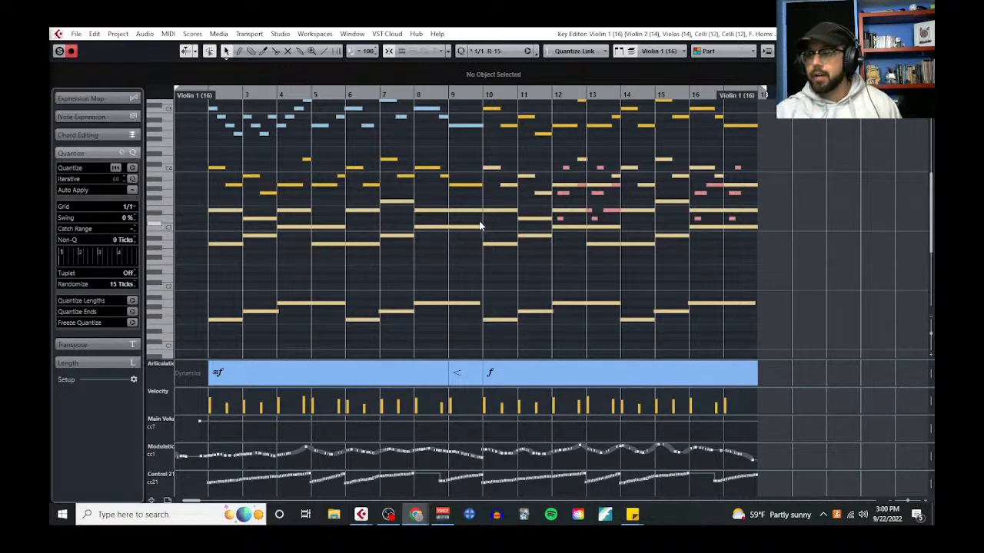
Examine the layered orchestral parts across their full pitch range, from the highest melody down to the lowest bass notes
{"action": "scroll", "coordinate": [492, 226], "scroll_direction": "up", "scroll_amount": 2}
{"action": "scroll", "coordinate": [492, 223], "scroll_direction": "down", "scroll_amount": 5}
{"action": "scroll", "coordinate": [494, 222], "scroll_direction": "down", "scroll_amount": 2}
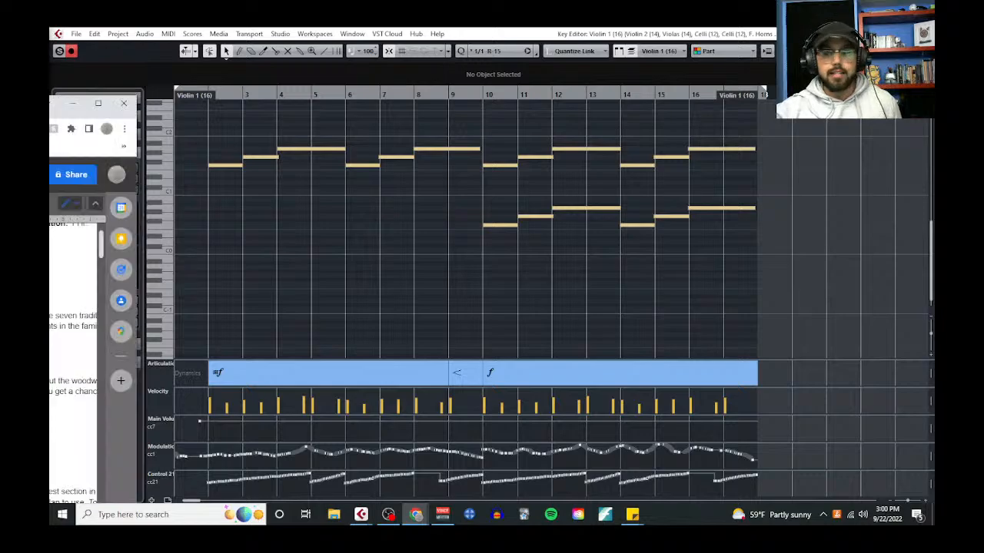
{"action": "mouse_move", "coordinate": [51, 106]}
{"action": "left_mouse_down"}
{"action": "mouse_move", "coordinate": [466, 82]}
{"action": "mouse_move", "coordinate": [51, 92]}
{"action": "left_mouse_up"}
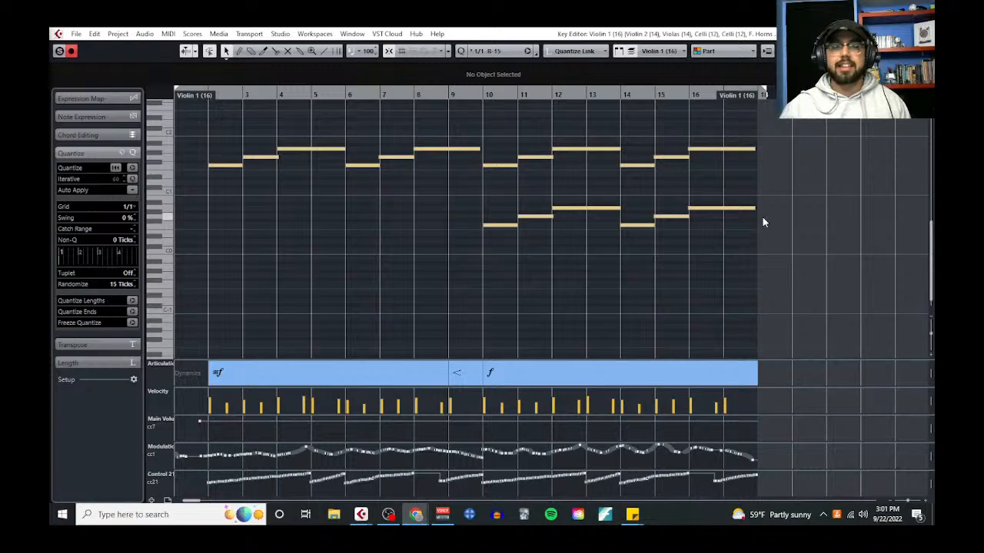
{"action": "scroll", "coordinate": [763, 222], "scroll_direction": "up", "scroll_amount": 5}
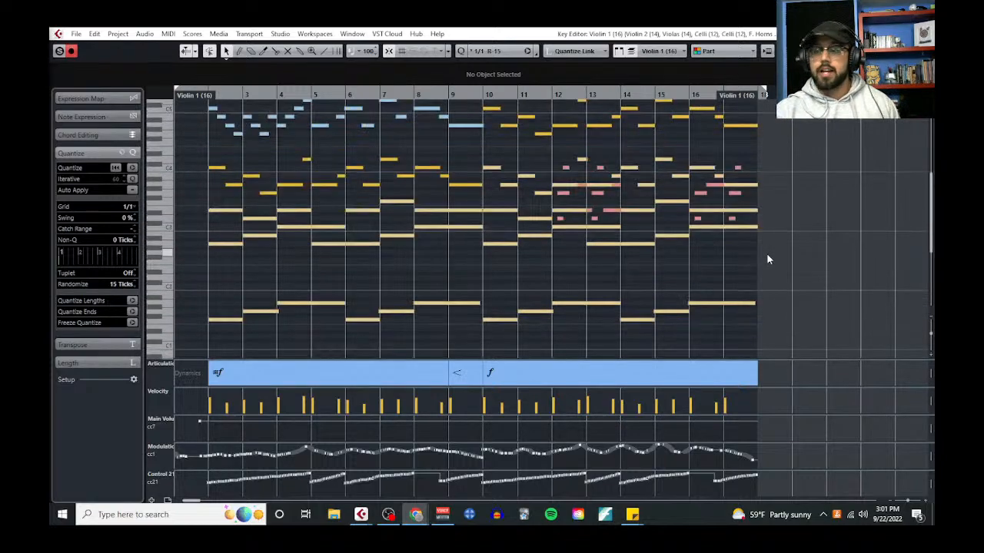
{"action": "left_click_drag", "start_coordinate": [930, 335], "coordinate": [932, 327]}
{"action": "scroll", "coordinate": [736, 304], "scroll_direction": "up", "scroll_amount": 2}
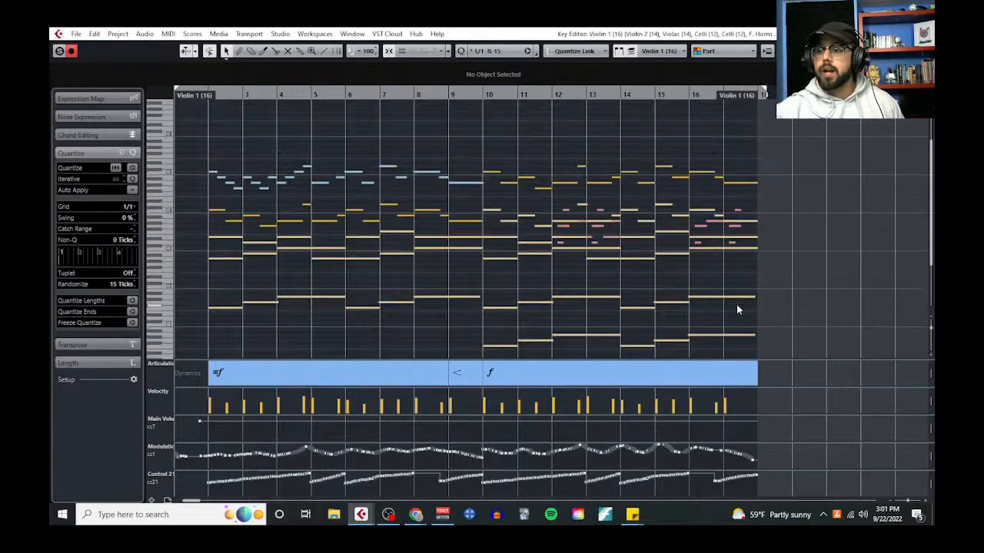
{"action": "scroll", "coordinate": [736, 301], "scroll_direction": "down", "scroll_amount": 2}
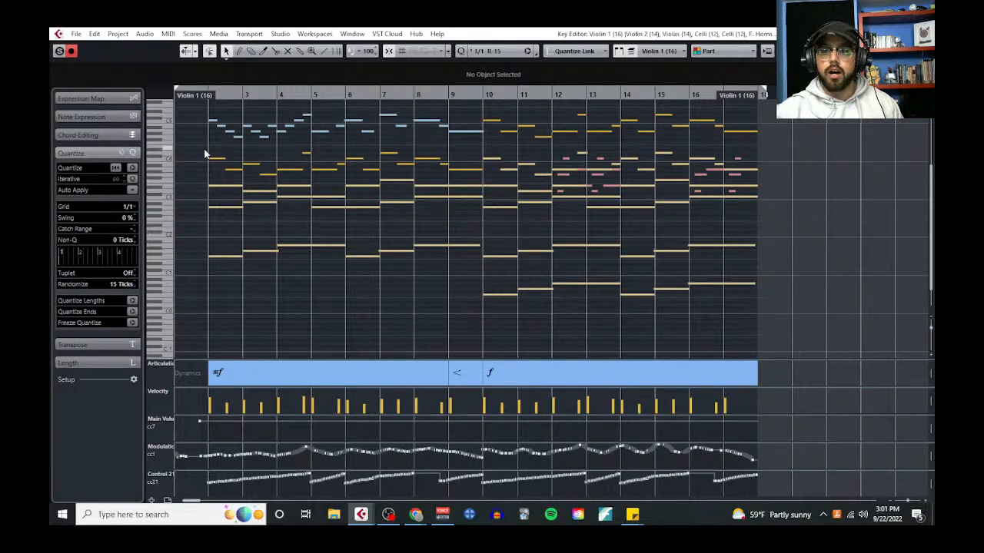
{"action": "scroll", "coordinate": [206, 151], "scroll_direction": "up", "scroll_amount": 2}
{"action": "scroll", "coordinate": [224, 121], "scroll_direction": "left", "scroll_amount": 1}
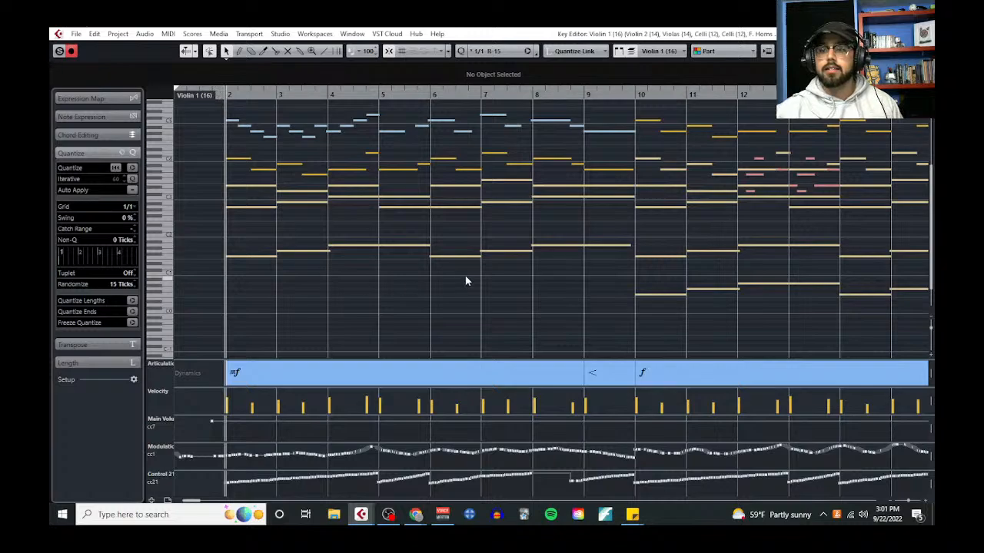
Play back the whole arrangement from bar 2 with all parts in view
{"action": "scroll", "coordinate": [488, 266], "scroll_direction": "up", "scroll_amount": 2}
{"action": "key", "text": "g"}
{"action": "key", "text": "g"}
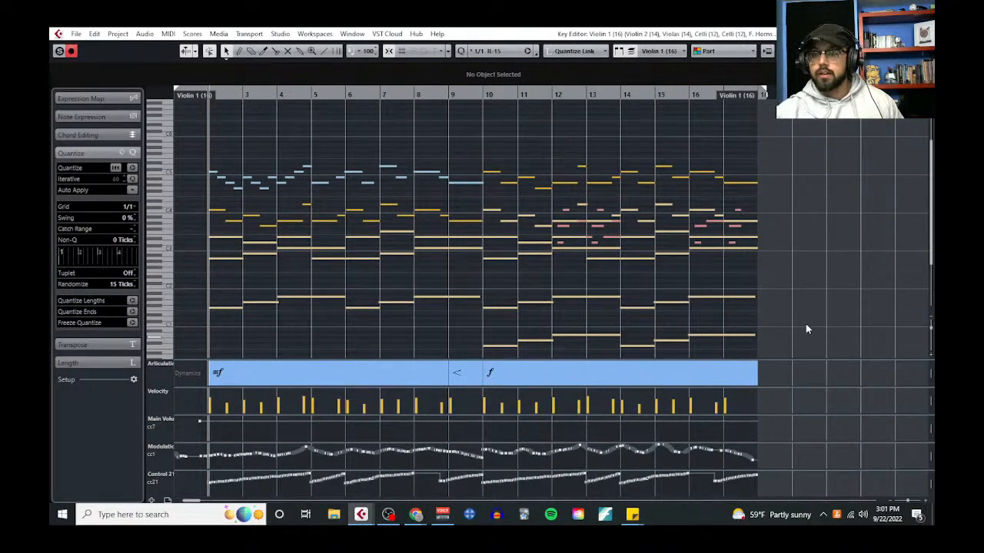
{"action": "key", "text": "space"}
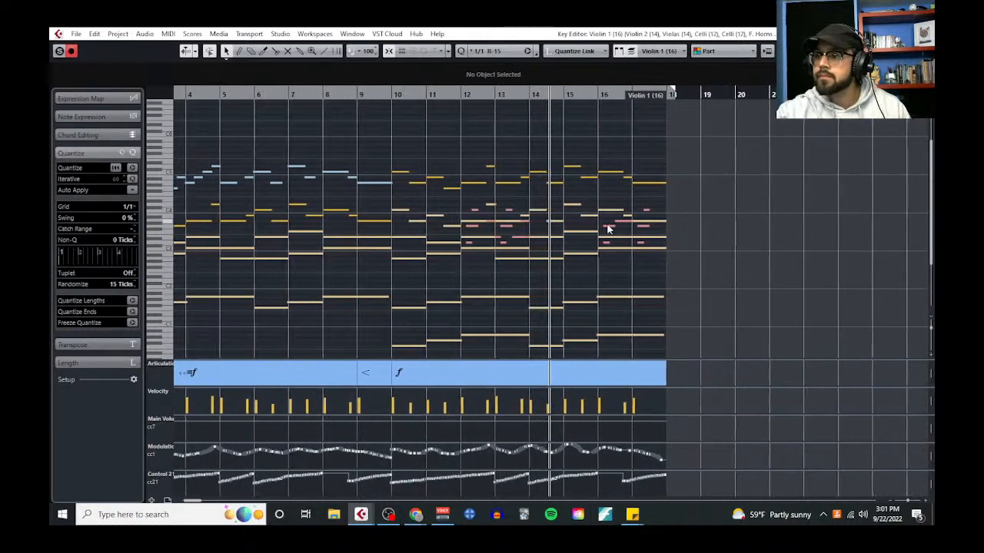
Inspect the French horn figure in bar 16 up close and return to the Violin 1 part at bar 8
{"action": "left_click", "coordinate": [603, 226]}
{"action": "left_click", "coordinate": [603, 228]}
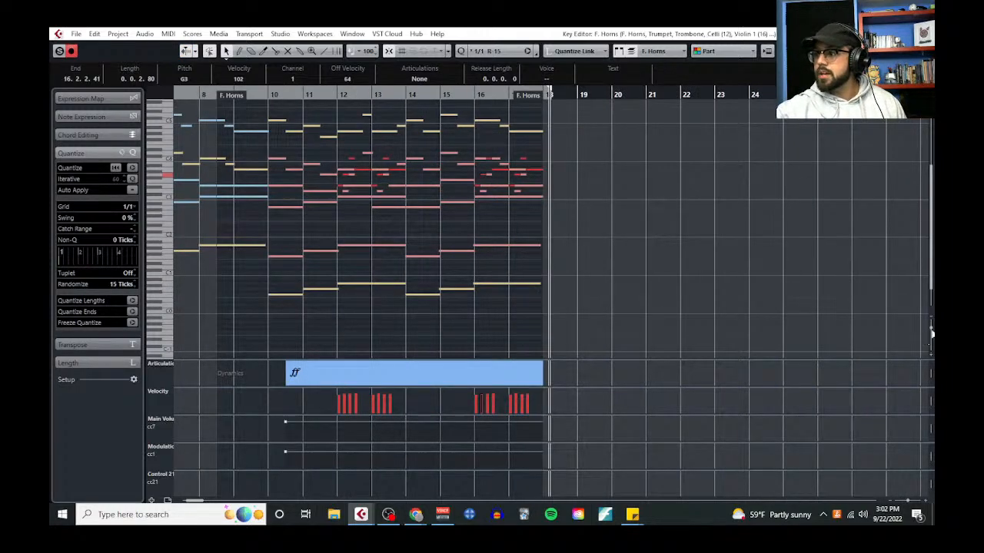
{"action": "left_click_drag", "start_coordinate": [931, 330], "coordinate": [930, 338]}
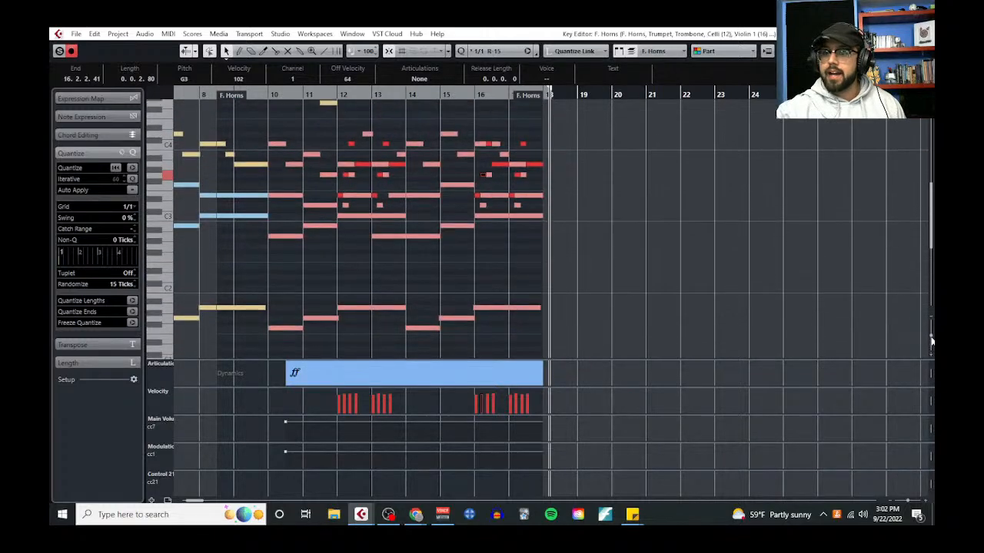
{"action": "scroll", "coordinate": [545, 273], "scroll_direction": "left", "scroll_amount": 3}
{"action": "scroll", "coordinate": [318, 246], "scroll_direction": "up", "scroll_amount": 3}
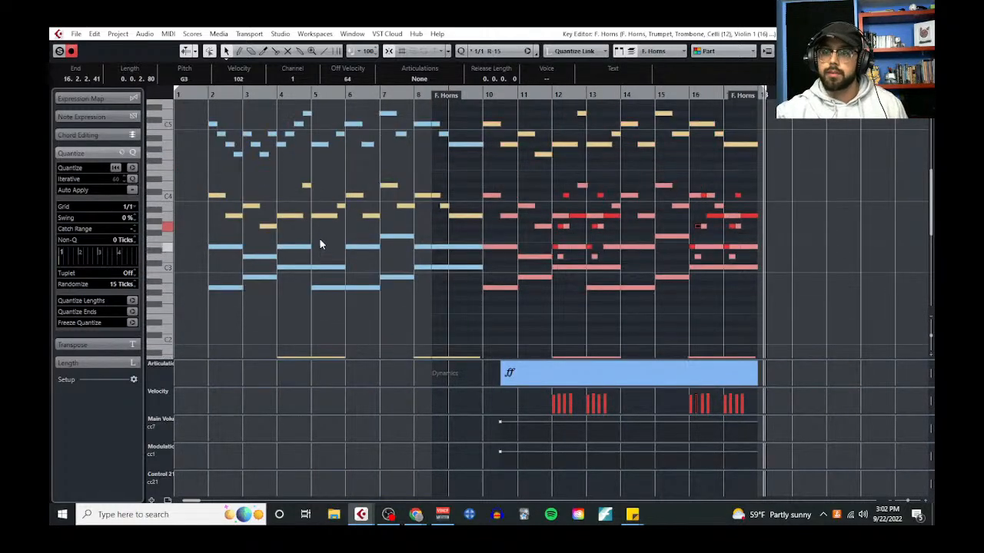
{"action": "left_click", "coordinate": [434, 197]}
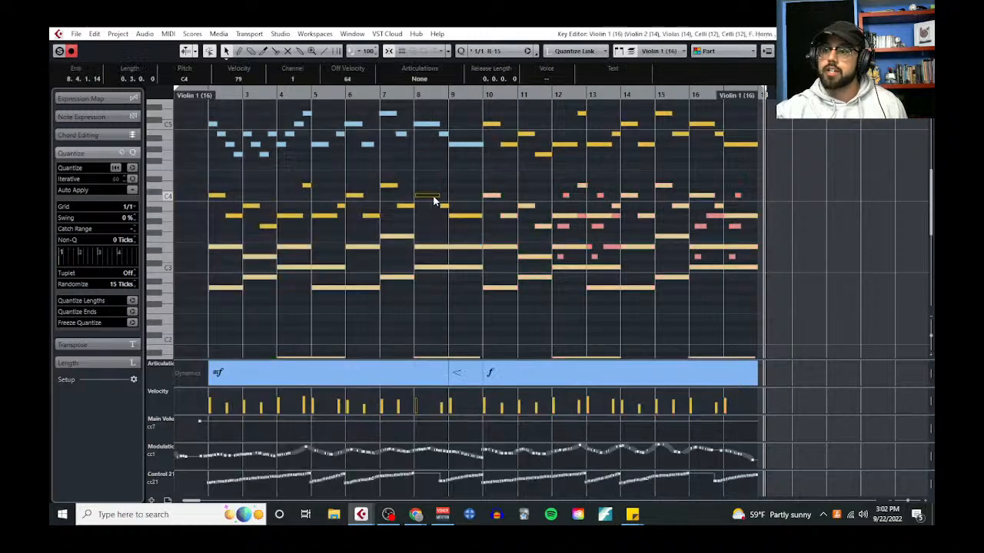
Try to flatten the French horn figure in bar 12 by transposing its G3, D3 and C3 notes to E3
{"action": "left_click", "coordinate": [567, 226]}
{"action": "scroll", "coordinate": [707, 289], "scroll_direction": "down", "scroll_amount": 3}
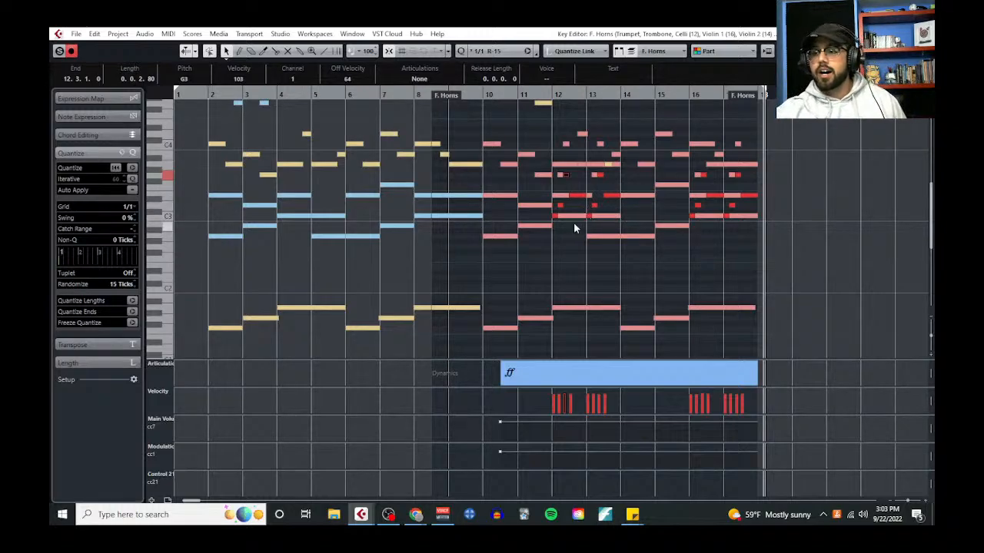
{"action": "scroll", "coordinate": [567, 218], "scroll_direction": "up", "scroll_amount": 7}
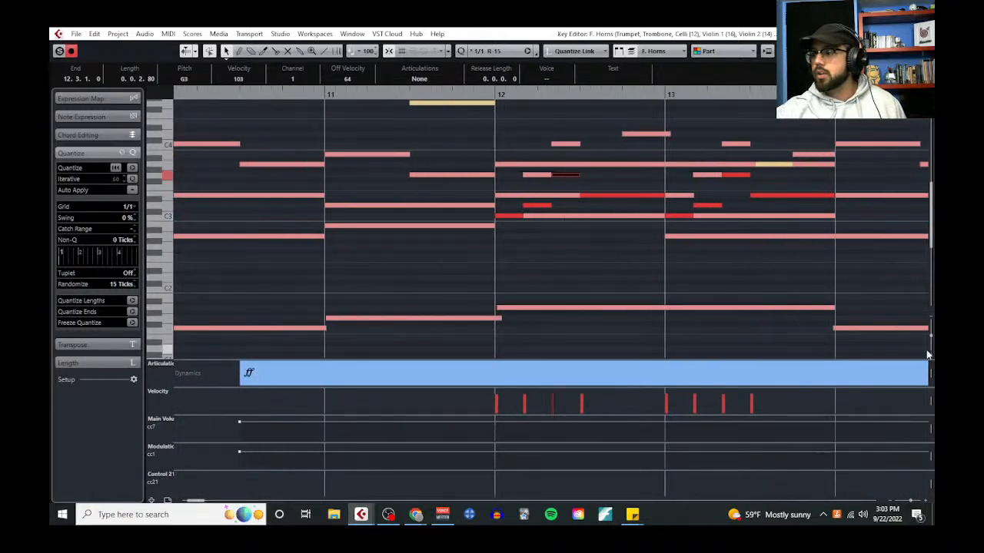
{"action": "left_click_drag", "start_coordinate": [931, 336], "coordinate": [931, 348]}
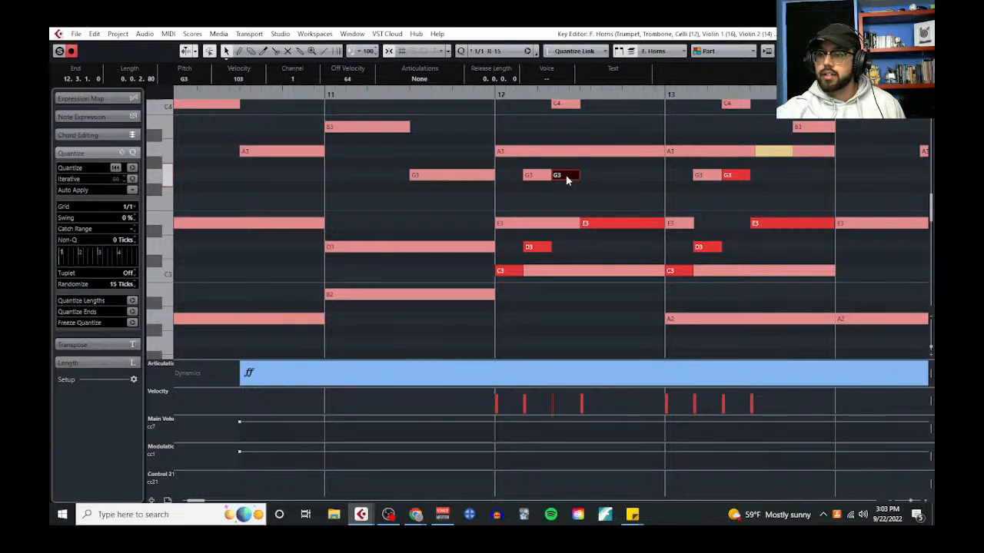
{"action": "key", "text": "Down"}
{"action": "key", "text": "Down"}
{"action": "key", "text": "Down"}
{"action": "key", "text": "Left"}
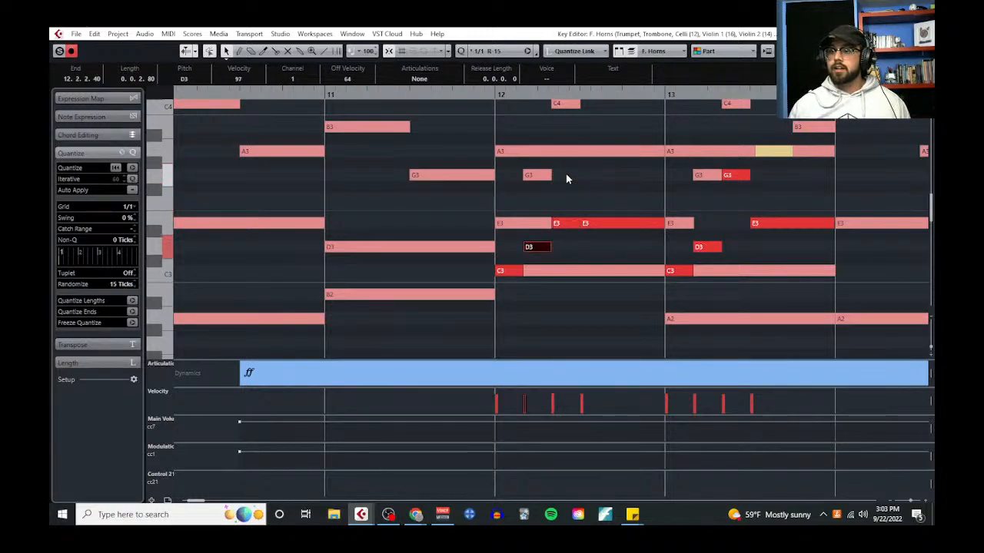
{"action": "key", "text": "Up"}
{"action": "key", "text": "Up"}
{"action": "key", "text": "Left"}
{"action": "key", "text": "Up"}
{"action": "key", "text": "Up"}
{"action": "key", "text": "Up"}
{"action": "key", "text": "Up"}
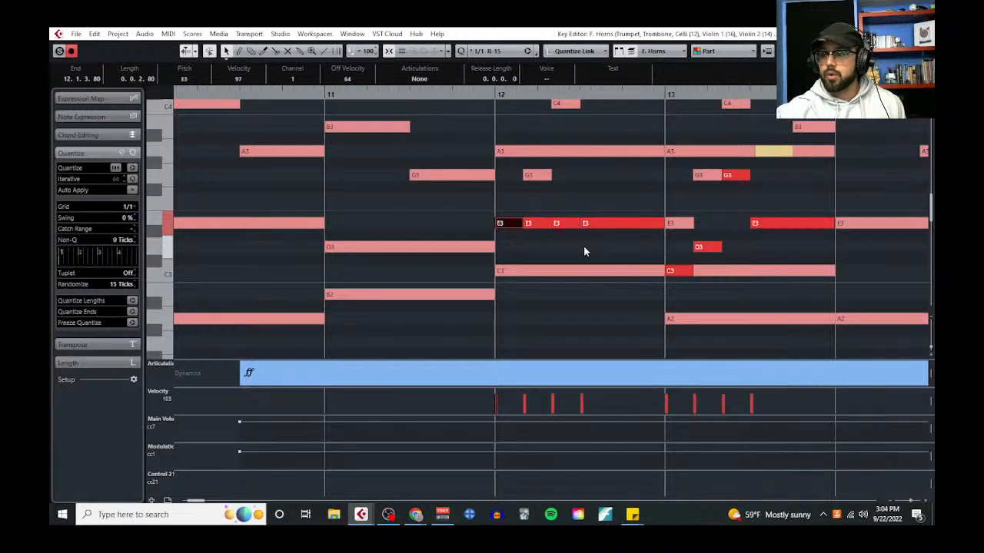
Undo the pitch changes made to the French horn notes in bar 12
{"action": "key", "text": "ctrl+z"}
{"action": "key", "text": "ctrl+z"}
{"action": "key", "text": "ctrl+z"}
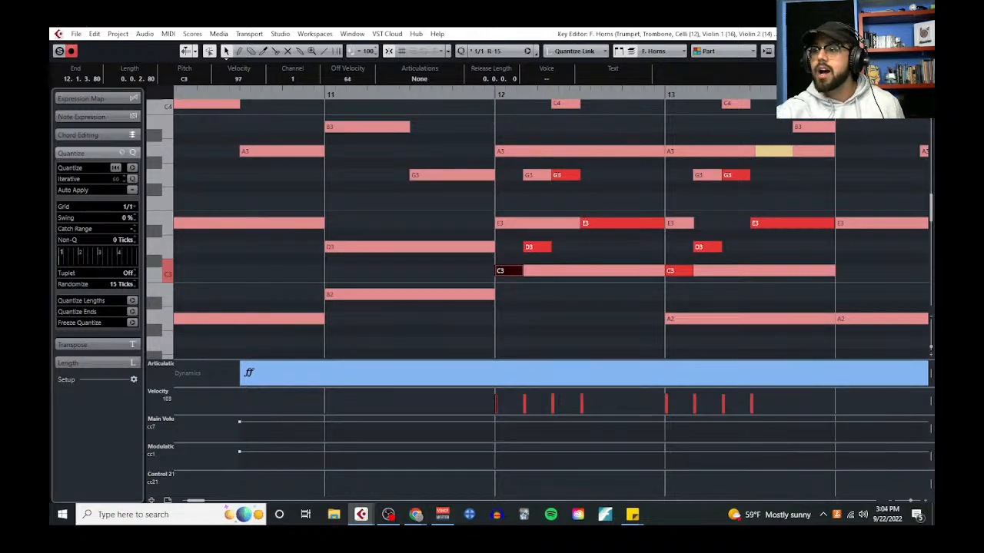
Close the Key Editor and open the project's Notepad
{"action": "left_click", "coordinate": [924, 34]}
{"action": "scroll", "coordinate": [515, 266], "scroll_direction": "down", "scroll_amount": 2}
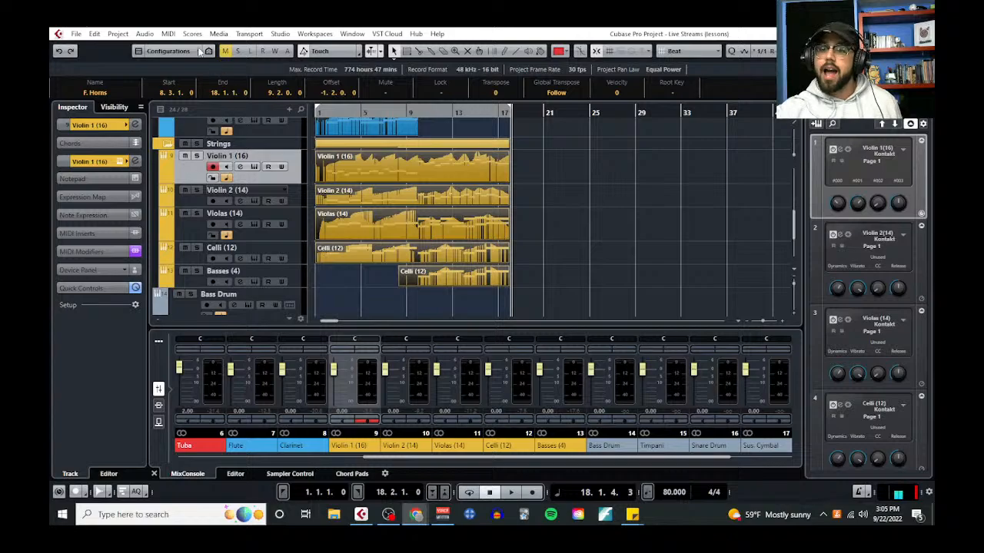
{"action": "left_click", "coordinate": [126, 35]}
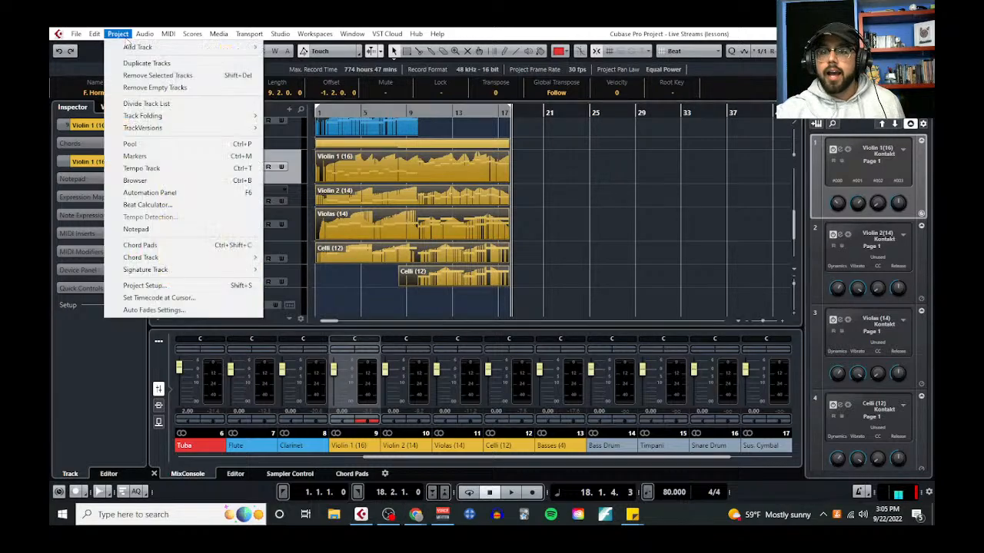
{"action": "left_click", "coordinate": [161, 230]}
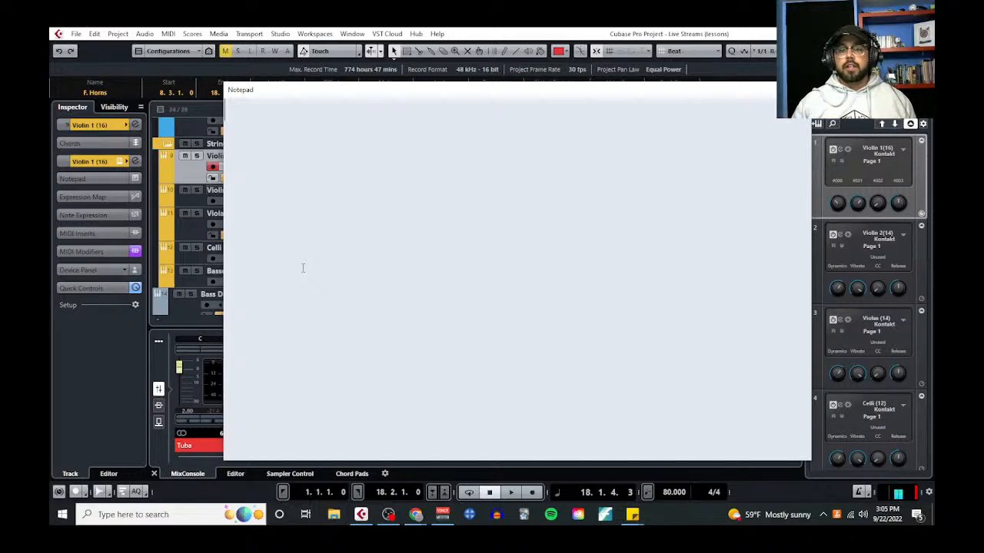
Write the heading "Organizing the Percussion Section:" in the notepad and start a new line below it
{"action": "type", "text": "ORga"}
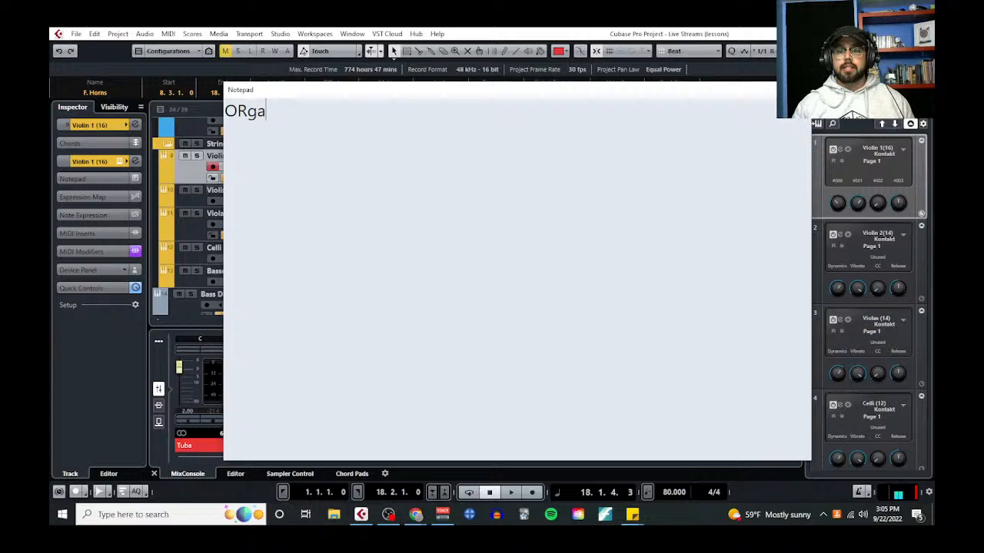
{"action": "key", "text": "BackSpace"}
{"action": "key", "text": "BackSpace"}
{"action": "key", "text": "BackSpace"}
{"action": "type", "text": "rganizing th"}
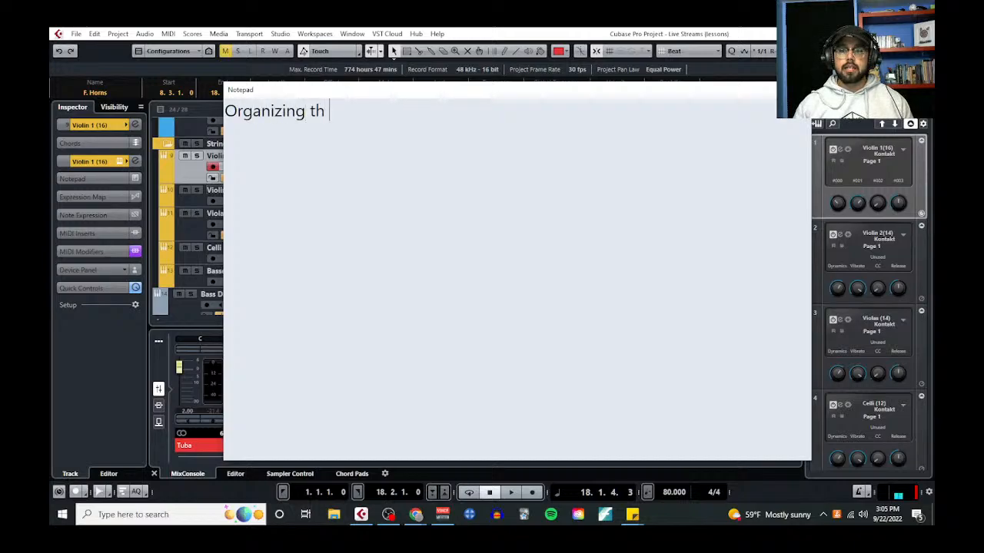
{"action": "type", "text": "e Percussion Section:"}
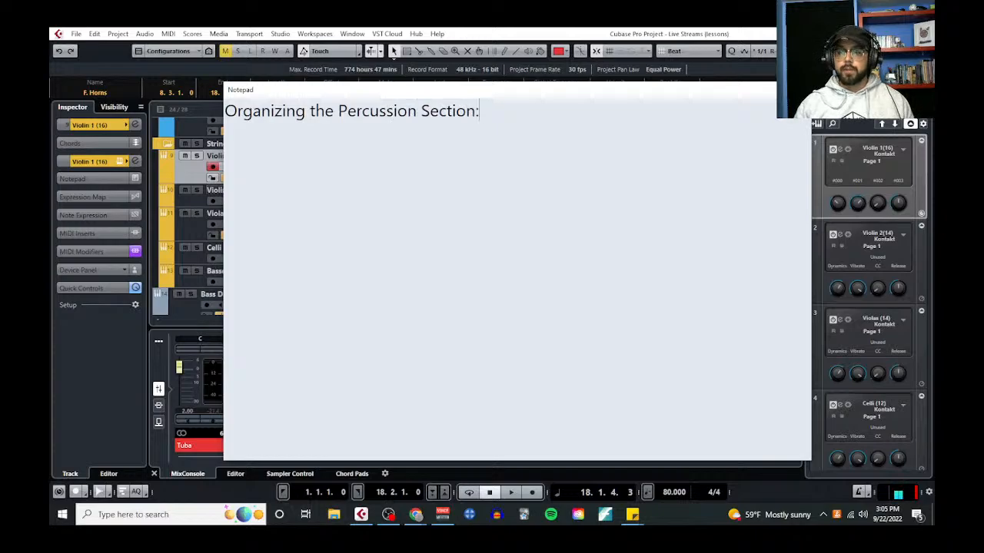
{"action": "key", "text": "Return"}
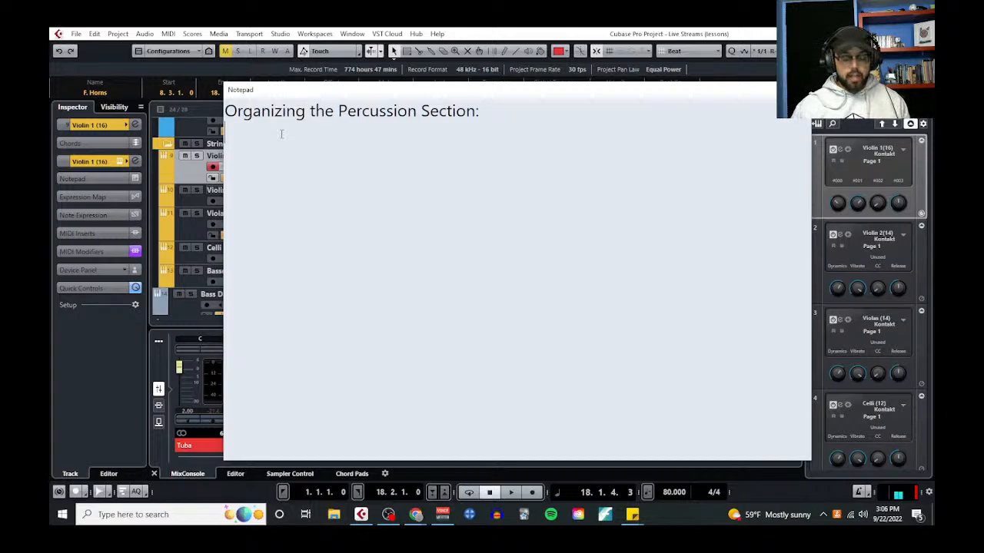
Begin the numbered list under the heading with "1. Idiophones - "
{"action": "type", "text": "1."}
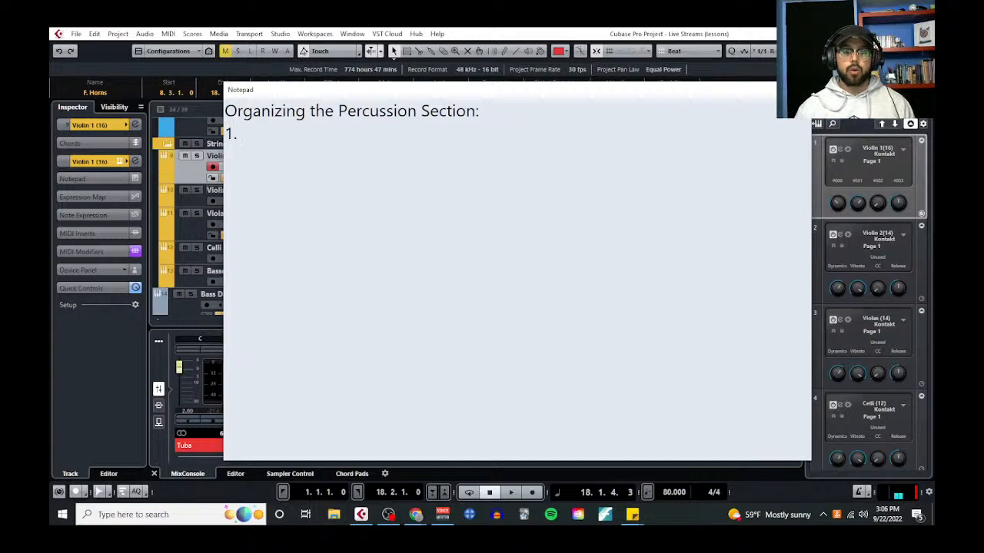
{"action": "type", "text": " I"}
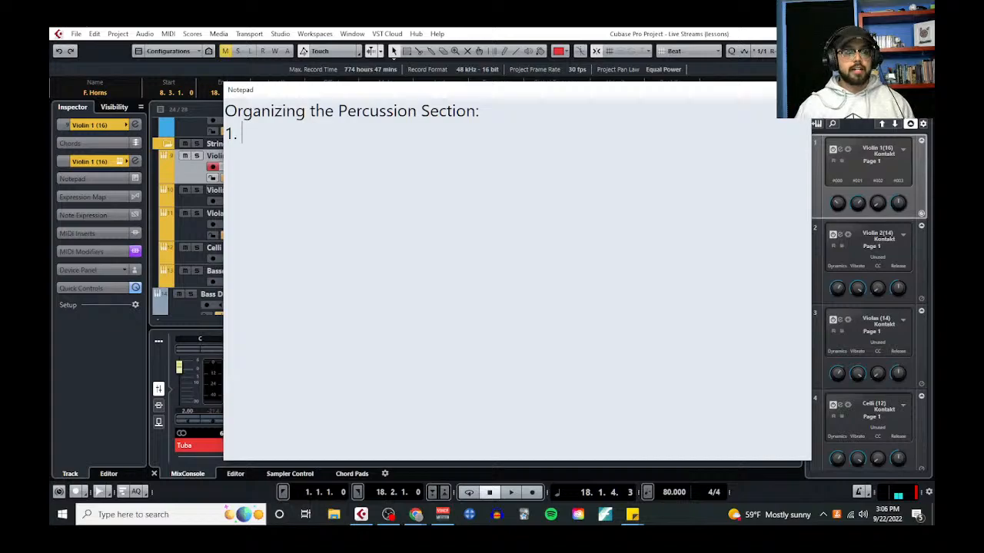
{"action": "type", "text": "dioph"}
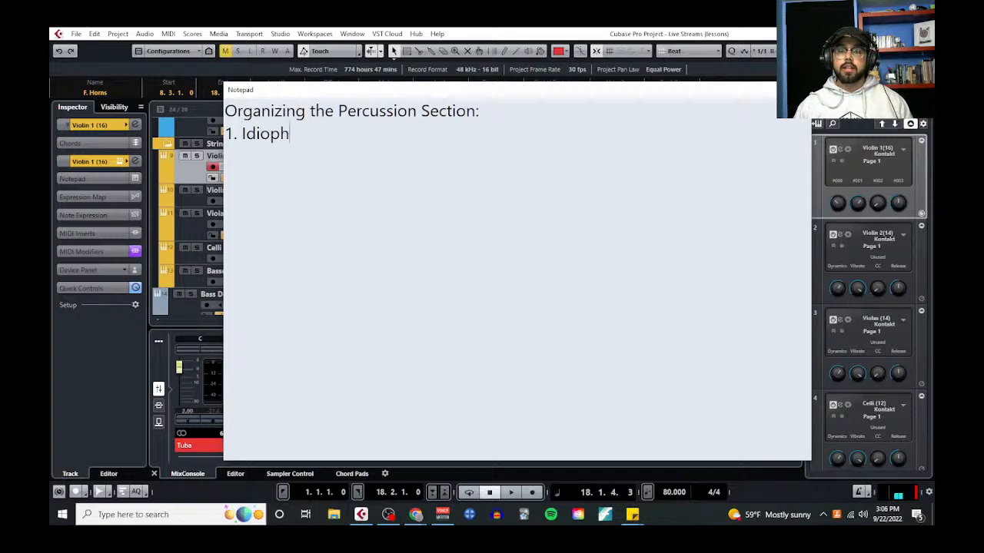
{"action": "type", "text": "ones - "}
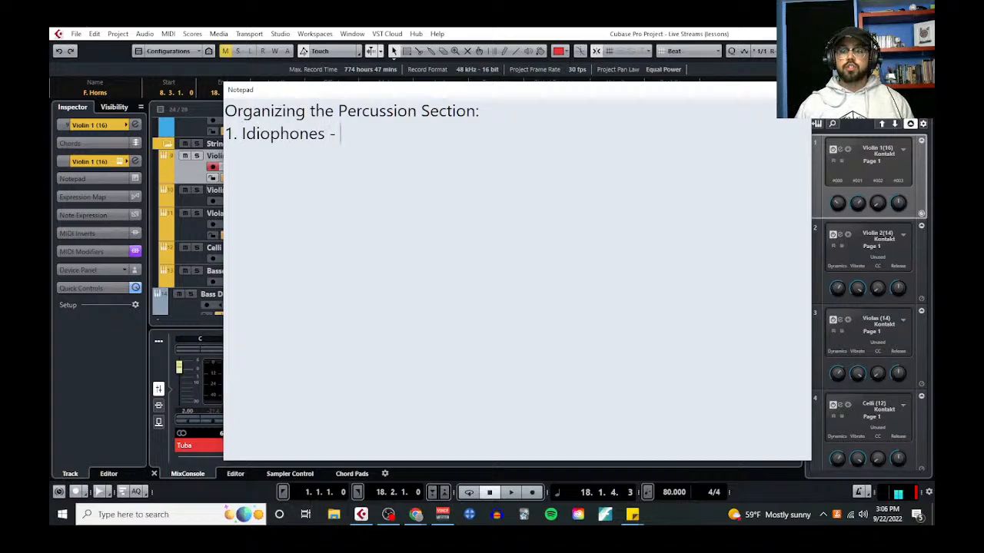
{"action": "type", "text": "isntrume"}
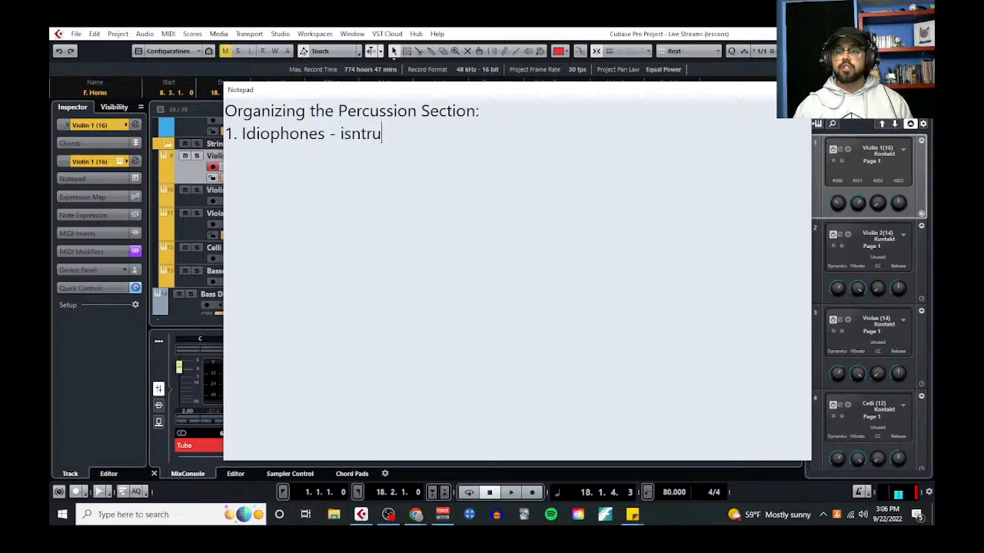
Define idiophones as "instruments that produce a sound by vibrating when struck (e.g,. xylophone)"
{"action": "key", "text": "BackSpace"}
{"action": "key", "text": "BackSpace"}
{"action": "key", "text": "BackSpace"}
{"action": "key", "text": "BackSpace"}
{"action": "key", "text": "BackSpace"}
{"action": "key", "text": "BackSpace"}
{"action": "key", "text": "BackSpace"}
{"action": "type", "text": "ne"}
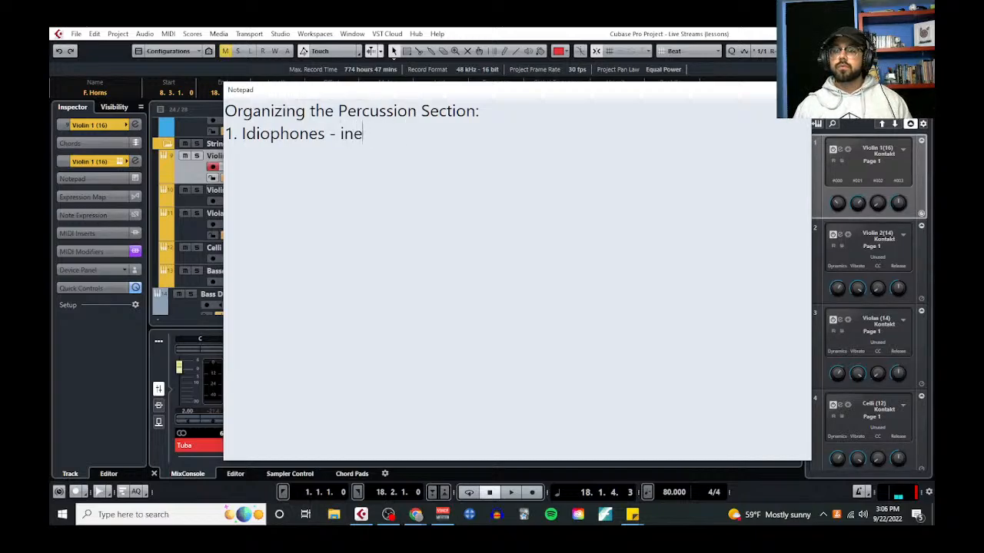
{"action": "key", "text": "BackSpace"}
{"action": "type", "text": "struments that produc"}
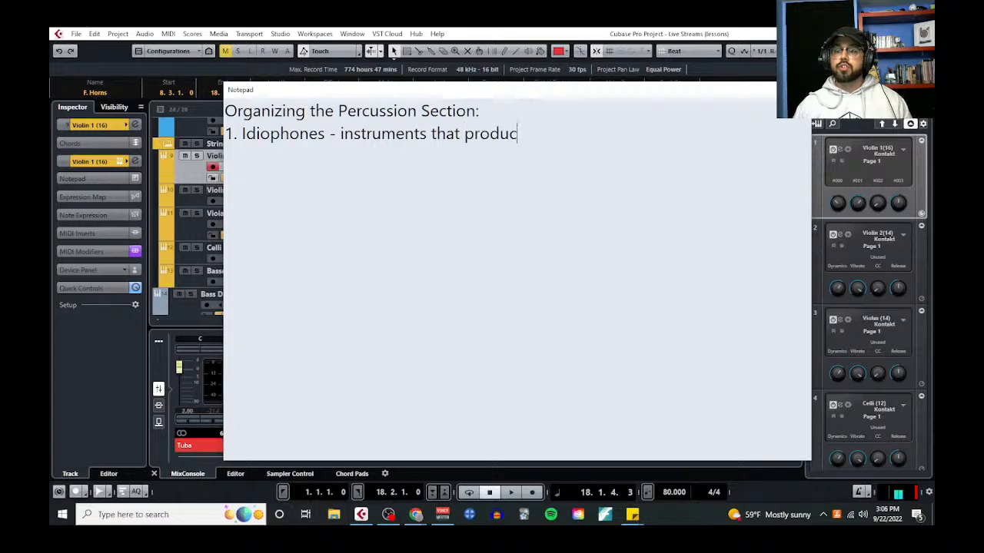
{"action": "type", "text": "e a sound by vibratin"}
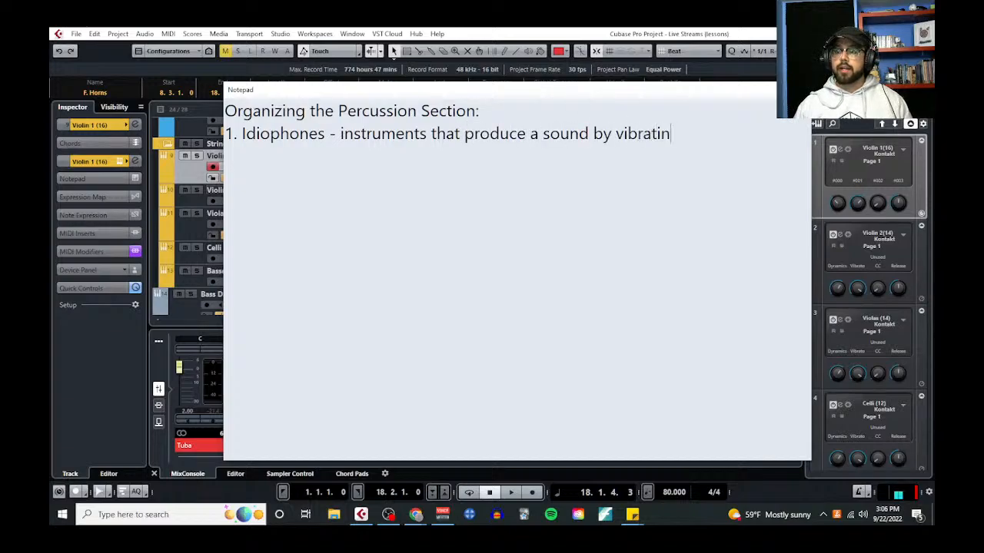
{"action": "type", "text": "g when struck (e."}
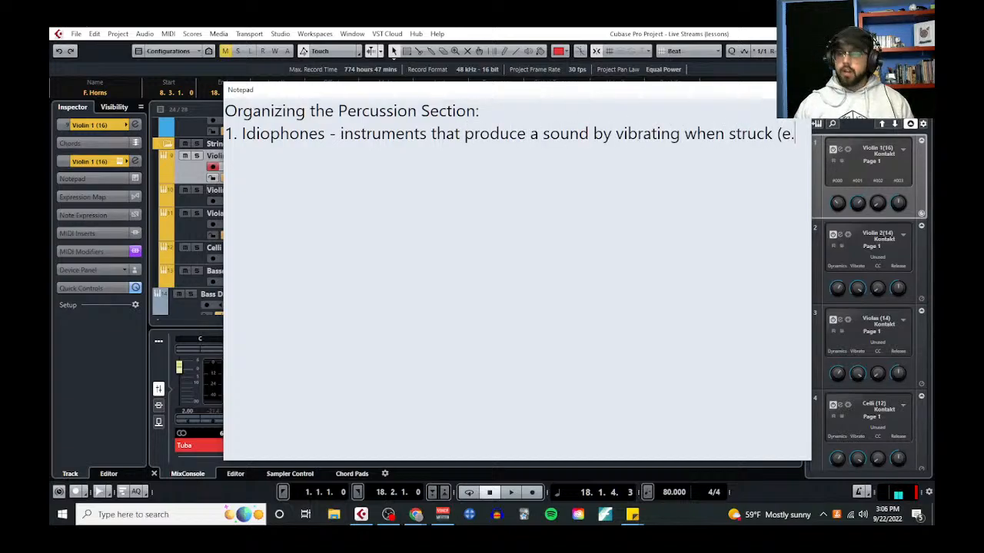
{"action": "type", "text": "g,. xylophone)"}
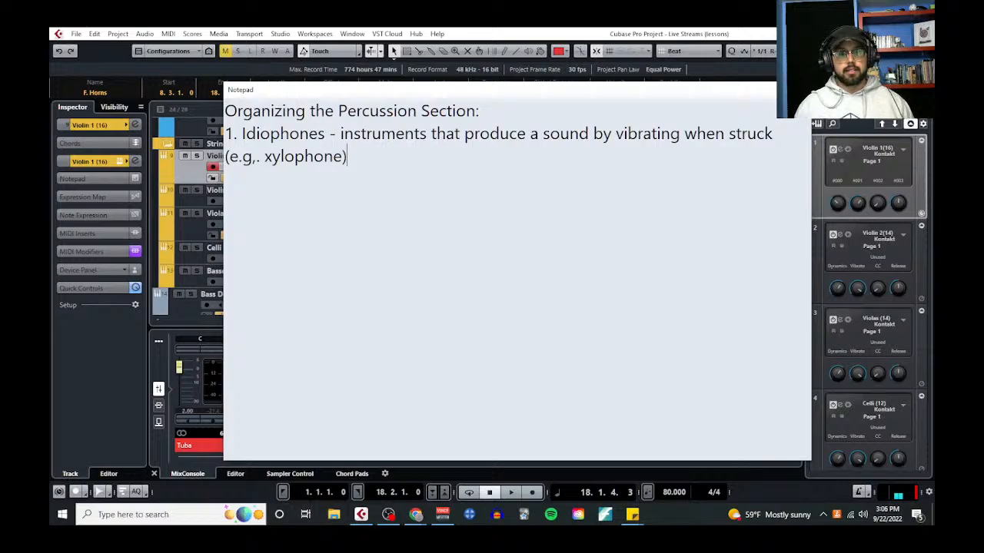
Leave a blank line below the idiophones entry and begin the next list entry with "3. Membranophones"
{"action": "key", "text": "Return"}
{"action": "type", "text": "2."}
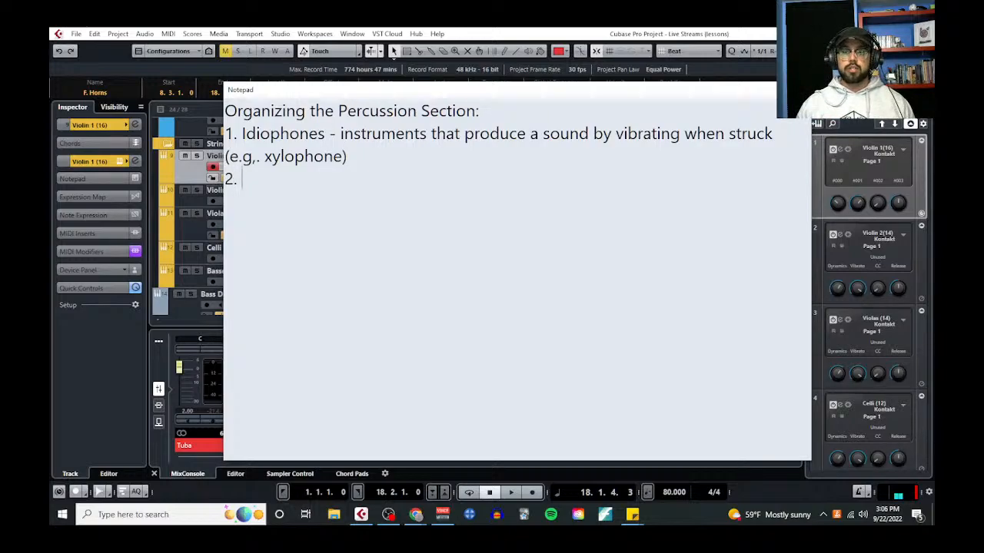
{"action": "key", "text": "BackSpace"}
{"action": "key", "text": "BackSpace"}
{"action": "key", "text": "BackSpace"}
{"action": "key", "text": "Return"}
{"action": "type", "text": "3. "}
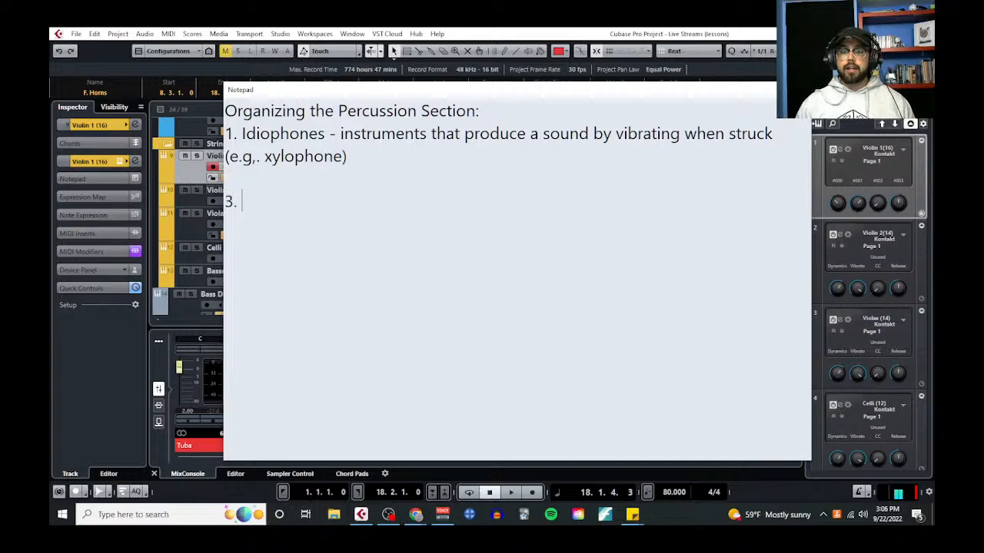
{"action": "type", "text": "Membranoph"}
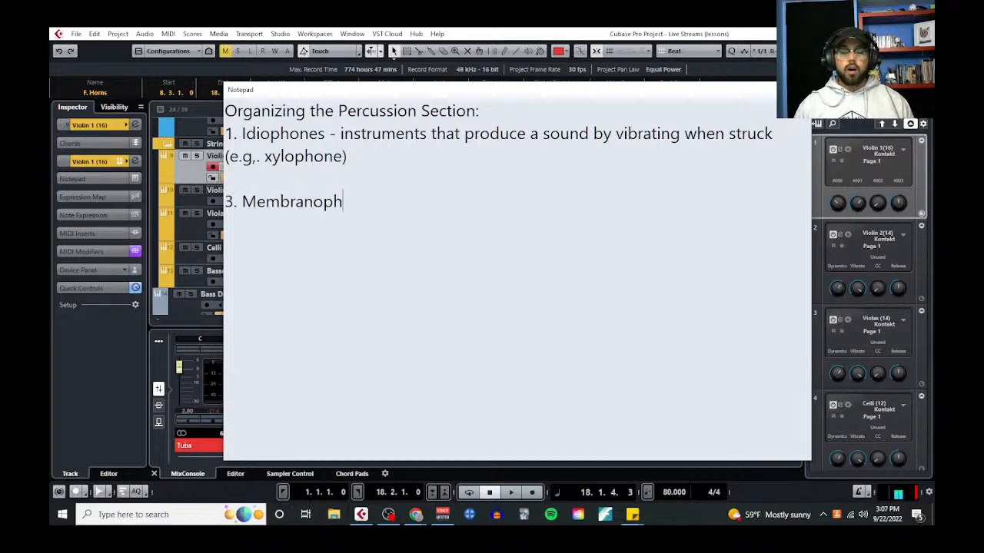
{"action": "type", "text": "ones - instrum"}
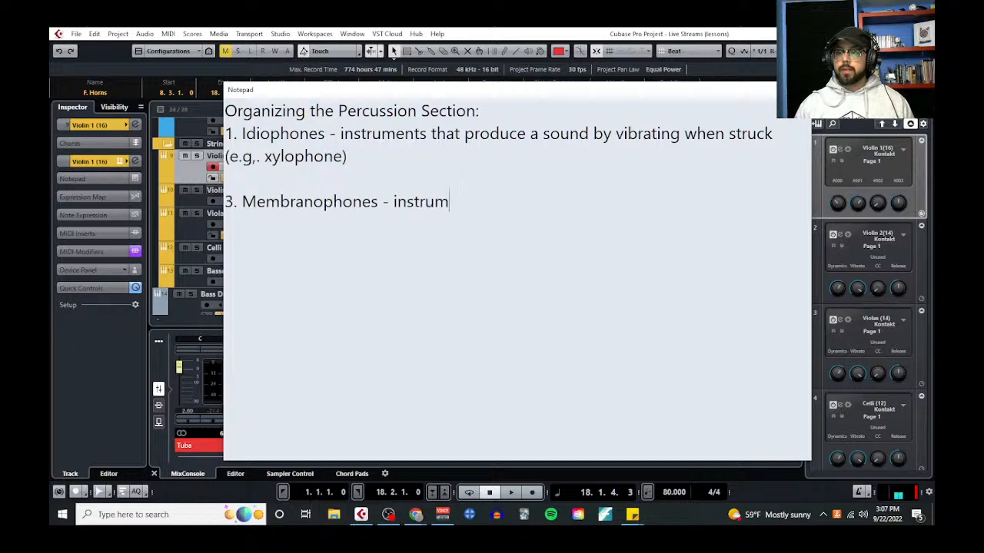
{"action": "type", "text": "ents that produc"}
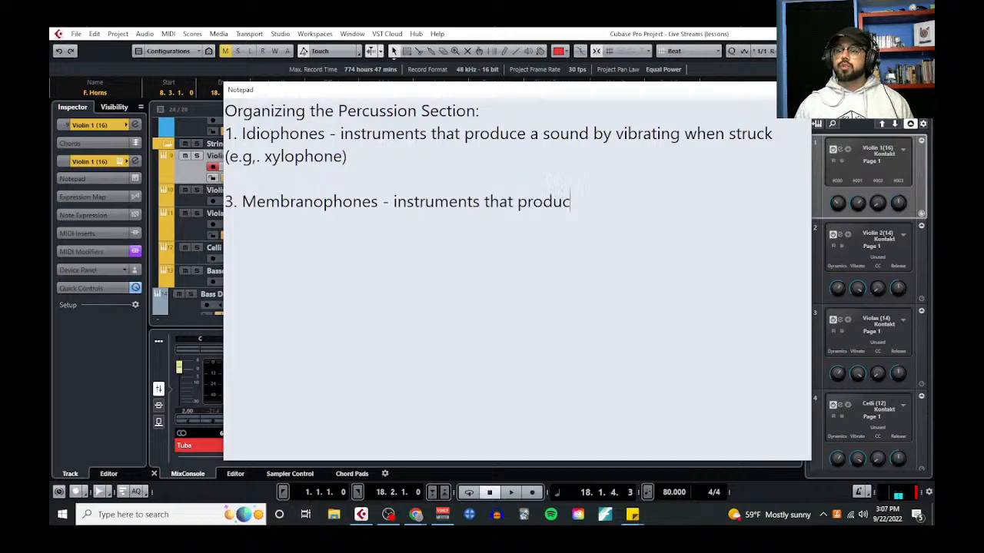
{"action": "type", "text": "e a sound by vibrat"}
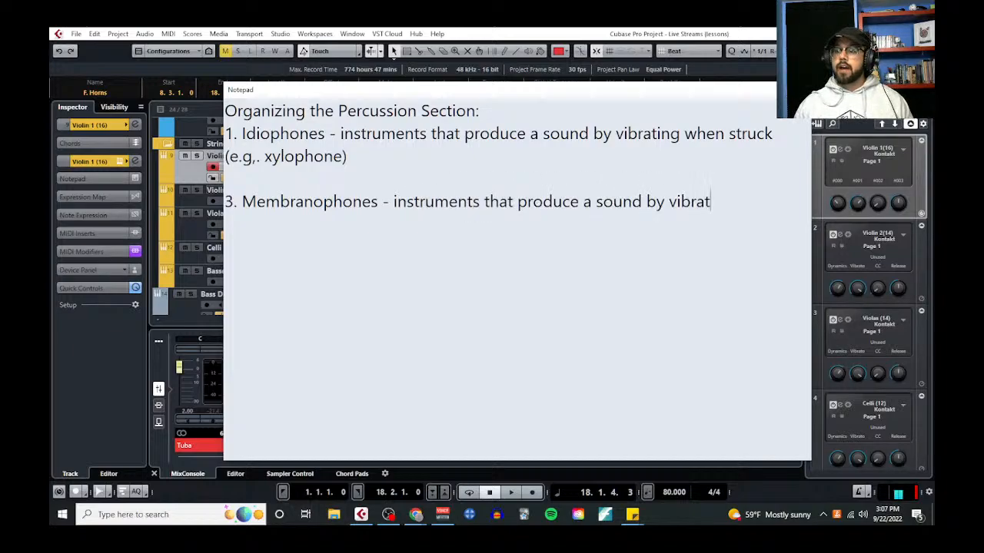
{"action": "type", "text": "ing a tight me"}
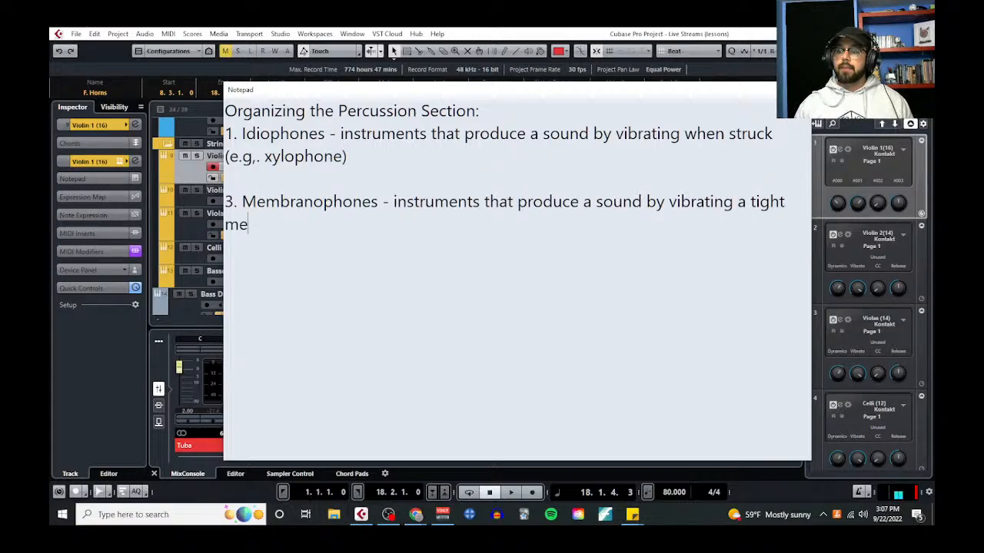
{"action": "type", "text": "mbrane when struck."}
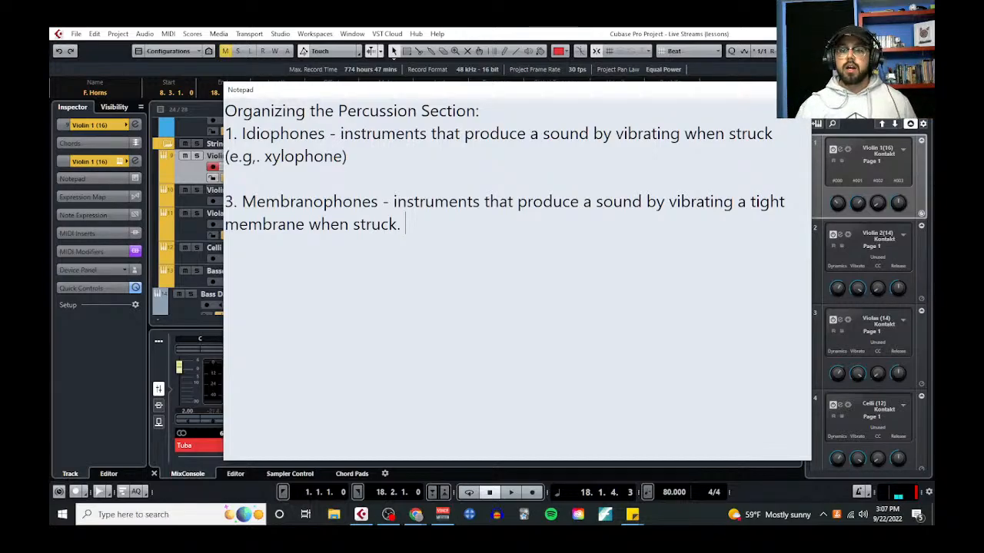
Renumber the Membranophones entry as 2
{"action": "left_click", "coordinate": [234, 202]}
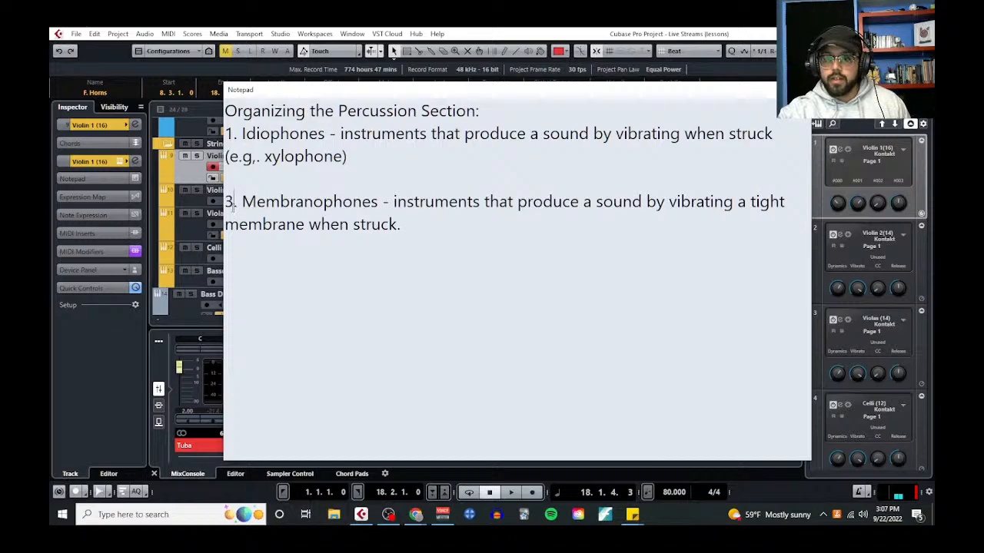
{"action": "key", "text": "BackSpace"}
{"action": "type", "text": "2"}
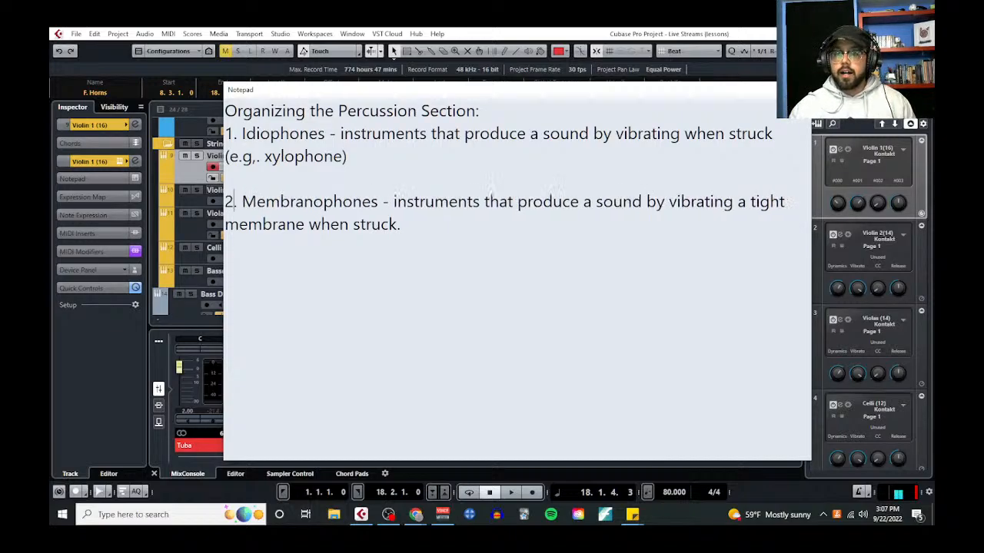
Leave a blank line below the membranophones entry and begin a new entry with "3. Chordophones - "
{"action": "left_click", "coordinate": [432, 219]}
{"action": "key", "text": "Return"}
{"action": "key", "text": "Return"}
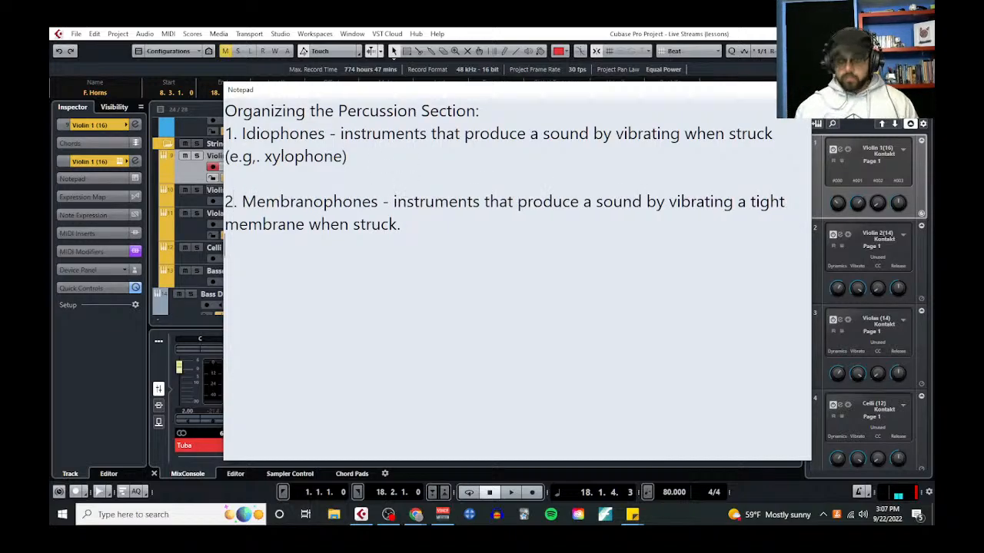
{"action": "type", "text": "3. Chord"}
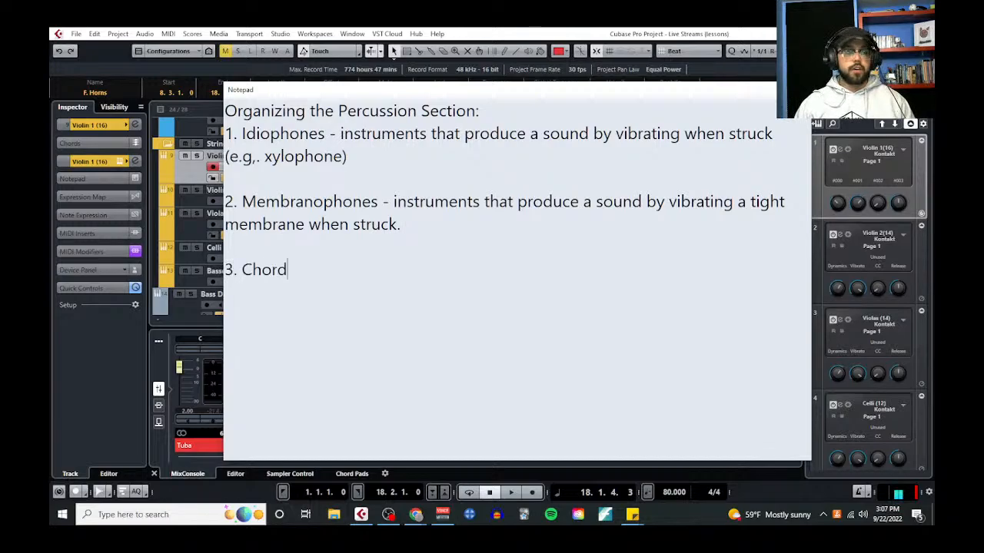
{"action": "type", "text": "ophones - osn"}
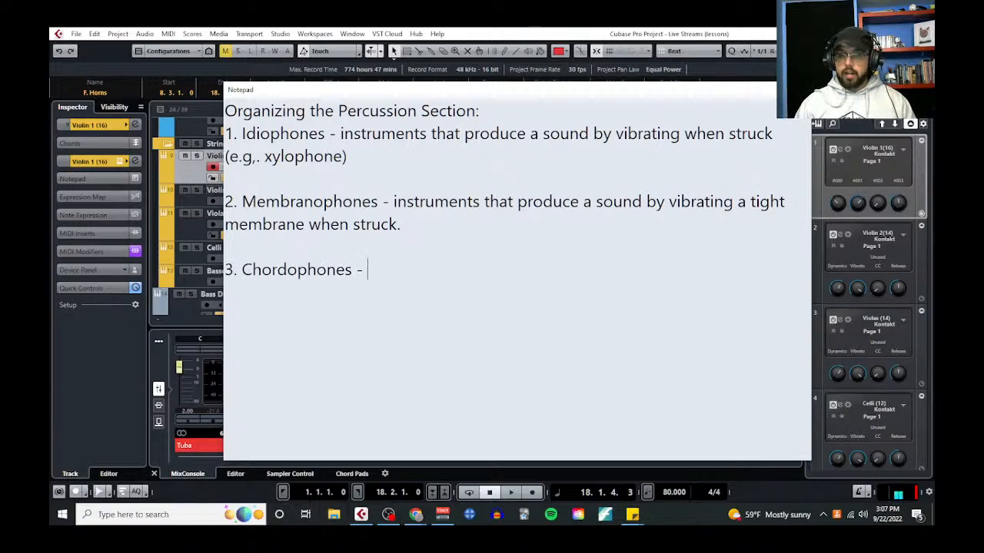
{"action": "key", "text": "BackSpace"}
{"action": "key", "text": "BackSpace"}
{"action": "key", "text": "BackSpace"}
Define chordophones as "instruments that produce a sound by striking a tight string."
{"action": "type", "text": "instrume"}
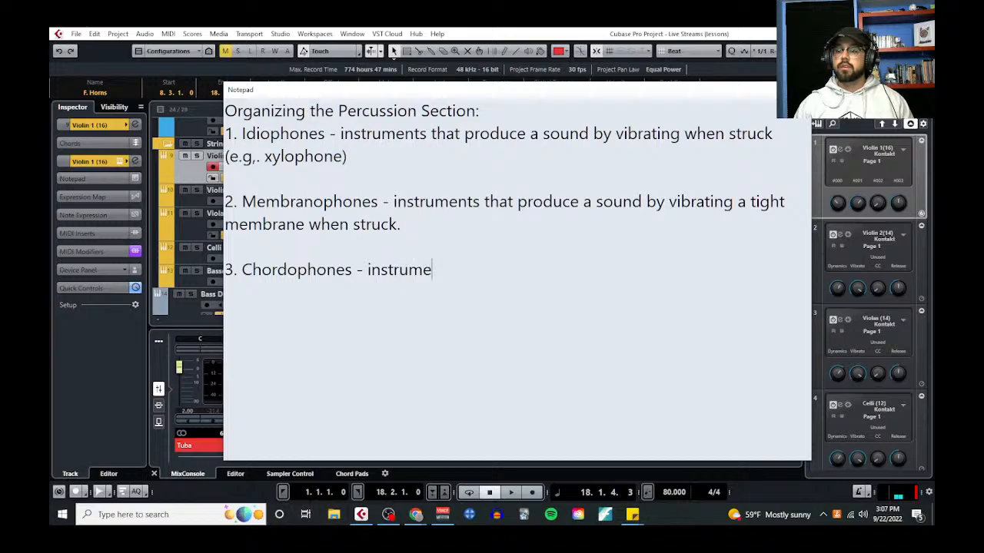
{"action": "type", "text": "nts that produce a sound"}
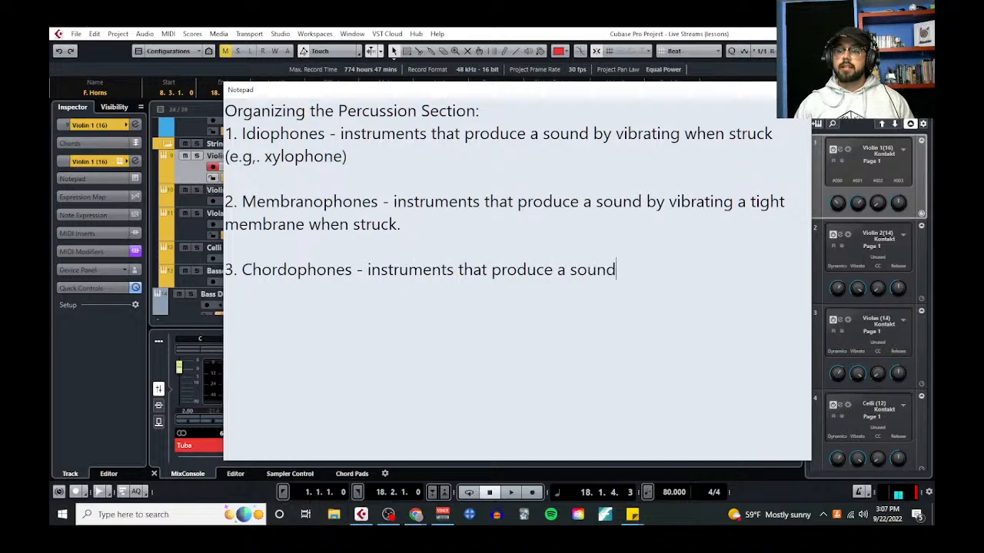
{"action": "type", "text": " by striking a tig"}
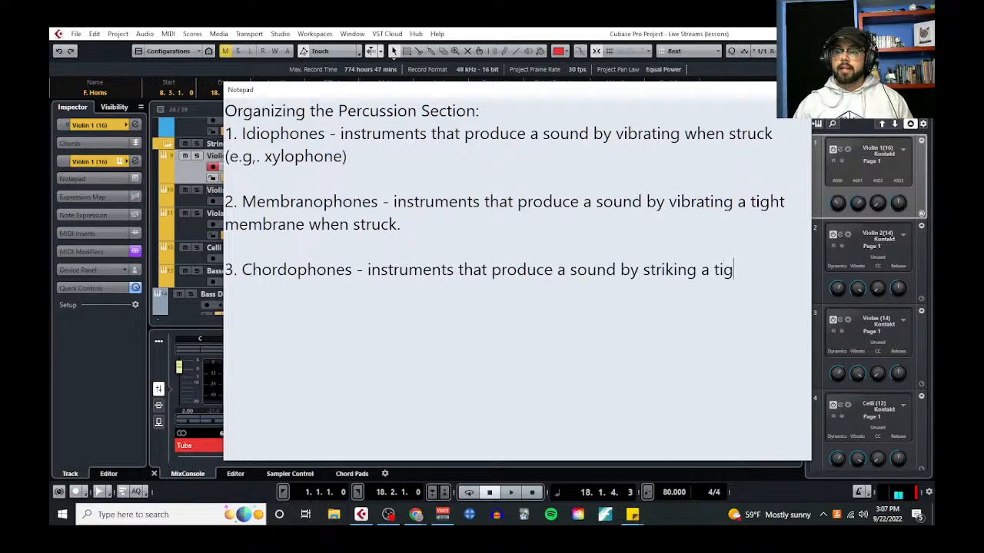
{"action": "type", "text": "ht string."}
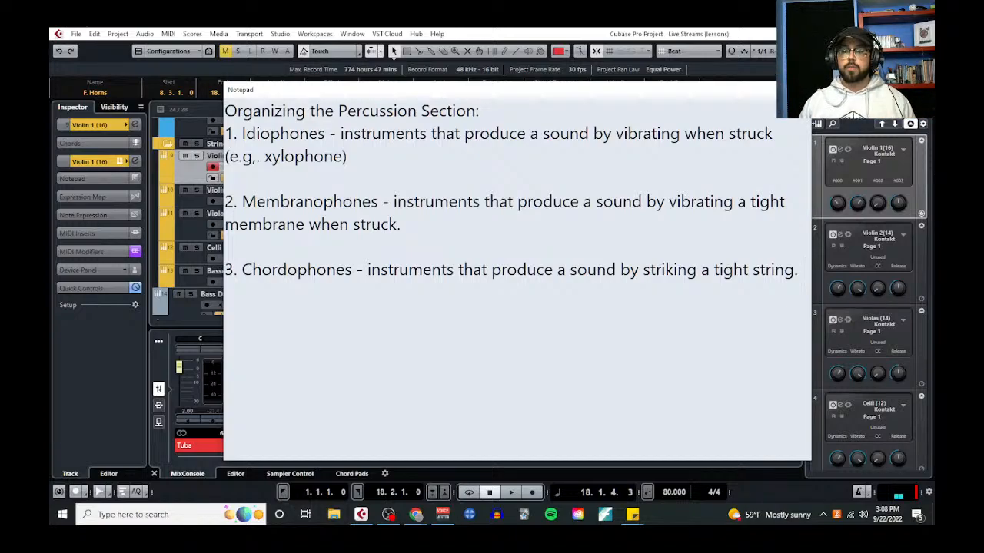
Leave a blank line below the chordophones entry and begin a new entry with "4. Aerophones"
{"action": "key", "text": "Return"}
{"action": "key", "text": "Return"}
{"action": "type", "text": "4. "}
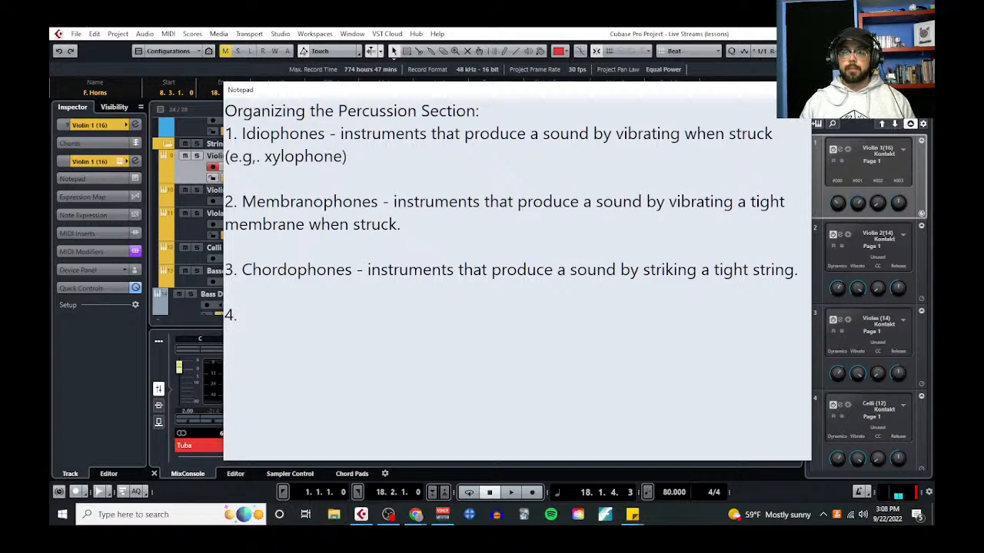
{"action": "type", "text": "Aerophones "}
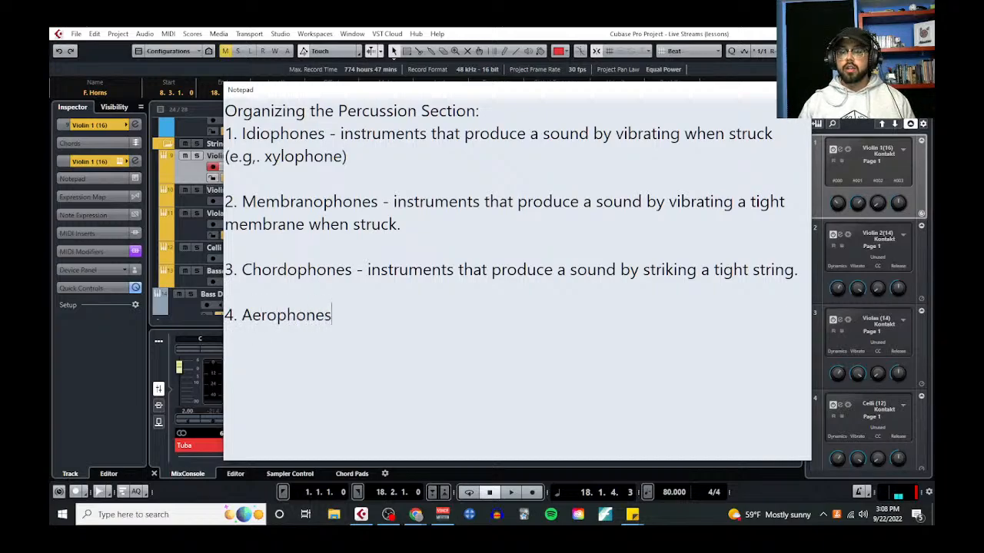
{"action": "type", "text": "- instruments t"}
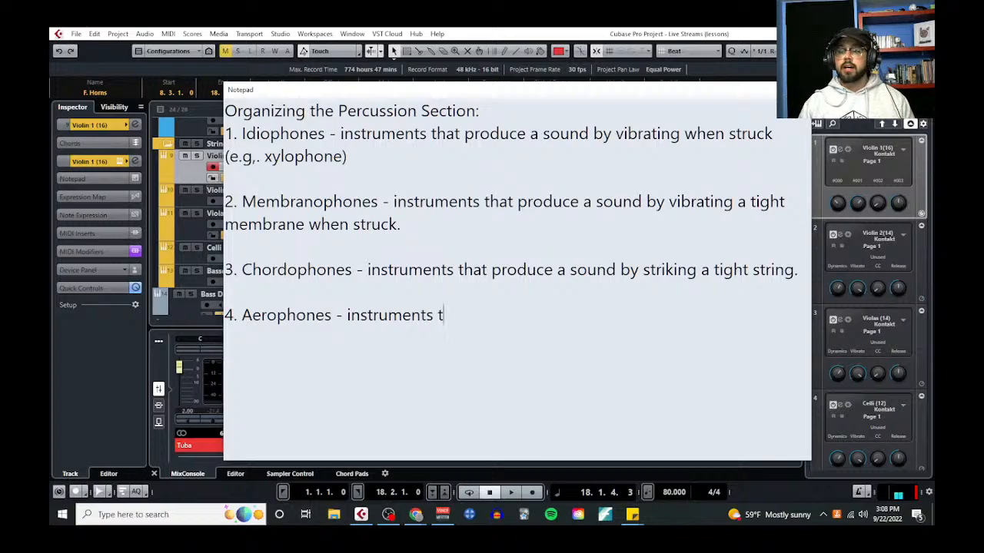
{"action": "type", "text": "hat produce a sound by "}
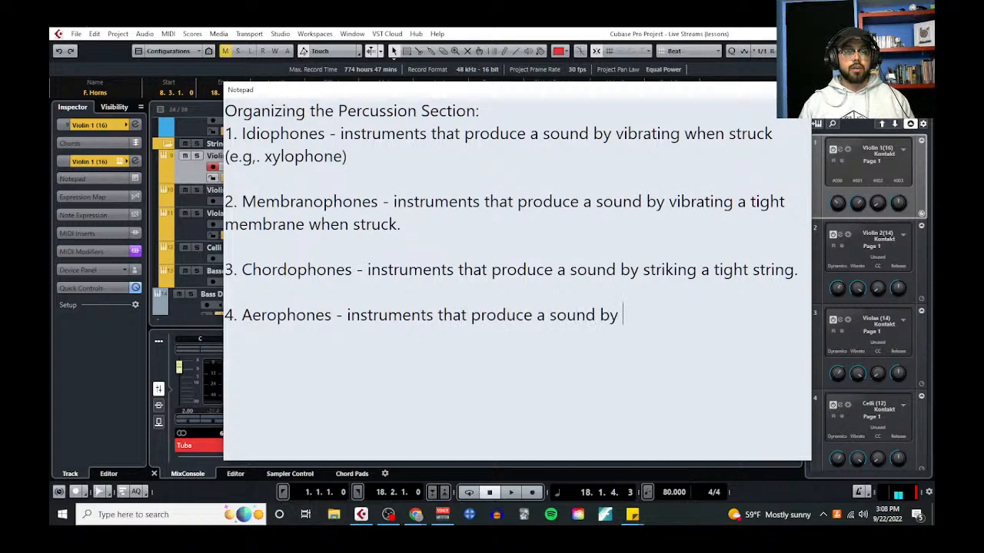
{"action": "type", "text": "vibrating a column "}
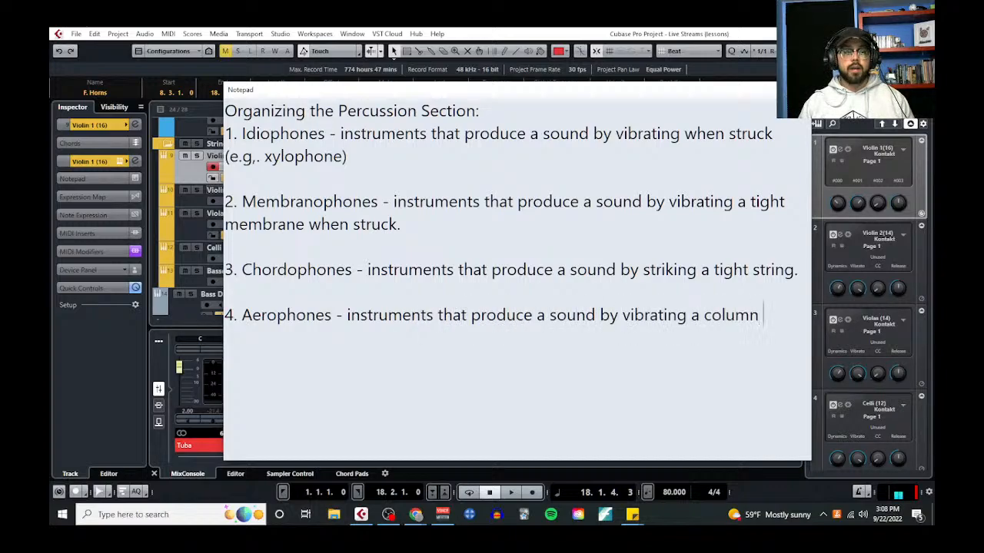
{"action": "type", "text": "of air insid"}
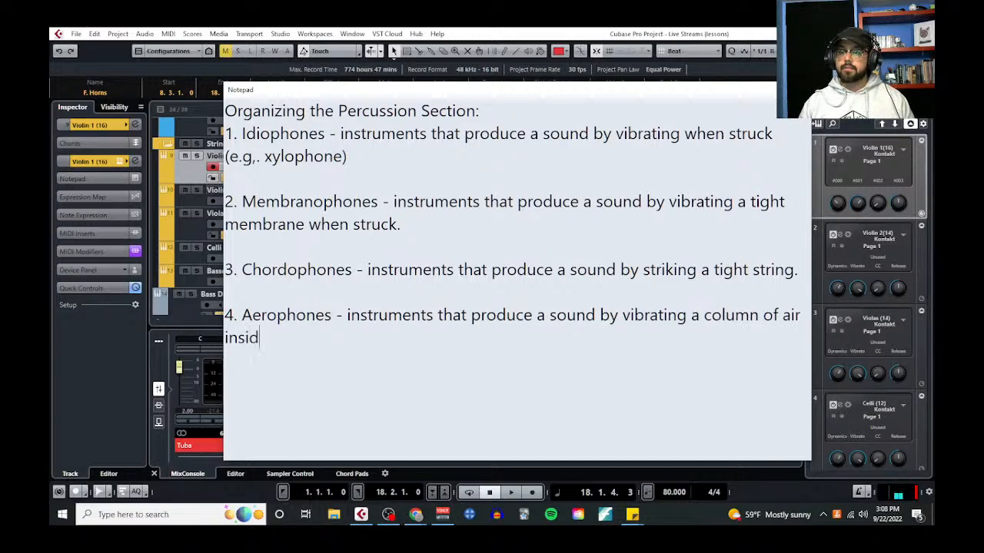
{"action": "type", "text": "e of atube."}
Define aerophones as "instruments that produce a sound by vibrating a column of air inside of tube."
{"action": "key", "text": "BackSpace"}
{"action": "key", "text": "BackSpace"}
{"action": "key", "text": "BackSpace"}
{"action": "key", "text": "BackSpace"}
{"action": "key", "text": "BackSpace"}
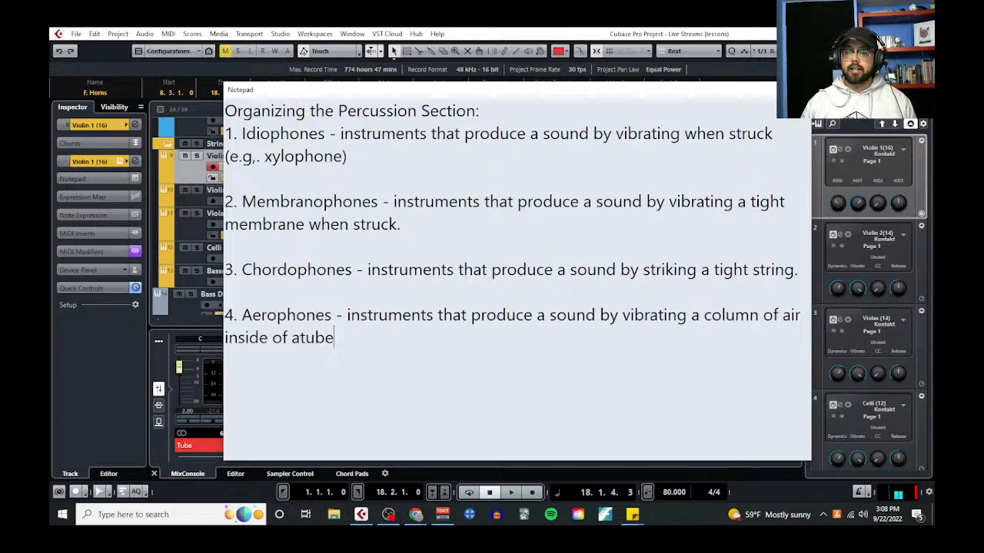
{"action": "key", "text": "BackSpace"}
{"action": "type", "text": "tube. "}
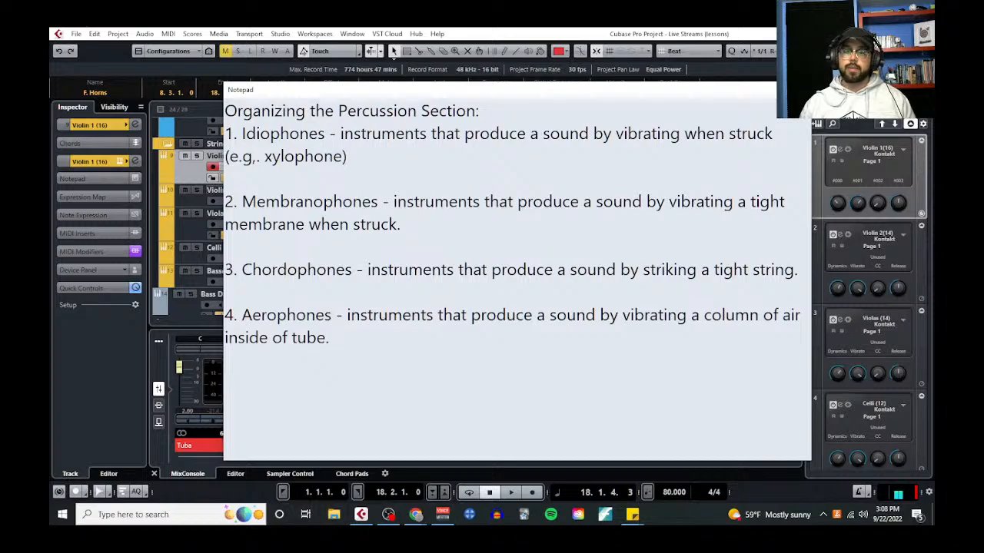
{"action": "type", "text": "(e.g,."}
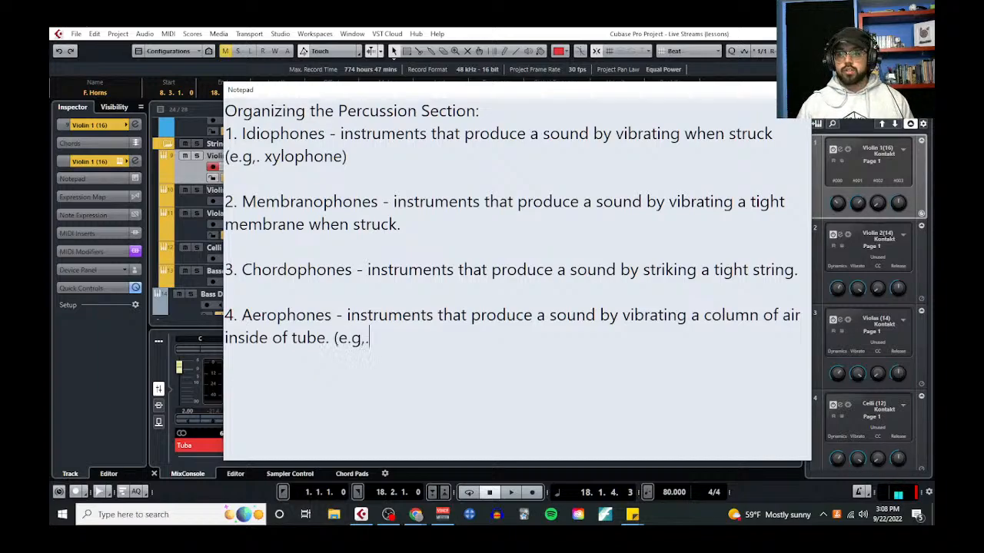
{"action": "type", "text": " sirens, whi"}
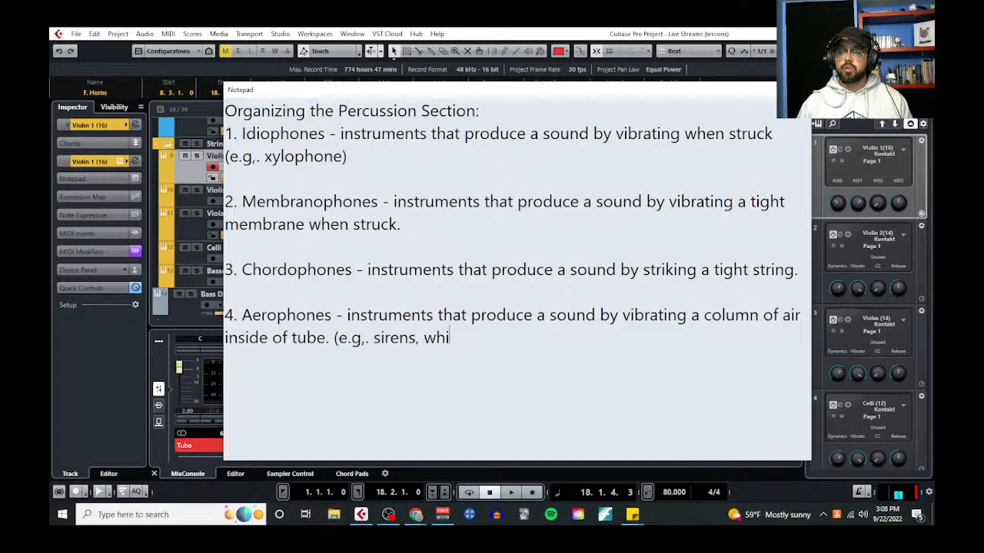
{"action": "type", "text": "stles, etc.)"}
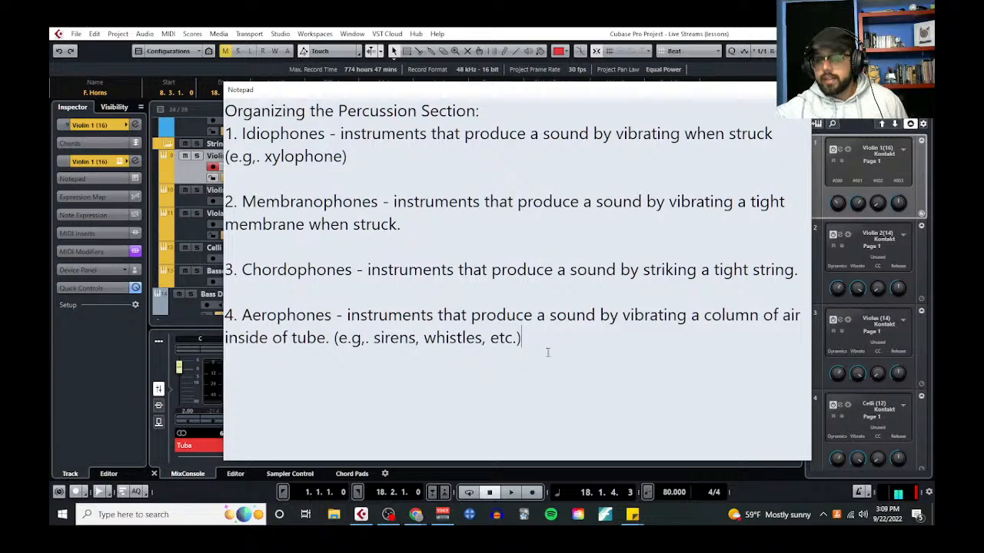
Remove the blank lines between the four numbered entries and reduce the notepad's text size
{"action": "left_click", "coordinate": [414, 288]}
{"action": "key", "text": "BackSpace"}
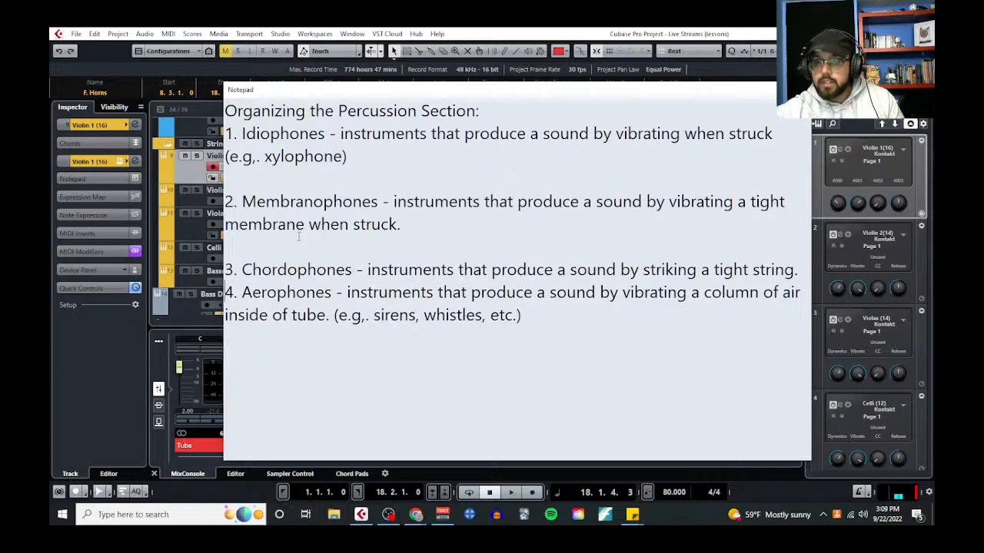
{"action": "left_click", "coordinate": [279, 240]}
{"action": "key", "text": "BackSpace"}
{"action": "left_click", "coordinate": [255, 177]}
{"action": "key", "text": "BackSpace"}
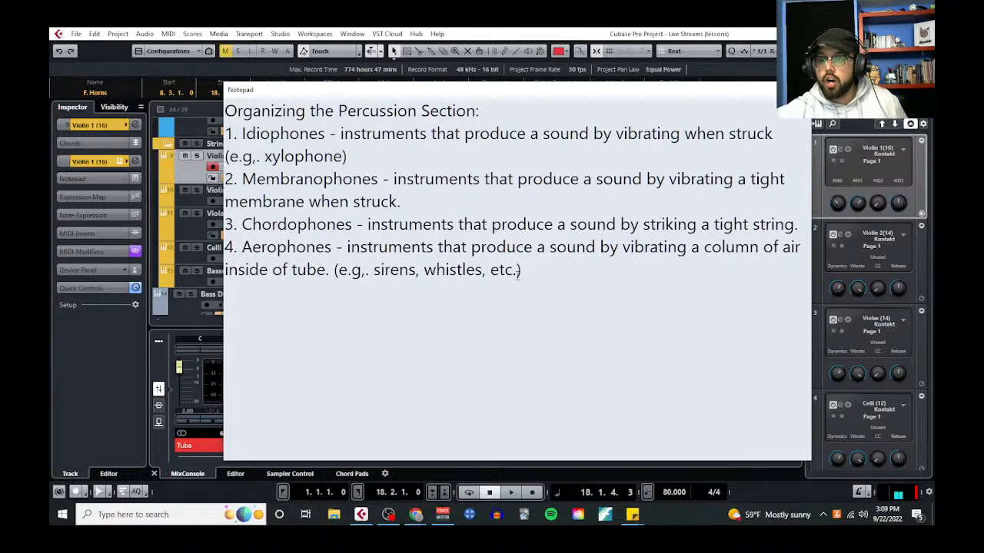
{"action": "scroll", "coordinate": [519, 305], "scroll_direction": "down", "scroll_amount": 2}
{"action": "scroll", "coordinate": [519, 305], "scroll_direction": "down", "scroll_amount": 1}
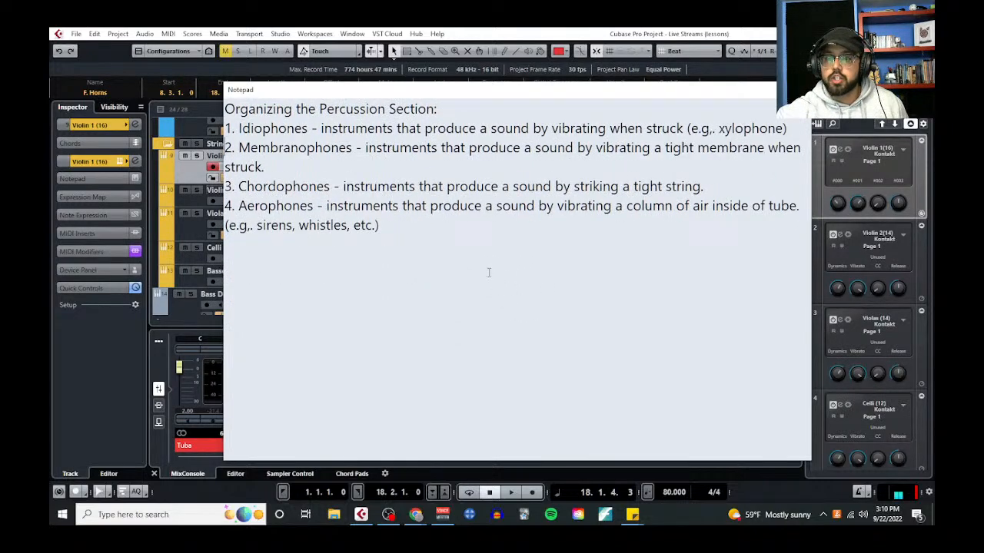
Leave a blank line below the numbered list and write the heading "Seven Traditional Roles for Percussion Instruments"
{"action": "left_click", "coordinate": [428, 232]}
{"action": "key", "text": "Return"}
{"action": "key", "text": "Return"}
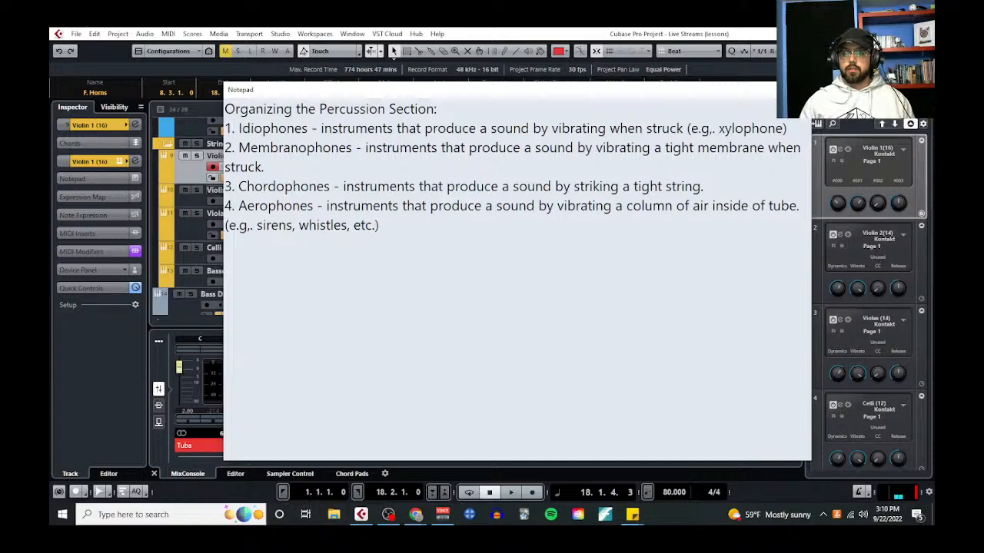
{"action": "type", "text": "Seven Traditio"}
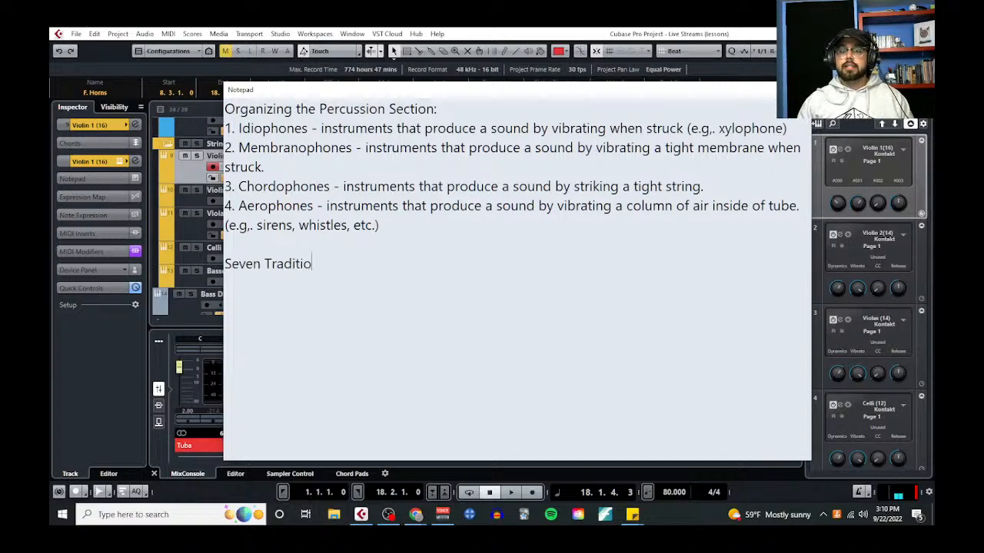
{"action": "type", "text": "nal Roles for the"}
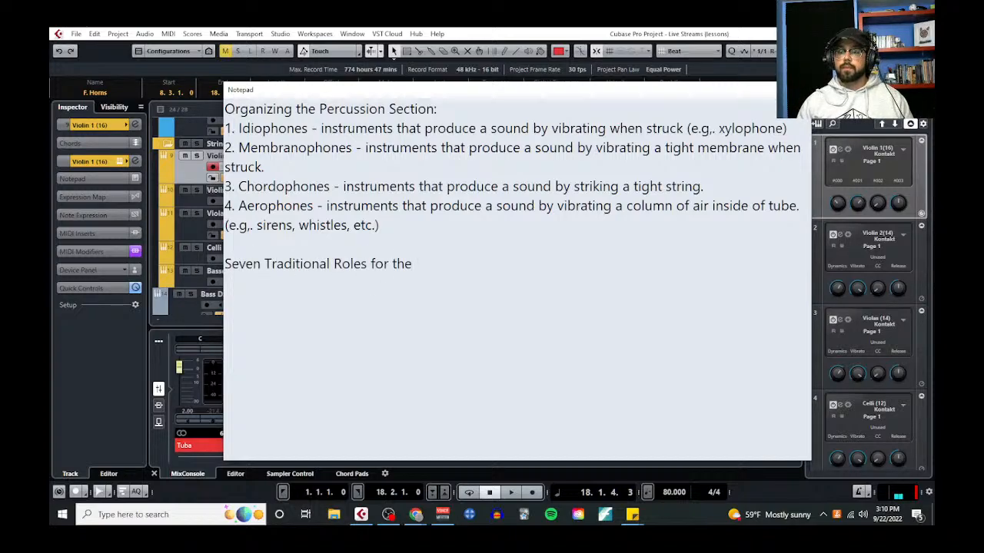
{"action": "key", "text": "BackSpace"}
{"action": "key", "text": "BackSpace"}
{"action": "key", "text": "BackSpace"}
{"action": "type", "text": "Percussion I"}
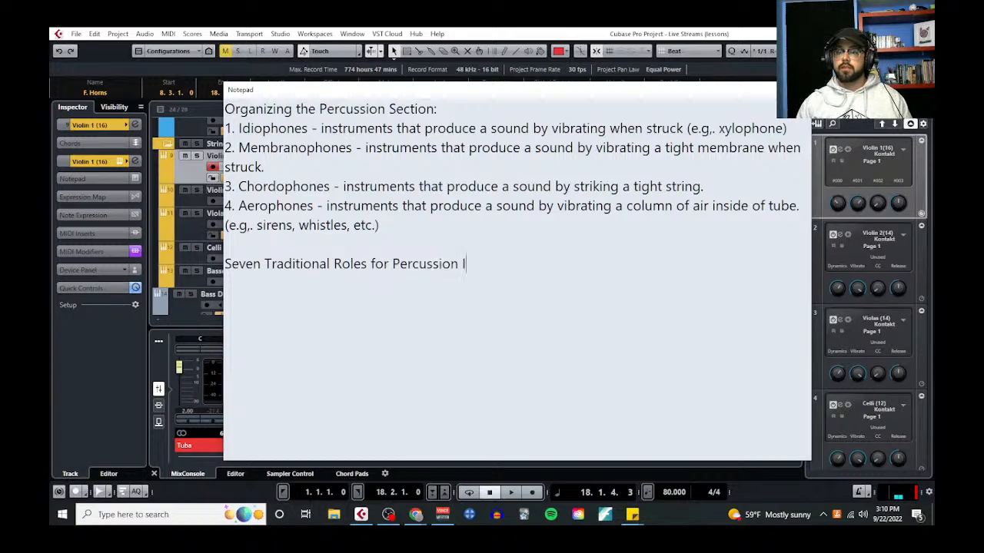
{"action": "type", "text": "nstruments:"}
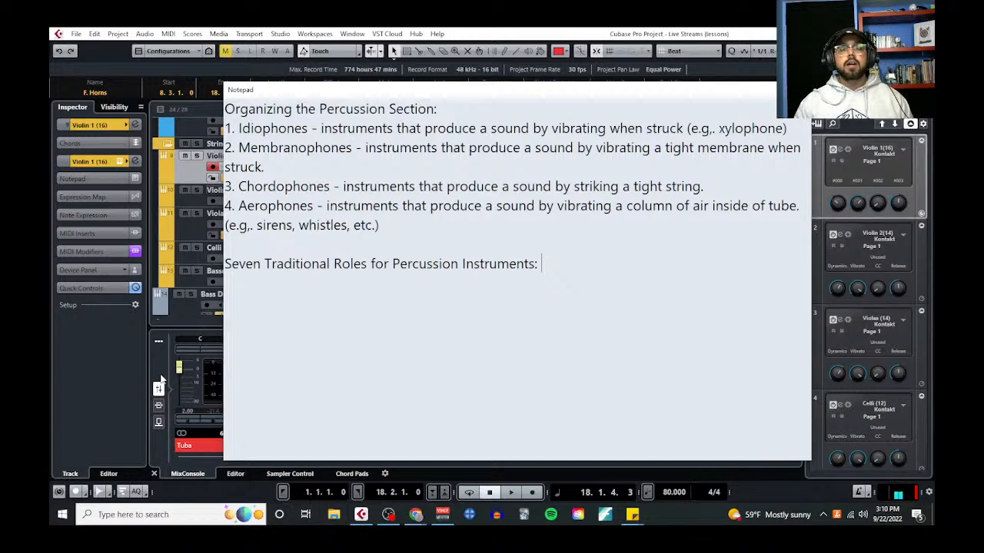
End the "Seven Traditional Roles for Percussion Instruments" heading with a colon and add entry 1, "Doubling for Color", below it
{"action": "key", "text": "Return"}
{"action": "type", "text": "1."}
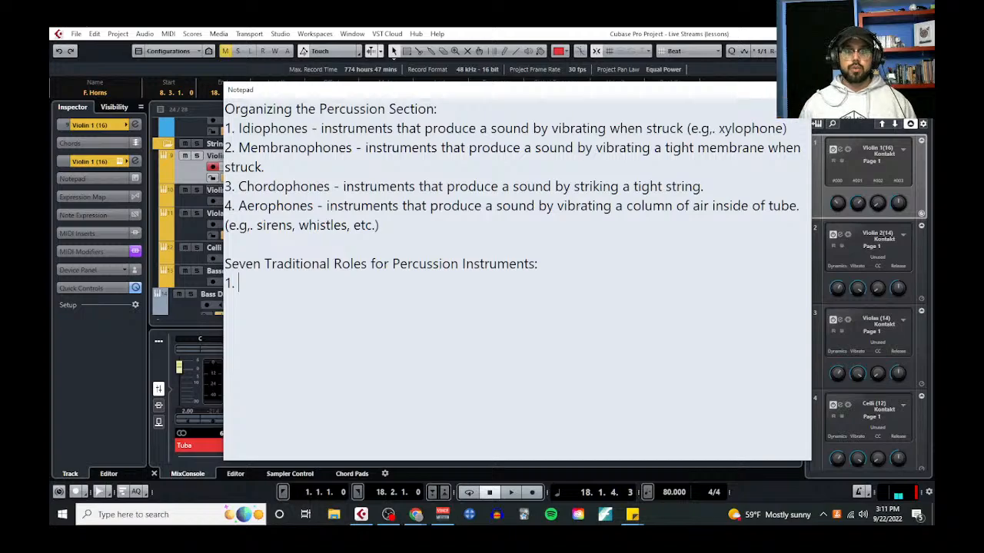
{"action": "type", "text": "Doubling"}
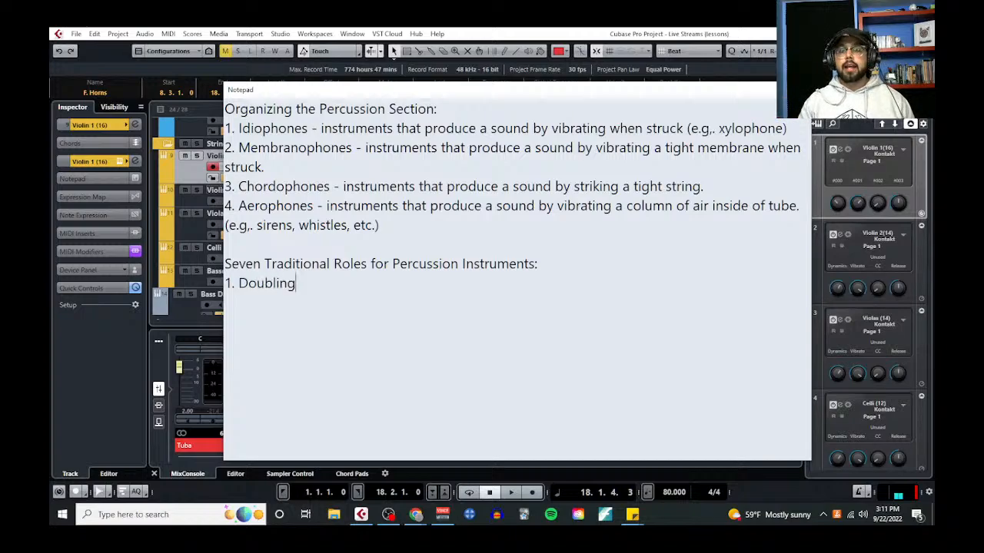
{"action": "type", "text": " for Color"}
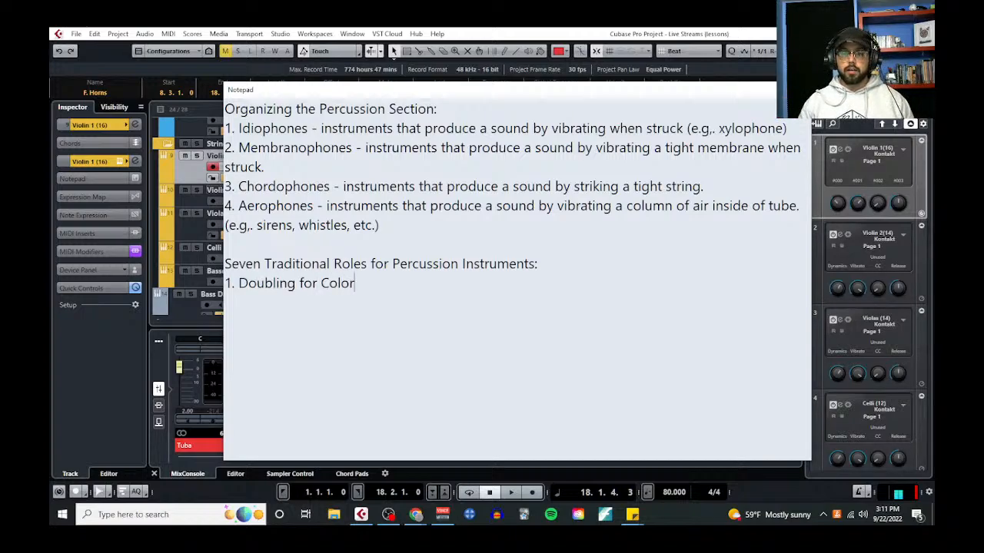
{"action": "key", "text": "Return"}
{"action": "type", "text": "-"}
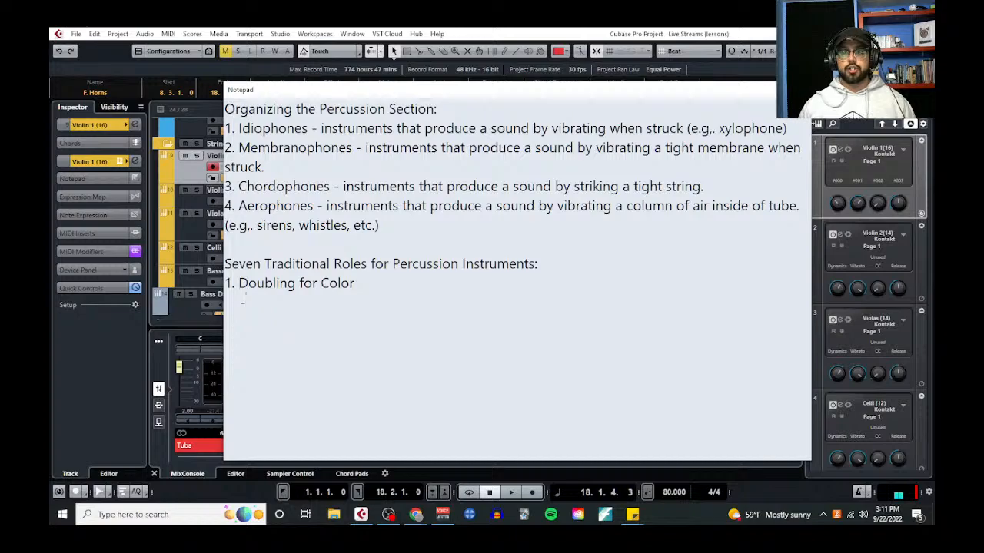
{"action": "key", "text": "BackSpace"}
{"action": "key", "text": "BackSpace"}
{"action": "key", "text": "BackSpace"}
{"action": "key", "text": "BackSpace"}
{"action": "key", "text": "BackSpace"}
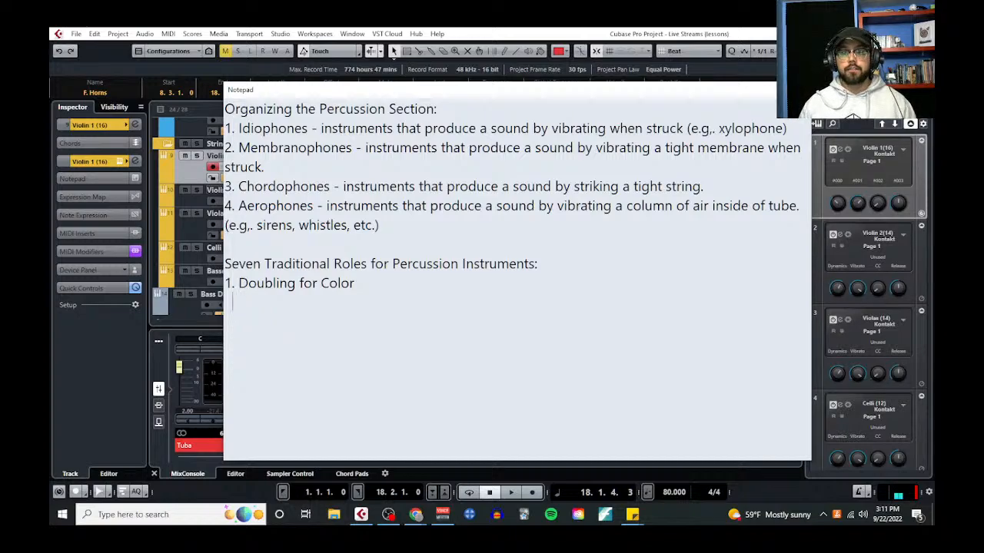
{"action": "key", "text": "BackSpace"}
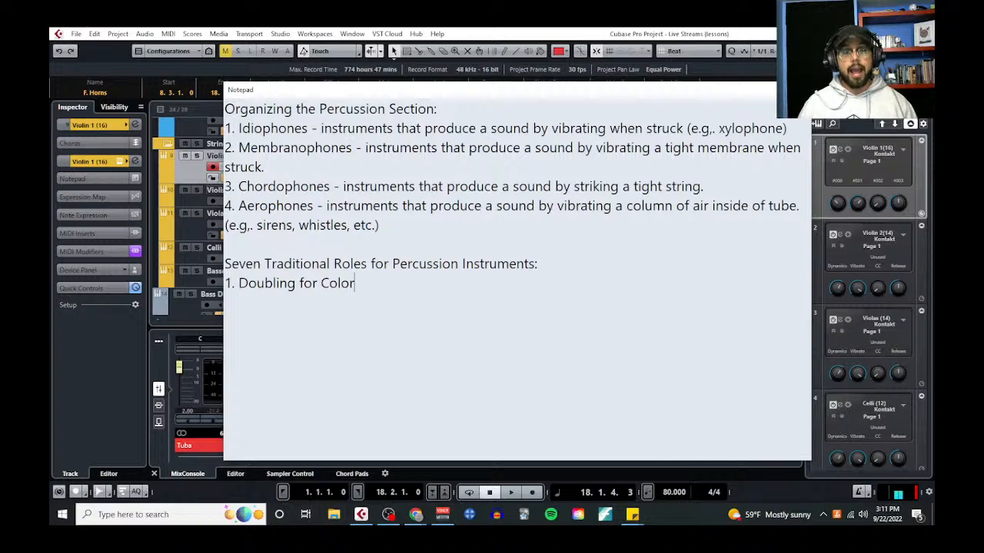
Append "(double the melody, harmony, countermelody, etc. Any role, that you want to add some additional color to)" to the Doubling for Color entry
{"action": "type", "text": "(do"}
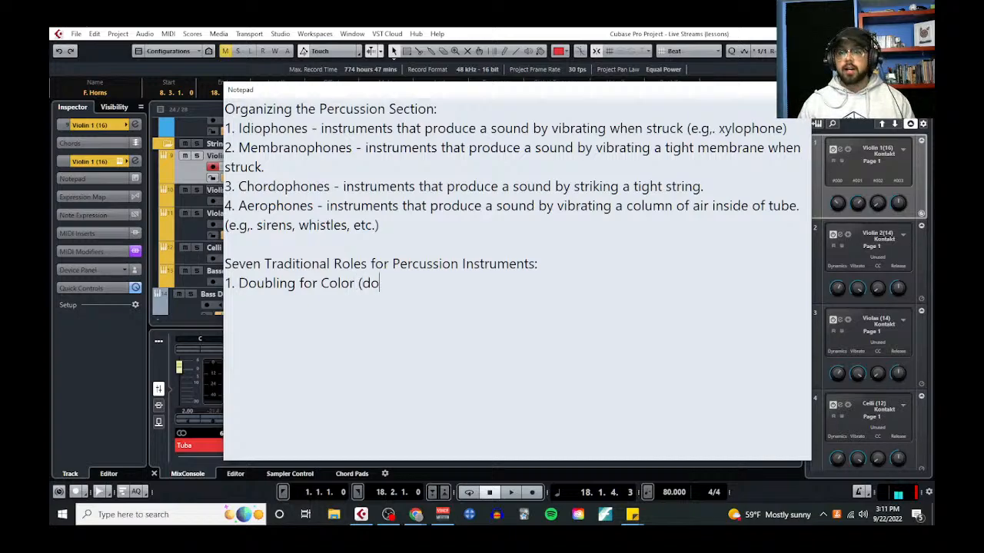
{"action": "type", "text": "uble the melody, "}
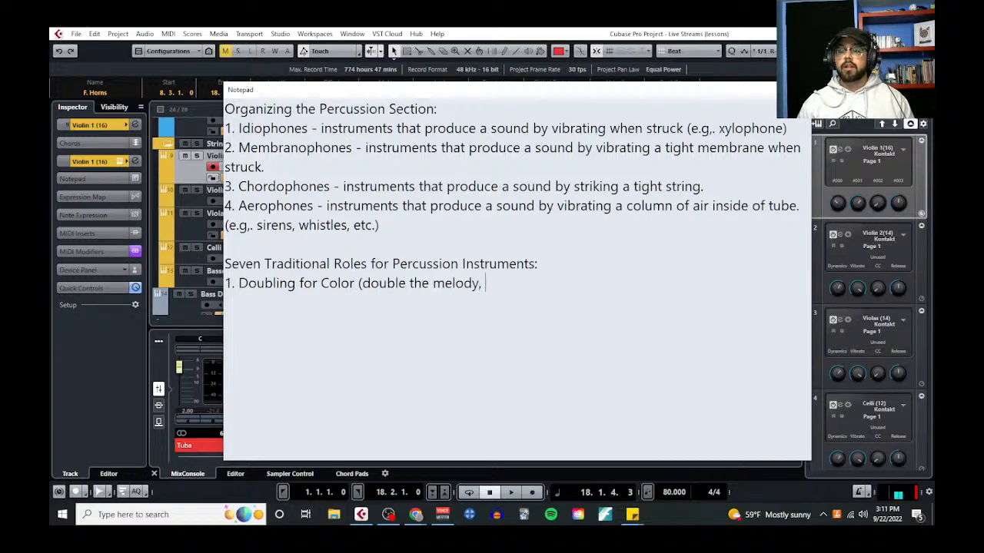
{"action": "type", "text": "harmony, countermelody"}
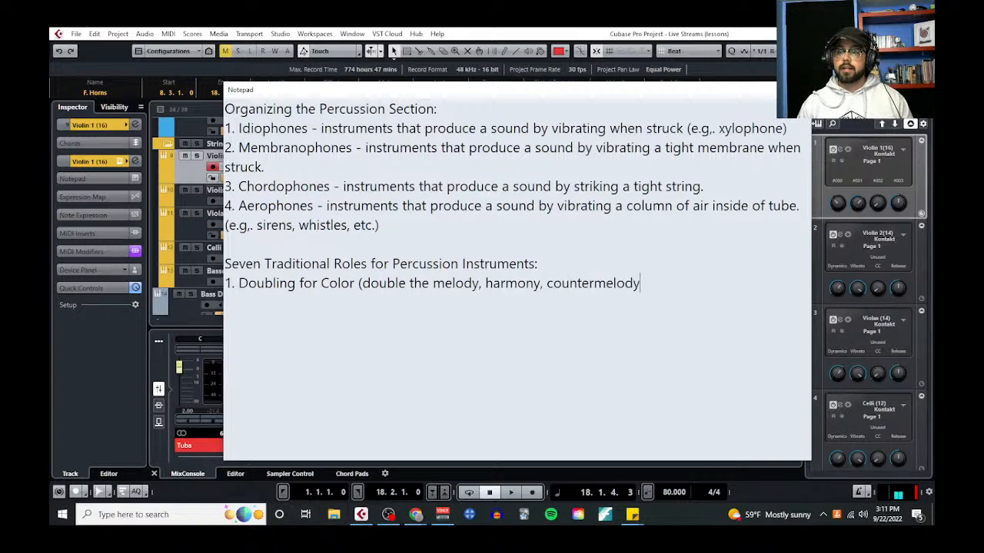
{"action": "type", "text": ", etc. Any role"}
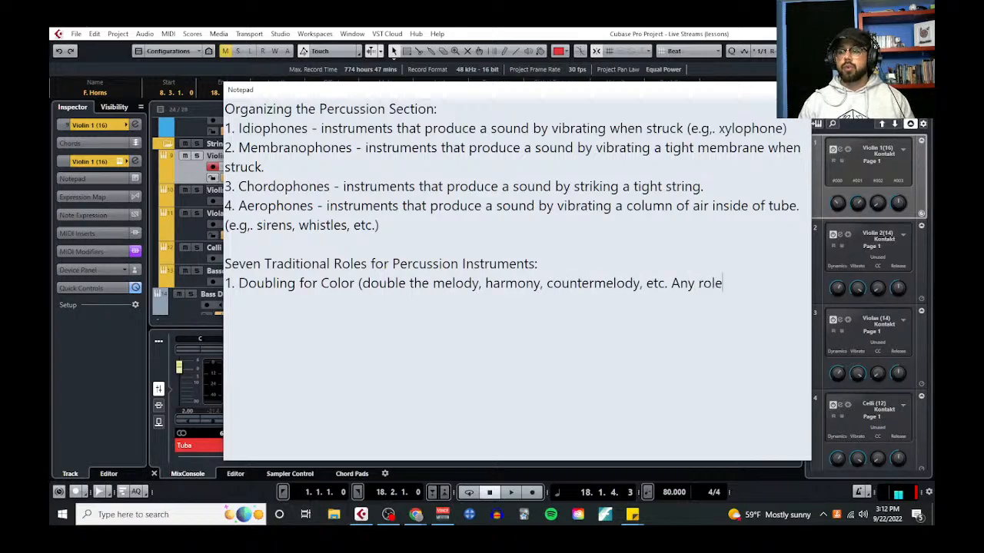
{"action": "type", "text": ", that you want to"}
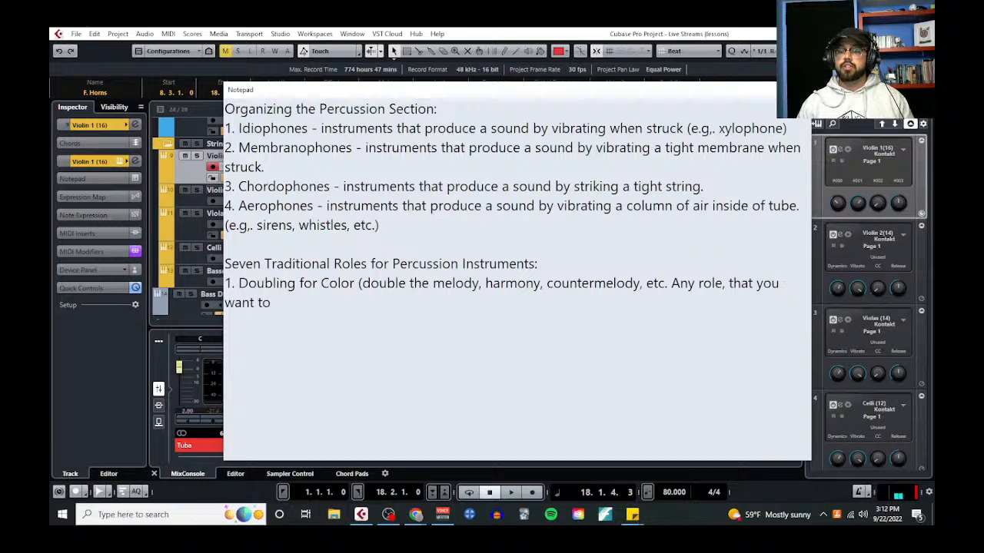
{"action": "type", "text": " add some additional co"}
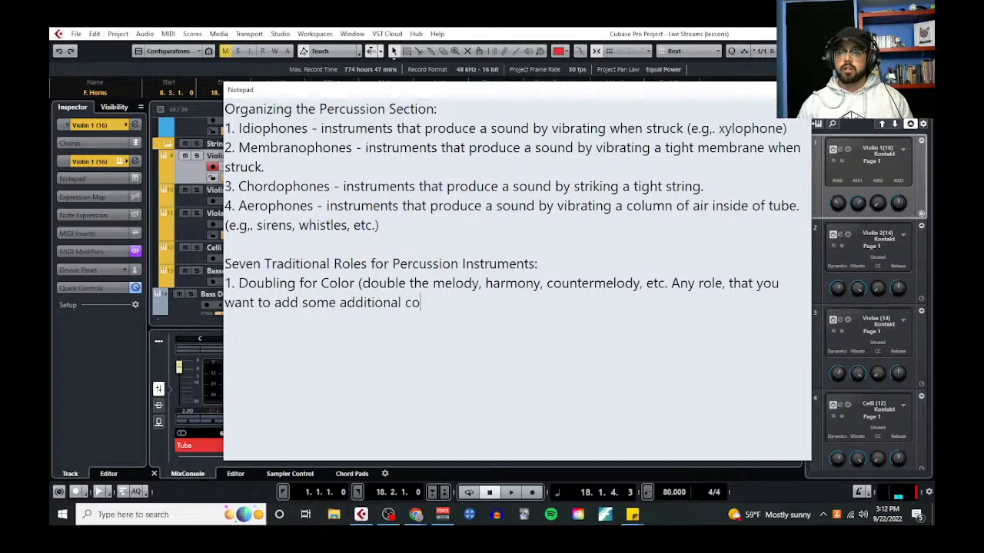
{"action": "type", "text": "lor to)"}
Add entry 2, "Ostinati", to the list of traditional percussion roles
{"action": "key", "text": "Return"}
{"action": "type", "text": "2. "}
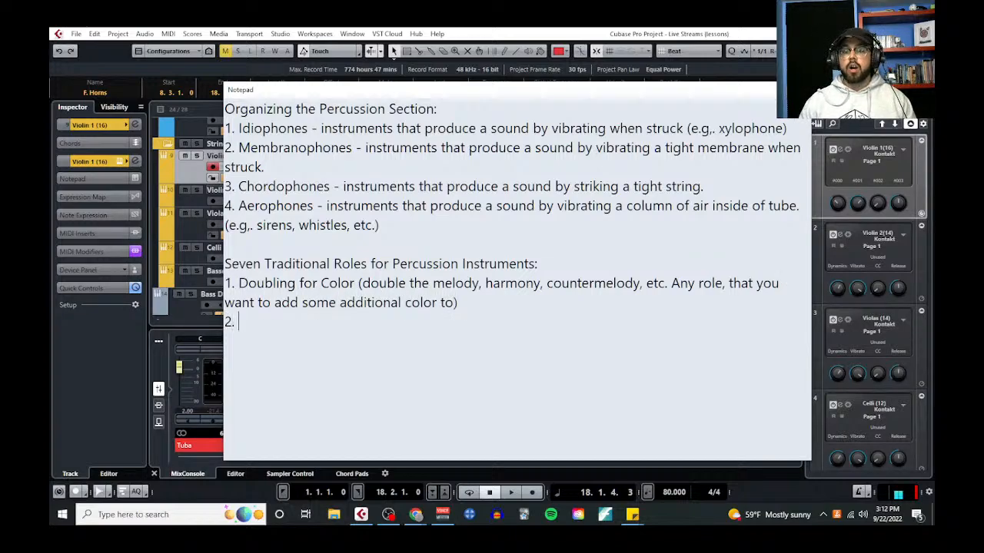
{"action": "type", "text": "Ost"}
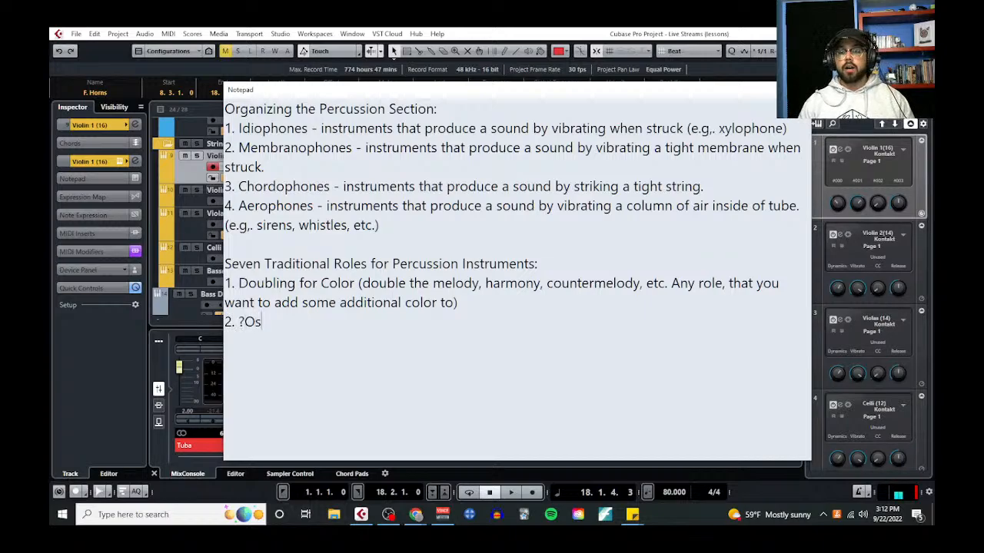
{"action": "key", "text": "BackSpace"}
{"action": "key", "text": "BackSpace"}
{"action": "key", "text": "BackSpace"}
{"action": "type", "text": "Ostinati"}
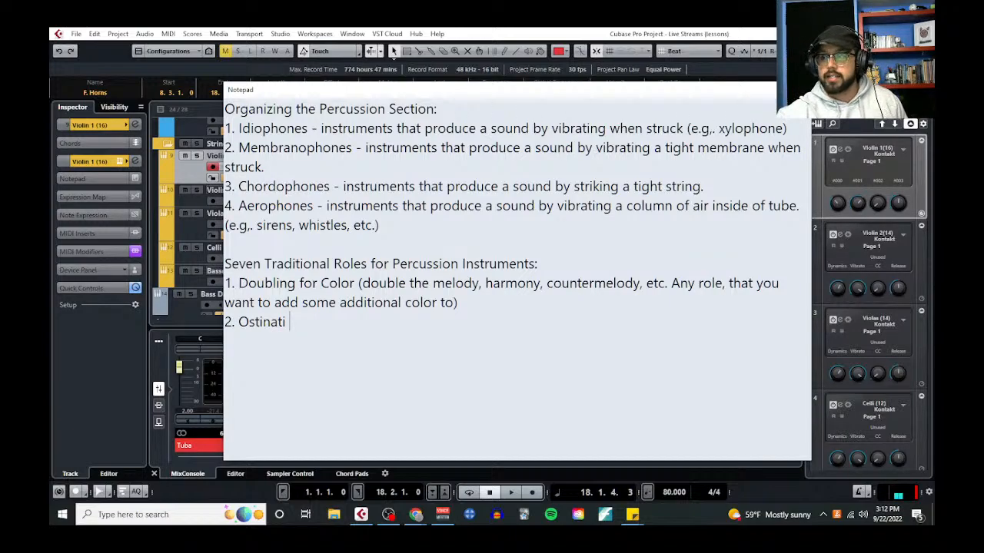
Close the project notepad and select the Snare Drum track to play it
{"action": "left_click", "coordinate": [800, 90]}
{"action": "scroll", "coordinate": [231, 287], "scroll_direction": "down", "scroll_amount": 3}
{"action": "left_click", "coordinate": [243, 256]}
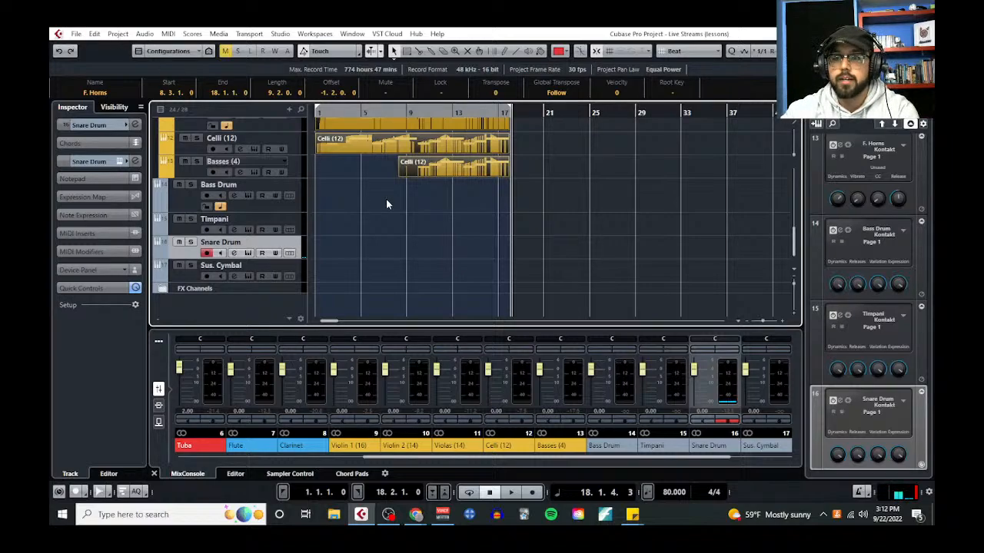
Reopen the project notepad and enlarge its text to a readable size
{"action": "left_click", "coordinate": [118, 34]}
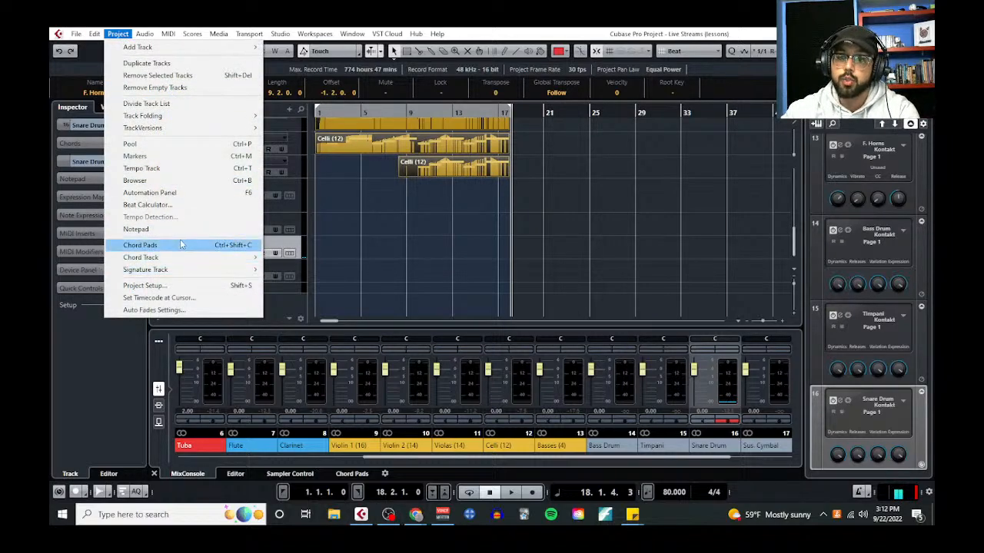
{"action": "left_click", "coordinate": [146, 229]}
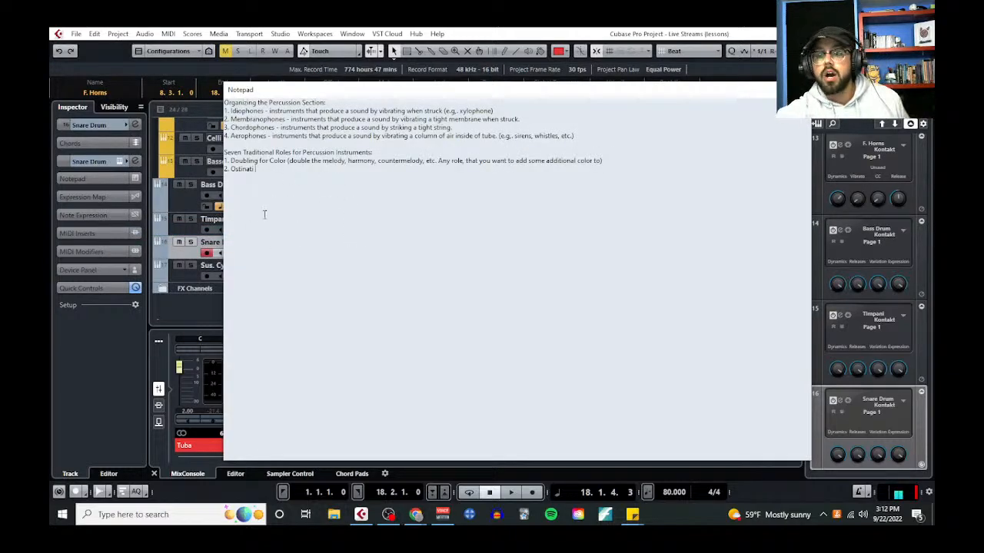
{"action": "scroll", "coordinate": [262, 219], "scroll_direction": "up", "scroll_amount": 3}
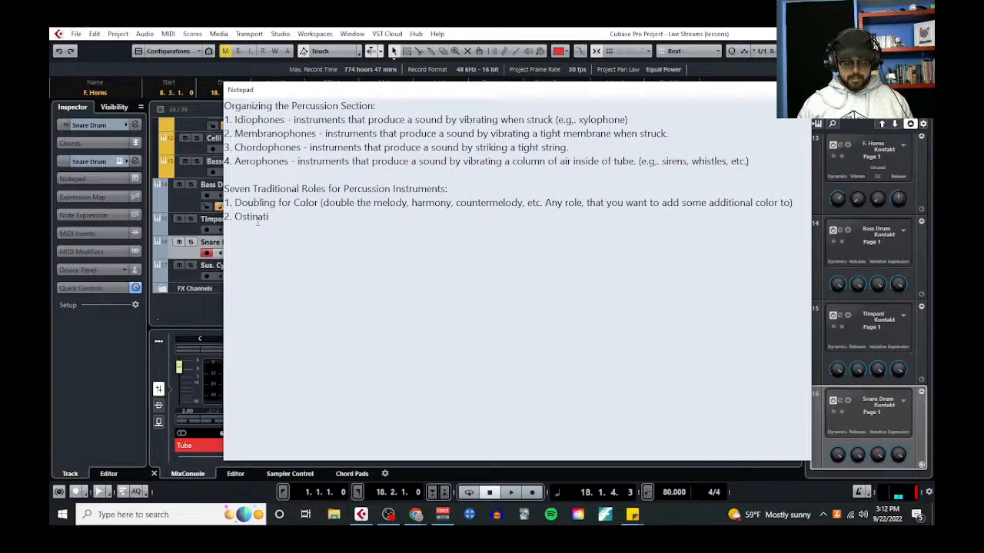
Add entry 3, "Extreme Dynamics", below Ostinati in the list of percussion roles
{"action": "key", "text": "Return"}
{"action": "type", "text": "3. "}
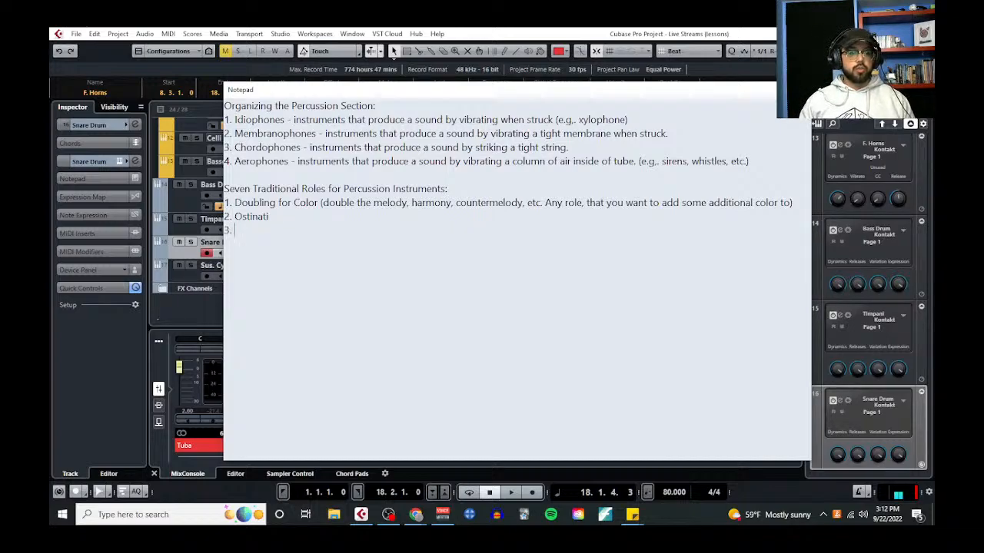
{"action": "type", "text": "Extreme Dy"}
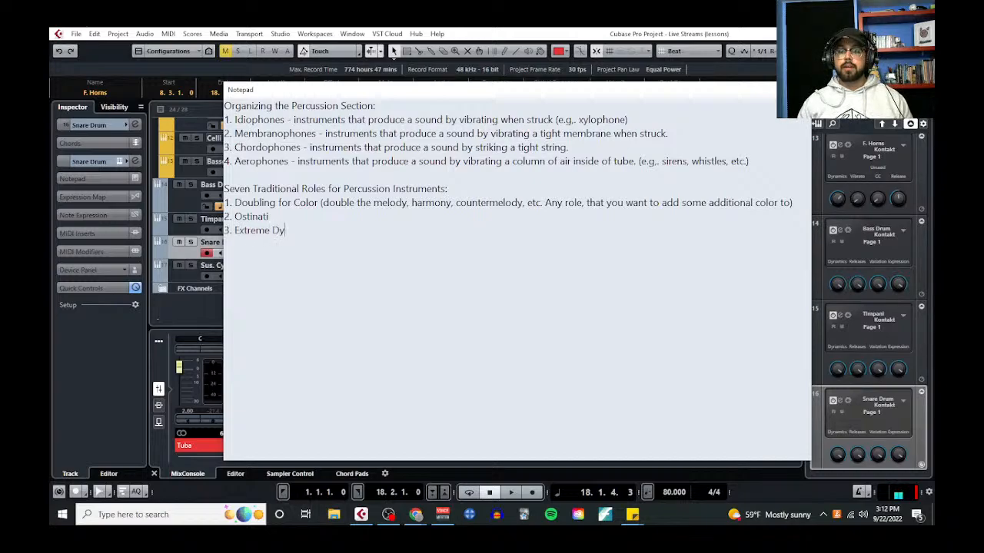
{"action": "type", "text": "namics"}
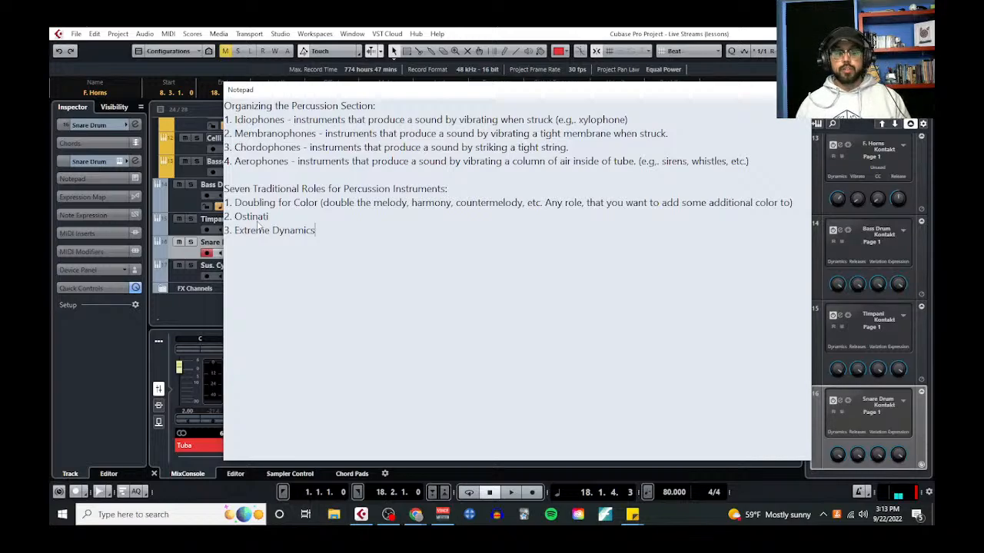
Add an indented hyphen point under Extreme Dynamics reading "Extremely loud sounds add tension, energy, and size"
{"action": "key", "text": "Return"}
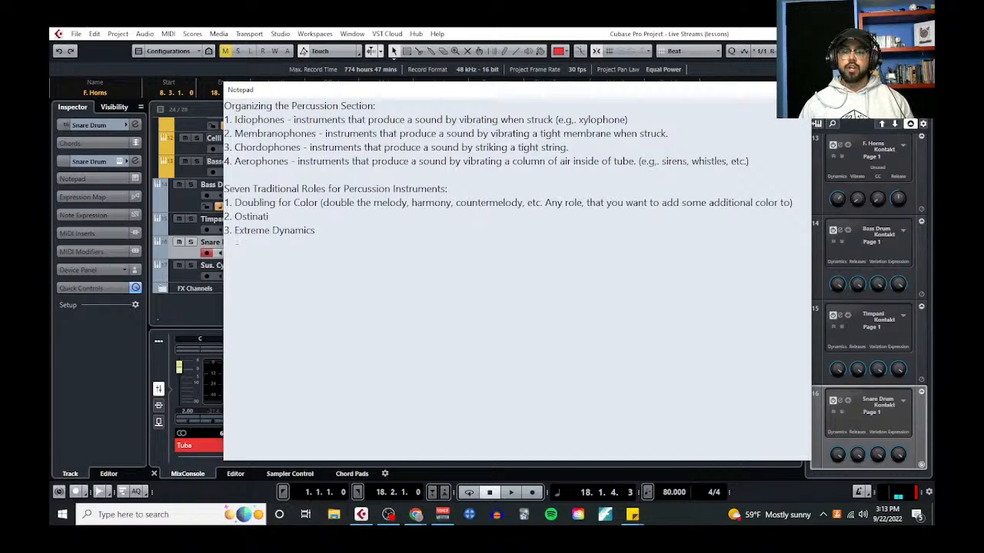
{"action": "type", "text": "Ex"}
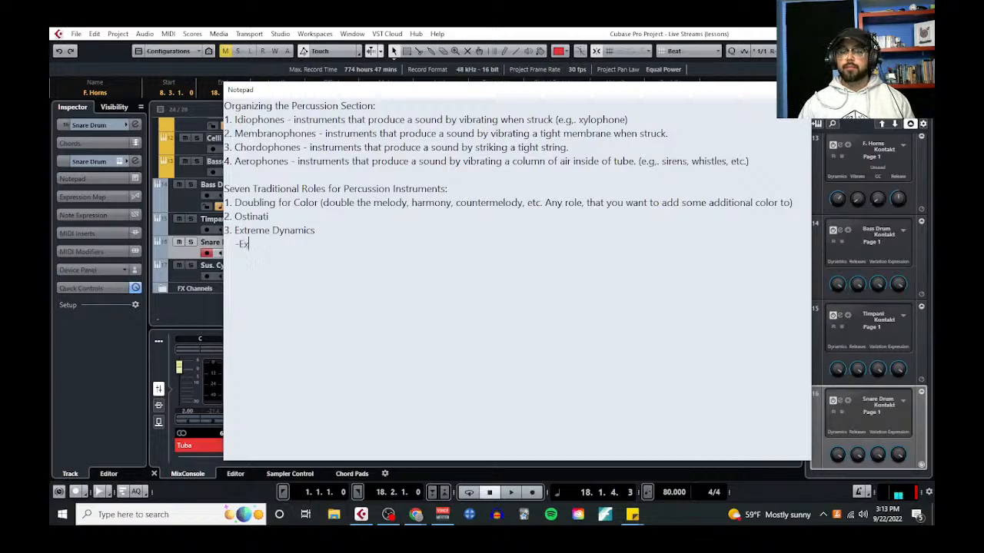
{"action": "type", "text": "tremely loud sounds"}
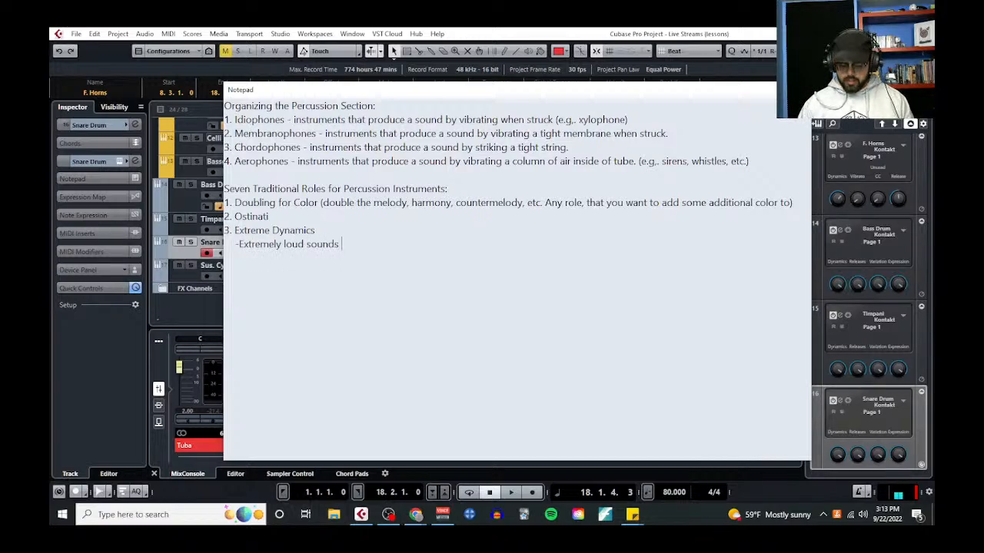
{"action": "type", "text": ", add tension, ene"}
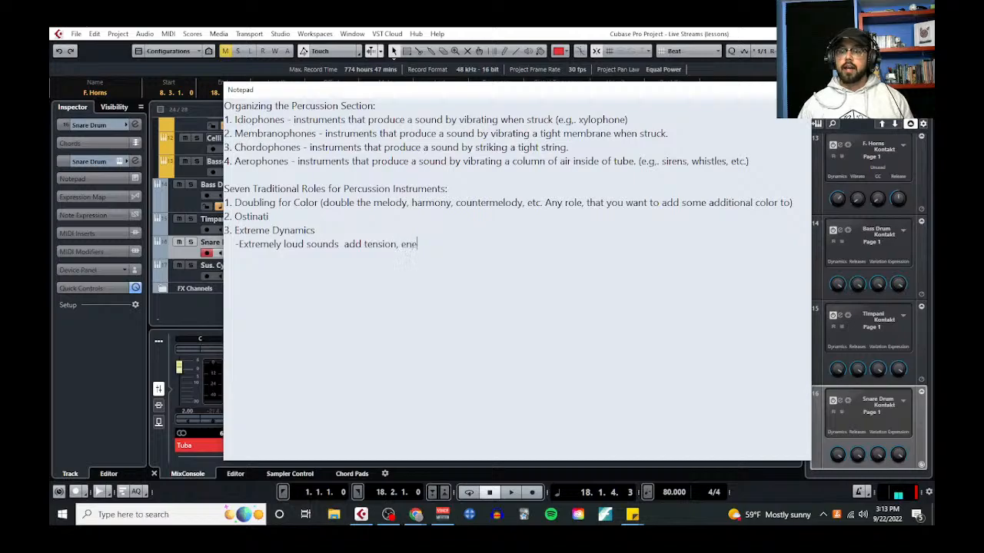
{"action": "type", "text": "rgy, and size"}
Add a second indented hyphen point under Extreme Dynamics reading "Extremely quiet sounds add atmosphere and texture"
{"action": "key", "text": "Return"}
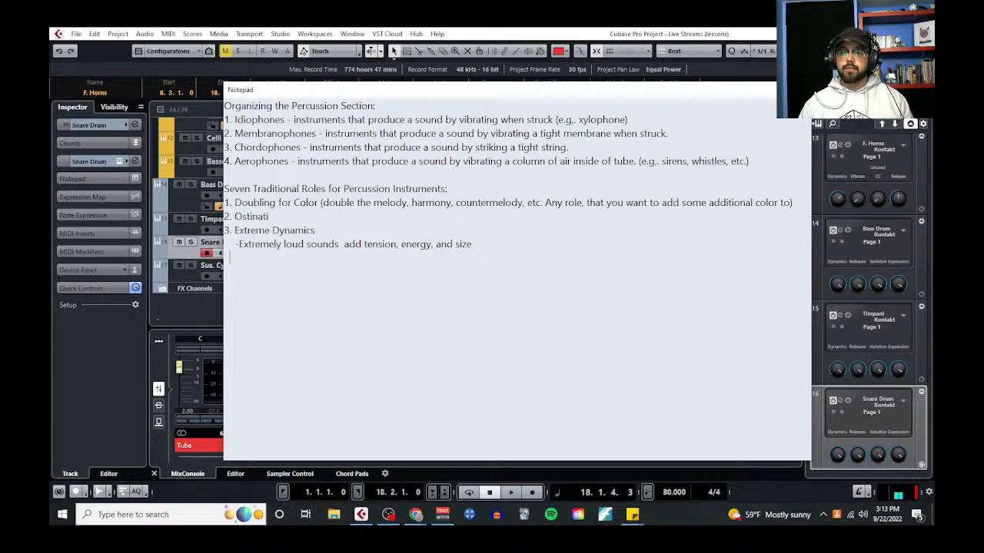
{"action": "type", "text": "- Ext"}
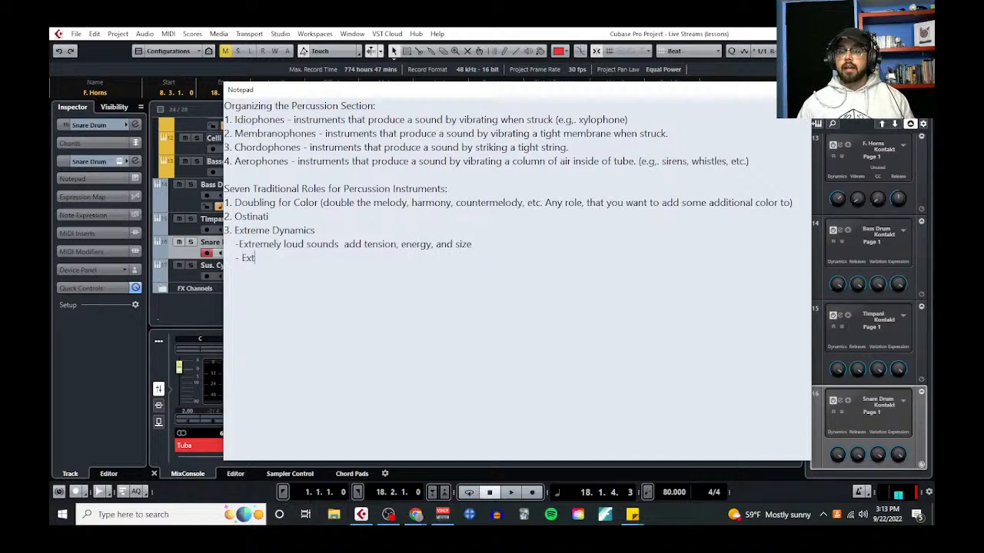
{"action": "type", "text": "remely quiet so"}
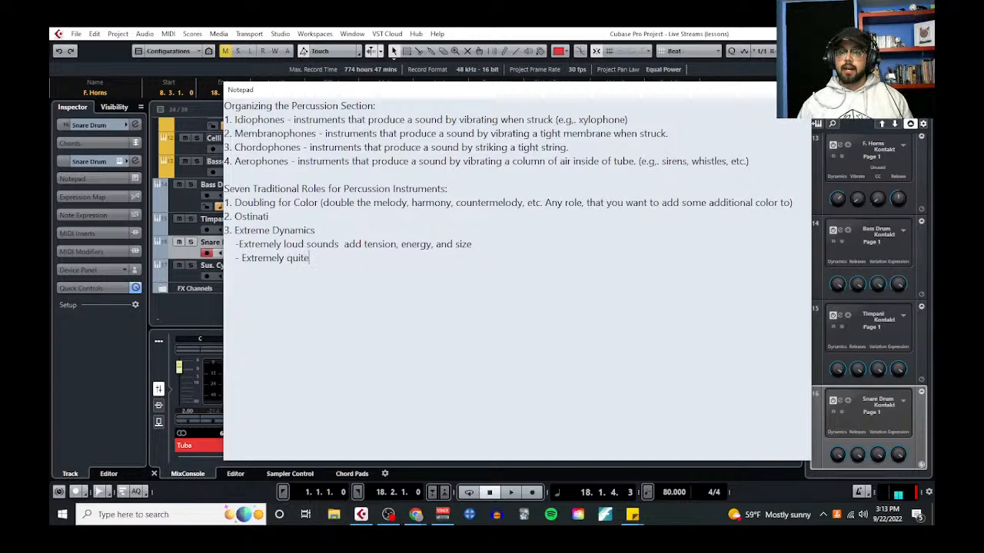
{"action": "type", "text": "unds add admo"}
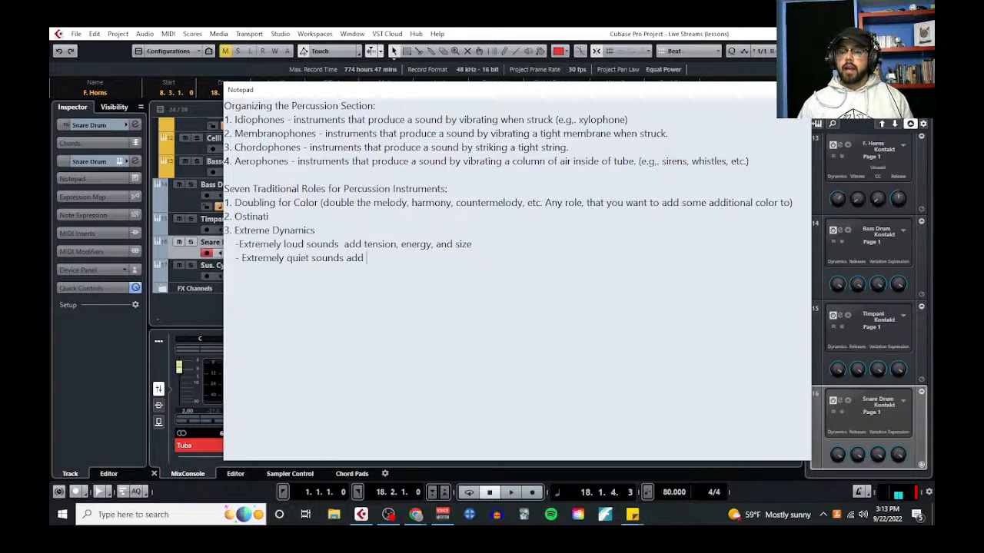
{"action": "key", "text": "BackSpace"}
{"action": "key", "text": "BackSpace"}
{"action": "key", "text": "BackSpace"}
{"action": "type", "text": "tmo"}
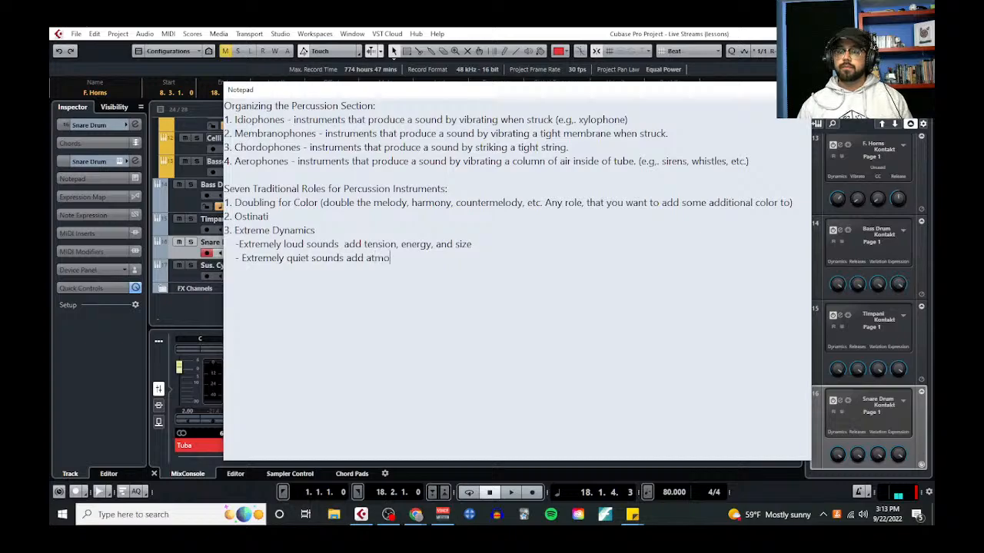
{"action": "type", "text": "sphere and texture"}
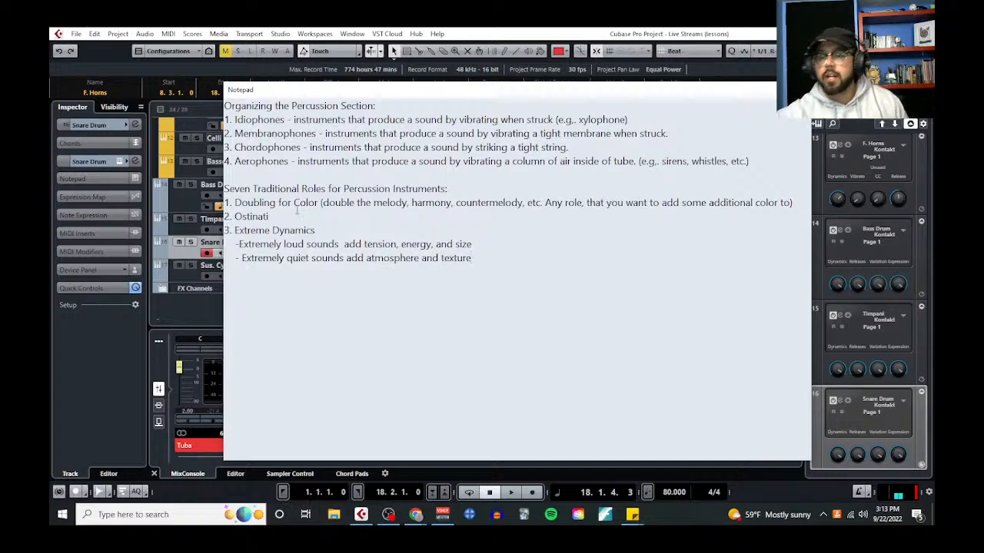
Insert a space after the hyphen of the loud-sounds point and add entry 4, "Solo Statements", below the Extreme Dynamics points
{"action": "left_click", "coordinate": [239, 245]}
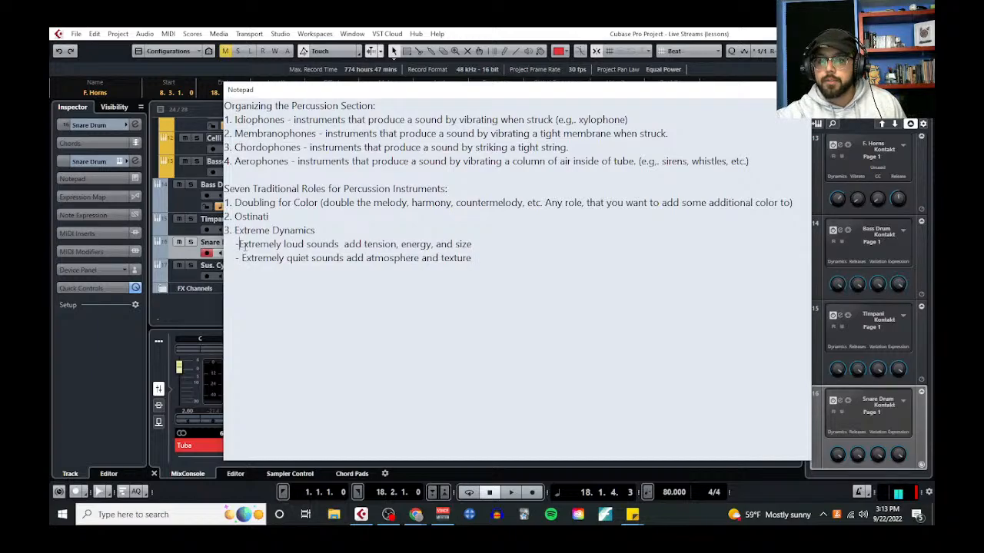
{"action": "left_click", "coordinate": [480, 259]}
{"action": "key", "text": "Return"}
{"action": "type", "text": "4. "}
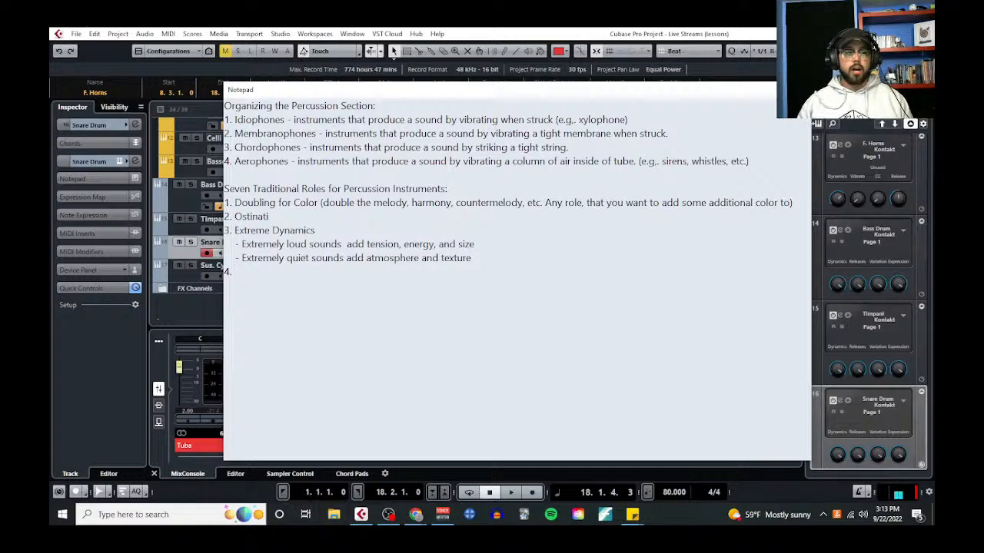
{"action": "type", "text": "Solo Statements"}
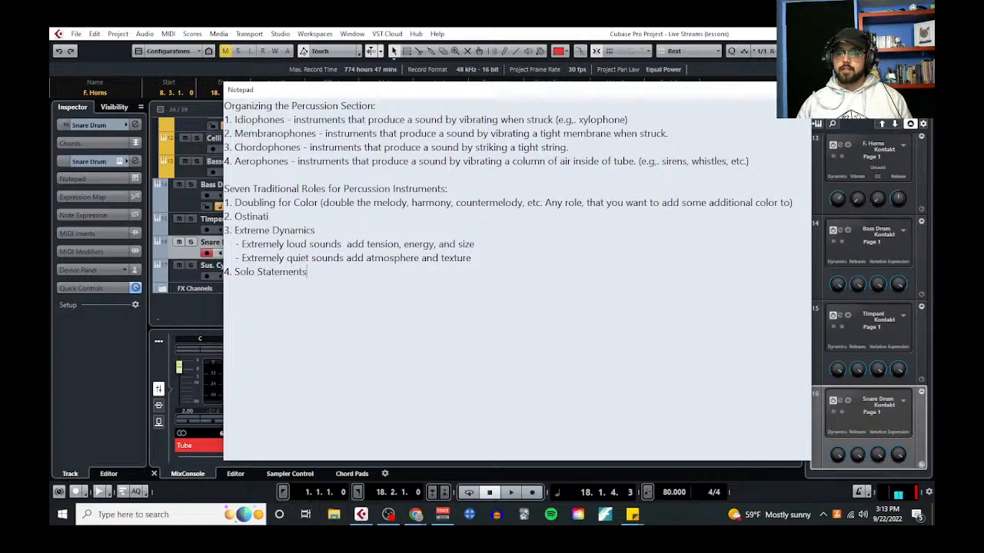
{"action": "key", "text": "Return"}
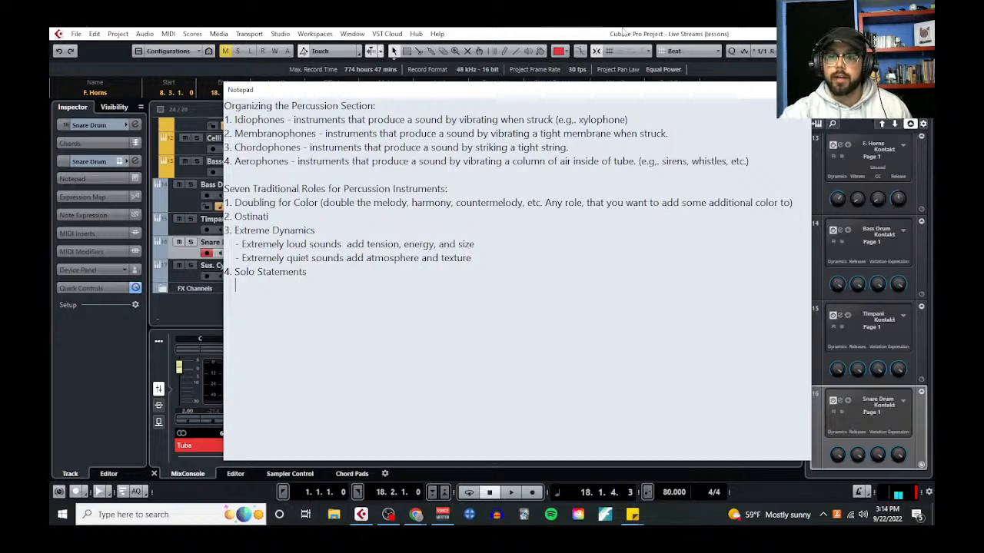
Add entry 5, "Harmonic Support (typically pitched idiophones)", below Solo Statements
{"action": "left_click_drag", "start_coordinate": [286, 119], "coordinate": [223, 120]}
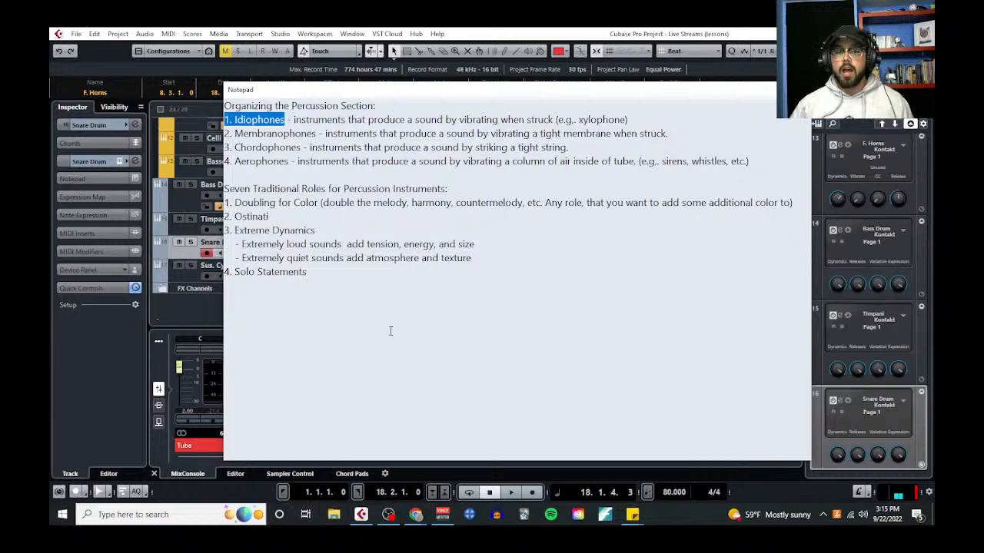
{"action": "left_click", "coordinate": [332, 266]}
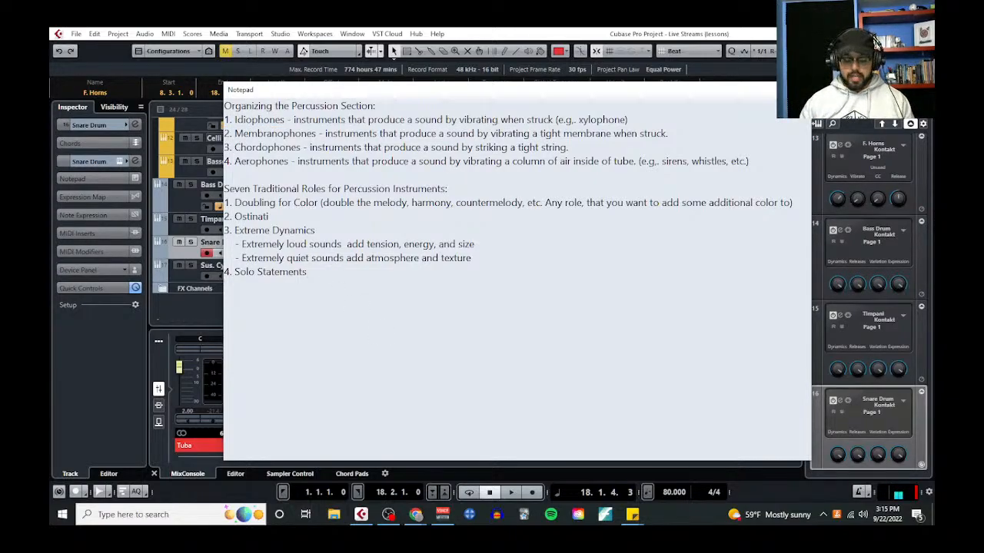
{"action": "key", "text": "ctrl+End"}
{"action": "key", "text": "Return"}
{"action": "type", "text": "5. "}
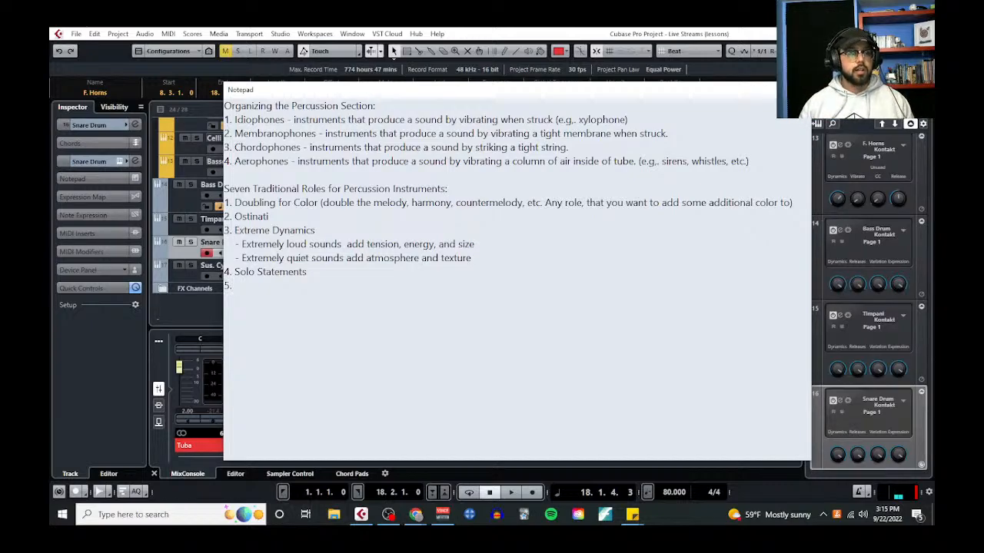
{"action": "type", "text": "Harmonic Sup"}
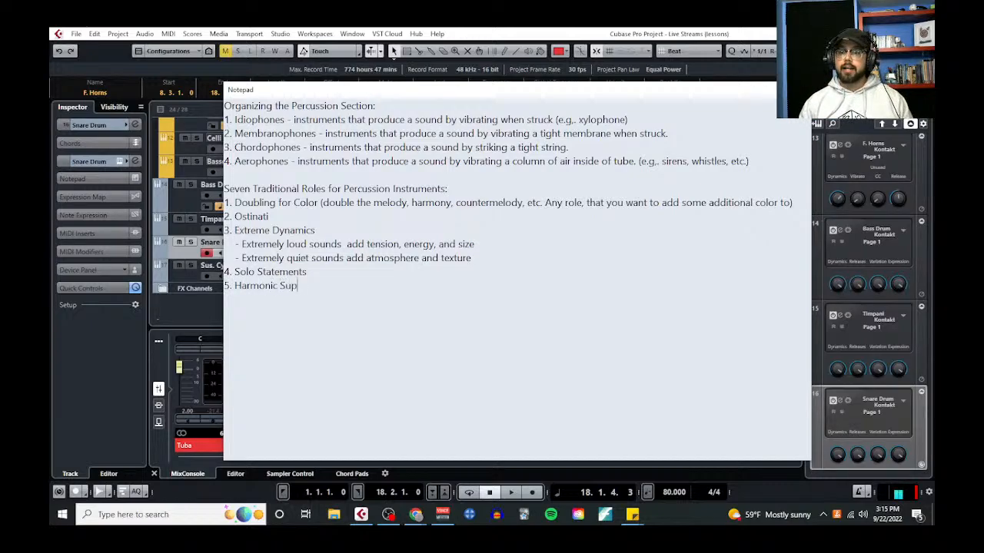
{"action": "type", "text": "port ("}
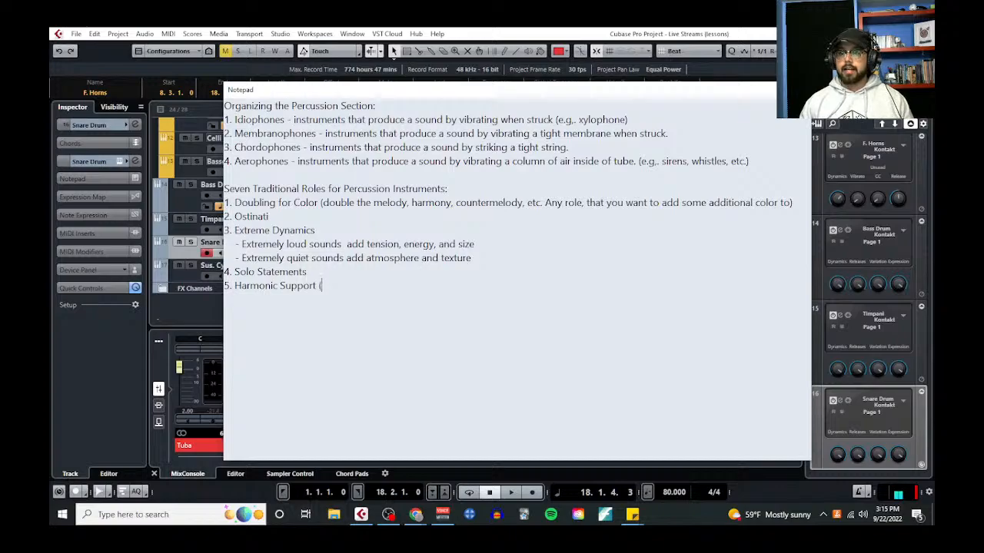
{"action": "type", "text": "typically pitched idip"}
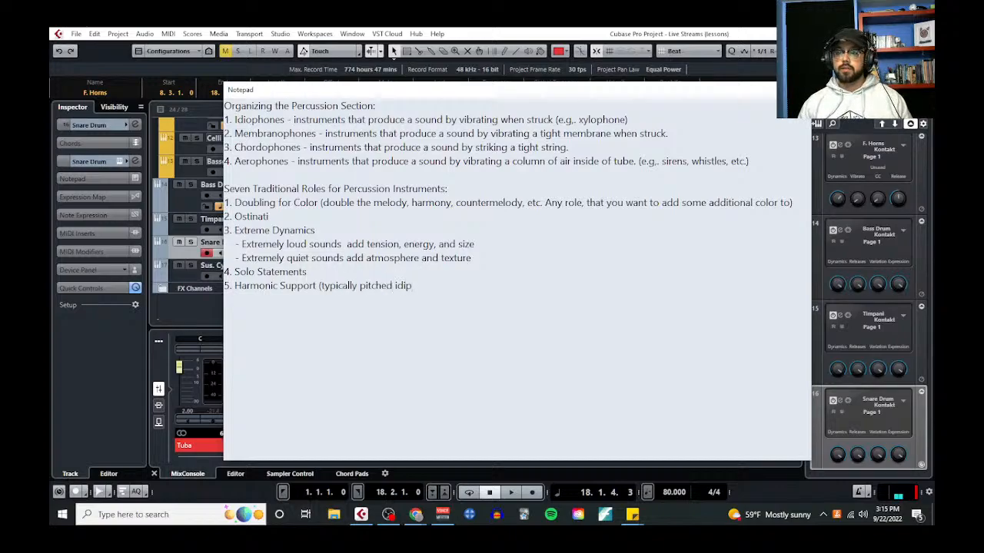
{"action": "key", "text": "BackSpace"}
{"action": "type", "text": "oph"}
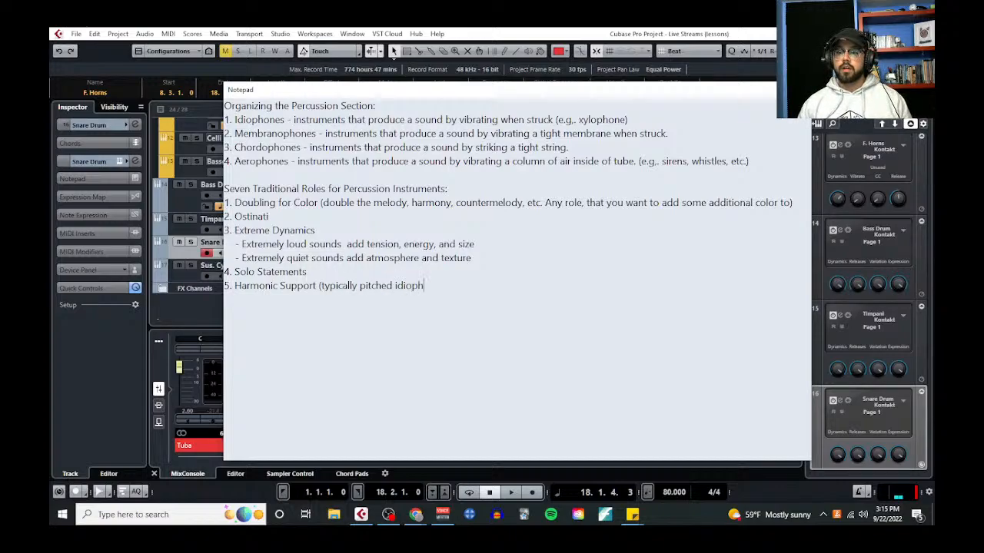
{"action": "type", "text": "ones)"}
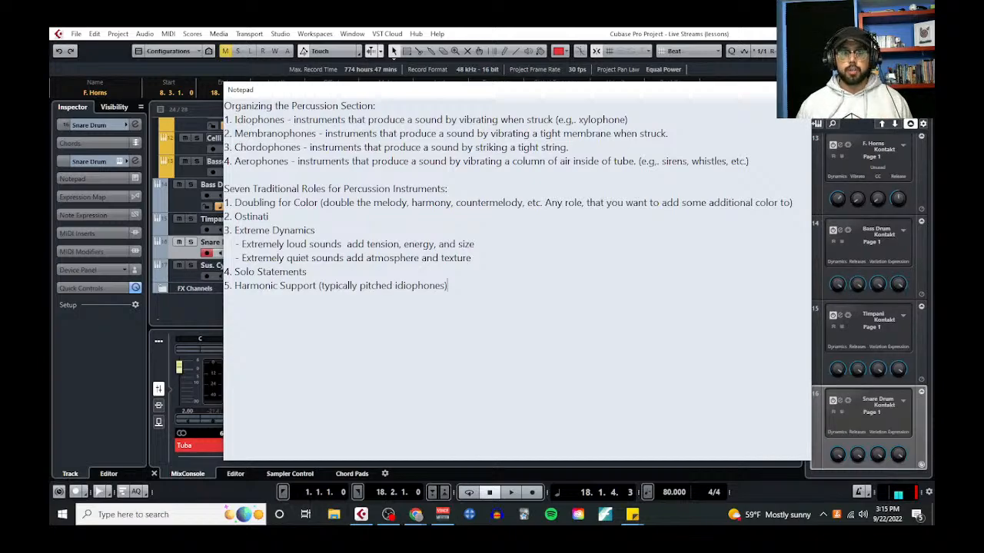
Replace the parenthetical note after Harmonic Support with "(most frequently as arpeggios or harmonic ostianti)."
{"action": "key", "text": "BackSpace"}
{"action": "key", "text": "BackSpace"}
{"action": "key", "text": "BackSpace"}
{"action": "key", "text": "BackSpace"}
{"action": "key", "text": "BackSpace"}
{"action": "key", "text": "BackSpace"}
{"action": "key", "text": "BackSpace"}
{"action": "key", "text": "BackSpace"}
{"action": "key", "text": "BackSpace"}
{"action": "key", "text": "BackSpace"}
{"action": "key", "text": "BackSpace"}
{"action": "key", "text": "BackSpace"}
{"action": "key", "text": "BackSpace"}
{"action": "key", "text": "BackSpace"}
{"action": "key", "text": "BackSpace"}
{"action": "key", "text": "BackSpace"}
{"action": "key", "text": "BackSpace"}
{"action": "key", "text": "BackSpace"}
{"action": "key", "text": "BackSpace"}
{"action": "key", "text": "BackSpace"}
{"action": "key", "text": "BackSpace"}
{"action": "key", "text": "BackSpace"}
{"action": "key", "text": "BackSpace"}
{"action": "key", "text": "BackSpace"}
{"action": "key", "text": "BackSpace"}
{"action": "key", "text": "BackSpace"}
{"action": "key", "text": "BackSpace"}
{"action": "key", "text": "BackSpace"}
{"action": "key", "text": "BackSpace"}
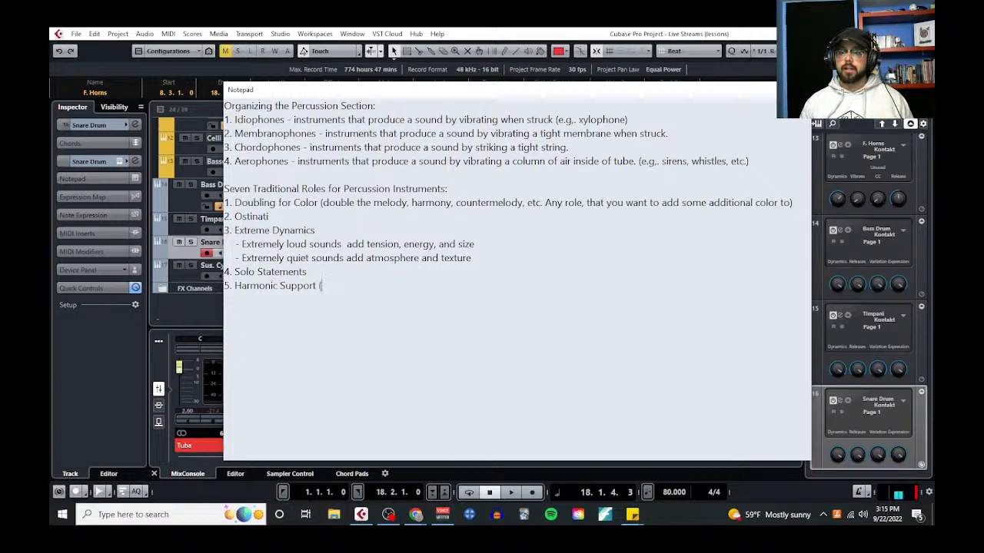
{"action": "type", "text": "most frequently as"}
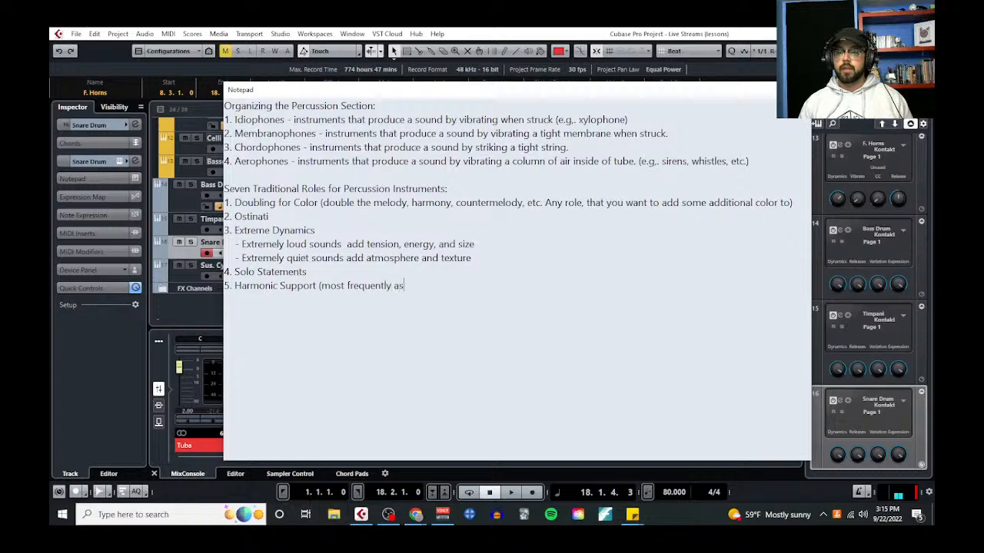
{"action": "type", "text": " arpeggios or os"}
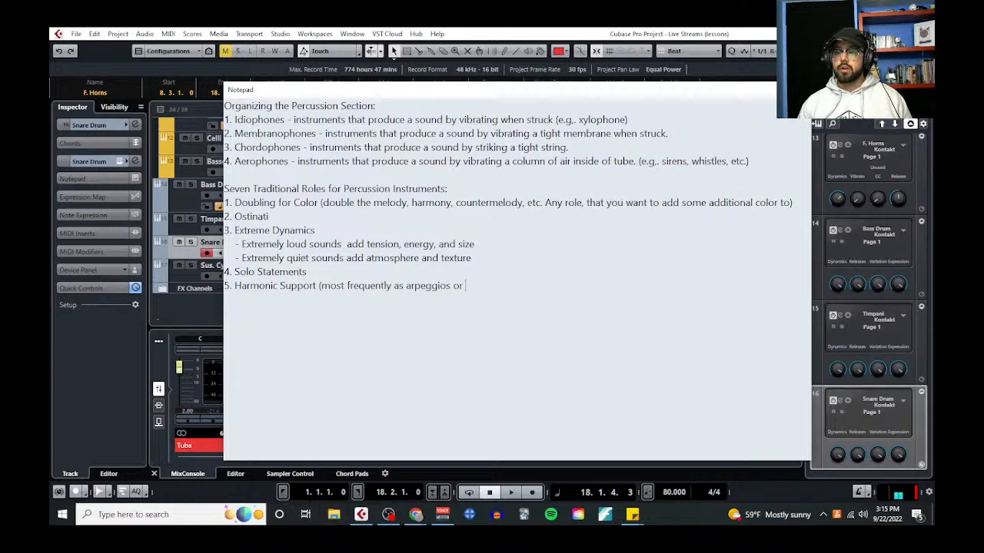
{"action": "key", "text": "BackSpace"}
{"action": "key", "text": "BackSpace"}
{"action": "type", "text": "harmonic "}
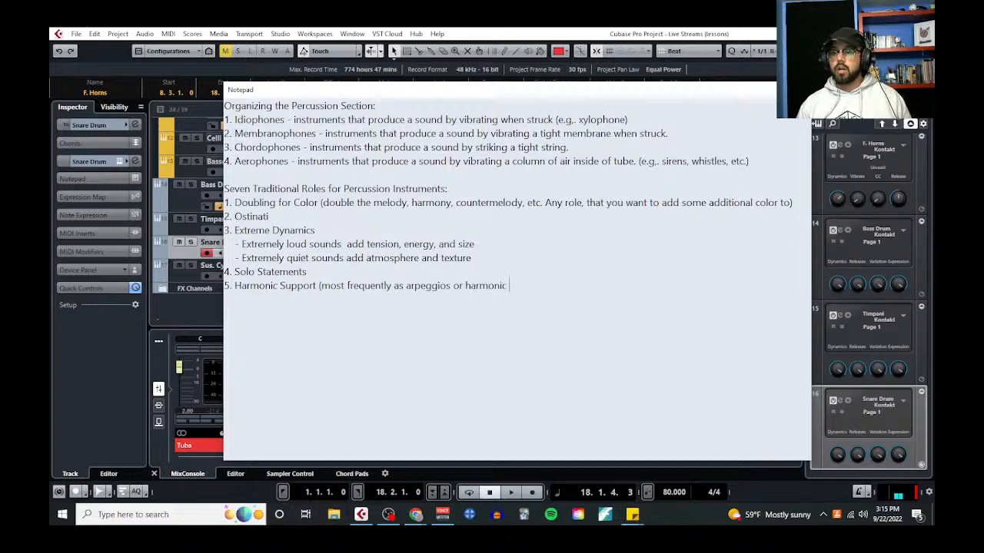
{"action": "type", "text": "ostianti)."}
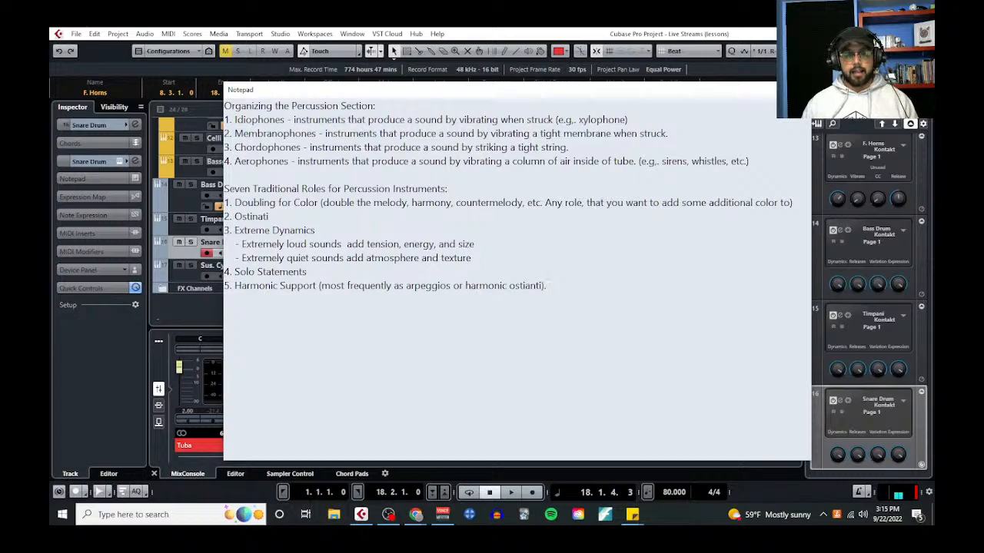
Add entry 6, "Builds and Climaxes", below Harmonic Support and open a parenthesis after it
{"action": "key", "text": "Return"}
{"action": "type", "text": "6."}
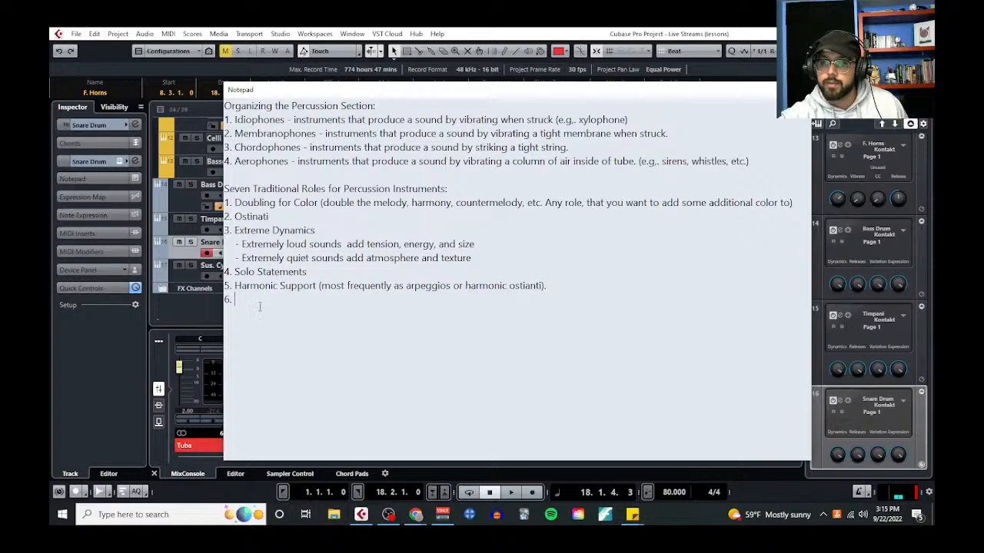
{"action": "type", "text": "Buil"}
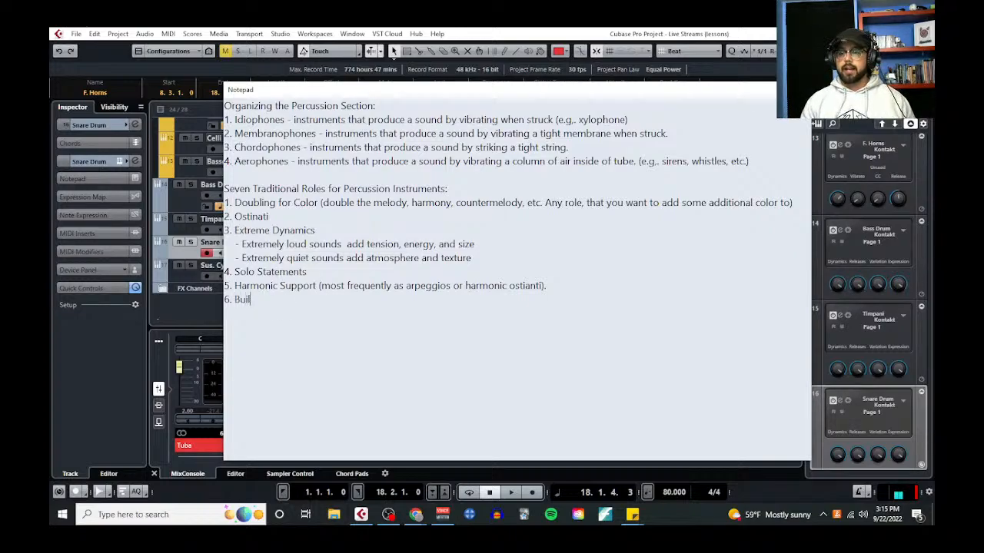
{"action": "type", "text": "ds and Climaz"}
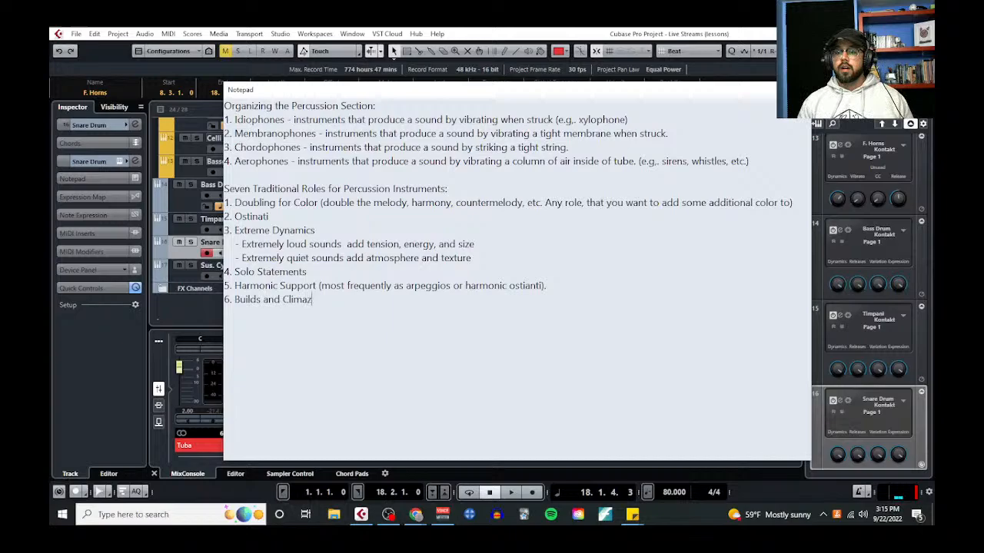
{"action": "key", "text": "BackSpace"}
{"action": "type", "text": "xes ("}
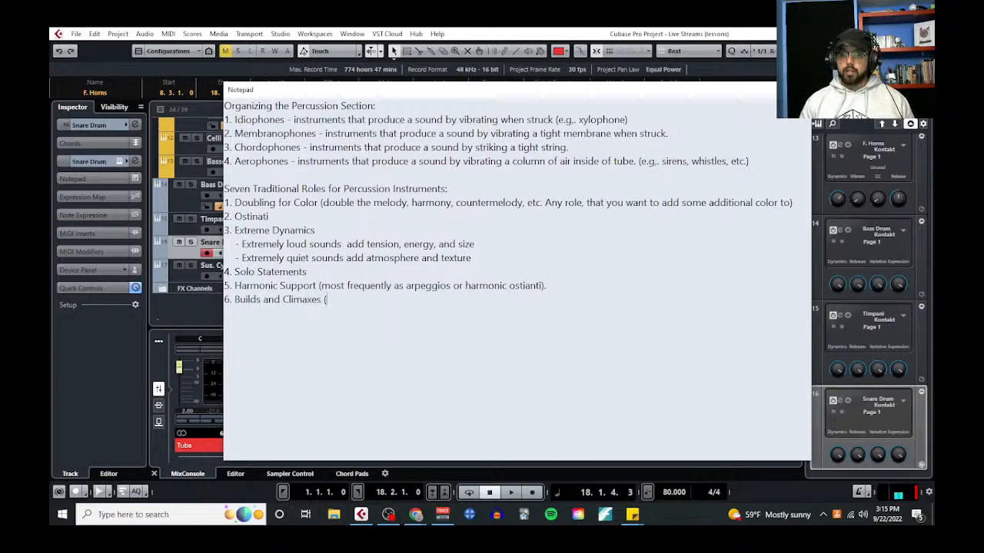
{"action": "type", "text": "Swells "}
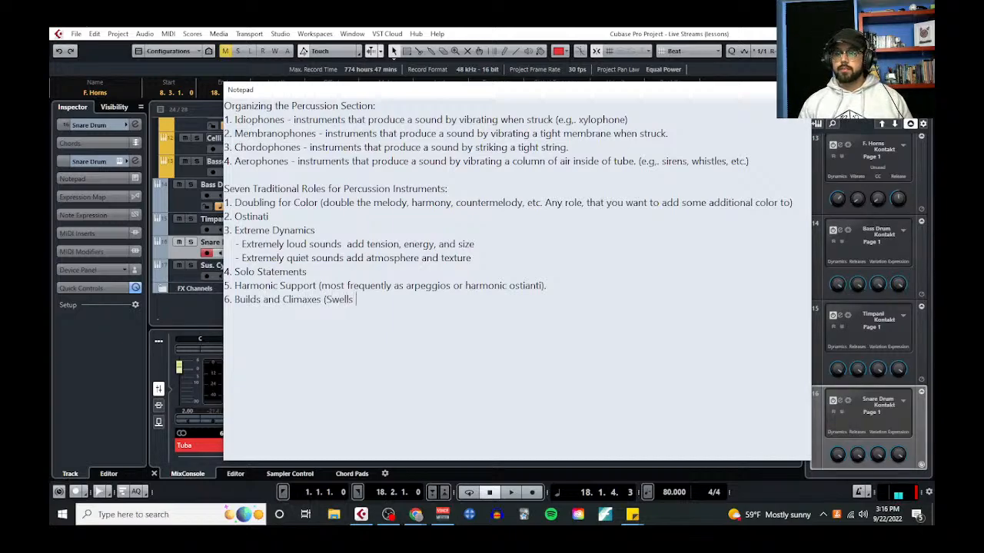
{"action": "type", "text": "can contribute t"}
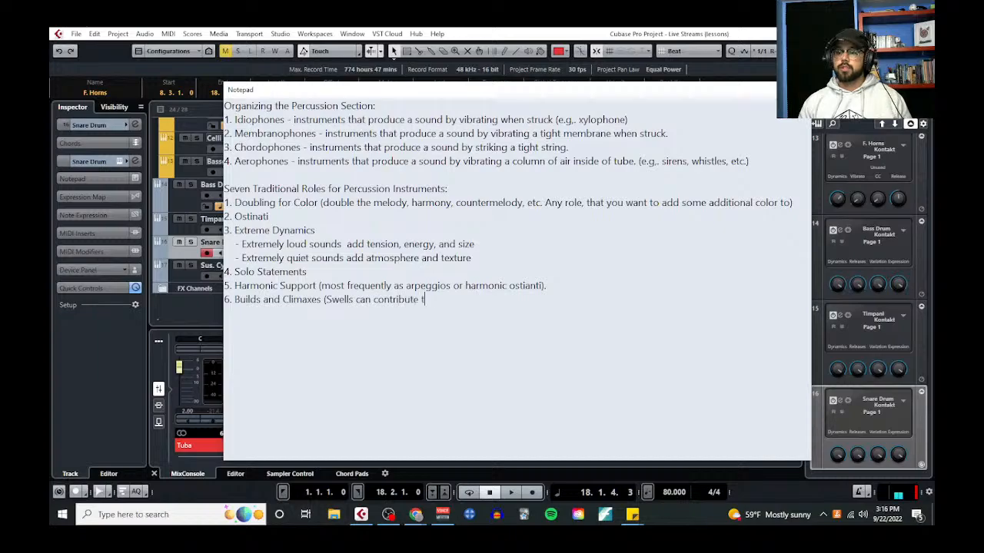
{"action": "type", "text": "o Cre"}
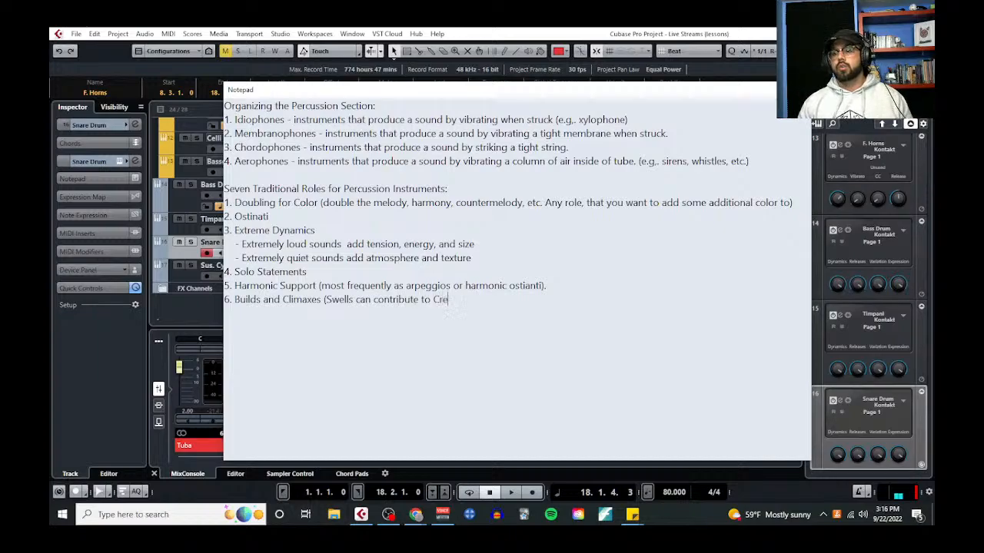
{"action": "type", "text": "scendos/D"}
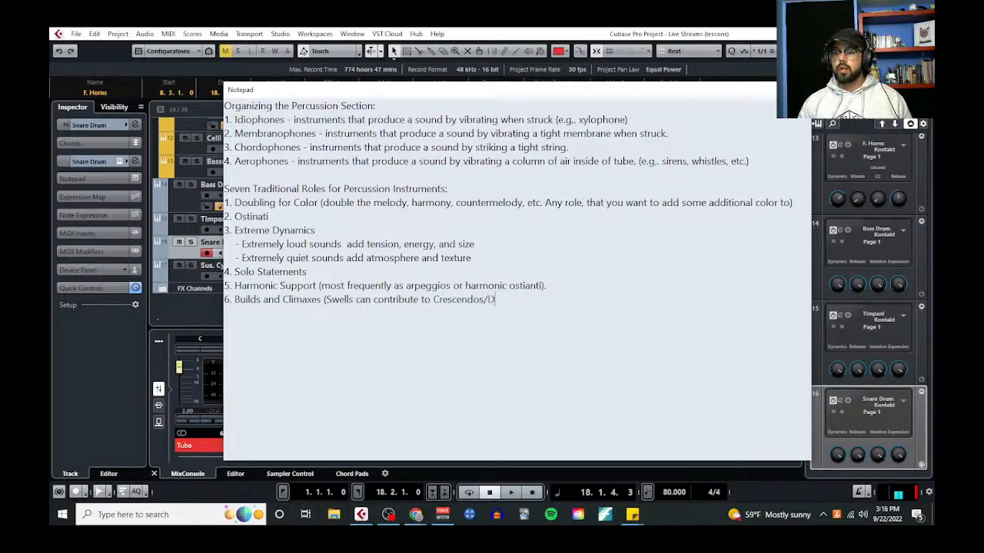
{"action": "type", "text": "ecresendo"}
Begin the parenthetical note for Builds and Climaxes with "Swells can contribute to Crescendos/Decrescendos"
{"action": "key", "text": "BackSpace"}
{"action": "key", "text": "BackSpace"}
{"action": "key", "text": "BackSpace"}
{"action": "key", "text": "BackSpace"}
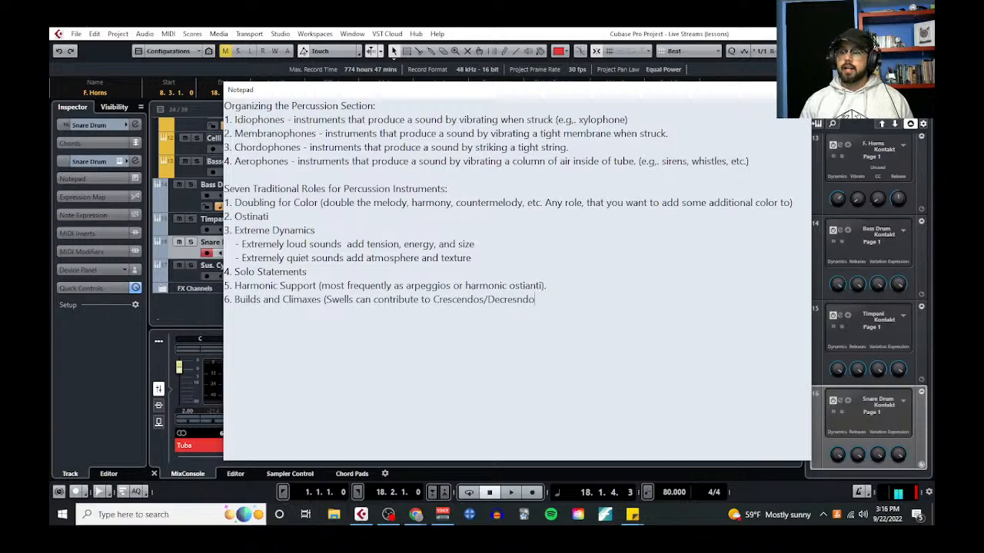
{"action": "type", "text": "ndos"}
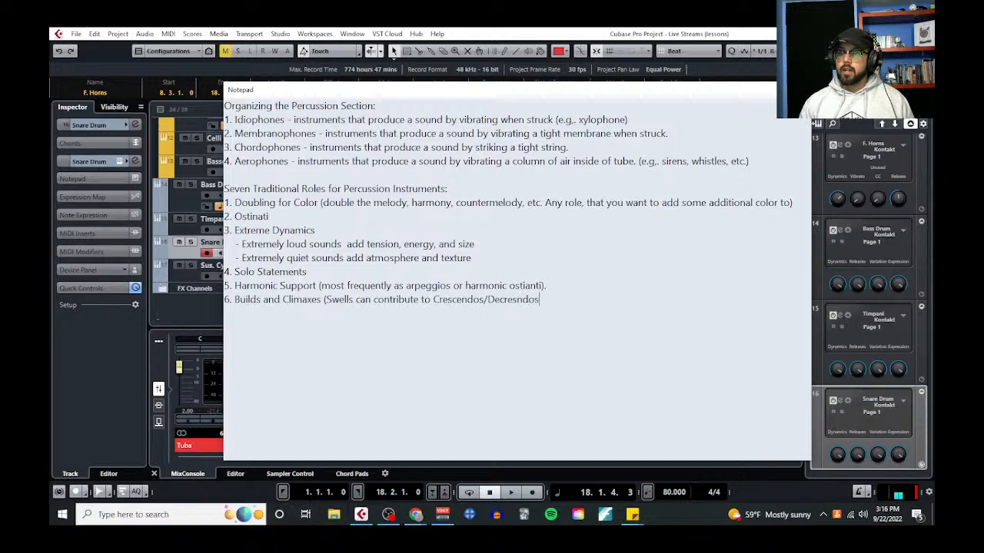
{"action": "key", "text": "BackSpace"}
{"action": "key", "text": "BackSpace"}
{"action": "key", "text": "BackSpace"}
{"action": "key", "text": "BackSpace"}
{"action": "key", "text": "BackSpace"}
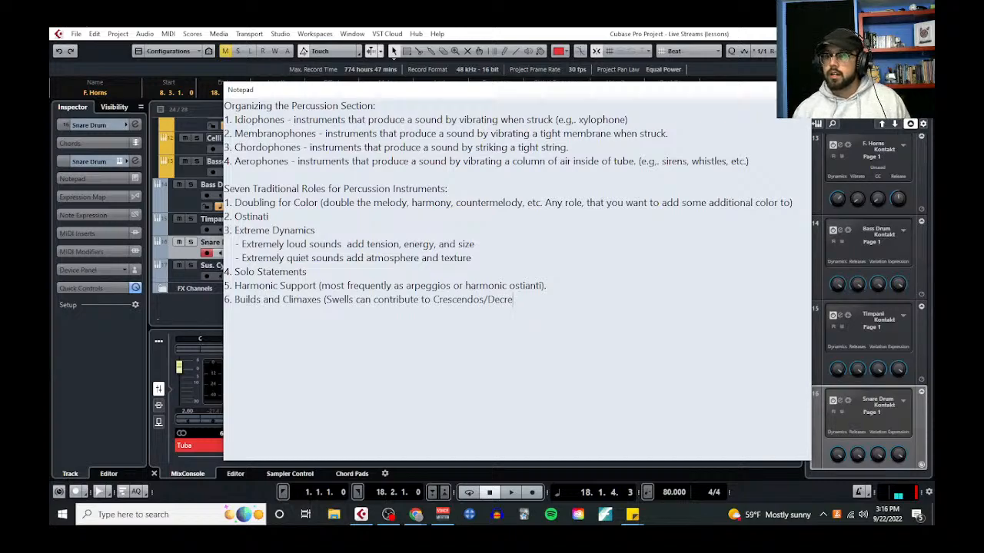
{"action": "type", "text": "scendos"}
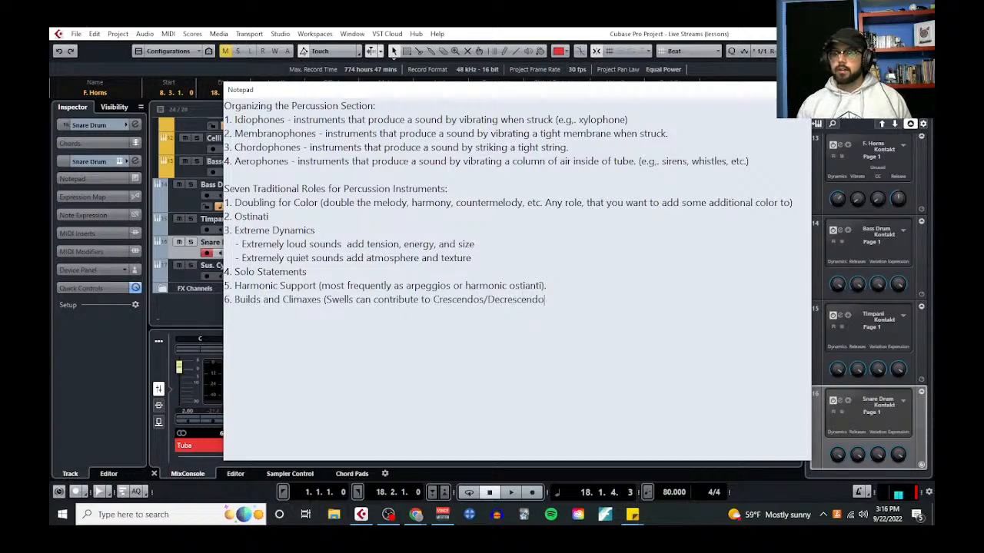
{"action": "type", "text": " and hi"}
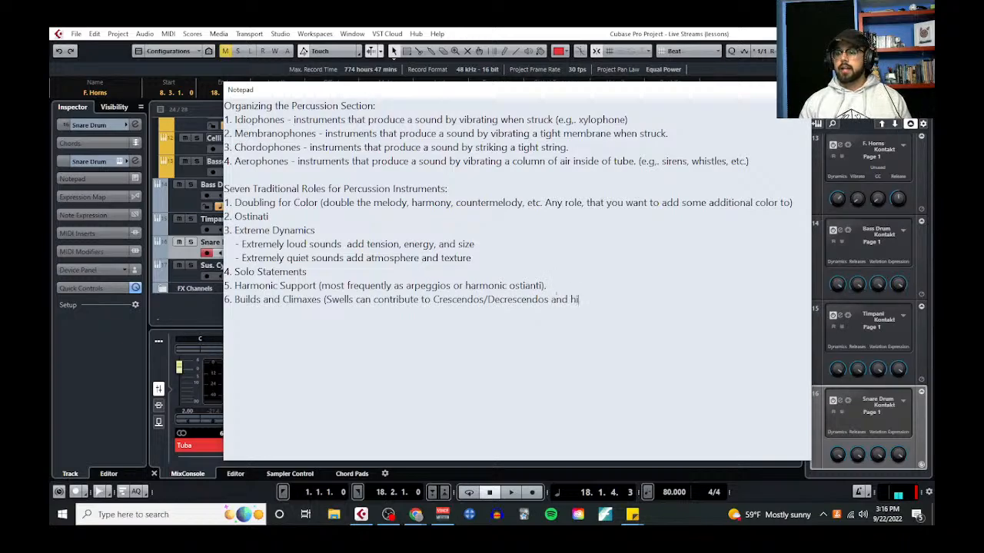
{"action": "type", "text": "ts can contribu"}
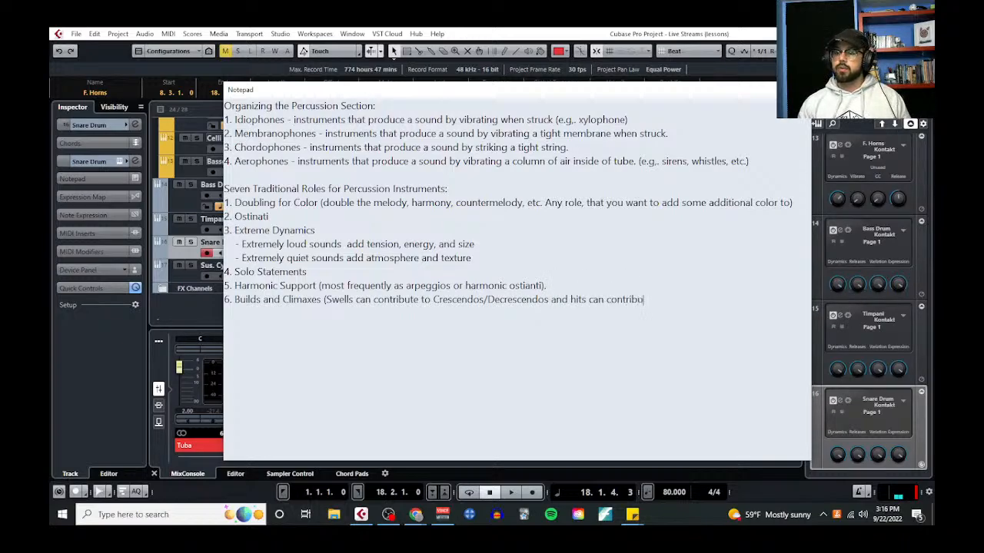
{"action": "type", "text": "te to important beats"}
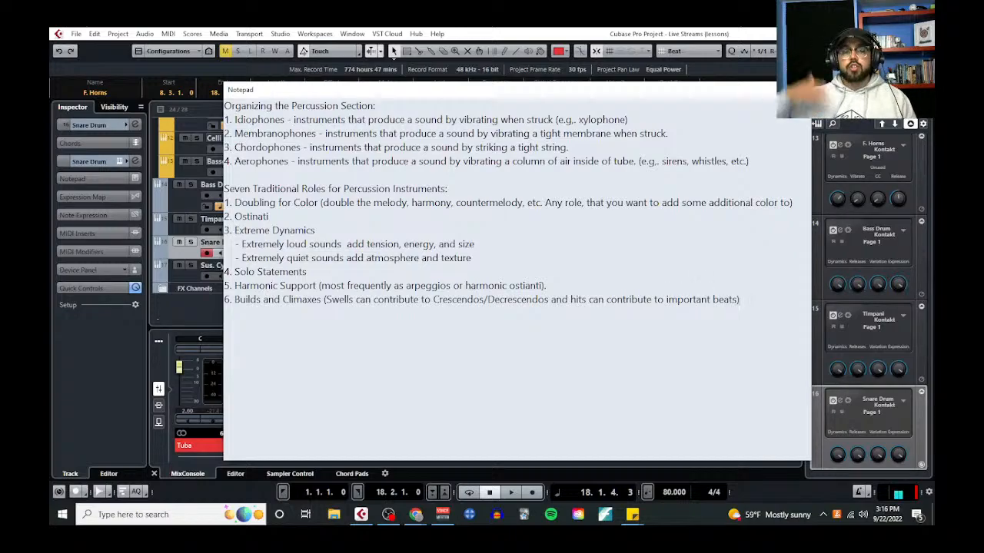
{"action": "type", "text": ")"}
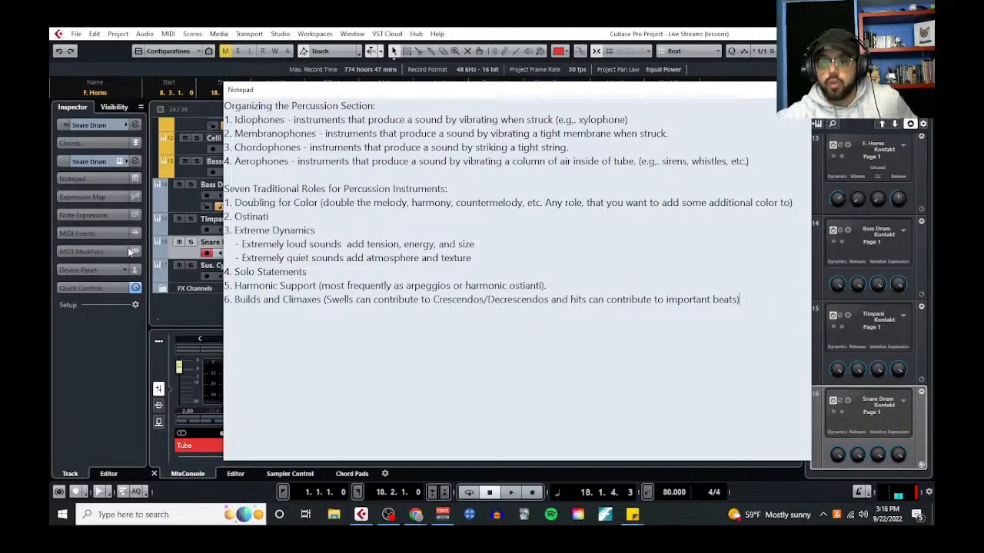
Select the Bass Drum track and open its Kontakt instrument window
{"action": "left_click", "coordinate": [173, 200]}
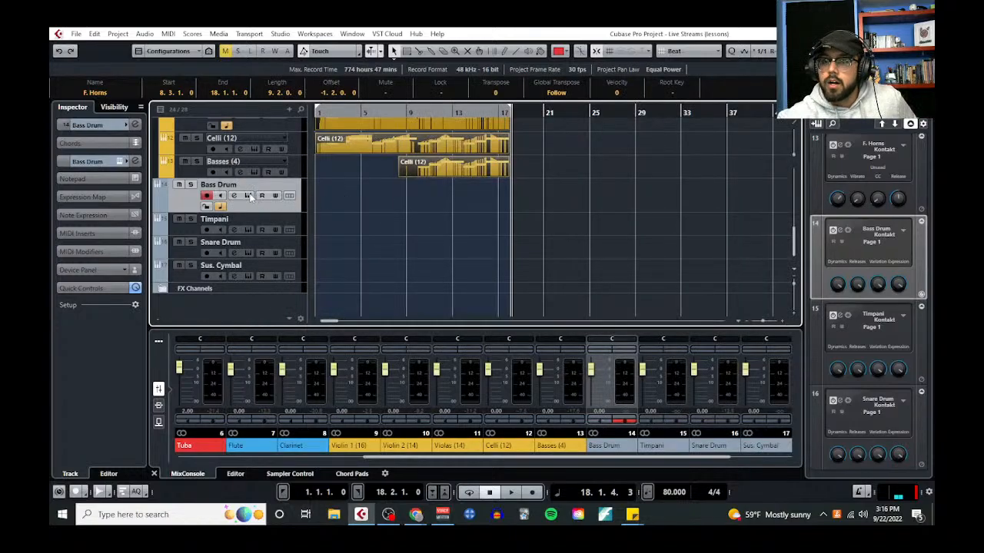
{"action": "left_click", "coordinate": [247, 195]}
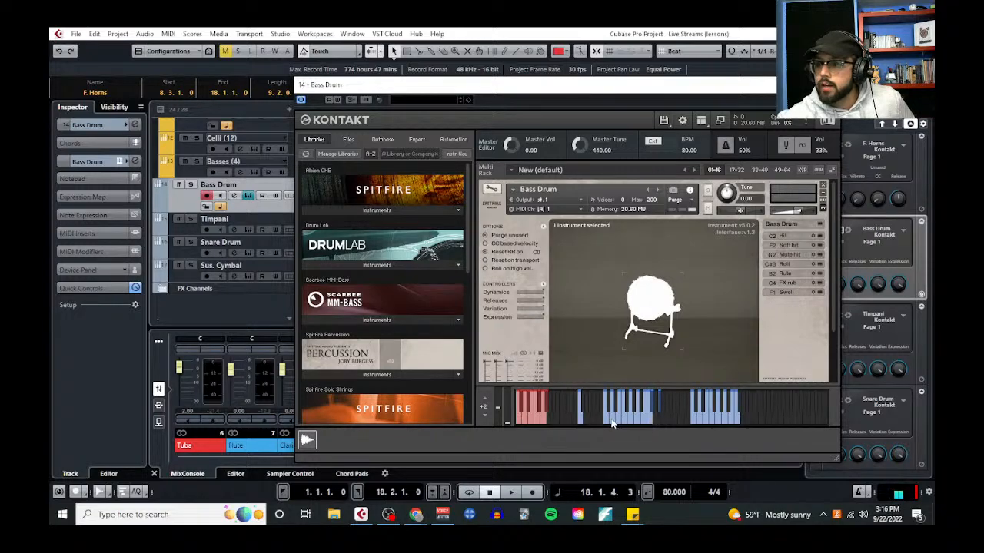
Audition several bass drum articulations on the Kontakt keyboard
{"action": "left_click", "coordinate": [626, 423]}
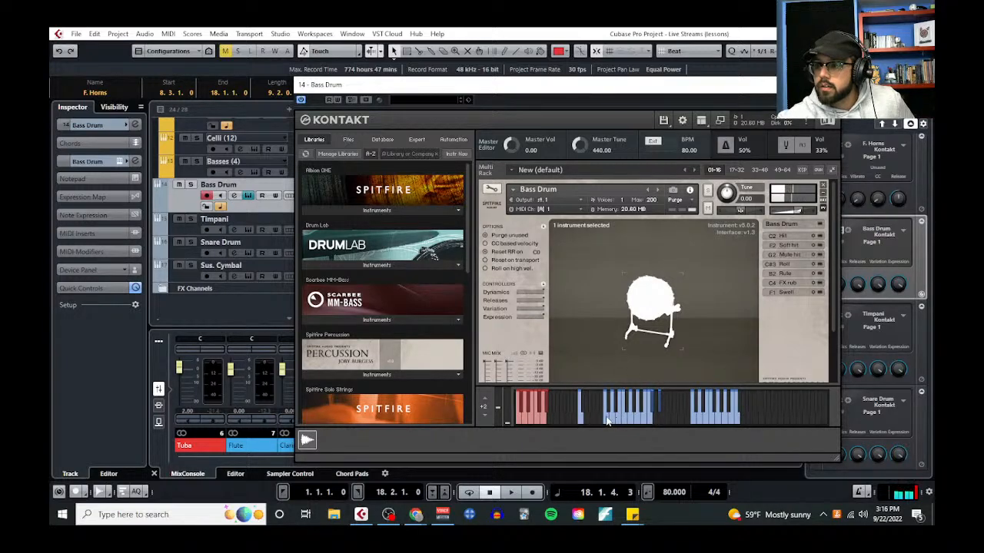
{"action": "left_click", "coordinate": [605, 419]}
{"action": "left_click", "coordinate": [580, 419]}
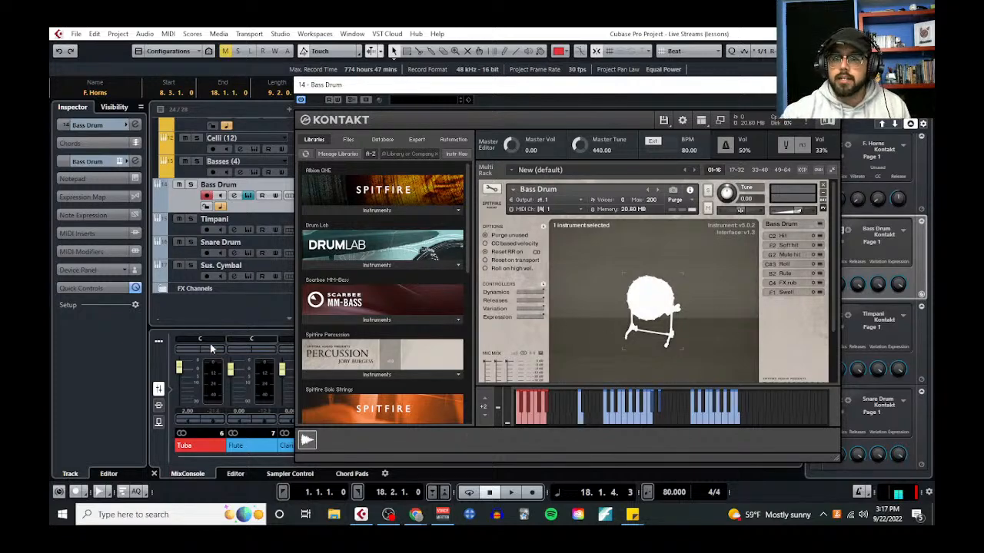
Reopen the project notepad and enlarge its text
{"action": "left_click", "coordinate": [119, 34]}
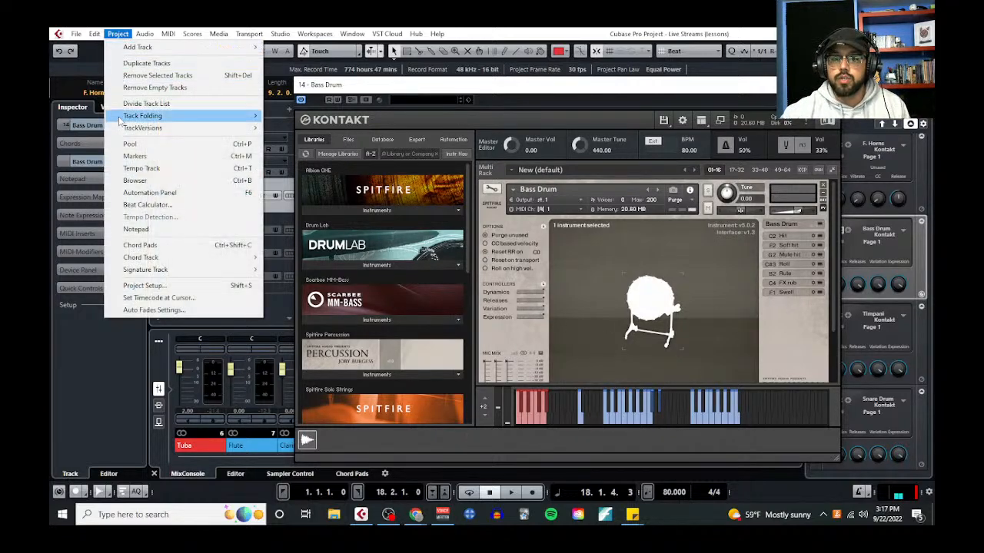
{"action": "left_click", "coordinate": [136, 229]}
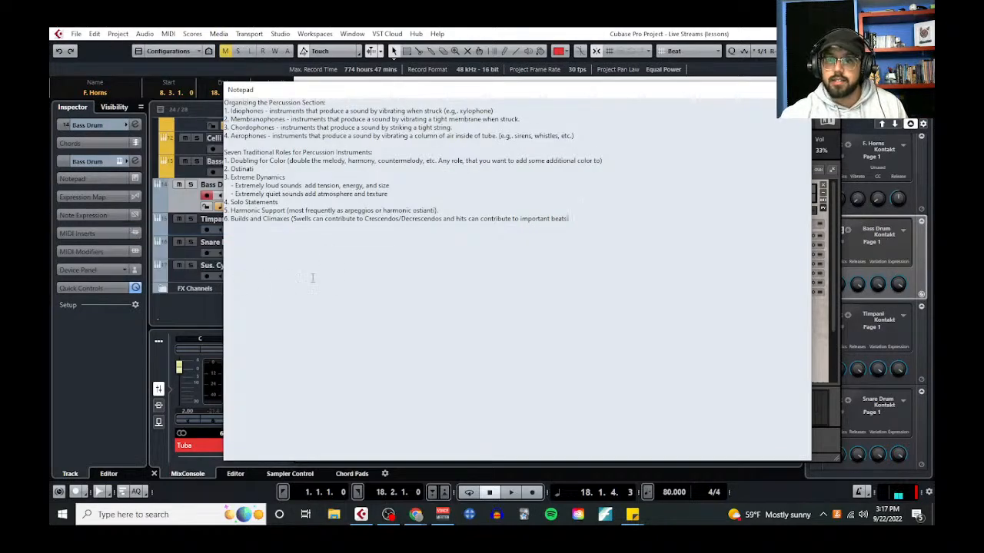
{"action": "scroll", "coordinate": [288, 254], "scroll_direction": "up", "scroll_amount": 3}
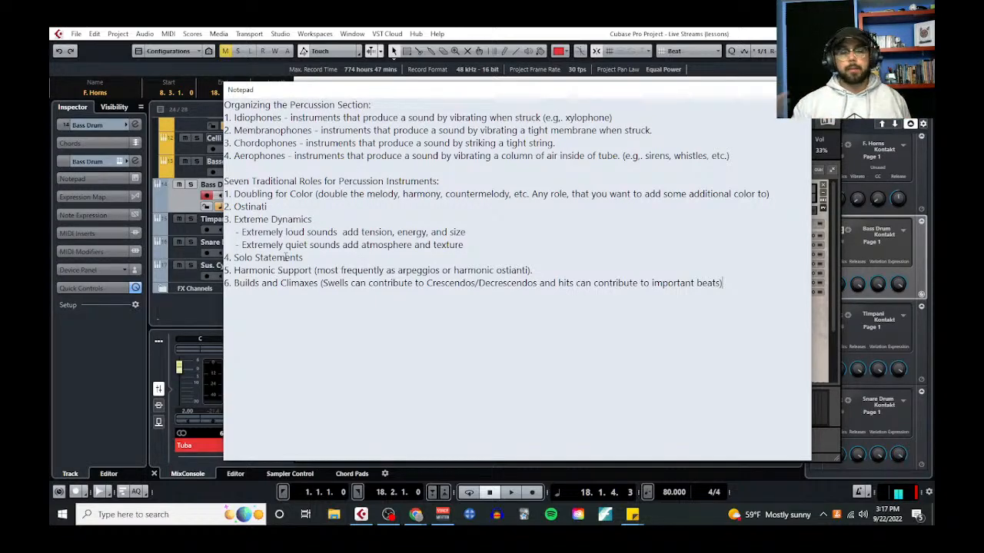
Add entry 7, "Highlighting Accents", below Builds and Climaxes and open a parenthesis after it
{"action": "left_click", "coordinate": [742, 285]}
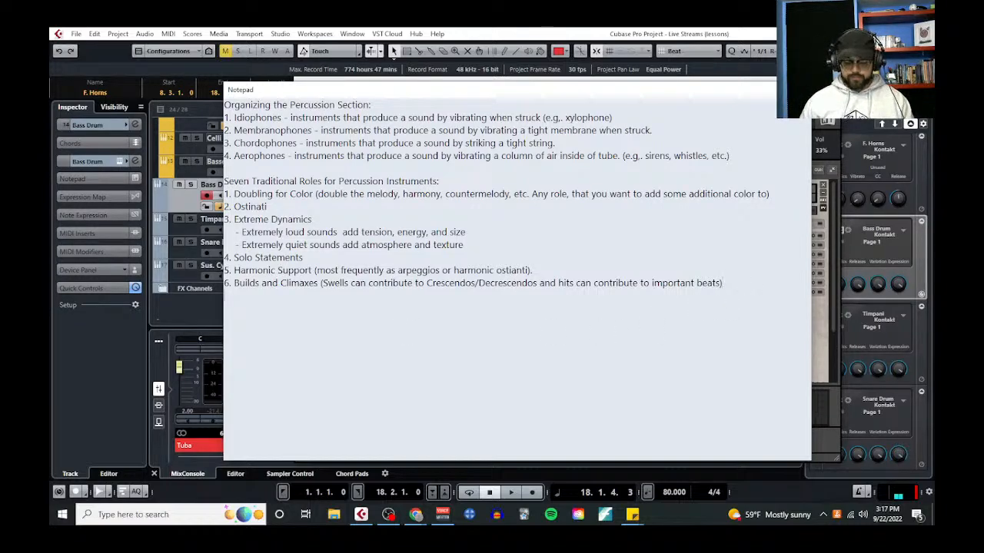
{"action": "key", "text": "Return"}
{"action": "type", "text": "7."}
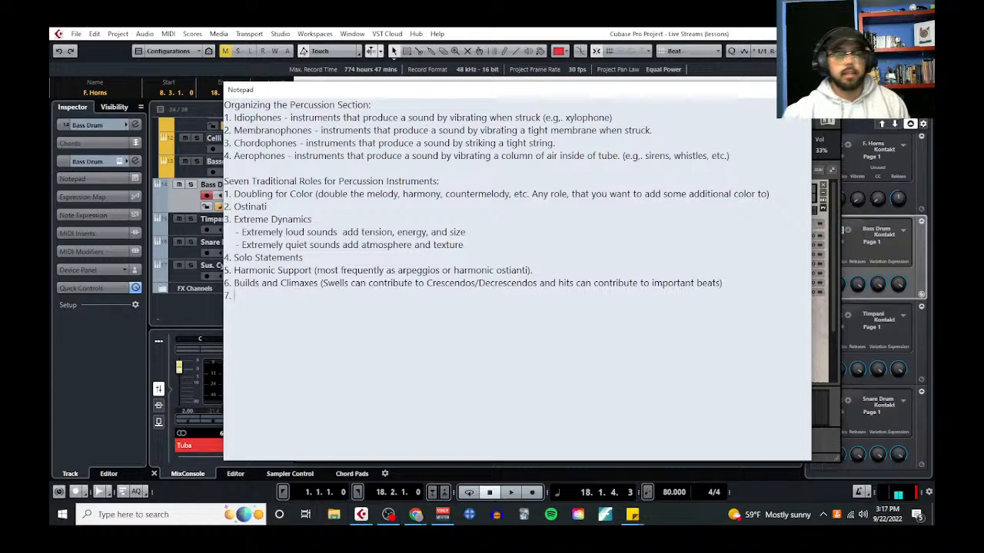
{"action": "type", "text": " High"}
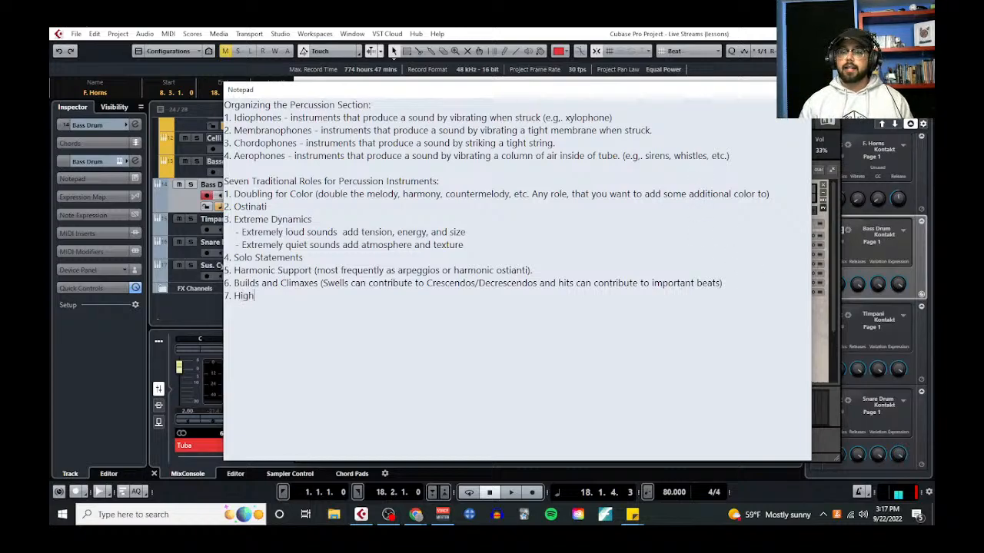
{"action": "type", "text": "lighting Accents "}
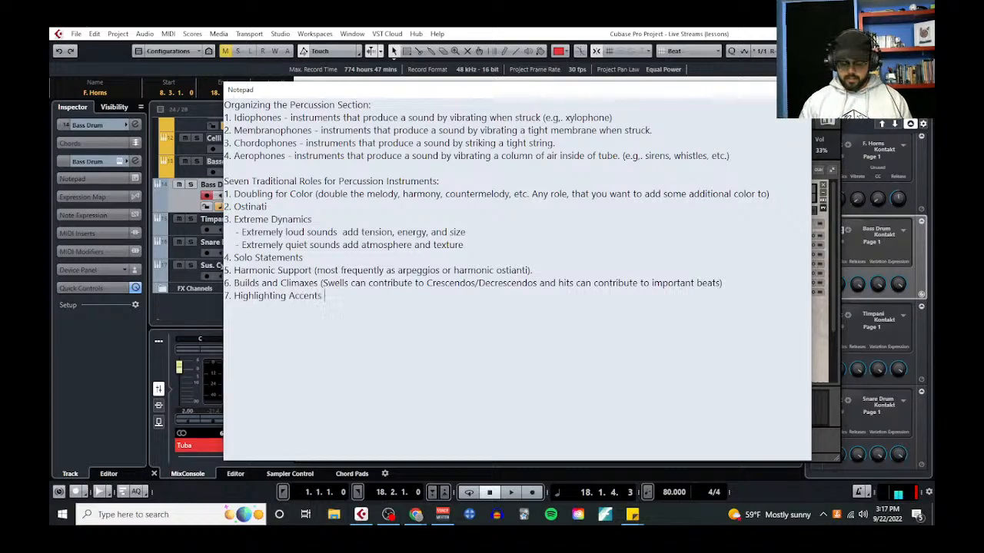
{"action": "type", "text": "(a per"}
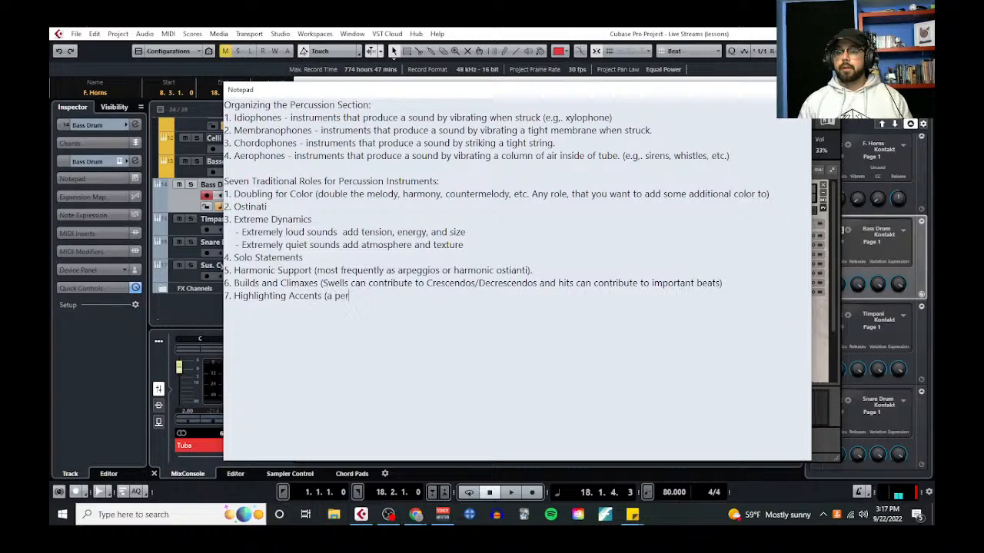
{"action": "type", "text": "cussion hit can be used "}
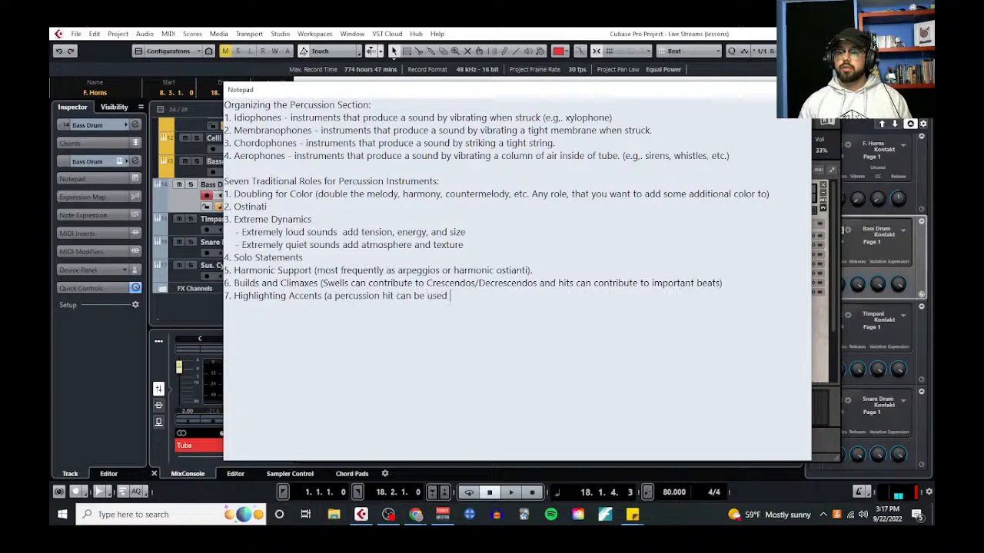
{"action": "type", "text": "to bri"}
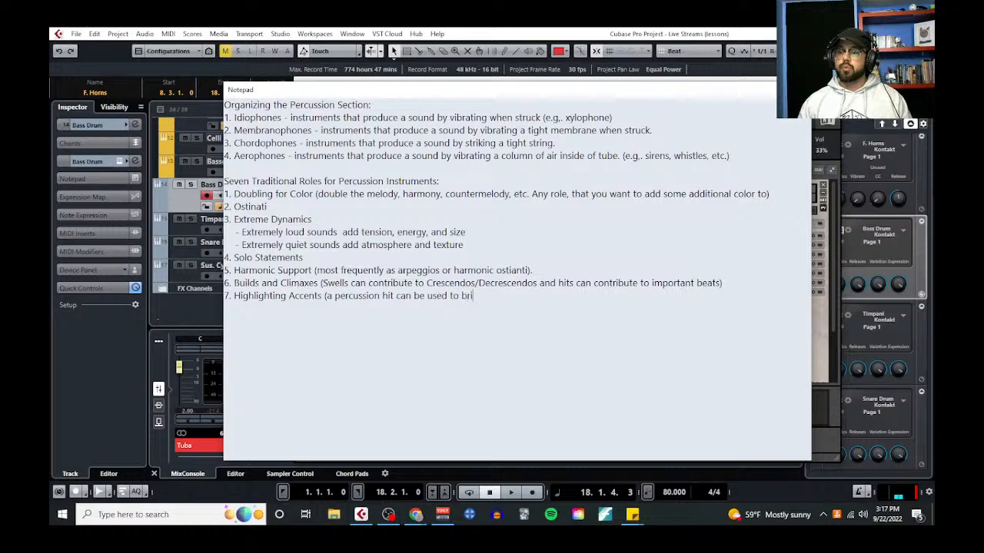
{"action": "type", "text": "ng more attention to important beats/"}
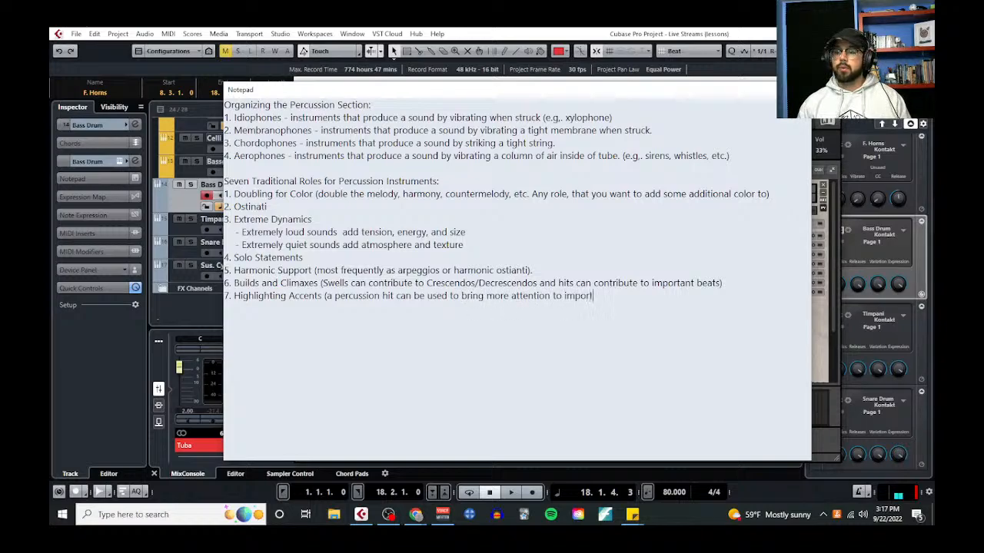
{"action": "type", "text": "moments)"}
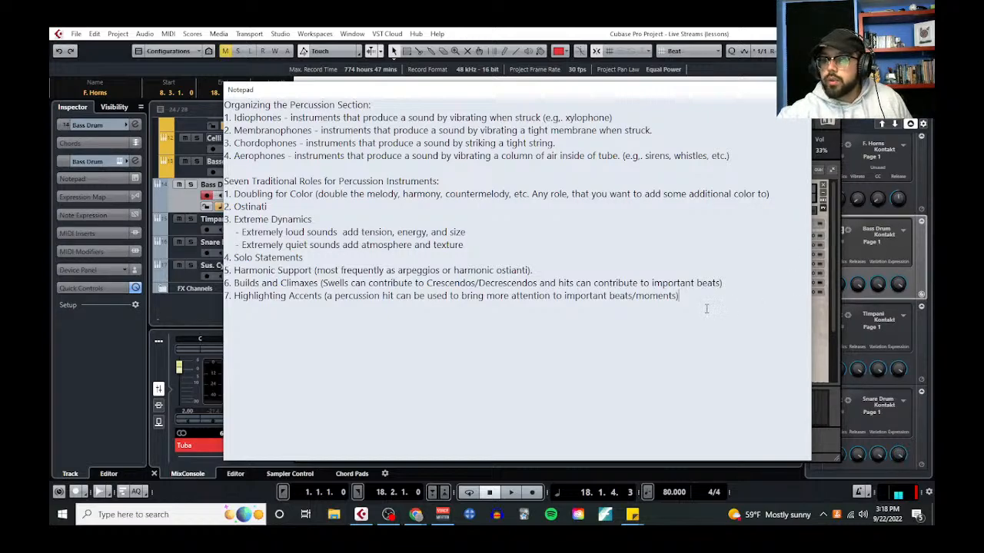
Highlight the seven roles, then add the heading "Strategy for application:" below the list, separated by a blank line
{"action": "left_click_drag", "start_coordinate": [707, 307], "coordinate": [226, 194]}
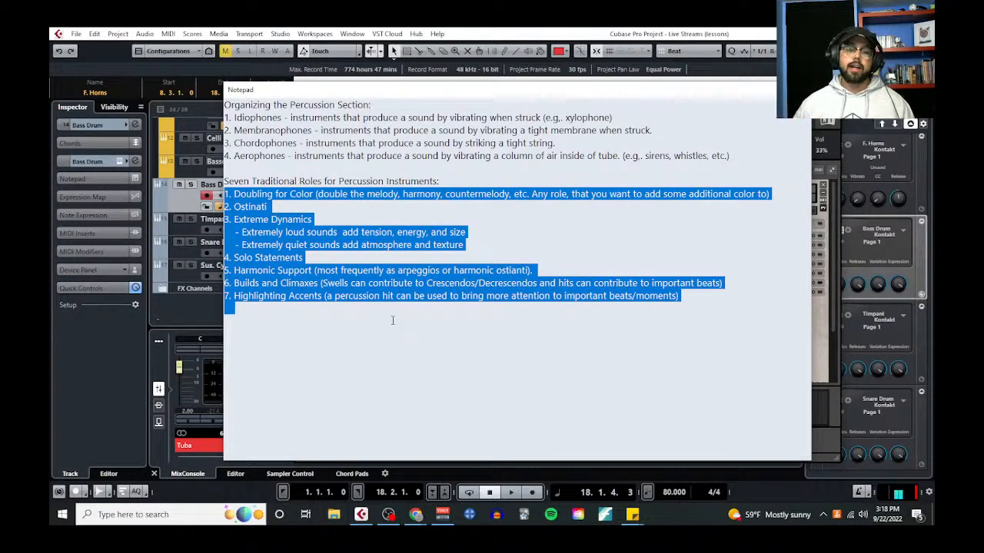
{"action": "left_click", "coordinate": [281, 319]}
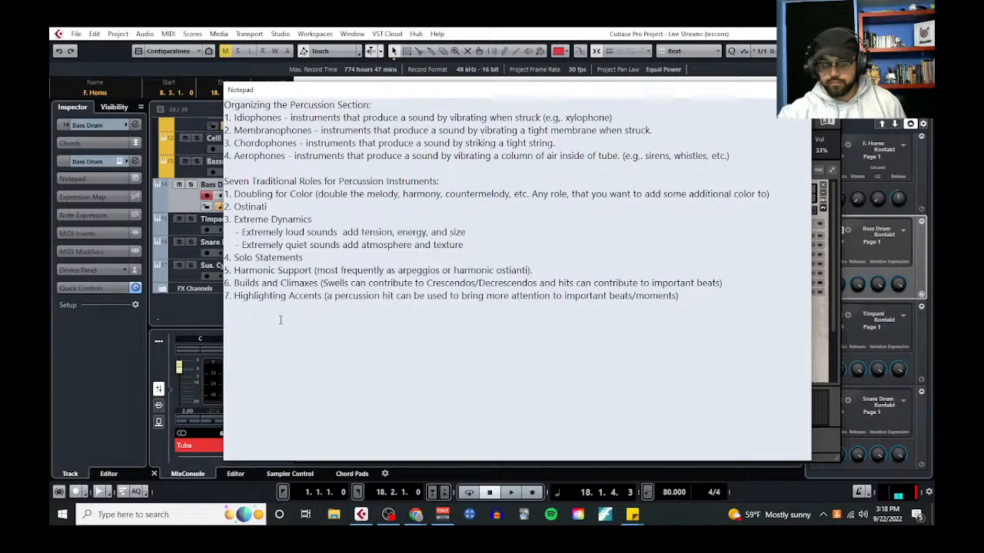
{"action": "type", "text": "St"}
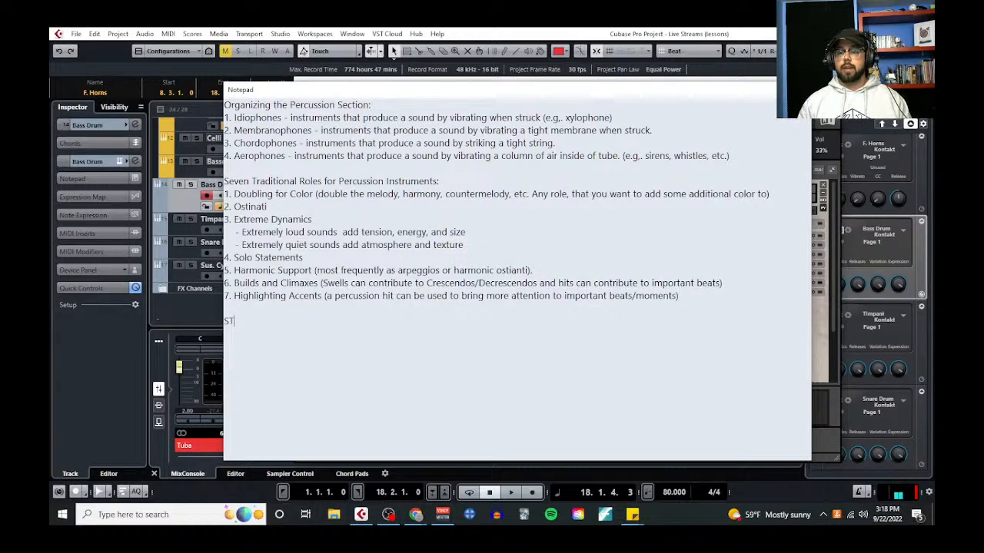
{"action": "type", "text": "rategy for application:"}
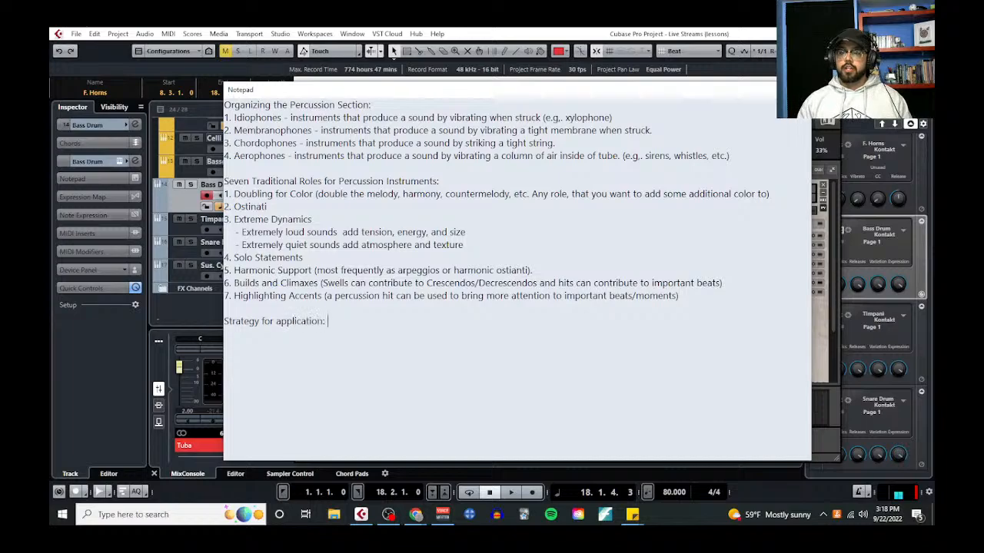
{"action": "key", "text": "Return"}
Begin strategy item 1 with "finish the arrangement (or at least get to a part where you want to add percussion) and"
{"action": "type", "text": "1. finish t"}
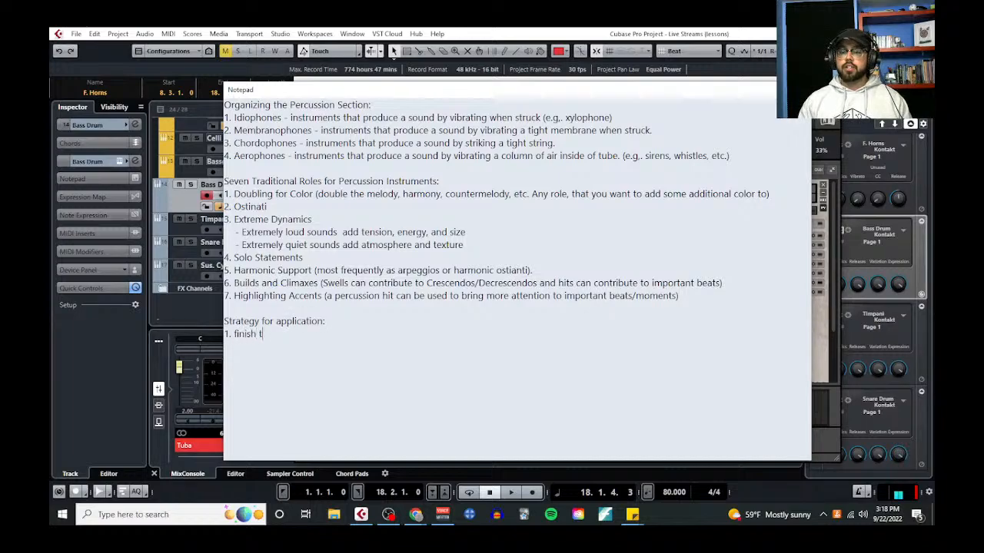
{"action": "type", "text": "he arrangement (o"}
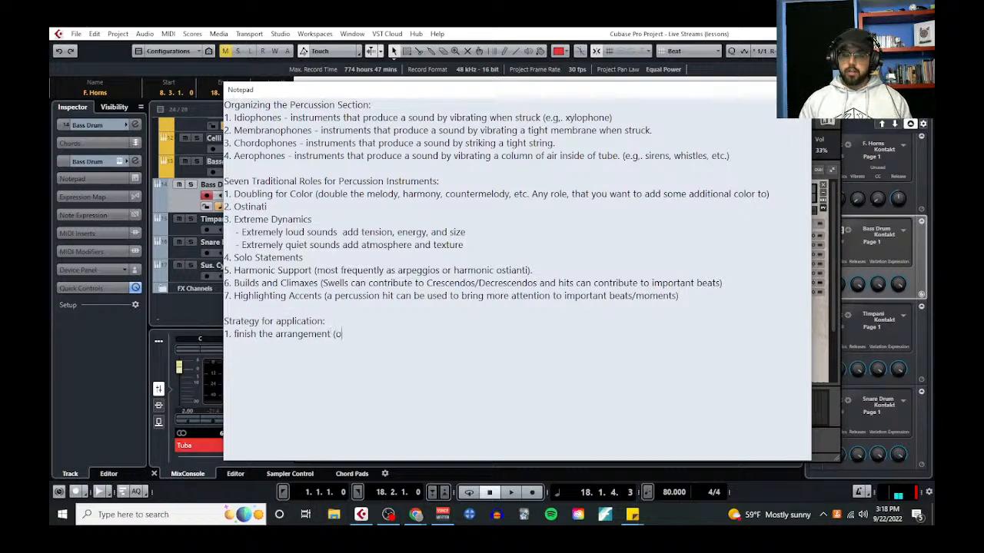
{"action": "type", "text": "r at least get to a"}
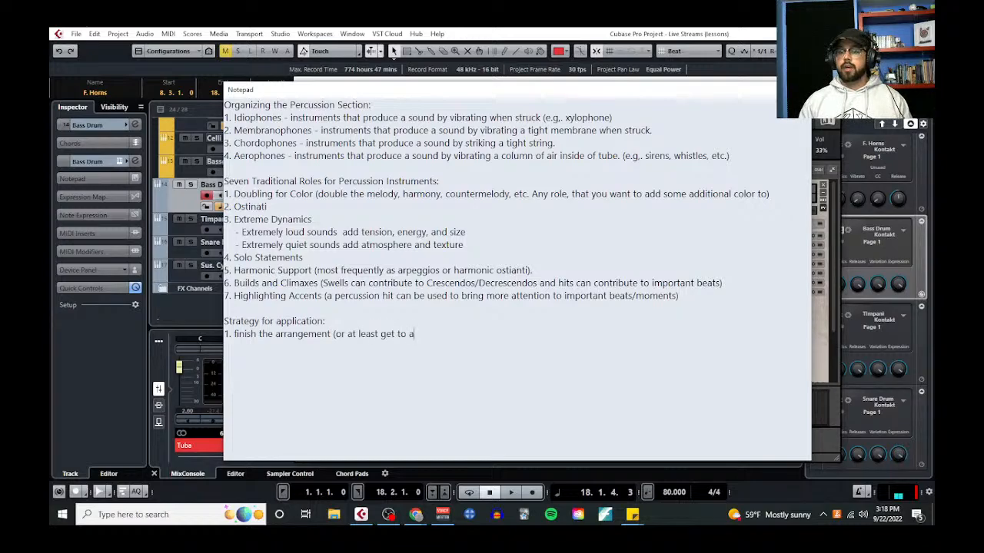
{"action": "type", "text": " part where you want "}
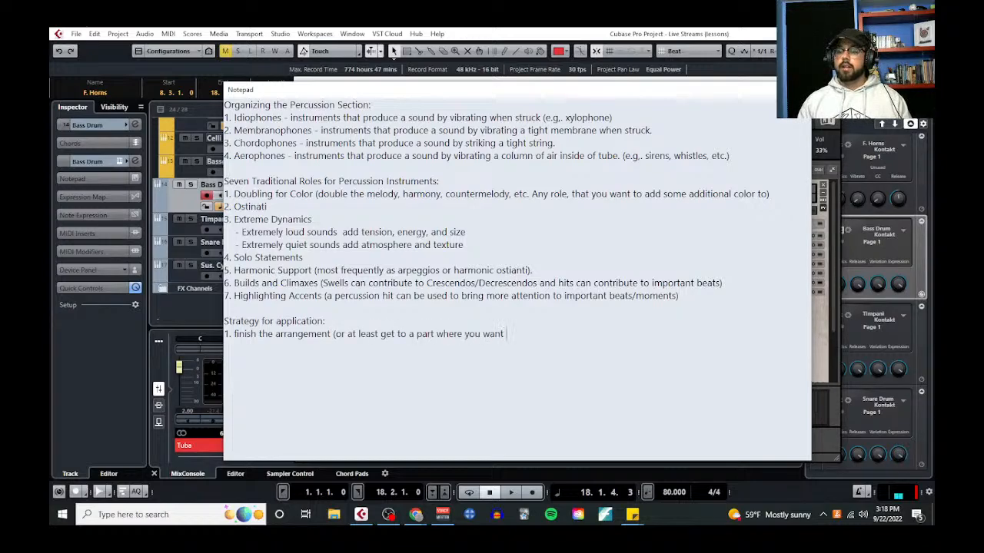
{"action": "type", "text": "to add percussion) a"}
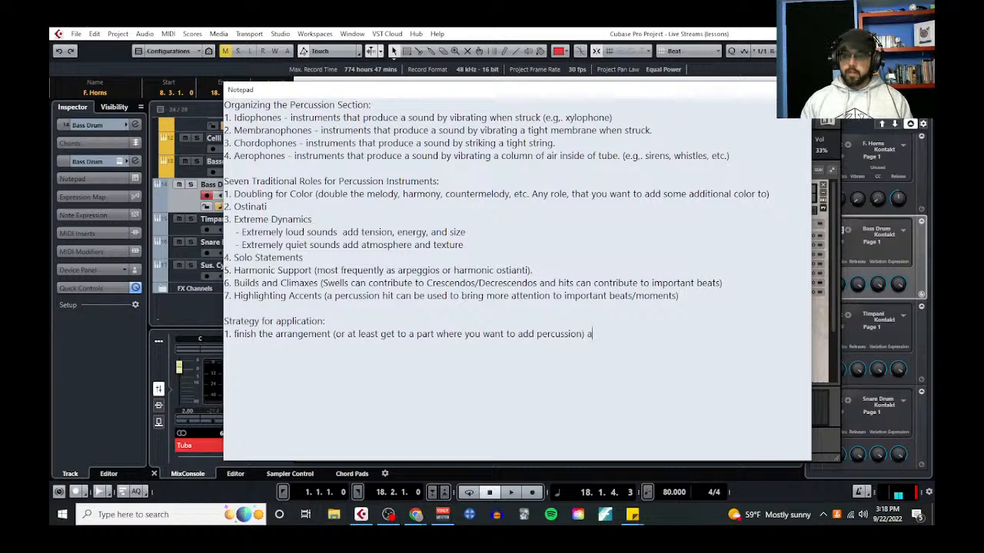
{"action": "type", "text": "nd listen to your"}
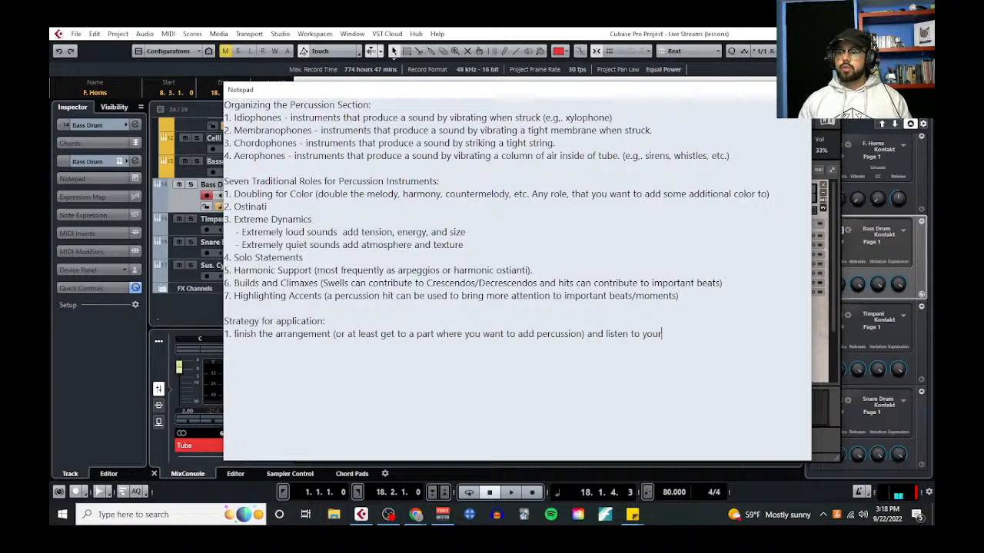
{"action": "type", "text": " music, focusing on one "}
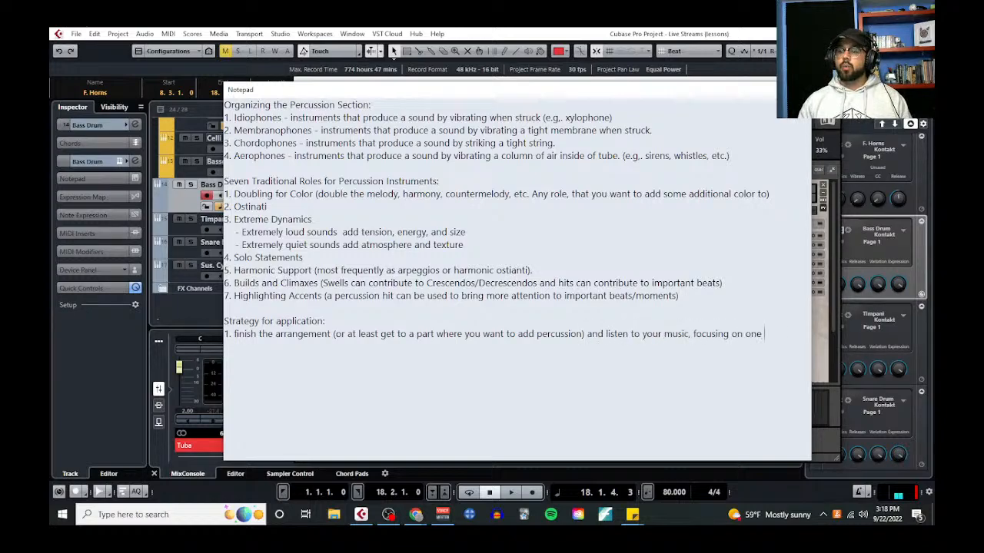
{"action": "type", "text": "traditional "}
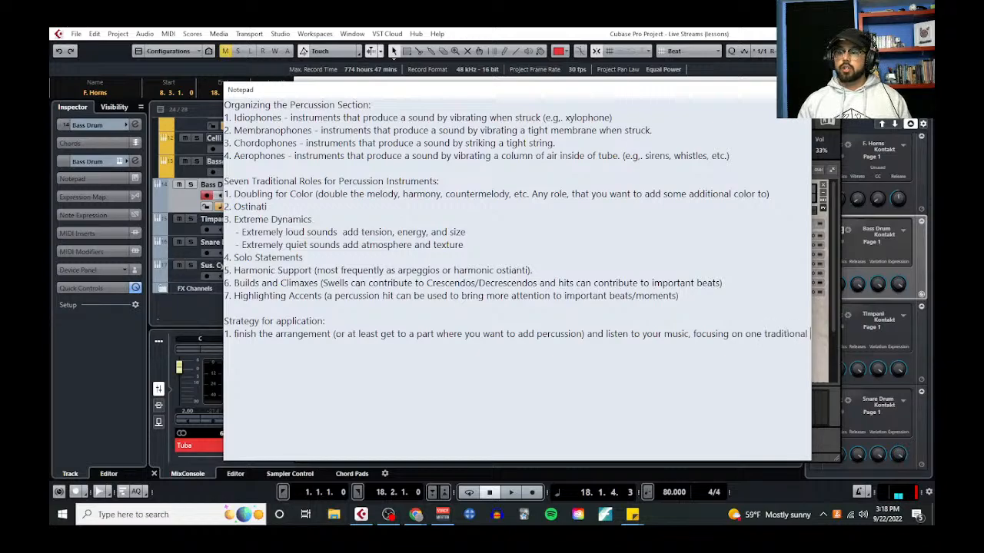
{"action": "type", "text": "role at a time."}
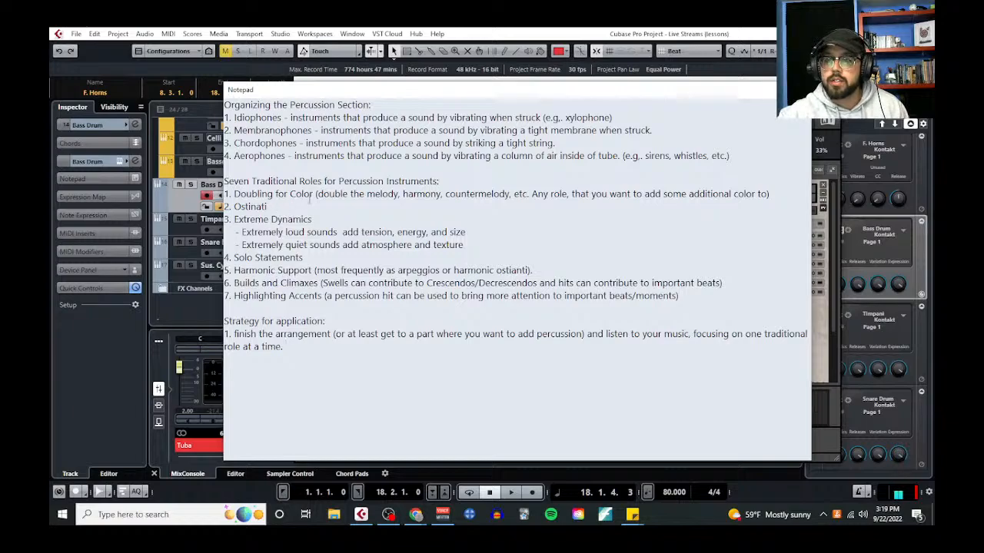
Highlight "Doubling for Color" in the notes, move the notepad out of view, and close the Bass Drum instrument window
{"action": "left_click_drag", "start_coordinate": [314, 196], "coordinate": [234, 195]}
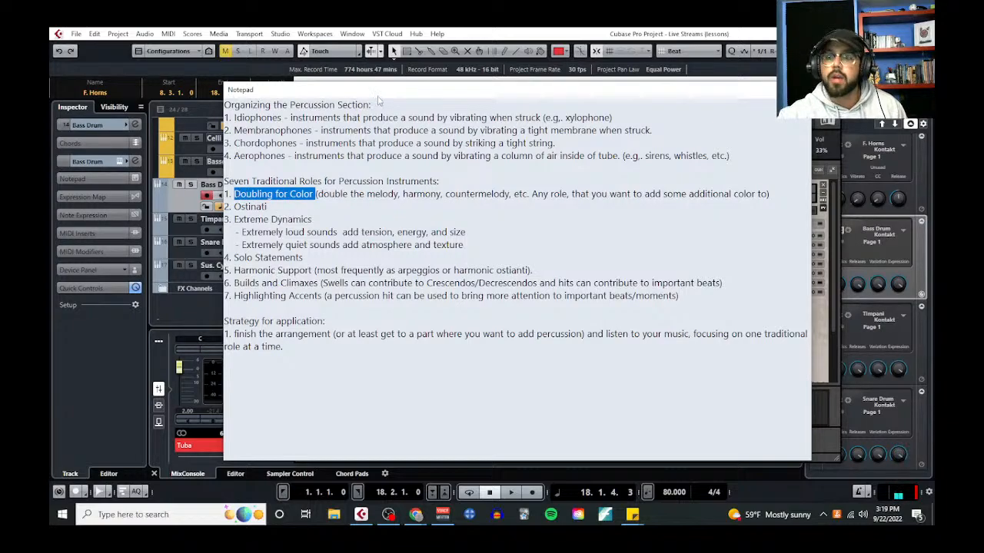
{"action": "left_click_drag", "start_coordinate": [394, 90], "coordinate": [0, 98]}
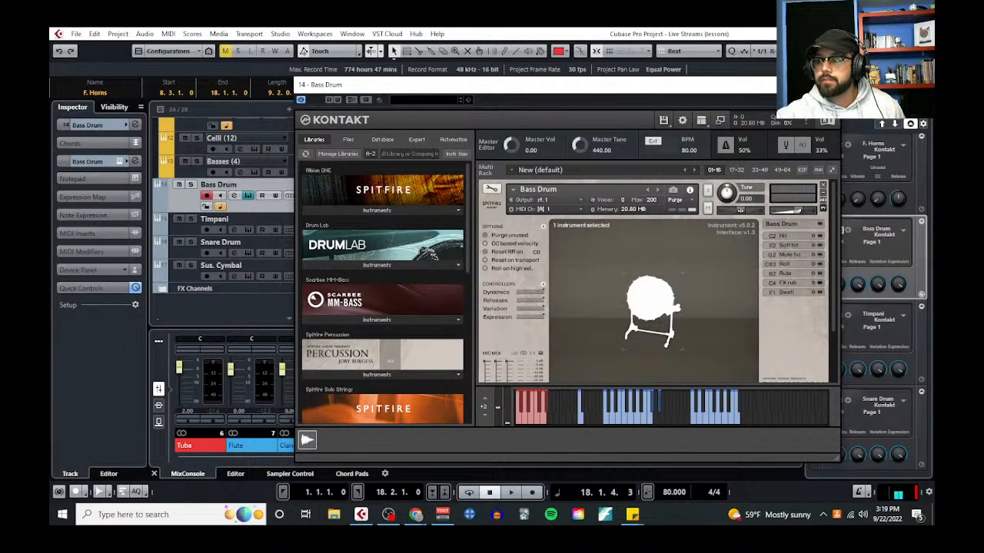
{"action": "left_click", "coordinate": [829, 84]}
Solo the F. Horns and F. Horns (D) tracks and play their melody from bar 12
{"action": "scroll", "coordinate": [330, 216], "scroll_direction": "up", "scroll_amount": 7}
{"action": "left_click", "coordinate": [317, 112]}
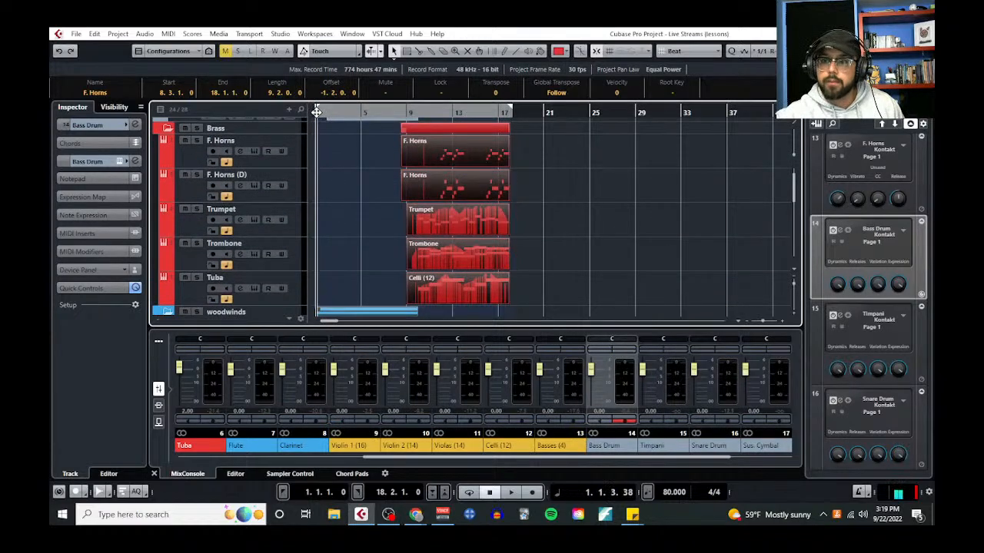
{"action": "left_click_drag", "start_coordinate": [317, 113], "coordinate": [342, 208]}
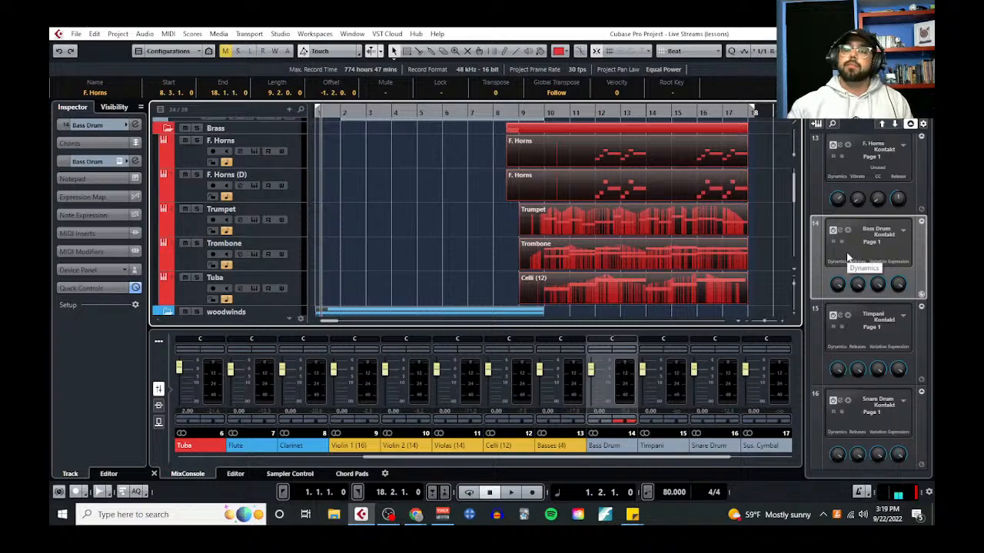
{"action": "left_click", "coordinate": [419, 112]}
{"action": "scroll", "coordinate": [444, 209], "scroll_direction": "down", "scroll_amount": 4}
{"action": "scroll", "coordinate": [484, 235], "scroll_direction": "up", "scroll_amount": 4}
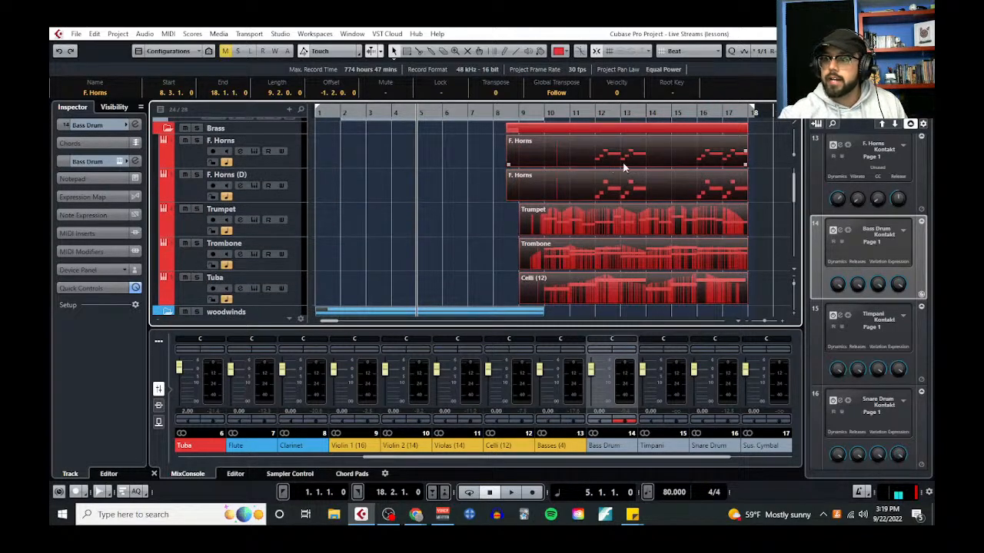
{"action": "left_click", "coordinate": [596, 114]}
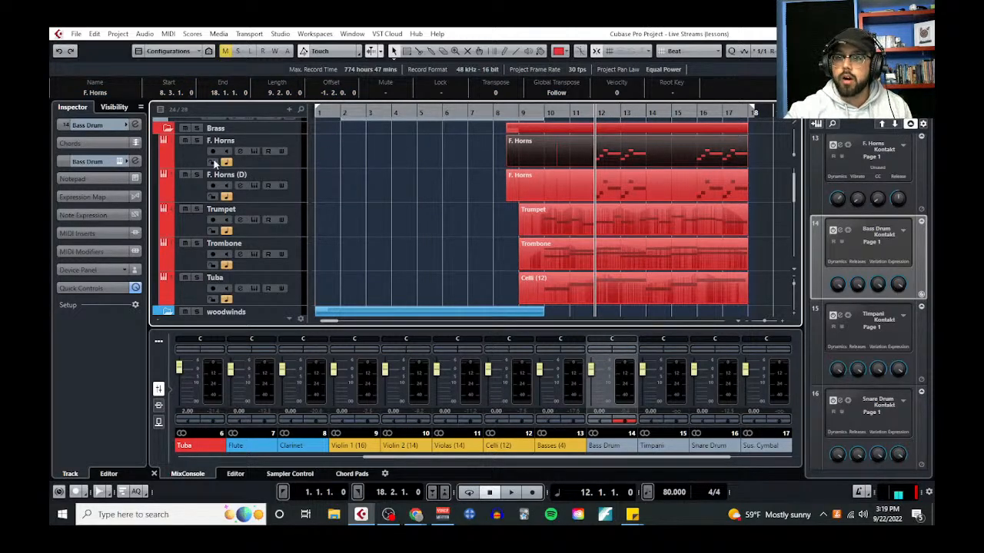
{"action": "left_click", "coordinate": [198, 139]}
{"action": "left_click", "coordinate": [197, 175]}
{"action": "key", "text": "space"}
{"action": "scroll", "coordinate": [678, 178], "scroll_direction": "right", "scroll_amount": 2}
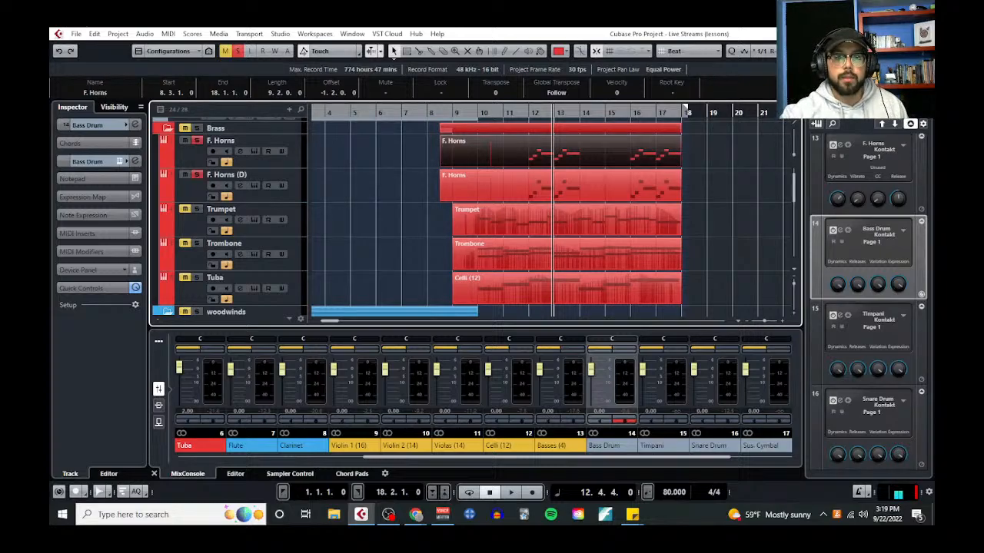
Bring the notepad back into view over the project window
{"action": "left_click_drag", "start_coordinate": [8, 127], "coordinate": [580, 104]}
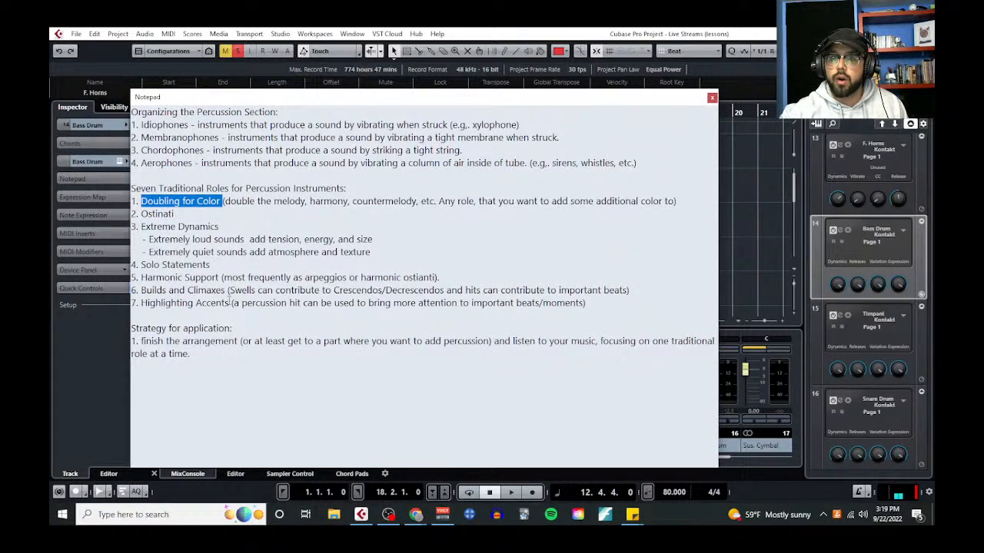
Highlight "Highlighting Accents" in the notes and move the notepad out of view
{"action": "left_click_drag", "start_coordinate": [229, 303], "coordinate": [141, 304]}
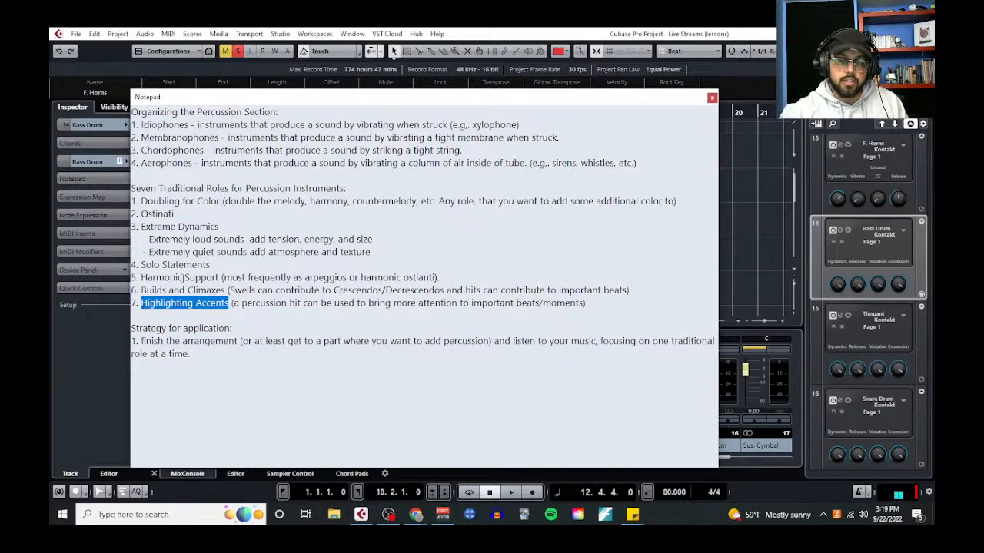
{"action": "left_click_drag", "start_coordinate": [451, 97], "coordinate": [8, 126]}
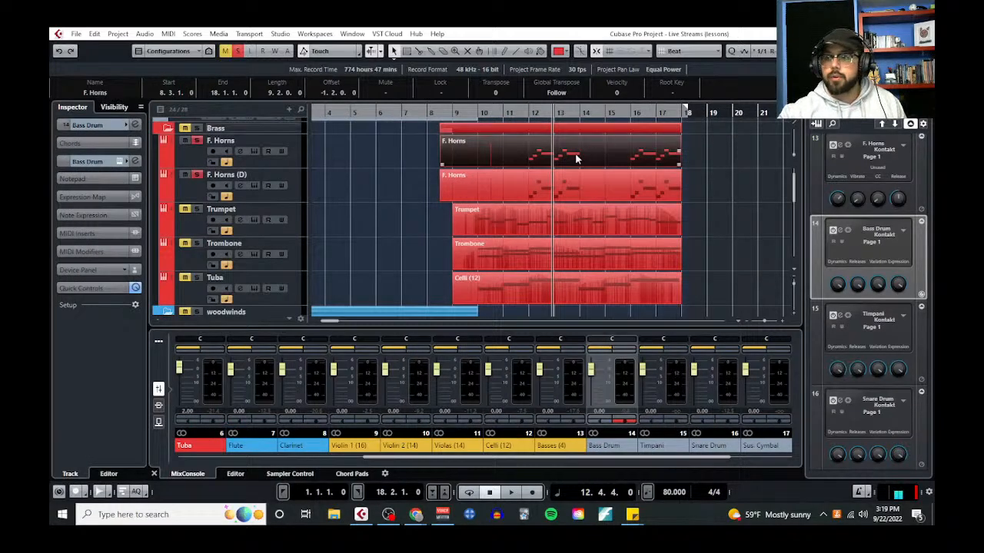
Examine the E3 and A3 notes of bar 12 in the F. Horns part in the Key Editor, and close it
{"action": "left_click", "coordinate": [168, 33]}
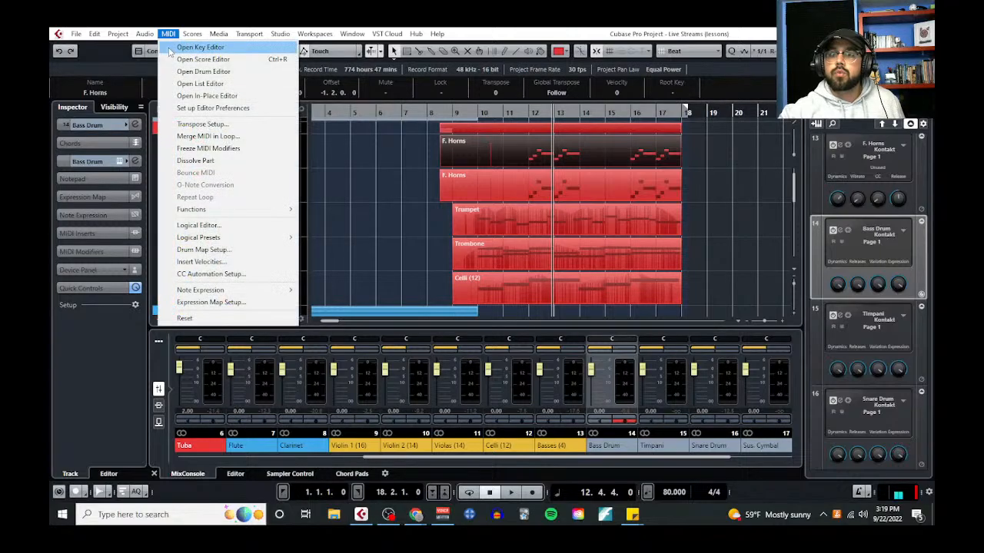
{"action": "left_click", "coordinate": [171, 48]}
{"action": "left_click_drag", "start_coordinate": [387, 220], "coordinate": [410, 242]}
{"action": "left_click", "coordinate": [520, 162], "text": "shift"}
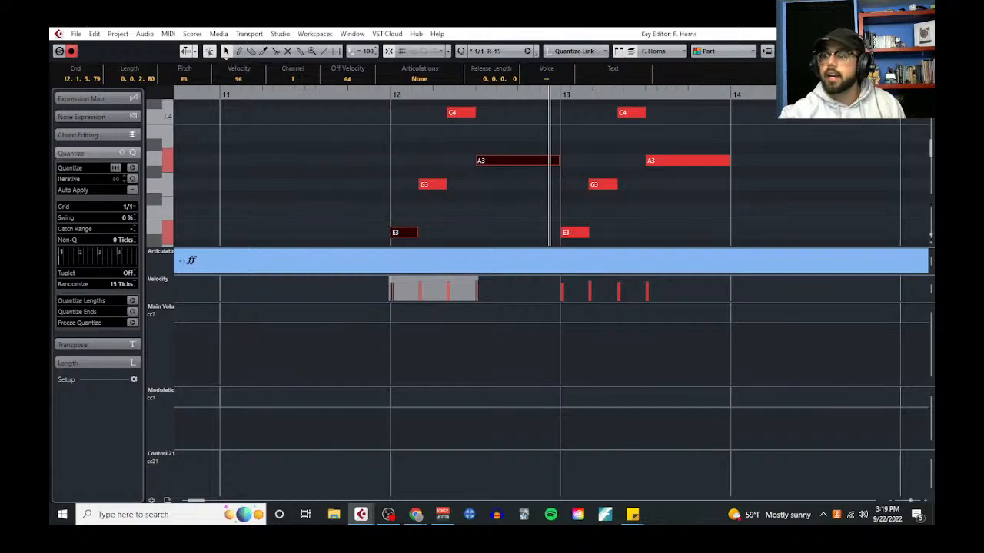
{"action": "left_click", "coordinate": [923, 33]}
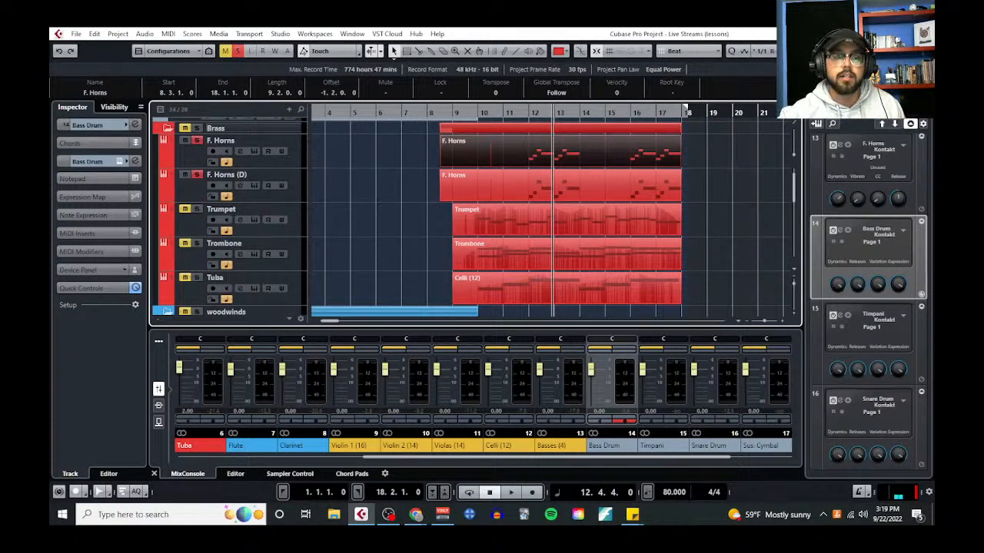
Bring the notepad back and add strategy item "2. Take notes on where each strategy can be applied and how."
{"action": "left_click_drag", "start_coordinate": [50, 123], "coordinate": [454, 78]}
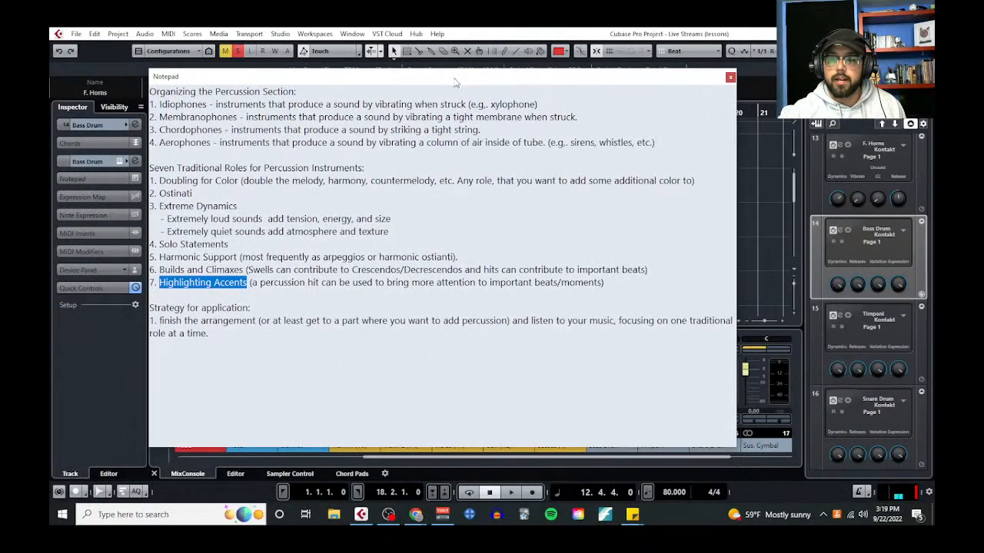
{"action": "left_click", "coordinate": [230, 338]}
{"action": "key", "text": "Return"}
{"action": "type", "text": "2"}
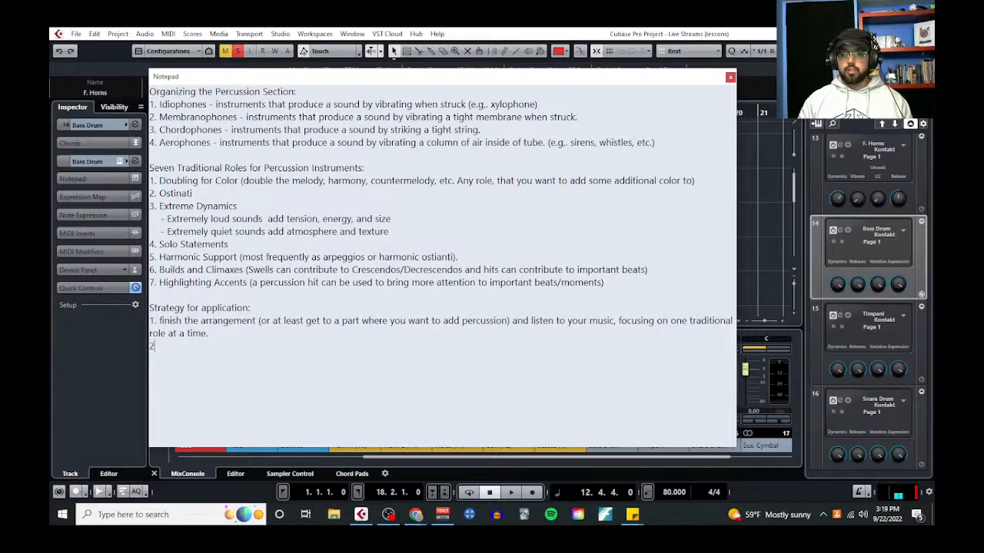
{"action": "type", "text": ". Take notes on w"}
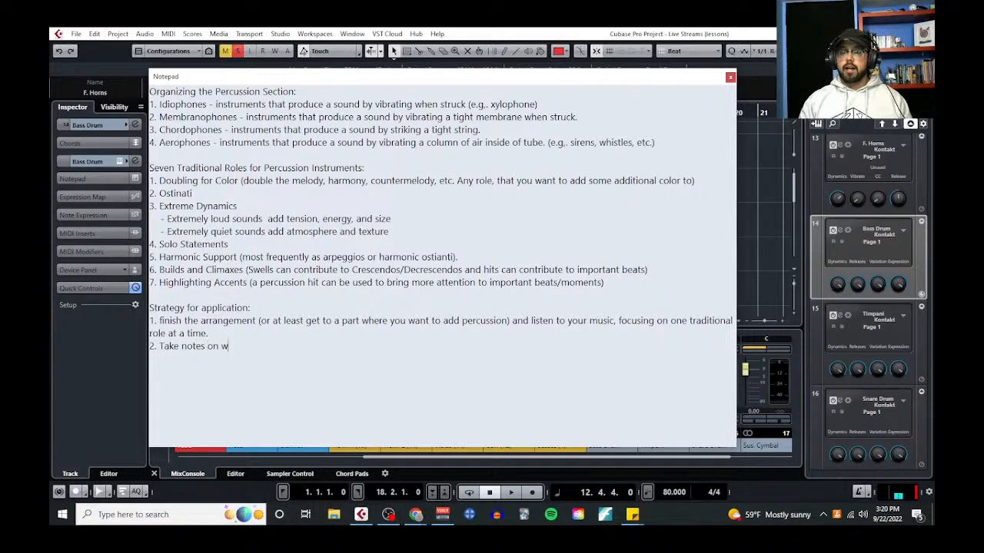
{"action": "type", "text": "here each strategy can be applied and"}
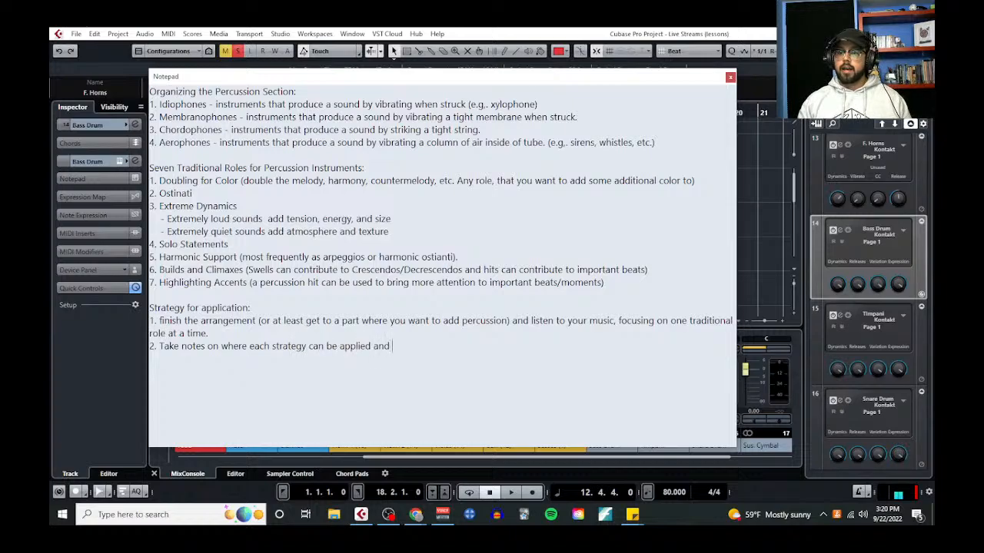
{"action": "type", "text": " how/"}
{"action": "key", "text": "BackSpace"}
{"action": "key", "text": "BackSpace"}
{"action": "type", "text": "."}
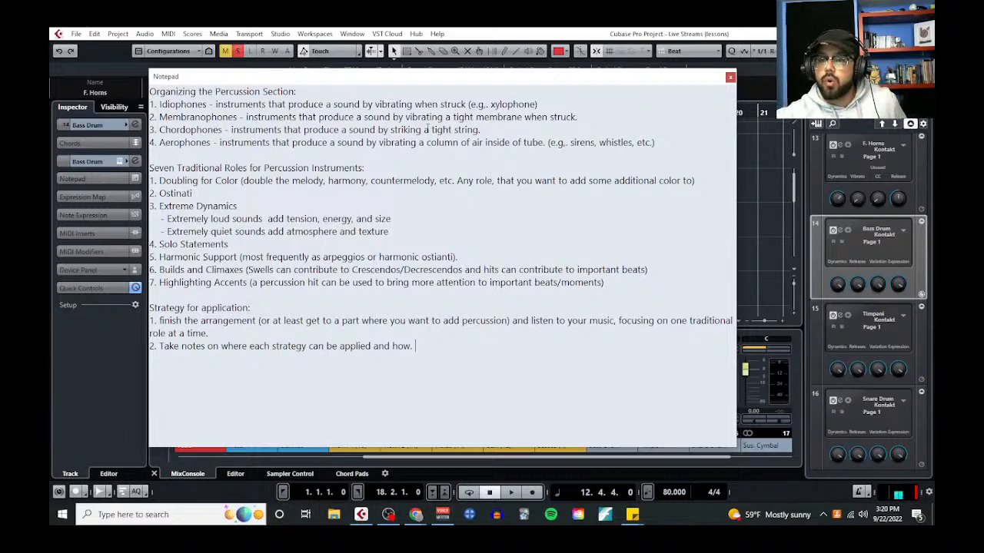
Close the notepad, clear the solos, and collapse the Brass, woodwinds and Strings folders
{"action": "left_click", "coordinate": [730, 77]}
{"action": "scroll", "coordinate": [218, 256], "scroll_direction": "down", "scroll_amount": 1}
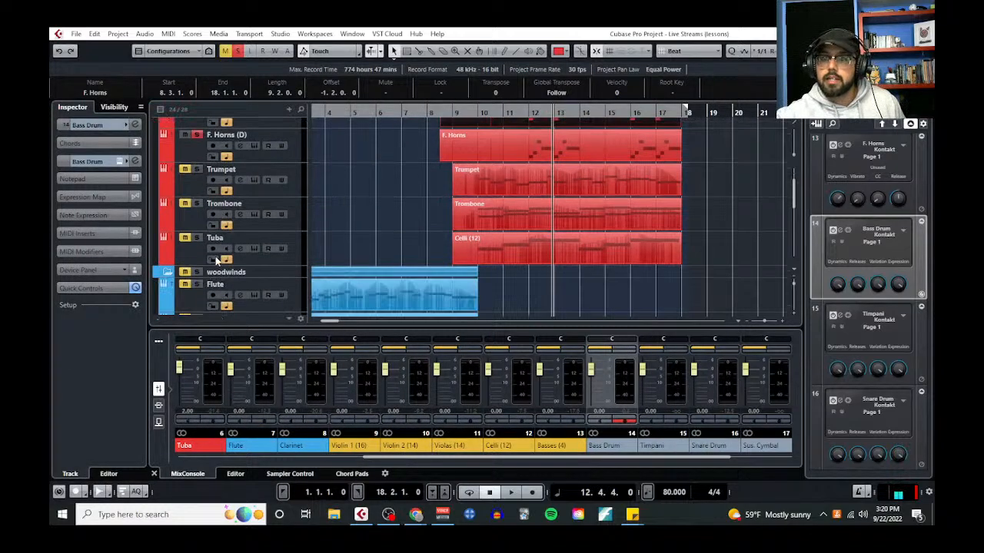
{"action": "scroll", "coordinate": [208, 239], "scroll_direction": "up", "scroll_amount": 2}
{"action": "left_click", "coordinate": [167, 159]}
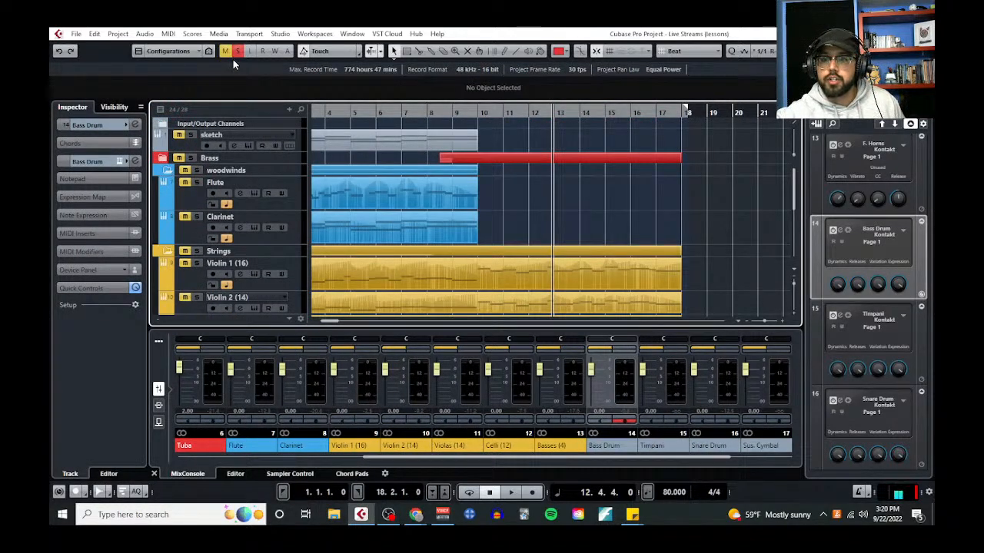
{"action": "left_click", "coordinate": [168, 171]}
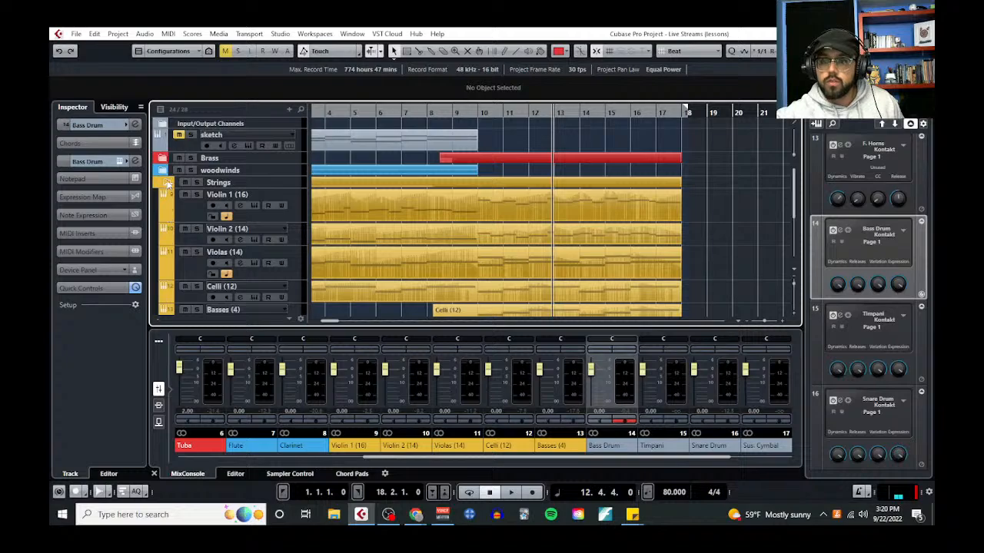
{"action": "left_click", "coordinate": [168, 183]}
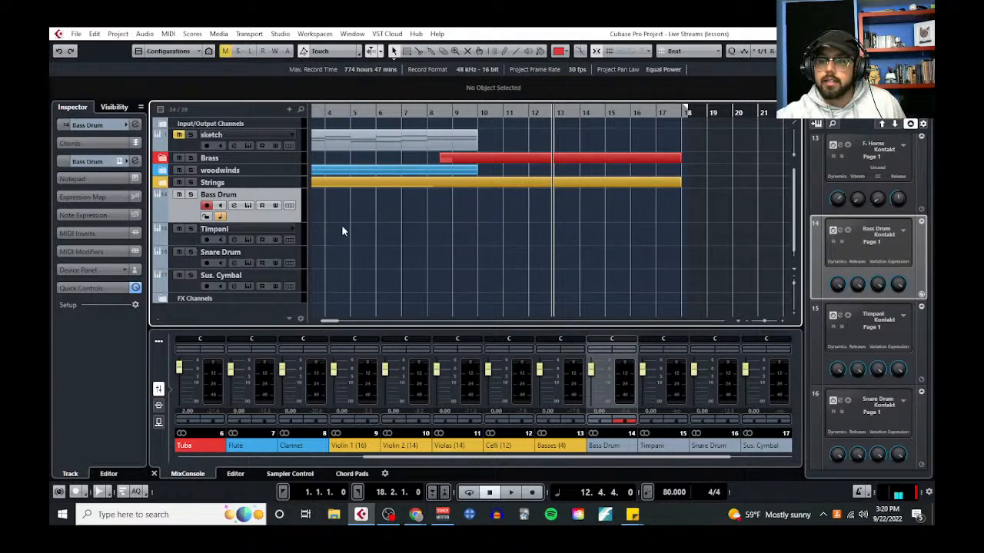
{"action": "scroll", "coordinate": [342, 222], "scroll_direction": "up", "scroll_amount": 1}
{"action": "scroll", "coordinate": [344, 220], "scroll_direction": "left", "scroll_amount": 3}
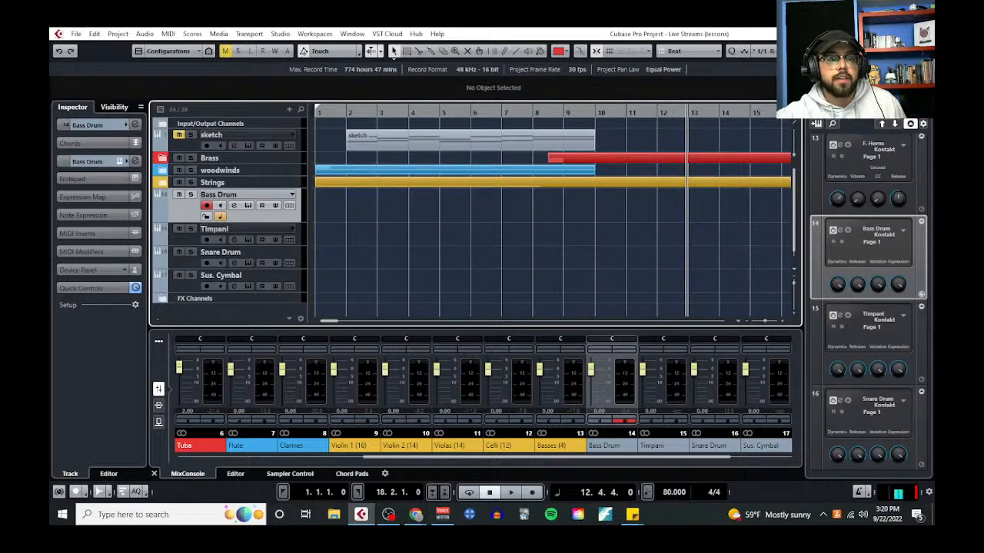
Replace the notes with "Bass Drum Common Uses:", "1. Accent important Beats" and "2. Contribute to Builds/Climaxes", and move the notepad out of view
{"action": "key", "text": "alt+Tab"}
{"action": "left_click_drag", "start_coordinate": [615, 352], "coordinate": [329, 82]}
{"action": "key", "text": "BackSpace"}
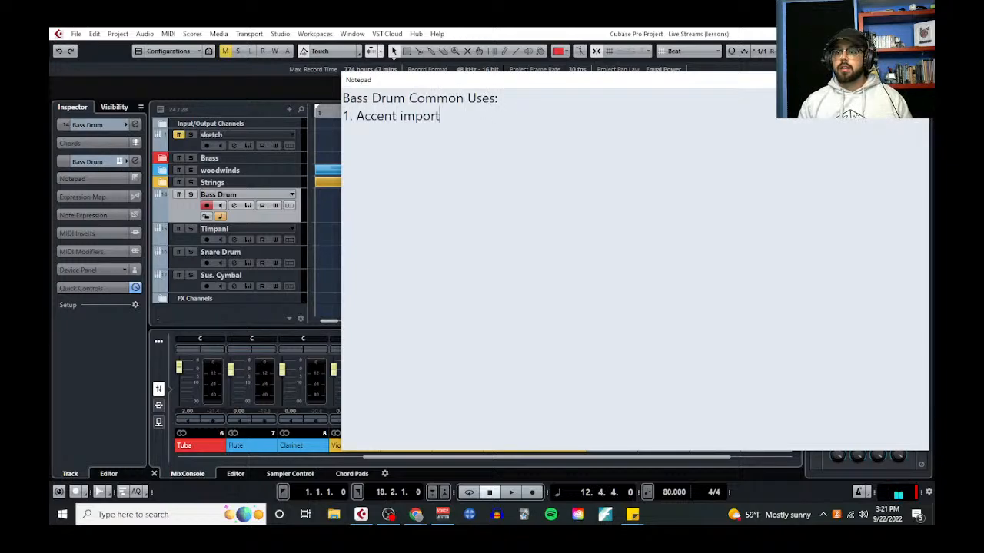
{"action": "key", "text": "BackSpace"}
{"action": "key", "text": "BackSpace"}
{"action": "type", "text": "eats"}
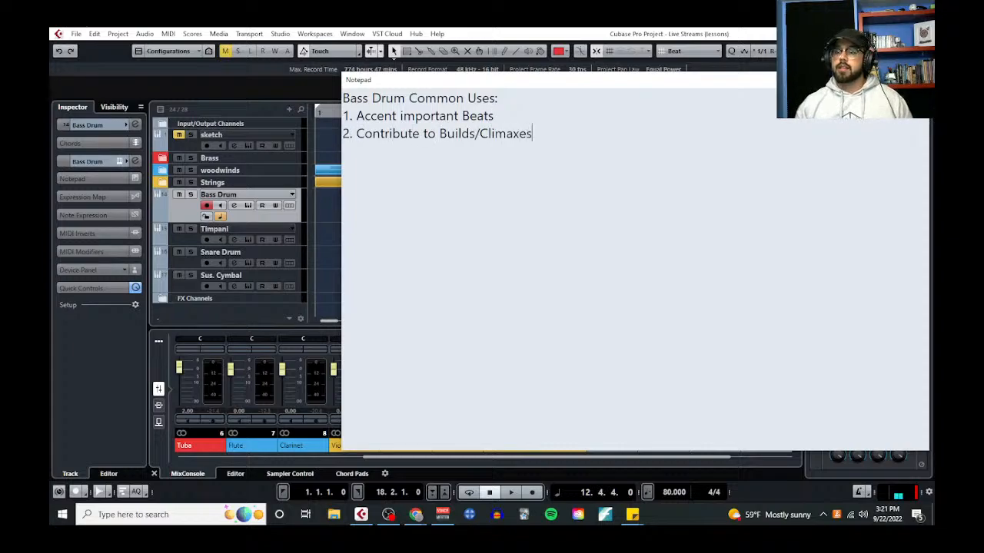
{"action": "left_click_drag", "start_coordinate": [767, 82], "coordinate": [50, 110]}
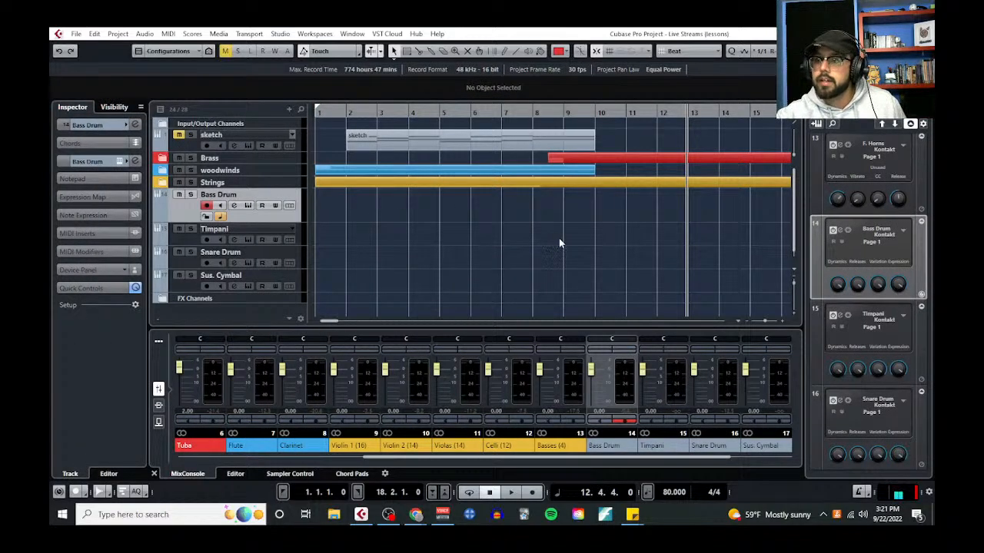
Play the arrangement from bar 7 into bar 10 to hear the build into the brass section
{"action": "left_click", "coordinate": [563, 111]}
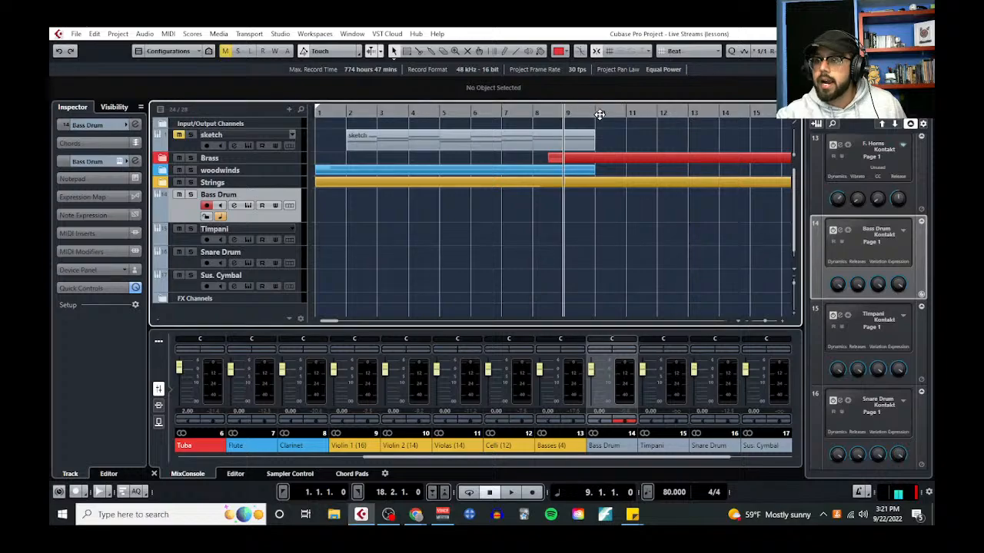
{"action": "left_click", "coordinate": [624, 111]}
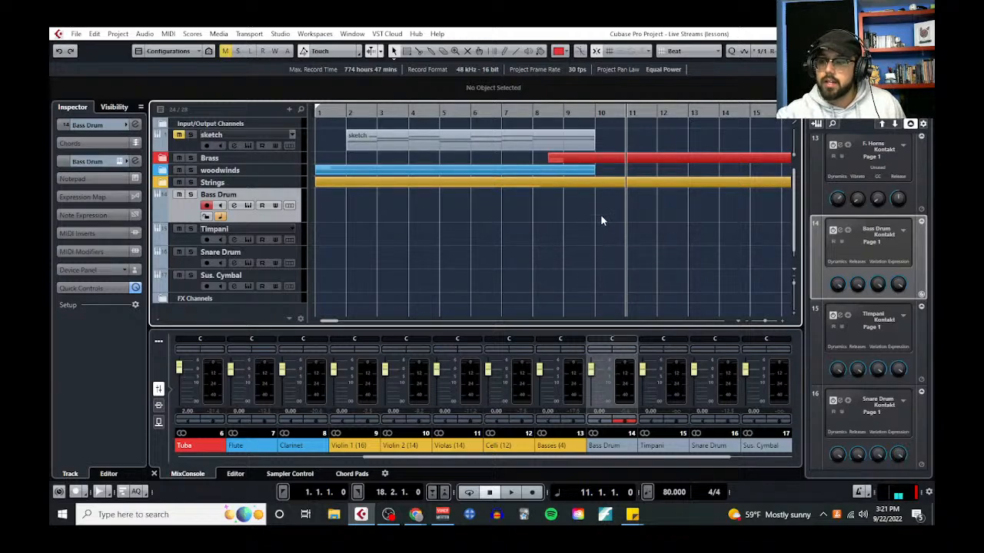
{"action": "key", "text": "g"}
{"action": "key", "text": "g"}
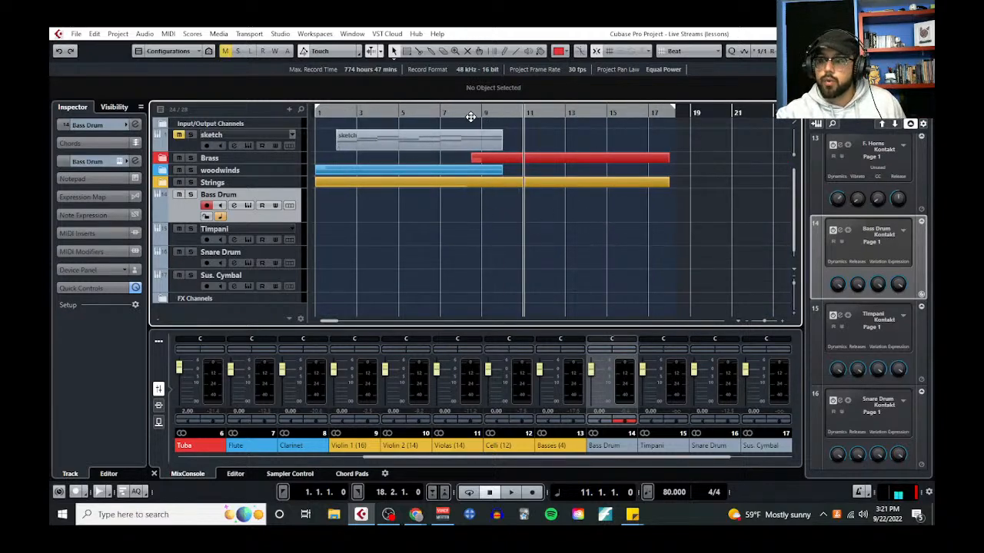
{"action": "left_click", "coordinate": [439, 113]}
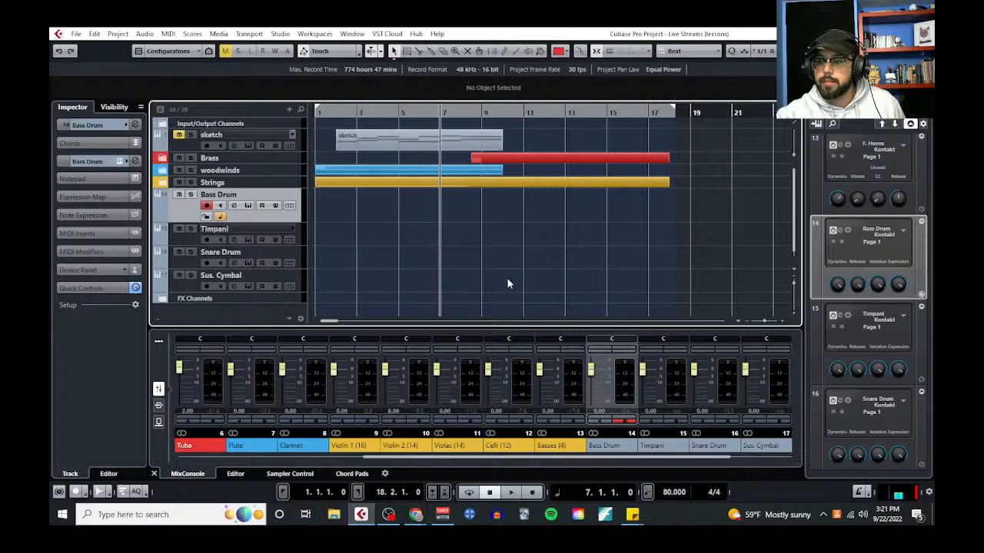
{"action": "key", "text": "space"}
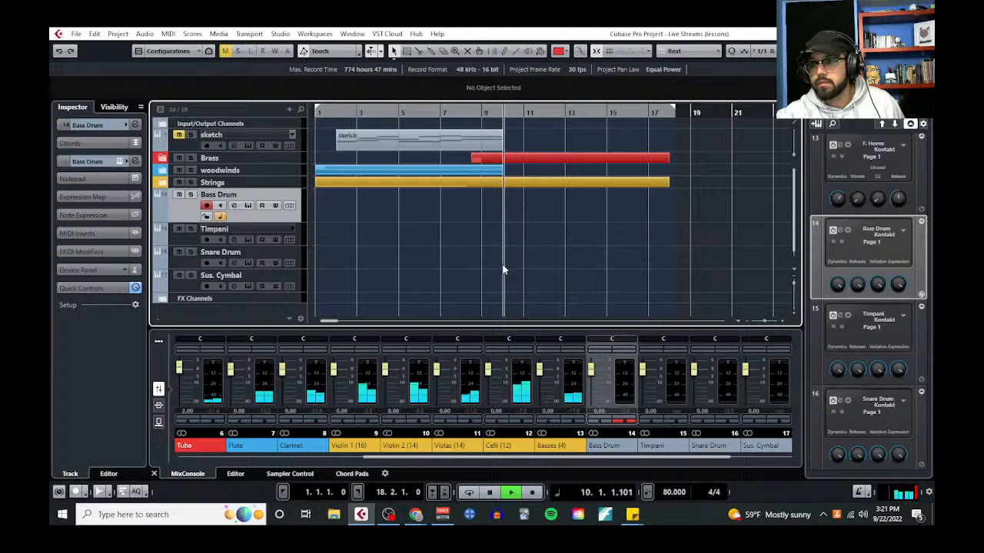
{"action": "key", "text": "h"}
{"action": "key", "text": "space"}
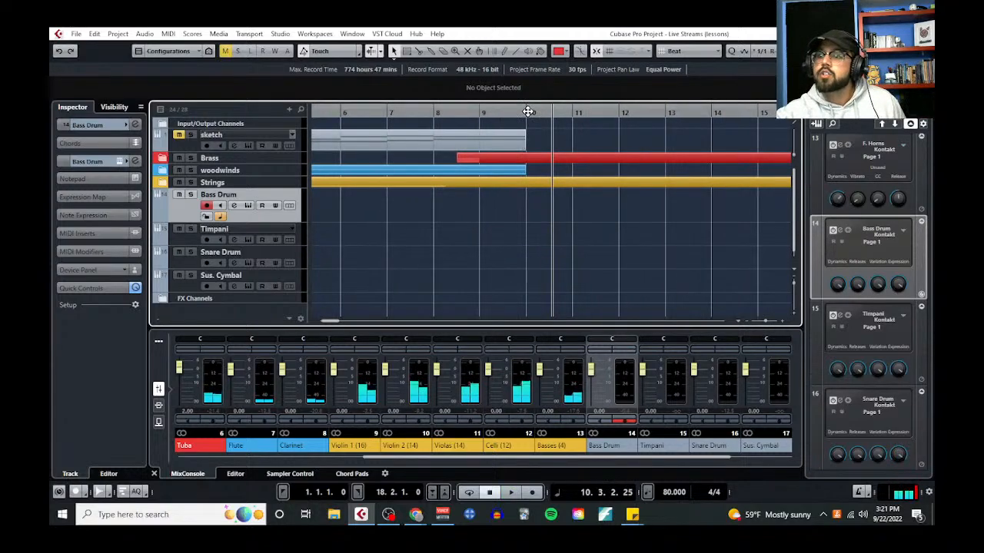
Draw a Bass Drum part from bar 8 to bar 11 and check the articulations in its Kontakt instrument
{"action": "left_click", "coordinate": [528, 112]}
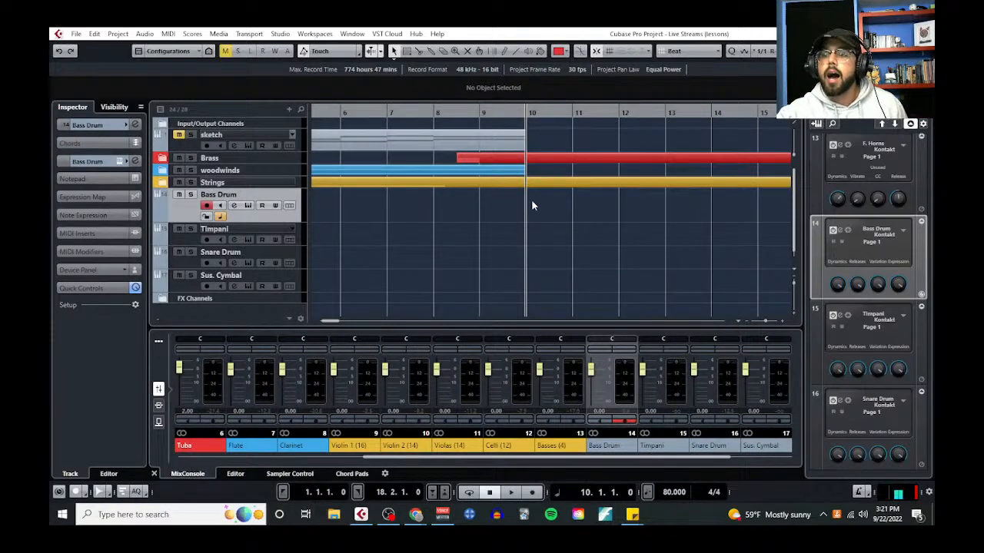
{"action": "right_click", "coordinate": [479, 220]}
{"action": "left_click", "coordinate": [577, 212]}
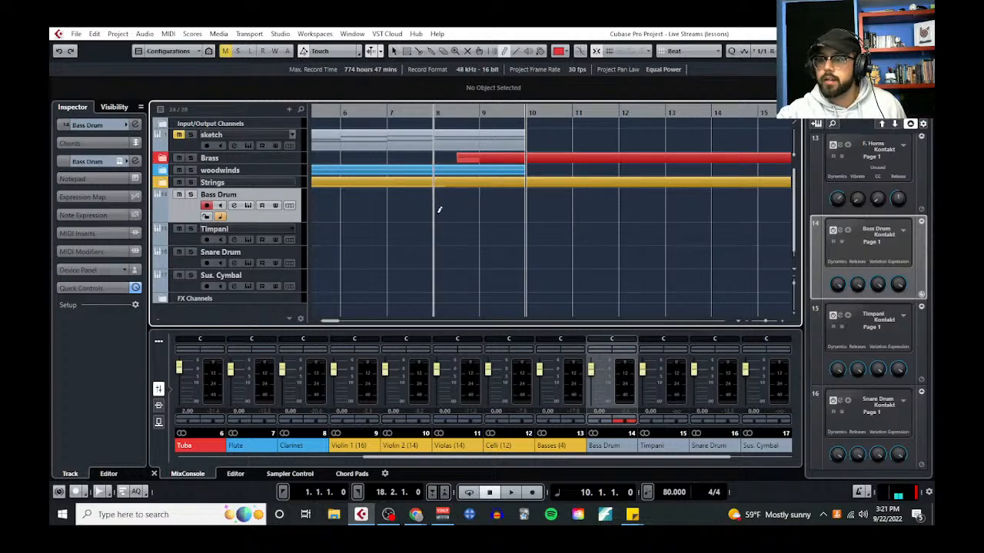
{"action": "left_click_drag", "start_coordinate": [438, 210], "coordinate": [578, 206]}
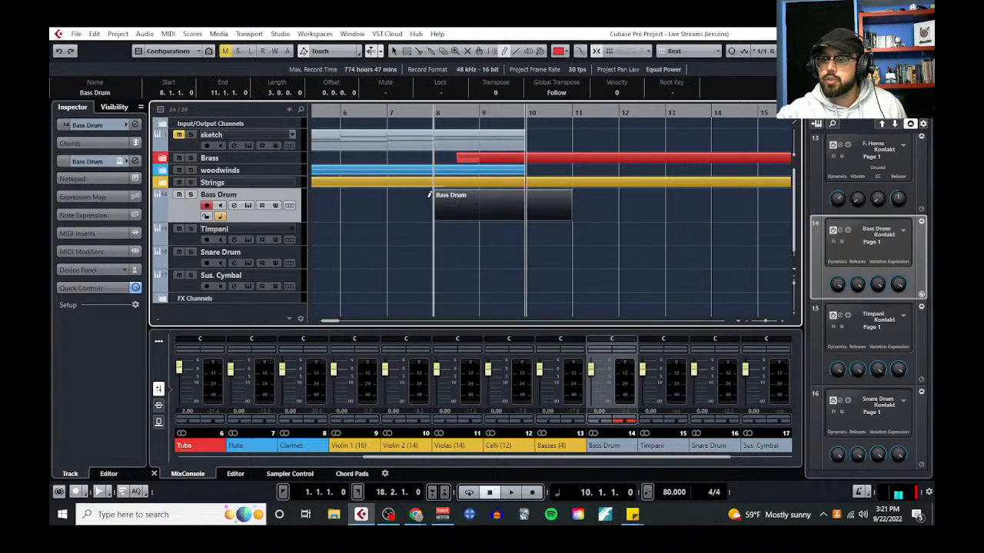
{"action": "left_click", "coordinate": [248, 206]}
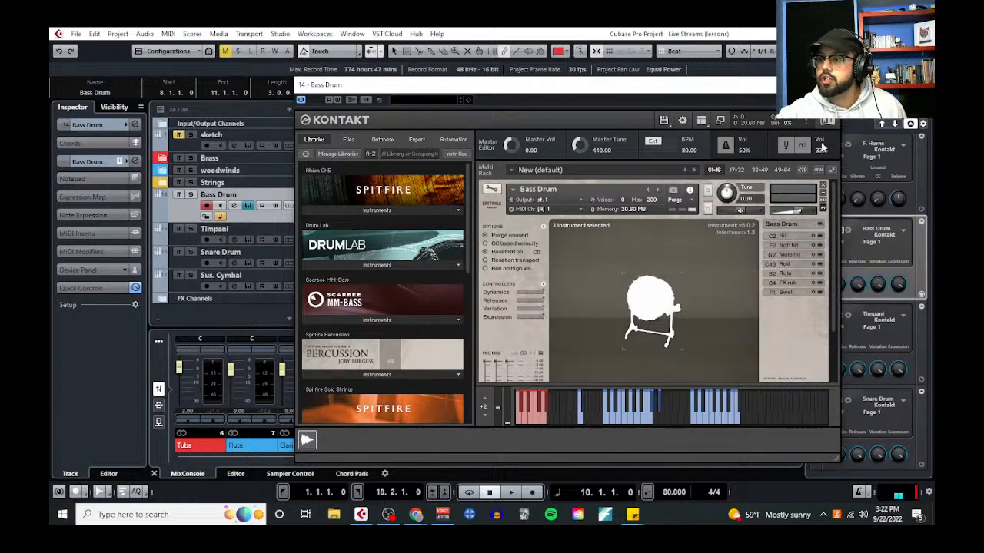
{"action": "left_click", "coordinate": [830, 85]}
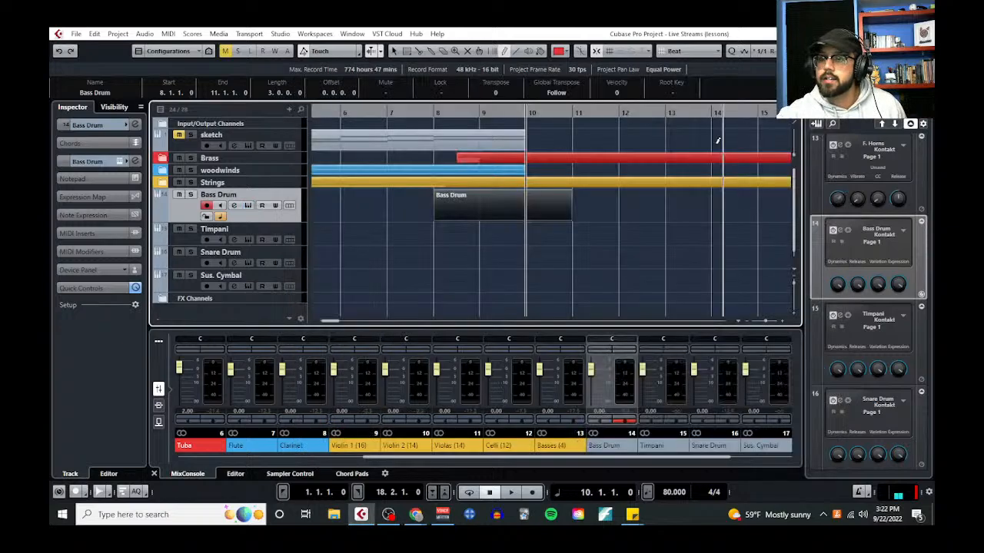
Open the Bass Drum part in the Key Editor, enlarge the note area, and draw a C#3 note spanning bars 8 to 11
{"action": "left_click", "coordinate": [166, 34]}
{"action": "left_click", "coordinate": [180, 44]}
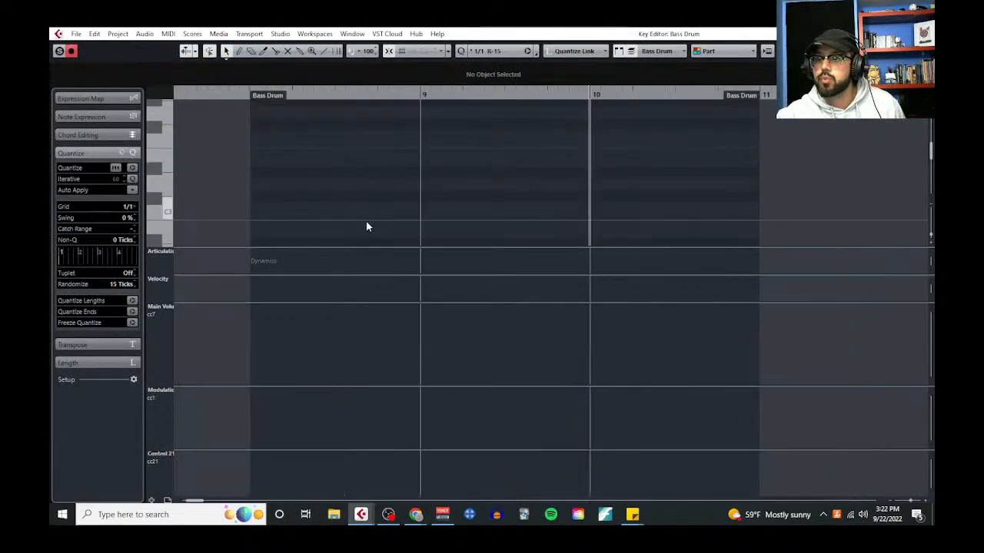
{"action": "left_click_drag", "start_coordinate": [328, 302], "coordinate": [384, 501]}
{"action": "right_click", "coordinate": [346, 222]}
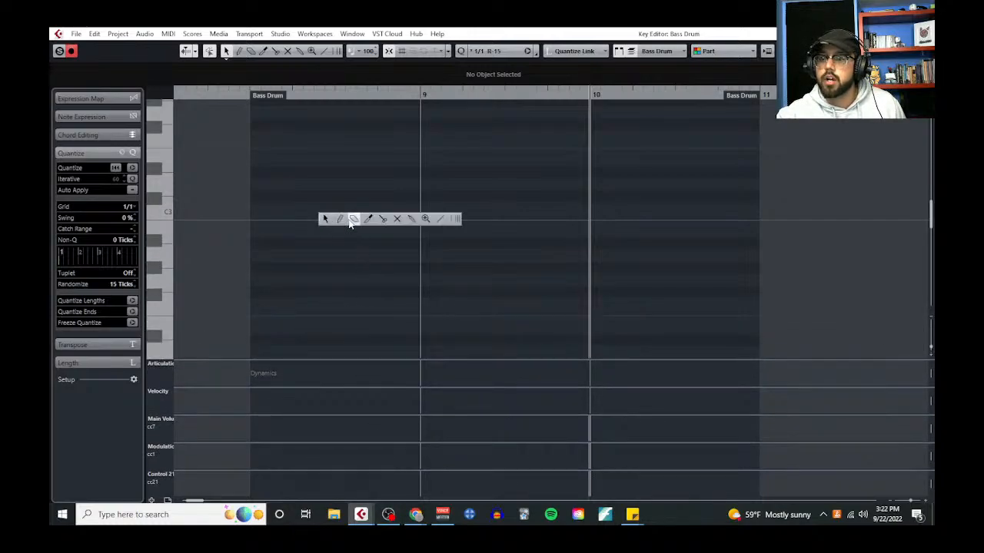
{"action": "left_click", "coordinate": [336, 219]}
{"action": "left_click", "coordinate": [327, 197]}
{"action": "left_click_drag", "start_coordinate": [476, 202], "coordinate": [683, 200]}
Color the Key Editor notes by velocity
{"action": "left_click", "coordinate": [736, 50]}
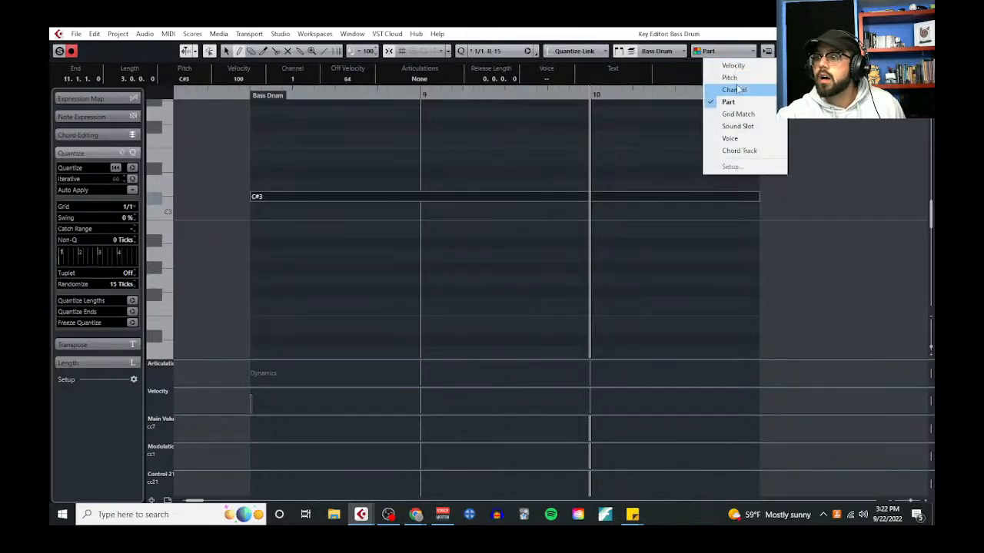
{"action": "left_click", "coordinate": [734, 63]}
{"action": "key", "text": "l"}
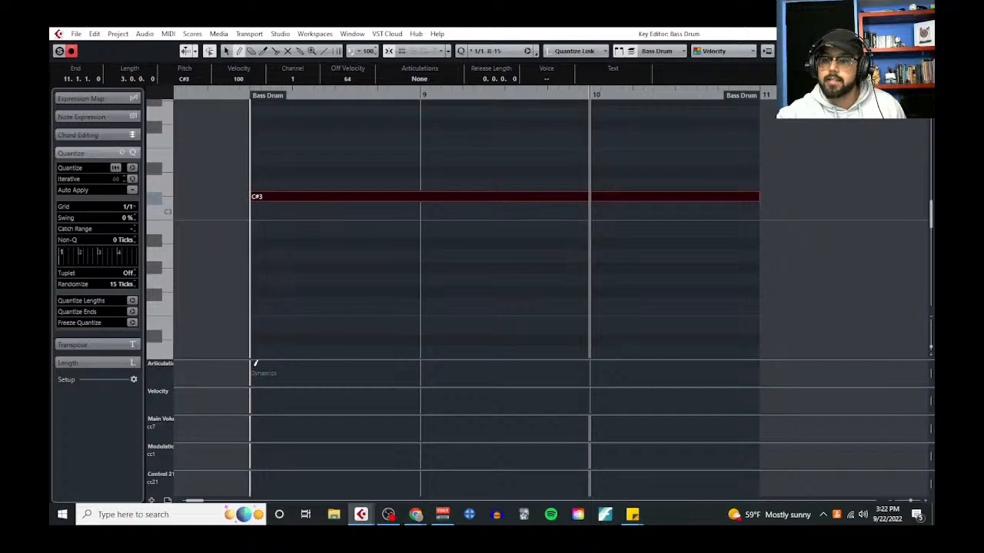
Add a dynamic symbol at bar 8, initialize the dynamics mapping range, and turn off Change Velocities, keeping Send Volume on CC 11 (Expression)
{"action": "left_click", "coordinate": [255, 364]}
{"action": "left_click", "coordinate": [169, 367]}
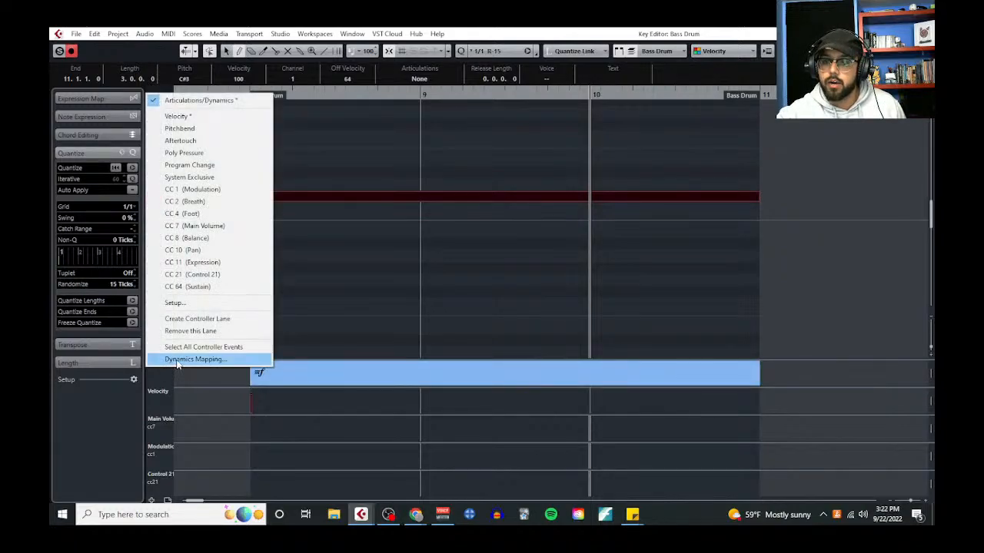
{"action": "left_click", "coordinate": [192, 360]}
{"action": "left_click", "coordinate": [420, 333]}
{"action": "left_click", "coordinate": [420, 320]}
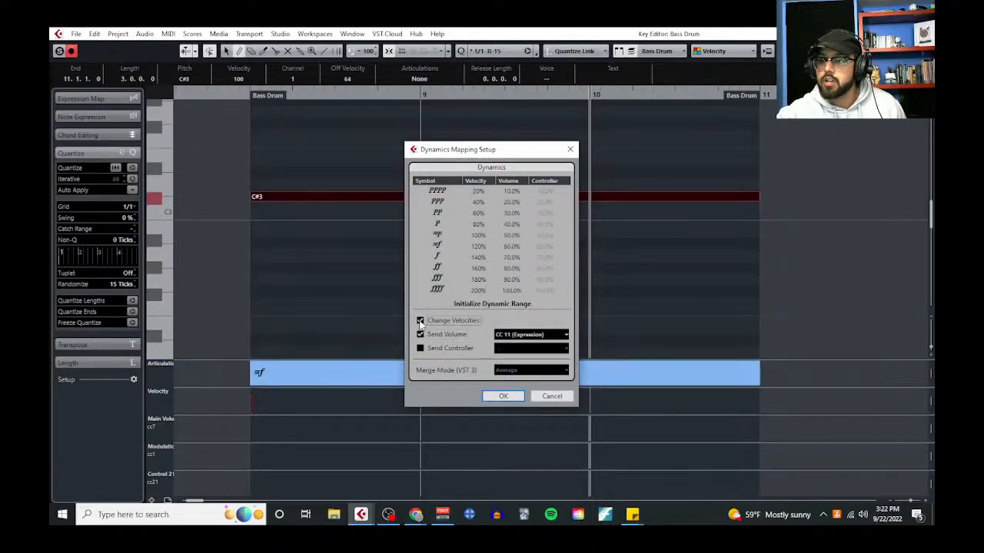
{"action": "left_click", "coordinate": [465, 305]}
{"action": "left_click", "coordinate": [465, 318]}
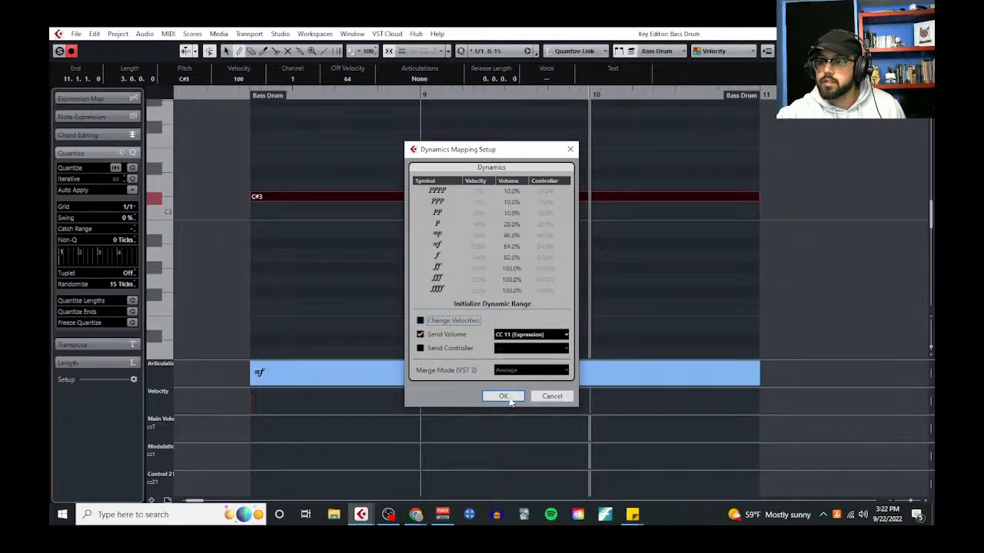
{"action": "left_click", "coordinate": [504, 395]}
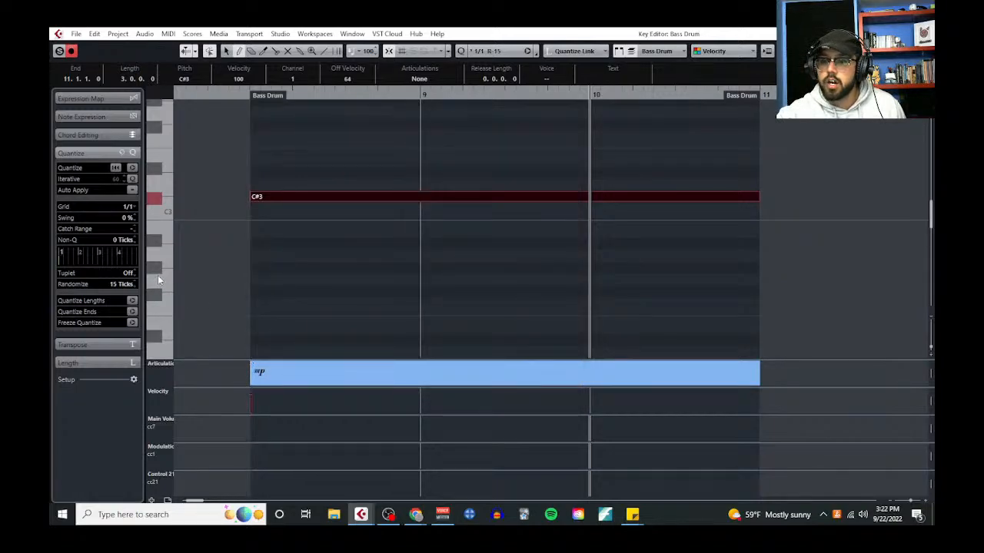
On a 1/4 grid, set the dynamics to p at bar 8 and f at bar 10, and shorten the C#3 note to end at 10.2
{"action": "left_click", "coordinate": [257, 373]}
{"action": "left_click", "coordinate": [134, 207]}
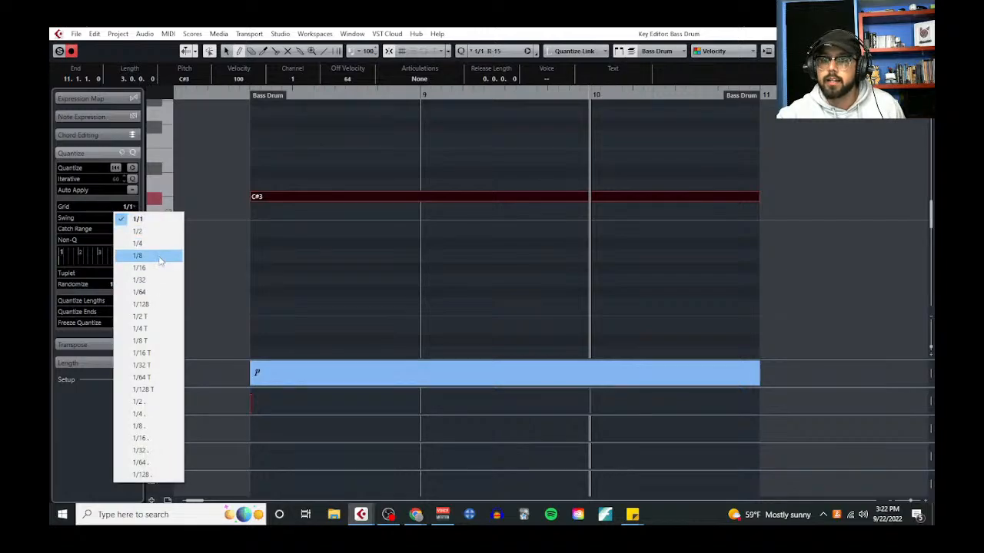
{"action": "left_click", "coordinate": [153, 244]}
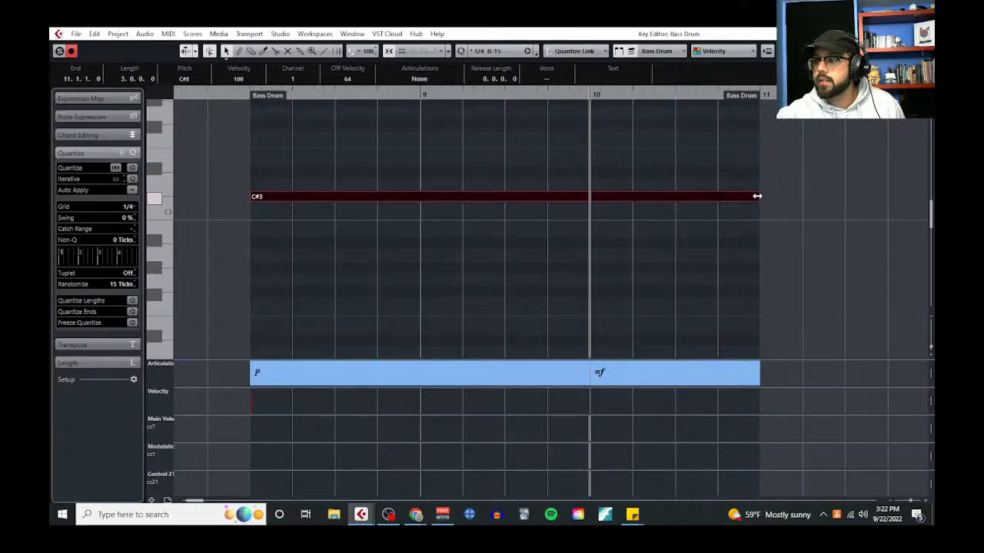
{"action": "left_click_drag", "start_coordinate": [758, 196], "coordinate": [633, 198]}
Insert a crescendo in the dynamics lane from beat 2 of bar 8 up to the f at bar 10
{"action": "right_click", "coordinate": [327, 345]}
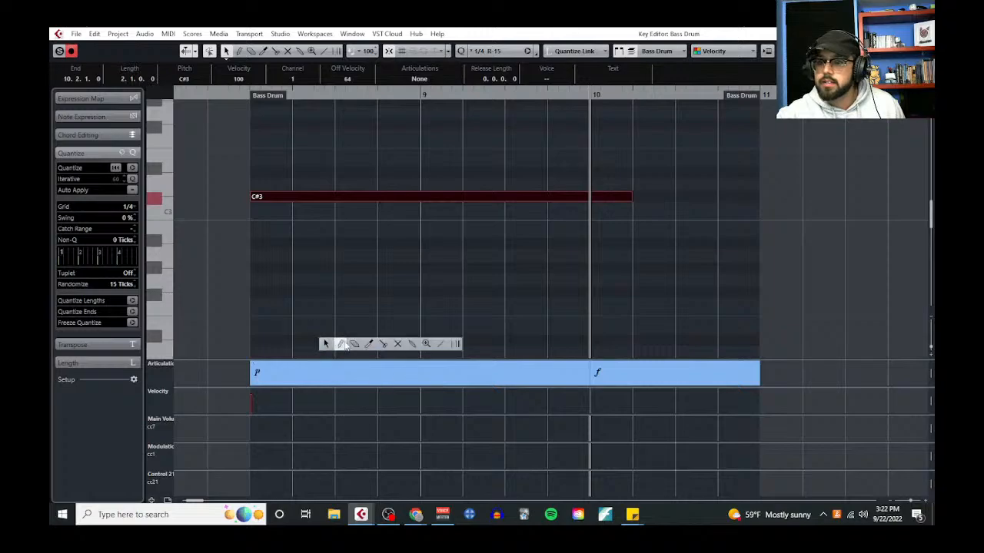
{"action": "left_click", "coordinate": [341, 346]}
{"action": "left_click", "coordinate": [299, 371]}
{"action": "right_click", "coordinate": [298, 369]}
{"action": "left_click", "coordinate": [302, 369]}
{"action": "left_click", "coordinate": [299, 370]}
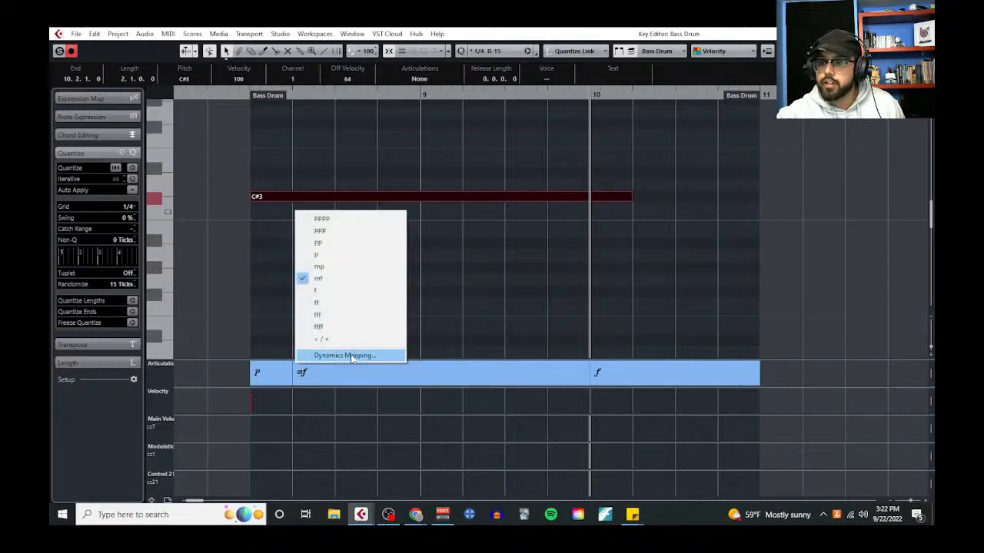
{"action": "left_click", "coordinate": [351, 344]}
{"action": "right_click", "coordinate": [326, 322]}
{"action": "left_click", "coordinate": [338, 321]}
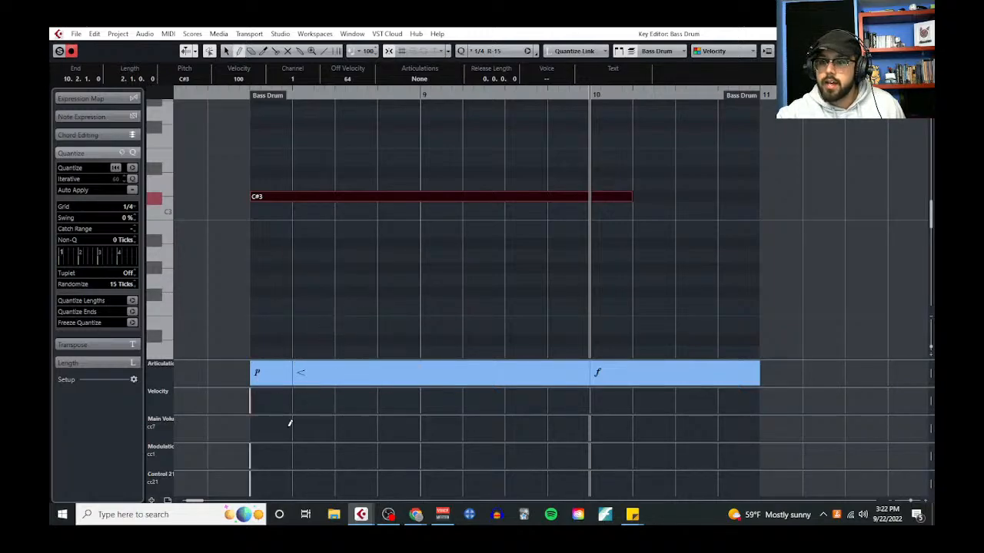
Enlarge the Modulation lane, set the grid to 1/32, and draw a rising CC1 line from about 34 at bar 8 to 89 near bar 10
{"action": "right_click", "coordinate": [285, 441]}
{"action": "left_click", "coordinate": [287, 443]}
{"action": "left_click_drag", "start_coordinate": [288, 443], "coordinate": [302, 317]}
{"action": "left_click", "coordinate": [129, 207]}
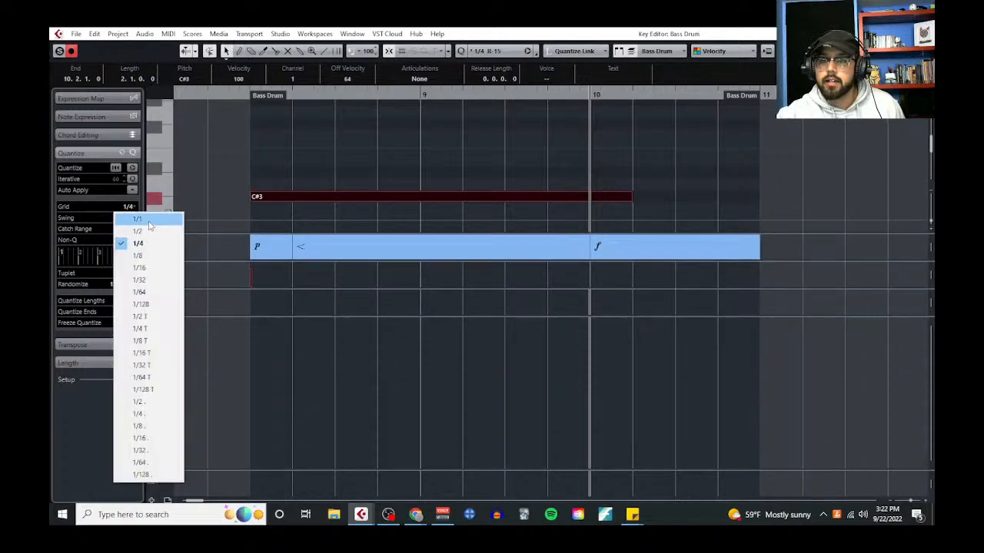
{"action": "left_click", "coordinate": [139, 280]}
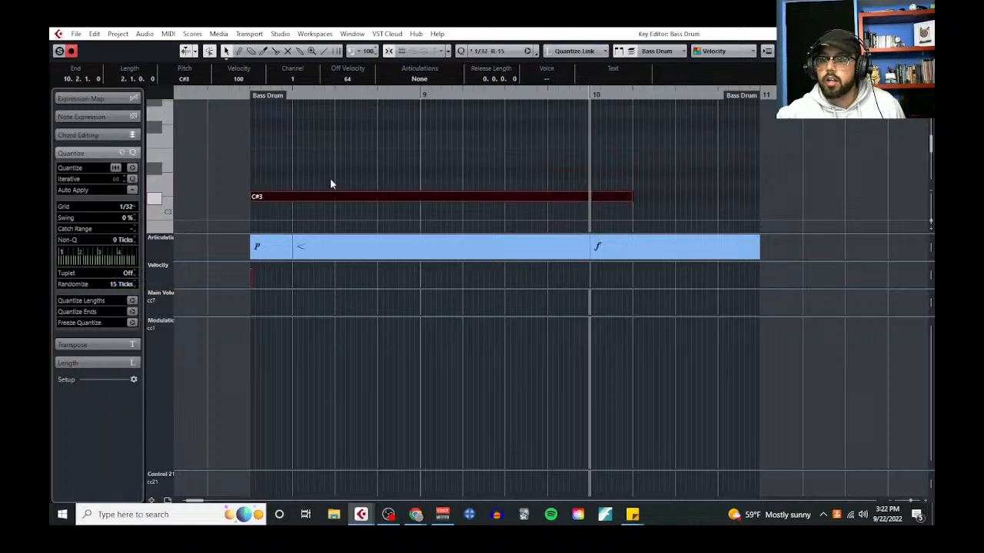
{"action": "left_click", "coordinate": [325, 52]}
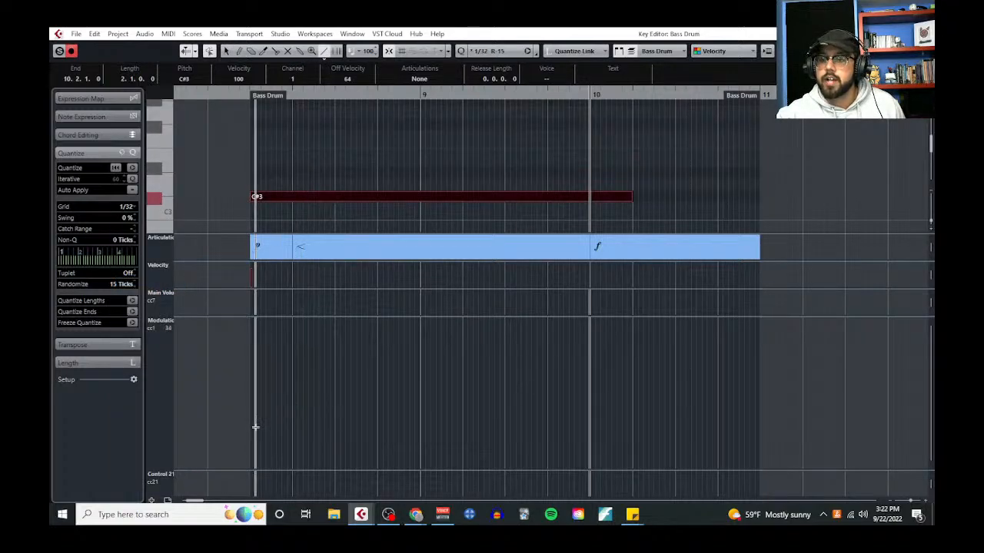
{"action": "left_click_drag", "start_coordinate": [251, 428], "coordinate": [586, 363]}
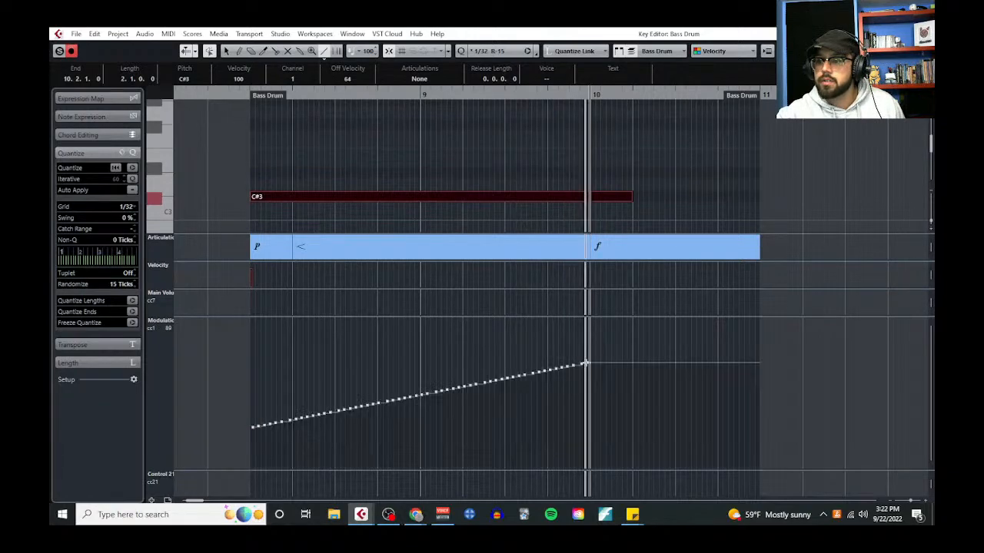
Play the bass drum roll from just before bar 8 and return to the project window
{"action": "right_click", "coordinate": [687, 380]}
{"action": "left_click", "coordinate": [687, 380]}
{"action": "left_click", "coordinate": [243, 104]}
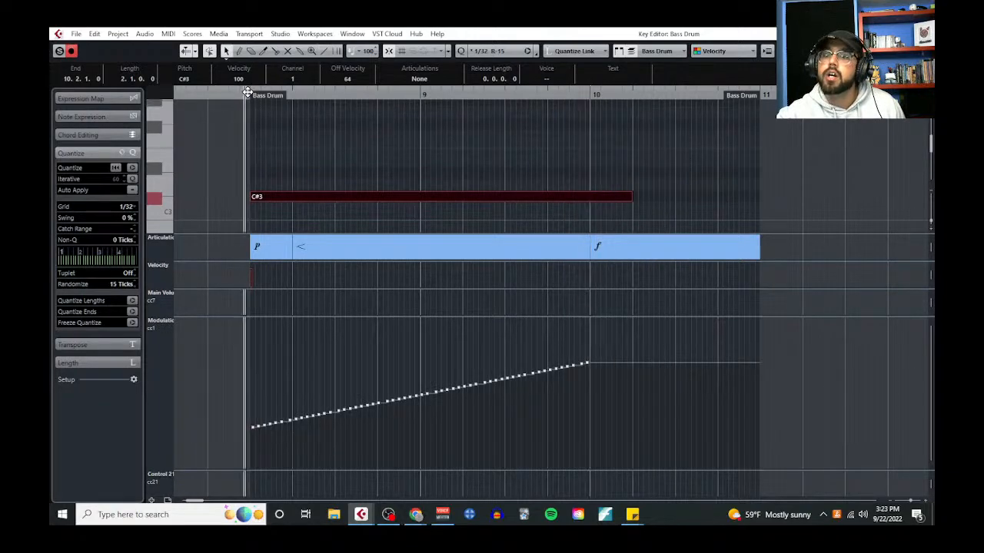
{"action": "key", "text": "space"}
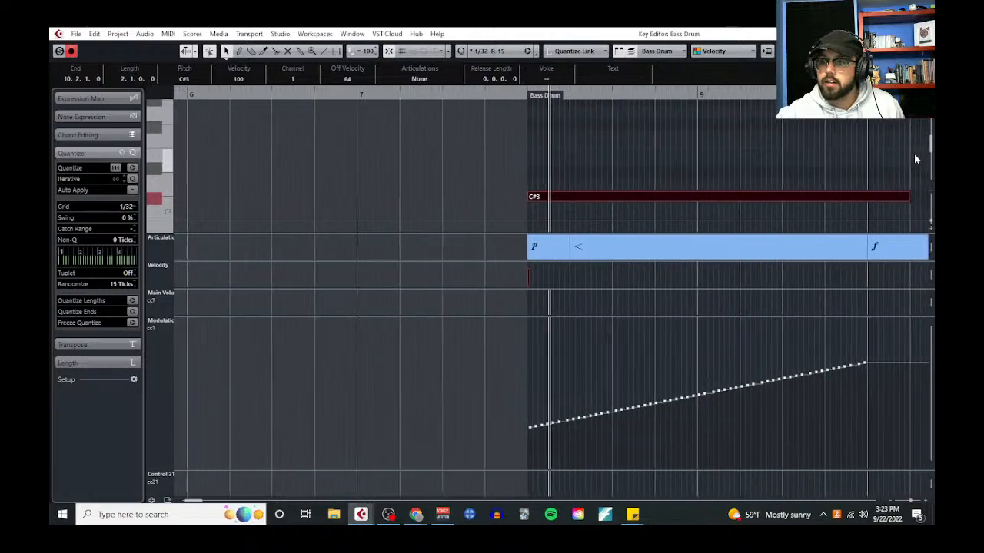
{"action": "left_click", "coordinate": [923, 33]}
{"action": "left_click", "coordinate": [191, 194]}
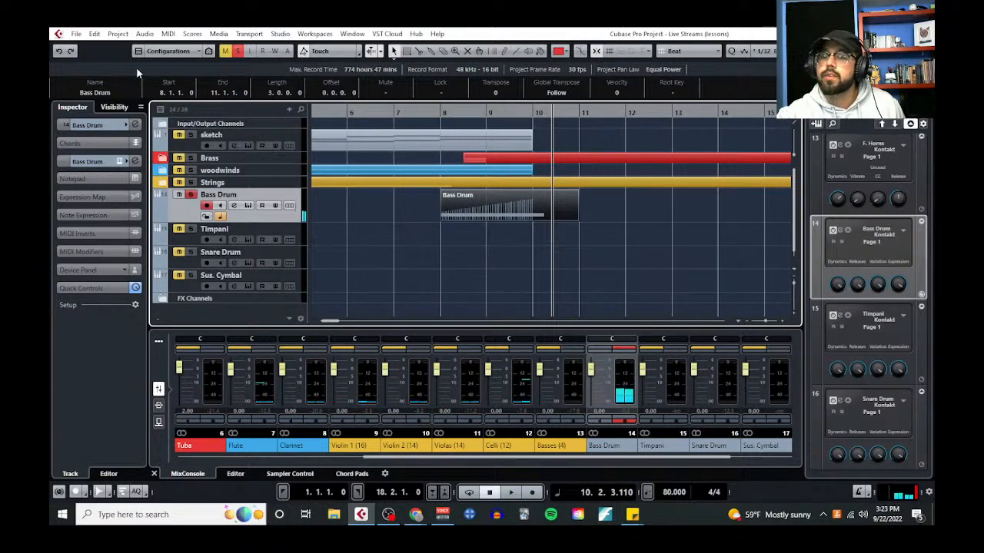
Reopen the Bass Drum part in the Key Editor, raise the end of the modulation ramp, and set the bar 10 dynamic to ff
{"action": "left_click", "coordinate": [167, 34]}
{"action": "left_click", "coordinate": [199, 43]}
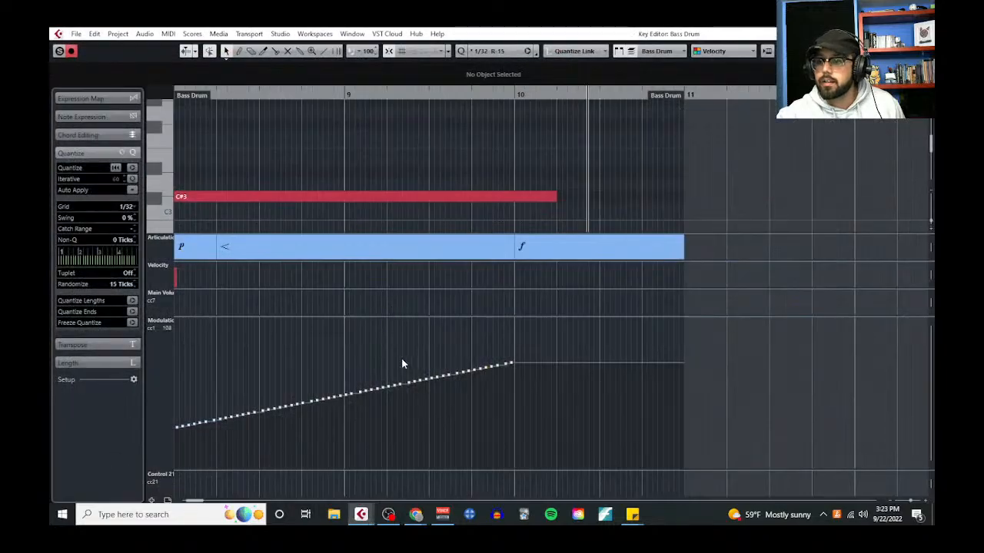
{"action": "left_click_drag", "start_coordinate": [282, 350], "coordinate": [681, 372]}
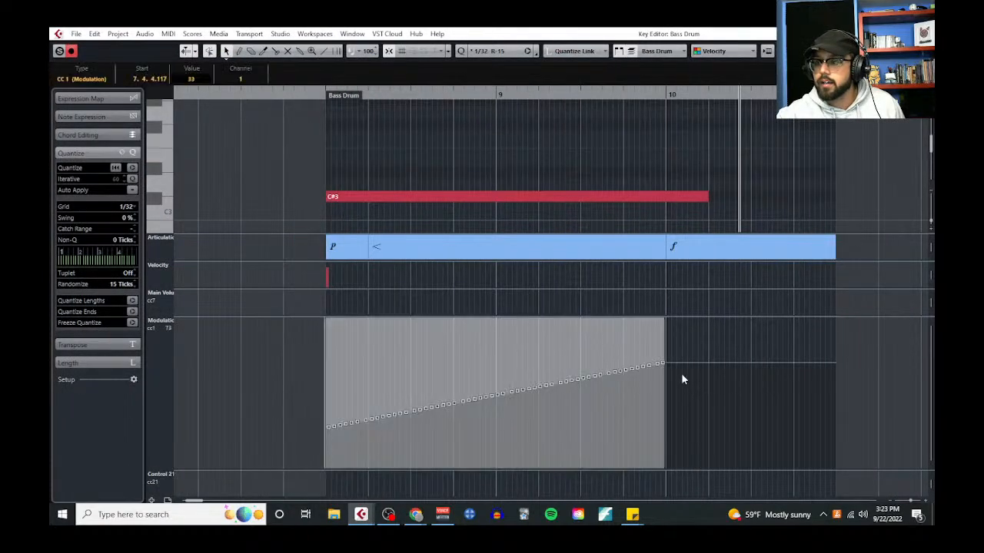
{"action": "left_click_drag", "start_coordinate": [662, 324], "coordinate": [679, 275]}
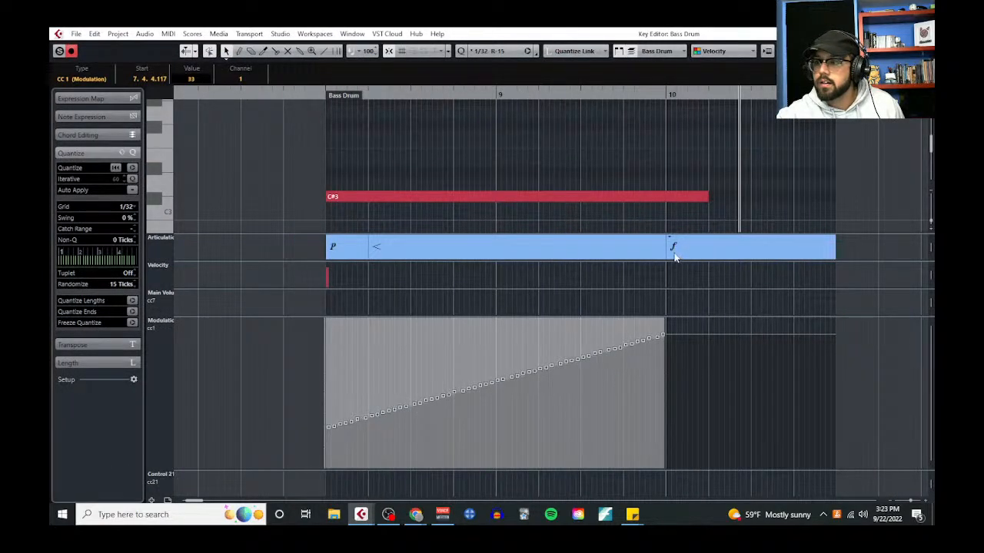
{"action": "left_click", "coordinate": [675, 255]}
Play the build from bar 8, raise the start of the modulation ramp to 57, and set the bar 8 dynamic to mp
{"action": "left_click", "coordinate": [320, 93]}
{"action": "key", "text": "space"}
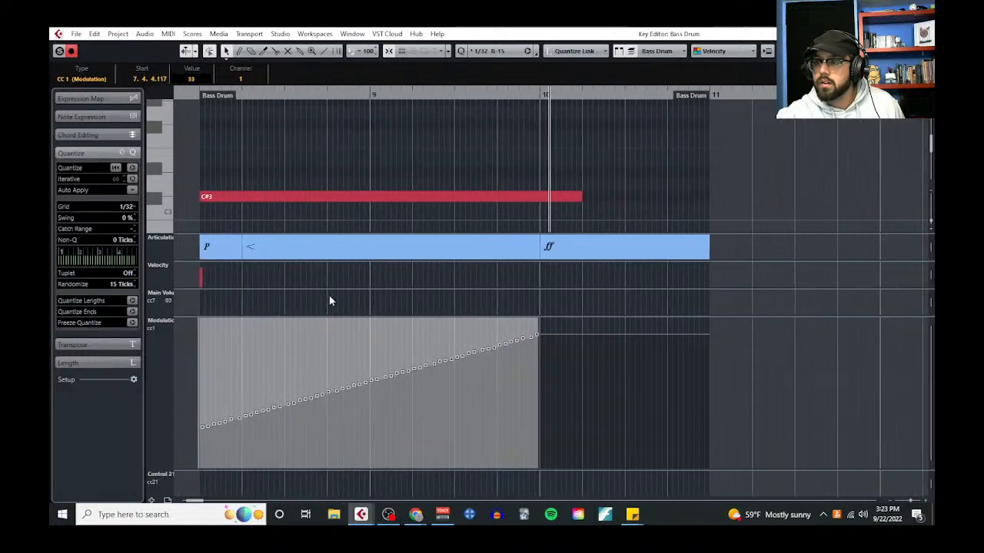
{"action": "left_click_drag", "start_coordinate": [197, 326], "coordinate": [198, 297]}
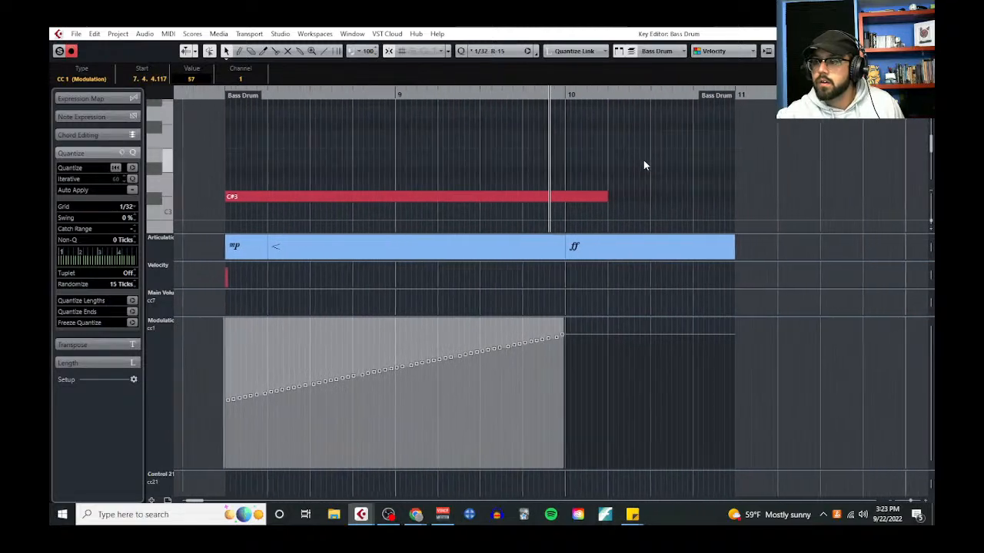
Split the C#3 note at bar 10 and delete the piece after the split
{"action": "right_click", "coordinate": [536, 162]}
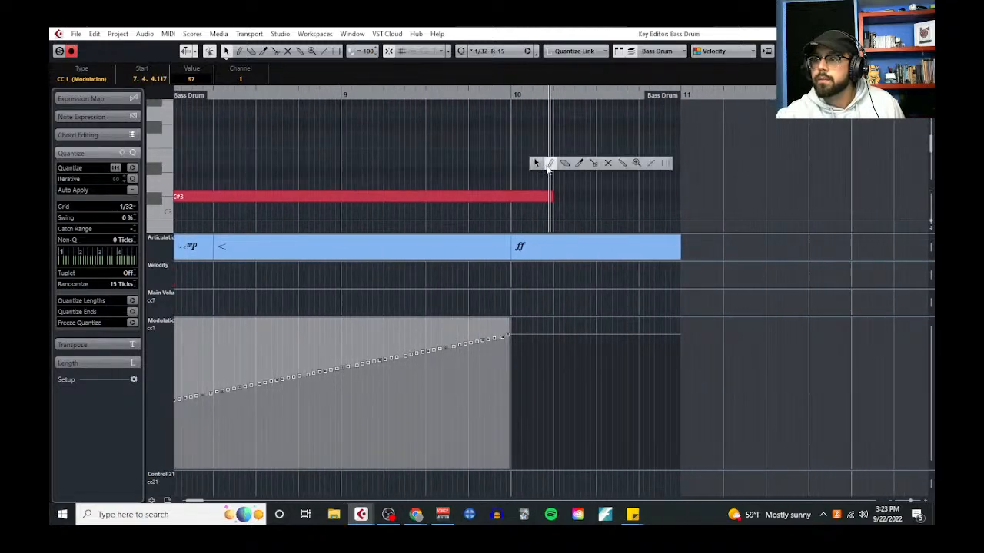
{"action": "left_click", "coordinate": [595, 164]}
{"action": "left_click", "coordinate": [514, 198]}
{"action": "key", "text": "1"}
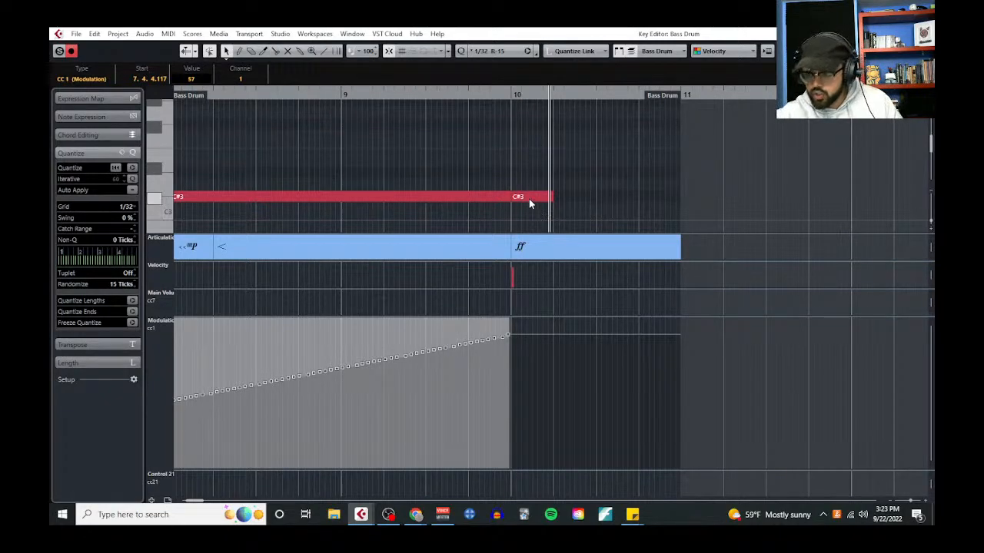
{"action": "left_click", "coordinate": [529, 197]}
{"action": "key", "text": "Delete"}
Check which key the Hit articulation uses in the Bass Drum Kontakt instrument, and reopen the part in the Key Editor
{"action": "left_click", "coordinate": [924, 33]}
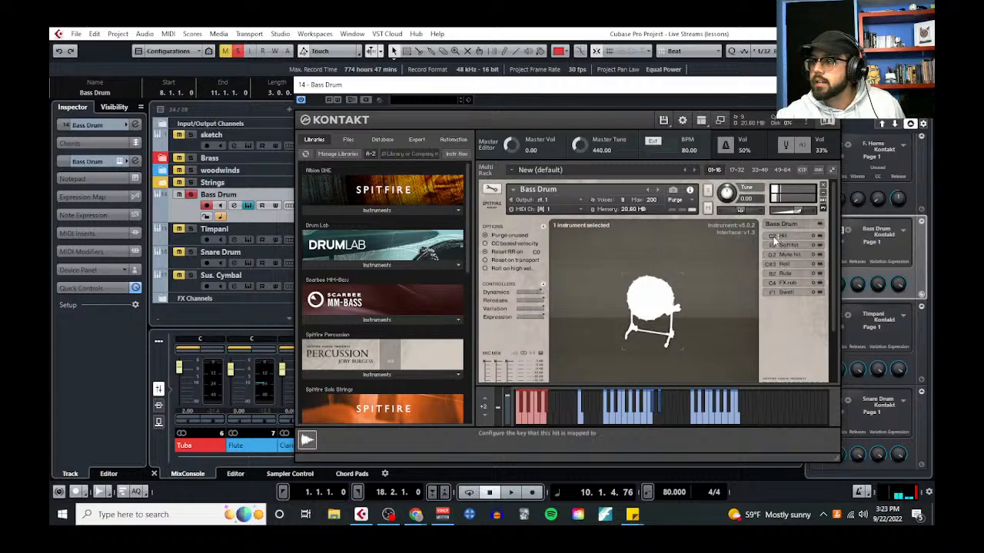
{"action": "left_click", "coordinate": [837, 84]}
{"action": "left_click", "coordinate": [168, 34]}
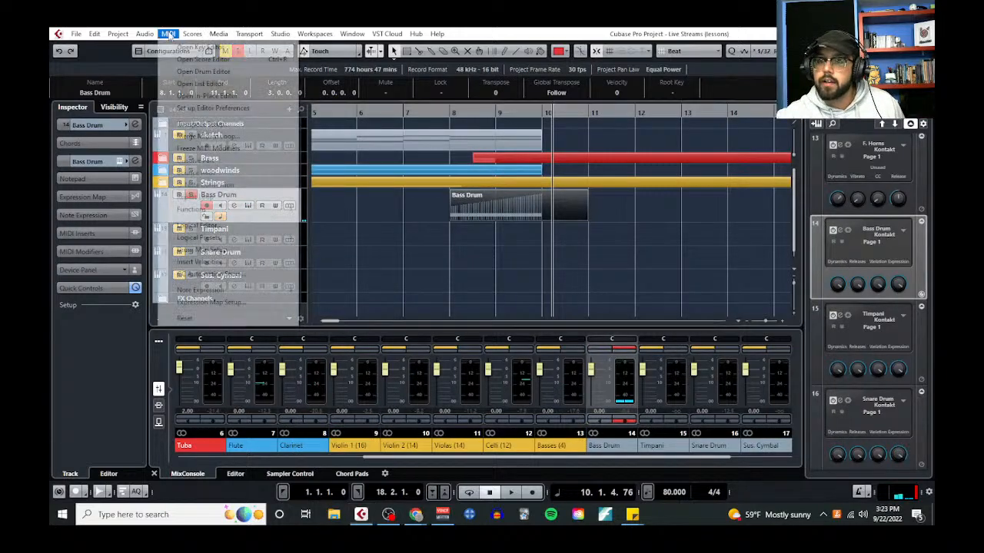
{"action": "left_click", "coordinate": [186, 47]}
Set the grid to 1/4 and draw a one-beat C2 hit on the downbeat of bar 10
{"action": "right_click", "coordinate": [523, 196]}
{"action": "left_click", "coordinate": [550, 194]}
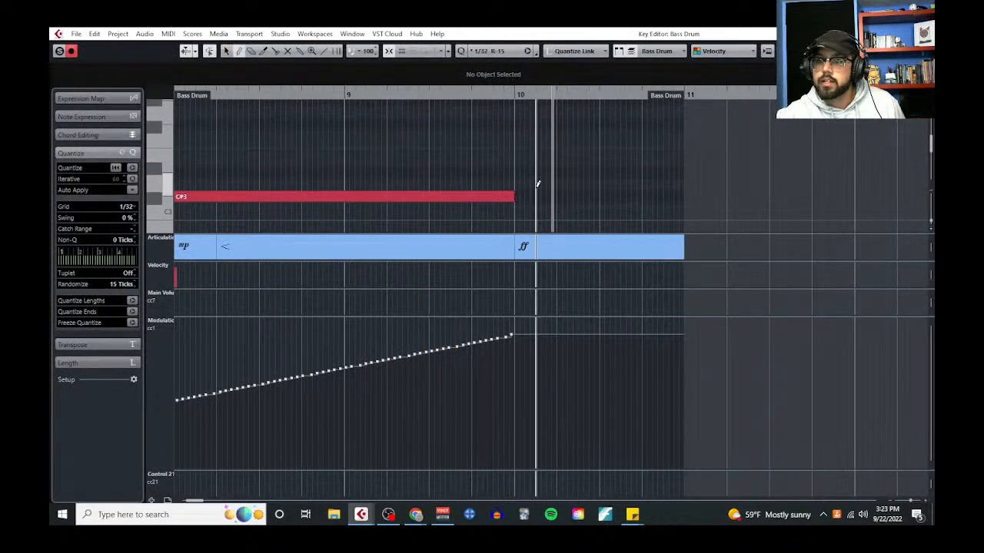
{"action": "scroll", "coordinate": [534, 180], "scroll_direction": "down", "scroll_amount": 3}
{"action": "left_click", "coordinate": [126, 207]}
{"action": "left_click", "coordinate": [138, 243]}
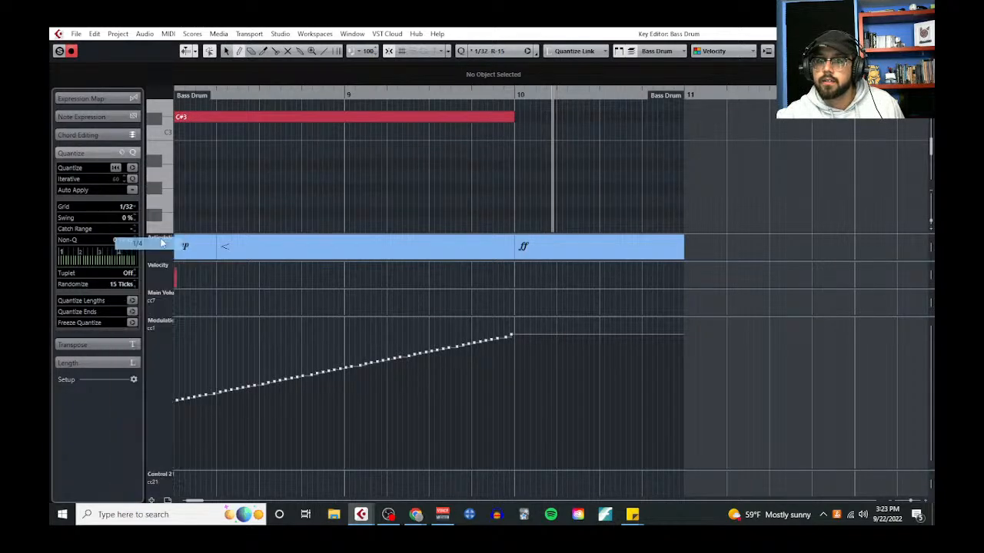
{"action": "scroll", "coordinate": [402, 180], "scroll_direction": "down", "scroll_amount": 3}
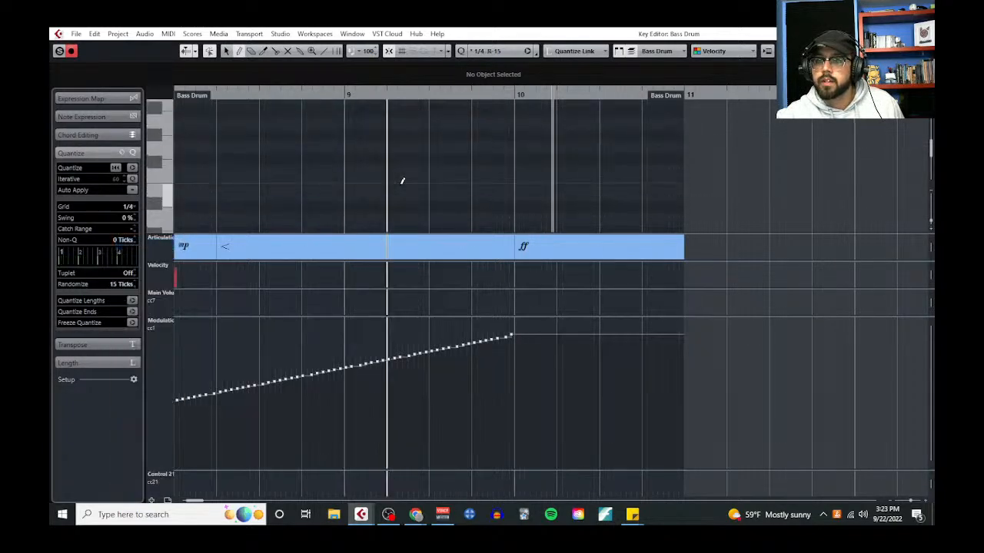
{"action": "left_click", "coordinate": [536, 161]}
Shrink the Modulation lane to enlarge the note area and fit both the C#3 roll and the C2 hit in view
{"action": "scroll", "coordinate": [510, 202], "scroll_direction": "down", "scroll_amount": 2}
{"action": "scroll", "coordinate": [464, 195], "scroll_direction": "up", "scroll_amount": 1}
{"action": "scroll", "coordinate": [378, 176], "scroll_direction": "up", "scroll_amount": 3}
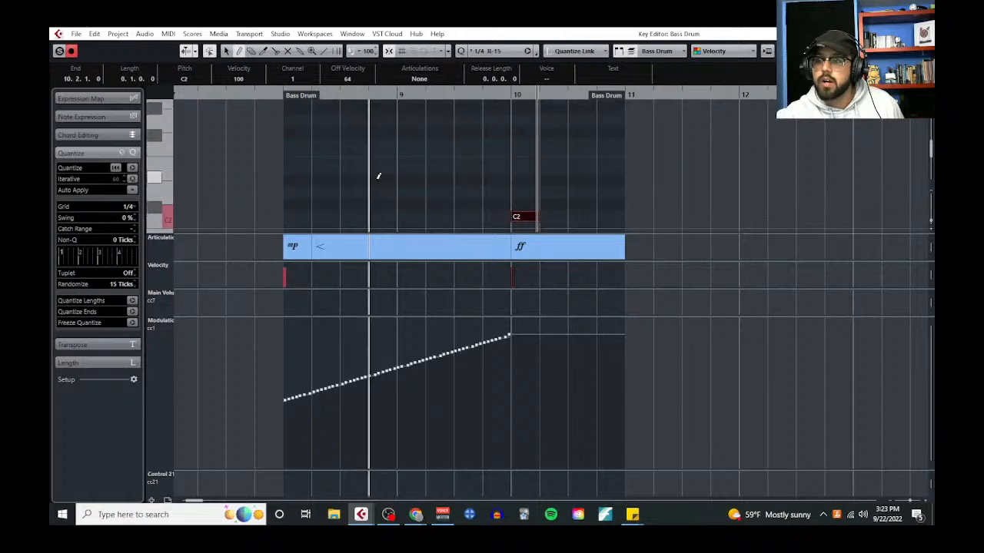
{"action": "left_click_drag", "start_coordinate": [373, 343], "coordinate": [379, 461]}
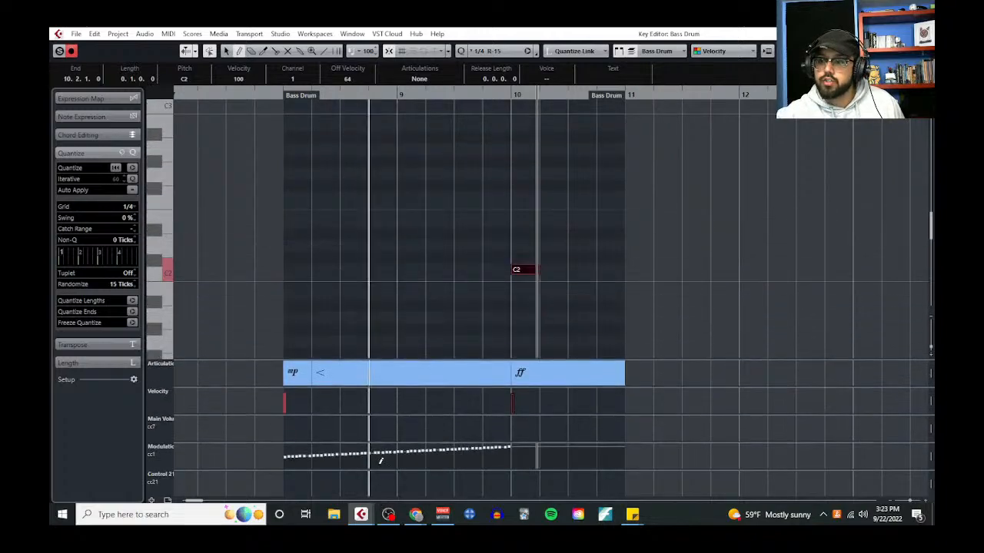
{"action": "scroll", "coordinate": [387, 279], "scroll_direction": "up", "scroll_amount": 2}
{"action": "scroll", "coordinate": [386, 279], "scroll_direction": "down", "scroll_amount": 1}
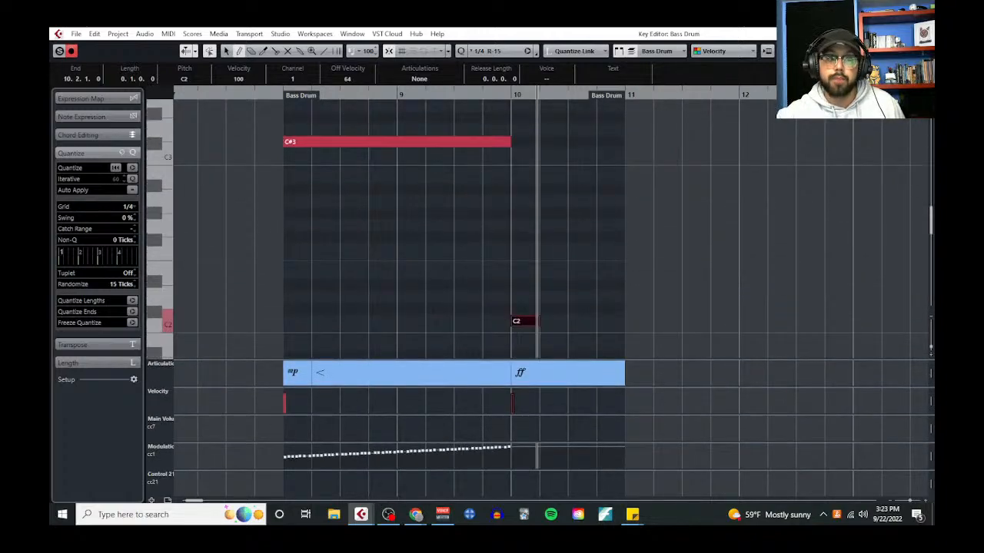
Bring up the bass drum uses notes, move them aside, and play the build from bar 8 through the hit at bar 10
{"action": "left_click_drag", "start_coordinate": [51, 115], "coordinate": [498, 107]}
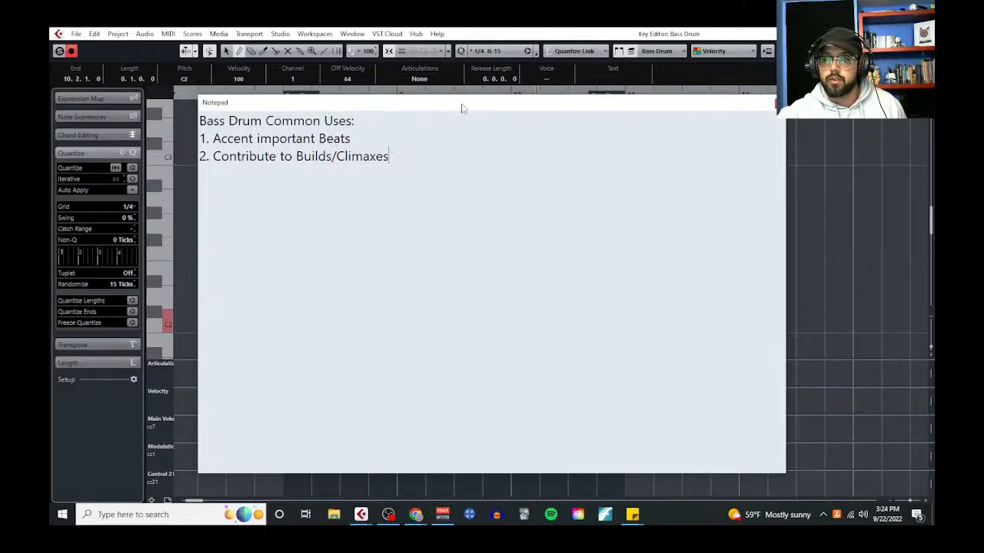
{"action": "left_click_drag", "start_coordinate": [518, 110], "coordinate": [49, 173]}
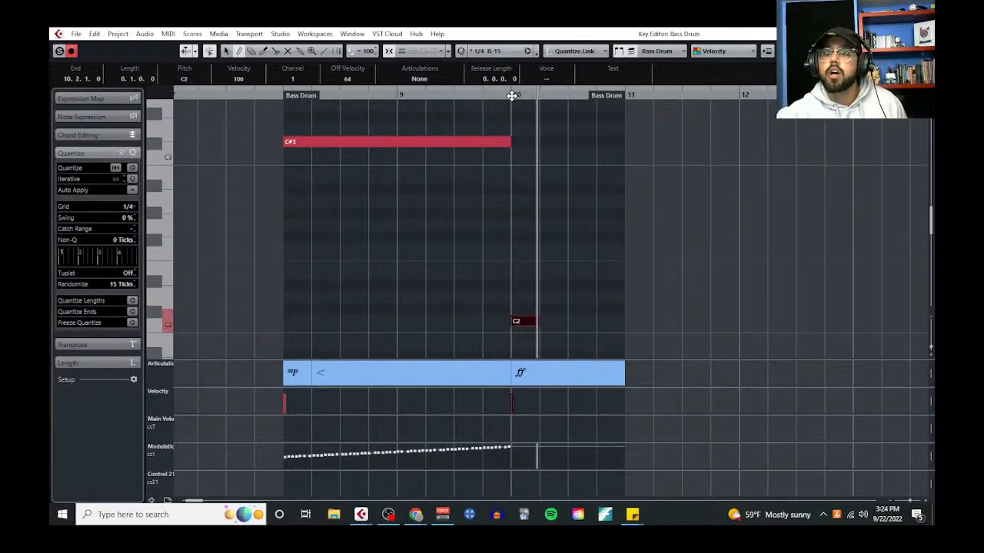
{"action": "left_click", "coordinate": [280, 94]}
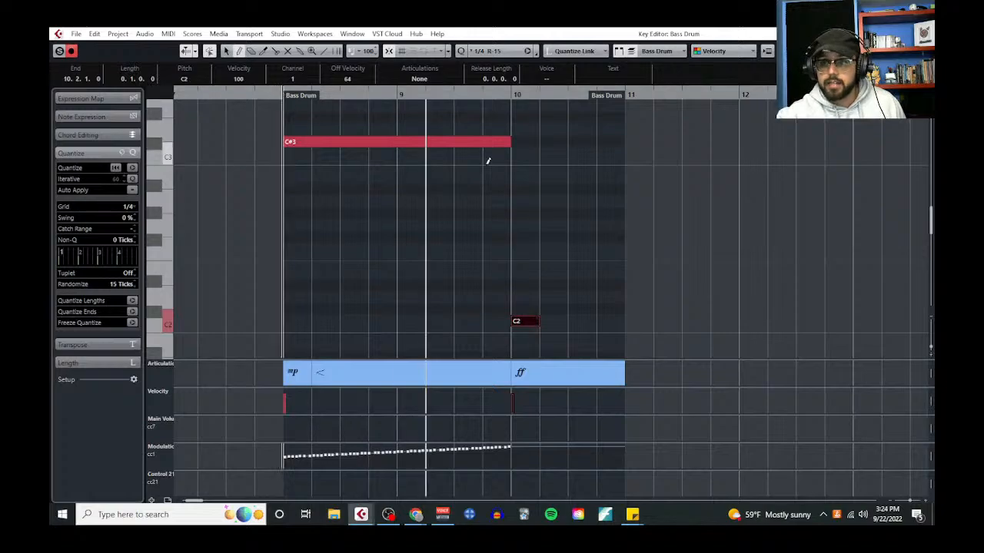
{"action": "key", "text": "space"}
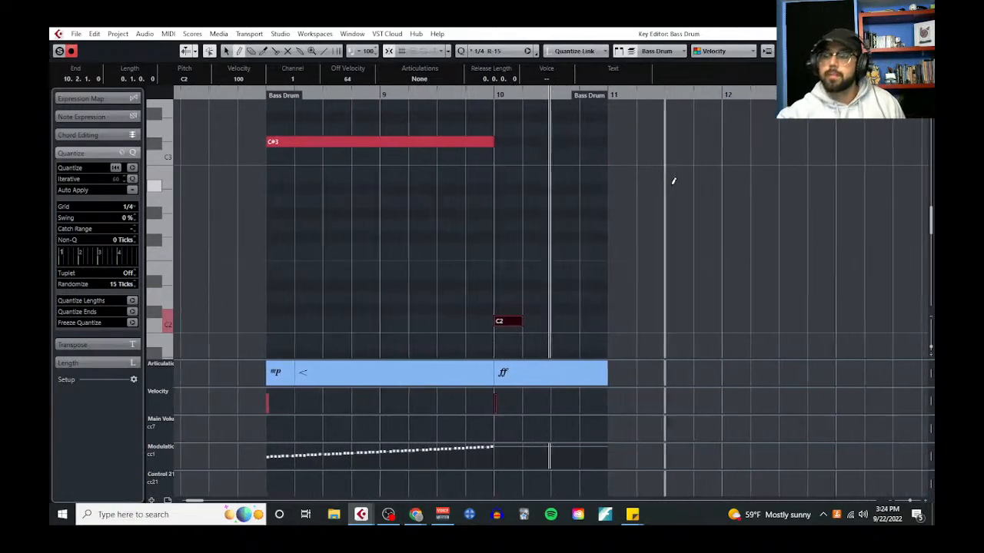
Close the Key Editor, bring up the bass drum uses notes over the project, and move them aside again
{"action": "right_click", "coordinate": [673, 181]}
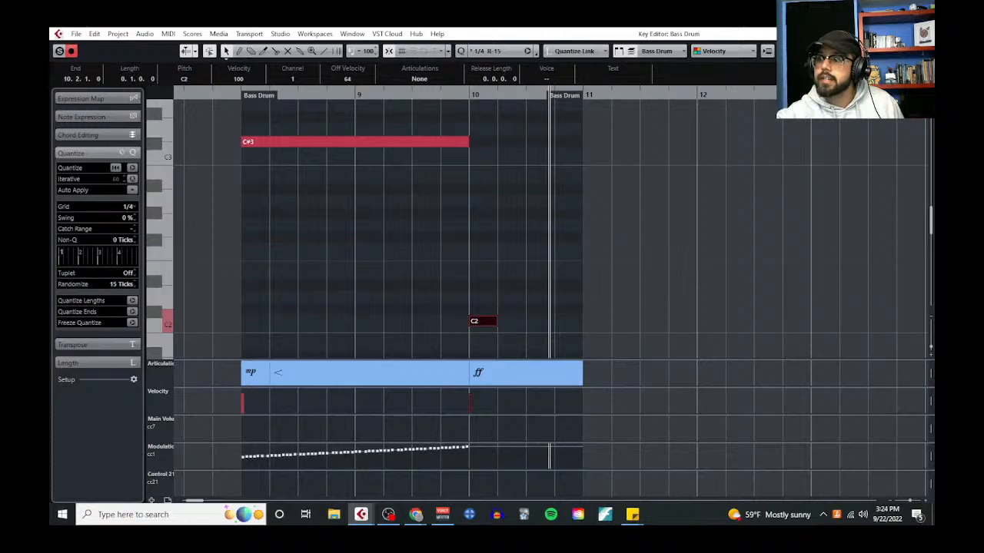
{"action": "left_click", "coordinate": [923, 34]}
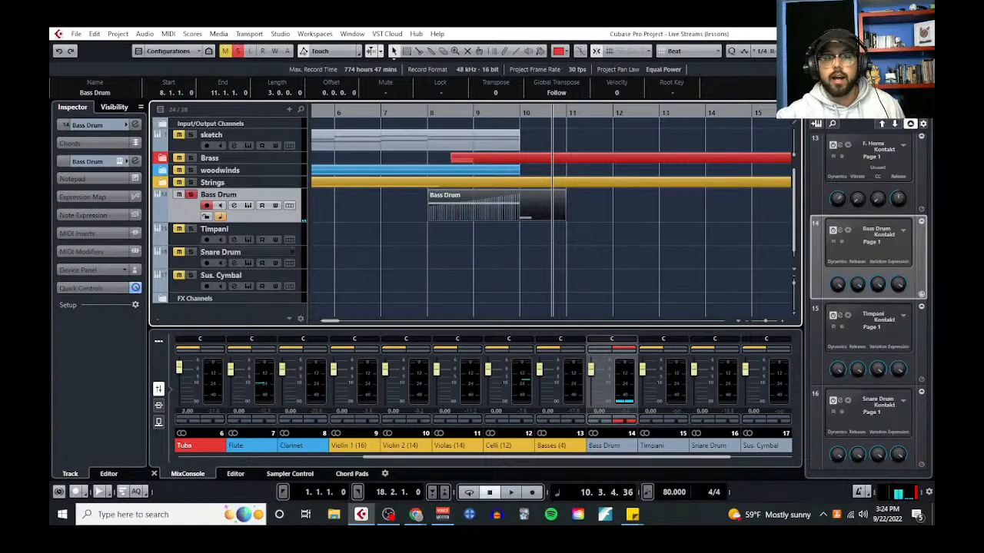
{"action": "left_click_drag", "start_coordinate": [51, 140], "coordinate": [686, 132]}
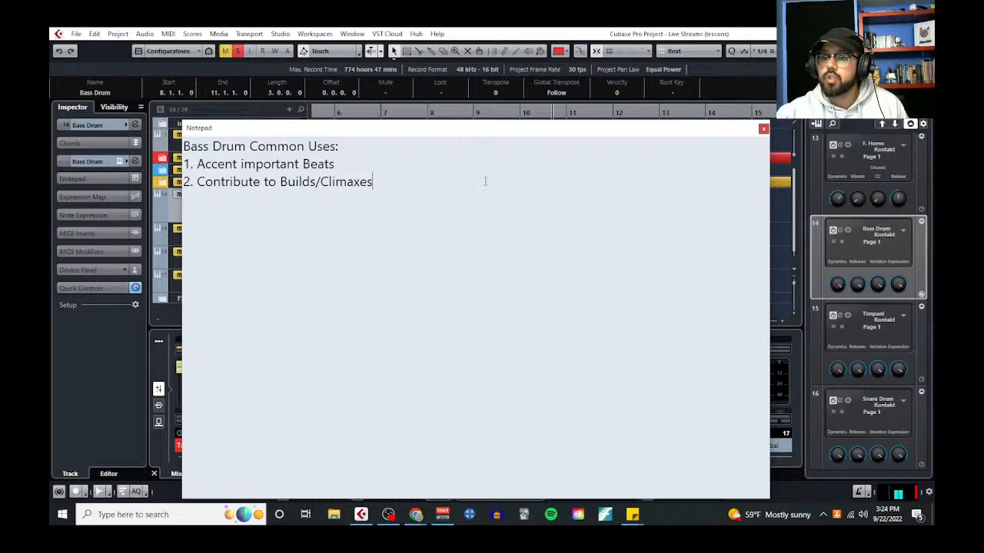
{"action": "left_click_drag", "start_coordinate": [493, 132], "coordinate": [0, 103]}
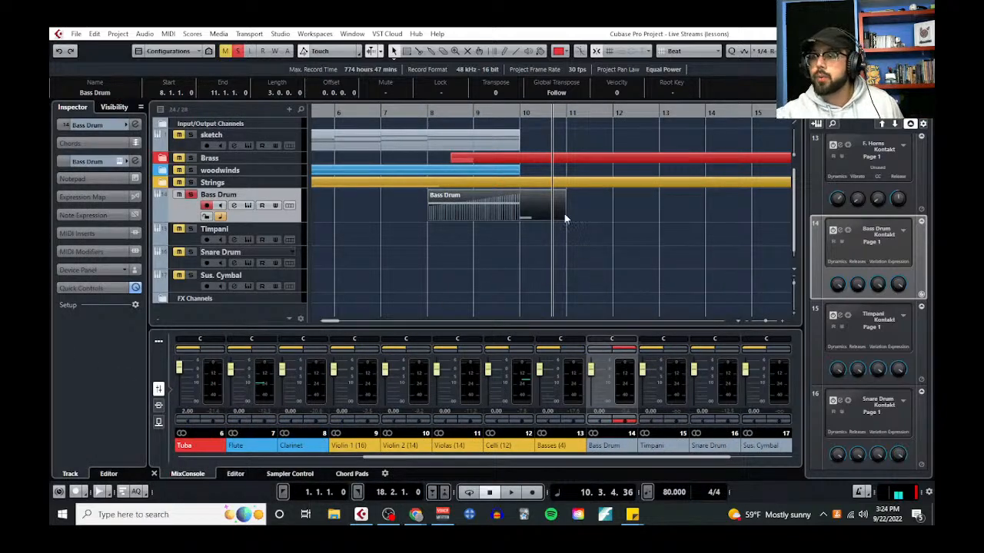
Turn off the Bass Drum solo and play the build and the bar 10 hit with the full arrangement
{"action": "scroll", "coordinate": [565, 218], "scroll_direction": "down", "scroll_amount": 2}
{"action": "scroll", "coordinate": [523, 229], "scroll_direction": "up", "scroll_amount": 2}
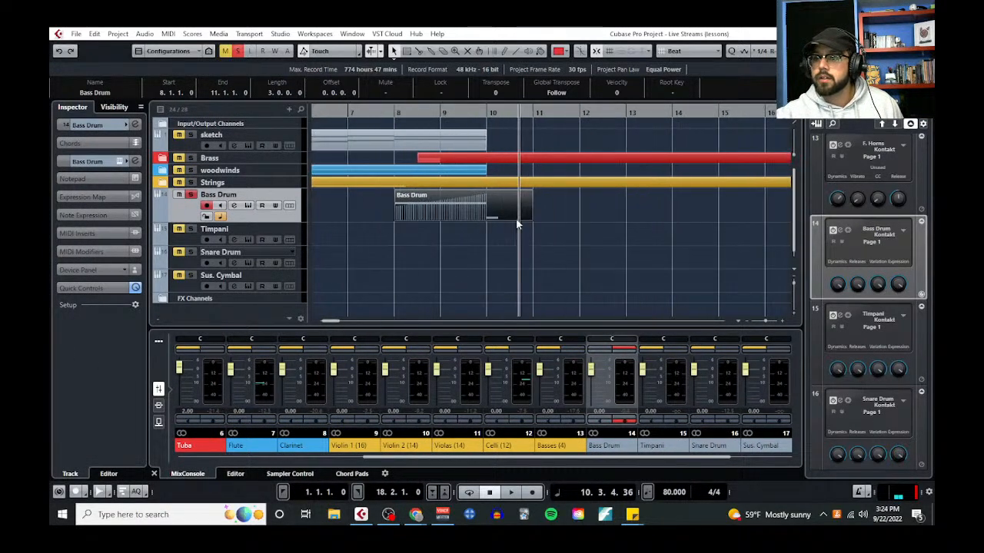
{"action": "left_click", "coordinate": [476, 131]}
{"action": "key", "text": "space"}
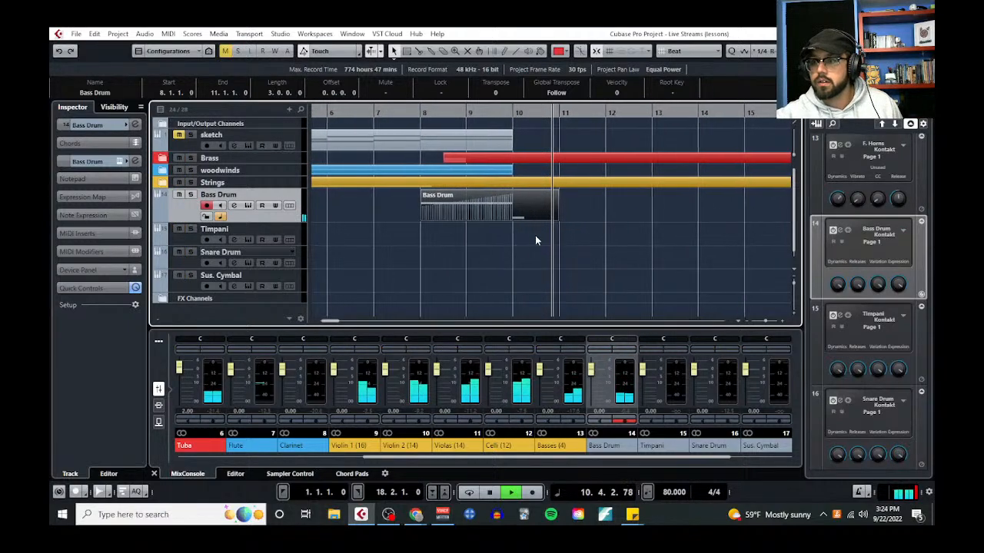
{"action": "scroll", "coordinate": [572, 232], "scroll_direction": "down", "scroll_amount": 1}
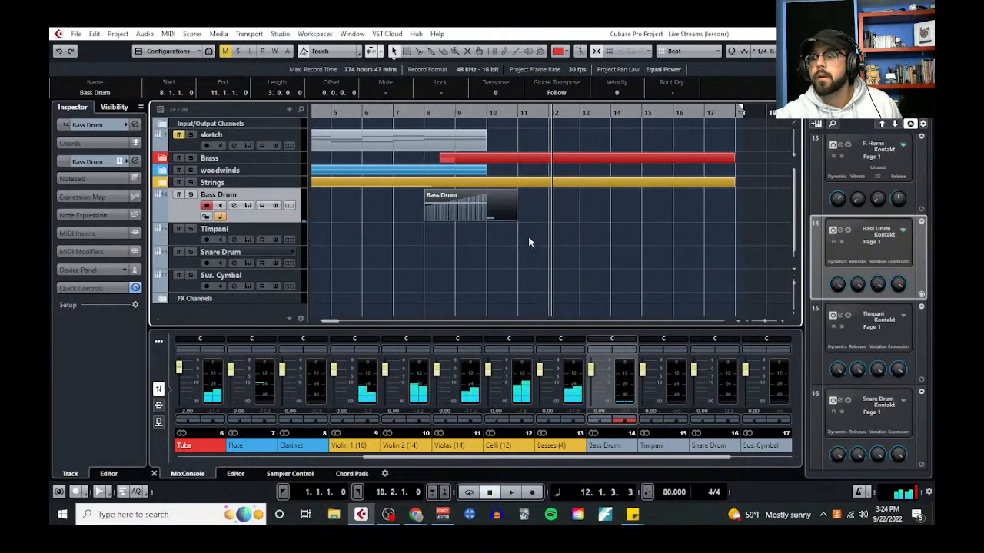
Extend the Bass Drum part's end to 13.3.1.0 and open it in the Key Editor
{"action": "scroll", "coordinate": [529, 242], "scroll_direction": "up", "scroll_amount": 1}
{"action": "left_click_drag", "start_coordinate": [513, 218], "coordinate": [620, 219]}
{"action": "left_click", "coordinate": [168, 34]}
{"action": "left_click", "coordinate": [188, 48]}
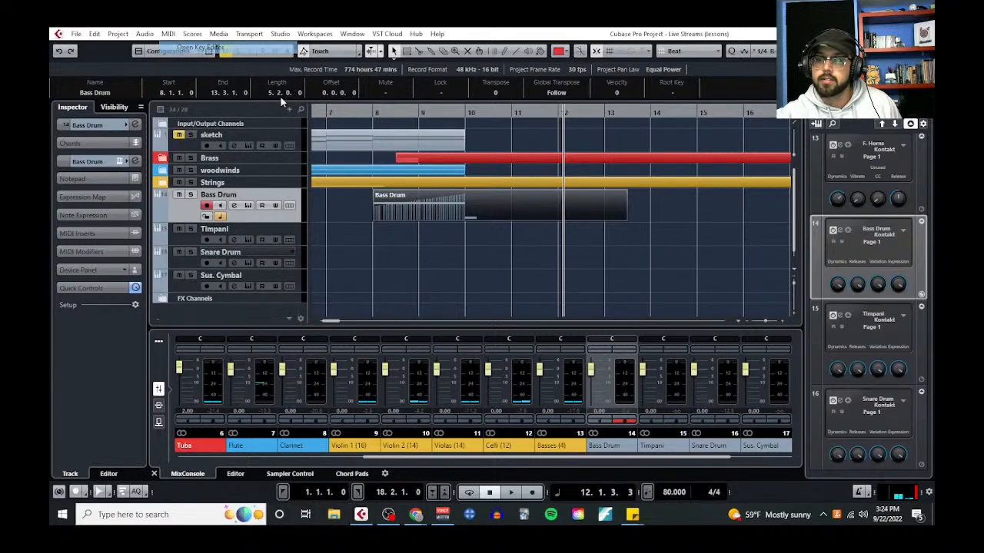
Draw C2 hits on the downbeats of bars 11 and 12, and lengthen all three hits to two beats
{"action": "right_click", "coordinate": [549, 304]}
{"action": "left_click", "coordinate": [564, 304]}
{"action": "left_click", "coordinate": [533, 320]}
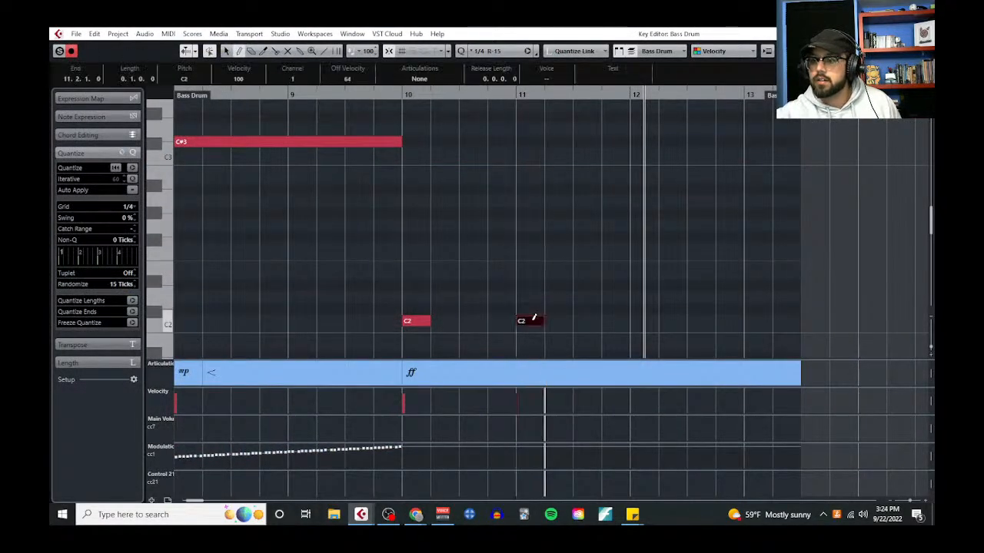
{"action": "left_click", "coordinate": [645, 320]}
{"action": "mouse_move", "coordinate": [424, 296]}
{"action": "left_mouse_down"}
{"action": "mouse_move", "coordinate": [689, 345]}
{"action": "mouse_move", "coordinate": [688, 332]}
{"action": "left_mouse_up"}
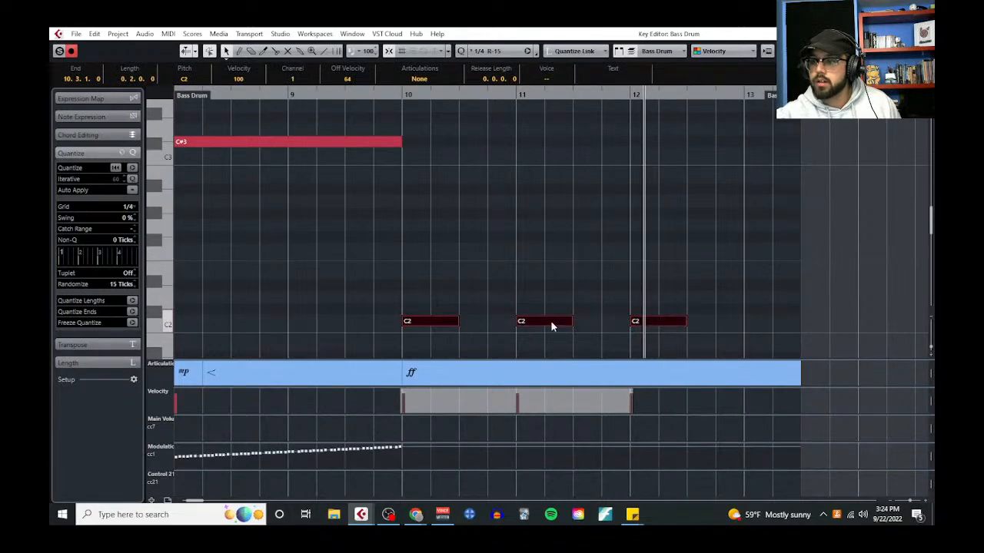
{"action": "left_click", "coordinate": [551, 322]}
Play the passage from just before bar 10 through the bar 12 hit, and close the Key Editor
{"action": "left_click", "coordinate": [387, 96]}
{"action": "key", "text": "space"}
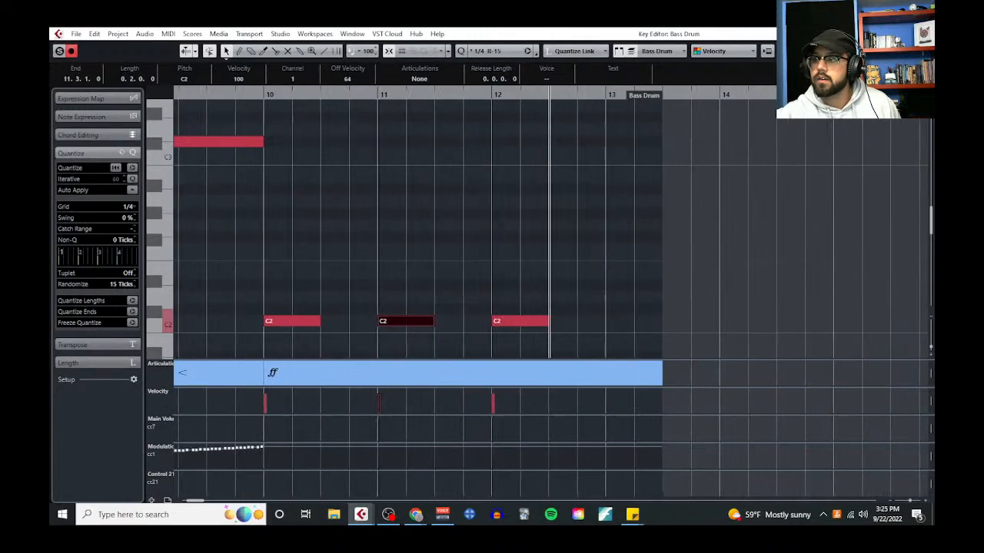
{"action": "key", "text": "space"}
{"action": "key", "text": "Return"}
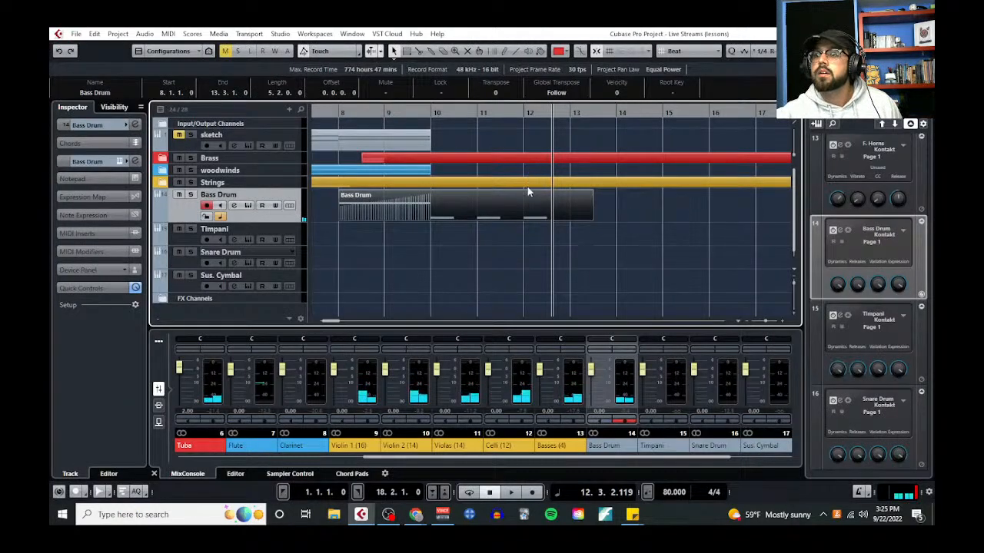
Delete the C2 hit on the downbeat of bar 12 from the Bass Drum part, and bring the bass drum uses notes back up
{"action": "left_click", "coordinate": [168, 34]}
{"action": "left_click", "coordinate": [185, 46]}
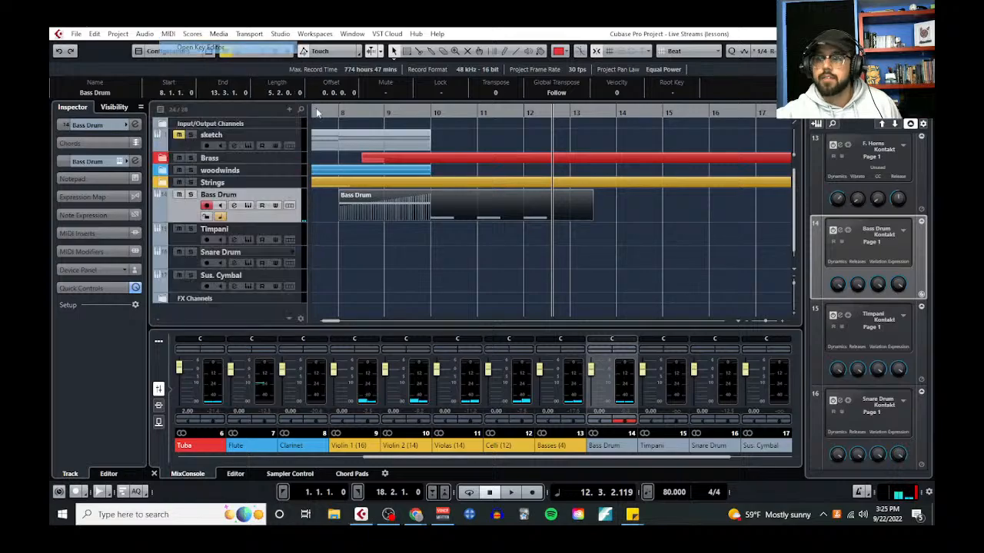
{"action": "left_click_drag", "start_coordinate": [621, 274], "coordinate": [665, 331]}
{"action": "key", "text": "Delete"}
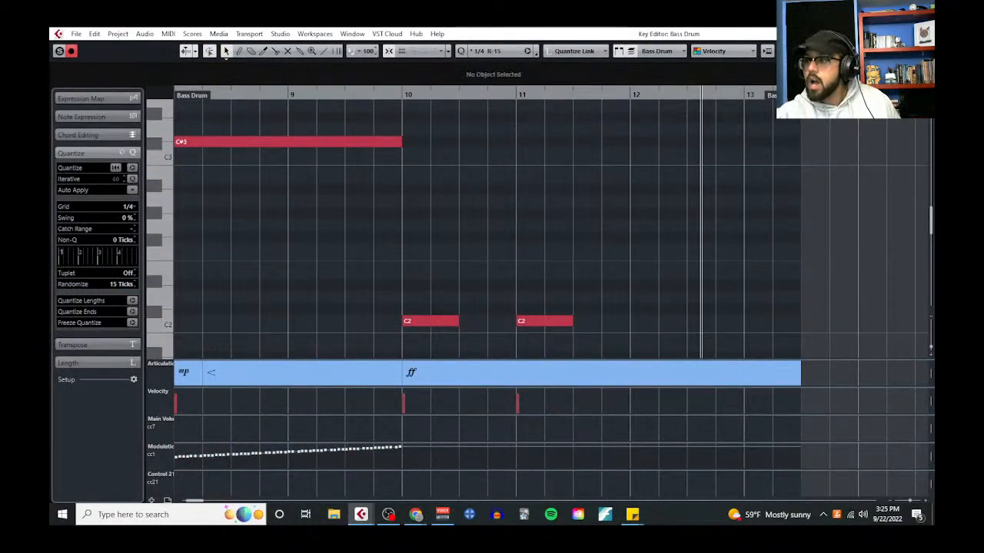
{"action": "key", "text": "Return"}
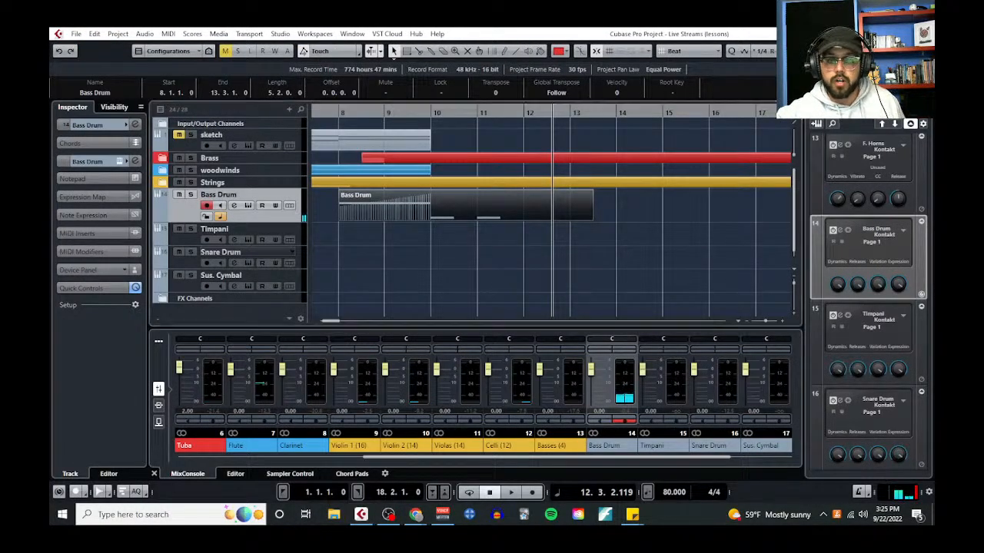
{"action": "left_click_drag", "start_coordinate": [50, 127], "coordinate": [401, 79]}
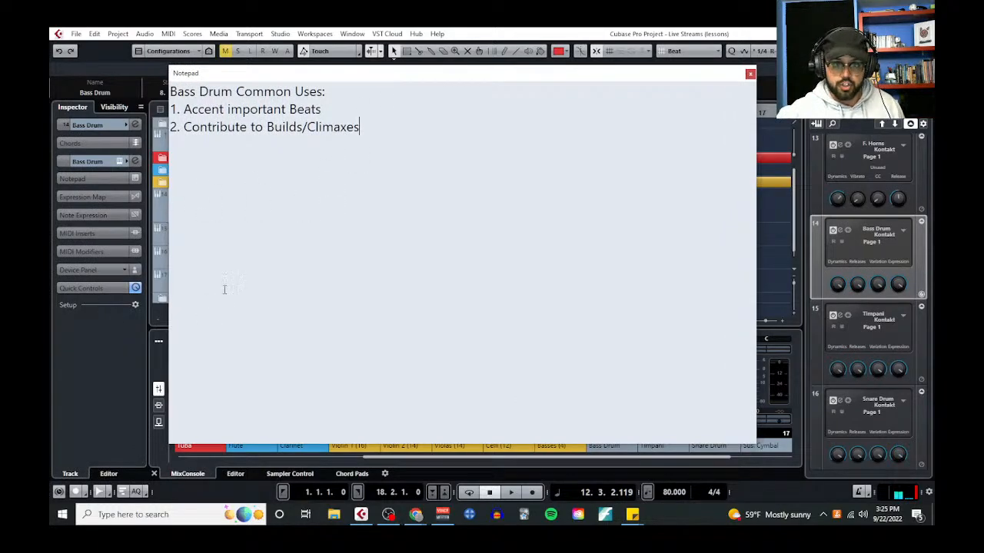
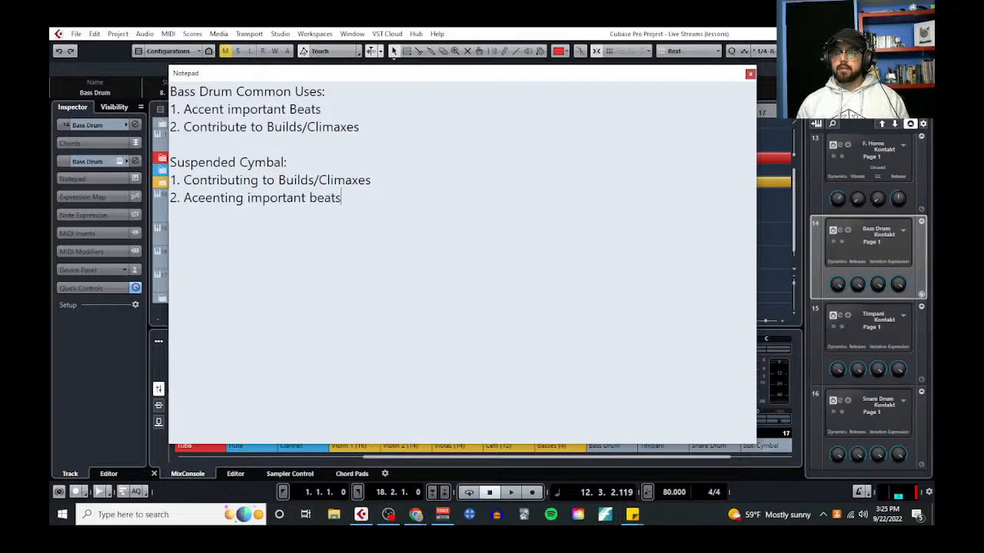
Move the notes window out of view and place the Sus. Cymbal track directly below the Bass Drum track
{"action": "left_click_drag", "start_coordinate": [439, 74], "coordinate": [50, 132]}
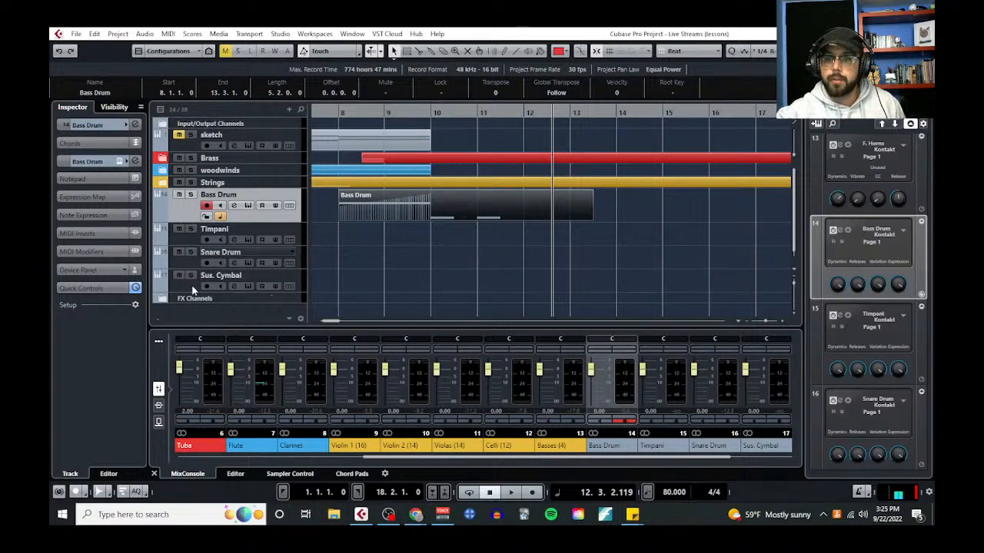
{"action": "left_click_drag", "start_coordinate": [192, 289], "coordinate": [198, 225]}
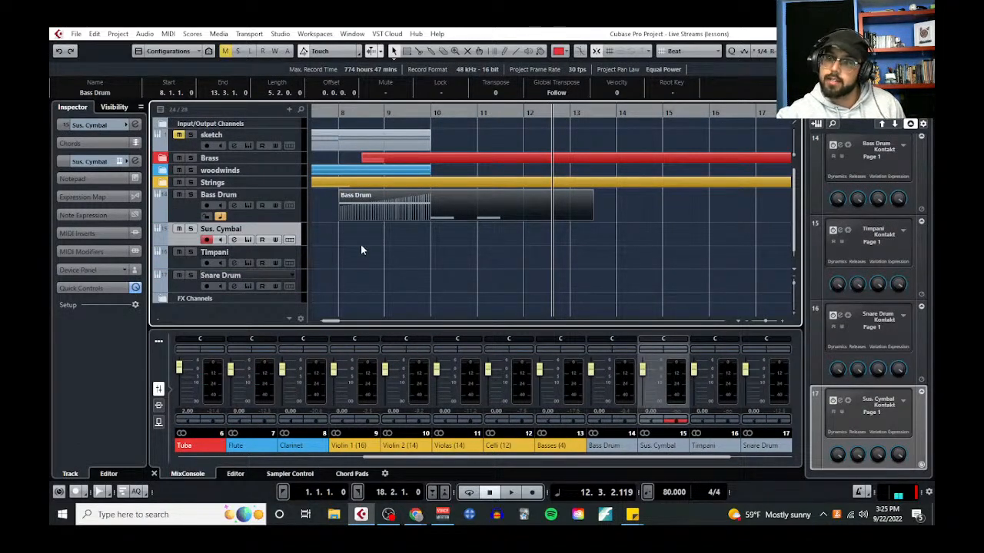
Draw an empty part on the Sus. Cymbal track from 8.1.1.0 to 13.3.1.0
{"action": "right_click", "coordinate": [343, 245]}
{"action": "left_click", "coordinate": [471, 239]}
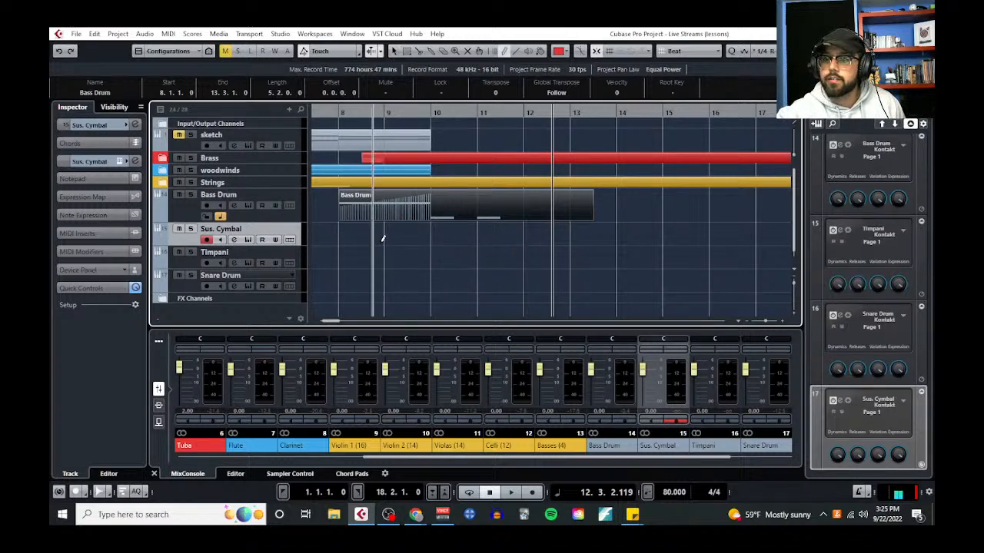
{"action": "left_click_drag", "start_coordinate": [345, 232], "coordinate": [592, 232]}
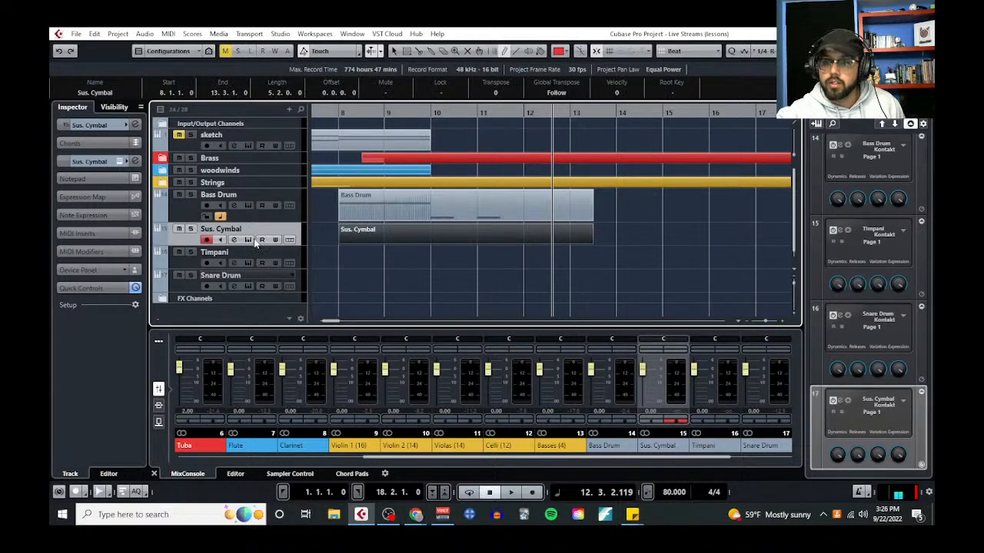
Examine the articulation key assignments of the Cymbal Med patch in the Sus. Cymbal track's Kontakt instrument, and close it
{"action": "left_click", "coordinate": [248, 240]}
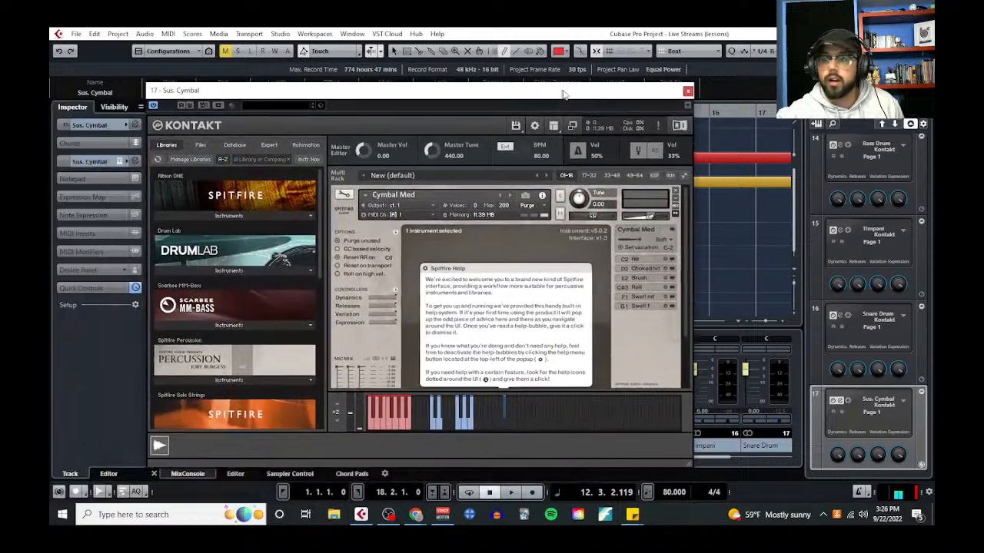
{"action": "left_click", "coordinate": [564, 276]}
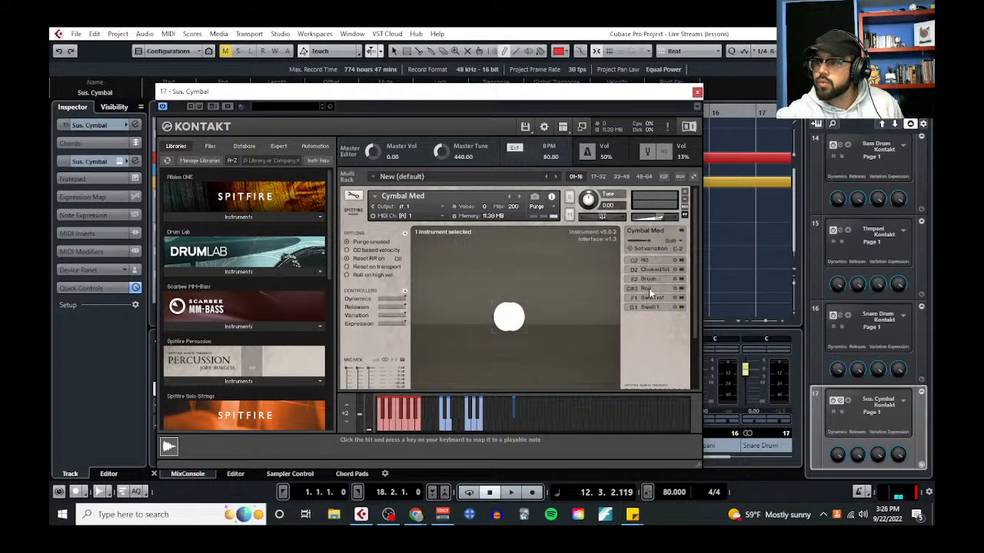
{"action": "left_click", "coordinate": [697, 92]}
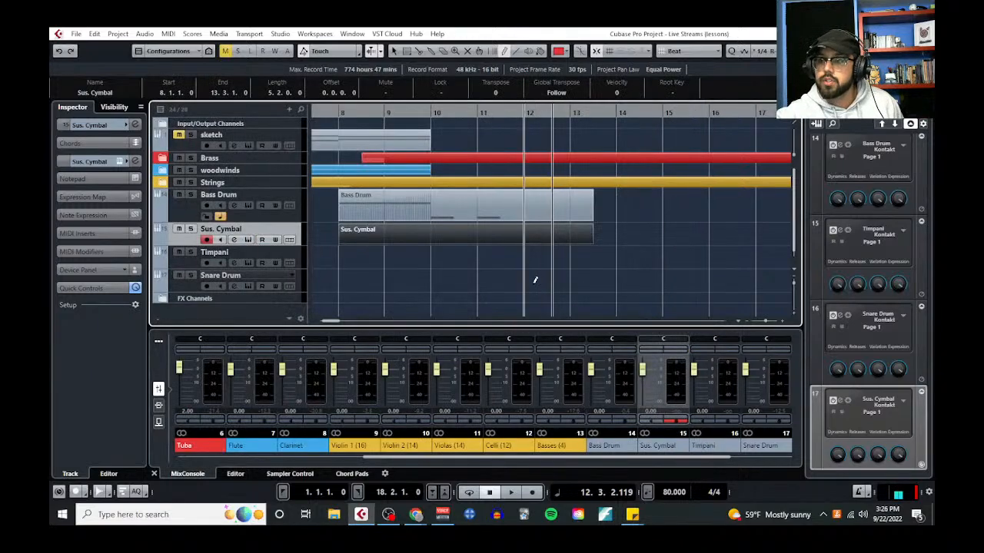
Delete the empty Sus. Cymbal part and paste a copy of the Bass Drum part at bar 8 on that track
{"action": "left_click", "coordinate": [519, 243]}
{"action": "key", "text": "Delete"}
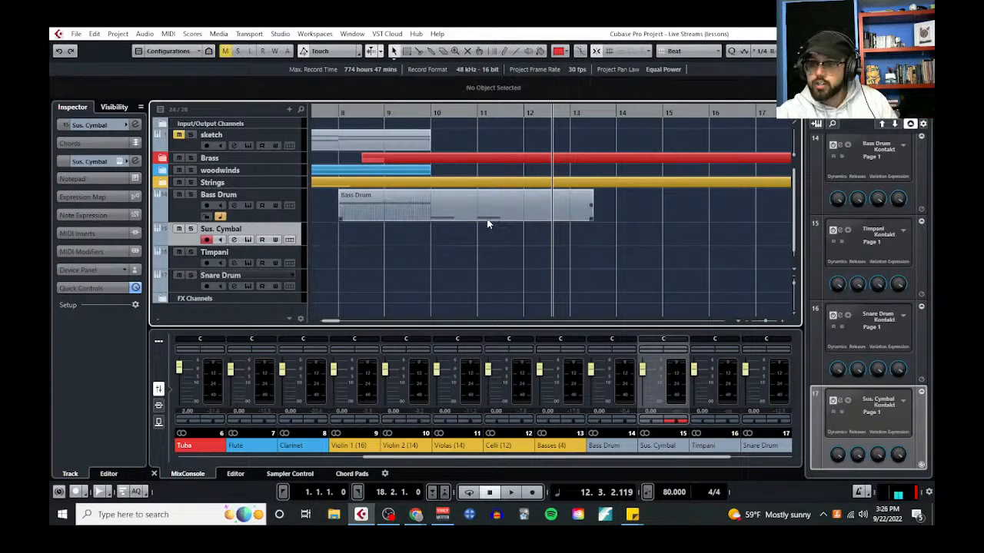
{"action": "left_click", "coordinate": [488, 219]}
{"action": "key", "text": "Delete"}
{"action": "key", "text": "ctrl+z"}
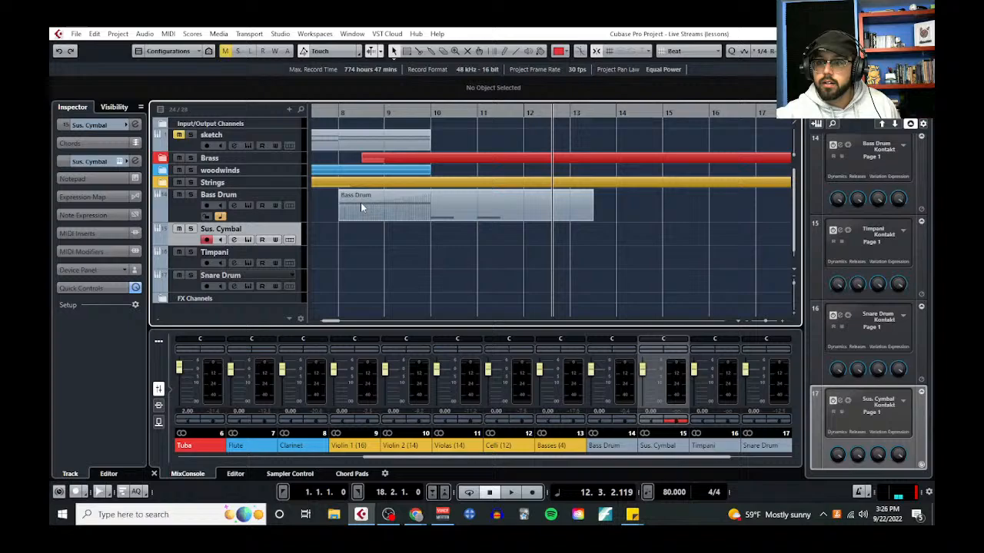
{"action": "left_click", "coordinate": [339, 113]}
{"action": "key", "text": "ctrl+v"}
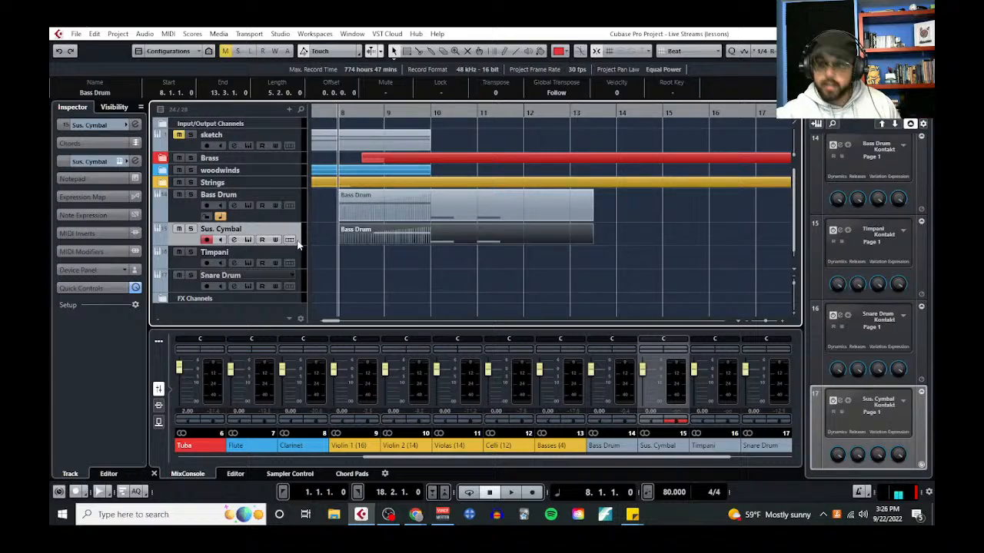
Play the passage from bar 8 and solo the Bass Drum and Sus. Cymbal tracks
{"action": "left_click", "coordinate": [393, 276]}
{"action": "key", "text": "space"}
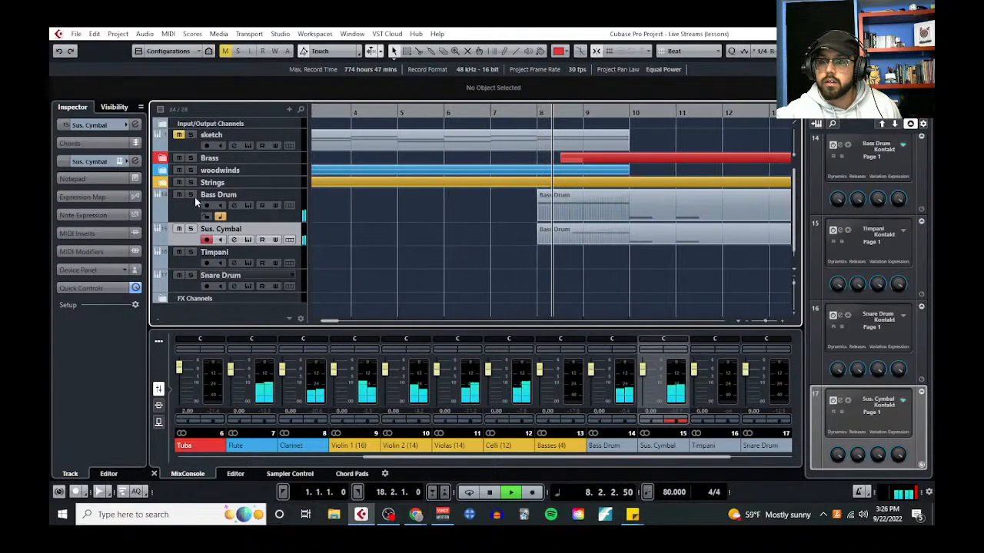
{"action": "left_click", "coordinate": [191, 195]}
{"action": "left_click", "coordinate": [191, 229]}
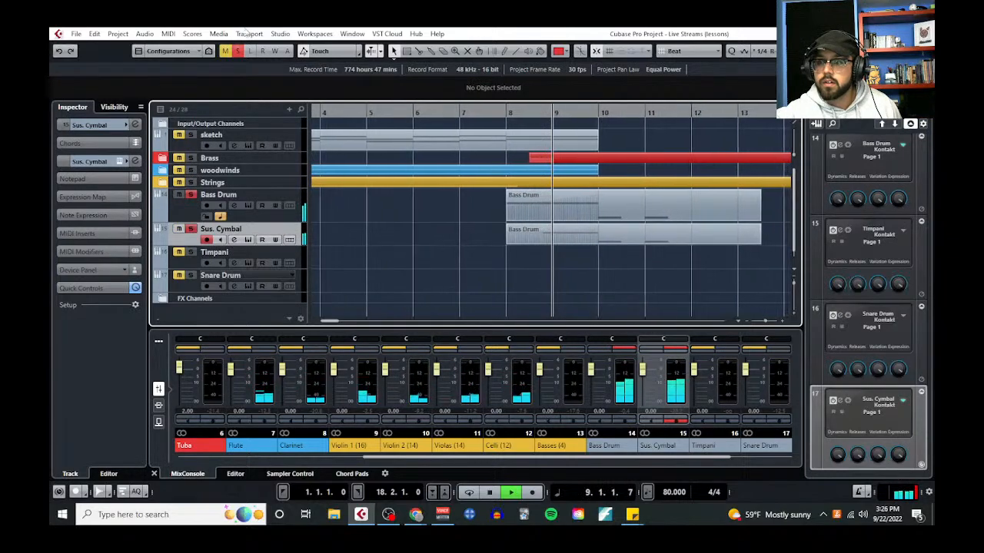
In the Key Editor's Dynamics Mapping, turn off Change Velocities and send volume with CC 11 (Expression), and close the editor
{"action": "left_click", "coordinate": [169, 34]}
{"action": "left_click", "coordinate": [183, 47]}
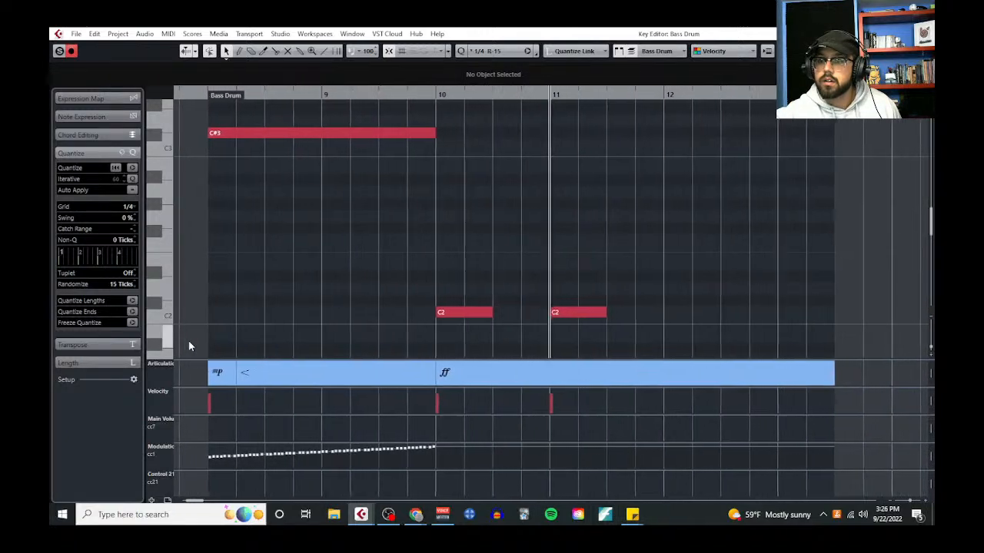
{"action": "left_click", "coordinate": [191, 361]}
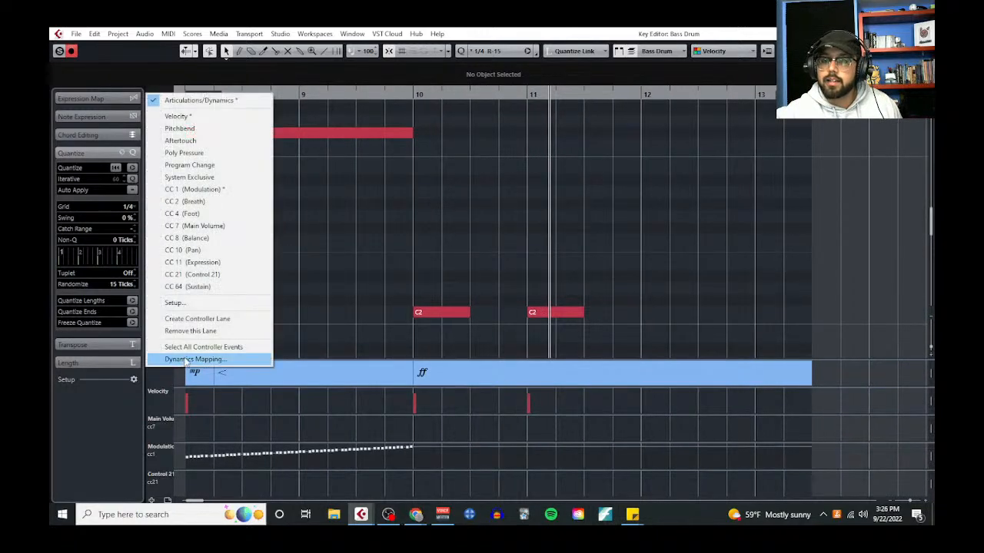
{"action": "left_click", "coordinate": [187, 361]}
{"action": "left_click", "coordinate": [419, 334]}
{"action": "left_click", "coordinate": [421, 320]}
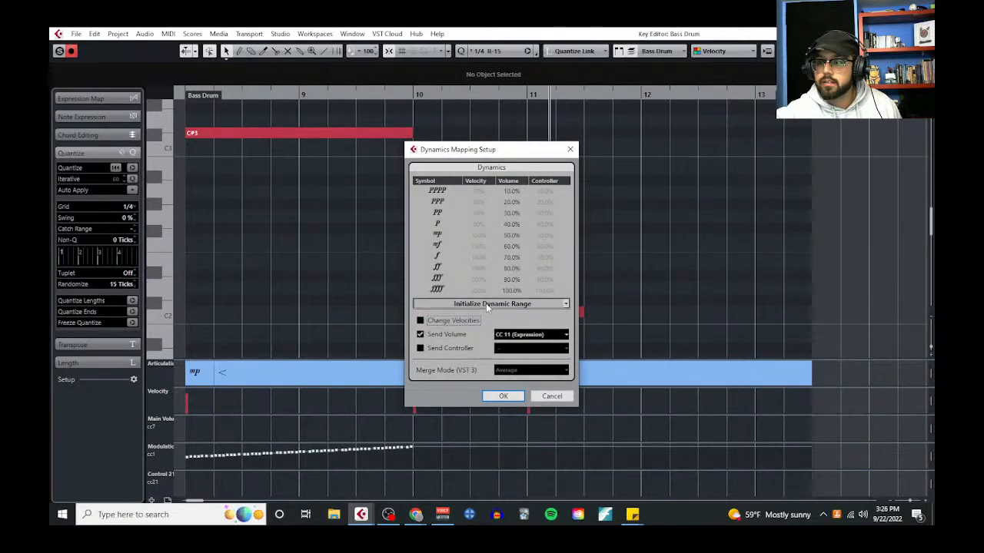
{"action": "left_click", "coordinate": [504, 396]}
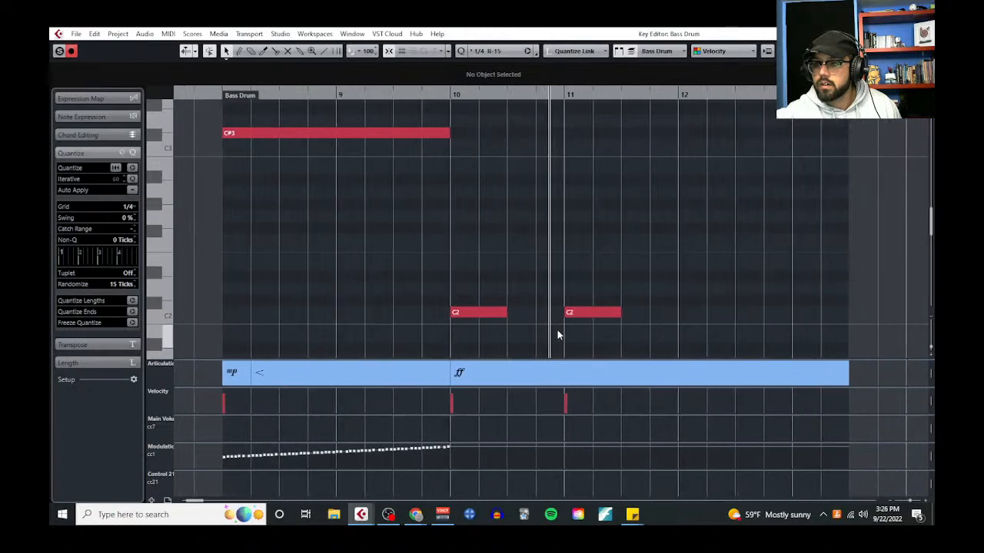
{"action": "left_click", "coordinate": [923, 34]}
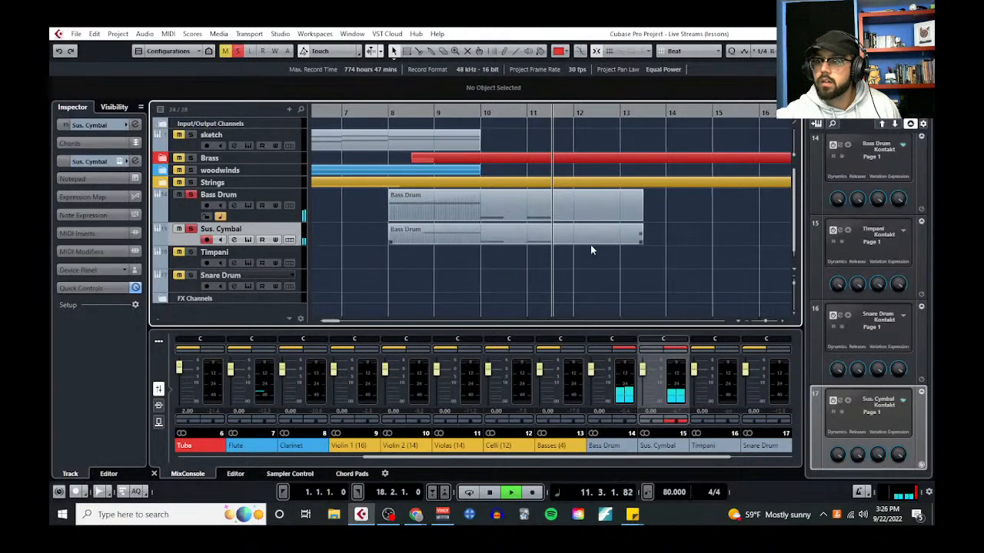
Unsolo the Bass Drum and Sus. Cymbal tracks, and play the full arrangement from bar 7 into bar 11
{"action": "key", "text": "space"}
{"action": "scroll", "coordinate": [533, 267], "scroll_direction": "down", "scroll_amount": 1}
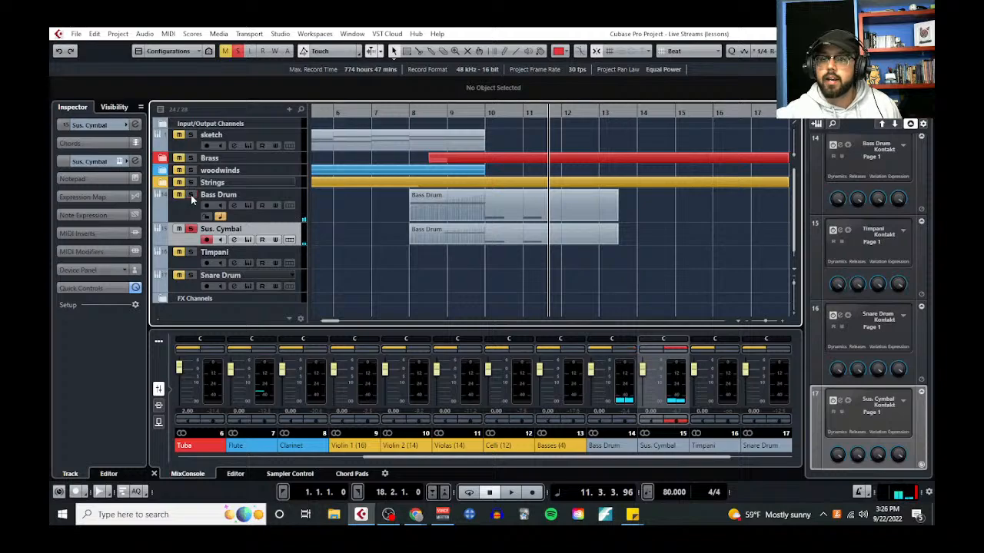
{"action": "left_click", "coordinate": [192, 233]}
{"action": "left_click", "coordinate": [380, 115]}
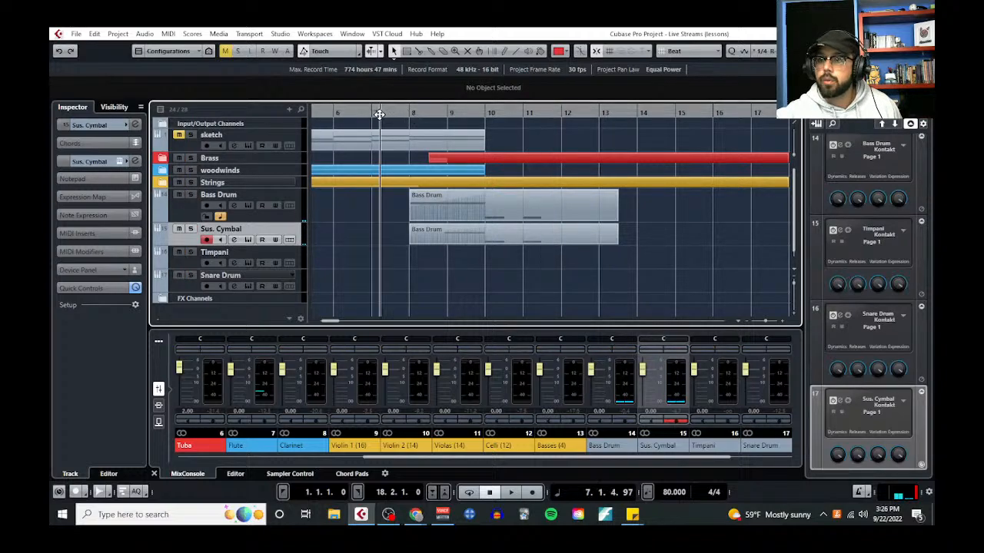
{"action": "key", "text": "space"}
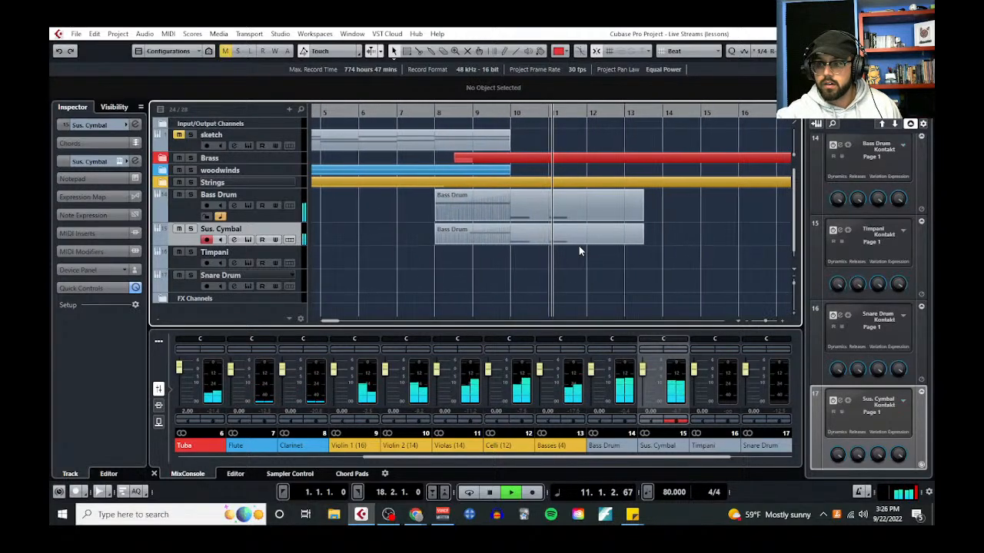
{"action": "key", "text": "space"}
Open the Sus. Cymbal part in the Key Editor and shorten its C#3 roll to start at bar 9
{"action": "left_click", "coordinate": [519, 237]}
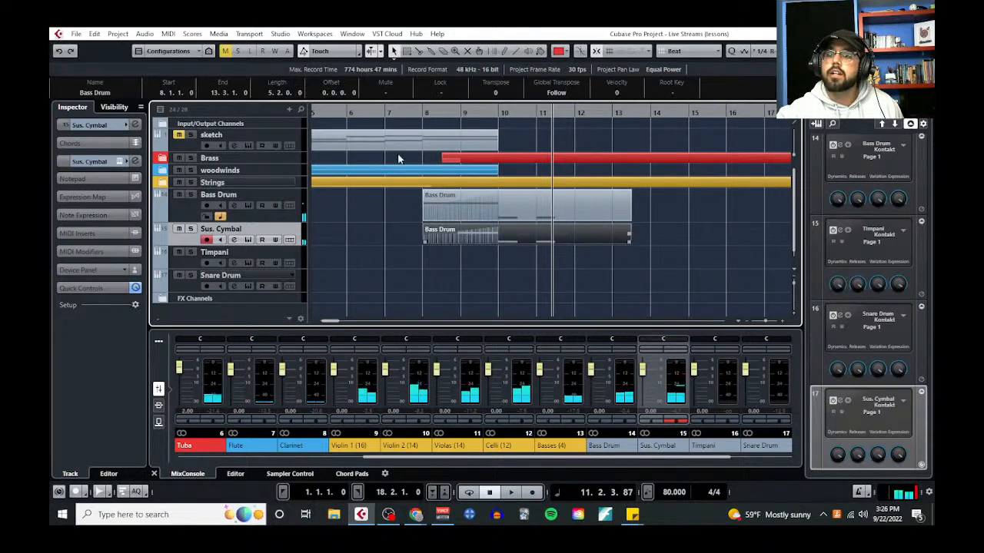
{"action": "left_click", "coordinate": [167, 34]}
{"action": "left_click", "coordinate": [188, 47]}
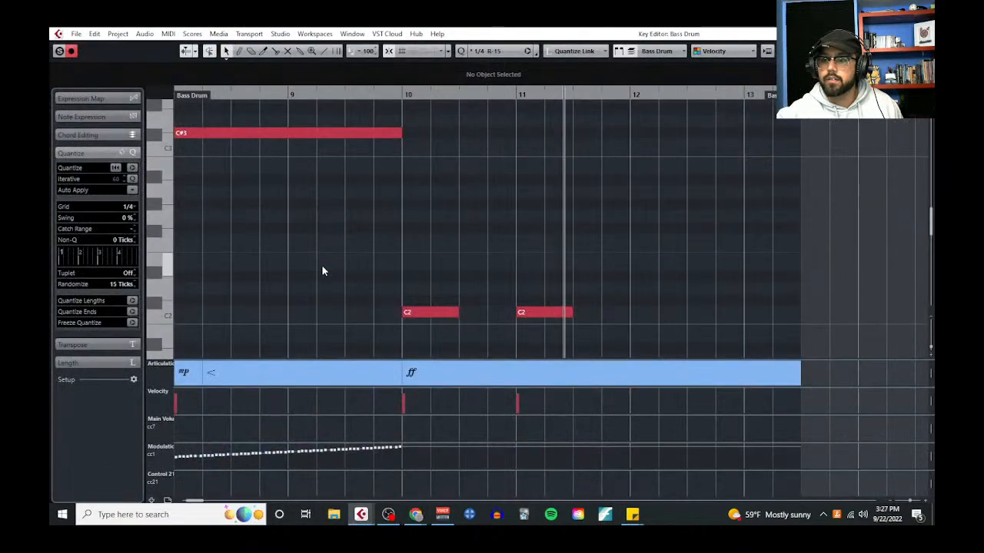
{"action": "left_click_drag", "start_coordinate": [278, 134], "coordinate": [367, 135]}
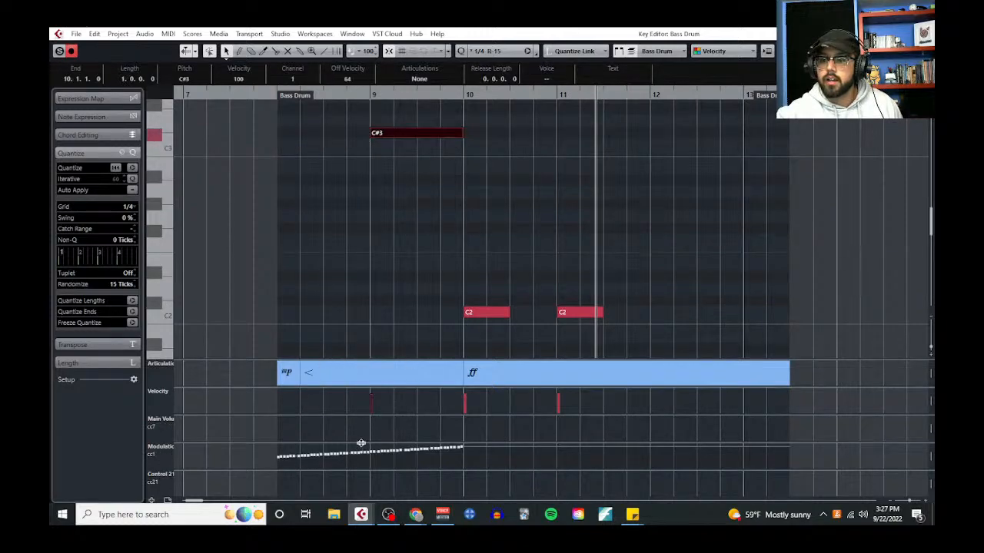
Enlarge the Modulation lane and tilt the ramp so that it rises from 0 at bar 8
{"action": "left_click_drag", "start_coordinate": [361, 444], "coordinate": [364, 336]}
{"action": "left_click_drag", "start_coordinate": [262, 353], "coordinate": [468, 458]}
{"action": "left_click_drag", "start_coordinate": [276, 344], "coordinate": [285, 379]}
Start the mp marking on beat 4 of bar 8 and the crescendo at bar 9, and play the part from bar 8
{"action": "left_click_drag", "start_coordinate": [299, 273], "coordinate": [367, 270]}
{"action": "left_click_drag", "start_coordinate": [300, 272], "coordinate": [397, 259]}
{"action": "left_click", "coordinate": [325, 95]}
{"action": "key", "text": "space"}
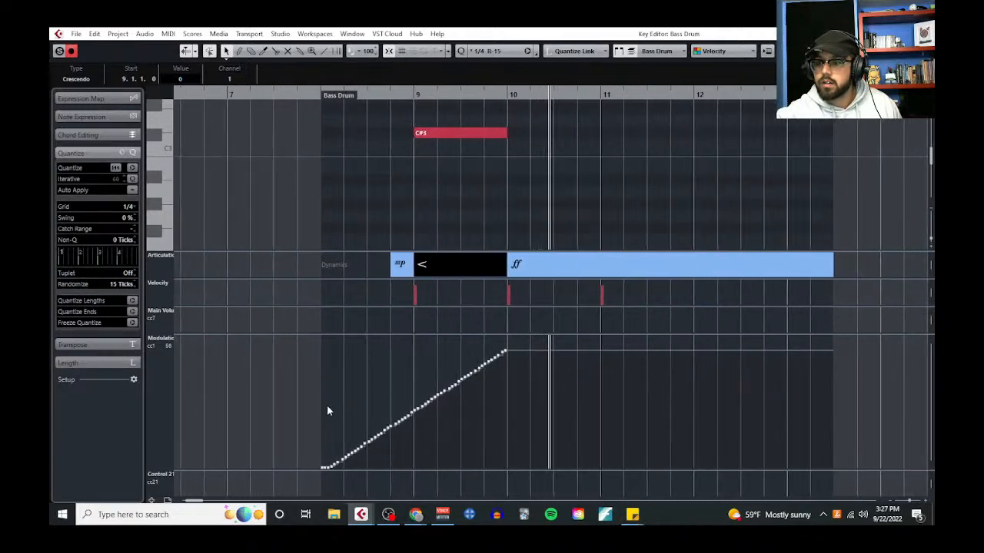
Delete the modulation points before bar 9, tilt the remaining ramp to start at 24, and slightly lower its peak
{"action": "left_click_drag", "start_coordinate": [323, 401], "coordinate": [399, 482]}
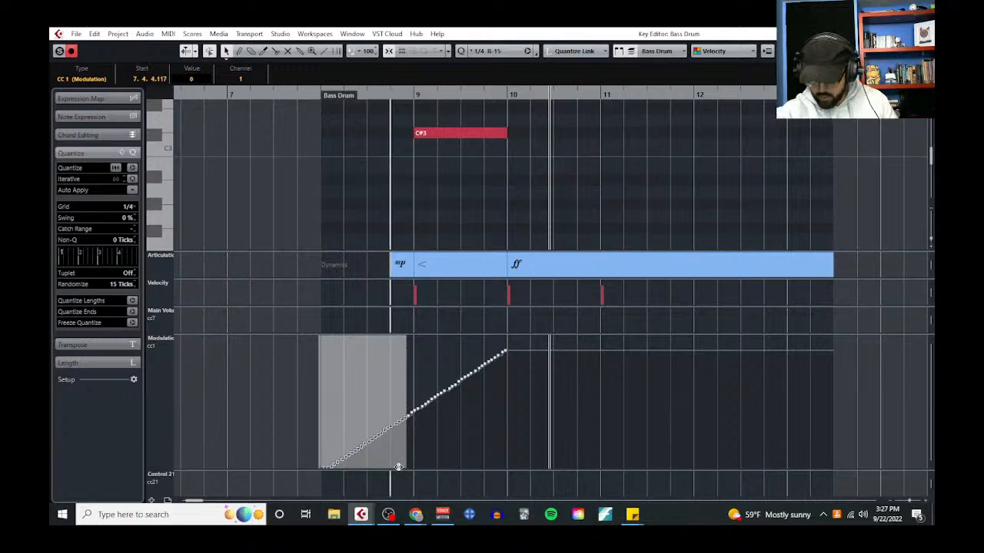
{"action": "left_click", "coordinate": [398, 466]}
{"action": "left_click_drag", "start_coordinate": [397, 345], "coordinate": [509, 461]}
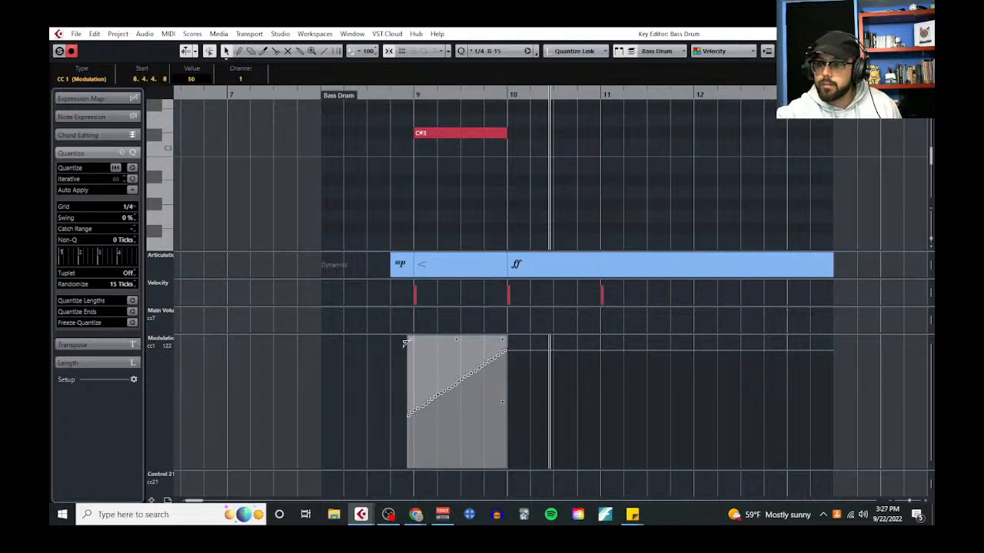
{"action": "left_click_drag", "start_coordinate": [403, 341], "coordinate": [398, 355]}
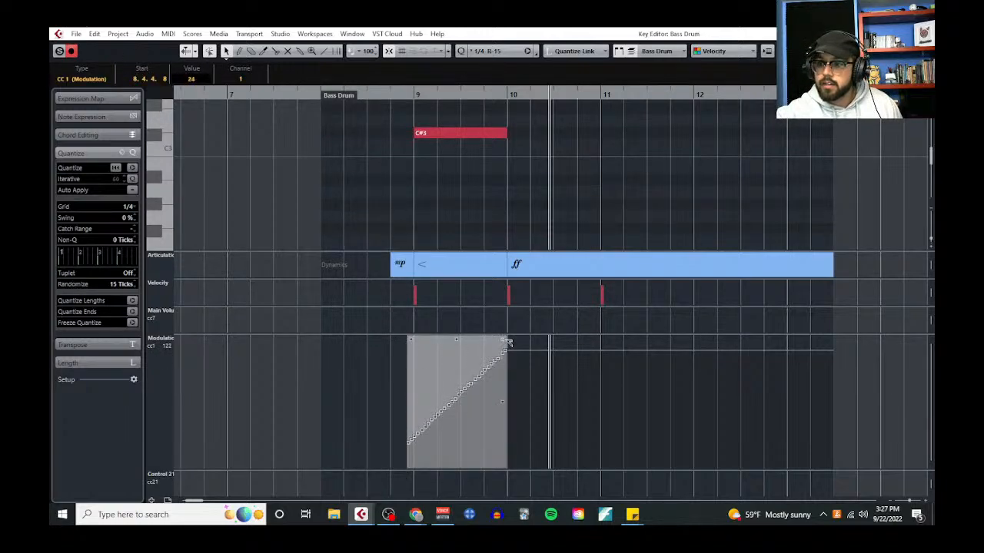
{"action": "left_click_drag", "start_coordinate": [507, 342], "coordinate": [507, 350]}
Play the revised cymbal swell from just before bar 9 through bar 12 and close the Key Editor
{"action": "left_click", "coordinate": [387, 95]}
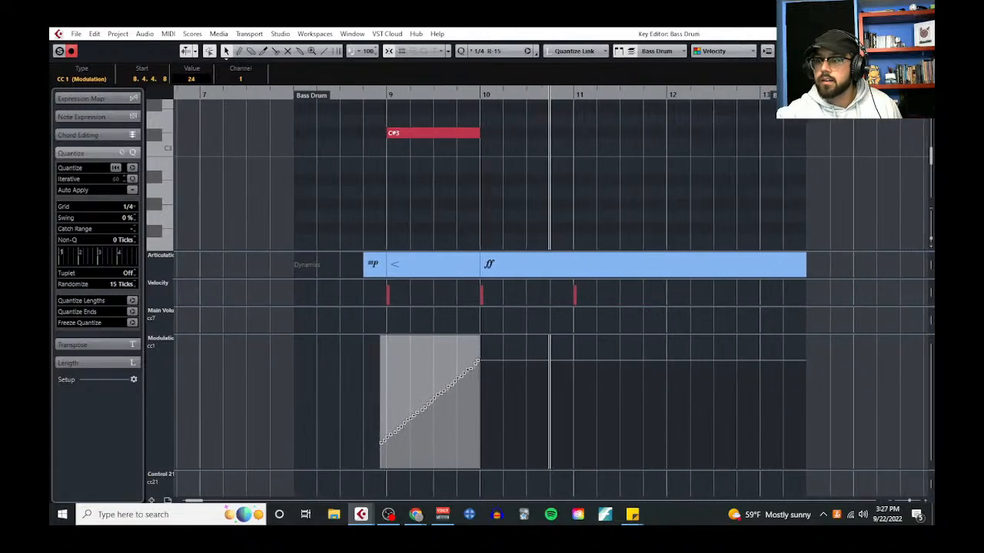
{"action": "left_click", "coordinate": [923, 34]}
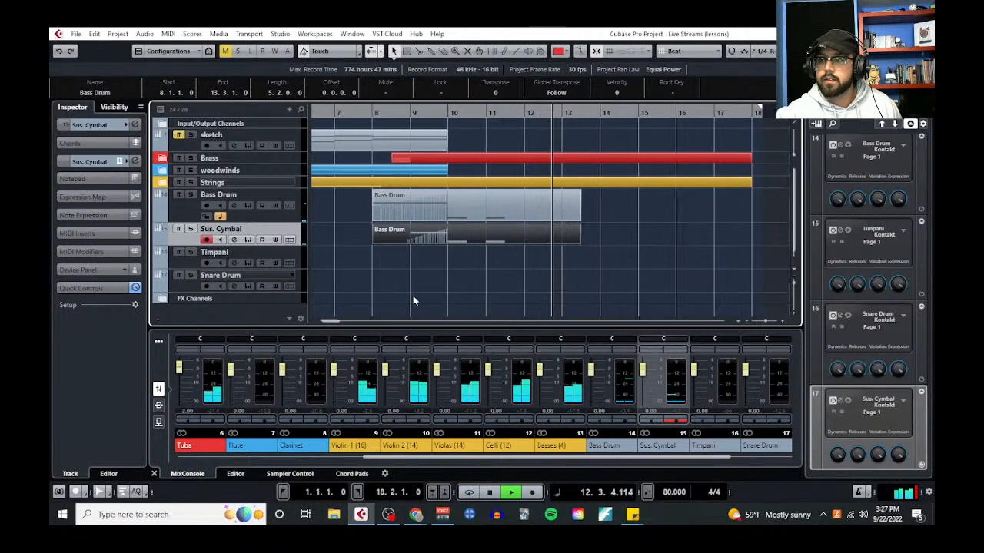
{"action": "key", "text": "space"}
Bring the notes back up and add a "Snare Drum:" heading with a first numbered item below the Suspended Cymbal list
{"action": "left_click_drag", "start_coordinate": [50, 100], "coordinate": [511, 108]}
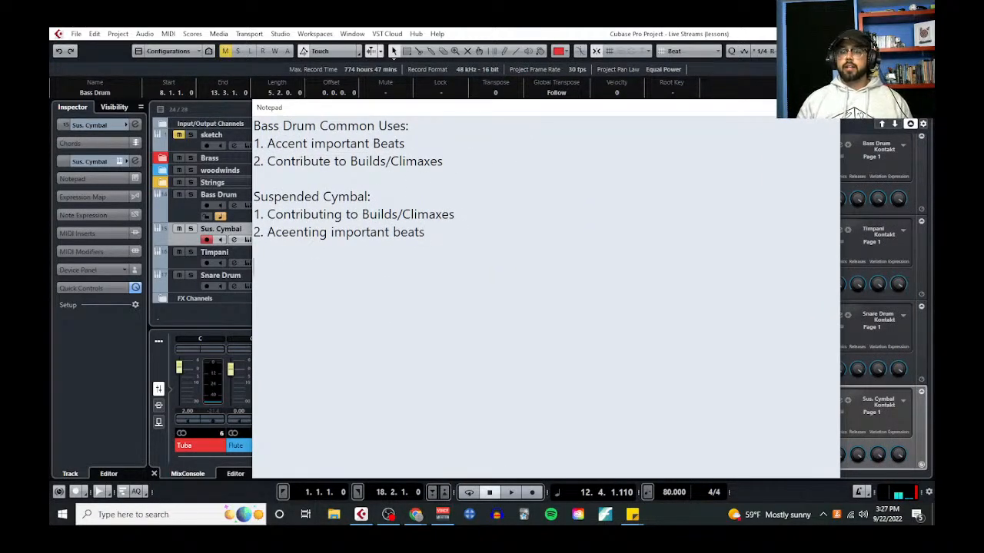
{"action": "type", "text": "Snare Drume:"}
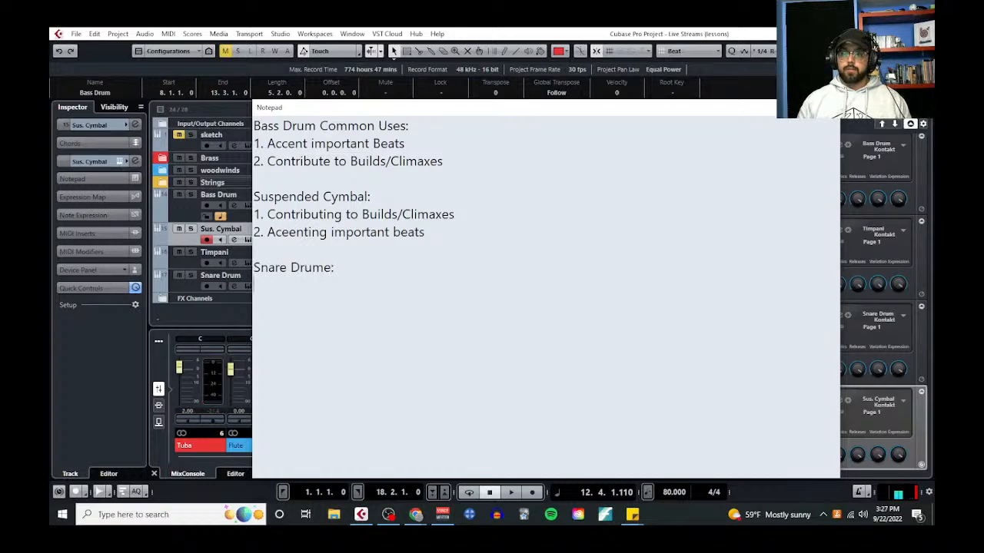
{"action": "key", "text": "BackSpace"}
{"action": "key", "text": "BackSpace"}
{"action": "key", "text": "BackSpace"}
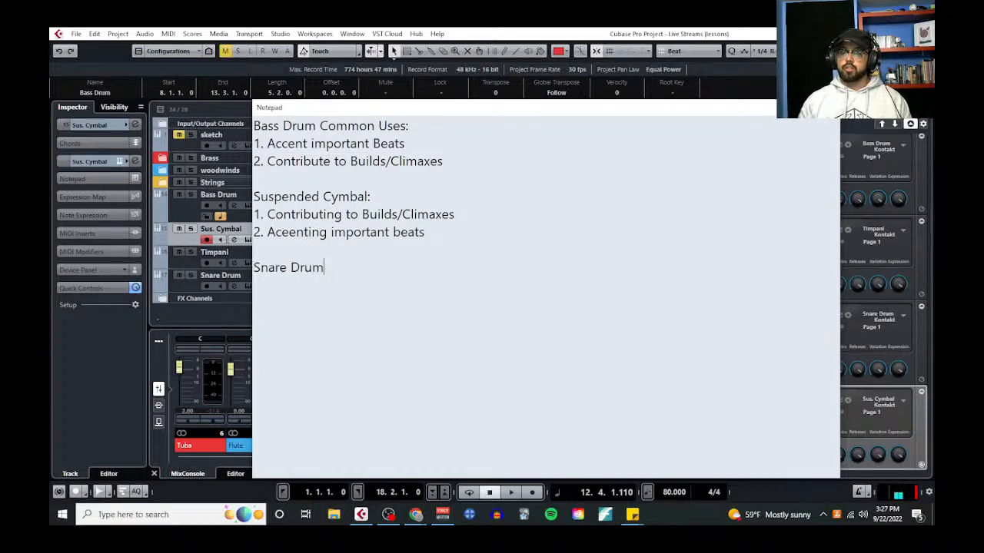
{"action": "key", "text": "Return"}
{"action": "type", "text": "1."}
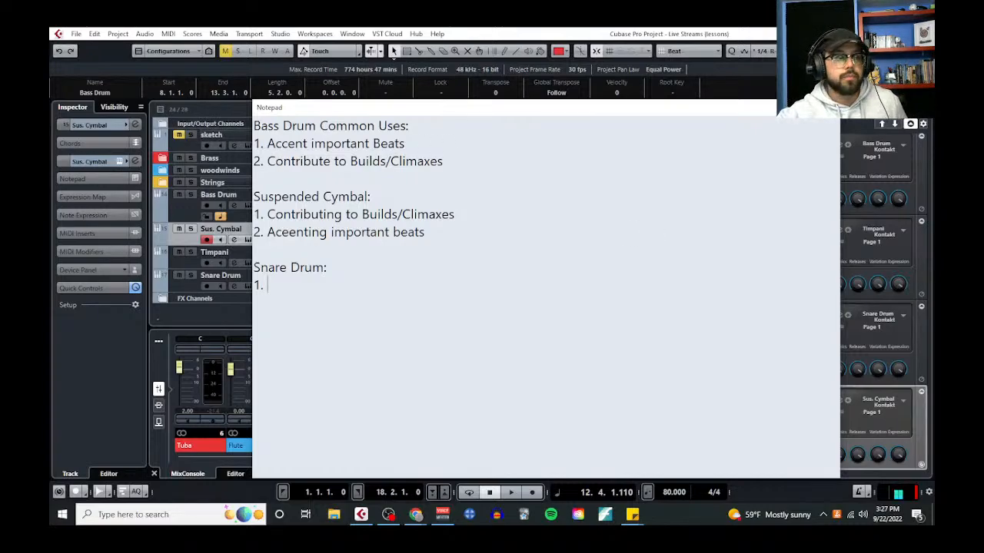
Review the seven traditional percussion roles and the typical snare drum roles in the lesson document, then move it aside
{"action": "left_click_drag", "start_coordinate": [50, 109], "coordinate": [457, 54]}
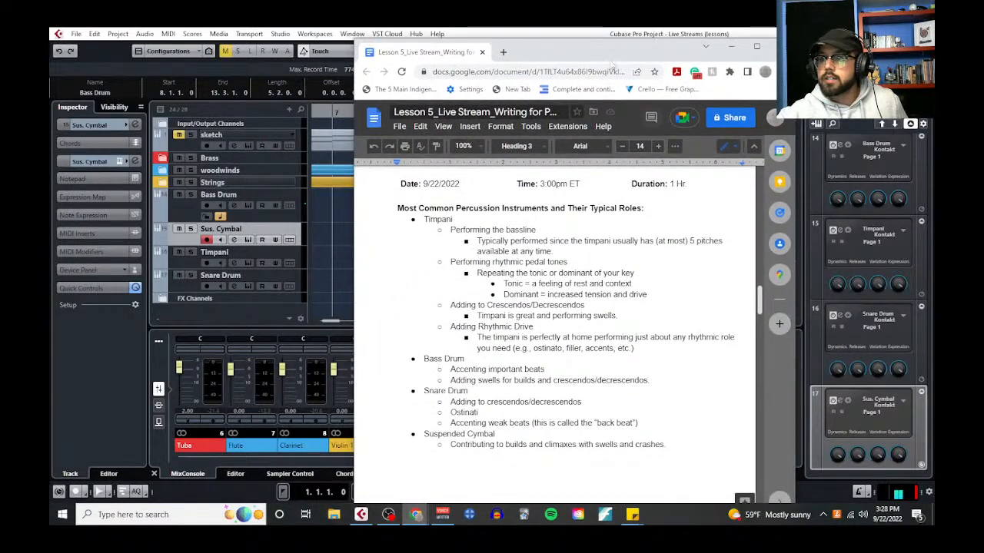
{"action": "scroll", "coordinate": [568, 375], "scroll_direction": "up", "scroll_amount": 6}
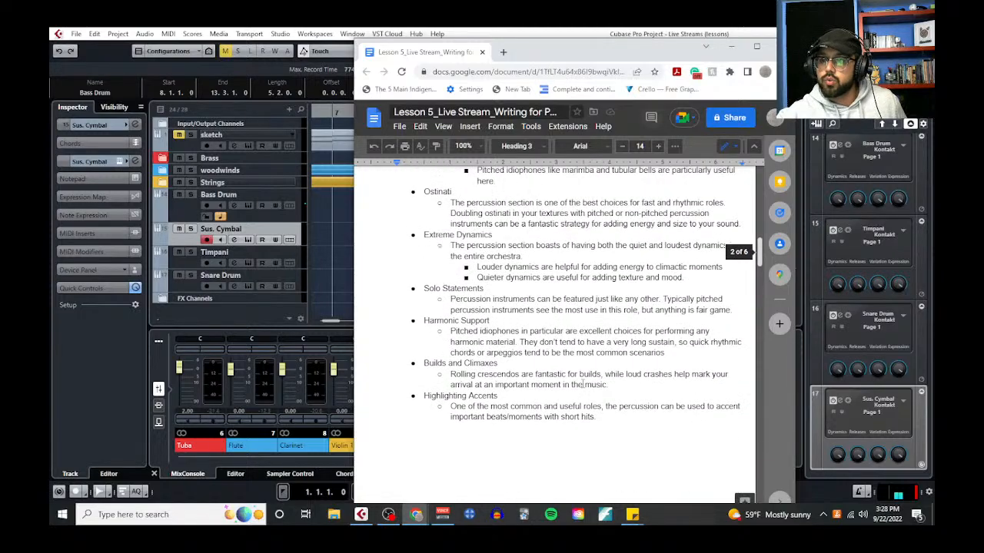
{"action": "scroll", "coordinate": [478, 294], "scroll_direction": "down", "scroll_amount": 2}
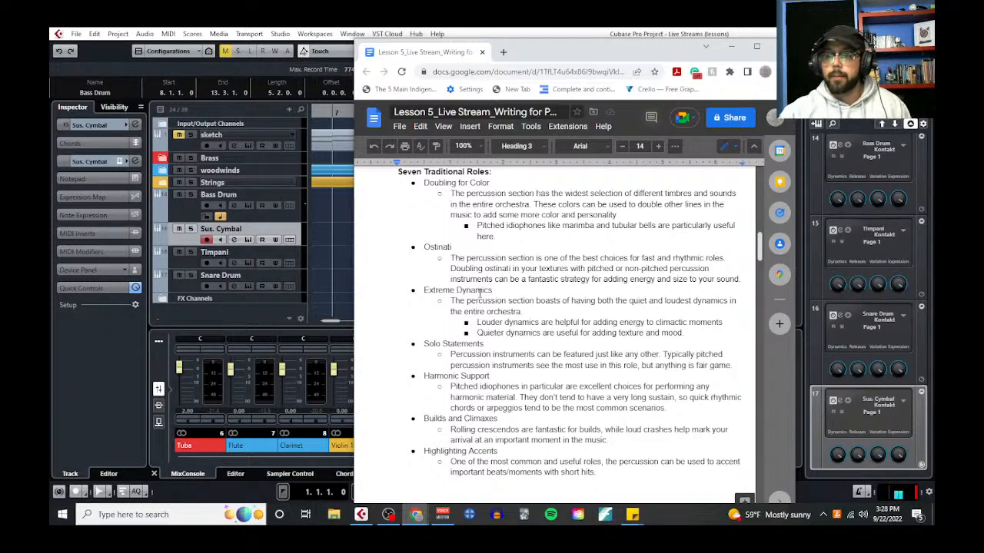
{"action": "left_click_drag", "start_coordinate": [426, 185], "coordinate": [647, 476]}
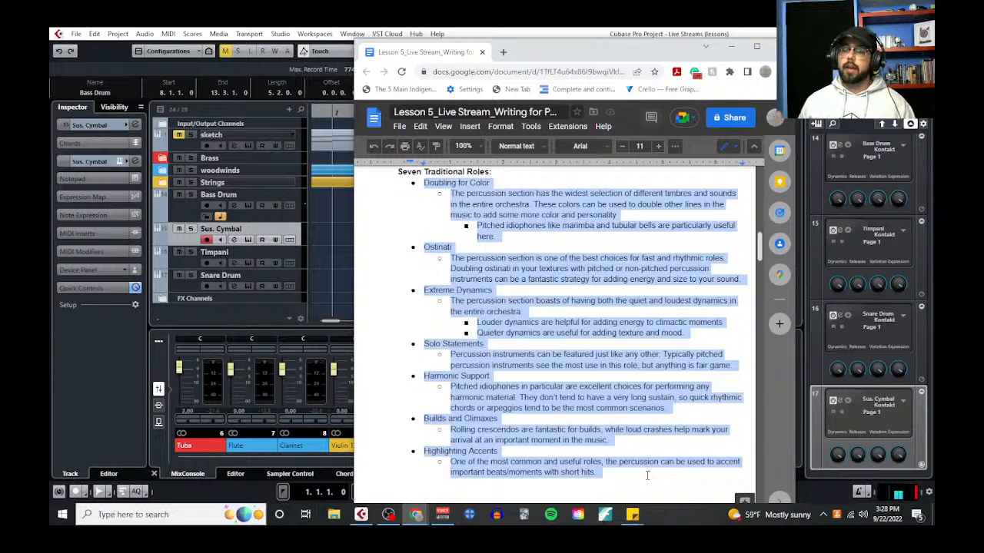
{"action": "scroll", "coordinate": [541, 331], "scroll_direction": "down", "scroll_amount": 4}
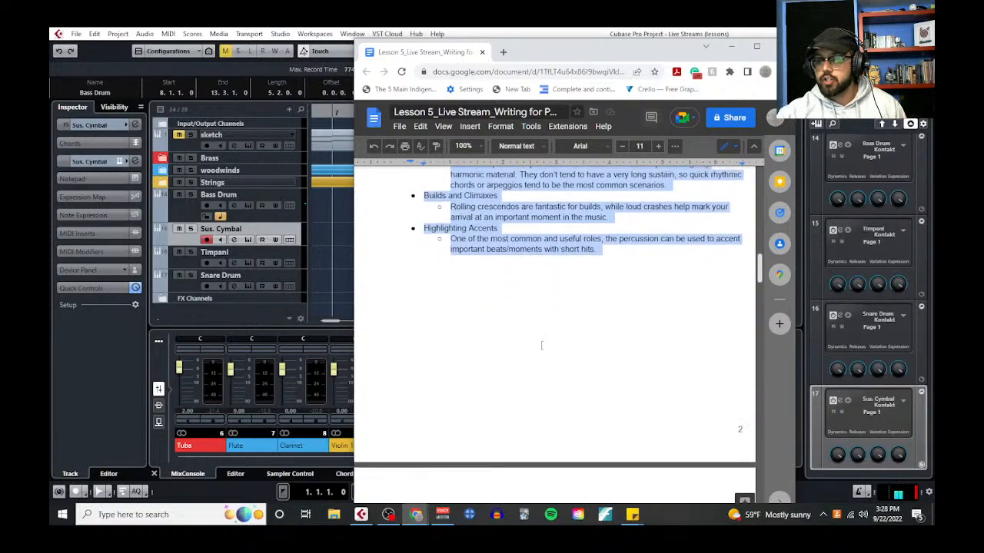
{"action": "scroll", "coordinate": [541, 345], "scroll_direction": "down", "scroll_amount": 6}
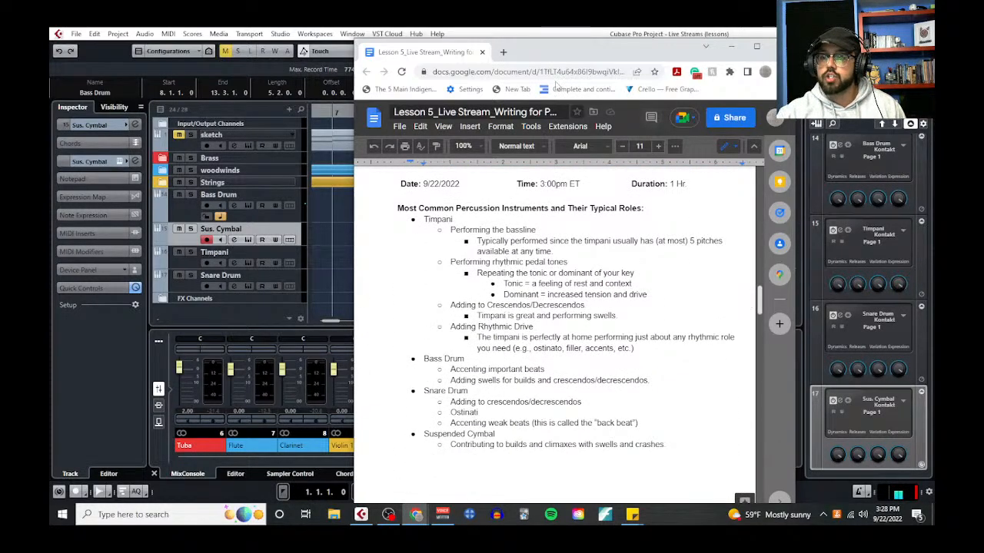
{"action": "left_click_drag", "start_coordinate": [454, 54], "coordinate": [51, 59]}
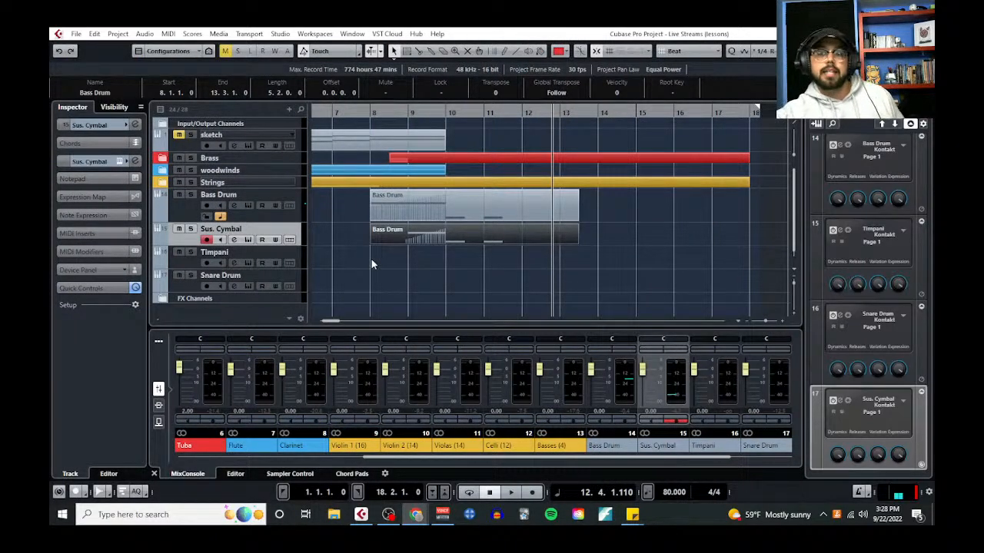
Move the Snare Drum track above Timpani and write "Contribute to builds/climaxes" as the first Snare Drum item in the notes
{"action": "left_click_drag", "start_coordinate": [201, 286], "coordinate": [196, 264]}
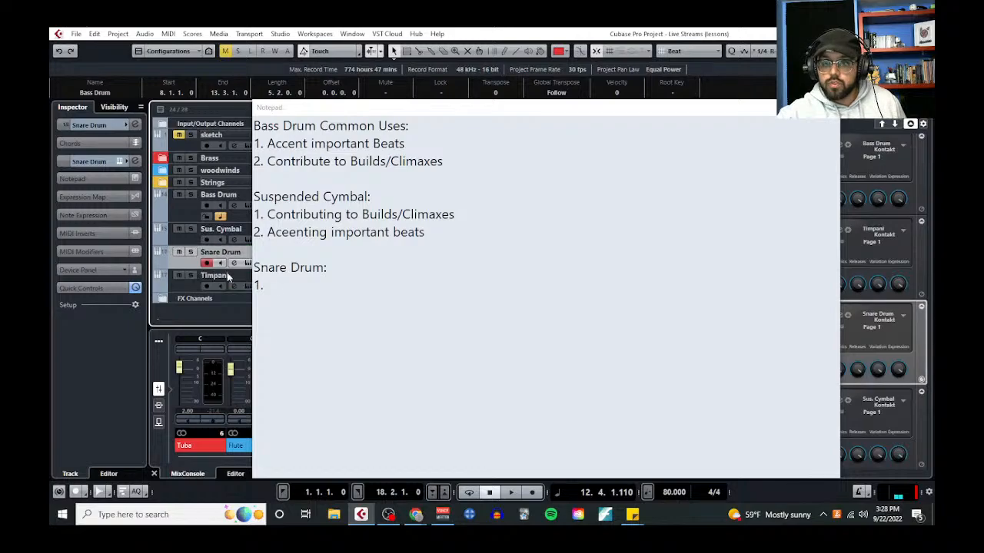
{"action": "left_click", "coordinate": [285, 288]}
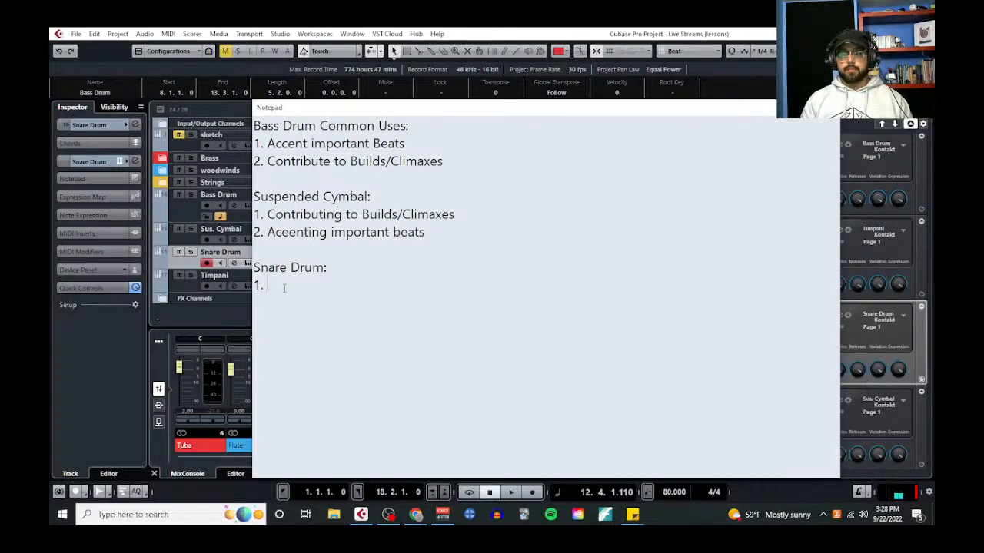
{"action": "type", "text": "Contrib"}
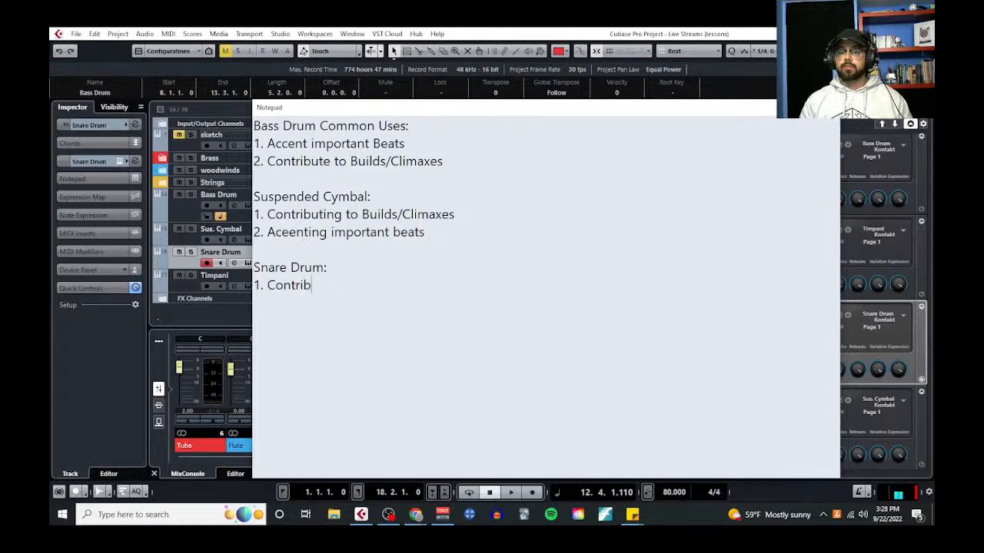
{"action": "type", "text": "ute to builds/com"}
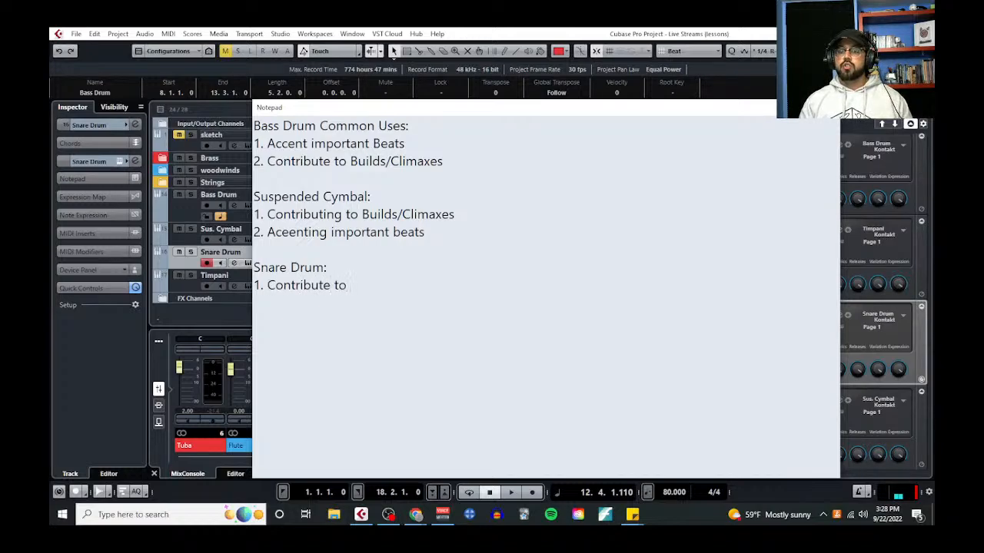
{"action": "key", "text": "BackSpace"}
{"action": "key", "text": "BackSpace"}
{"action": "type", "text": "li"}
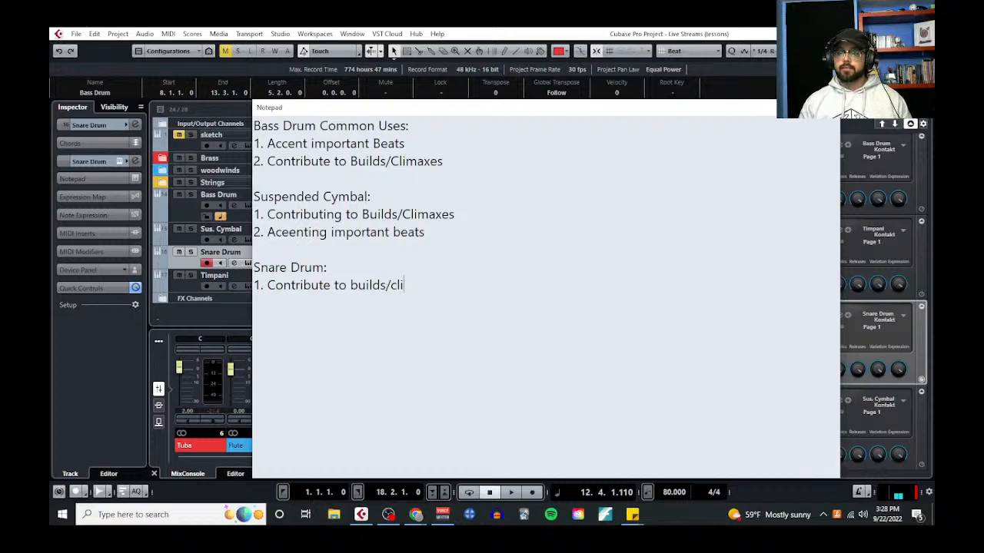
{"action": "type", "text": "maxe"}
{"action": "type", "text": "2. "}
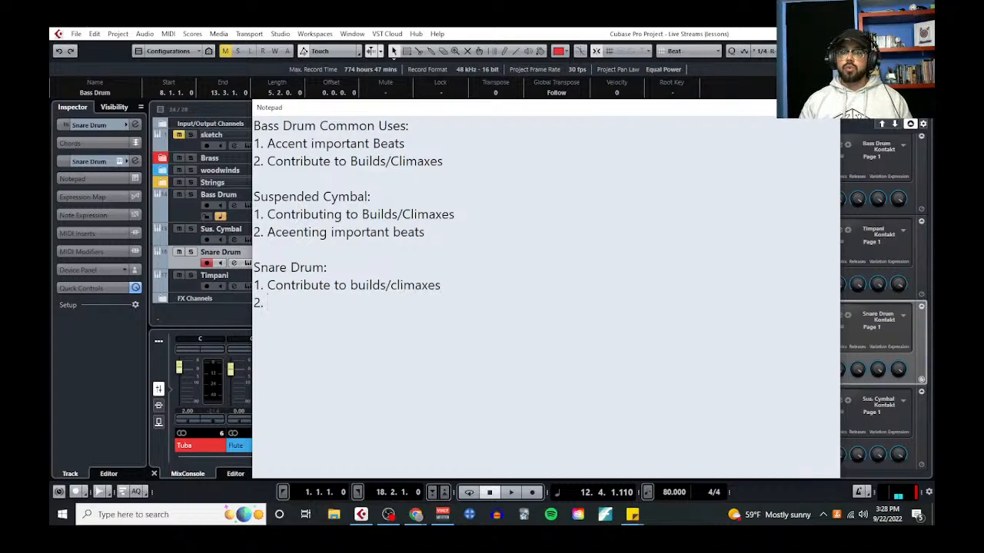
{"action": "type", "text": "Ostin"}
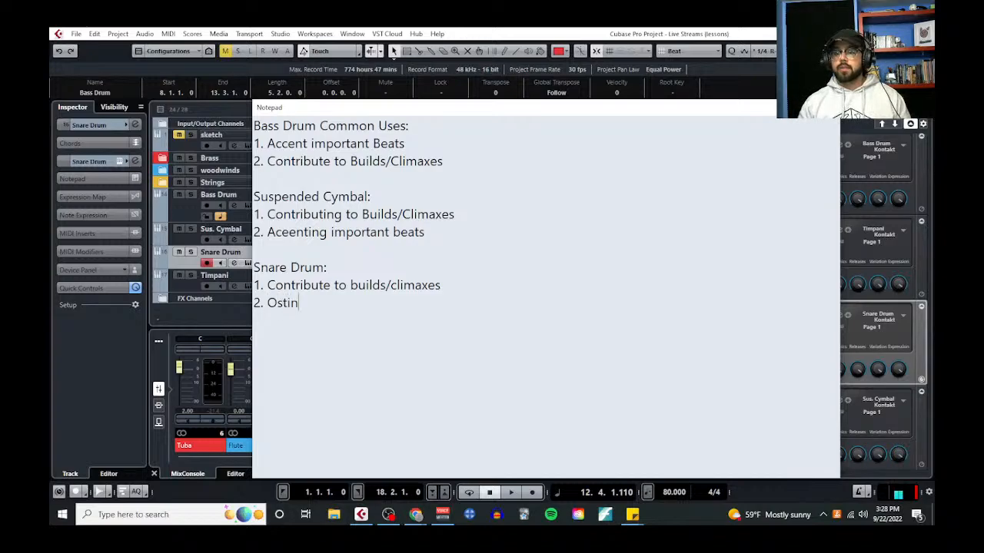
Add "Ostinati" as the second numbered item under the Snare Drum heading
{"action": "key", "text": "BackSpace"}
{"action": "key", "text": "BackSpace"}
{"action": "type", "text": "n"}
{"action": "key", "text": "BackSpace"}
{"action": "type", "text": "i"}
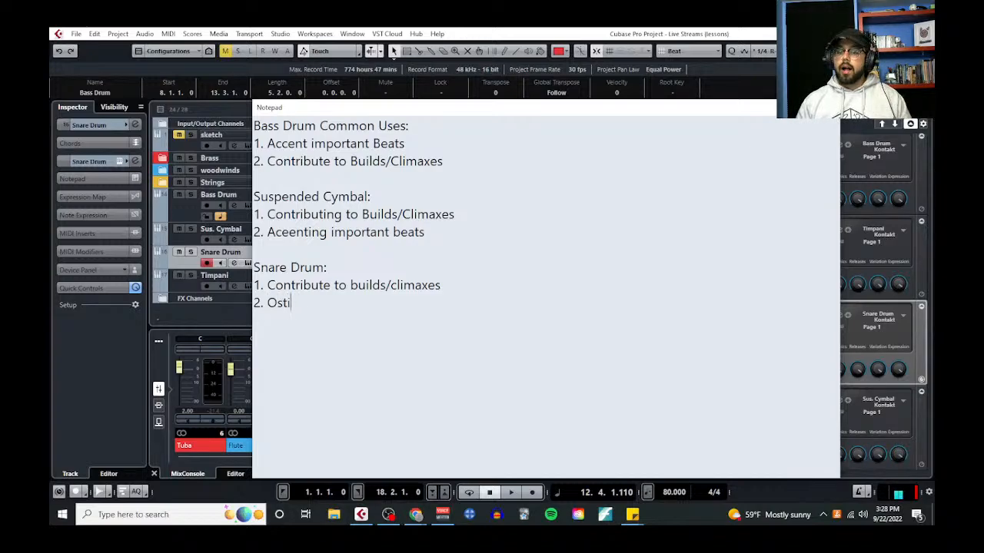
{"action": "type", "text": "nati"}
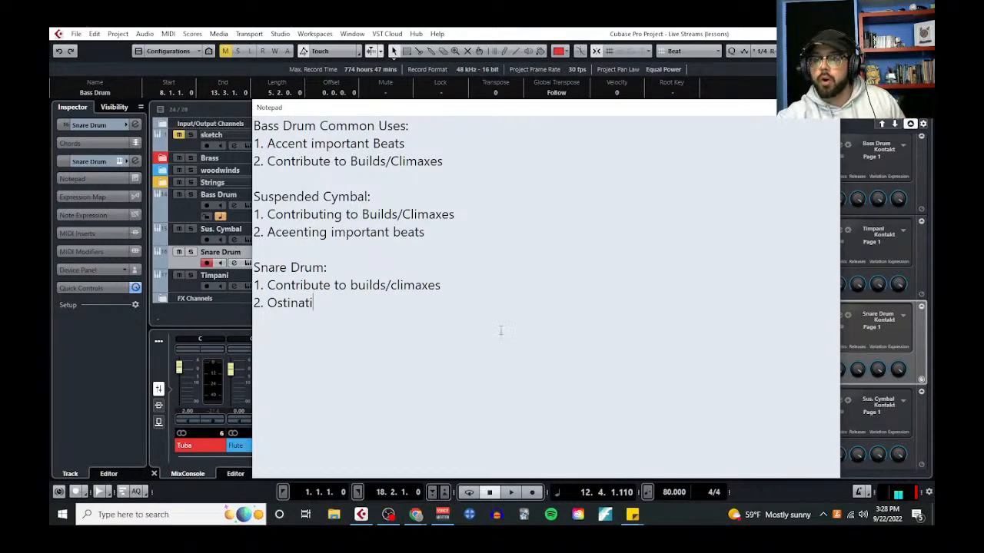
Correct the misspelled first word of the second Suspended Cymbal item to "Accenting"
{"action": "key", "text": "BackSpace"}
{"action": "key", "text": "BackSpace"}
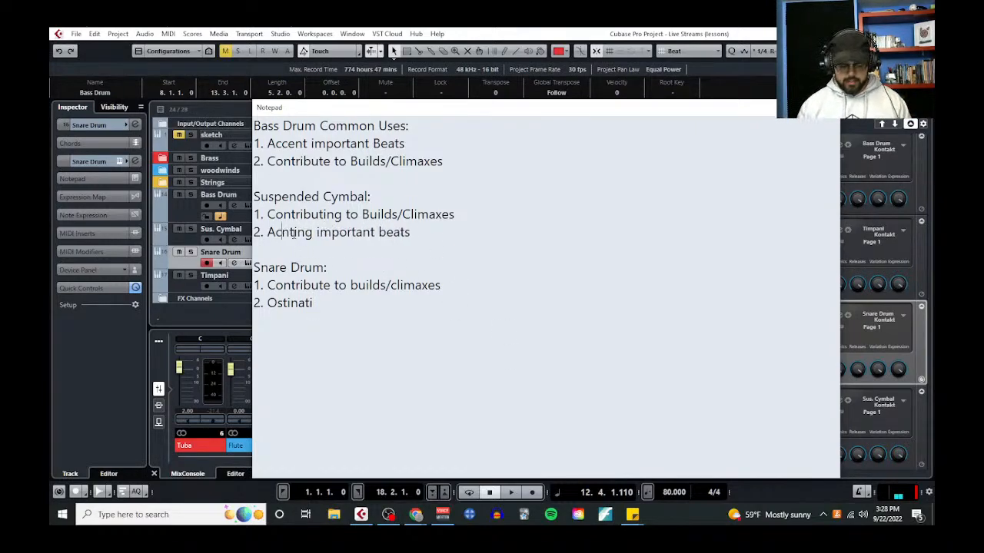
{"action": "type", "text": "cen"}
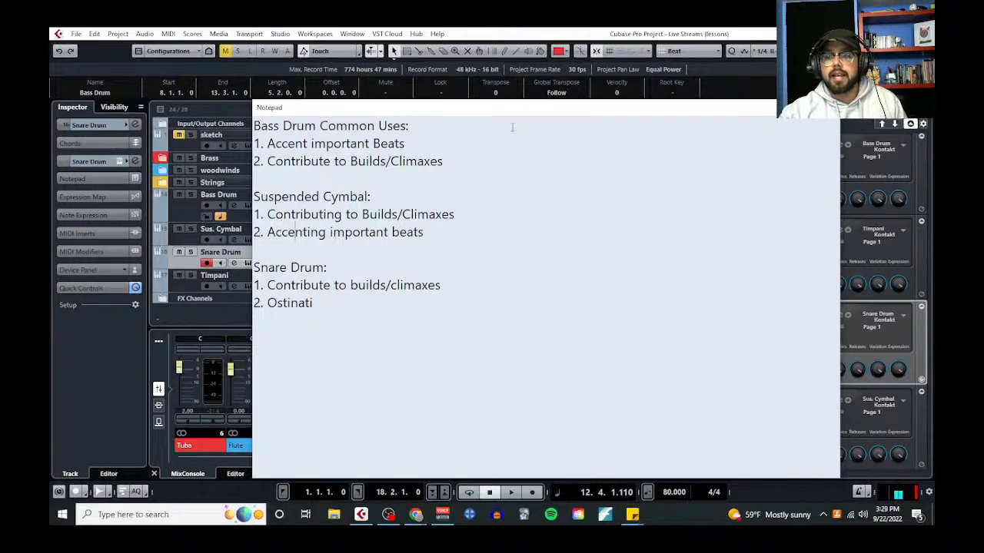
Shift the notes window aside and add "Accenting WEAK beats" as the third item under the Snare Drum heading
{"action": "left_click_drag", "start_coordinate": [517, 114], "coordinate": [371, 116]}
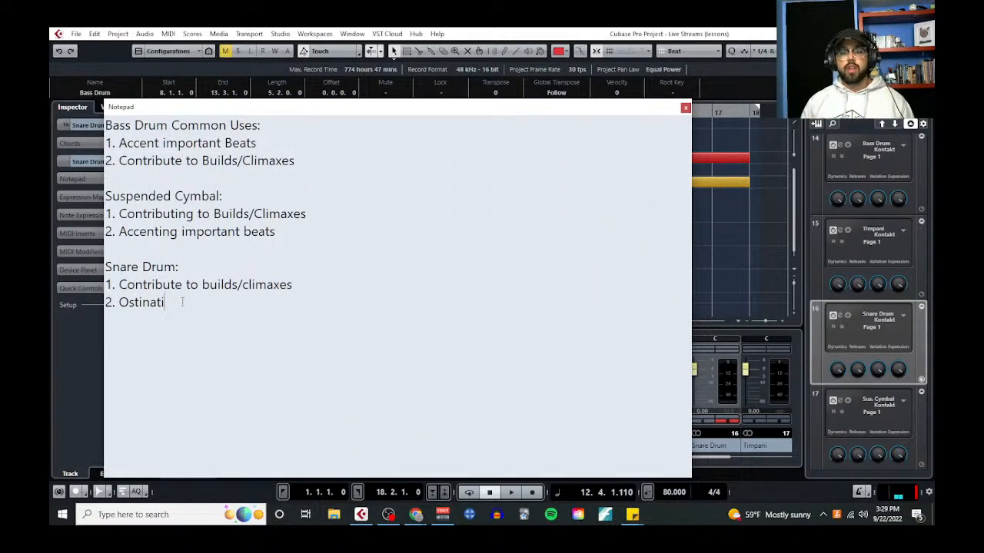
{"action": "key", "text": "Return"}
{"action": "type", "text": "3."}
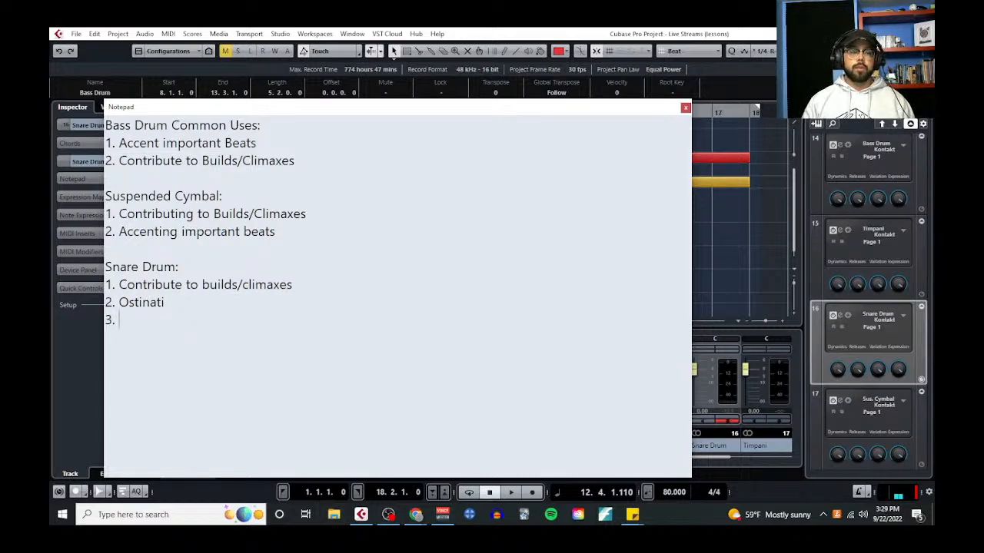
{"action": "type", "text": " Accenting "}
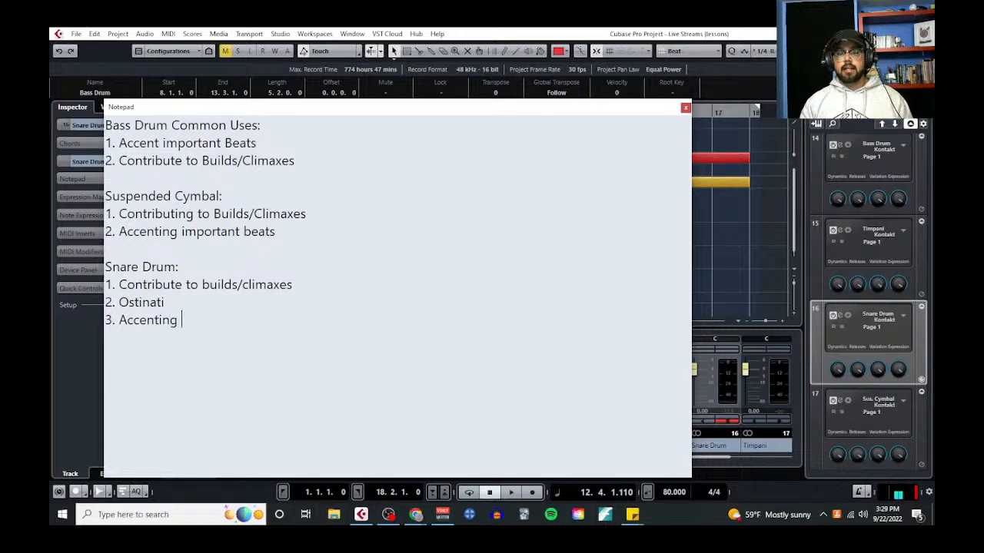
{"action": "type", "text": "WEAK beats"}
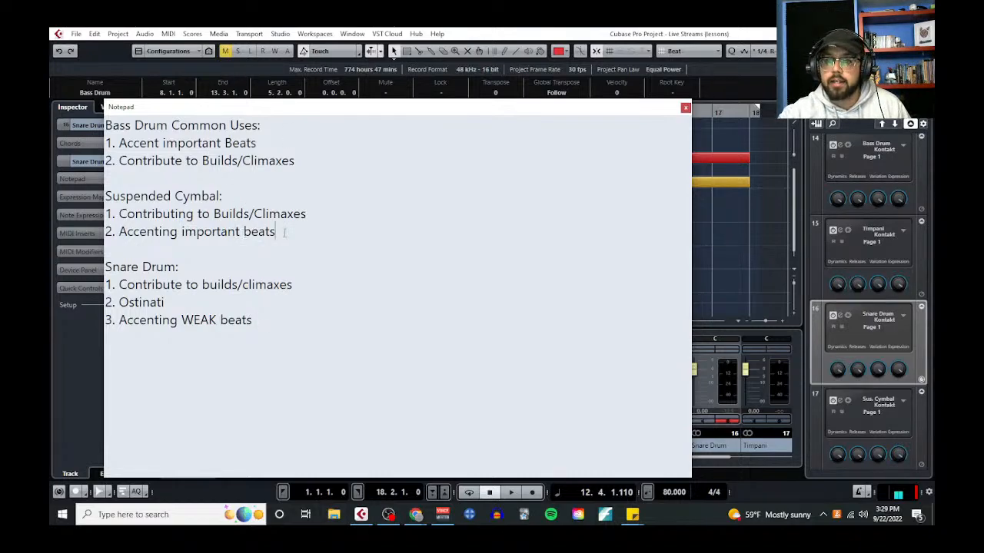
Highlight "important" in the Suspended Cymbal list and "WEAK" in the Snare Drum list to compare the two accent roles
{"action": "left_click_drag", "start_coordinate": [284, 232], "coordinate": [120, 232]}
{"action": "left_click", "coordinate": [201, 245]}
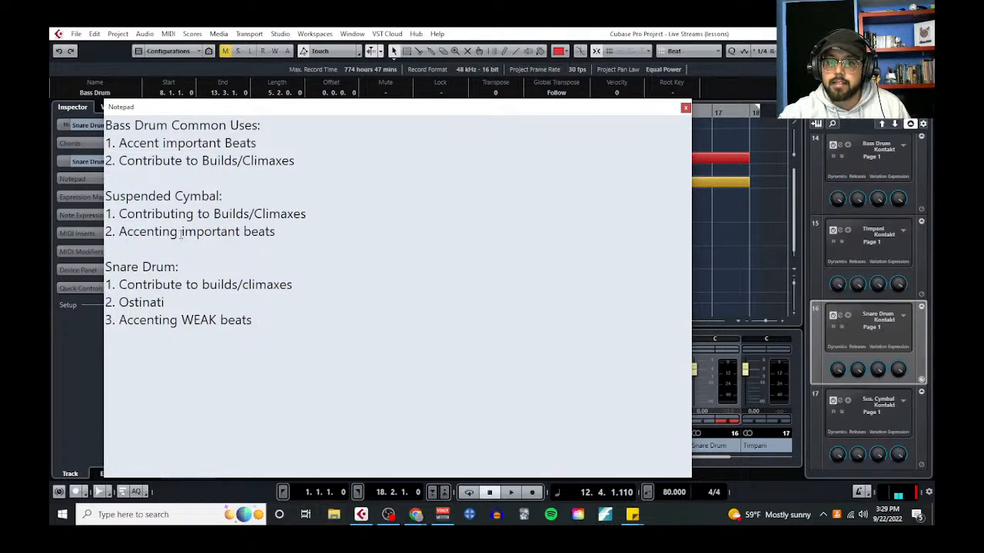
{"action": "left_click_drag", "start_coordinate": [181, 232], "coordinate": [242, 234]}
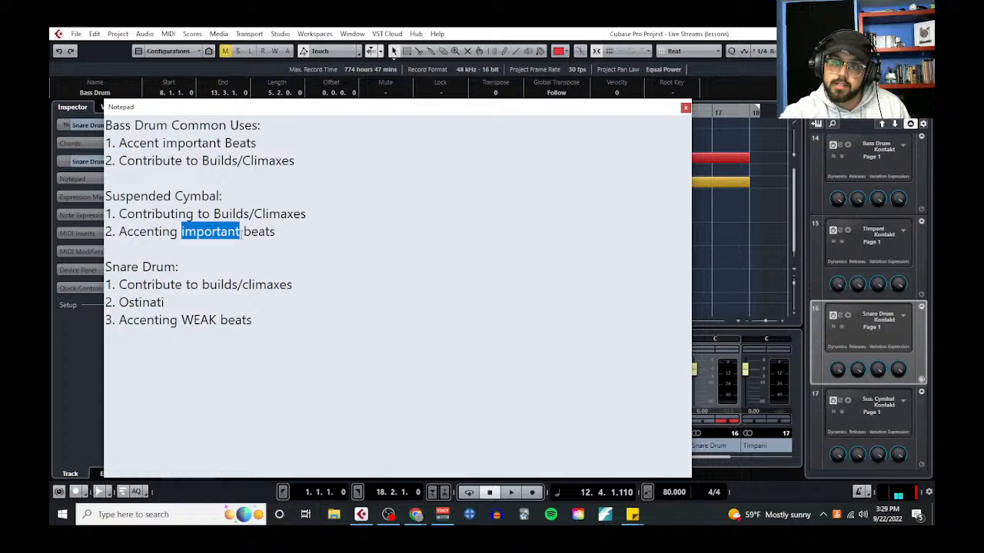
{"action": "left_click", "coordinate": [285, 340]}
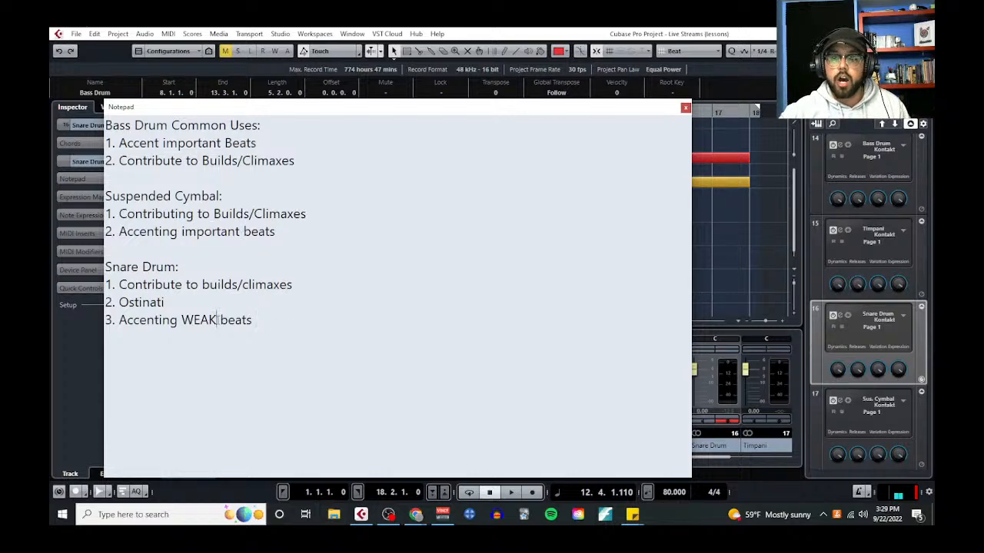
{"action": "left_click_drag", "start_coordinate": [218, 319], "coordinate": [182, 320]}
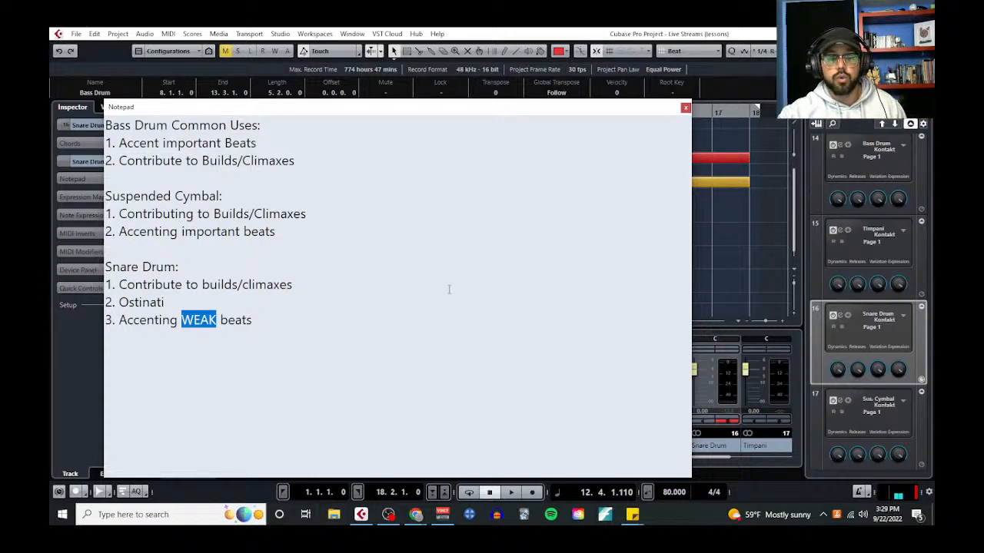
Move the notes out of the way and draw an empty part on the Snare Drum track from bar 10 to bar 18
{"action": "left_click_drag", "start_coordinate": [476, 112], "coordinate": [50, 129]}
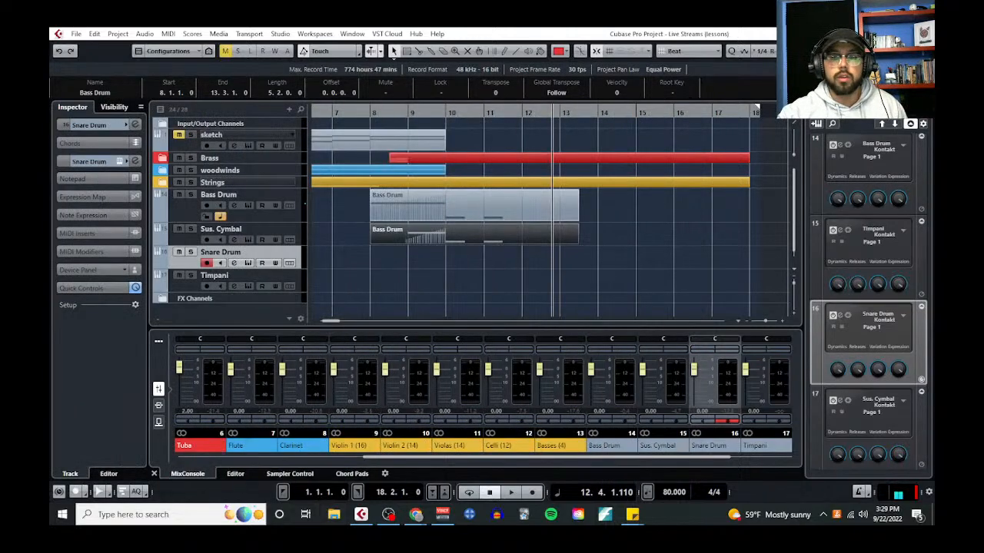
{"action": "right_click", "coordinate": [439, 272]}
{"action": "left_click", "coordinate": [569, 268]}
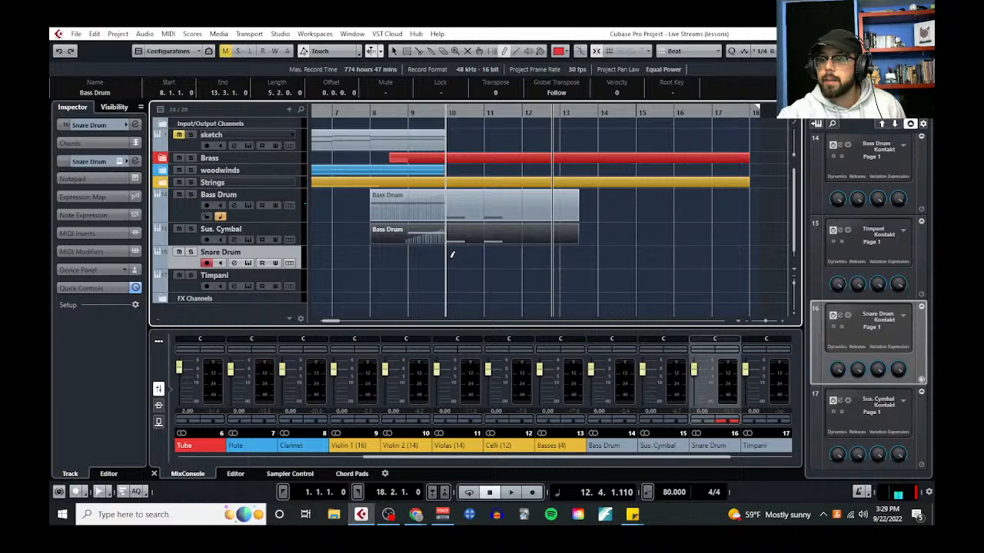
{"action": "left_click_drag", "start_coordinate": [452, 255], "coordinate": [749, 257]}
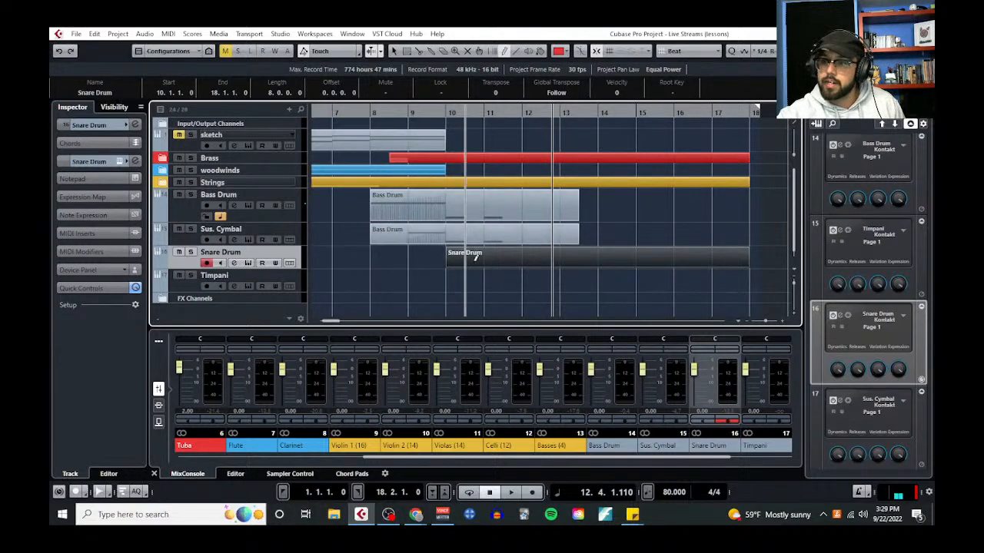
Open the new Snare Drum part in the Key Editor and play the arrangement from bar 10
{"action": "scroll", "coordinate": [475, 257], "scroll_direction": "up", "scroll_amount": 3}
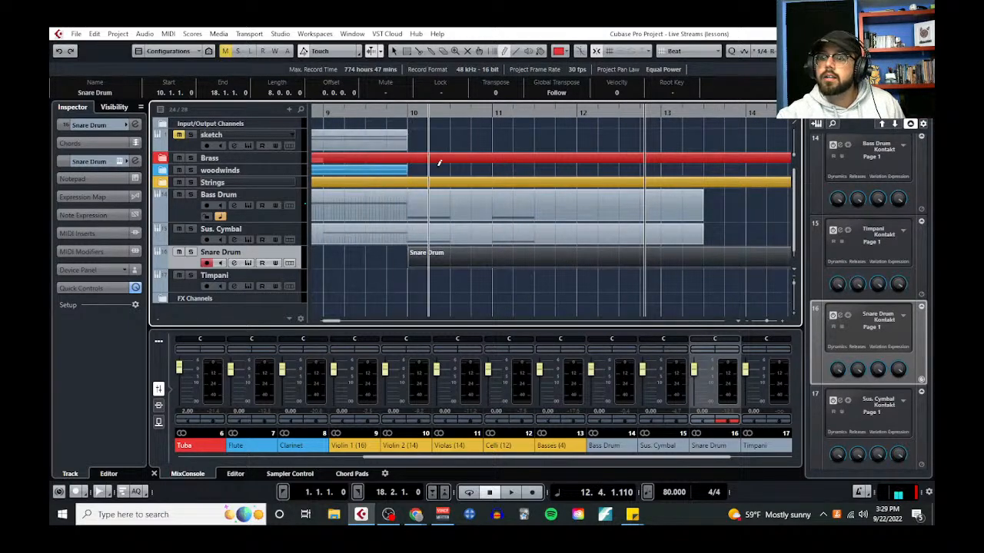
{"action": "left_click", "coordinate": [408, 112]}
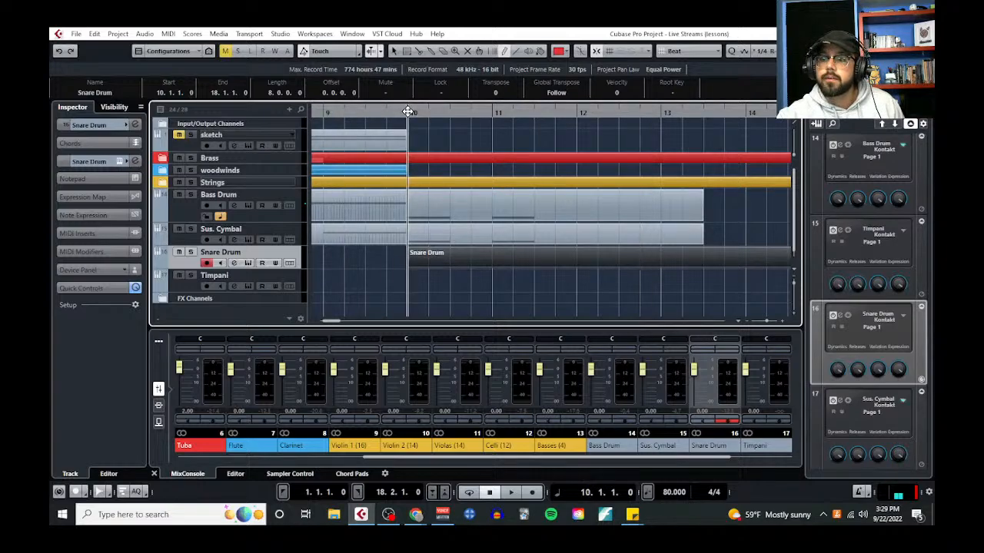
{"action": "left_click", "coordinate": [169, 34]}
{"action": "left_click", "coordinate": [203, 47]}
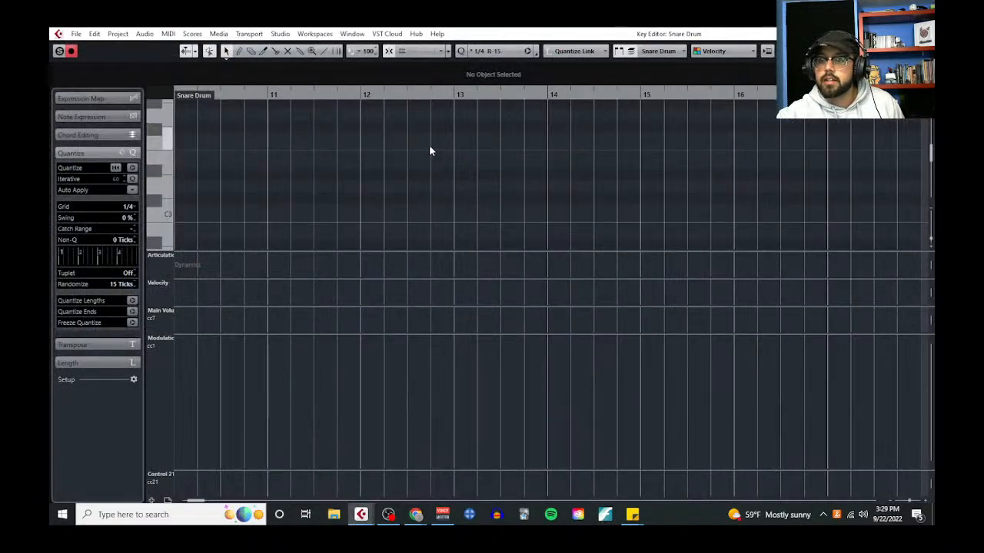
{"action": "key", "text": "space"}
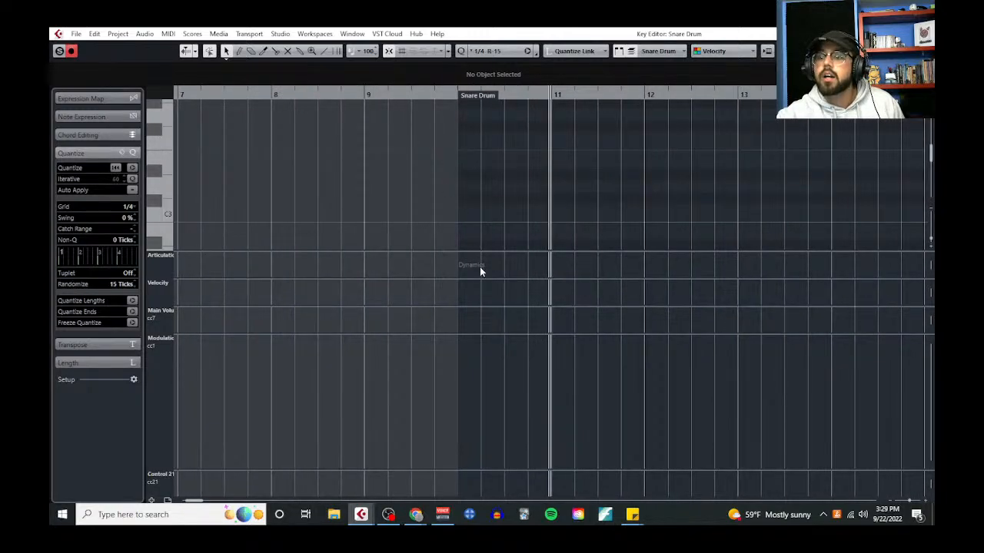
Enlarge the note area and draw a one-bar C2 note at bar 10 in the Snare Drum part
{"action": "left_click_drag", "start_coordinate": [481, 335], "coordinate": [526, 461]}
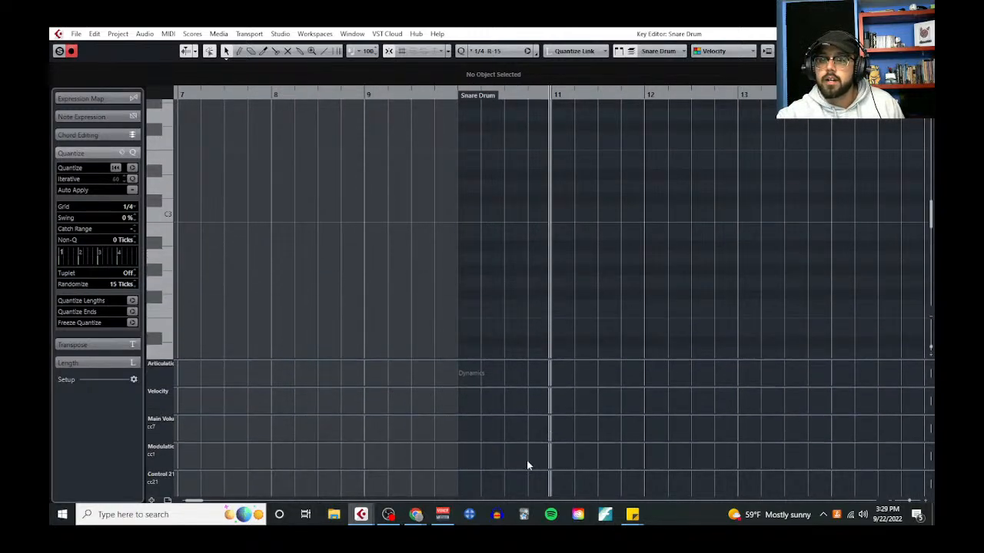
{"action": "scroll", "coordinate": [491, 211], "scroll_direction": "down", "scroll_amount": 2}
{"action": "right_click", "coordinate": [482, 234]}
{"action": "left_click", "coordinate": [494, 234]}
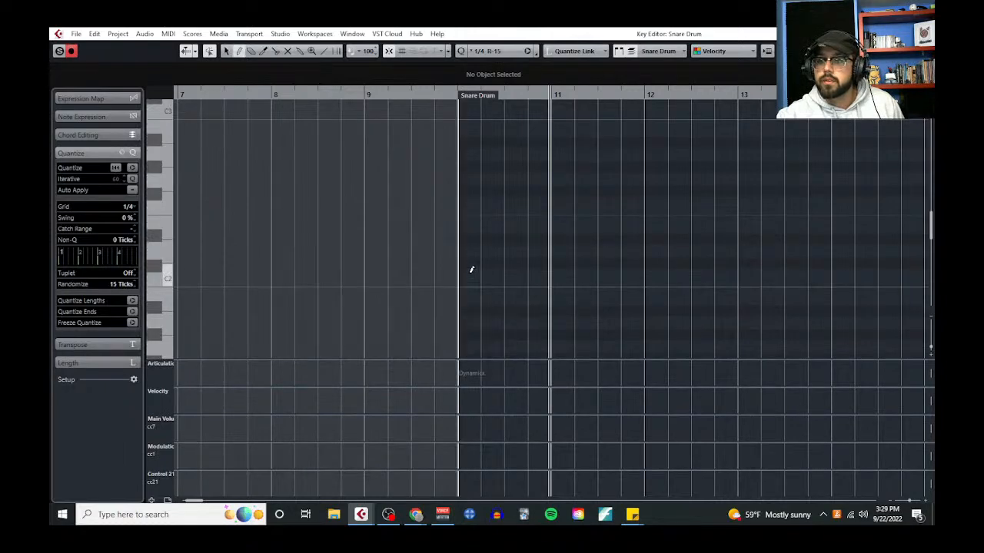
{"action": "left_click_drag", "start_coordinate": [469, 274], "coordinate": [544, 275]}
{"action": "scroll", "coordinate": [493, 235], "scroll_direction": "up", "scroll_amount": 3}
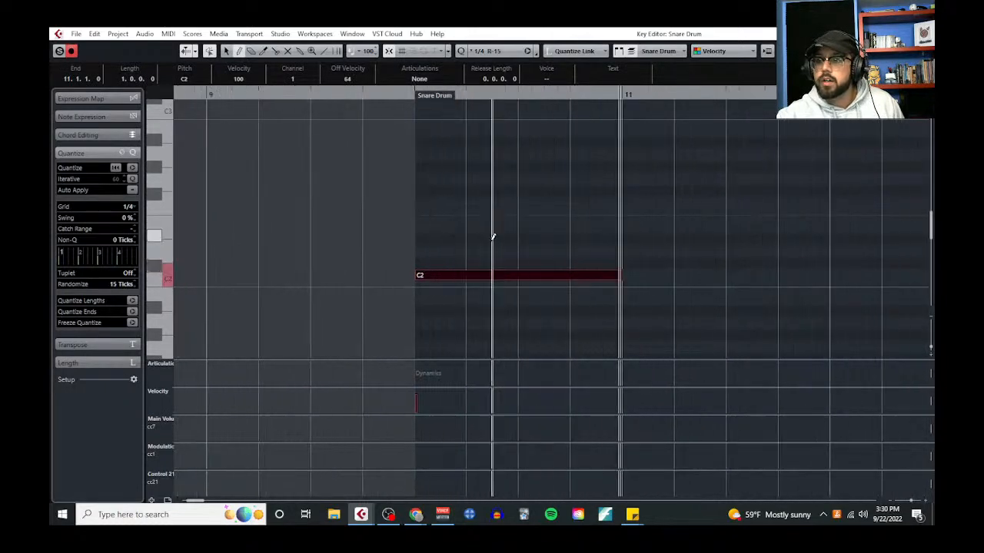
{"action": "scroll", "coordinate": [128, 207], "scroll_direction": "up", "scroll_amount": 1}
Try splitting the C2 note after its first eighth on a 1/8 grid, and undo the split
{"action": "left_click", "coordinate": [128, 207]}
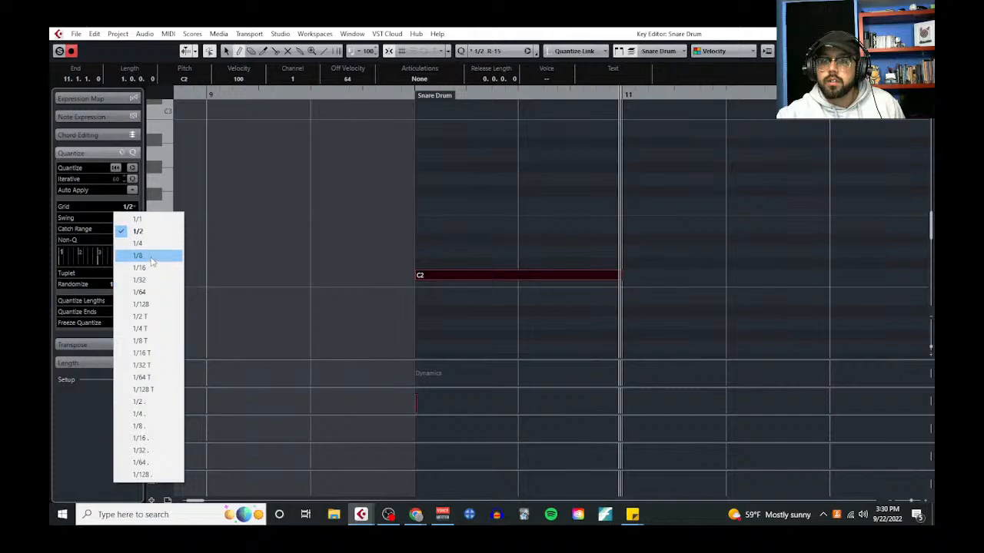
{"action": "left_click", "coordinate": [137, 255]}
{"action": "right_click", "coordinate": [442, 243]}
{"action": "left_click", "coordinate": [484, 249]}
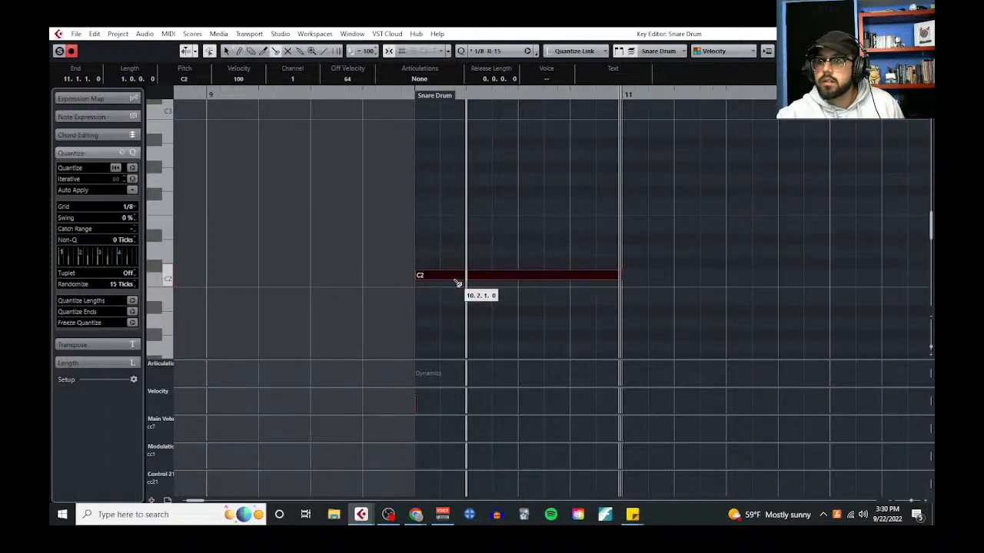
{"action": "left_click", "coordinate": [440, 275]}
{"action": "left_click", "coordinate": [126, 209]}
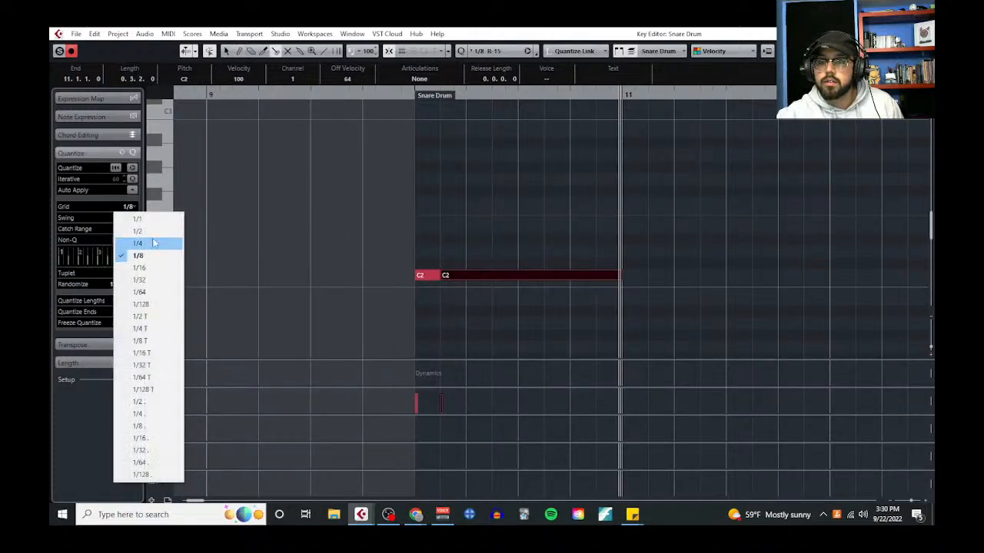
{"action": "left_click", "coordinate": [436, 257]}
{"action": "key", "text": "ctrl+z"}
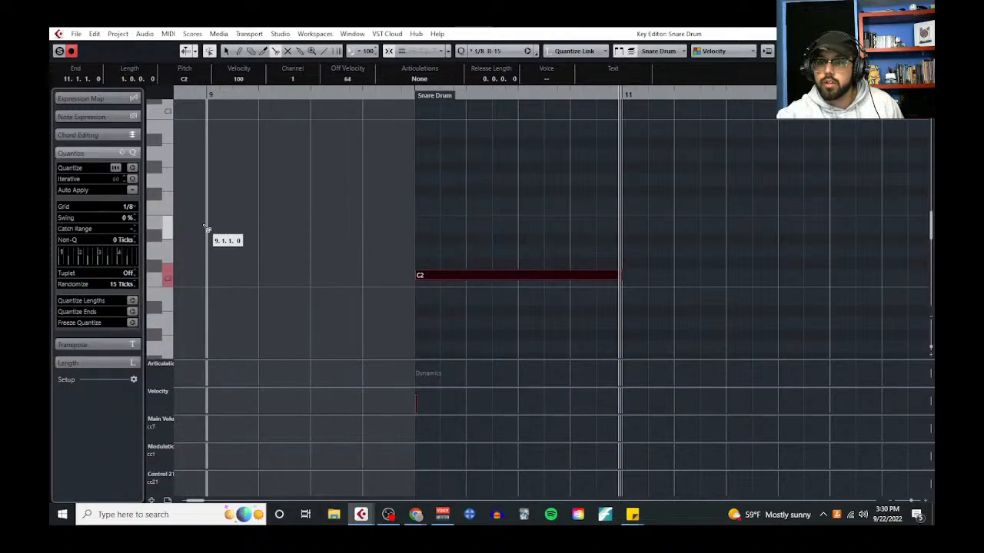
Set the grid to 1/16 and split the bar 10 C2 note at beat 2 and at each sixteenth up to beat 3
{"action": "left_click", "coordinate": [129, 207]}
{"action": "left_click", "coordinate": [159, 267]}
{"action": "right_click", "coordinate": [461, 233]}
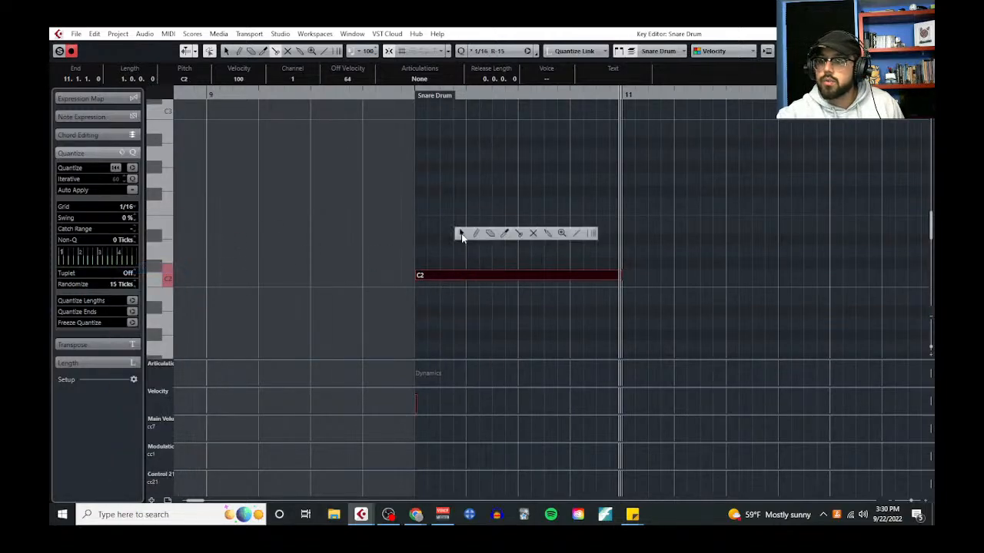
{"action": "left_click", "coordinate": [503, 235]}
{"action": "left_click", "coordinate": [472, 276]}
{"action": "left_click", "coordinate": [516, 276]}
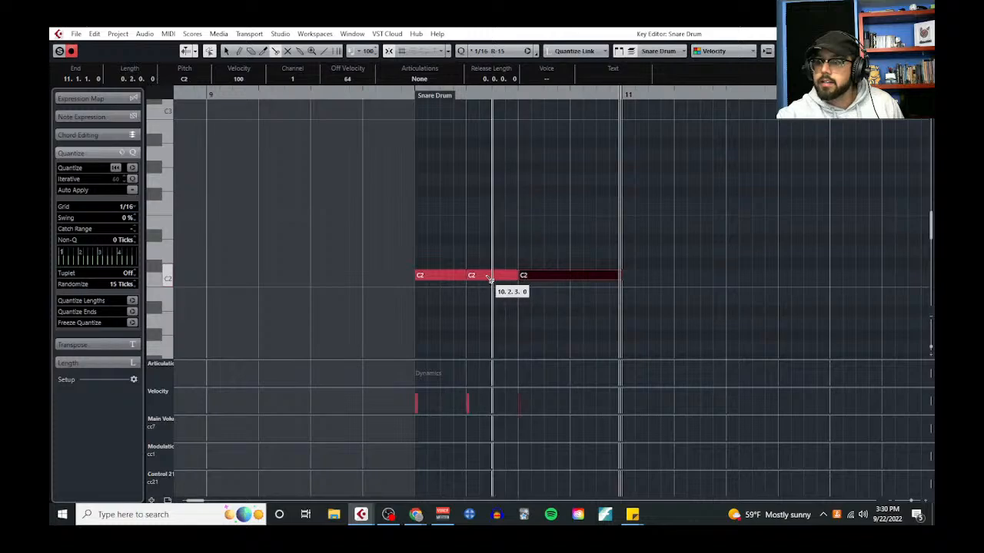
{"action": "left_click", "coordinate": [491, 276]}
{"action": "left_click", "coordinate": [504, 276]}
{"action": "left_click", "coordinate": [483, 277]}
Close the editor, reopen the Snare Drum part in the Key Editor, and play it from bar 10
{"action": "right_click", "coordinate": [484, 235]}
{"action": "left_click", "coordinate": [490, 237]}
{"action": "left_click", "coordinate": [922, 34]}
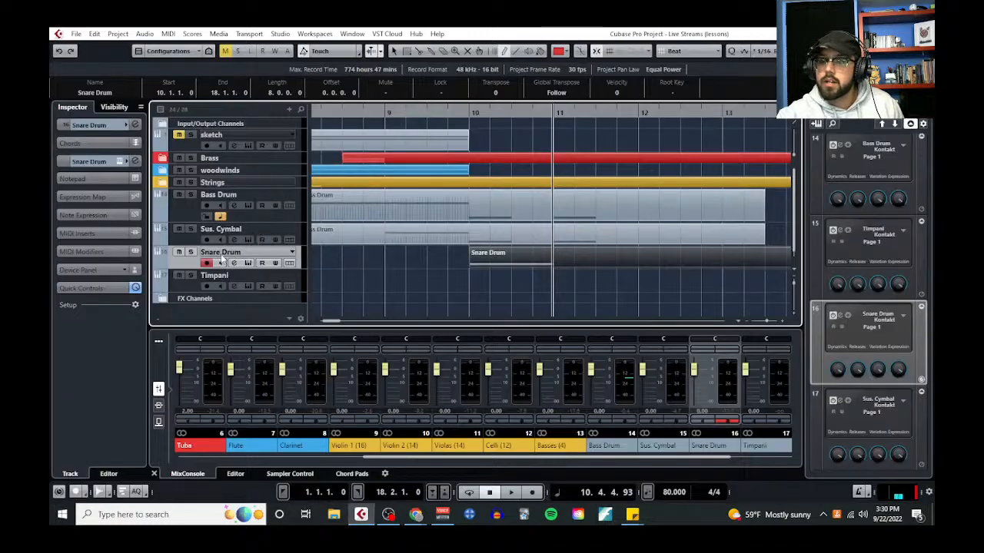
{"action": "left_click", "coordinate": [168, 34]}
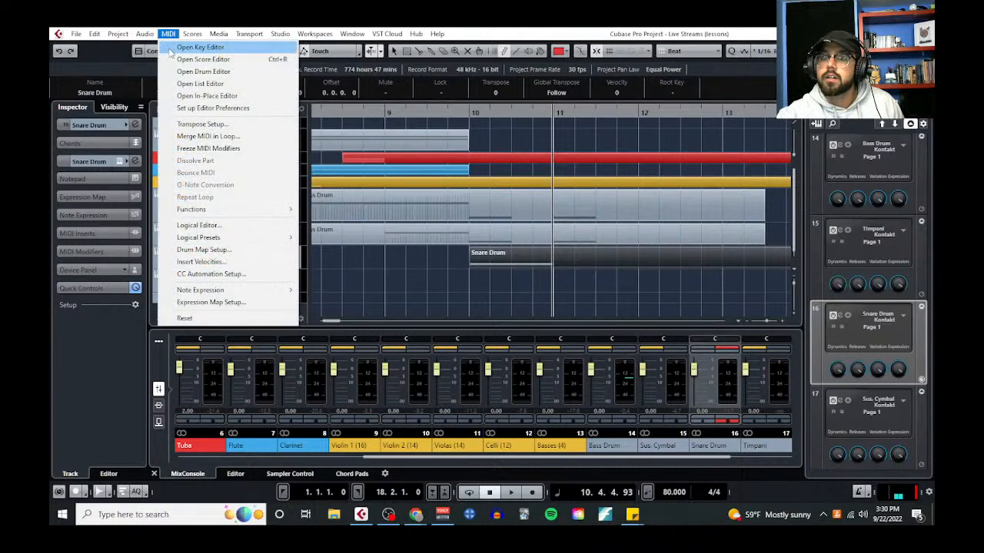
{"action": "left_click", "coordinate": [185, 44]}
{"action": "left_click", "coordinate": [325, 98]}
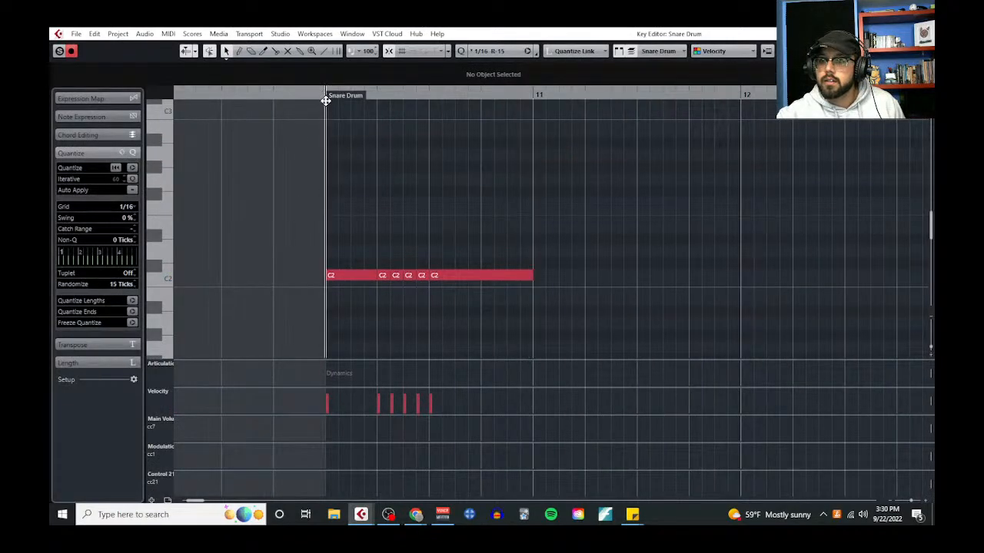
{"action": "key", "text": "space"}
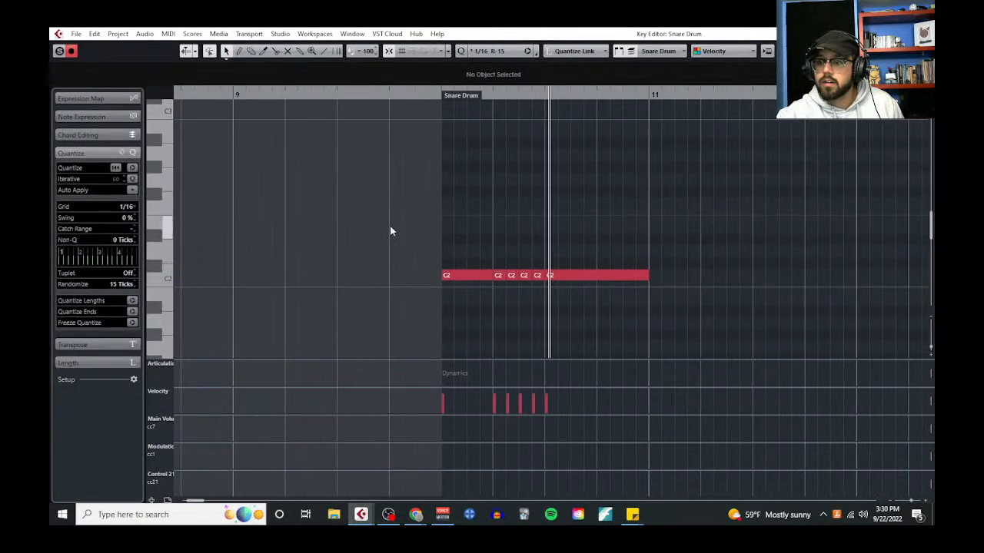
Re-split the first half of bar 10 into an eighth, four sixteenths and an eighth, and play it from bar 10
{"action": "left_click", "coordinate": [470, 277]}
{"action": "right_click", "coordinate": [471, 281]}
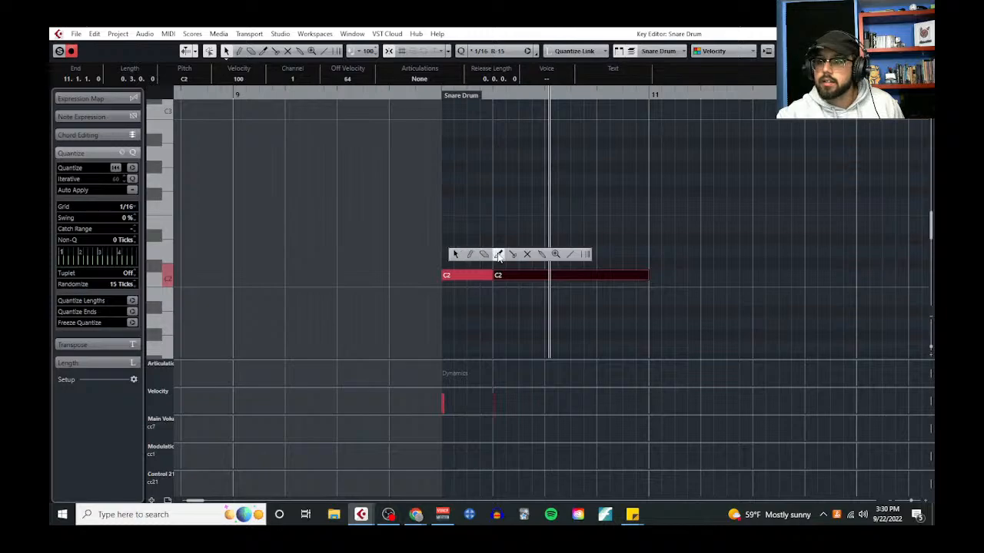
{"action": "left_click", "coordinate": [511, 254]}
{"action": "left_click", "coordinate": [470, 276]}
{"action": "left_click", "coordinate": [480, 275]}
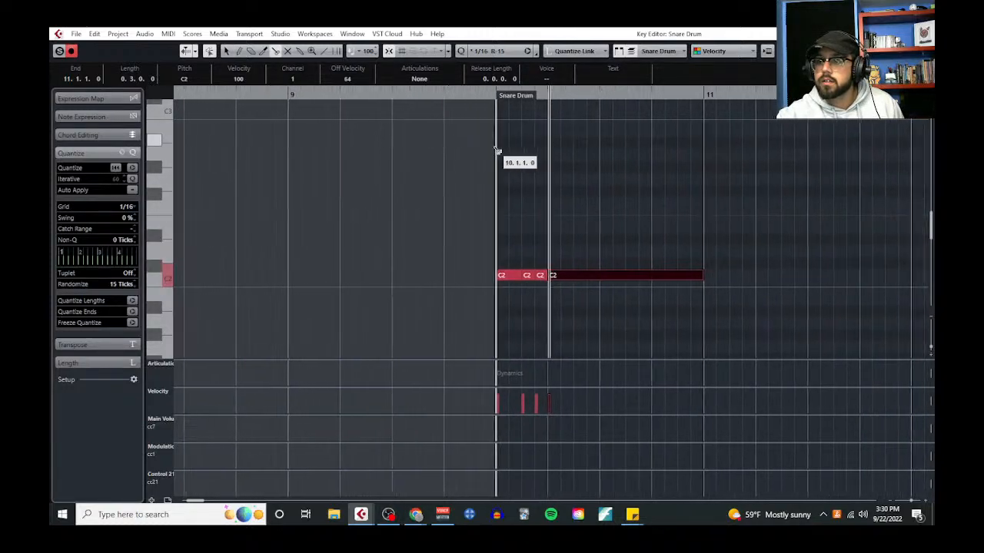
{"action": "left_click", "coordinate": [543, 276]}
{"action": "left_click", "coordinate": [554, 275]}
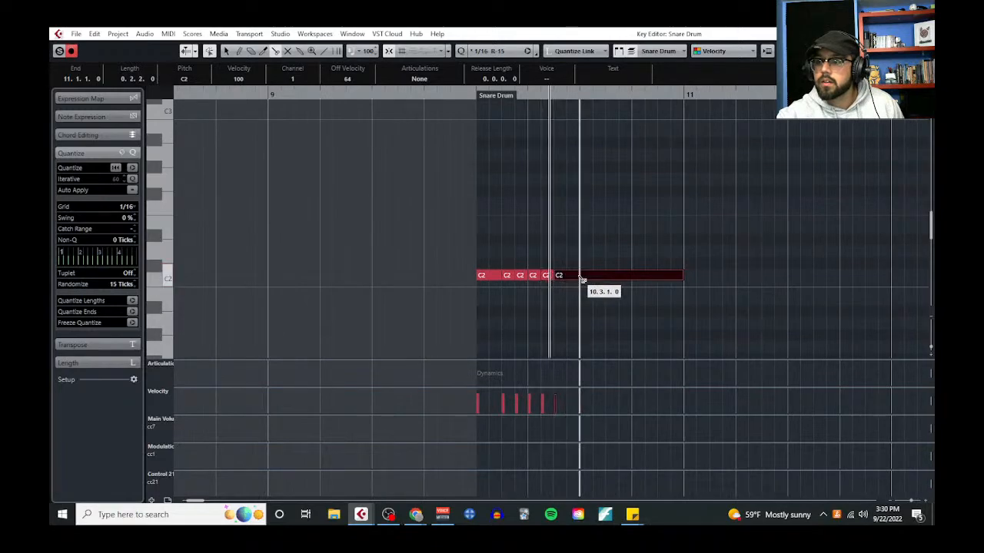
{"action": "left_click", "coordinate": [581, 276]}
{"action": "left_click", "coordinate": [473, 95]}
{"action": "key", "text": "space"}
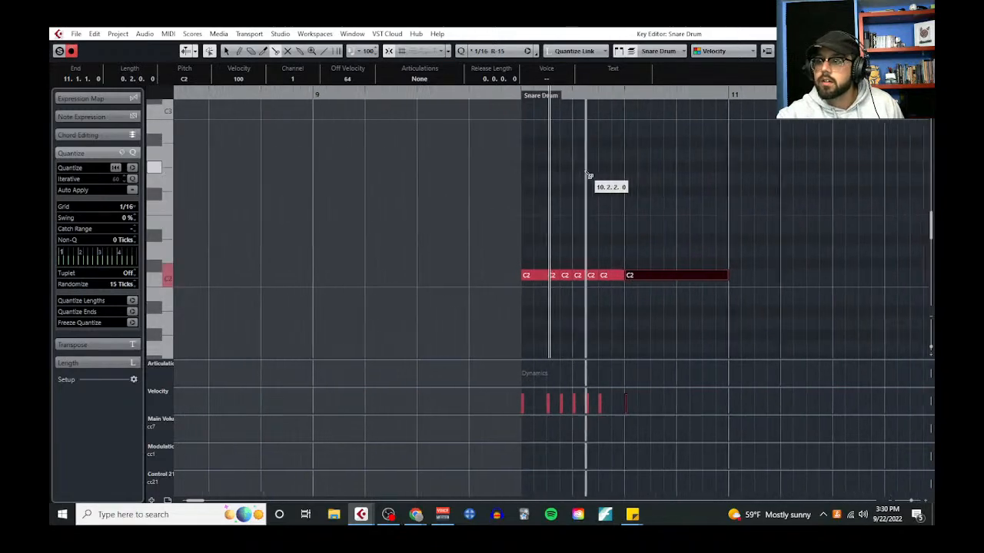
Delete the long leftover C2 note that starts on beat 3 of bar 10
{"action": "right_click", "coordinate": [570, 229]}
{"action": "left_click", "coordinate": [567, 236]}
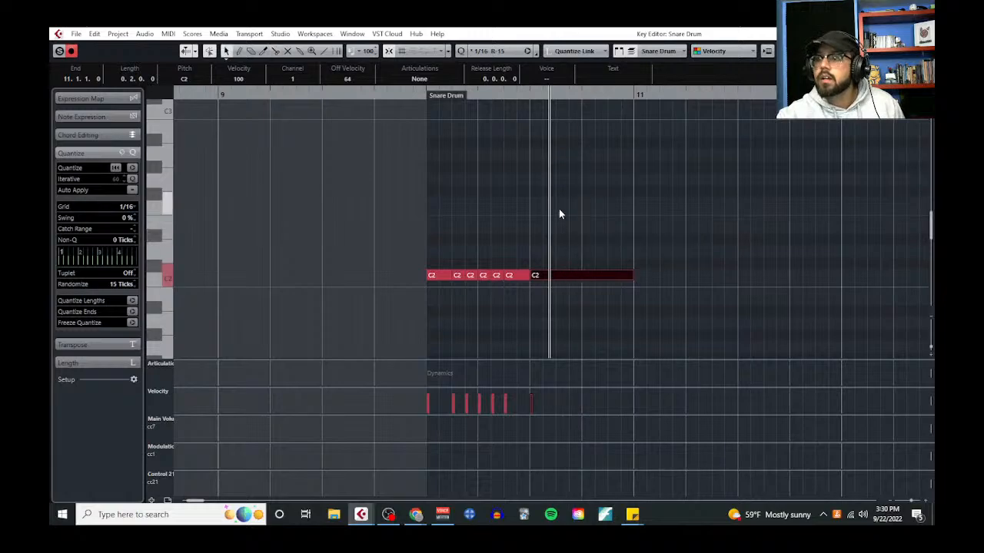
{"action": "right_click", "coordinate": [561, 226]}
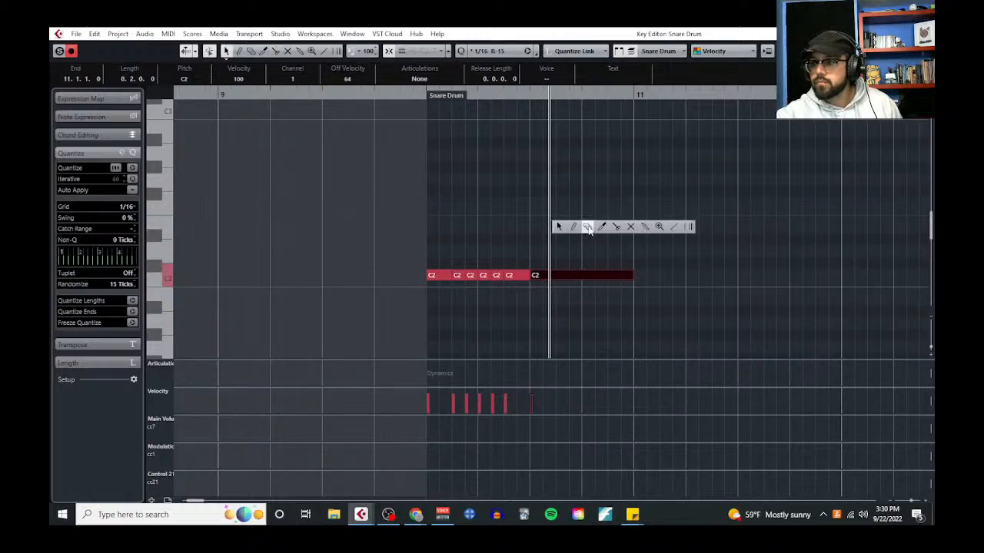
{"action": "left_click", "coordinate": [566, 228]}
{"action": "left_click_drag", "start_coordinate": [566, 229], "coordinate": [620, 313]}
{"action": "key", "text": "Delete"}
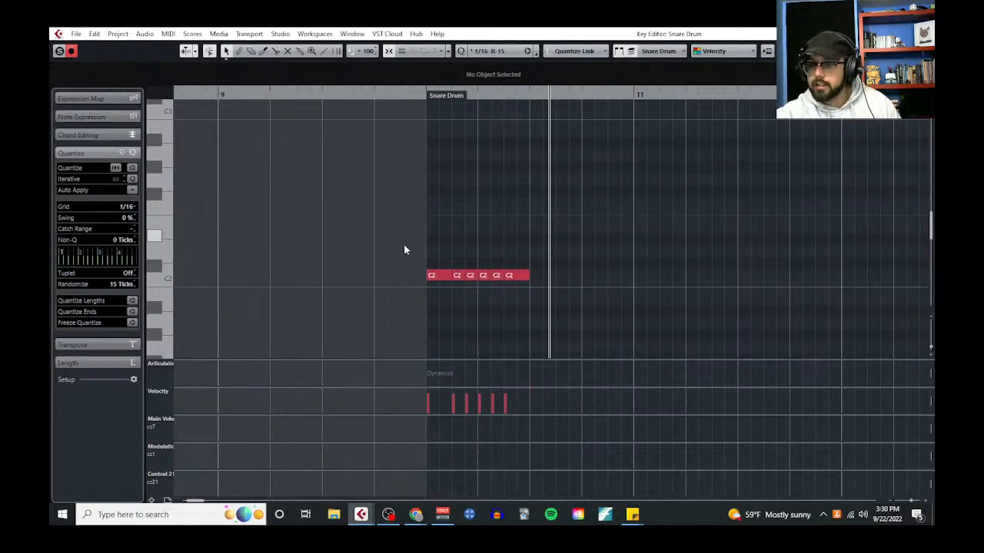
Lower the velocity of all six snare notes and raise the velocity of the note on beat 2 as an accent
{"action": "left_click_drag", "start_coordinate": [411, 246], "coordinate": [531, 302]}
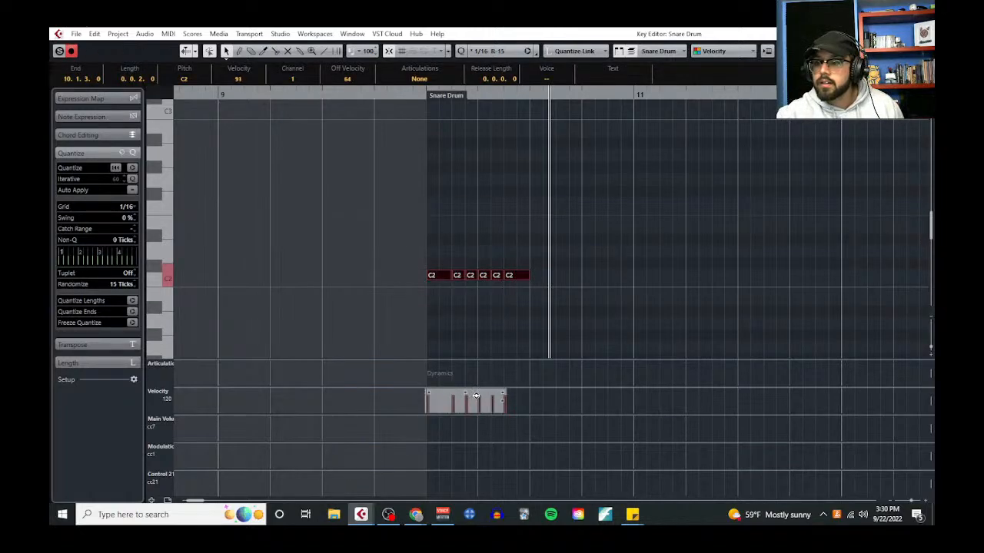
{"action": "left_click", "coordinate": [515, 299]}
{"action": "scroll", "coordinate": [470, 312], "scroll_direction": "up", "scroll_amount": 1}
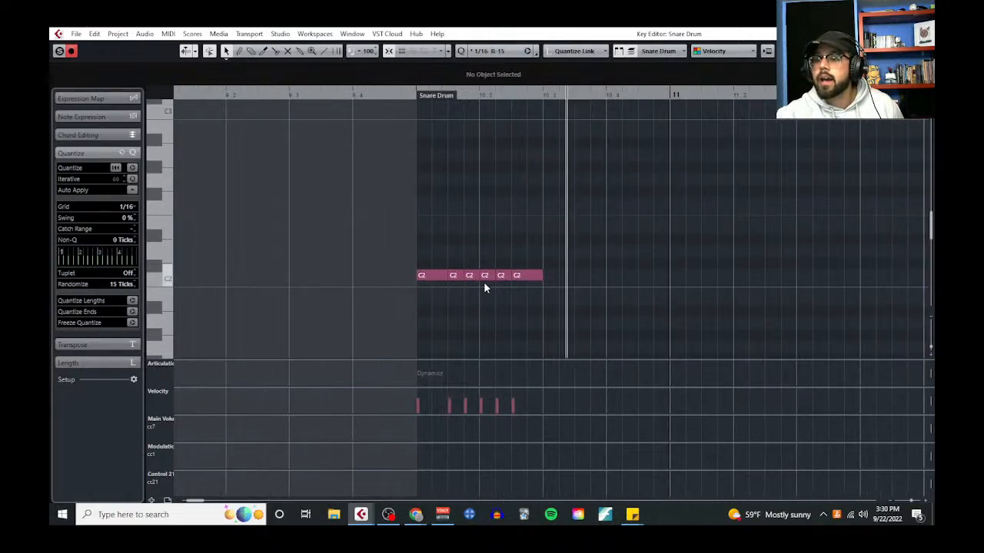
{"action": "left_click", "coordinate": [485, 276]}
{"action": "left_click", "coordinate": [524, 310]}
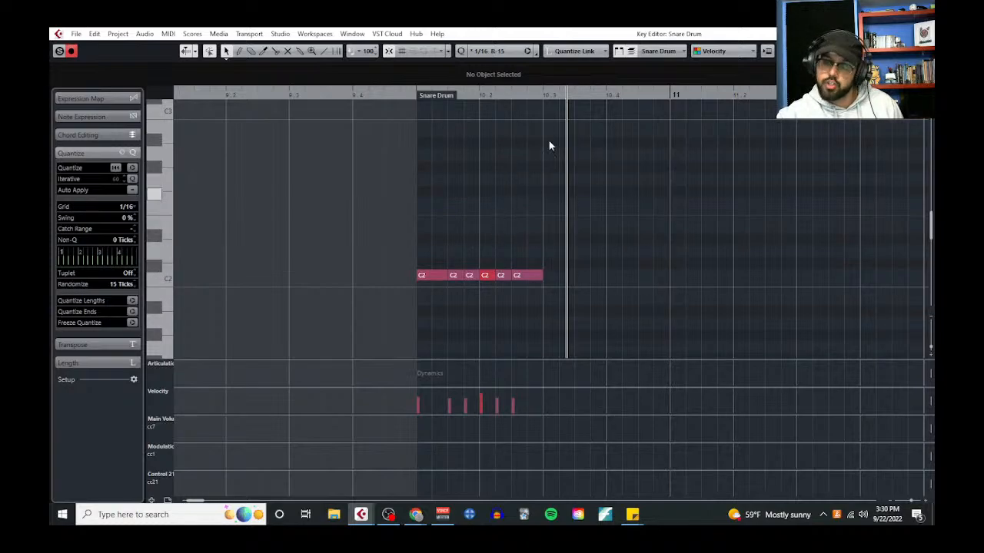
Play the pattern from bar 10 and soften the beat 2 accent to sit only slightly above the other velocities
{"action": "left_click", "coordinate": [419, 97]}
{"action": "key", "text": "space"}
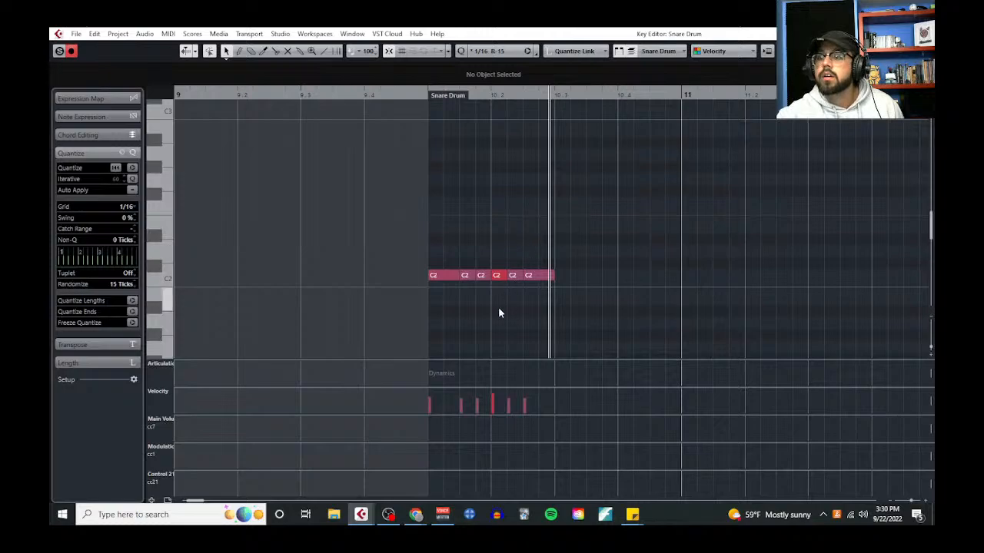
{"action": "left_click_drag", "start_coordinate": [504, 362], "coordinate": [526, 170]}
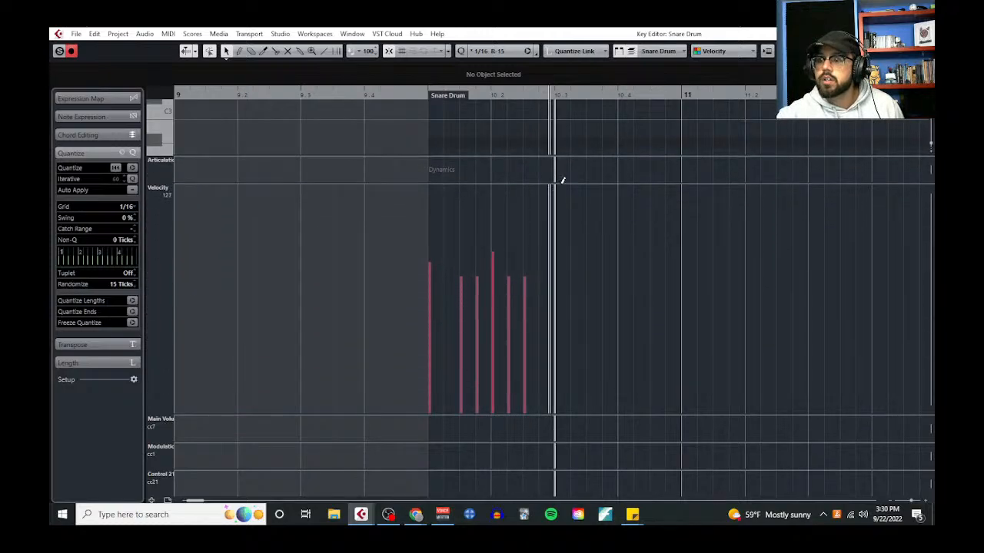
{"action": "left_click_drag", "start_coordinate": [565, 180], "coordinate": [582, 452]}
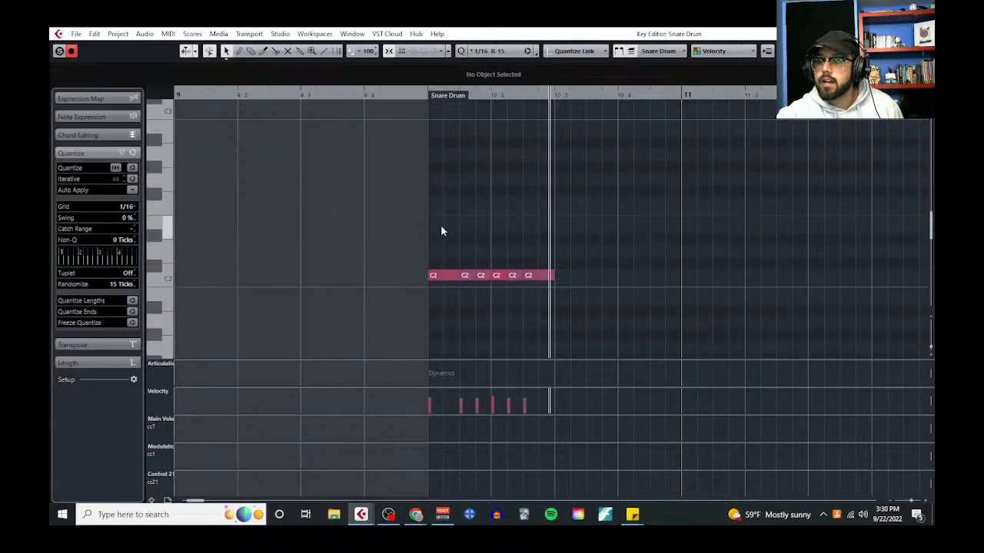
Copy the six-note snare pattern and paste it at beat 3 of bar 10
{"action": "left_click_drag", "start_coordinate": [440, 224], "coordinate": [570, 335]}
{"action": "key", "text": "ctrl+c"}
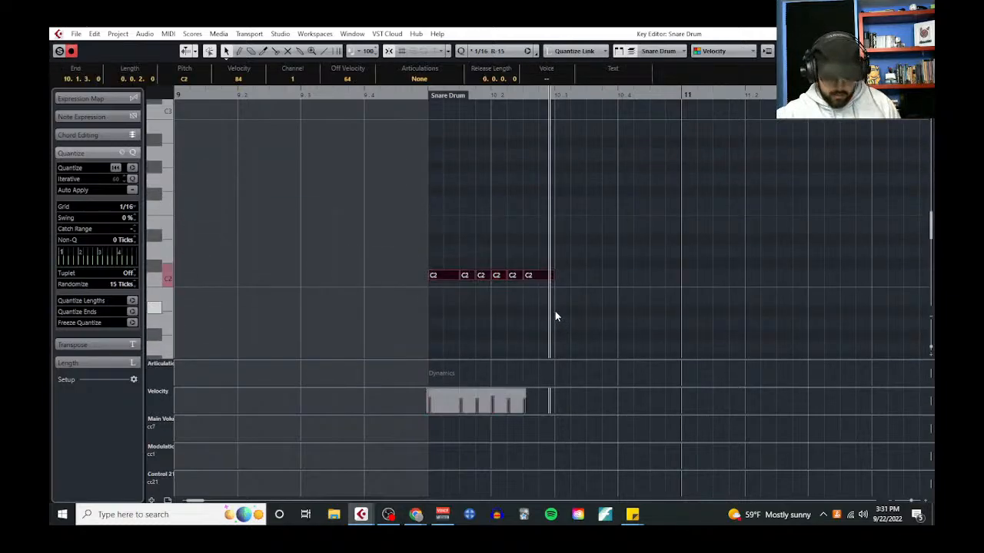
{"action": "left_click", "coordinate": [554, 96]}
{"action": "key", "text": "ctrl+v"}
Copy the full bar 10 snare pattern and paste it at bars 11, 12 and 13
{"action": "left_click_drag", "start_coordinate": [686, 314], "coordinate": [442, 240]}
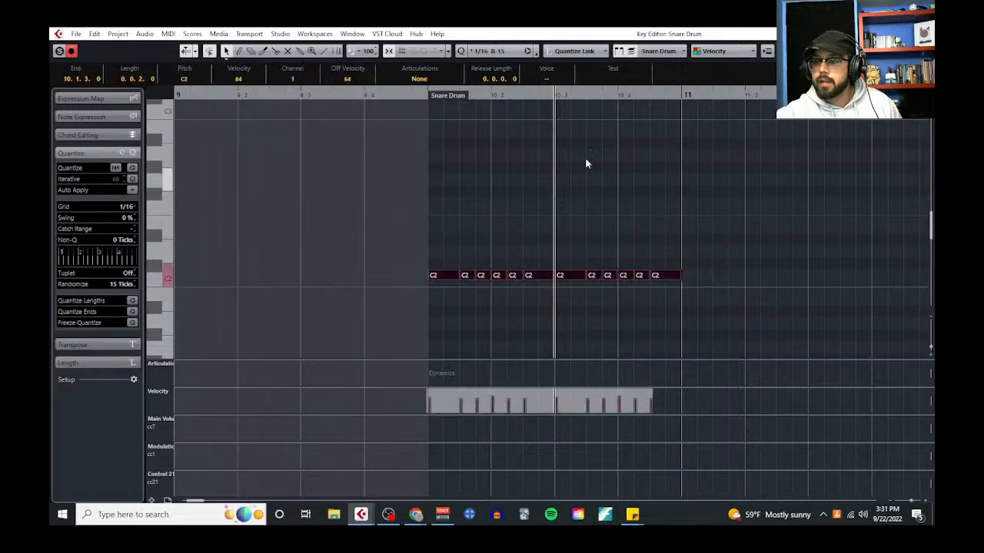
{"action": "left_click", "coordinate": [675, 96]}
{"action": "key", "text": "ctrl+v"}
{"action": "key", "text": "g"}
{"action": "key", "text": "g"}
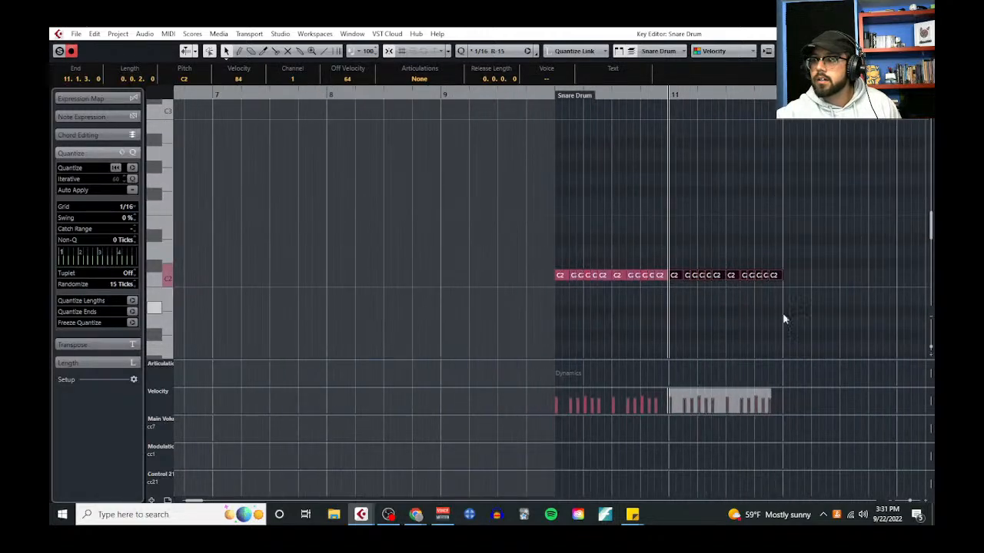
{"action": "left_click", "coordinate": [784, 96]}
{"action": "key", "text": "ctrl+v"}
{"action": "scroll", "coordinate": [750, 214], "scroll_direction": "right", "scroll_amount": 2}
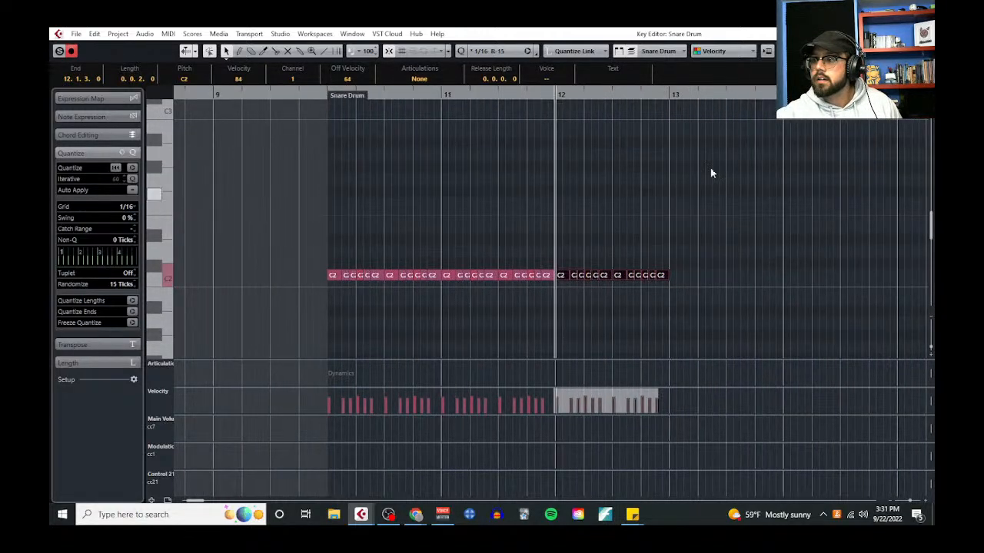
{"action": "left_click", "coordinate": [674, 98]}
{"action": "key", "text": "ctrl+v"}
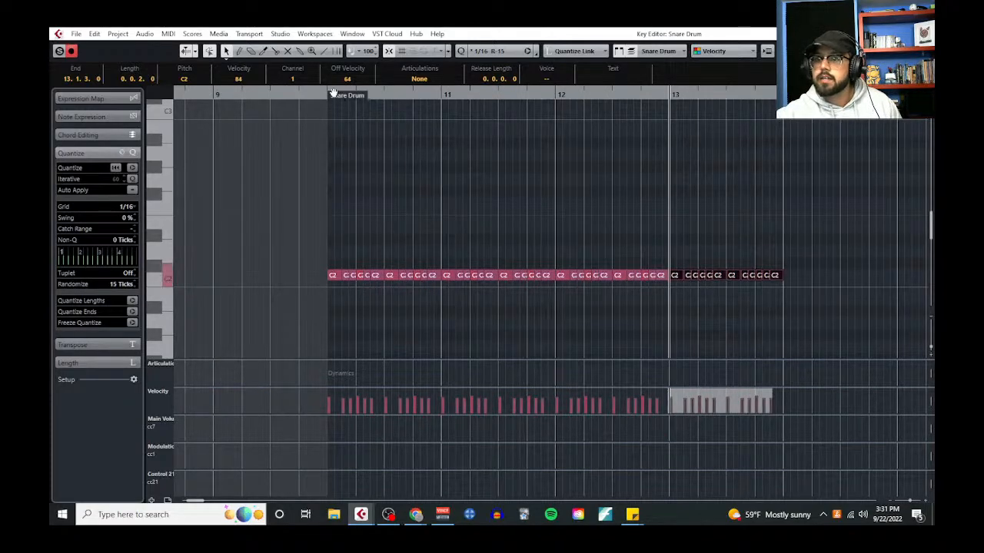
Play the repeated snare pattern from bar 10 and stop playback
{"action": "left_click", "coordinate": [324, 93]}
{"action": "key", "text": "space"}
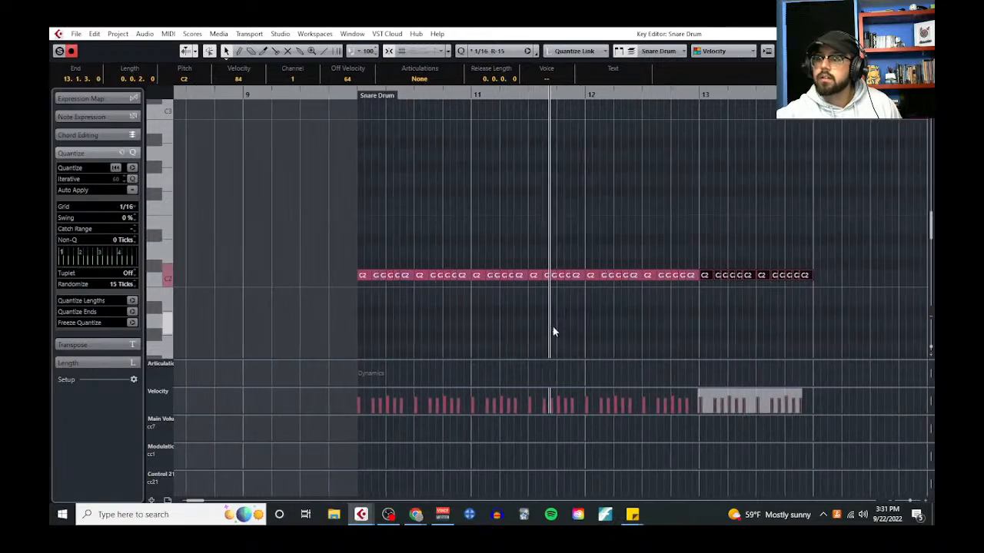
{"action": "key", "text": "space"}
Select all snare notes in bars 10 to 13 and duplicate them from bar 14 onward
{"action": "scroll", "coordinate": [715, 299], "scroll_direction": "right", "scroll_amount": 1}
{"action": "scroll", "coordinate": [667, 296], "scroll_direction": "down", "scroll_amount": 2}
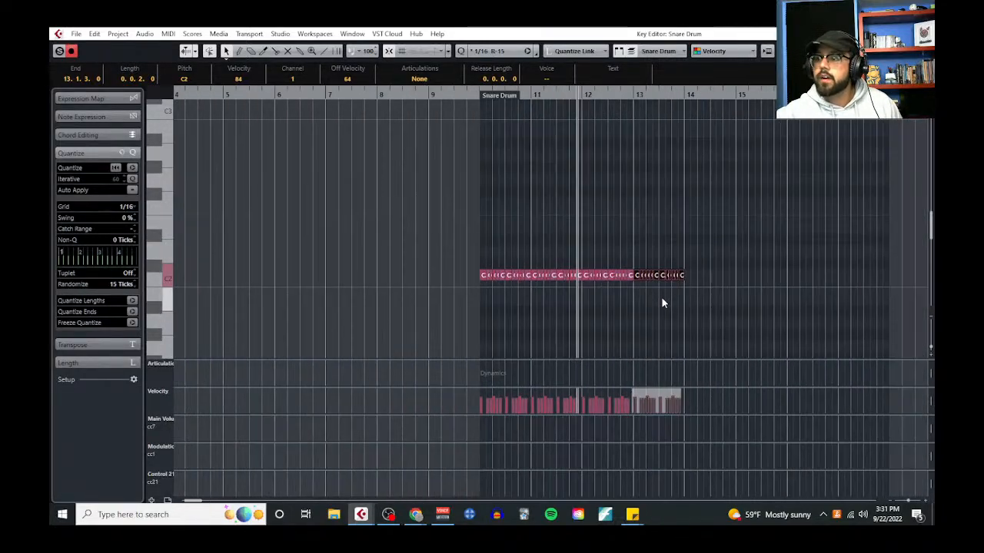
{"action": "scroll", "coordinate": [646, 322], "scroll_direction": "right", "scroll_amount": 1}
{"action": "left_click_drag", "start_coordinate": [640, 303], "coordinate": [387, 245]}
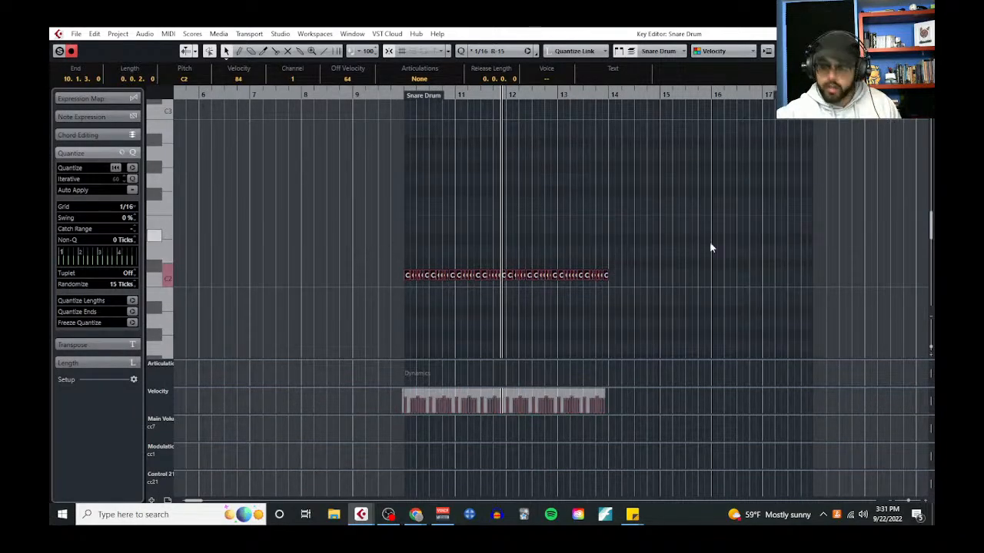
{"action": "scroll", "coordinate": [710, 241], "scroll_direction": "up", "scroll_amount": 2}
{"action": "key", "text": "alt+d"}
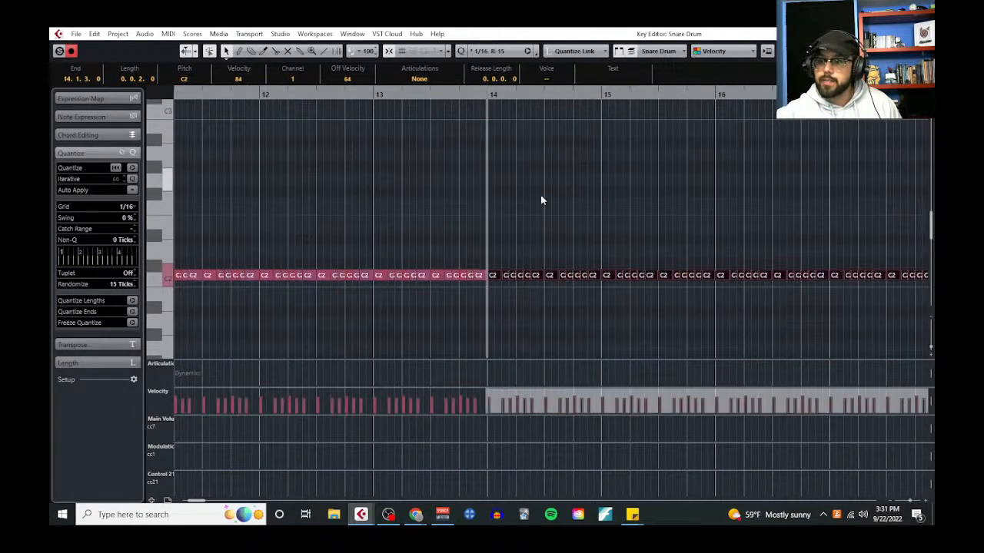
Select all snare notes from bar 10 to bar 17 and apply the Legato Break (10 ticks) logical preset
{"action": "scroll", "coordinate": [539, 228], "scroll_direction": "down", "scroll_amount": 2}
{"action": "left_click_drag", "start_coordinate": [756, 303], "coordinate": [309, 240]}
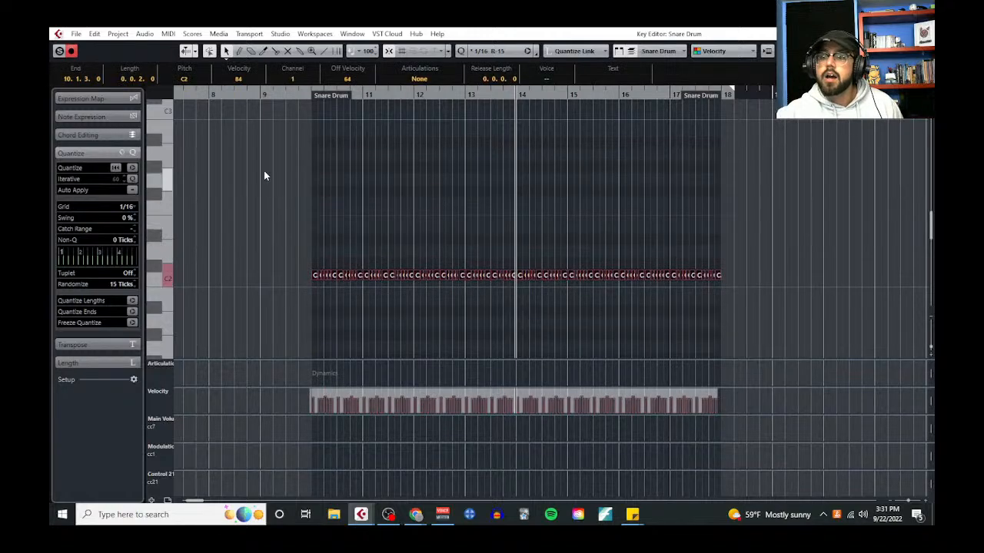
{"action": "left_click", "coordinate": [167, 34]}
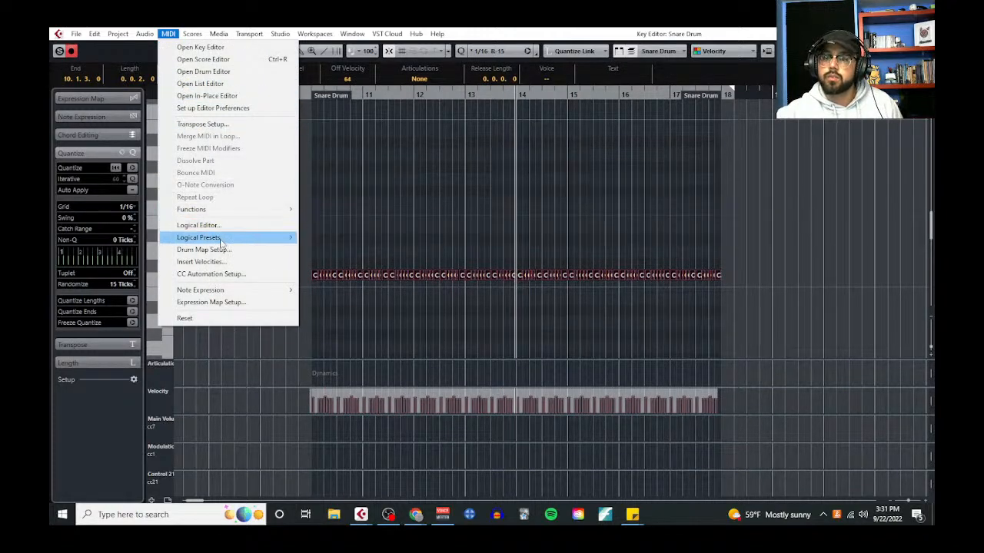
{"action": "mouse_move", "coordinate": [221, 240]}
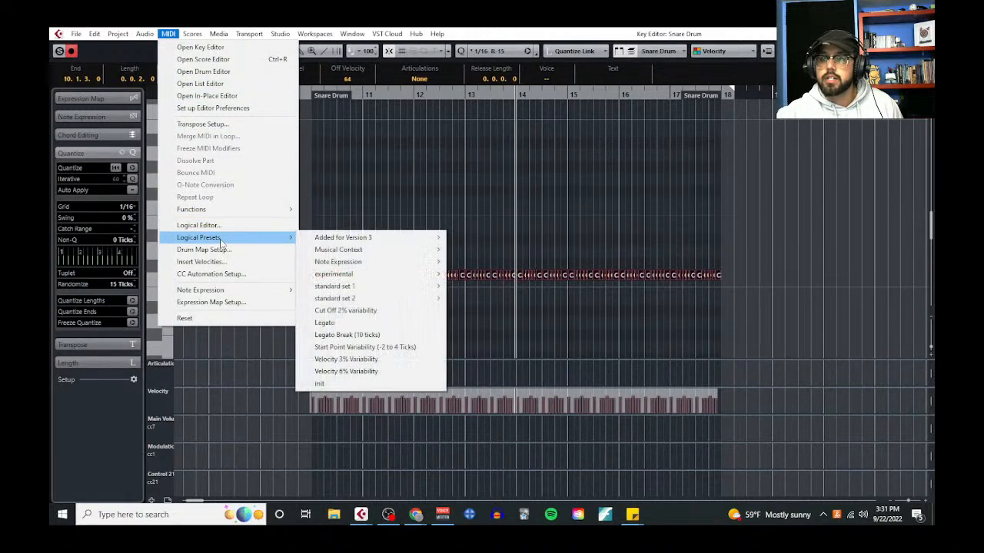
{"action": "left_click", "coordinate": [414, 334]}
Apply the Velocity 3% Variability and Start Point Variability (-2 to 4 Ticks) logical presets to the selected snare notes
{"action": "left_click", "coordinate": [167, 34]}
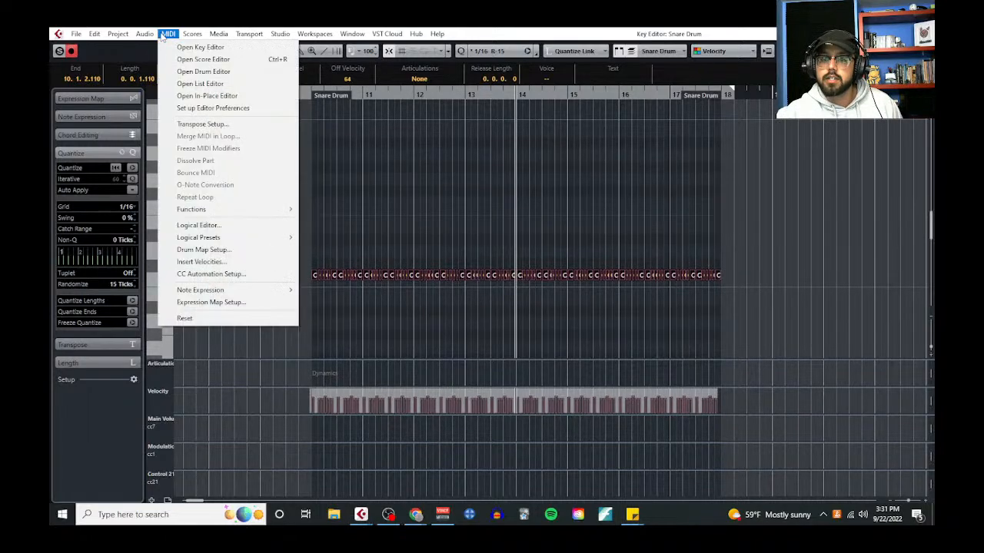
{"action": "mouse_move", "coordinate": [221, 238]}
{"action": "left_click", "coordinate": [384, 359]}
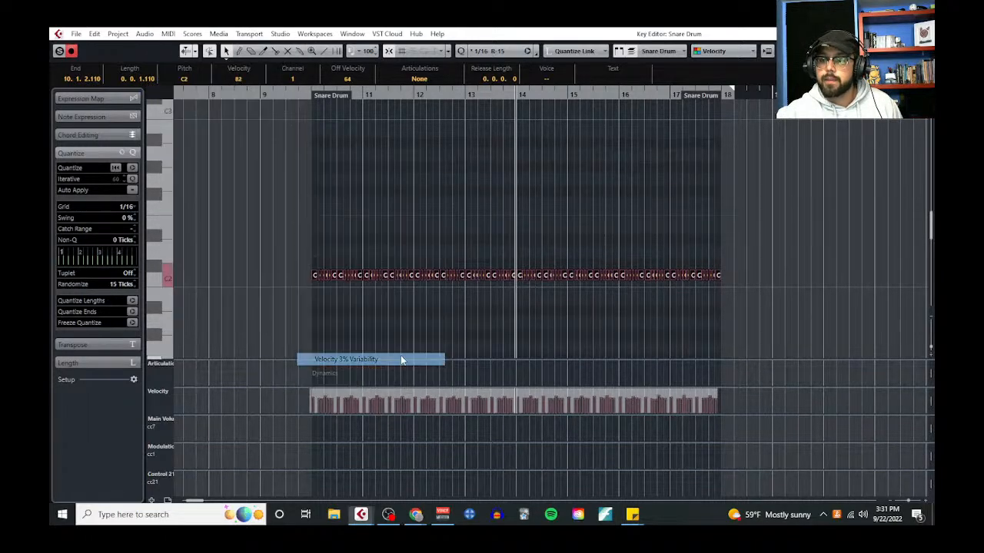
{"action": "left_click", "coordinate": [168, 34]}
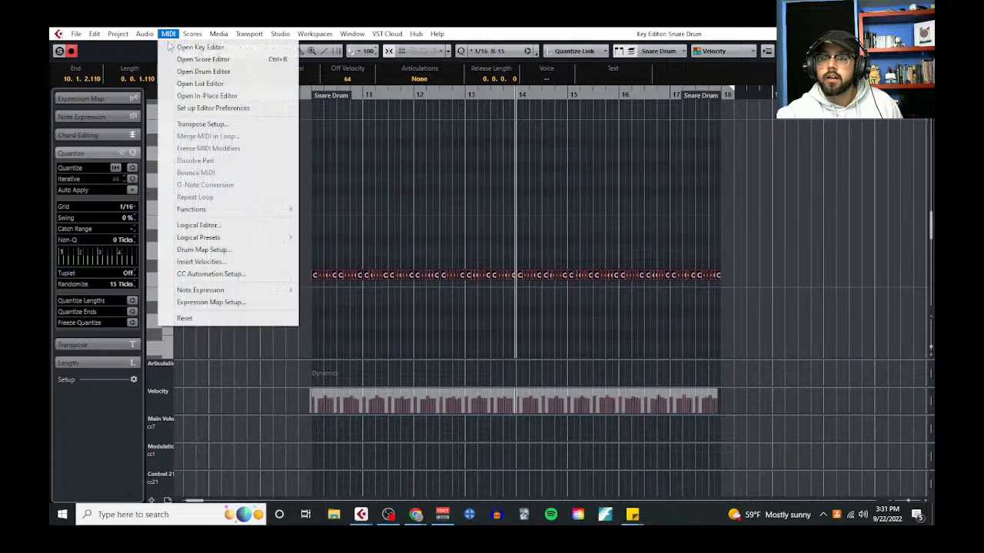
{"action": "mouse_move", "coordinate": [246, 238]}
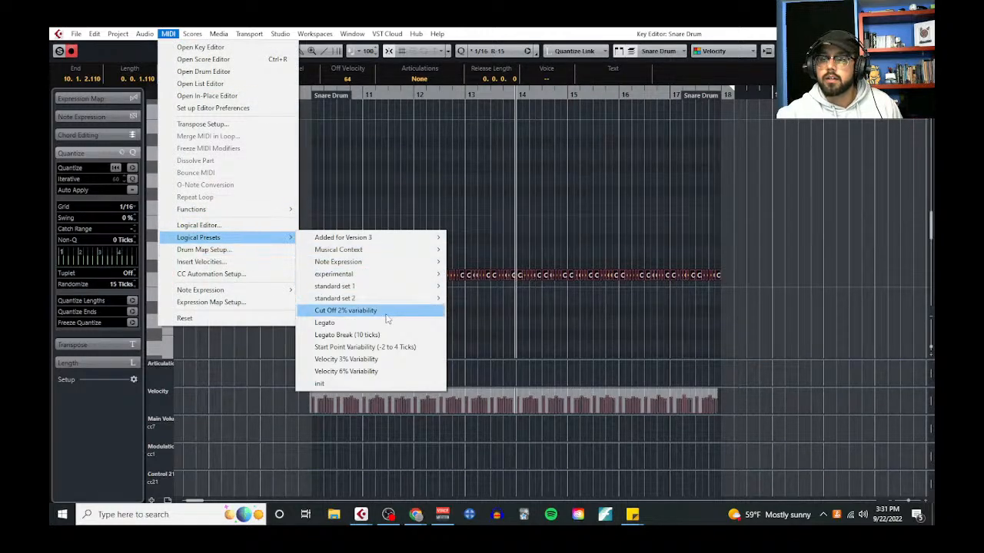
{"action": "left_click", "coordinate": [394, 347]}
Play the humanized snare pattern from bar 10 and clear the note selection
{"action": "left_click", "coordinate": [308, 97]}
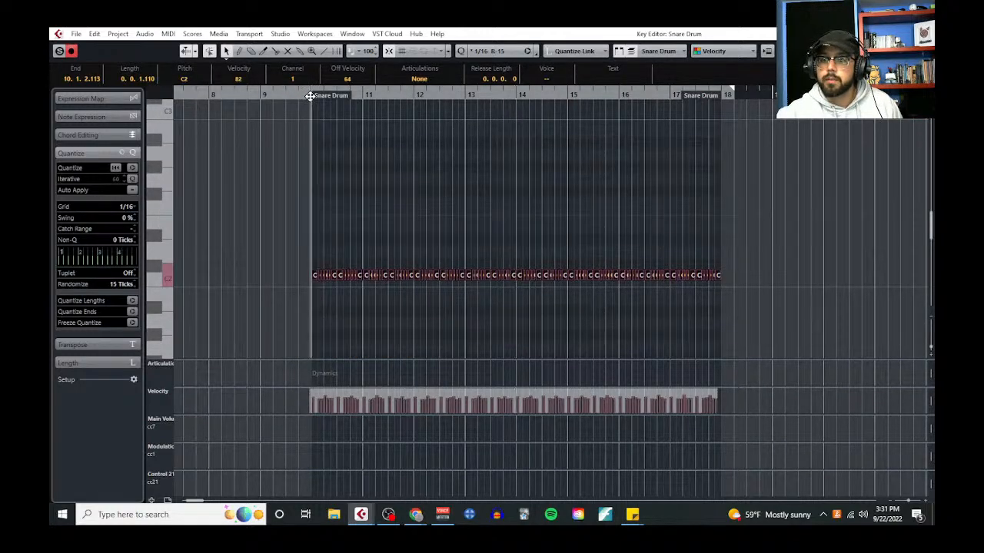
{"action": "key", "text": "space"}
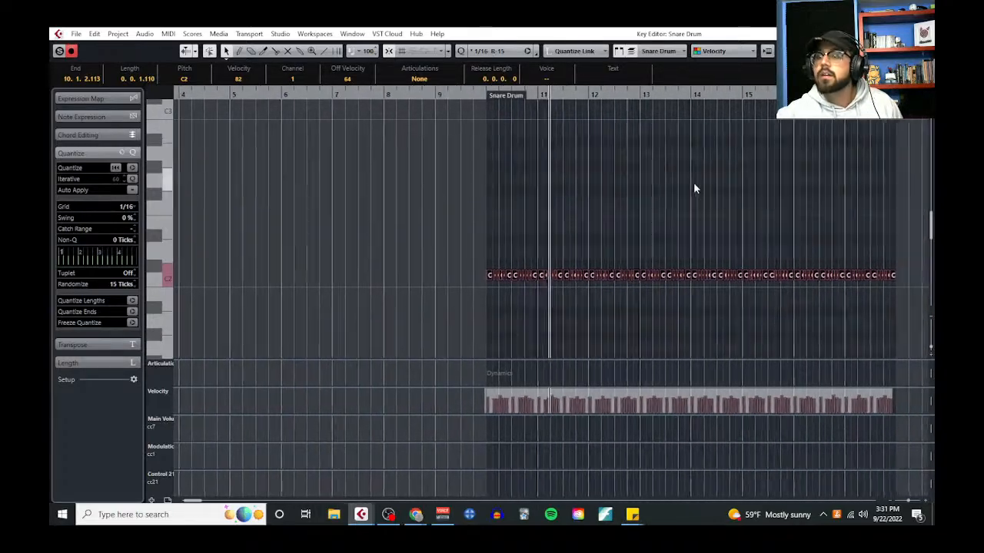
{"action": "left_click", "coordinate": [679, 187]}
Move the second snare note of bar 10 from C2 up to D2
{"action": "scroll", "coordinate": [461, 252], "scroll_direction": "up", "scroll_amount": 4}
{"action": "scroll", "coordinate": [461, 253], "scroll_direction": "up", "scroll_amount": 2}
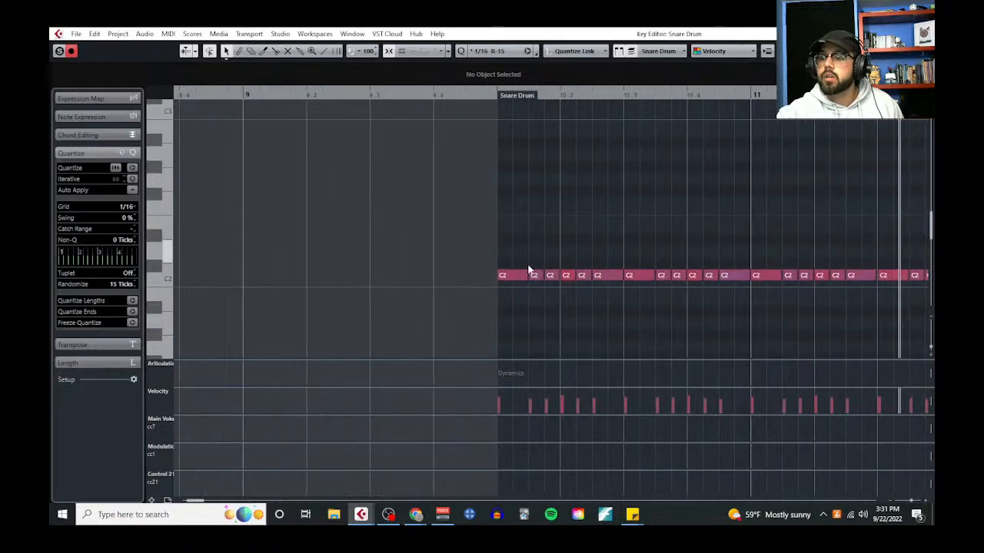
{"action": "left_click", "coordinate": [534, 275]}
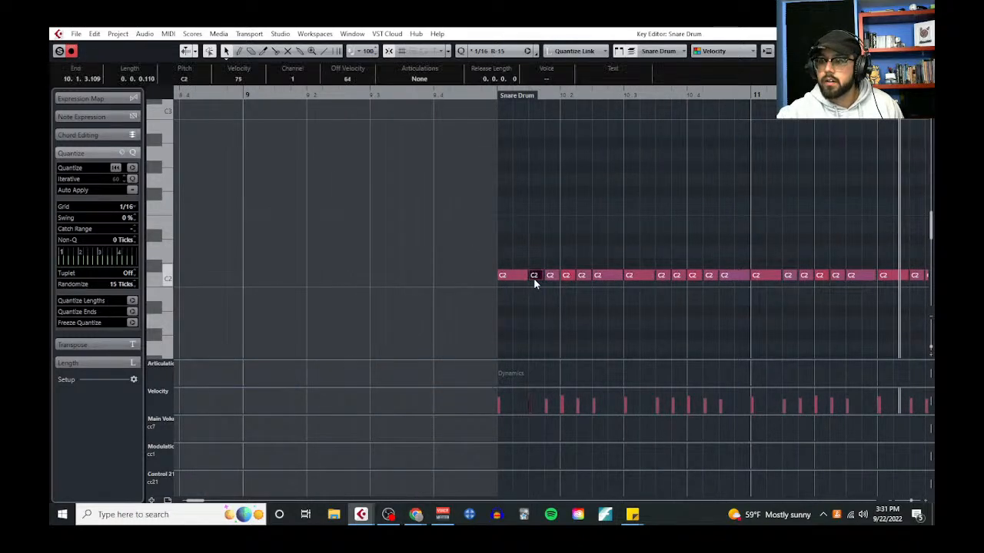
{"action": "left_click_drag", "start_coordinate": [536, 278], "coordinate": [545, 282]}
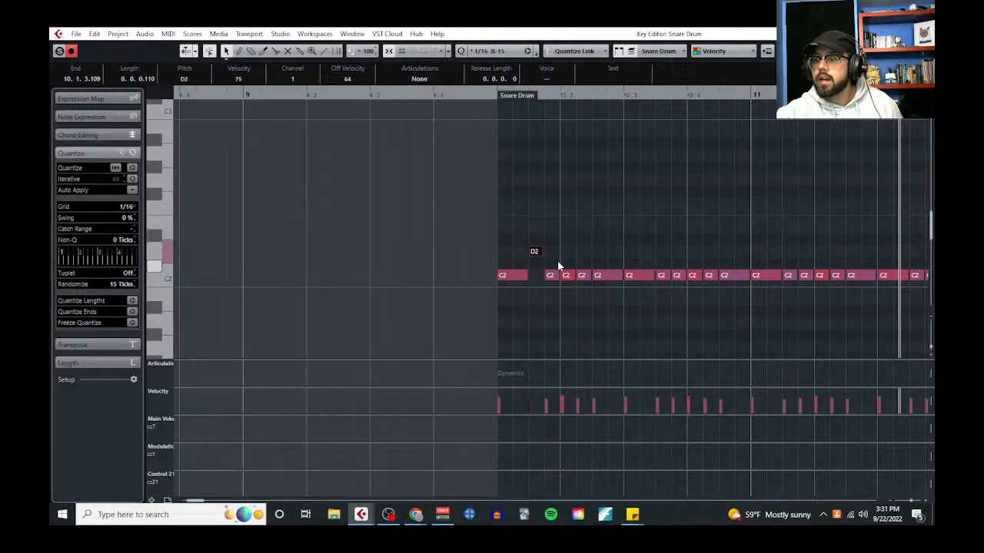
Select every second snare note from beat 2 of bar 10 through the end of bar 17 and transpose them up to D2
{"action": "scroll", "coordinate": [558, 266], "scroll_direction": "down", "scroll_amount": 1}
{"action": "left_click", "coordinate": [566, 276]}
{"action": "left_click", "coordinate": [600, 278], "text": "shift"}
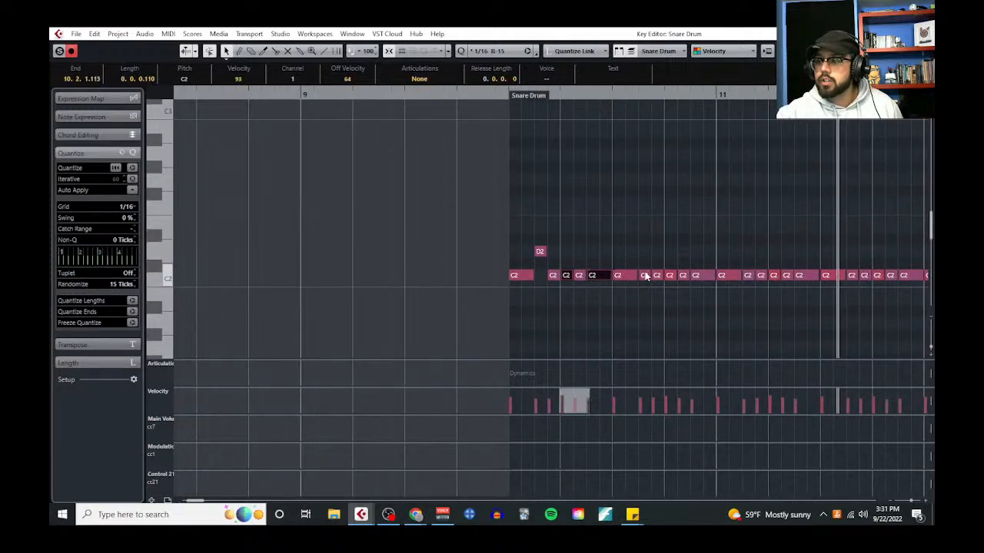
{"action": "left_click", "coordinate": [645, 276], "text": "shift"}
{"action": "left_click", "coordinate": [671, 277], "text": "shift"}
{"action": "left_click", "coordinate": [697, 277], "text": "shift"}
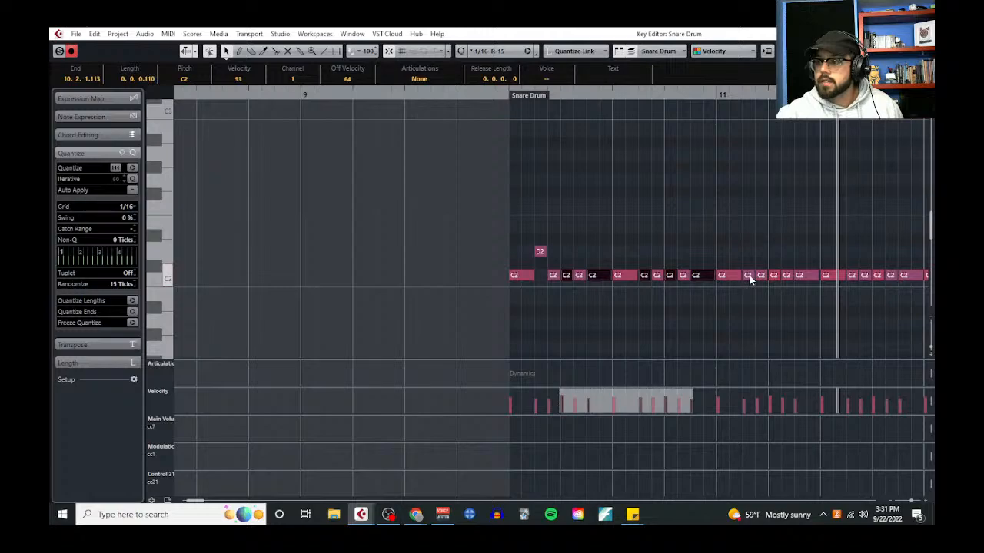
{"action": "left_click", "coordinate": [750, 277], "text": "shift"}
{"action": "left_click", "coordinate": [775, 277], "text": "shift"}
{"action": "left_click", "coordinate": [803, 276], "text": "shift"}
{"action": "scroll", "coordinate": [711, 235], "scroll_direction": "right", "scroll_amount": 3}
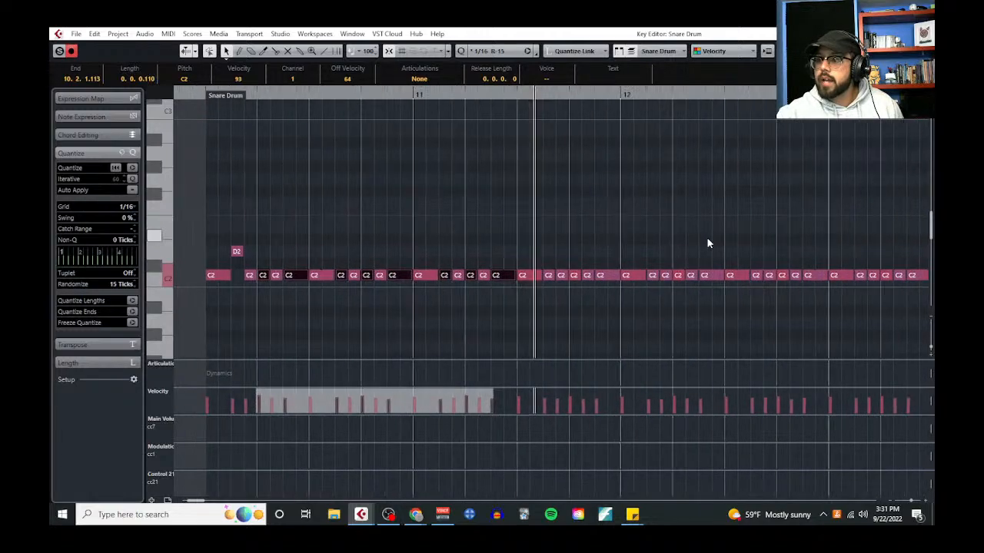
{"action": "left_click", "coordinate": [548, 277], "text": "shift"}
{"action": "left_click", "coordinate": [573, 276], "text": "shift"}
{"action": "left_click", "coordinate": [562, 277], "text": "shift"}
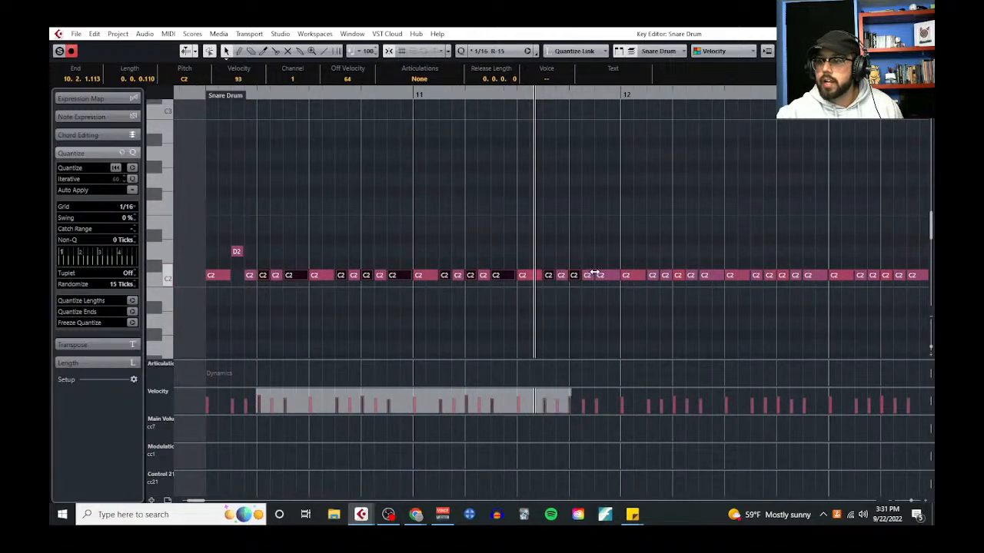
{"action": "left_click", "coordinate": [604, 276], "text": "shift"}
{"action": "left_click", "coordinate": [654, 276], "text": "shift"}
{"action": "left_click", "coordinate": [680, 277], "text": "shift"}
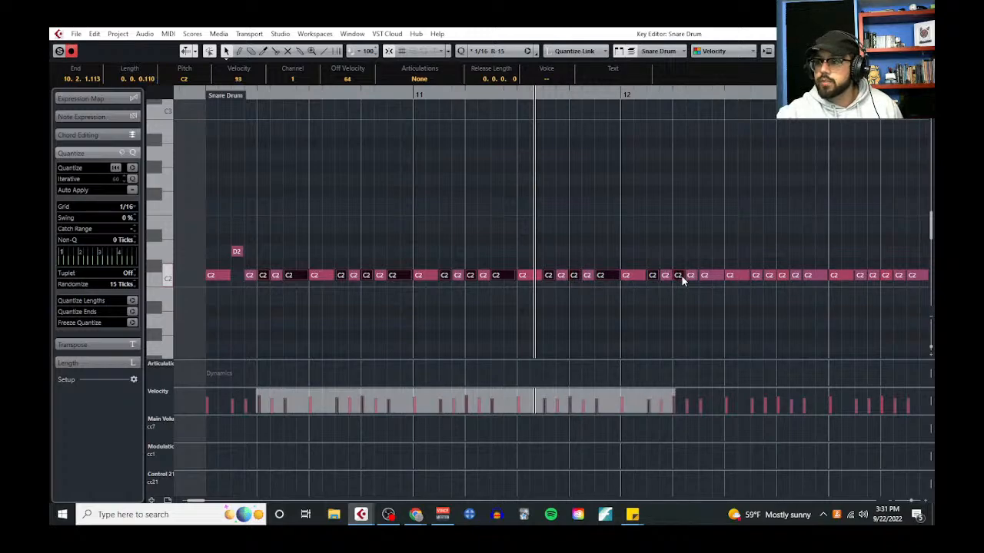
{"action": "left_click", "coordinate": [705, 277], "text": "shift"}
{"action": "scroll", "coordinate": [649, 248], "scroll_direction": "right", "scroll_amount": 3}
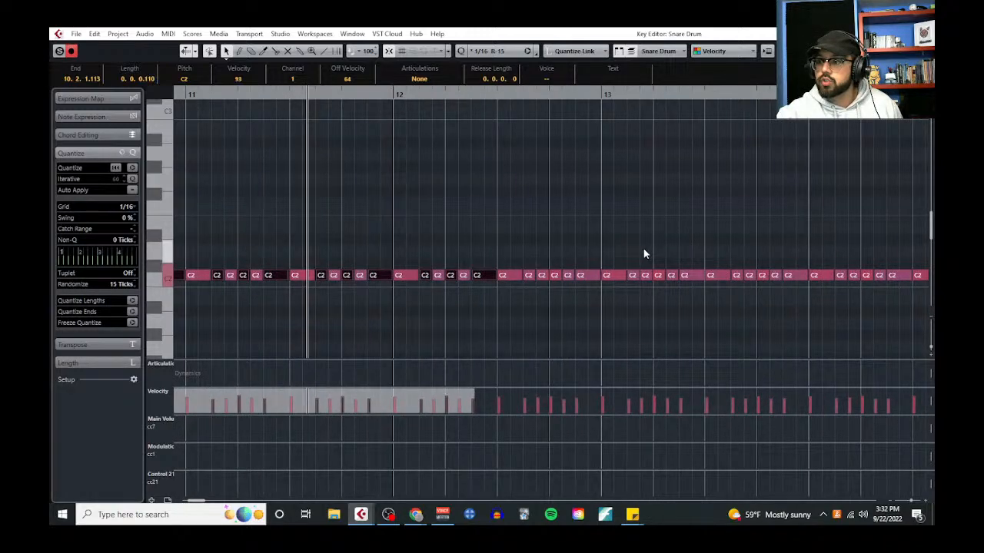
{"action": "left_click", "coordinate": [529, 276], "text": "shift"}
{"action": "left_click", "coordinate": [548, 275], "text": "shift"}
{"action": "left_click", "coordinate": [558, 276], "text": "shift"}
{"action": "left_click", "coordinate": [580, 276], "text": "shift"}
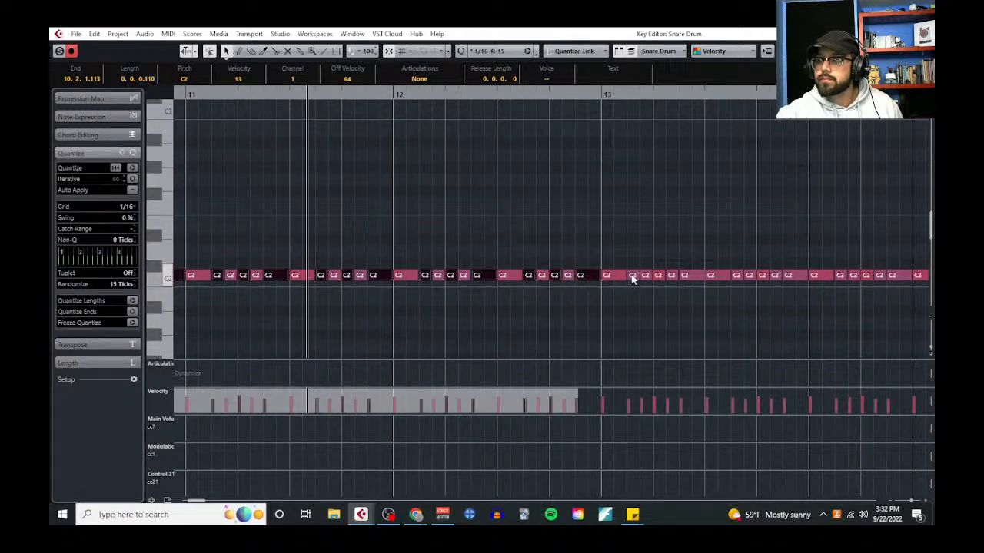
{"action": "left_click", "coordinate": [632, 276], "text": "shift"}
{"action": "left_click", "coordinate": [660, 276], "text": "shift"}
{"action": "left_click", "coordinate": [685, 275], "text": "shift"}
{"action": "scroll", "coordinate": [652, 242], "scroll_direction": "right", "scroll_amount": 3}
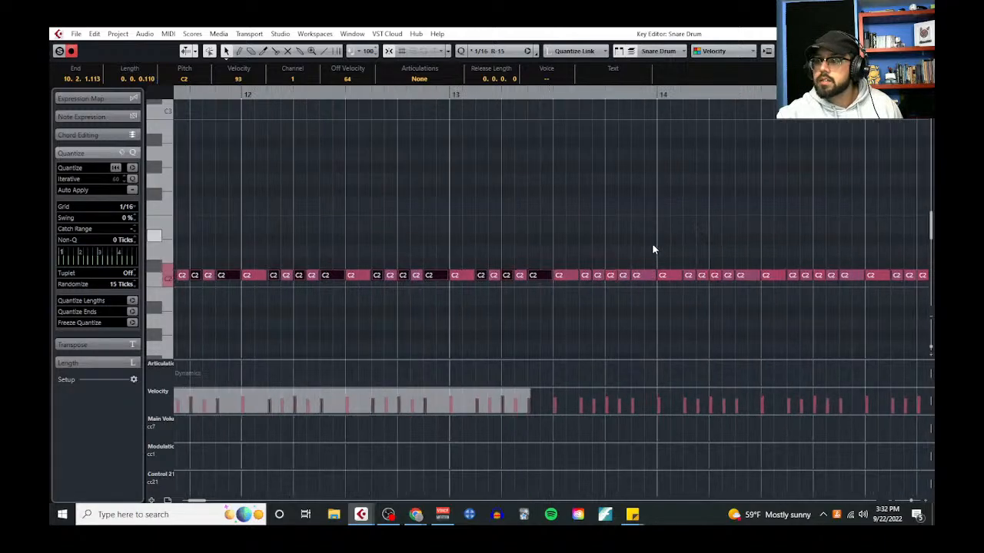
{"action": "left_click", "coordinate": [510, 276], "text": "shift"}
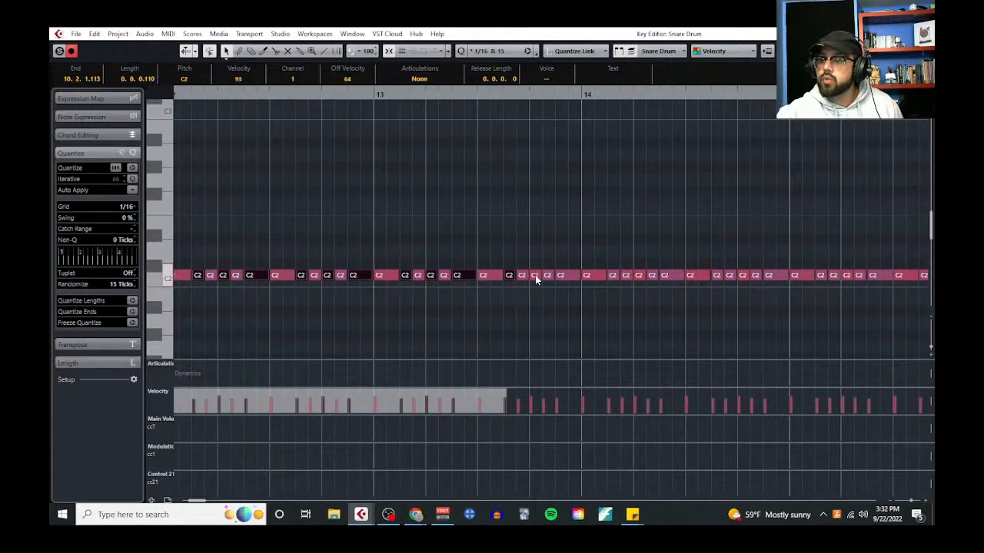
{"action": "left_click", "coordinate": [523, 276], "text": "shift"}
{"action": "left_click", "coordinate": [536, 276], "text": "shift"}
{"action": "left_click", "coordinate": [548, 276], "text": "shift"}
{"action": "left_click", "coordinate": [561, 276], "text": "shift"}
{"action": "left_click", "coordinate": [587, 276], "text": "shift"}
{"action": "left_click", "coordinate": [613, 276], "text": "shift"}
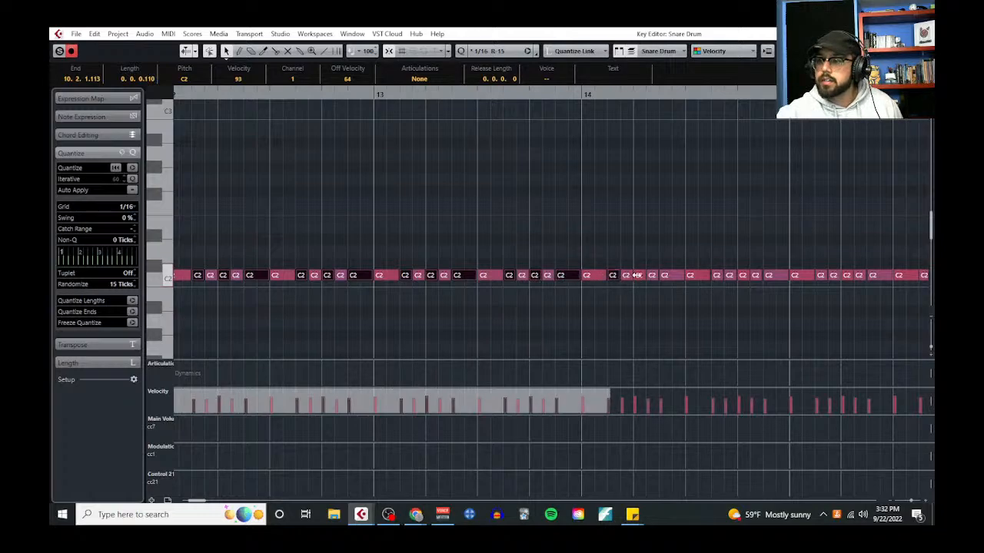
{"action": "left_click", "coordinate": [627, 276], "text": "shift"}
{"action": "left_click", "coordinate": [640, 276], "text": "shift"}
{"action": "left_click", "coordinate": [653, 275], "text": "shift"}
{"action": "left_click", "coordinate": [665, 276], "text": "shift"}
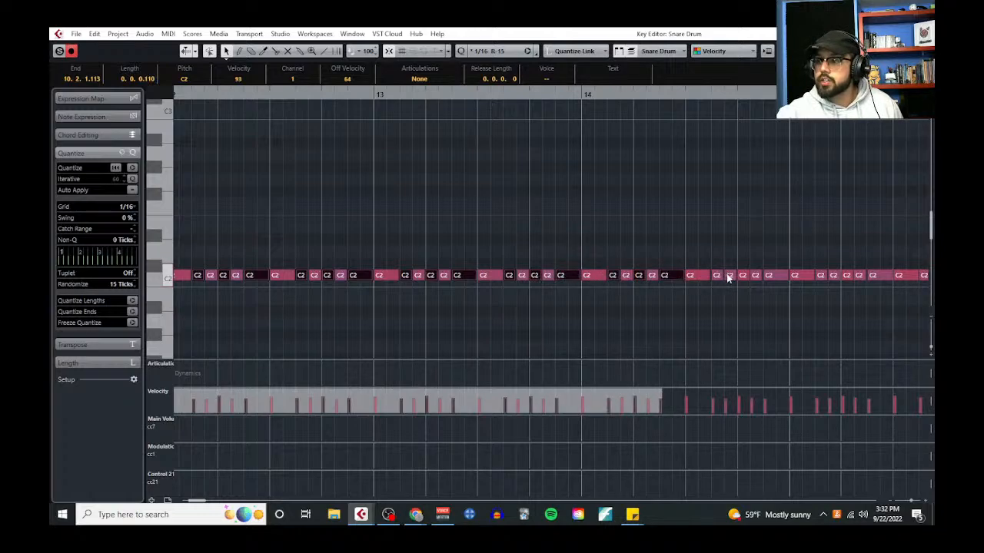
{"action": "left_click", "coordinate": [729, 277], "text": "shift"}
{"action": "scroll", "coordinate": [657, 236], "scroll_direction": "right", "scroll_amount": 1}
{"action": "left_click", "coordinate": [581, 276], "text": "shift"}
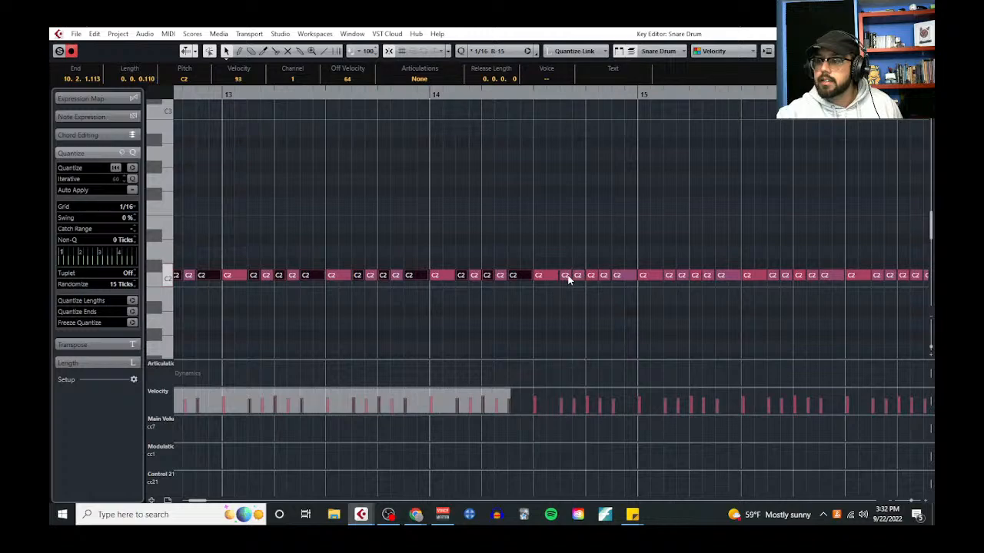
{"action": "left_click", "coordinate": [567, 276], "text": "shift"}
{"action": "left_click", "coordinate": [578, 276], "text": "shift"}
{"action": "left_click", "coordinate": [591, 276], "text": "shift"}
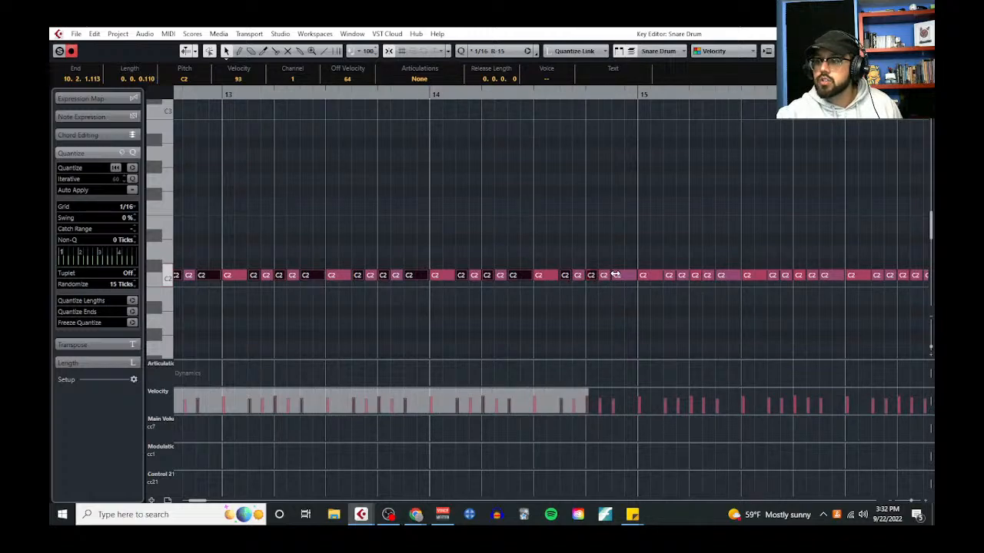
{"action": "left_click", "coordinate": [604, 276], "text": "shift"}
{"action": "left_click", "coordinate": [618, 276], "text": "shift"}
{"action": "left_click", "coordinate": [669, 276], "text": "shift"}
{"action": "left_click", "coordinate": [683, 276], "text": "shift"}
{"action": "left_click", "coordinate": [695, 276], "text": "shift"}
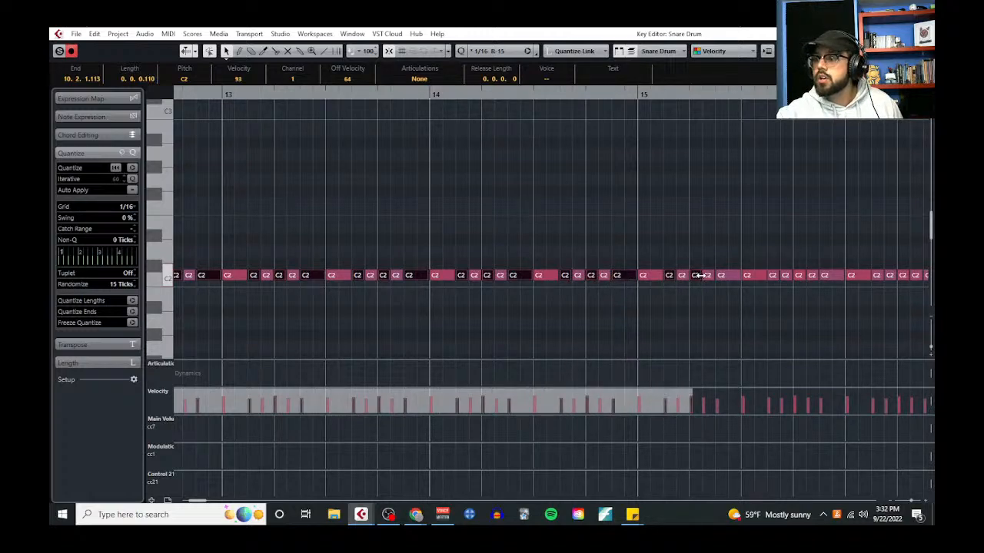
{"action": "left_click", "coordinate": [730, 275], "text": "shift"}
{"action": "scroll", "coordinate": [634, 278], "scroll_direction": "right", "scroll_amount": 3}
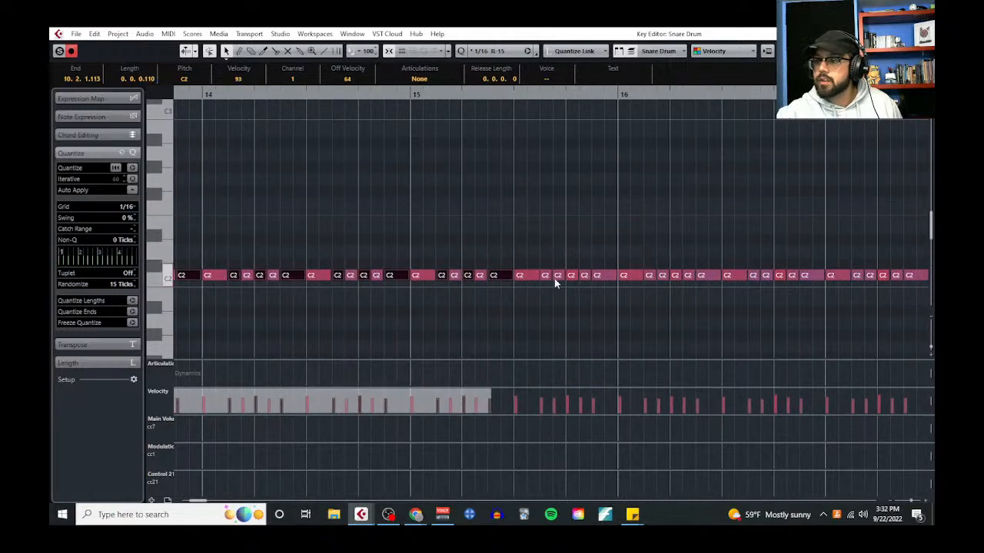
{"action": "left_click", "coordinate": [544, 276], "text": "shift"}
{"action": "left_click", "coordinate": [573, 276], "text": "shift"}
{"action": "left_click", "coordinate": [588, 276], "text": "shift"}
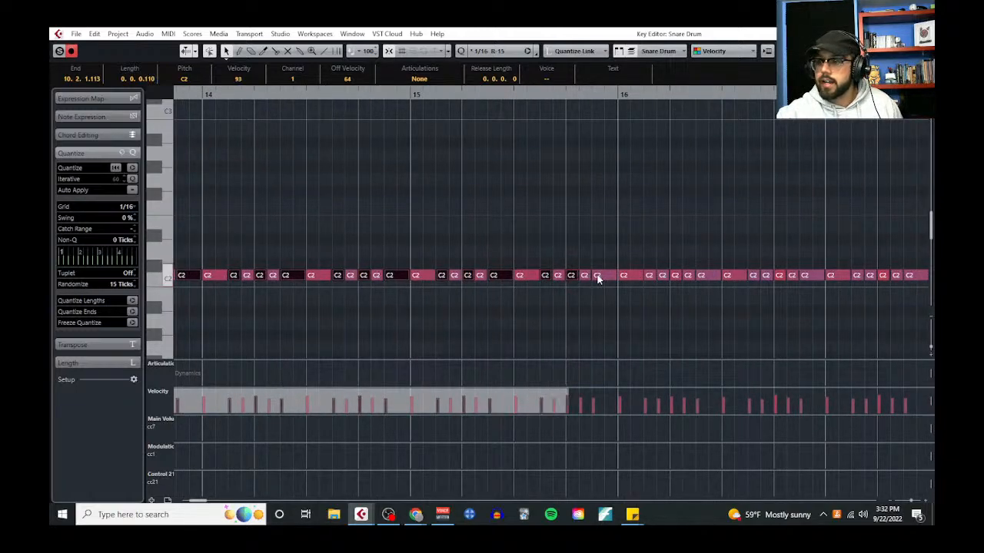
{"action": "left_click", "coordinate": [598, 276], "text": "shift"}
{"action": "left_click", "coordinate": [649, 276], "text": "shift"}
{"action": "left_click", "coordinate": [662, 276], "text": "shift"}
{"action": "left_click", "coordinate": [675, 276], "text": "shift"}
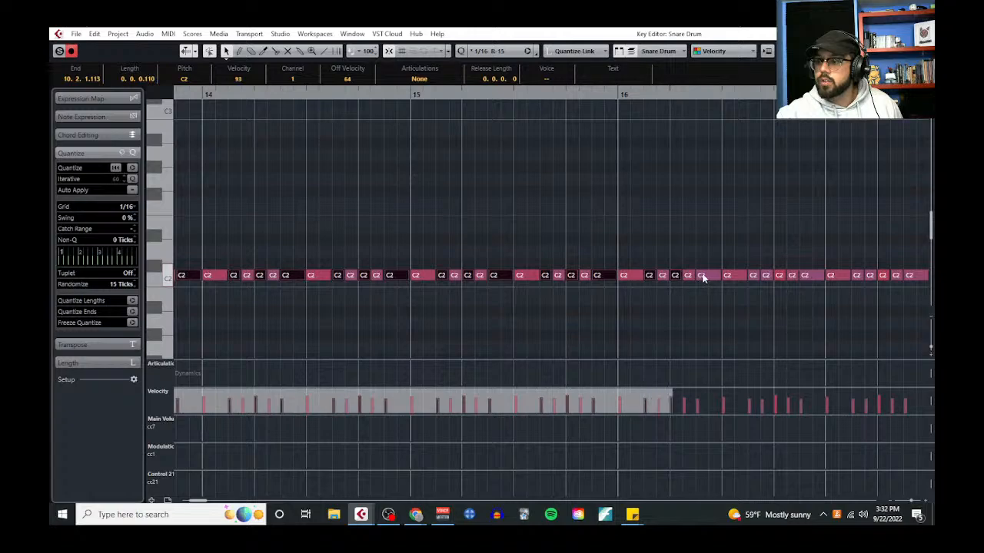
{"action": "left_click", "coordinate": [688, 276], "text": "shift"}
{"action": "left_click", "coordinate": [701, 276], "text": "shift"}
{"action": "scroll", "coordinate": [669, 253], "scroll_direction": "right", "scroll_amount": 3}
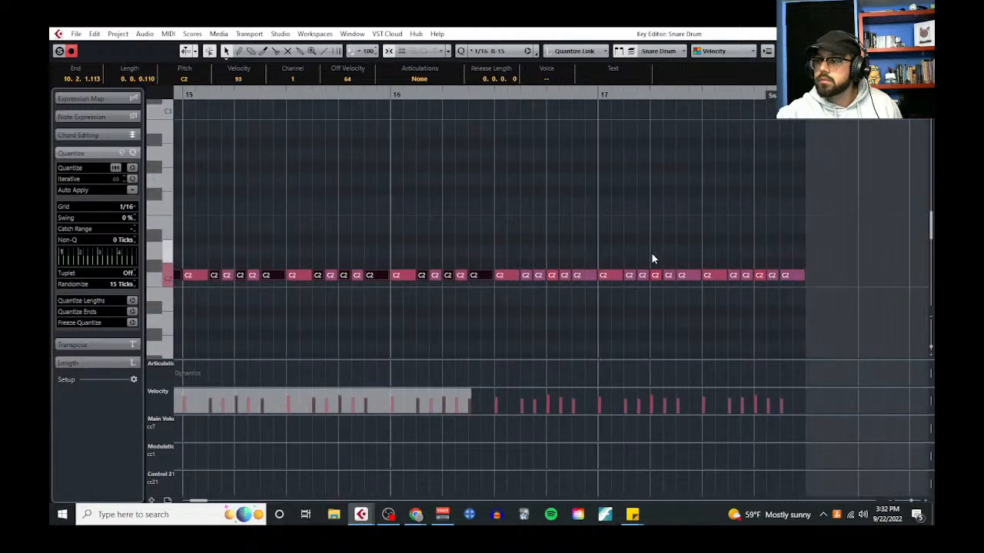
{"action": "left_click", "coordinate": [526, 275], "text": "shift"}
{"action": "left_click", "coordinate": [539, 276], "text": "shift"}
{"action": "left_click", "coordinate": [551, 276], "text": "shift"}
{"action": "left_click", "coordinate": [564, 276], "text": "shift"}
{"action": "left_click", "coordinate": [577, 276], "text": "shift"}
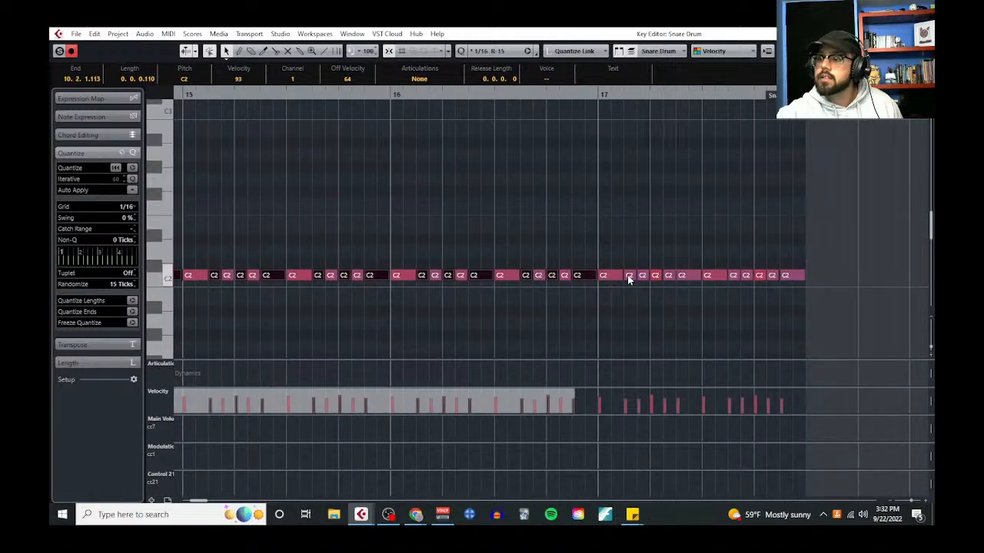
{"action": "left_click", "coordinate": [629, 276], "text": "shift"}
{"action": "left_click", "coordinate": [642, 276], "text": "shift"}
{"action": "left_click", "coordinate": [655, 276], "text": "shift"}
{"action": "left_click", "coordinate": [685, 276], "text": "shift"}
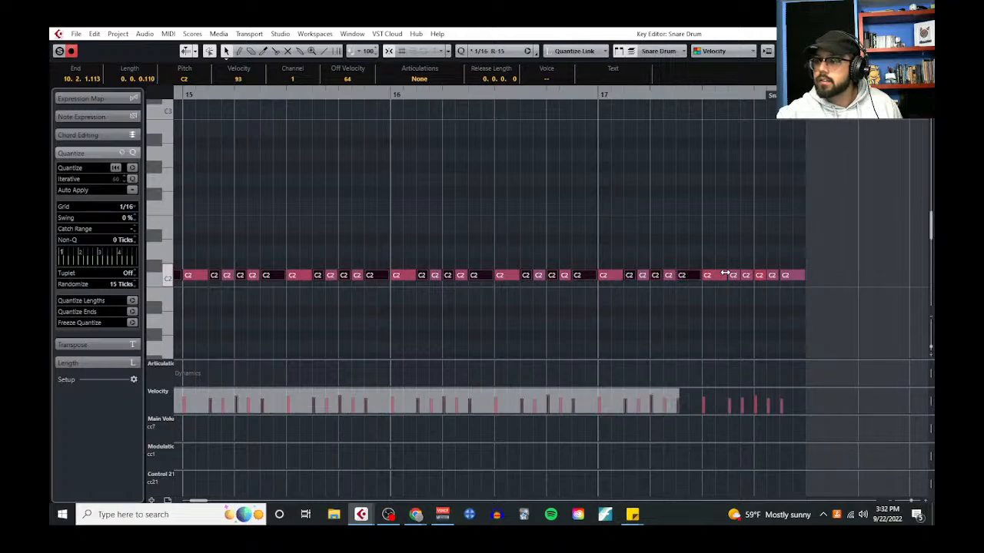
{"action": "left_click", "coordinate": [734, 277], "text": "shift"}
{"action": "left_click", "coordinate": [762, 277], "text": "shift"}
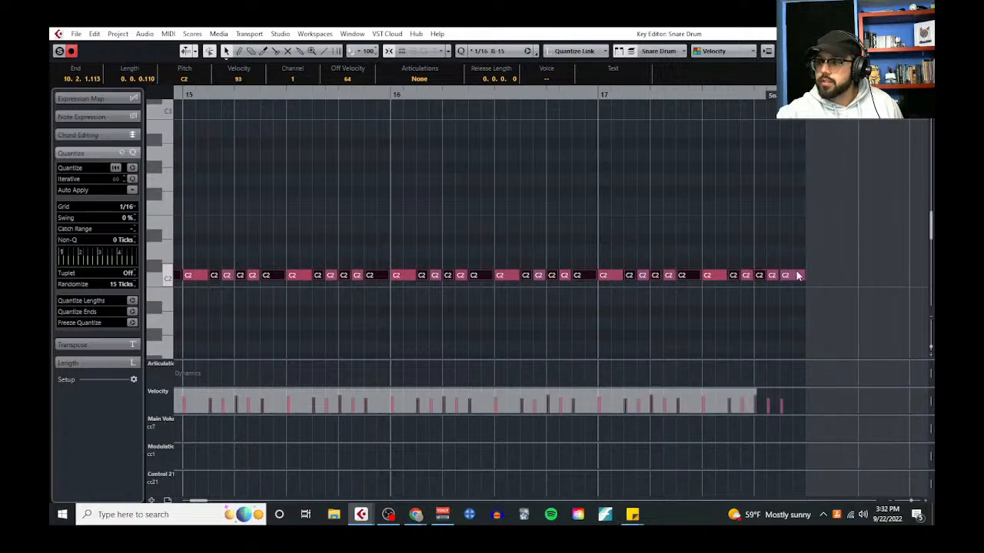
{"action": "left_click", "coordinate": [797, 277], "text": "shift"}
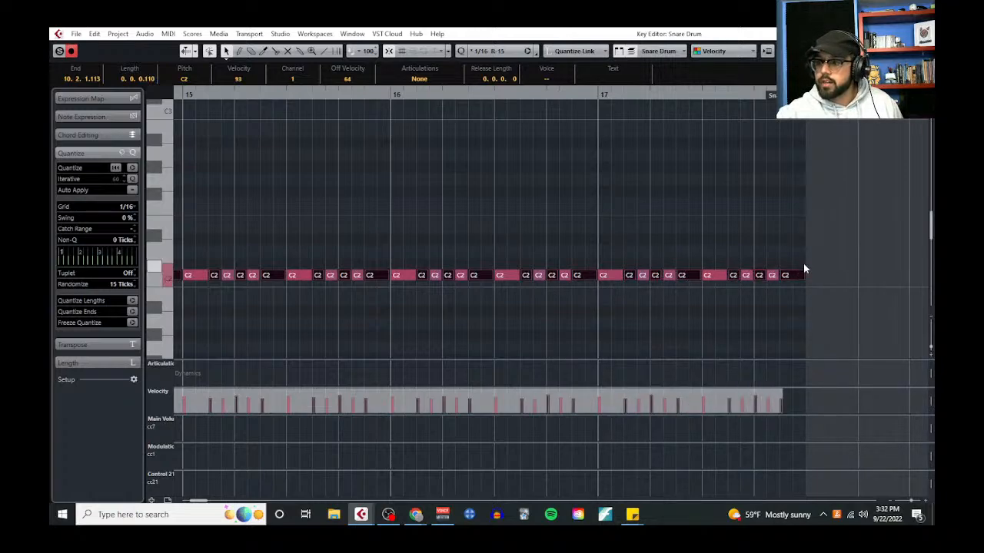
{"action": "key", "text": "Up"}
{"action": "key", "text": "Up"}
{"action": "left_click", "coordinate": [669, 234]}
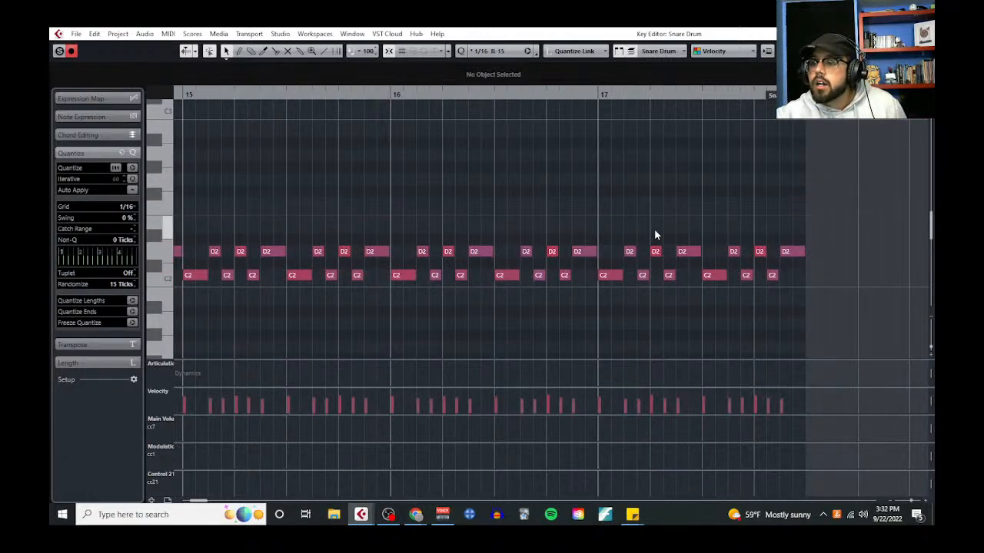
Play the alternating C2/D2 snare pattern from bar 10 and clear the note selection
{"action": "left_click", "coordinate": [450, 250]}
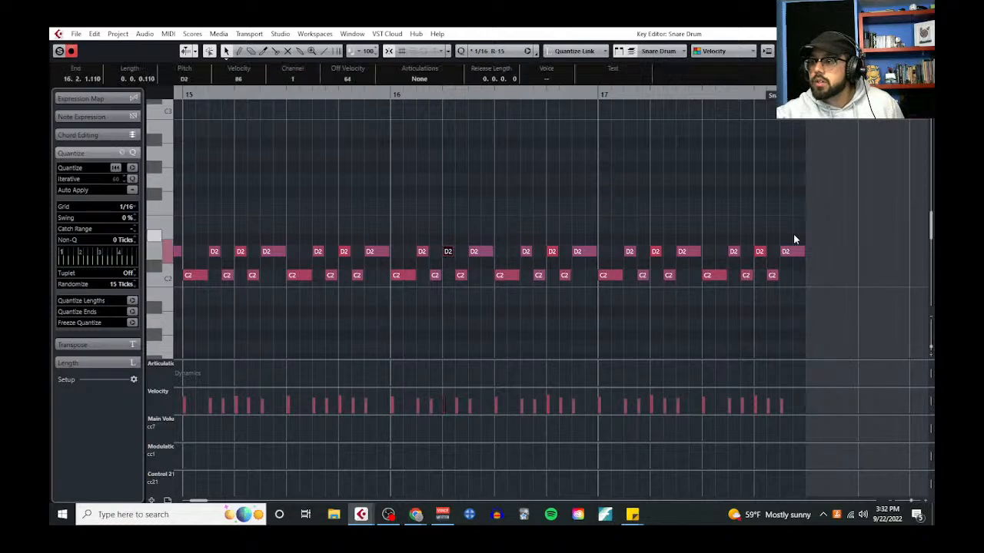
{"action": "left_click", "coordinate": [760, 251], "text": "shift"}
{"action": "scroll", "coordinate": [439, 200], "scroll_direction": "down", "scroll_amount": 3}
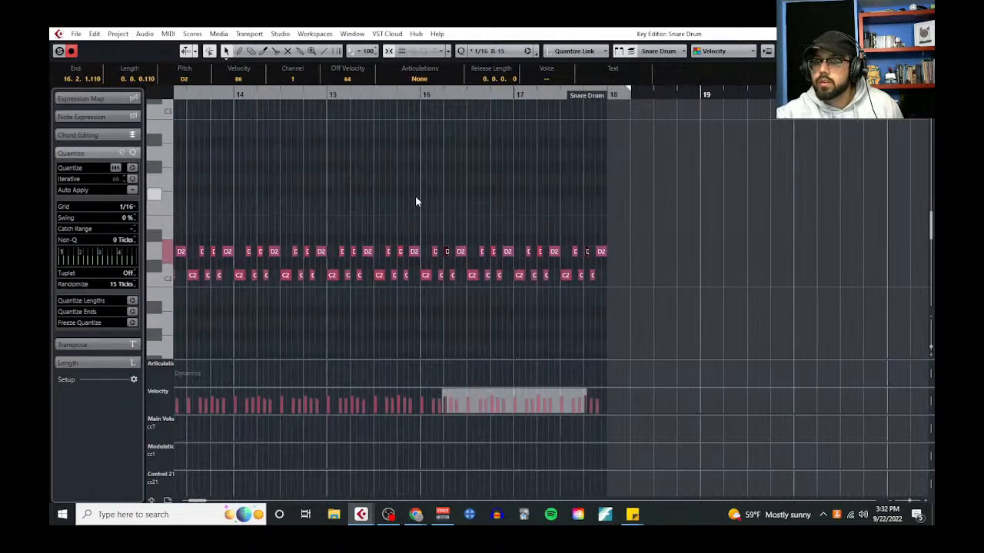
{"action": "scroll", "coordinate": [395, 192], "scroll_direction": "left", "scroll_amount": 3}
{"action": "scroll", "coordinate": [266, 178], "scroll_direction": "left", "scroll_amount": 4}
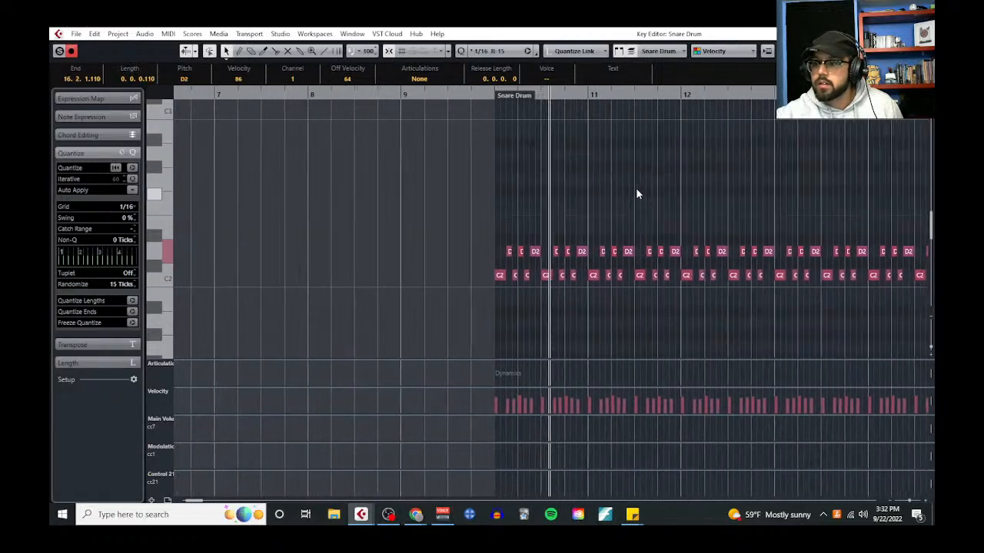
{"action": "key", "text": "space"}
{"action": "left_click", "coordinate": [618, 186]}
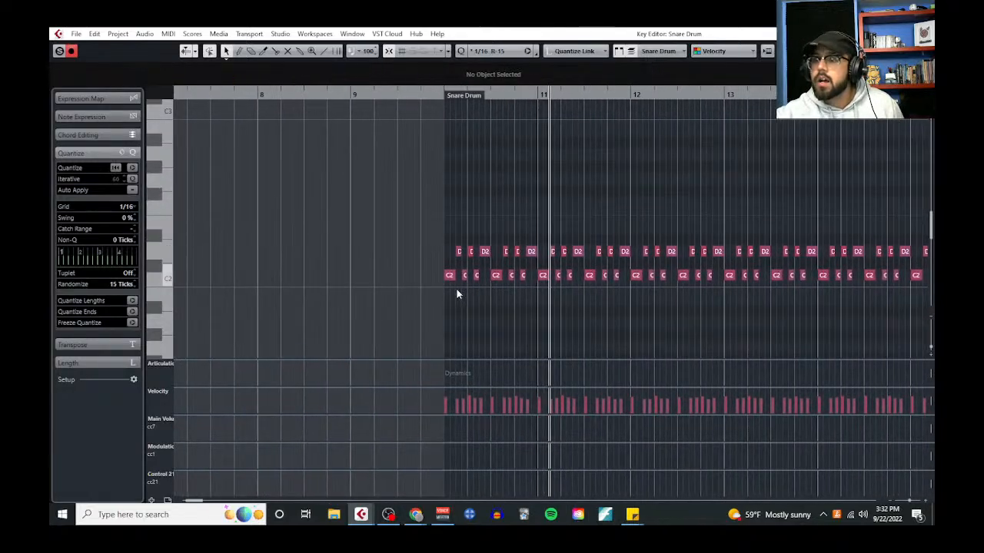
Raise the first snare note of bars 10, 11 and 12 from C2 to C#2
{"action": "left_click", "coordinate": [450, 275]}
{"action": "key", "text": "Up"}
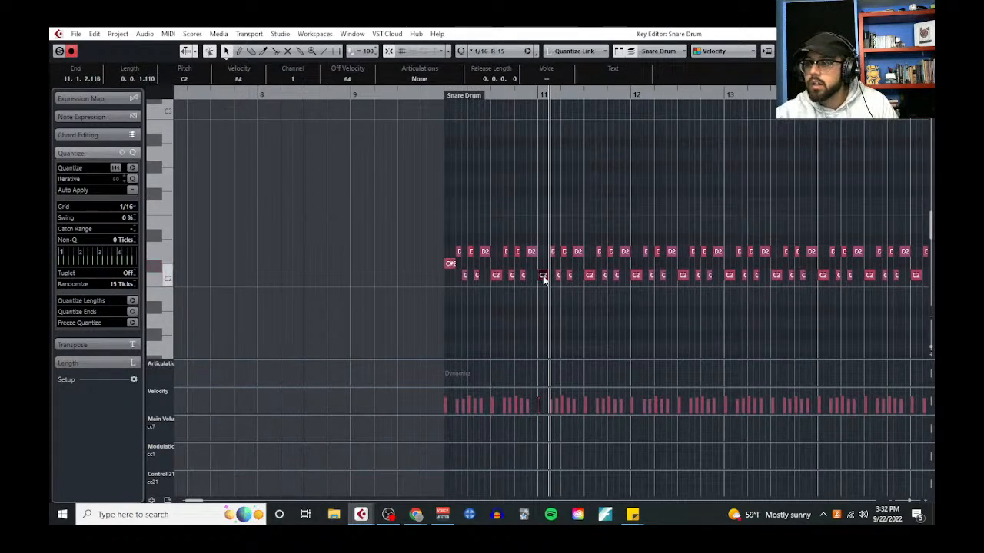
{"action": "key", "text": "Up"}
{"action": "left_click", "coordinate": [632, 278]}
{"action": "key", "text": "Up"}
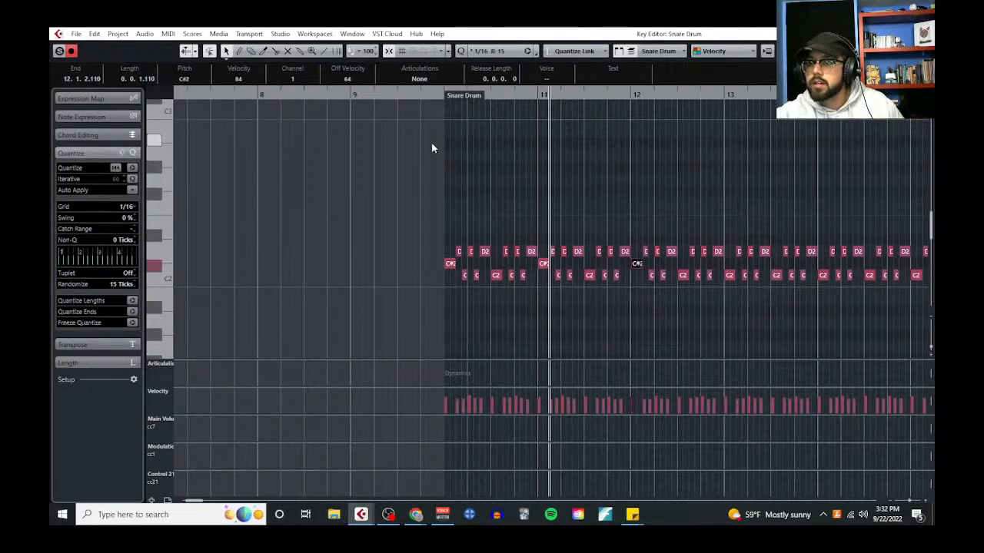
Play the snare pattern from bar 10 and lower the last note of bar 10 from D2 to C#2
{"action": "left_click", "coordinate": [448, 92]}
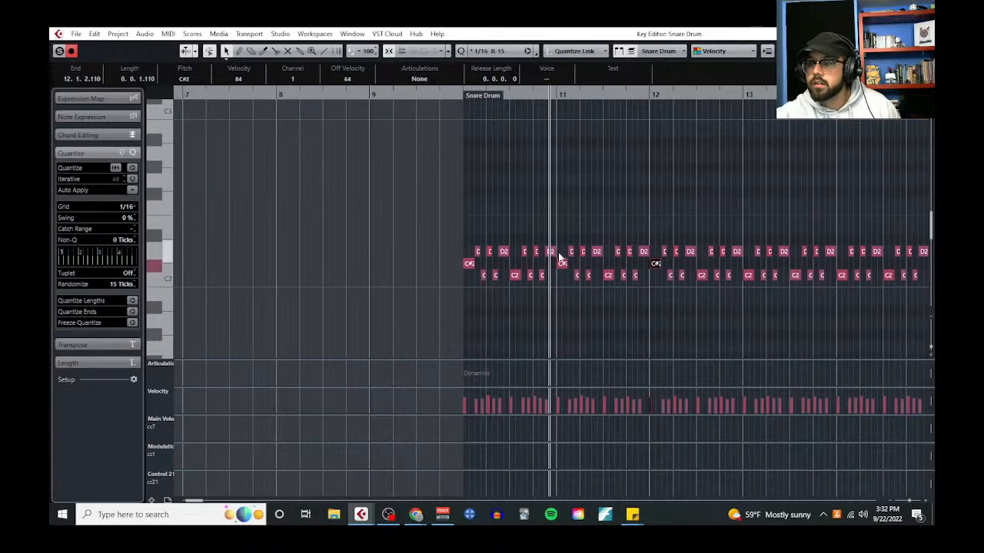
{"action": "left_click", "coordinate": [553, 253]}
{"action": "key", "text": "Down"}
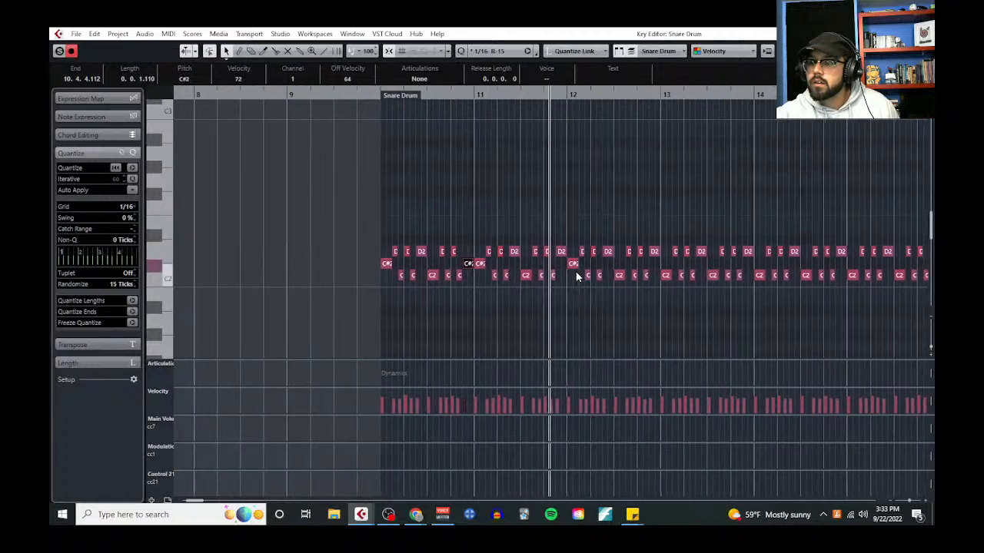
{"action": "key", "text": "space"}
Set the quantize grid to 1/4 and lower the last D2 note of each bar from 11 through 17 to C#2
{"action": "left_click", "coordinate": [544, 253]}
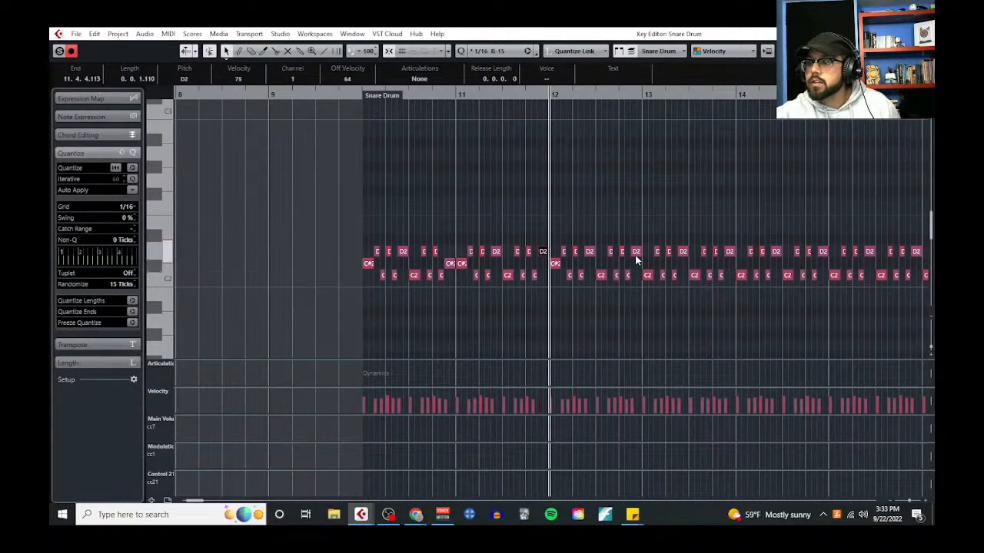
{"action": "left_click", "coordinate": [635, 253], "text": "shift"}
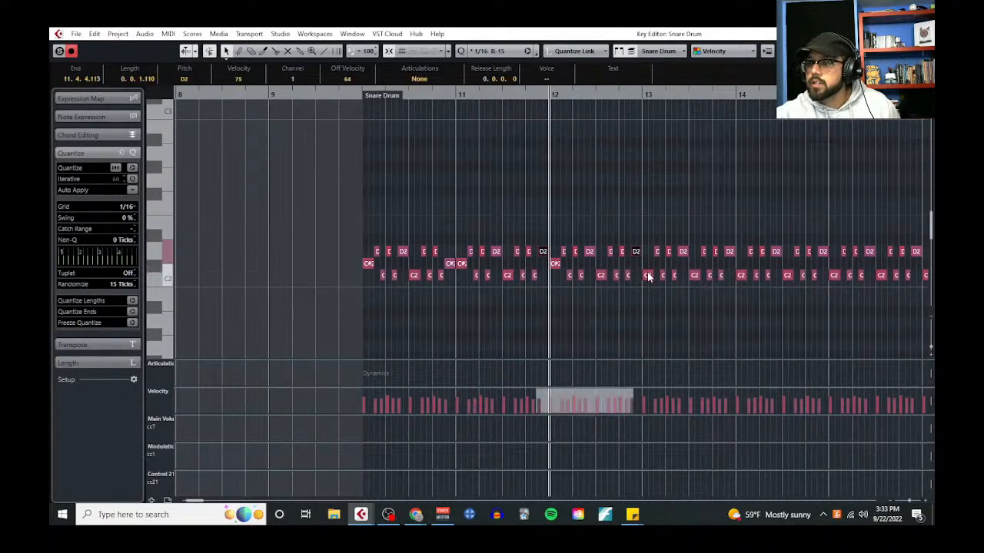
{"action": "left_click", "coordinate": [729, 252], "text": "shift"}
{"action": "left_click", "coordinate": [127, 209]}
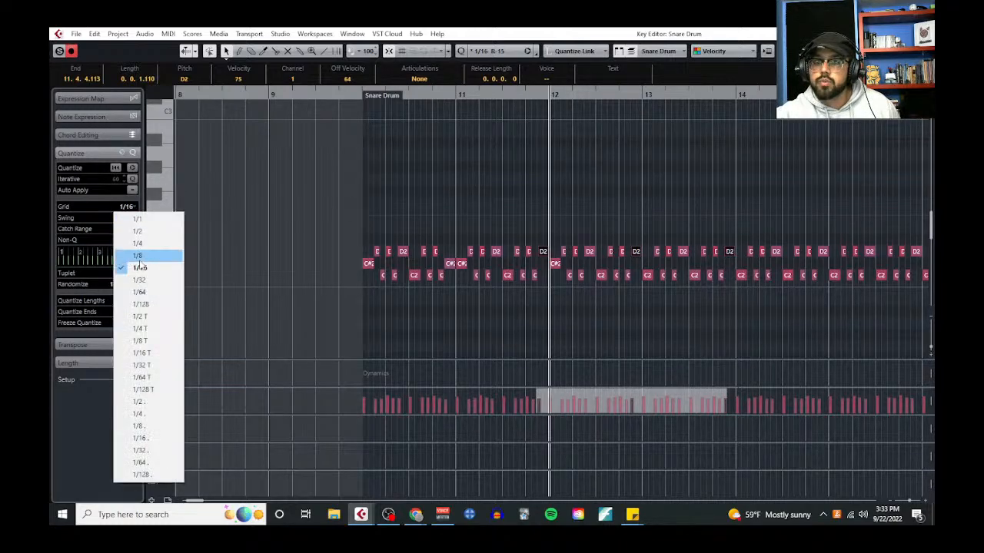
{"action": "left_click", "coordinate": [127, 242]}
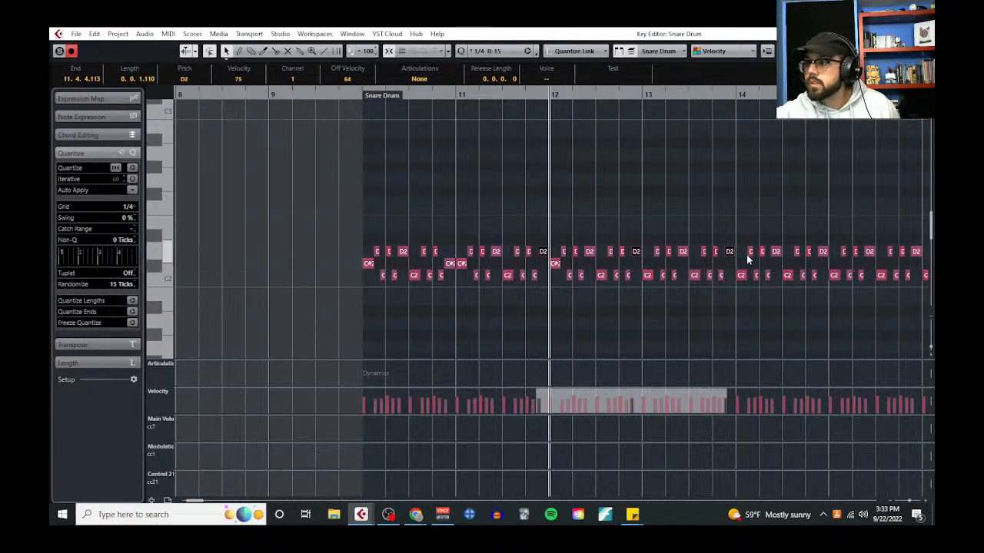
{"action": "scroll", "coordinate": [684, 208], "scroll_direction": "right", "scroll_amount": 5}
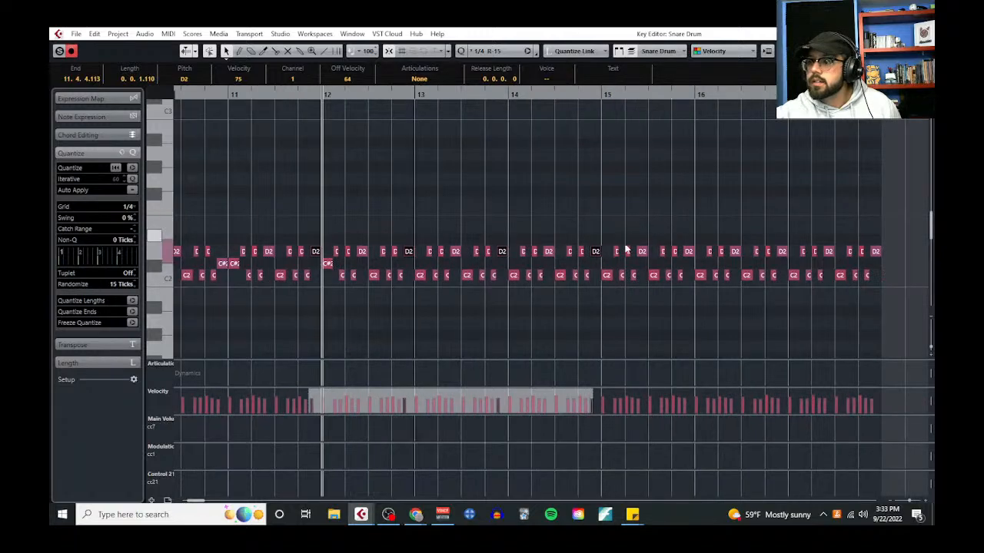
{"action": "left_click", "coordinate": [689, 252], "text": "shift"}
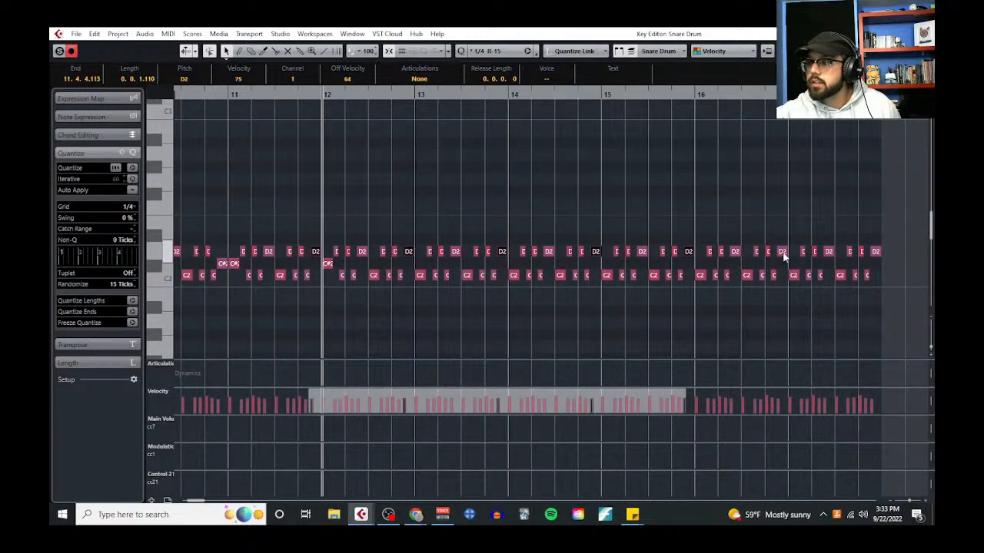
{"action": "left_click", "coordinate": [783, 252], "text": "shift"}
{"action": "left_click", "coordinate": [876, 252], "text": "shift"}
{"action": "left_click_drag", "start_coordinate": [877, 253], "coordinate": [874, 259]}
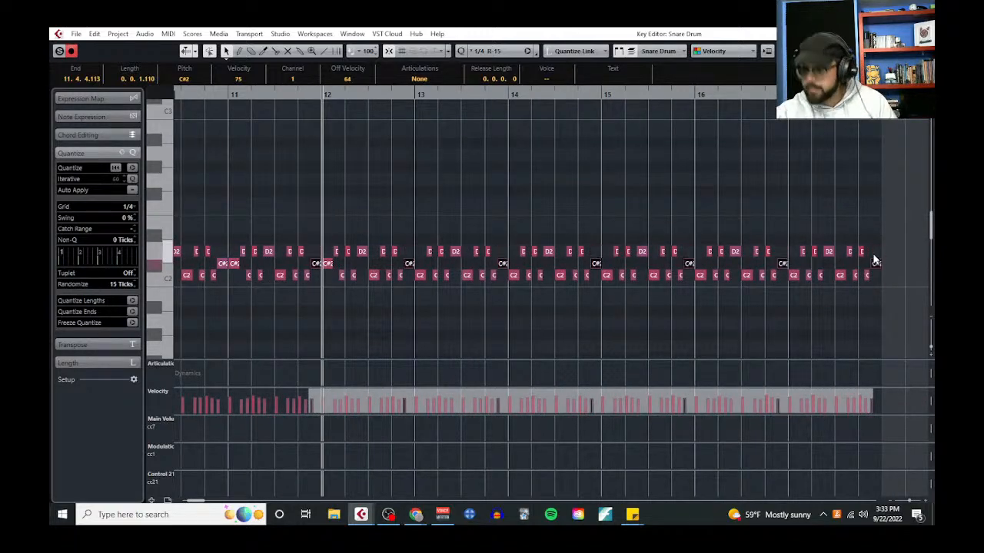
Raise the first snare note of bars 14, 15, 16 and 17 from C2 to C#2
{"action": "left_click", "coordinate": [791, 290]}
{"action": "left_click", "coordinate": [791, 276]}
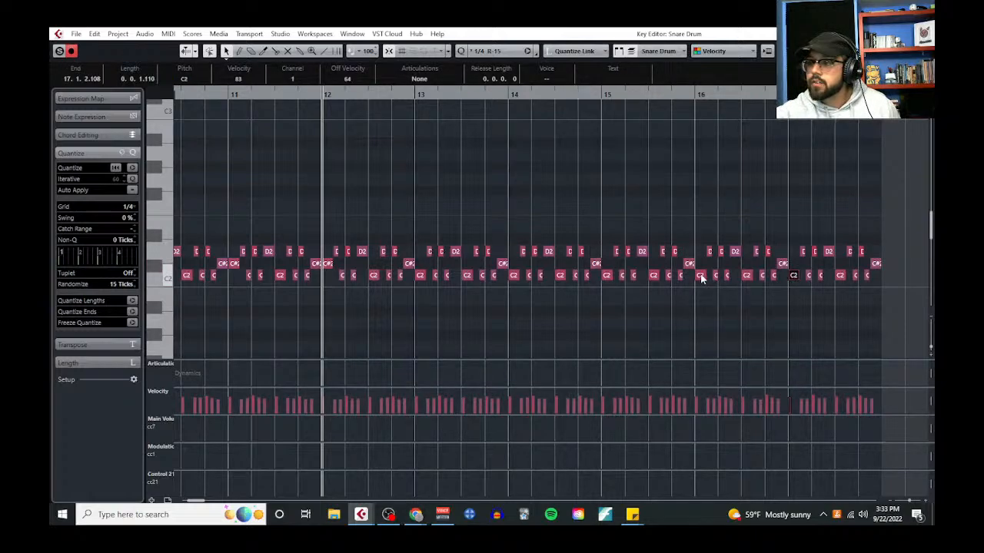
{"action": "left_click", "coordinate": [700, 276], "text": "shift"}
{"action": "left_click", "coordinate": [608, 276], "text": "shift"}
{"action": "left_click", "coordinate": [514, 276], "text": "shift"}
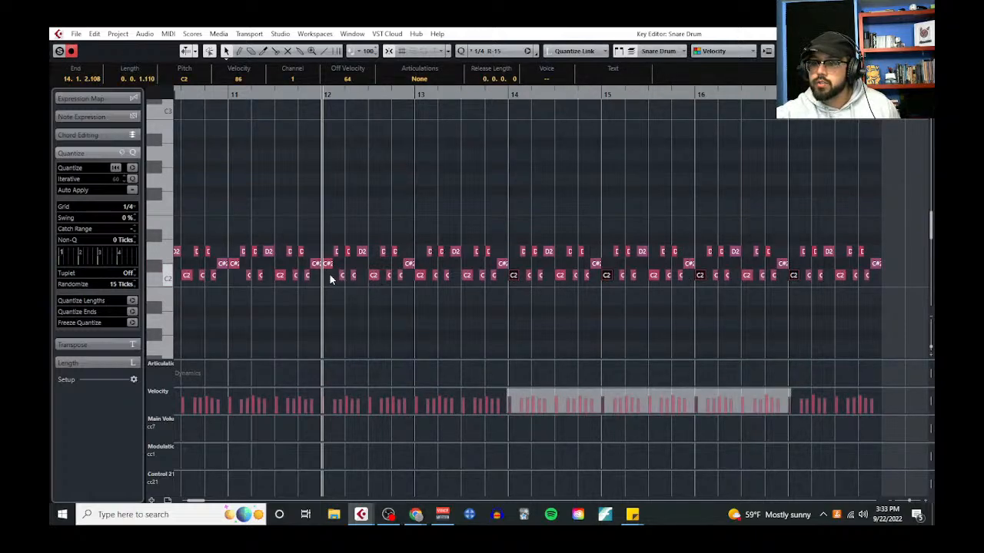
{"action": "key", "text": "Up"}
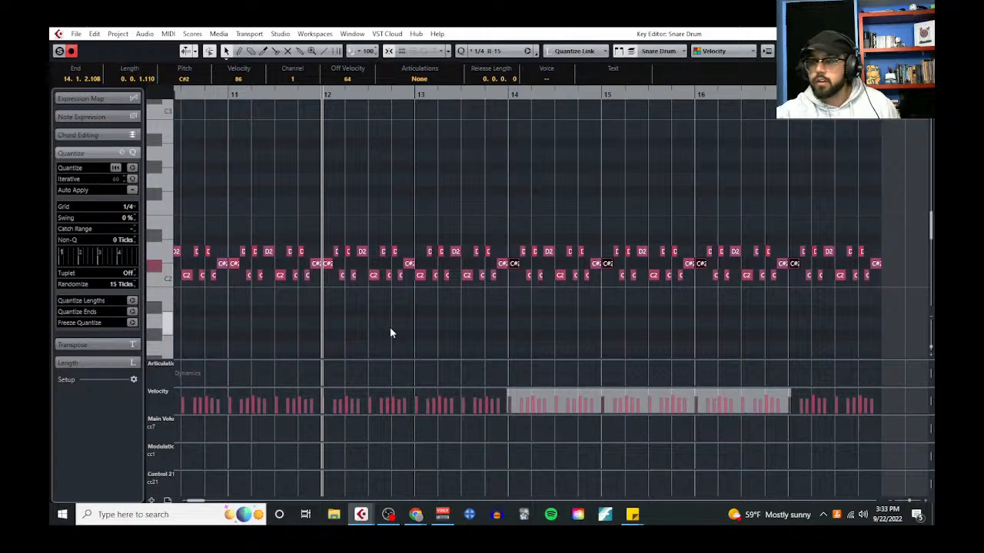
Enlarge the velocity lane and lower all snare note velocities together, bringing the first note to 60
{"action": "scroll", "coordinate": [389, 326], "scroll_direction": "down", "scroll_amount": 3, "text": "ctrl"}
{"action": "left_click_drag", "start_coordinate": [639, 312], "coordinate": [270, 224]}
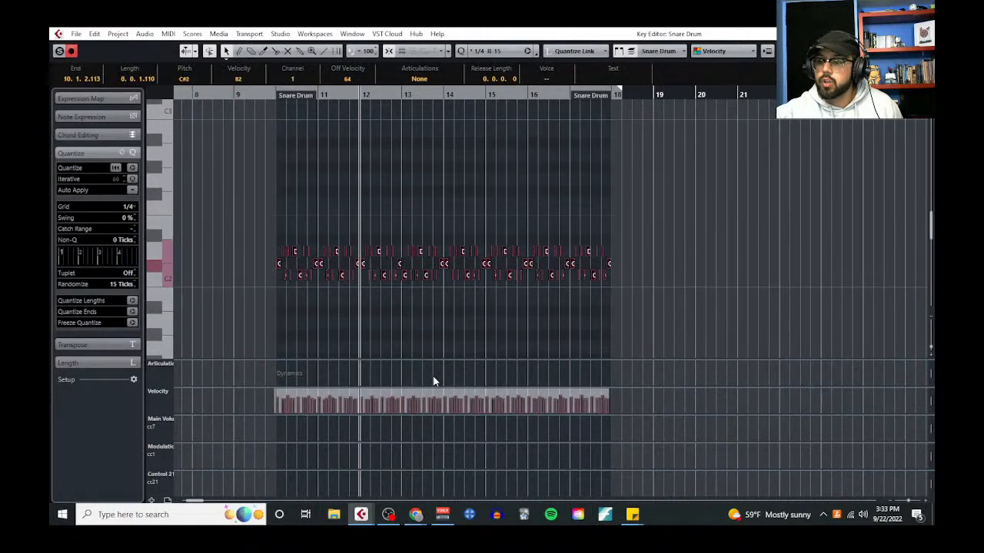
{"action": "left_click_drag", "start_coordinate": [436, 387], "coordinate": [433, 266]}
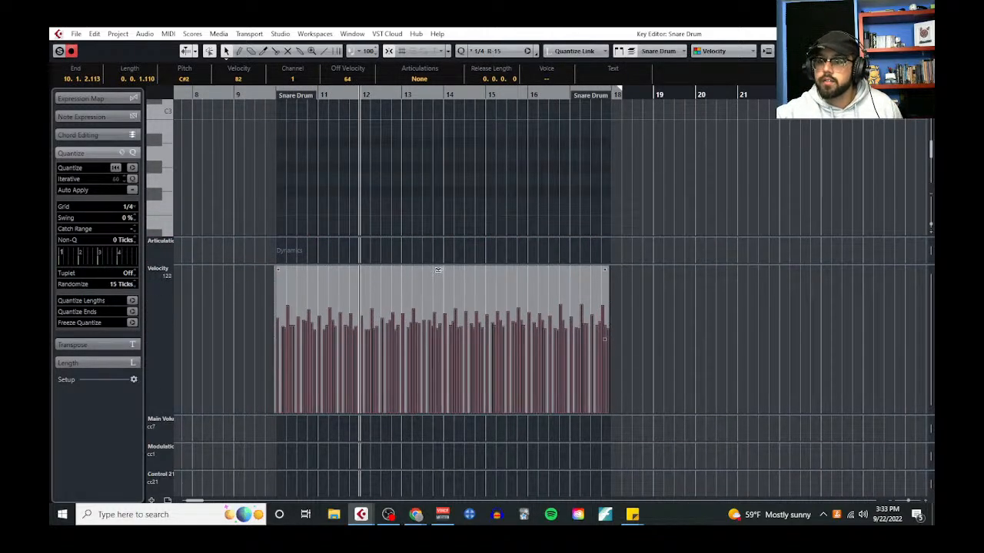
{"action": "scroll", "coordinate": [223, 161], "scroll_direction": "down", "scroll_amount": 3}
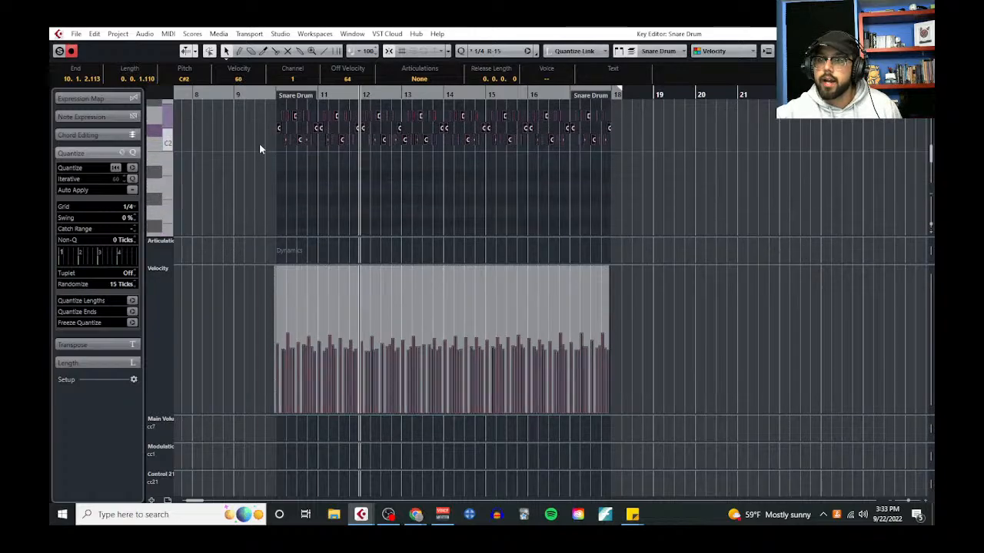
Play the softened snare pattern from bar 10 to its end and close the Key Editor
{"action": "left_click", "coordinate": [272, 98]}
{"action": "key", "text": "space"}
{"action": "left_click", "coordinate": [921, 34]}
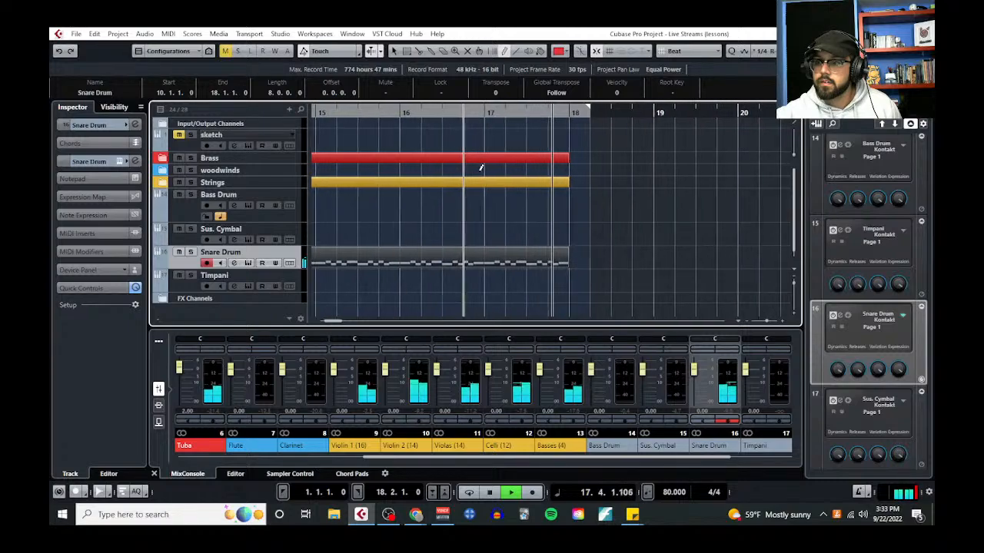
{"action": "key", "text": "space"}
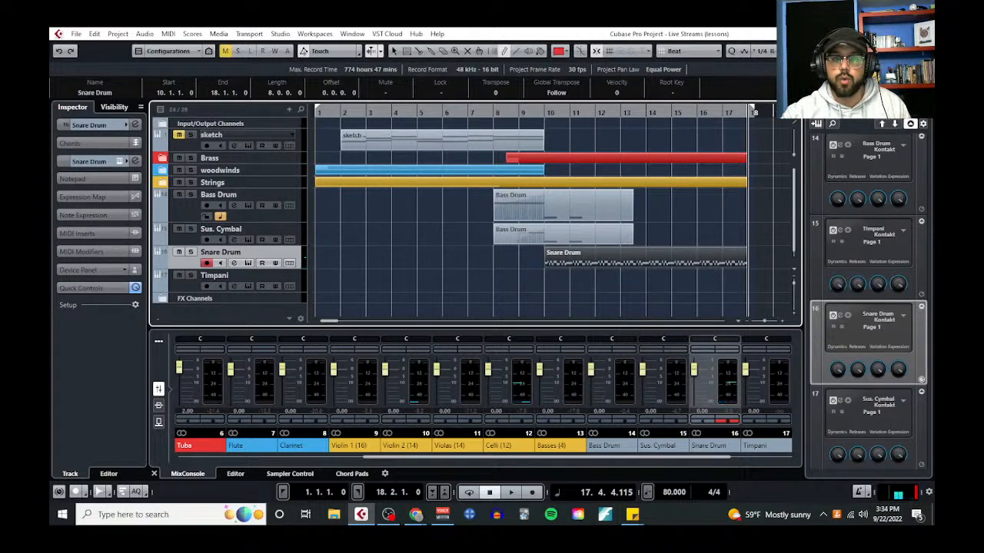
Review the snare drum common uses in the project notepad and close it
{"action": "left_click_drag", "start_coordinate": [50, 129], "coordinate": [713, 107]}
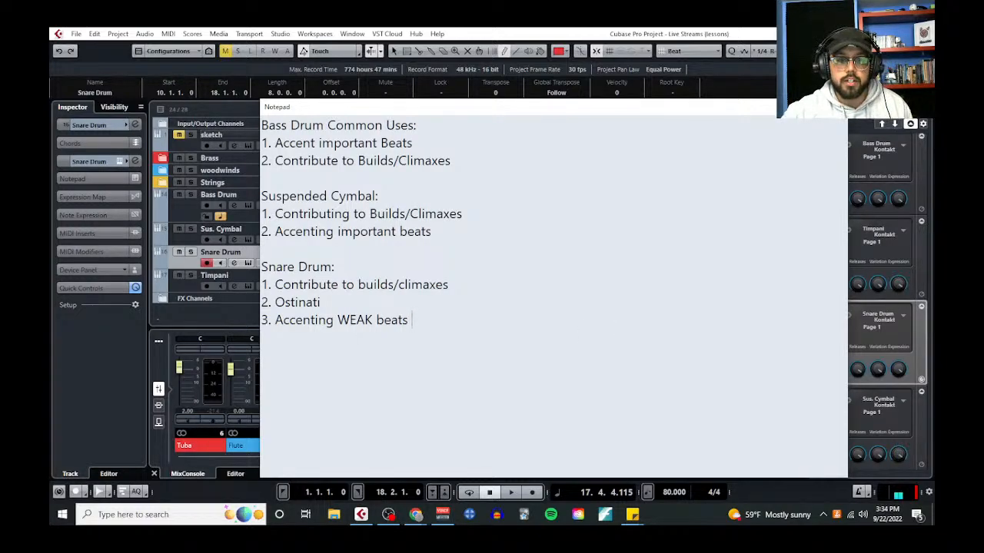
{"action": "left_click_drag", "start_coordinate": [686, 112], "coordinate": [583, 125]}
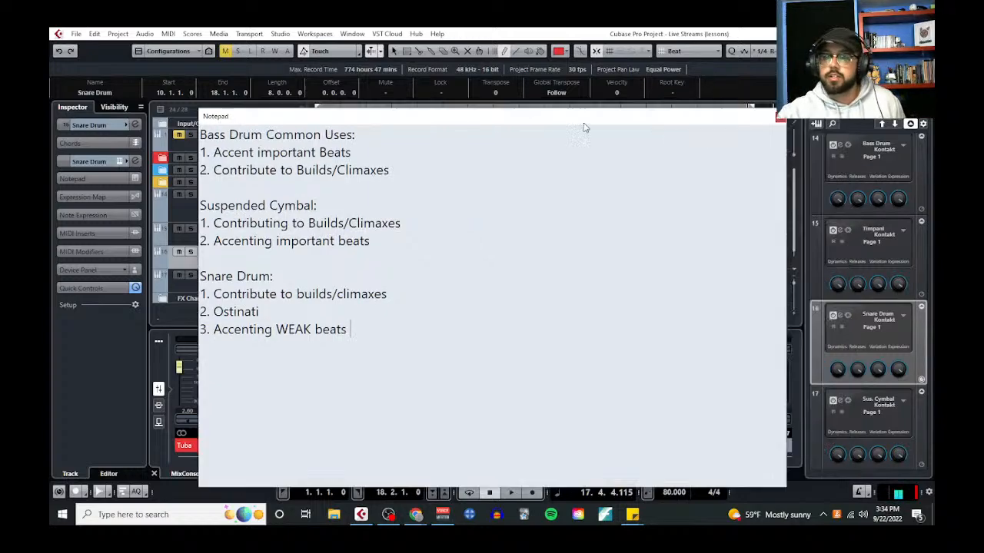
{"action": "left_click", "coordinate": [777, 117]}
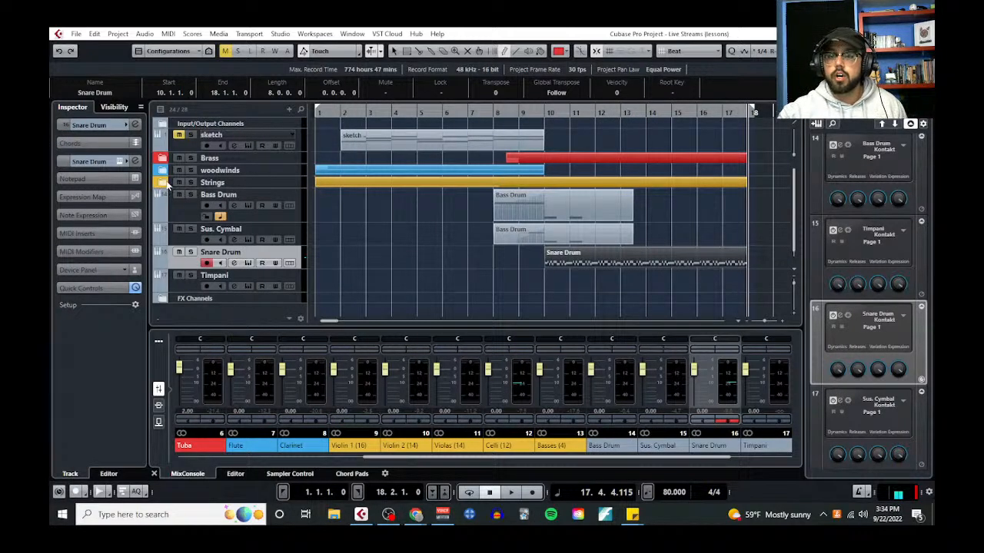
Expand the Strings folder and view the Albion ONE patches in the Violin 1 track's Kontakt instrument
{"action": "left_click", "coordinate": [163, 182]}
{"action": "left_click", "coordinate": [256, 206]}
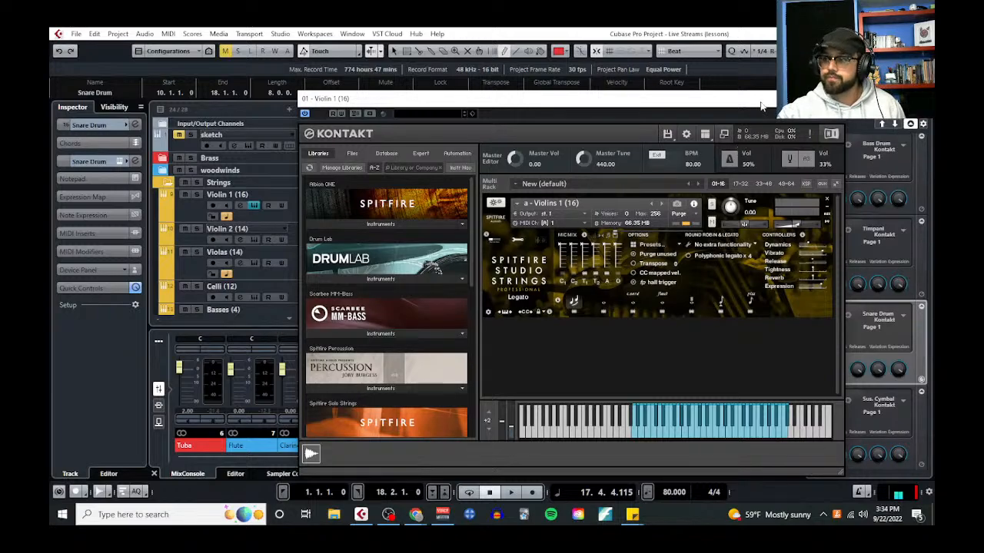
{"action": "left_click", "coordinate": [832, 98]}
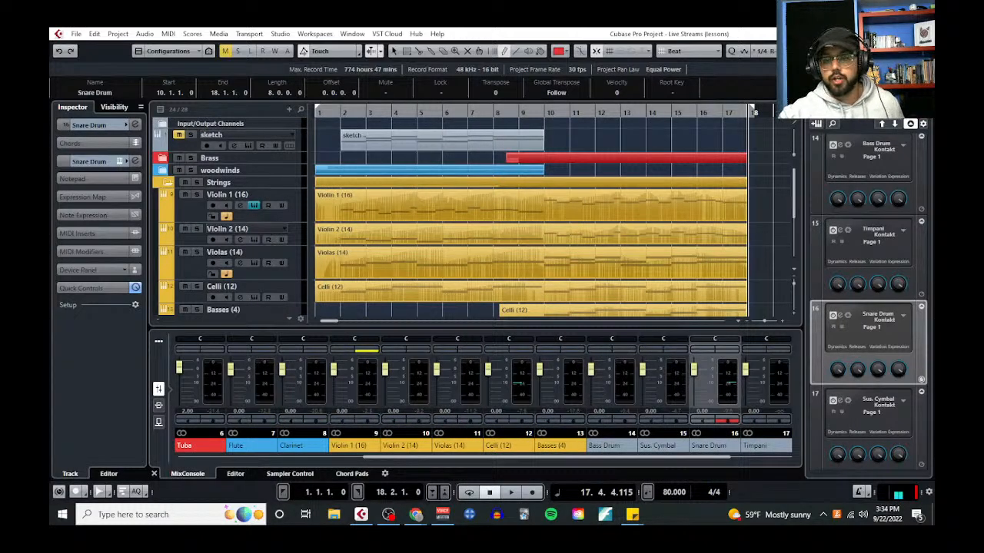
{"action": "left_click", "coordinate": [253, 205]}
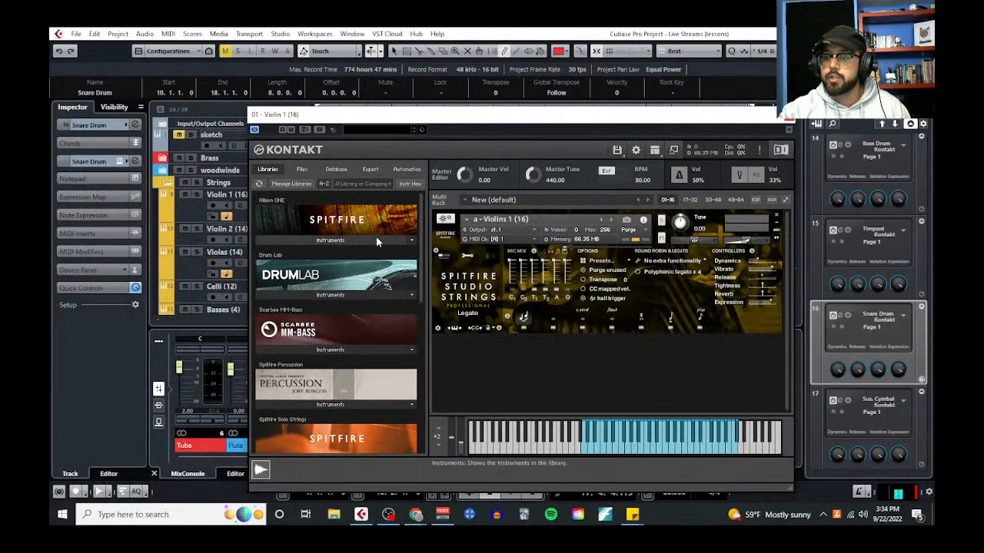
{"action": "left_click", "coordinate": [376, 238]}
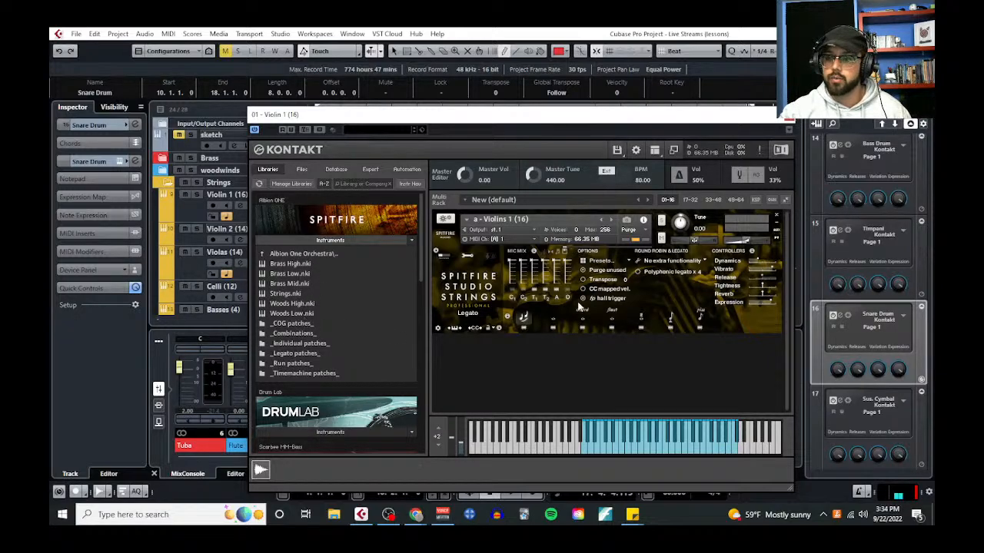
{"action": "left_click", "coordinate": [788, 116]}
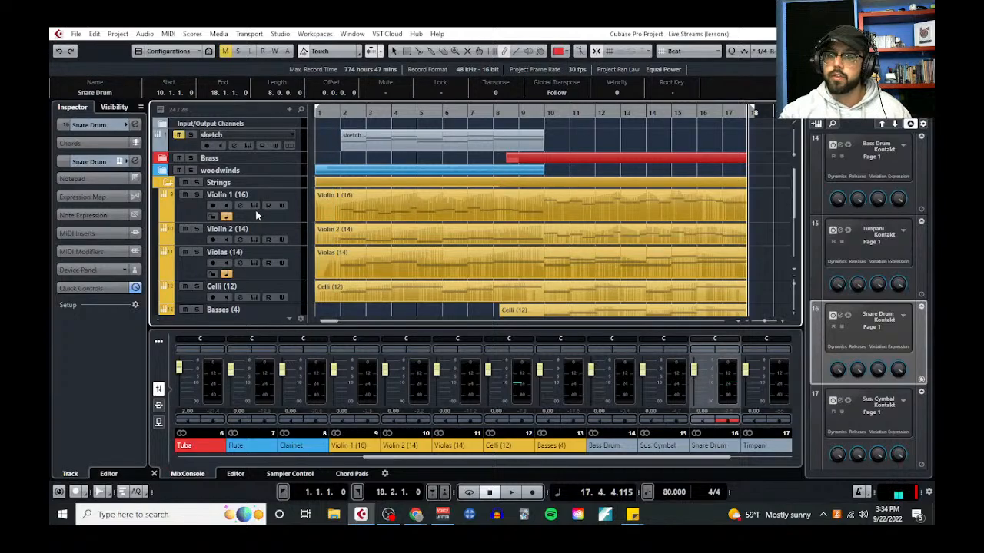
View the Spitfire Studio Strings Professional patch list in Violin 1's Kontakt instrument, close it and return to the percussion tracks
{"action": "left_click", "coordinate": [255, 209]}
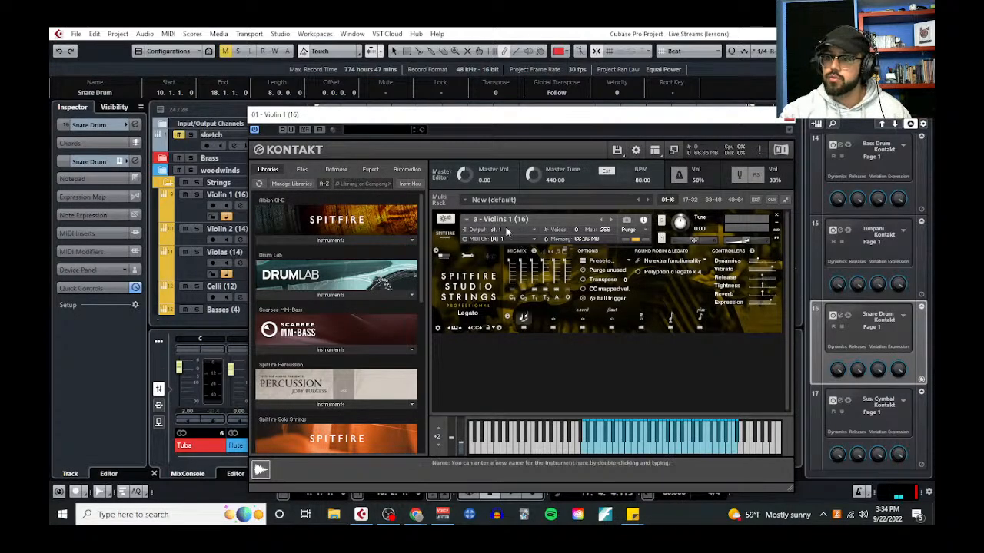
{"action": "scroll", "coordinate": [330, 330], "scroll_direction": "down", "scroll_amount": 5}
{"action": "left_click", "coordinate": [320, 367]}
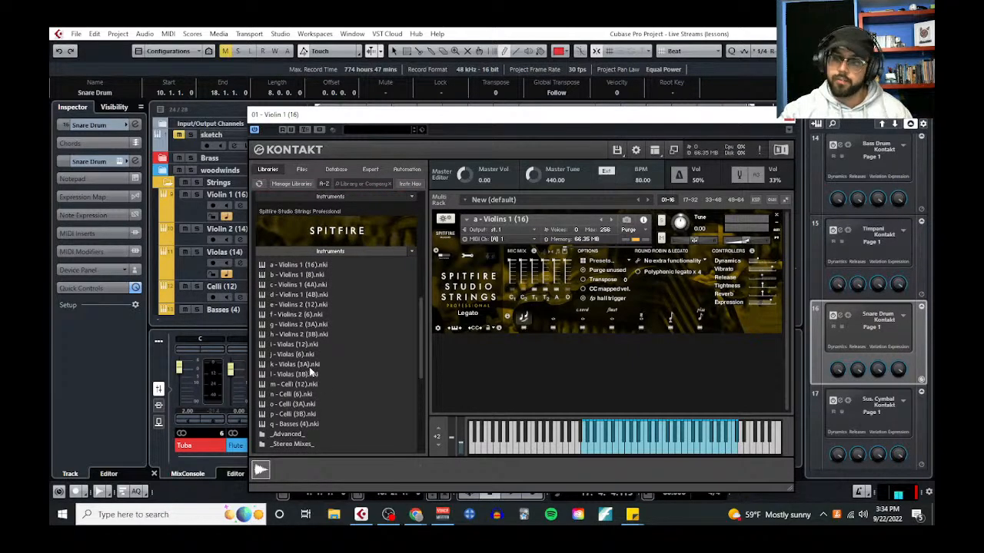
{"action": "left_click", "coordinate": [789, 115]}
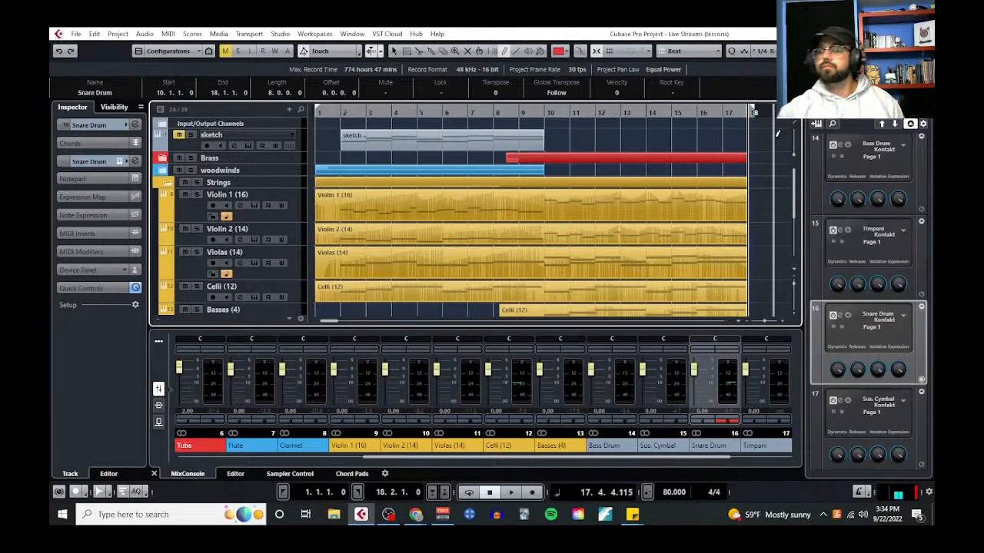
{"action": "scroll", "coordinate": [423, 266], "scroll_direction": "down", "scroll_amount": 5}
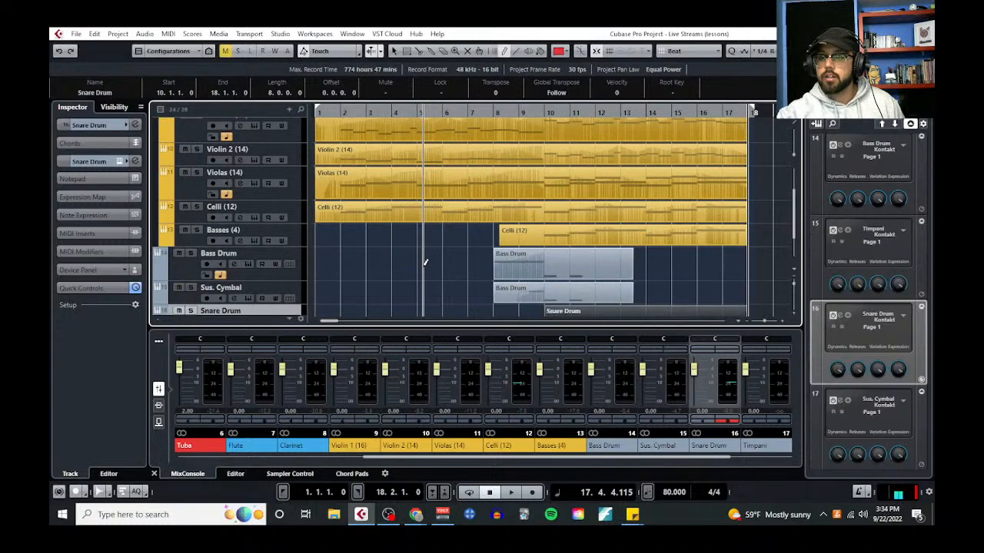
View the tracks inside the woodwinds folder, then collapse both the woodwinds and Strings folders
{"action": "scroll", "coordinate": [417, 275], "scroll_direction": "up", "scroll_amount": 5}
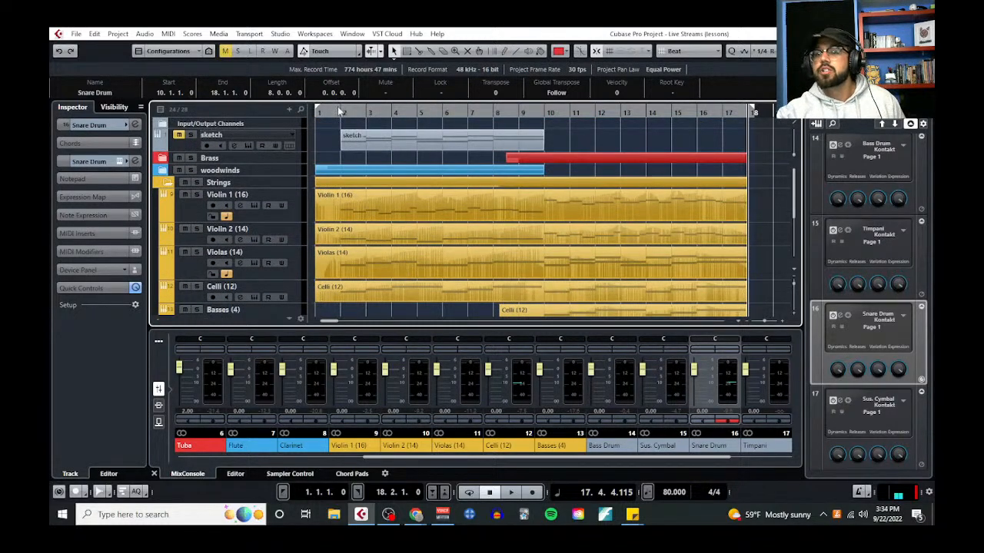
{"action": "left_click", "coordinate": [286, 175]}
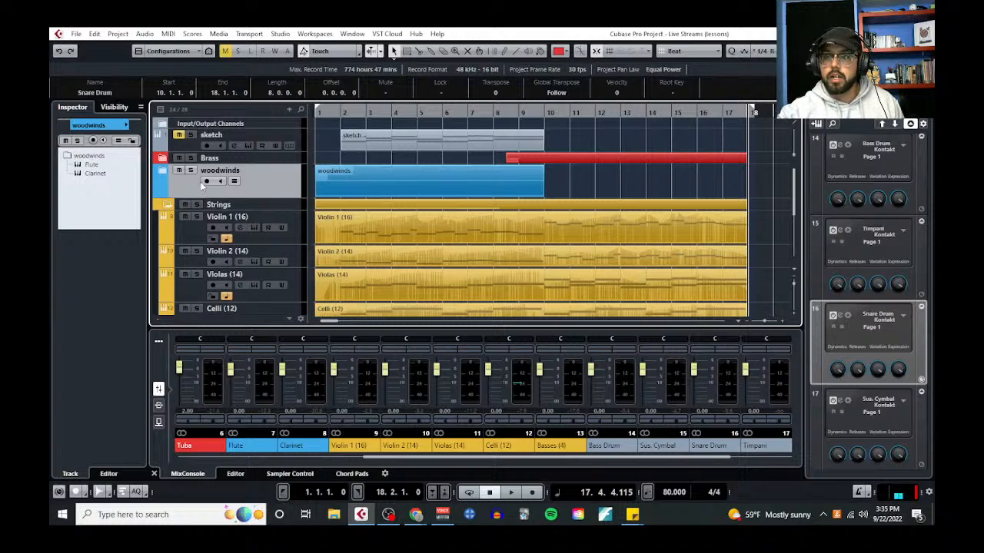
{"action": "left_click", "coordinate": [162, 170]}
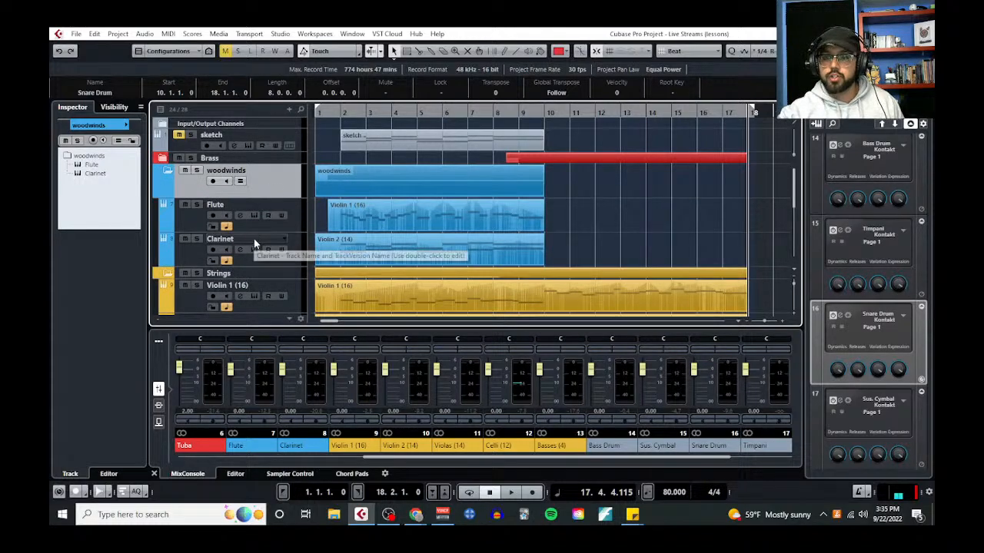
{"action": "left_click", "coordinate": [169, 170]}
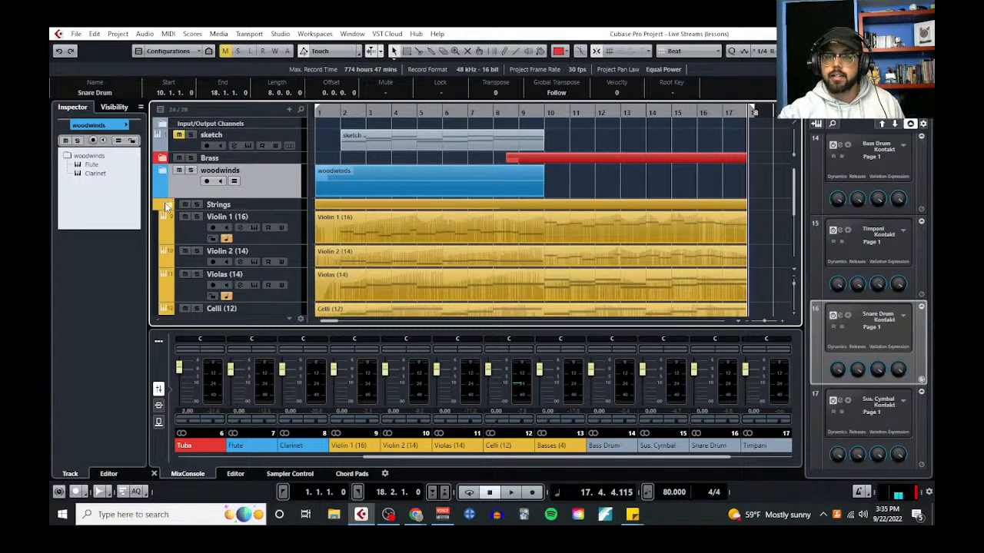
{"action": "left_click", "coordinate": [166, 205]}
{"action": "left_click_drag", "start_coordinate": [265, 196], "coordinate": [272, 176]}
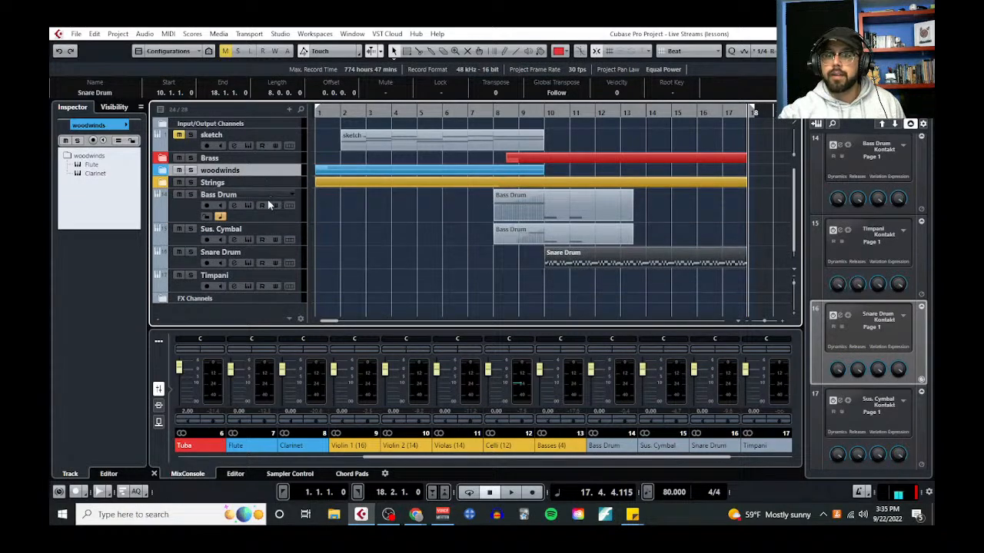
View the Bass Drum track's Kontakt instrument and its library list, then close it
{"action": "scroll", "coordinate": [316, 237], "scroll_direction": "down", "scroll_amount": 1}
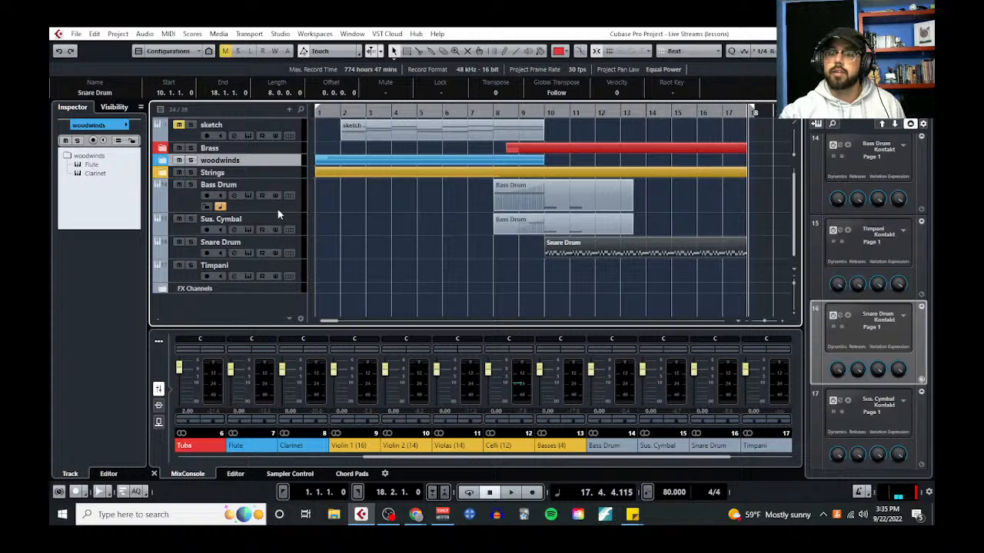
{"action": "left_click", "coordinate": [247, 193]}
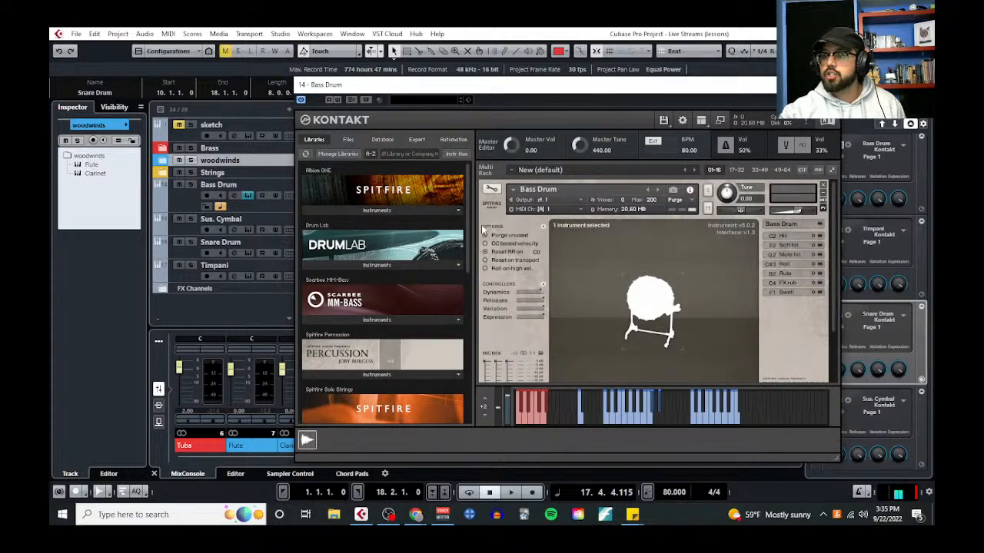
{"action": "scroll", "coordinate": [379, 343], "scroll_direction": "down", "scroll_amount": 1}
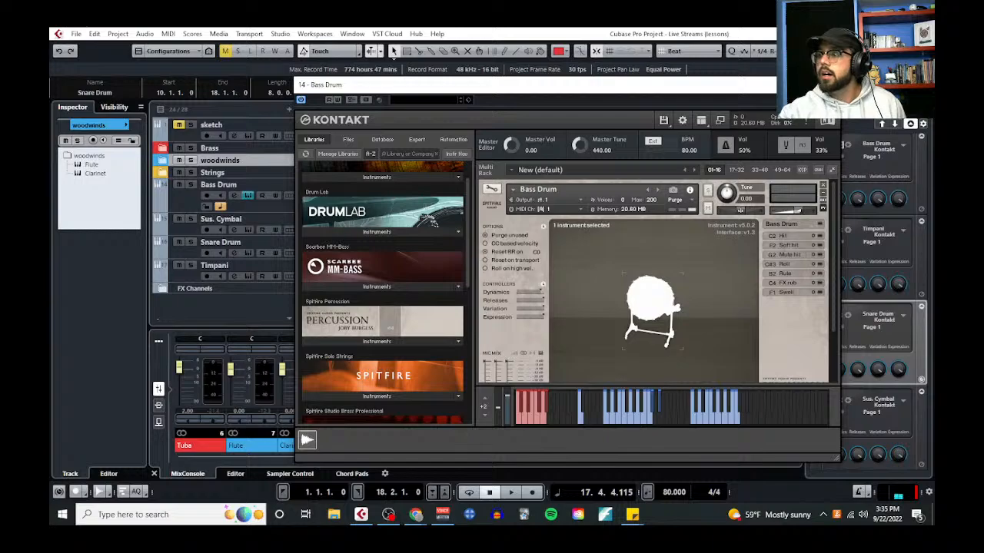
{"action": "left_click", "coordinate": [831, 84]}
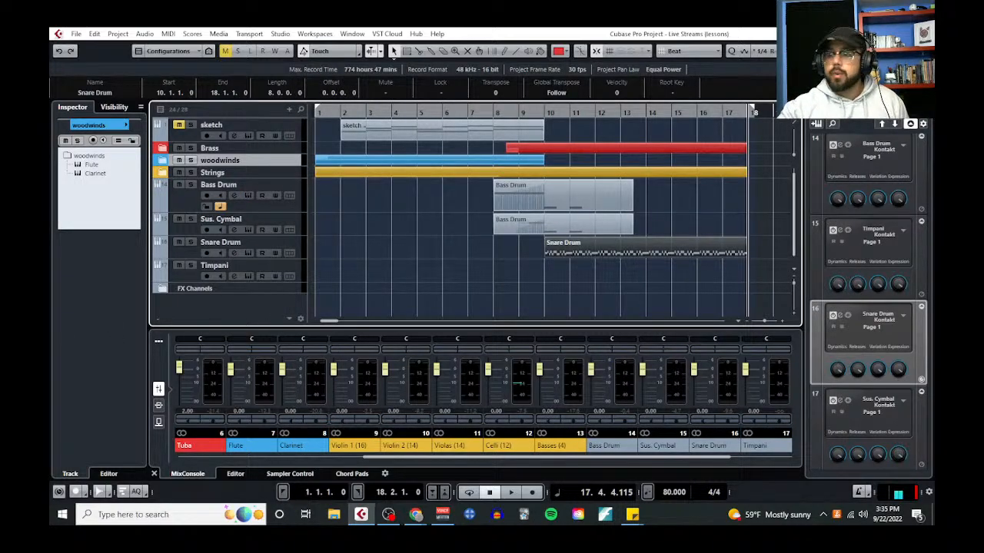
Bring up the project notepad and add a "Timpani:" heading below the Snare Drum list
{"action": "left_click_drag", "start_coordinate": [50, 154], "coordinate": [667, 125]}
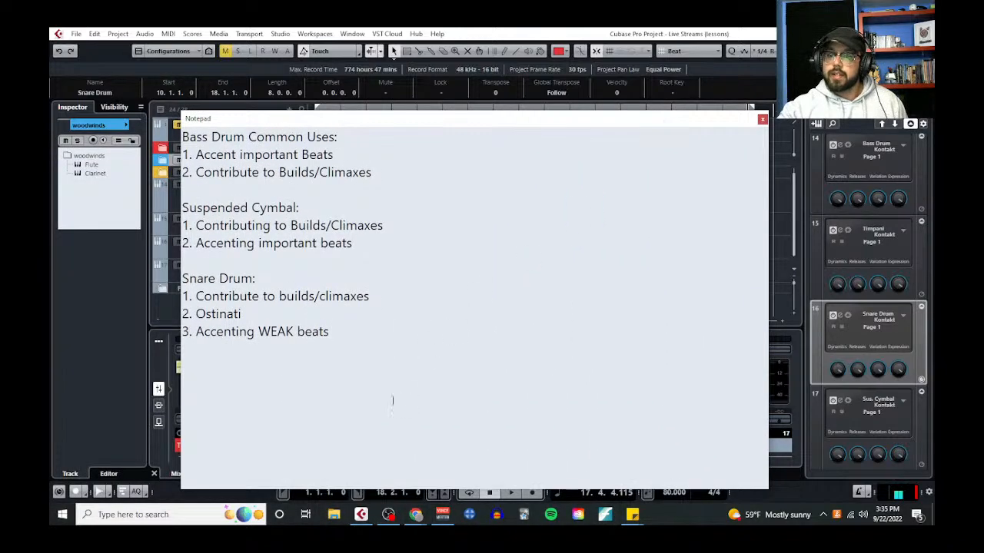
{"action": "left_click_drag", "start_coordinate": [434, 117], "coordinate": [532, 93]}
{"action": "left_click", "coordinate": [308, 302]}
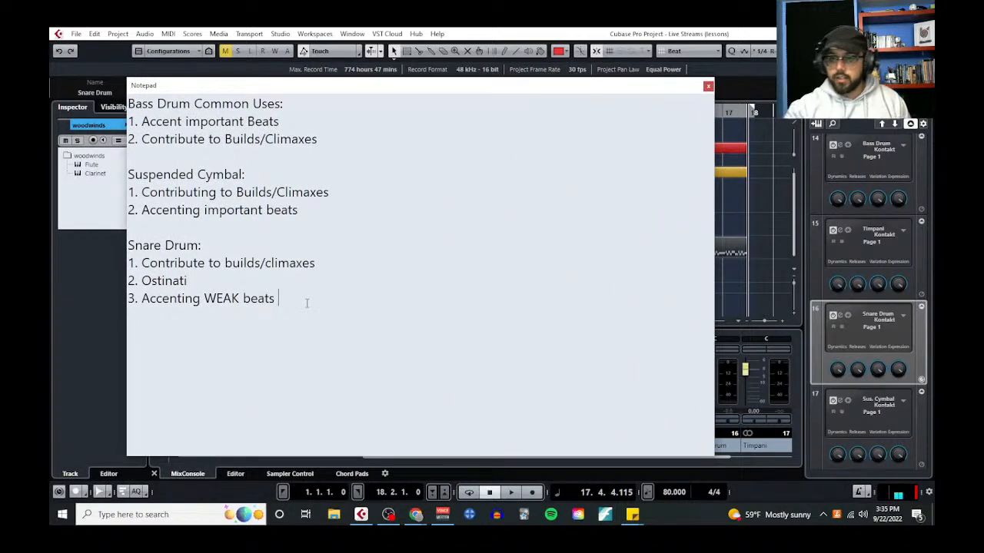
{"action": "key", "text": "Return"}
{"action": "key", "text": "Return"}
{"action": "type", "text": "Timpan"}
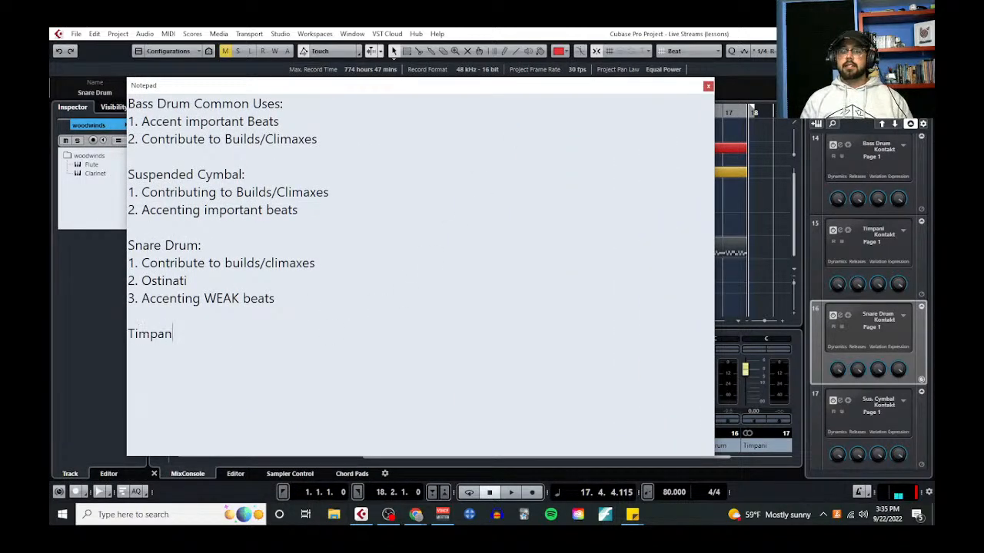
{"action": "type", "text": "i:"}
{"action": "key", "text": "Return"}
List the first two timpani uses: "1. Perform Bassline (usually simplified)" and "2. Perform Rhythmic Pedal Tones"
{"action": "type", "text": "1."}
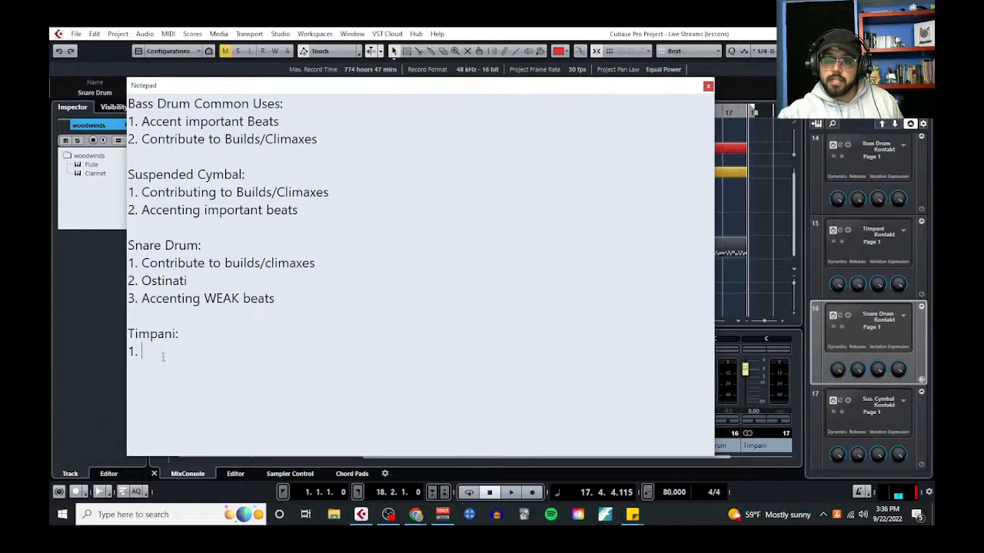
{"action": "type", "text": "Per"}
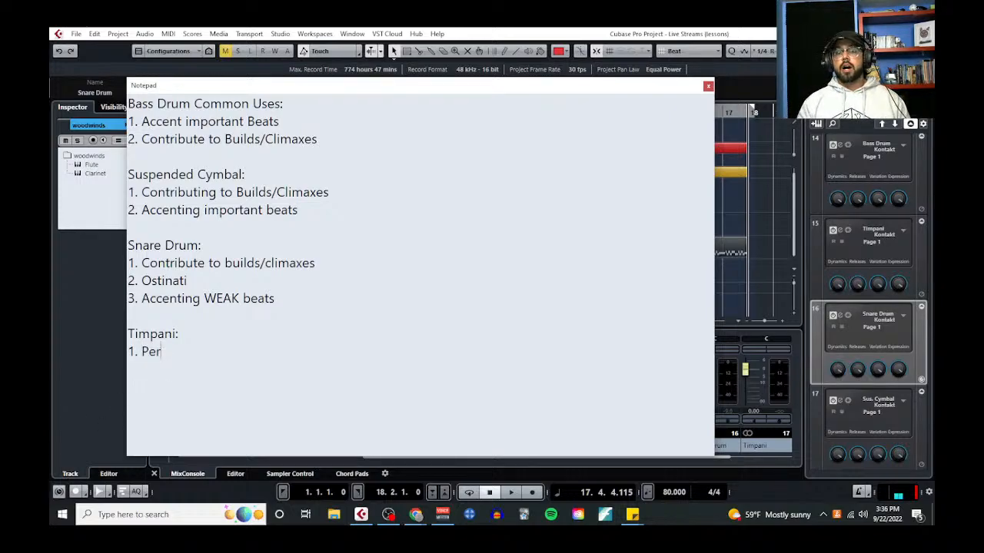
{"action": "type", "text": "form Basslin"}
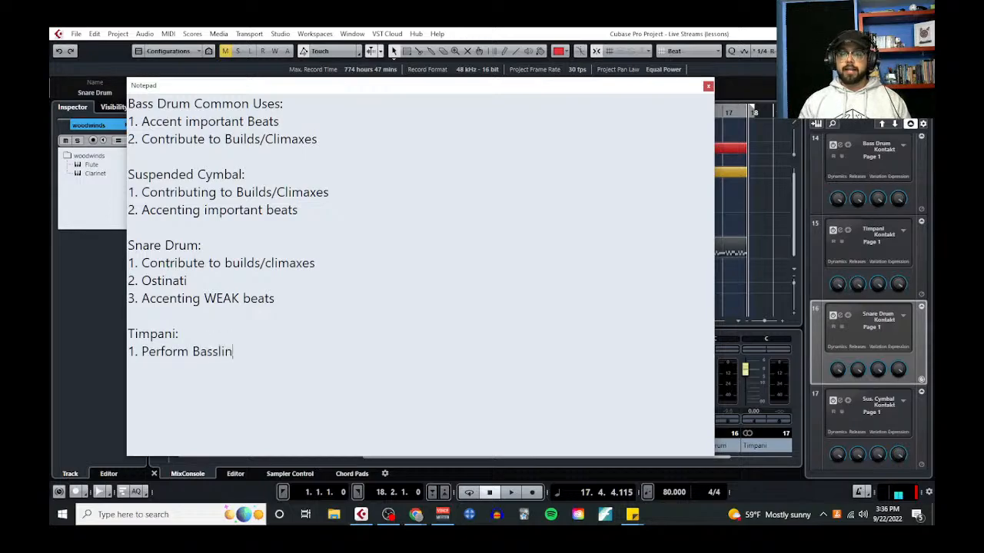
{"action": "type", "text": "e (usually si"}
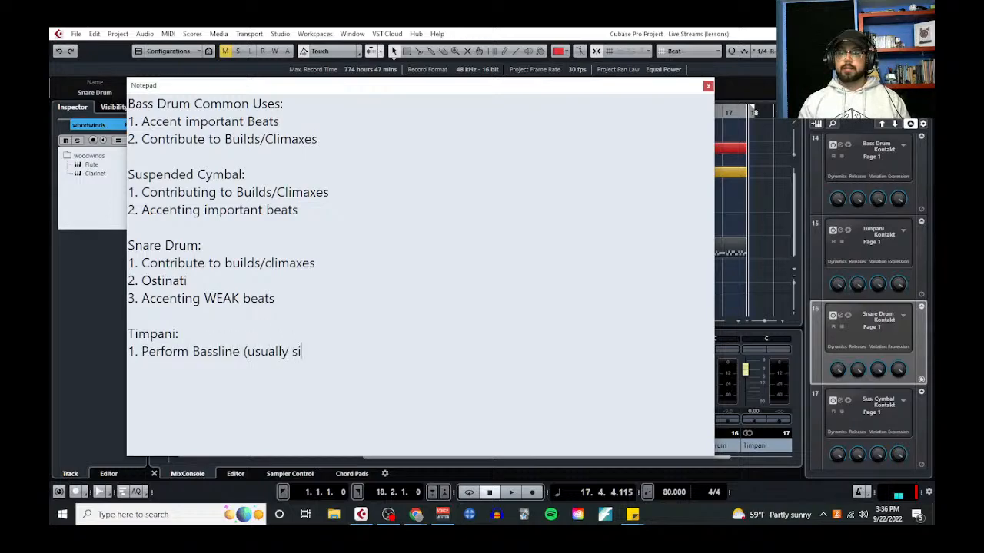
{"action": "type", "text": "mplified)"}
{"action": "key", "text": "Return"}
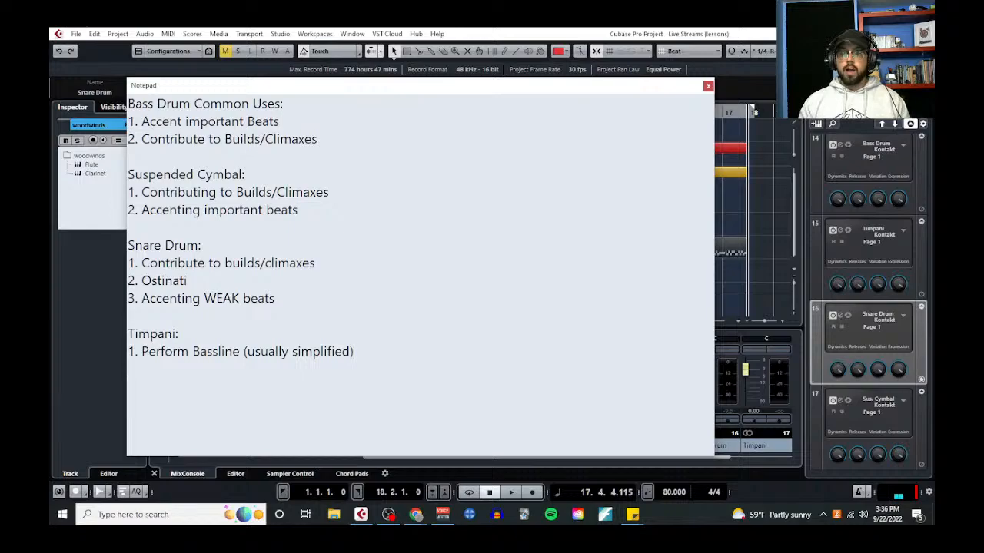
{"action": "type", "text": "2. Perfor"}
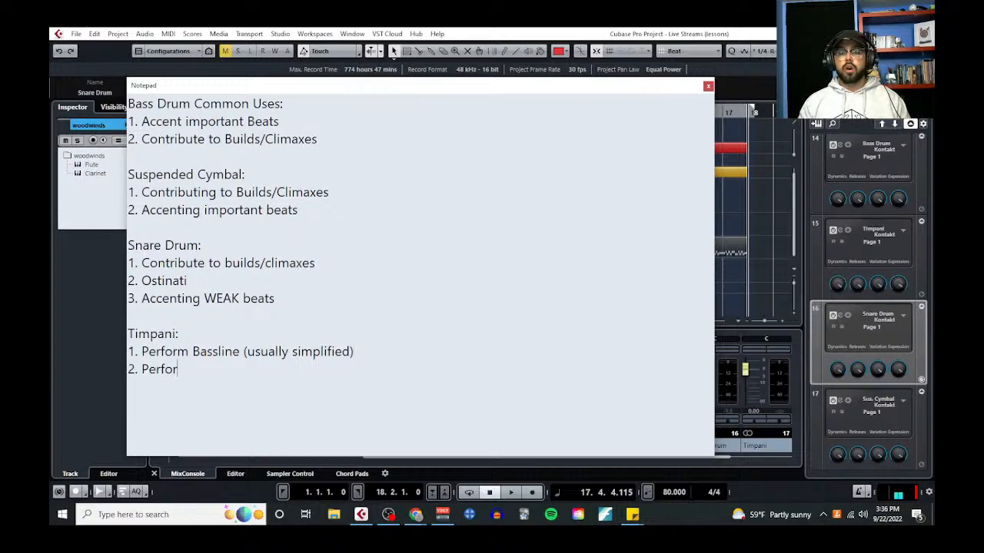
{"action": "type", "text": "m Rhythmic Pedal Tones"}
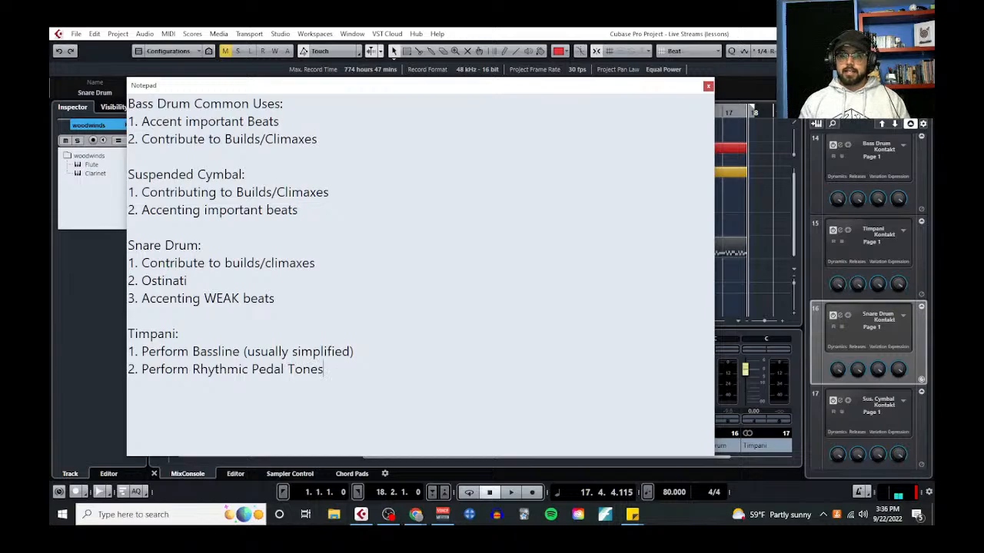
Add the third timpani use: "3. Contribute to Builds/Climaxes"
{"action": "key", "text": "Return"}
{"action": "type", "text": "3. "}
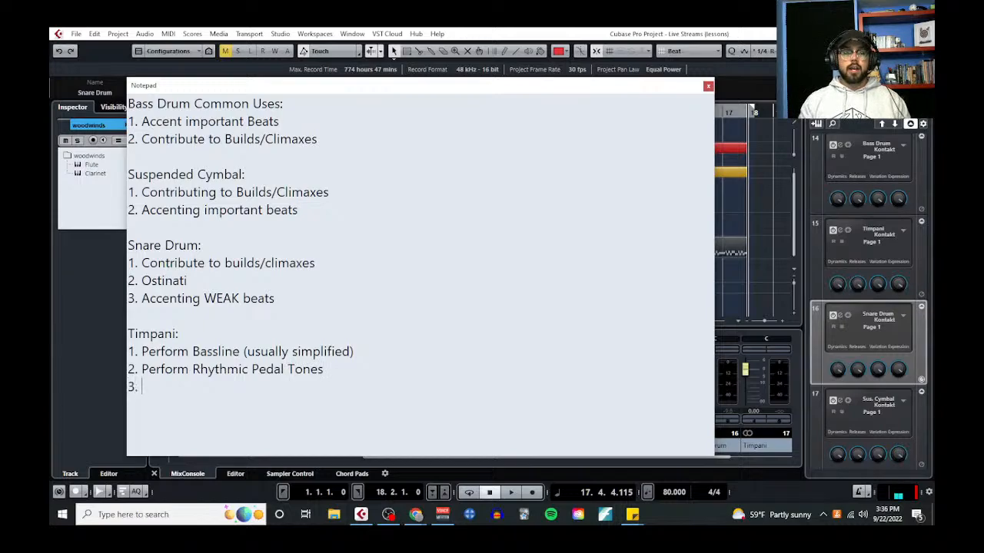
{"action": "type", "text": "A"}
{"action": "key", "text": "BackSpace"}
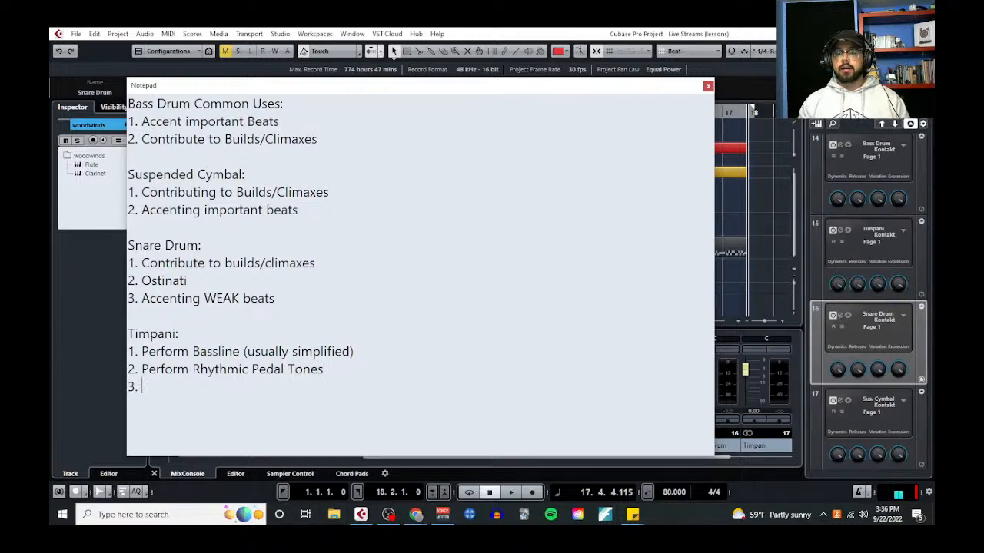
{"action": "type", "text": "Contribute t"}
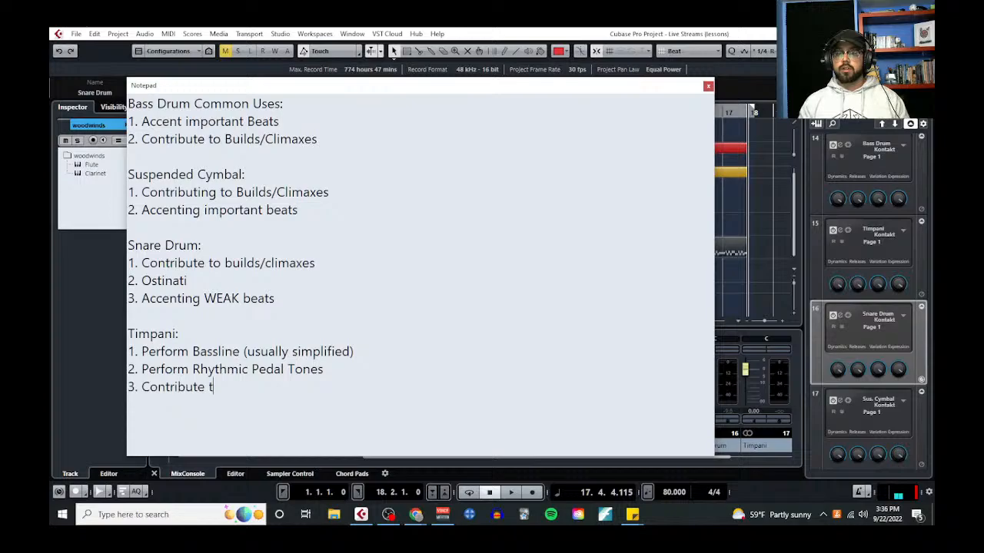
{"action": "type", "text": "o Builds/Climaz"}
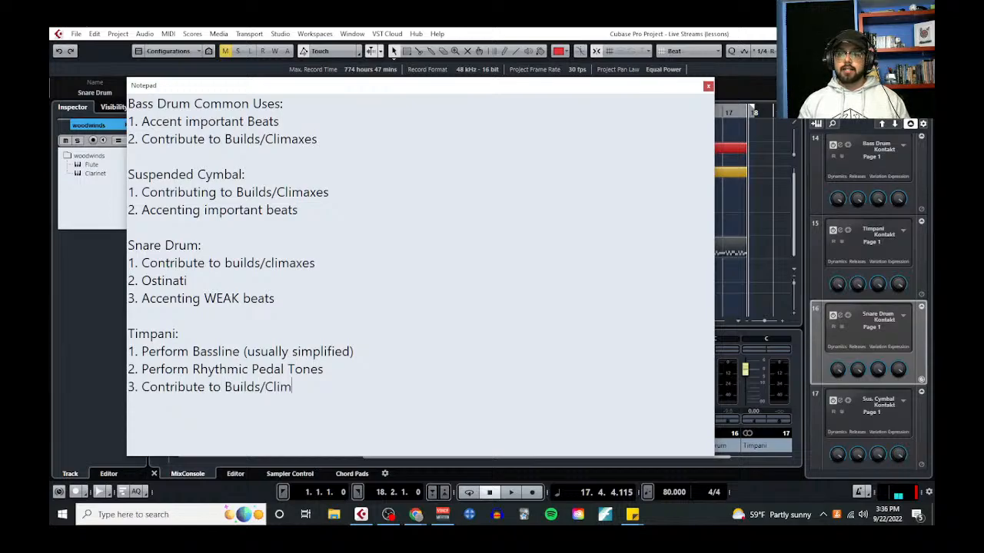
{"action": "key", "text": "BackSpace"}
{"action": "key", "text": "BackSpace"}
{"action": "type", "text": "axes"}
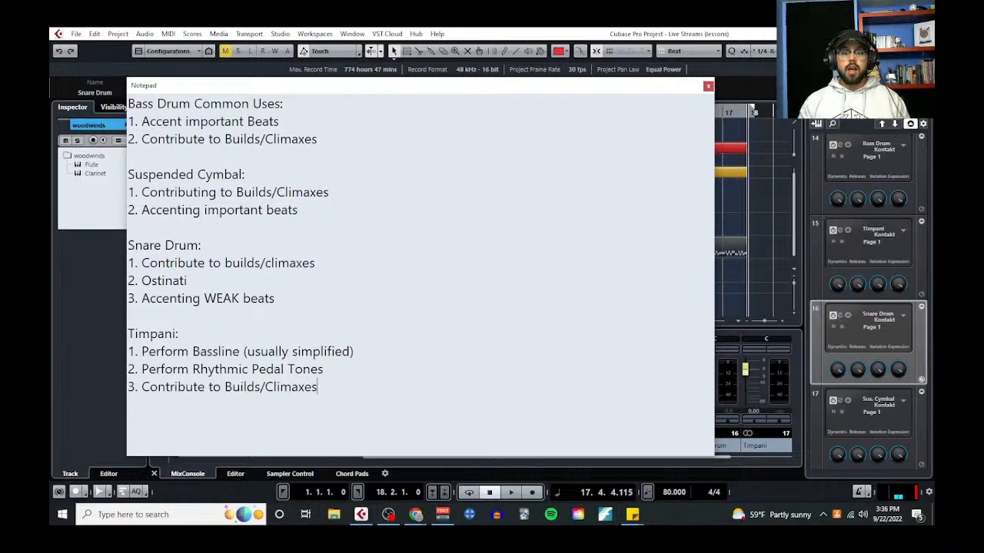
Add the fourth timpani use: "4. Adding some rhythmic drive."
{"action": "key", "text": "Return"}
{"action": "type", "text": "4. "}
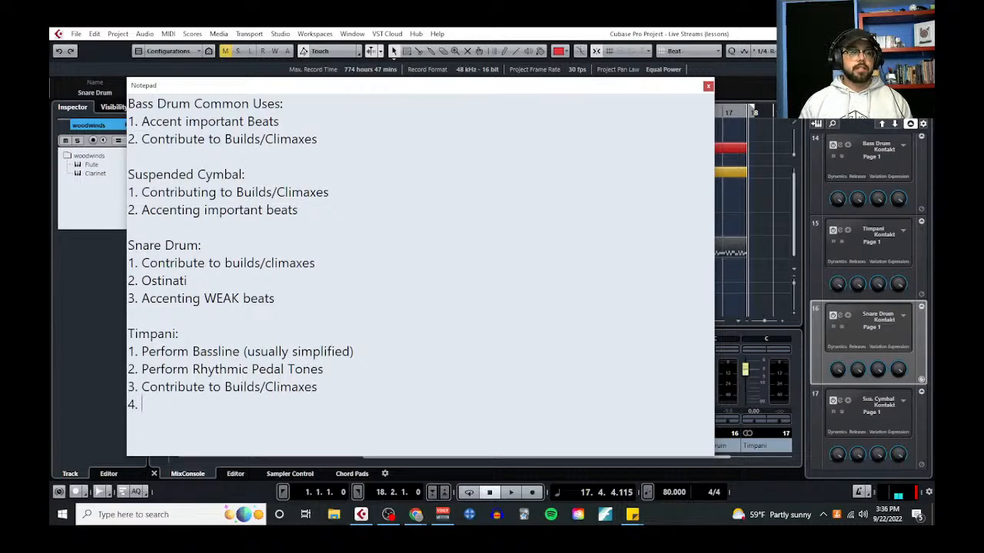
{"action": "type", "text": "Adding some rhyt"}
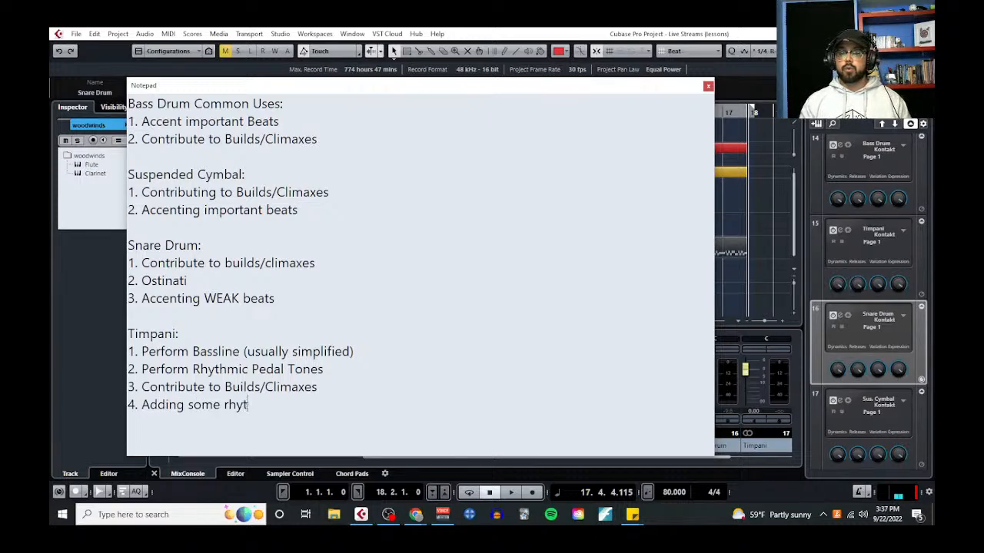
{"action": "type", "text": "hmic drive."}
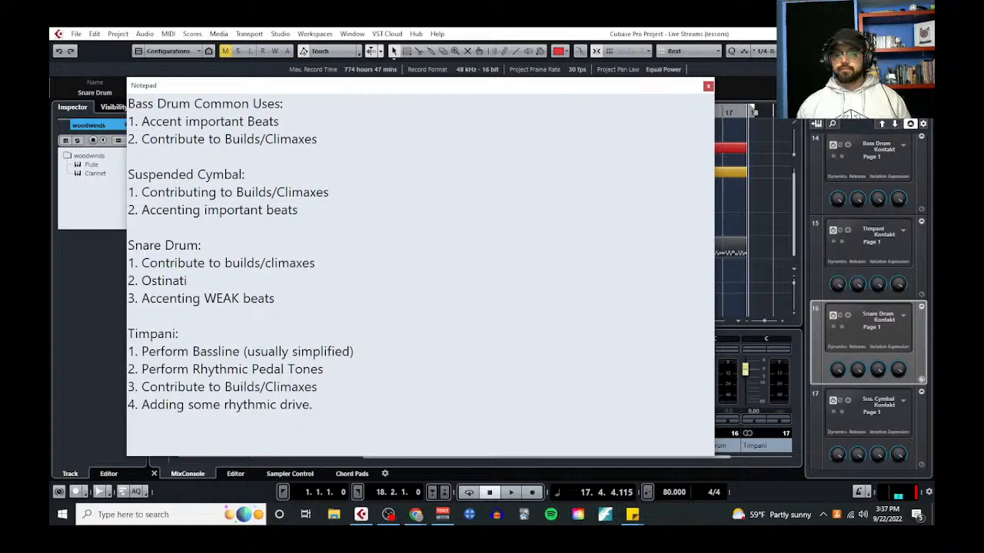
Highlight the bassline use in the timpani notes, and examine the timpani's range in the Google Docs lesson before minimizing it
{"action": "left_click", "coordinate": [380, 351]}
{"action": "left_click_drag", "start_coordinate": [379, 350], "coordinate": [135, 352]}
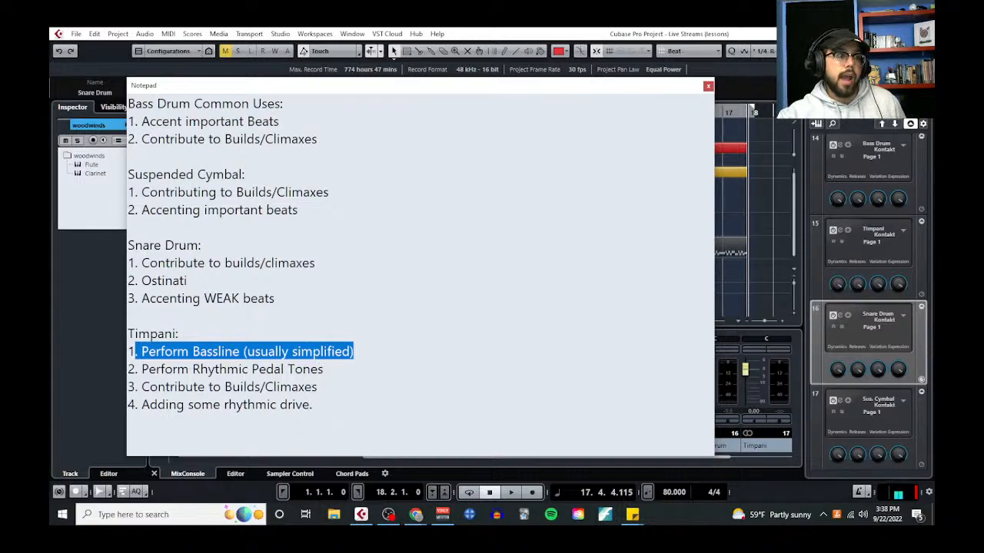
{"action": "left_click_drag", "start_coordinate": [52, 66], "coordinate": [382, 42]}
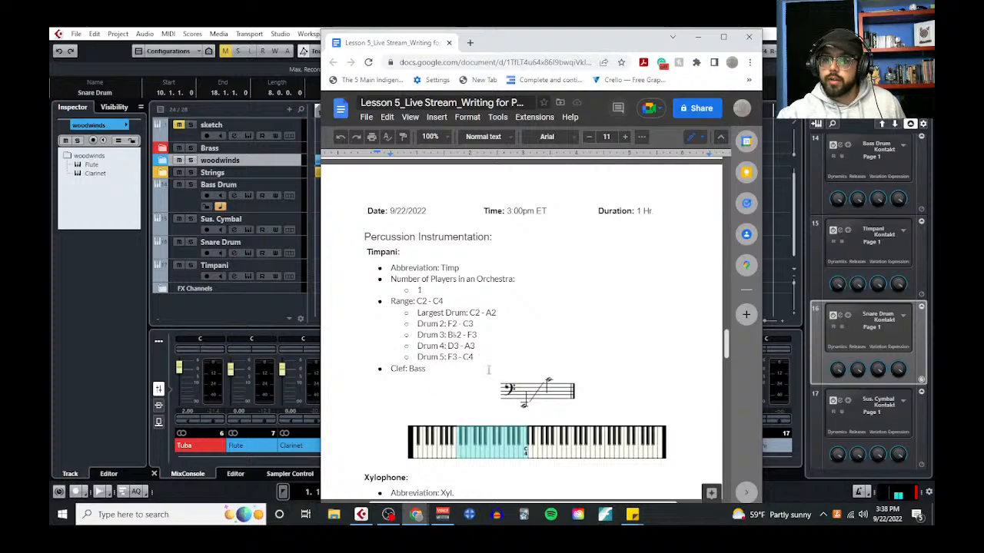
{"action": "scroll", "coordinate": [488, 371], "scroll_direction": "down", "scroll_amount": 1}
{"action": "left_click_drag", "start_coordinate": [498, 259], "coordinate": [469, 259]}
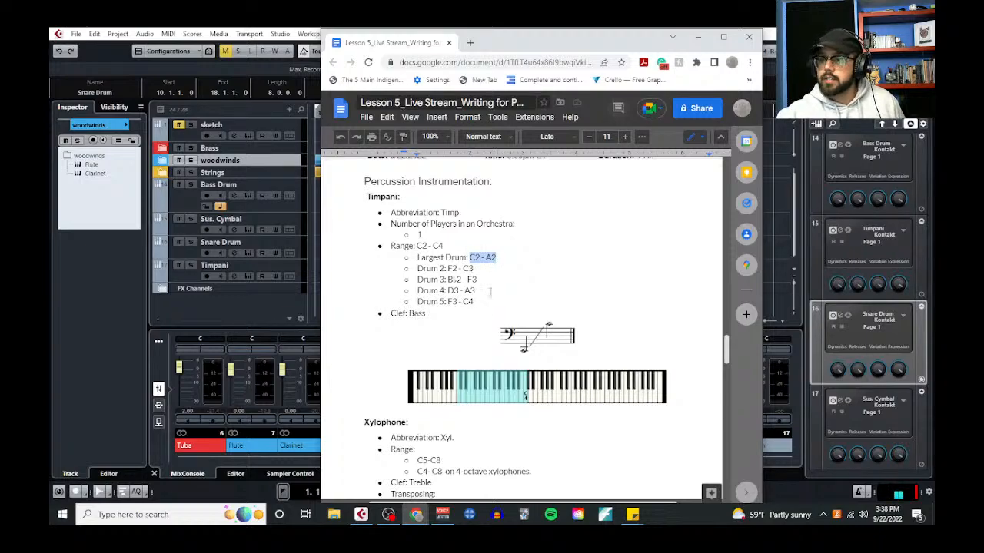
{"action": "left_click_drag", "start_coordinate": [476, 302], "coordinate": [463, 303]}
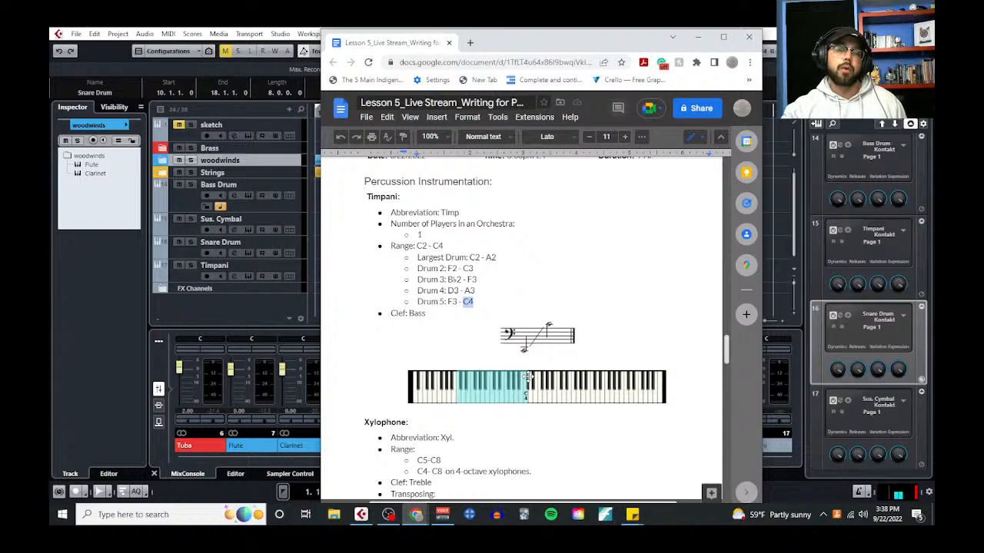
{"action": "left_click", "coordinate": [697, 36]}
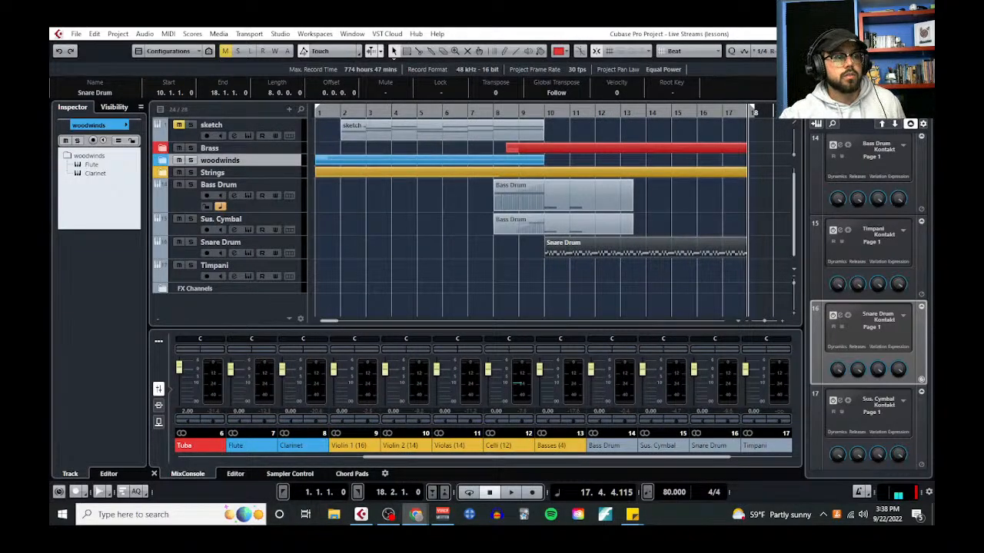
Bring the Google Docs lesson back up and highlight the ranges of all five timpani drums
{"action": "scroll", "coordinate": [448, 284], "scroll_direction": "up", "scroll_amount": 1}
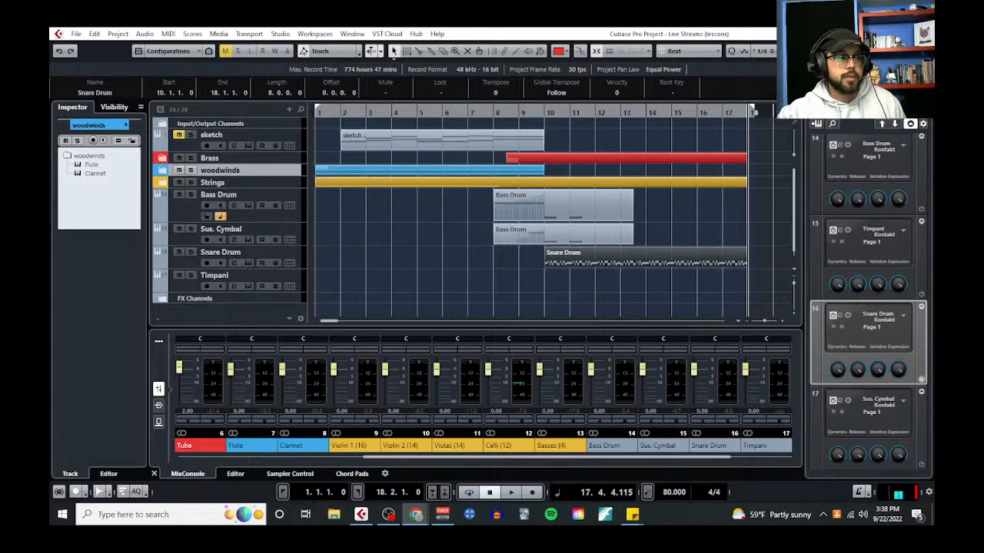
{"action": "left_click_drag", "start_coordinate": [51, 75], "coordinate": [450, 58]}
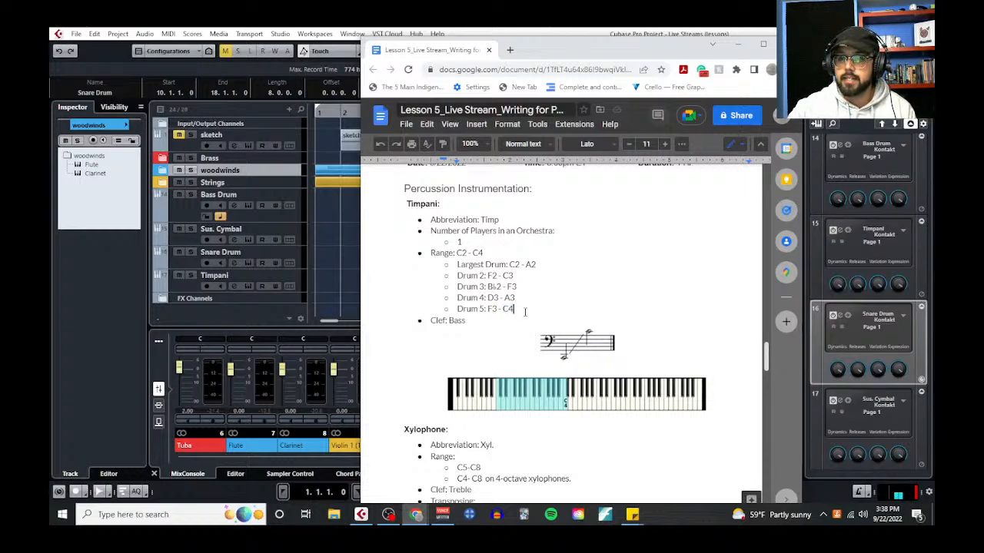
{"action": "left_click_drag", "start_coordinate": [514, 309], "coordinate": [458, 270]}
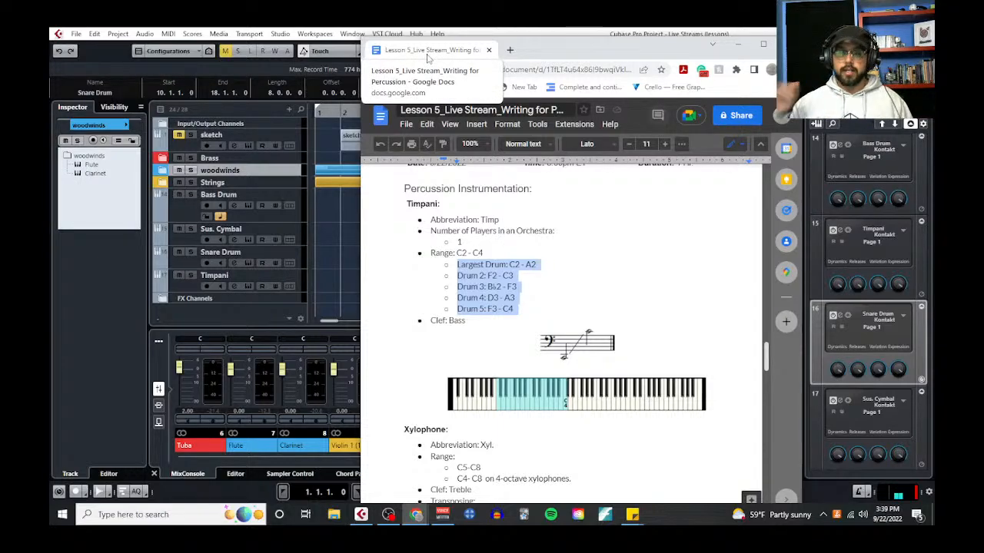
Put the Google Docs lesson away and add the sub-note "-performing the tonic = feeling of context and rest" under the timpani's rhythmic pedal tones
{"action": "left_click_drag", "start_coordinate": [427, 57], "coordinate": [50, 61]}
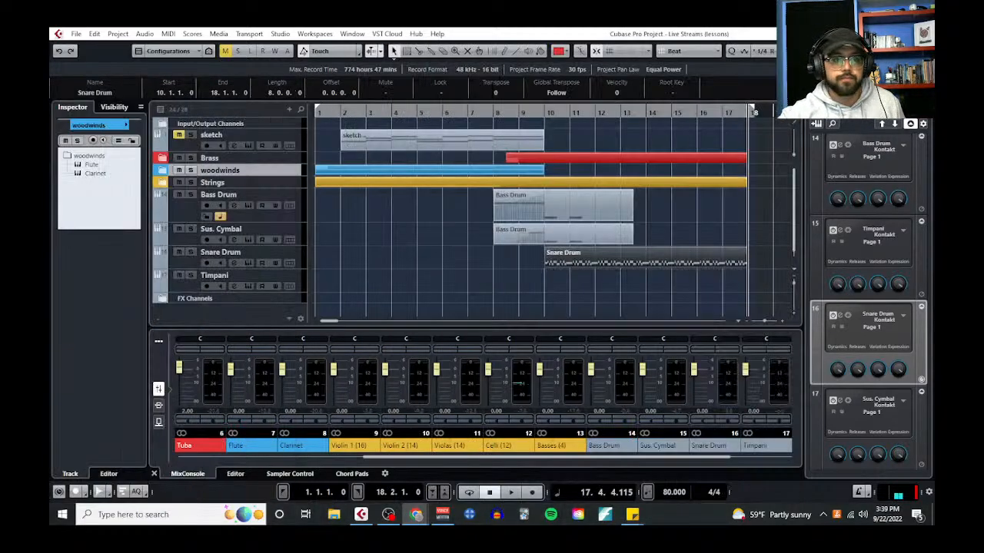
{"action": "left_click", "coordinate": [449, 220]}
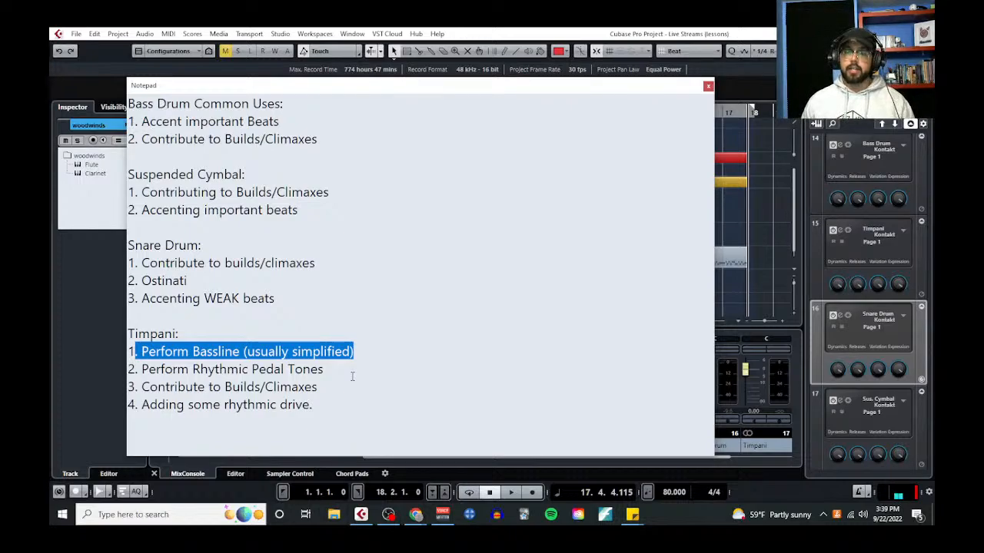
{"action": "left_click", "coordinate": [352, 376]}
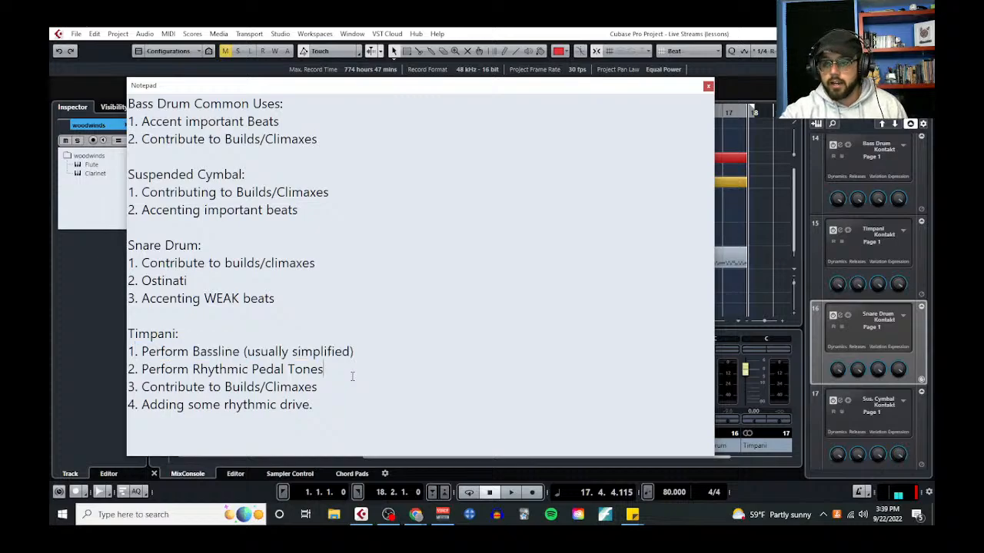
{"action": "key", "text": "Return"}
{"action": "type", "text": "-"}
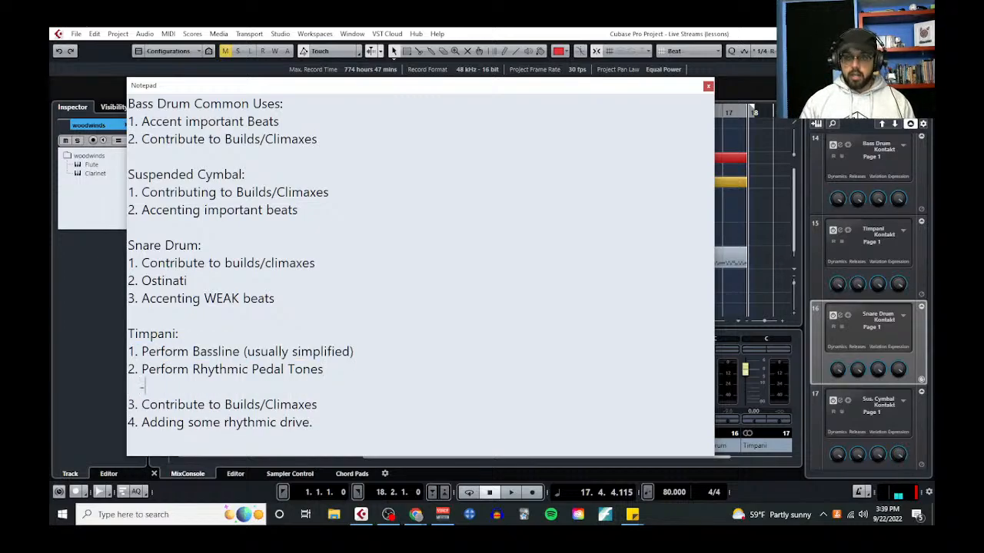
{"action": "type", "text": "performing the tonic"}
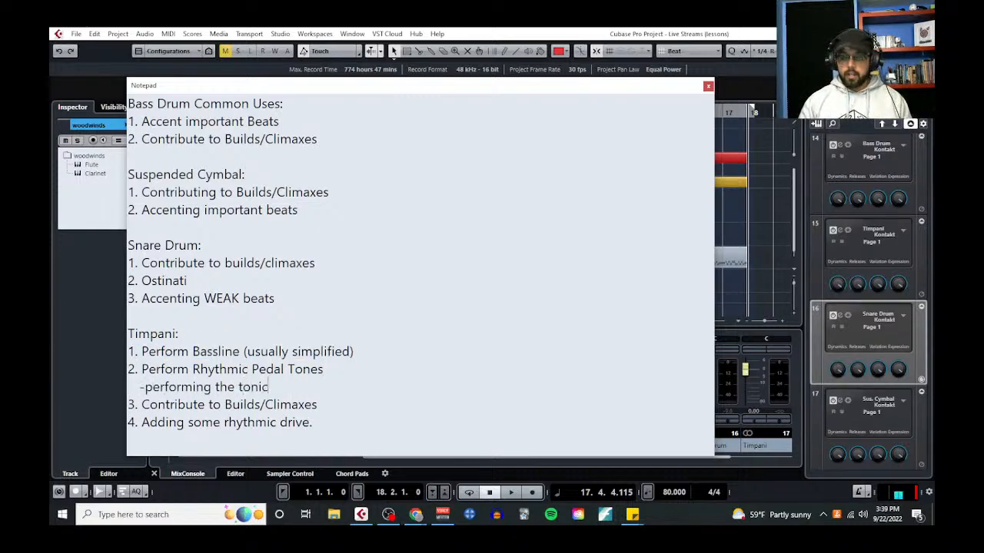
{"action": "type", "text": " = feeling o"}
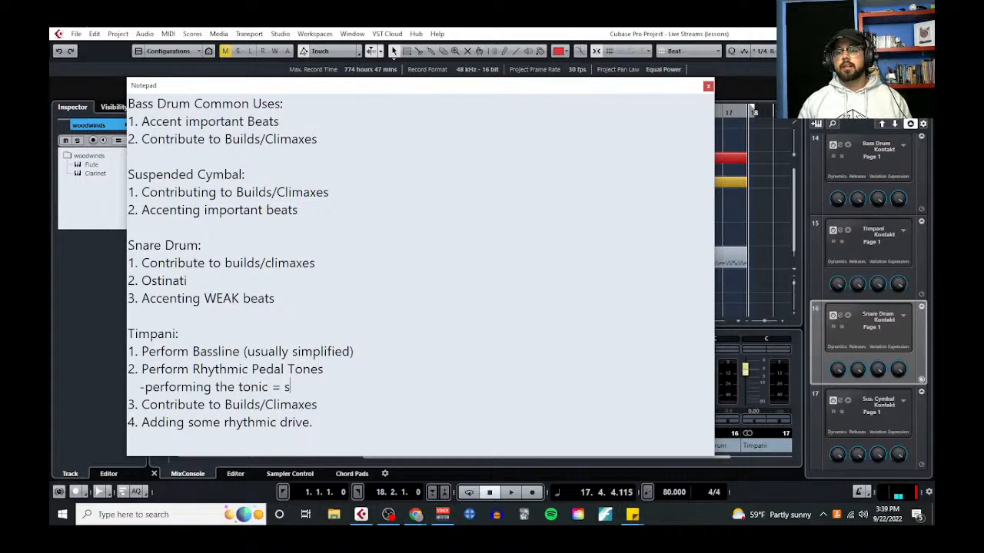
{"action": "type", "text": "f "}
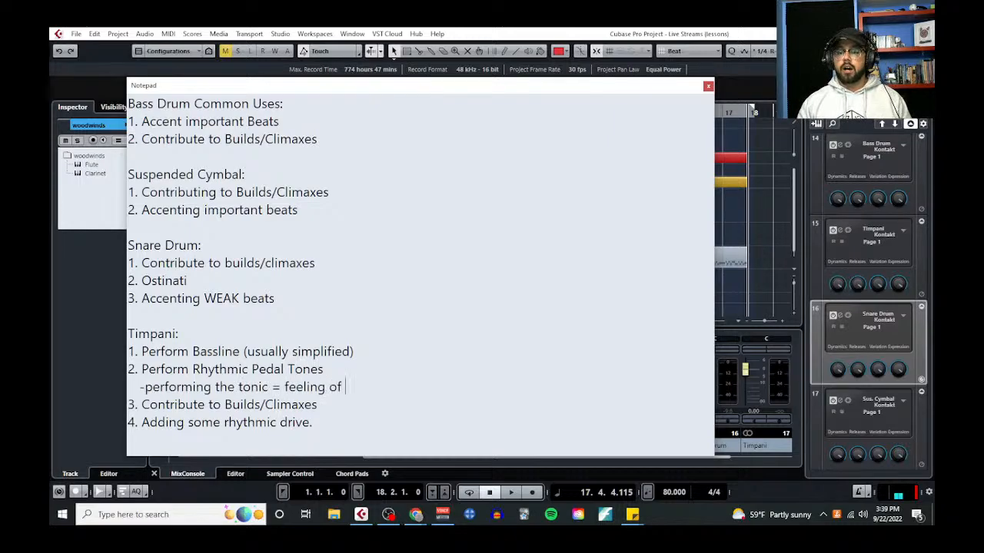
{"action": "type", "text": "context and "}
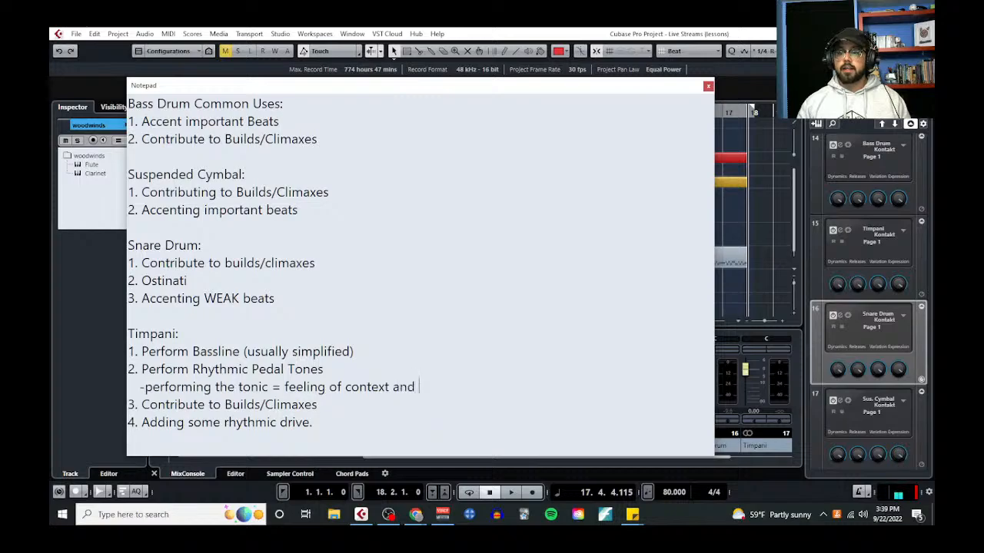
{"action": "type", "text": "rest"}
{"action": "key", "text": "Return"}
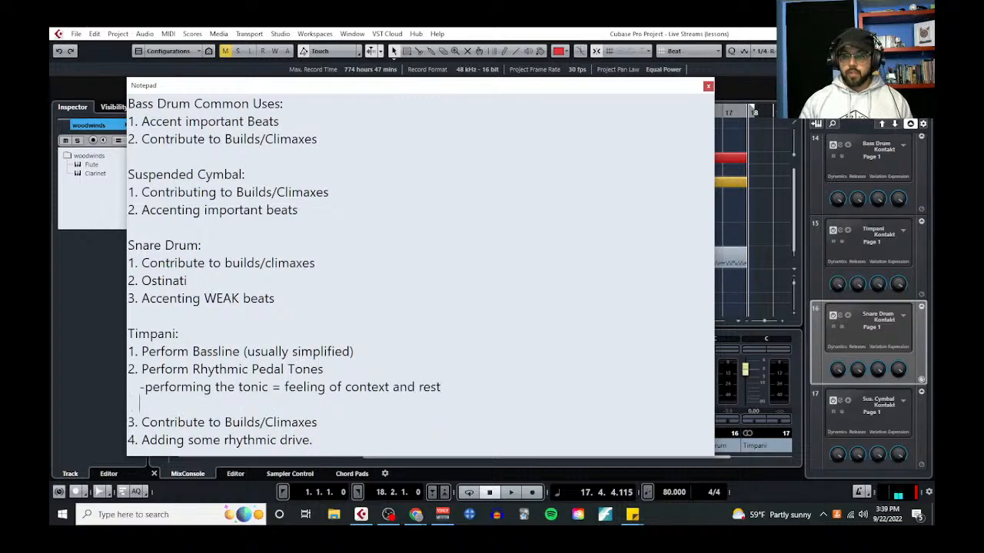
Add a second pedal-tone sub-note: "-performing the dominant (5th of your key) = tension and energy"
{"action": "type", "text": "-performin"}
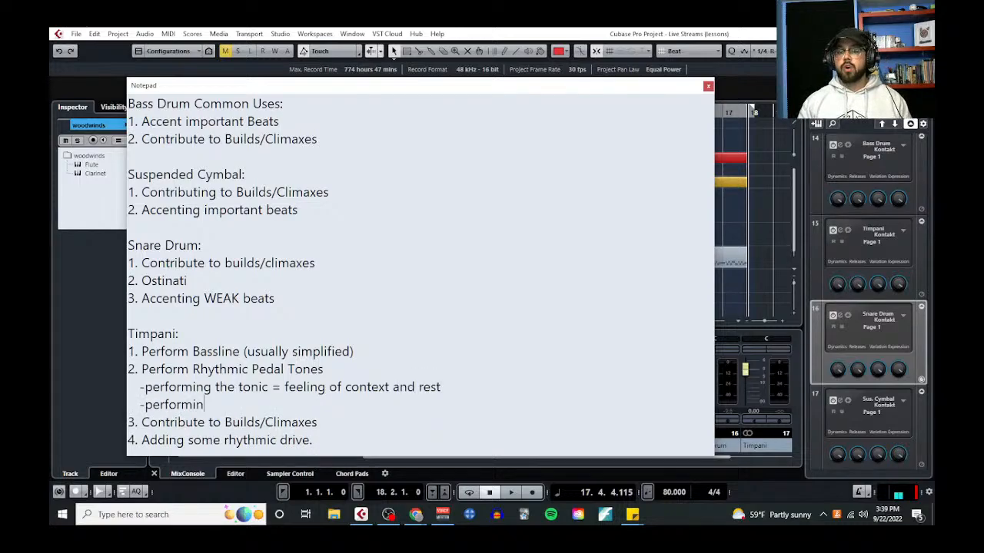
{"action": "type", "text": "g the dominant (6"}
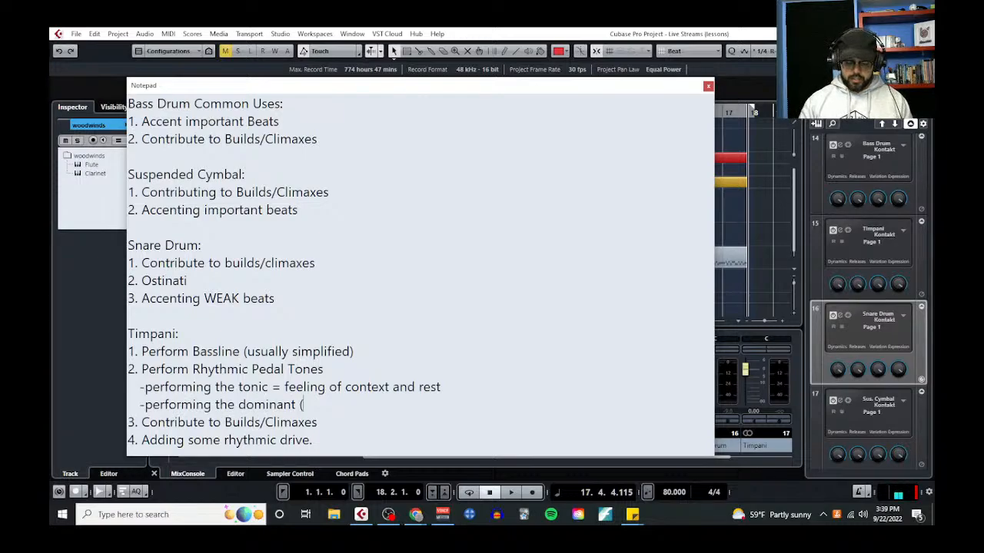
{"action": "key", "text": "BackSpace"}
{"action": "type", "text": "5tyh"}
{"action": "key", "text": "BackSpace"}
{"action": "key", "text": "BackSpace"}
{"action": "type", "text": "o"}
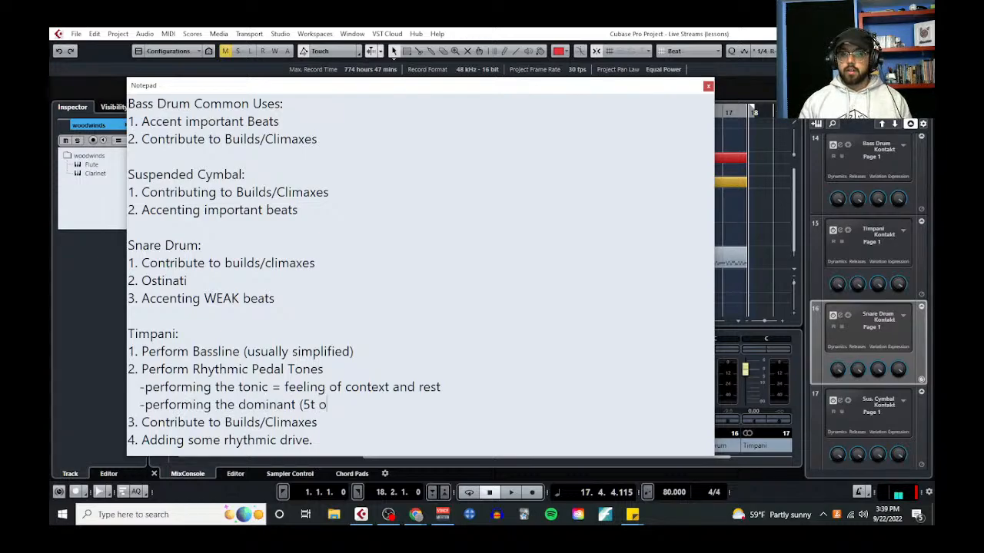
{"action": "key", "text": "BackSpace"}
{"action": "key", "text": "BackSpace"}
{"action": "type", "text": "h of your key"}
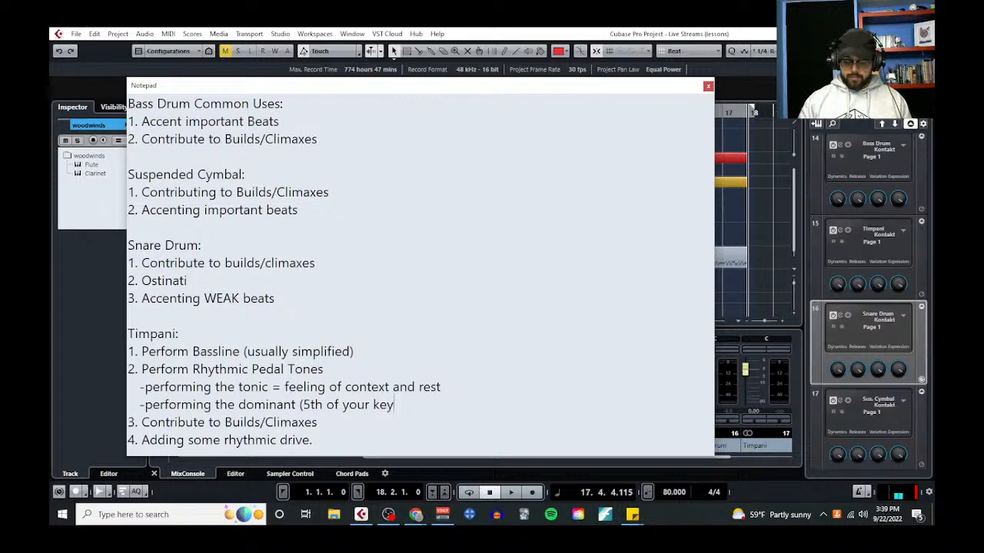
{"action": "type", "text": ") = tension and energy"}
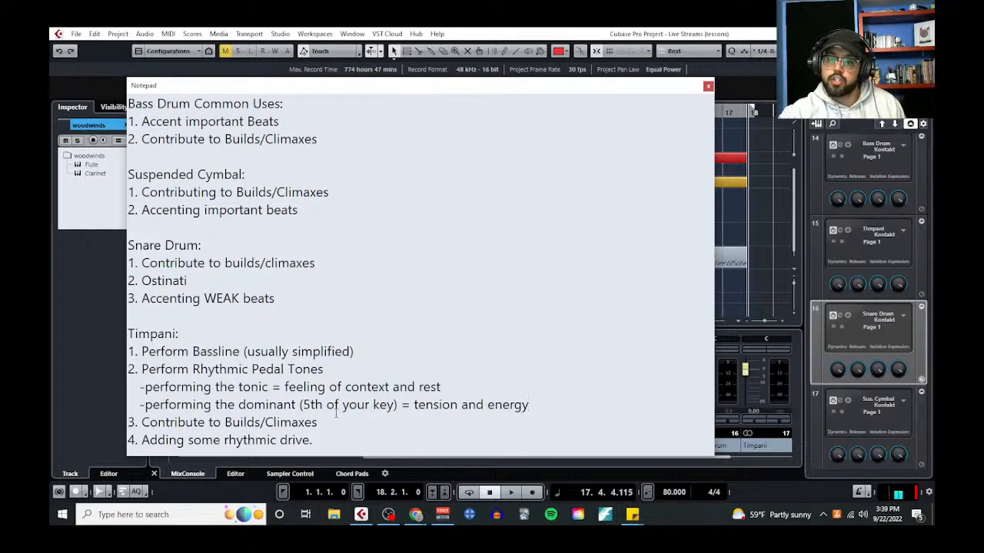
Highlight the timpani's "Contribute to Builds/Climaxes" use and move the notes out of the way of the arrangement
{"action": "left_click_drag", "start_coordinate": [318, 422], "coordinate": [146, 428]}
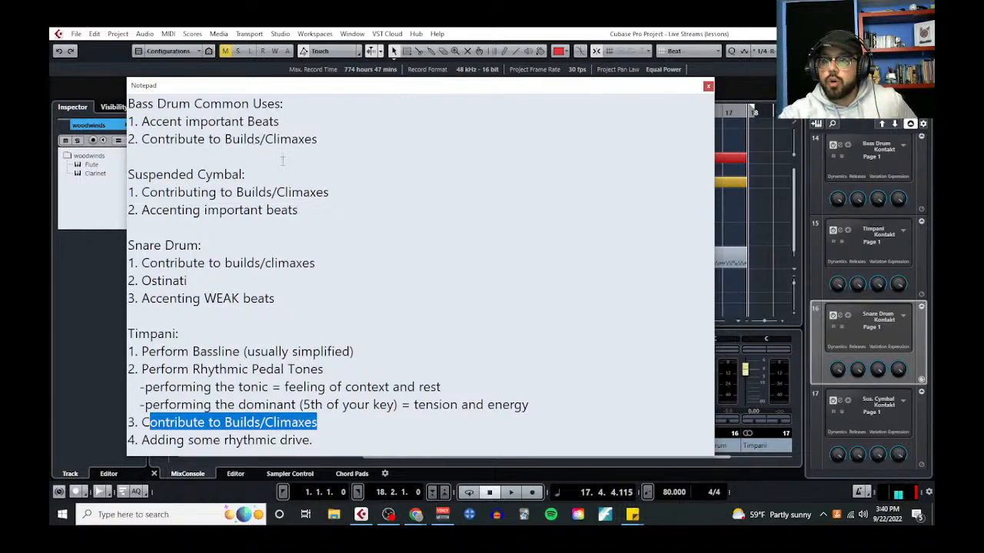
{"action": "left_click_drag", "start_coordinate": [399, 90], "coordinate": [50, 140]}
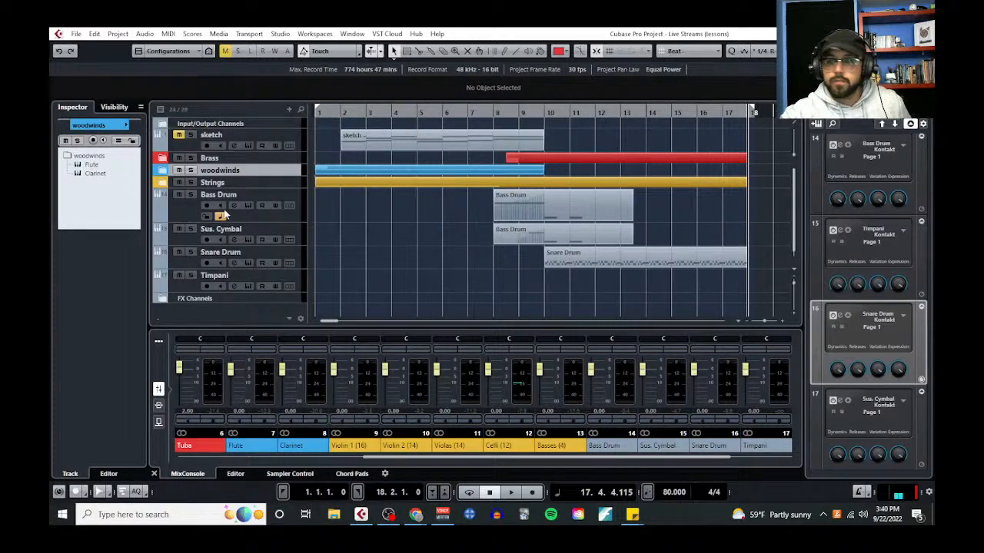
{"action": "left_click", "coordinate": [343, 252]}
Inspect the Brass folder's tracks, collapse the folder again, and expand the Strings folder down to the Celli and Basses
{"action": "scroll", "coordinate": [343, 249], "scroll_direction": "up", "scroll_amount": 1}
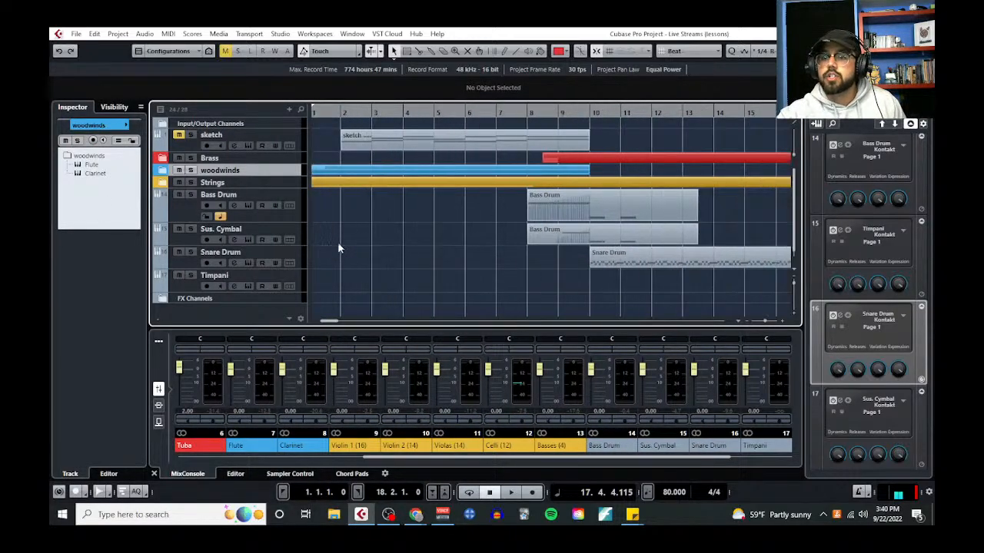
{"action": "scroll", "coordinate": [339, 244], "scroll_direction": "left", "scroll_amount": 1}
{"action": "left_click", "coordinate": [162, 158]}
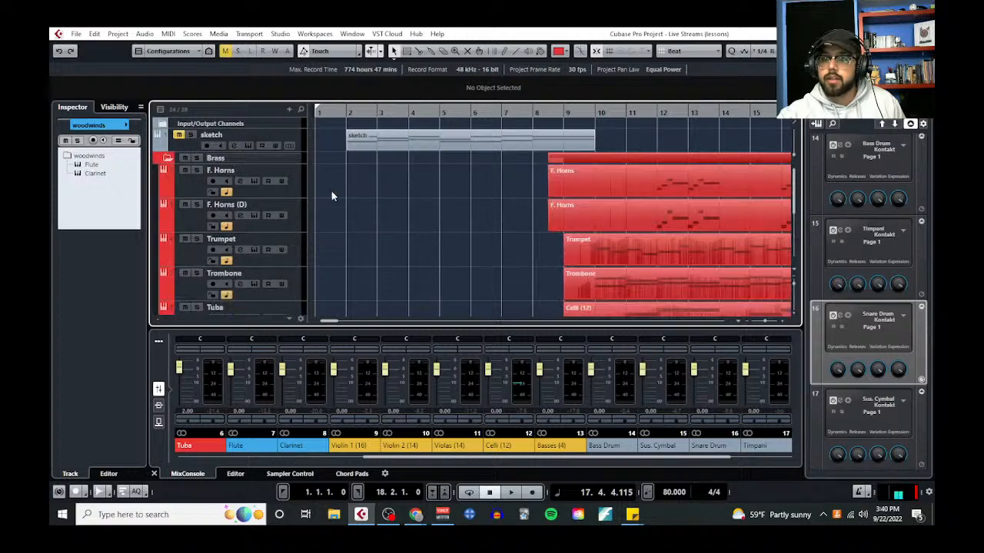
{"action": "scroll", "coordinate": [400, 257], "scroll_direction": "down", "scroll_amount": 3}
{"action": "scroll", "coordinate": [181, 170], "scroll_direction": "up", "scroll_amount": 3}
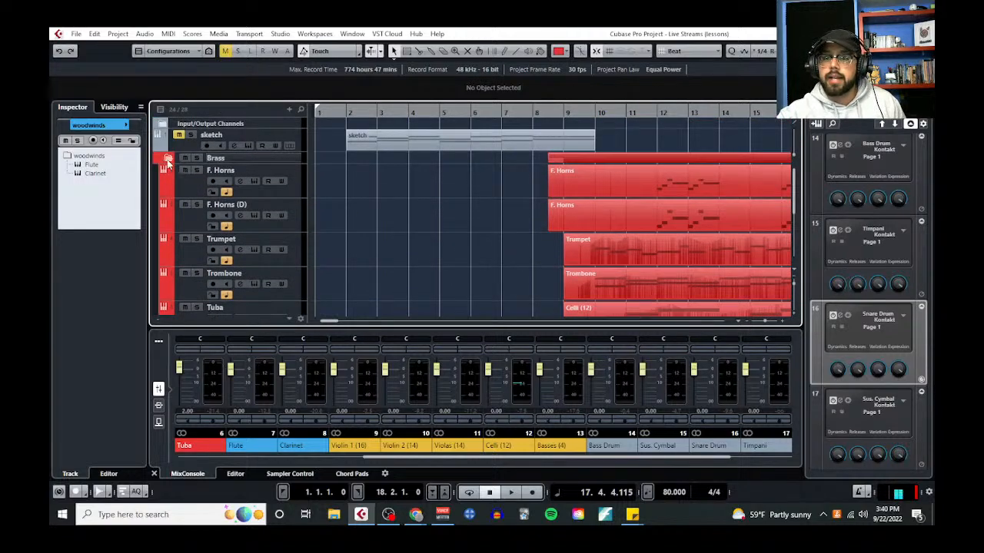
{"action": "left_click", "coordinate": [166, 158]}
{"action": "left_click", "coordinate": [167, 183]}
{"action": "scroll", "coordinate": [371, 269], "scroll_direction": "down", "scroll_amount": 3}
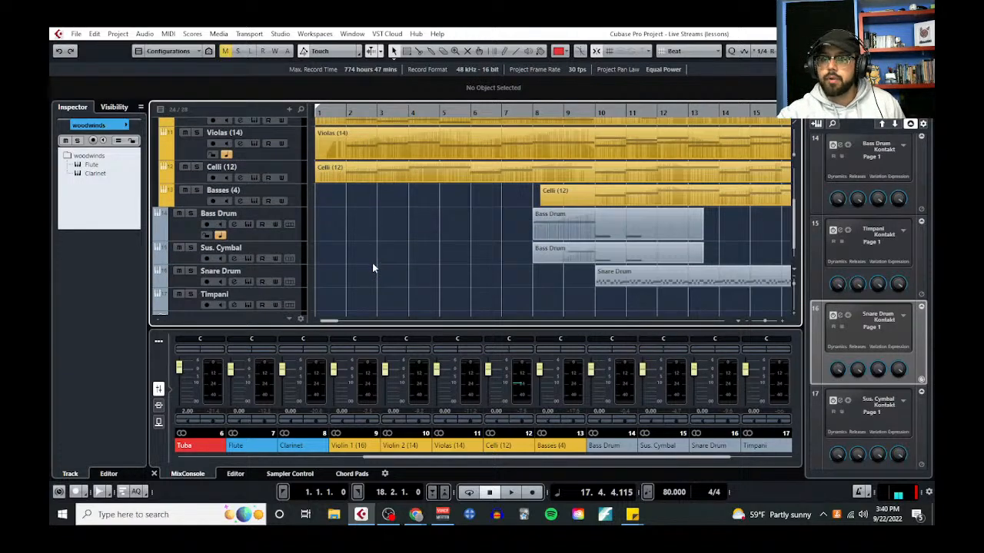
Open the Celli part in the Key Editor, enlarge the note area over the controller lanes to examine the bassline, and leave the editor
{"action": "left_click", "coordinate": [384, 173]}
{"action": "left_click", "coordinate": [167, 34]}
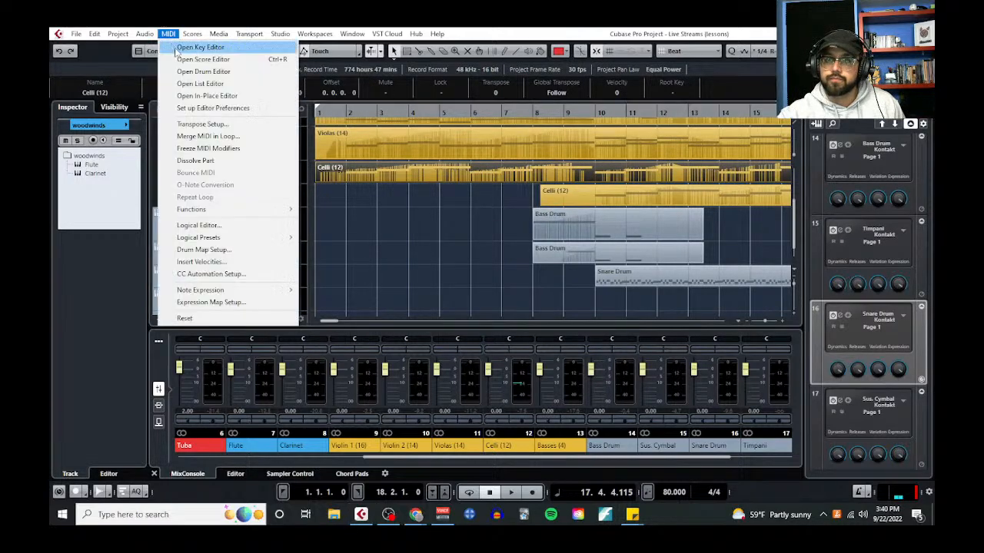
{"action": "left_click", "coordinate": [192, 44]}
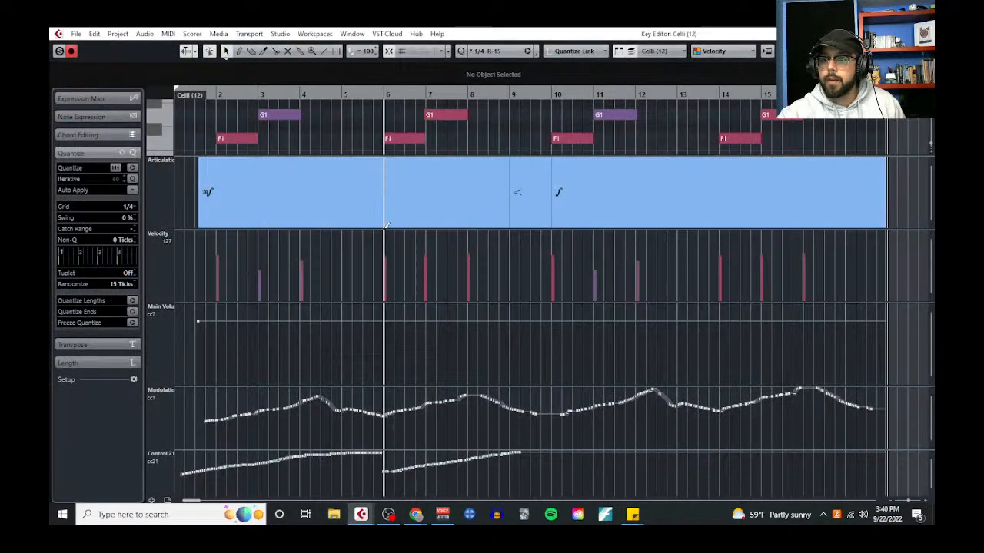
{"action": "left_click_drag", "start_coordinate": [391, 229], "coordinate": [424, 275]}
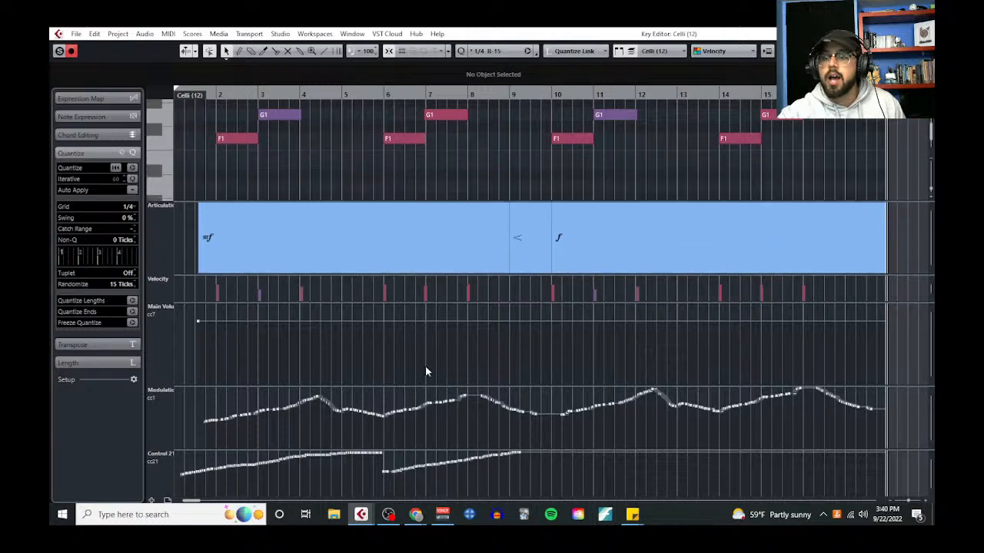
{"action": "left_click_drag", "start_coordinate": [447, 202], "coordinate": [452, 473]}
{"action": "scroll", "coordinate": [413, 318], "scroll_direction": "up", "scroll_amount": 4}
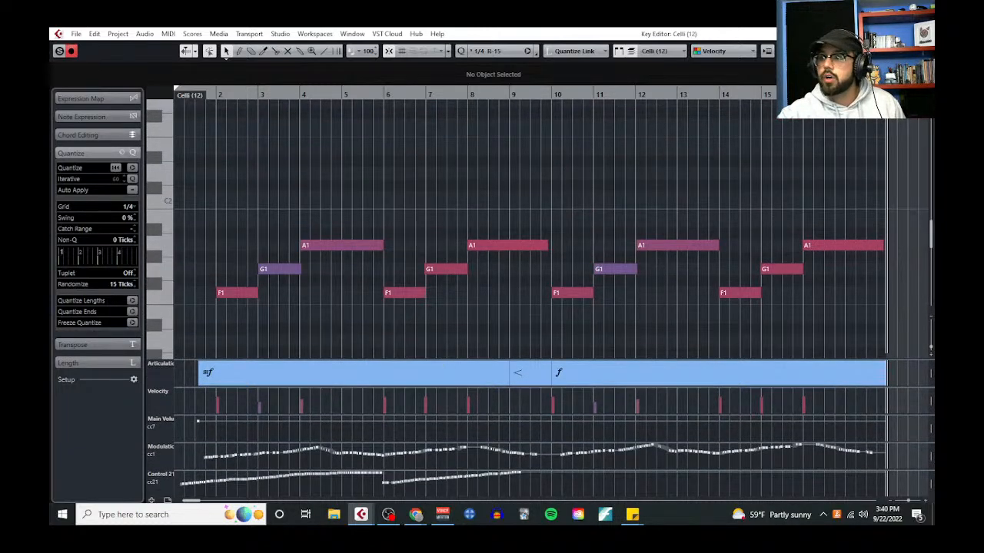
{"action": "key", "text": "Return"}
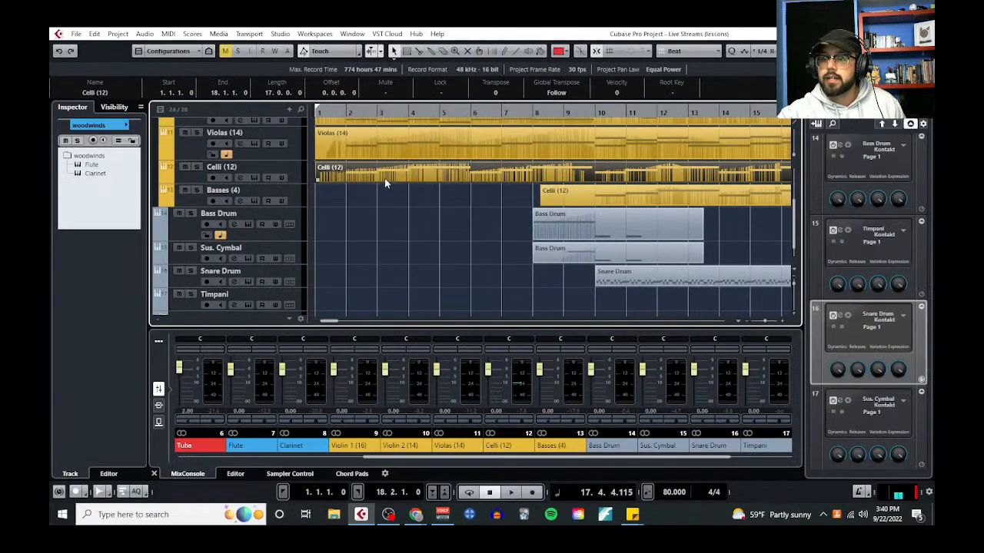
Copy all the Celli bassline notes from the Key Editor and paste them onto the Timpani track starting at bar 2
{"action": "left_click", "coordinate": [173, 34]}
{"action": "left_click", "coordinate": [178, 49]}
{"action": "left_click_drag", "start_coordinate": [212, 209], "coordinate": [919, 332]}
{"action": "left_click", "coordinate": [216, 95]}
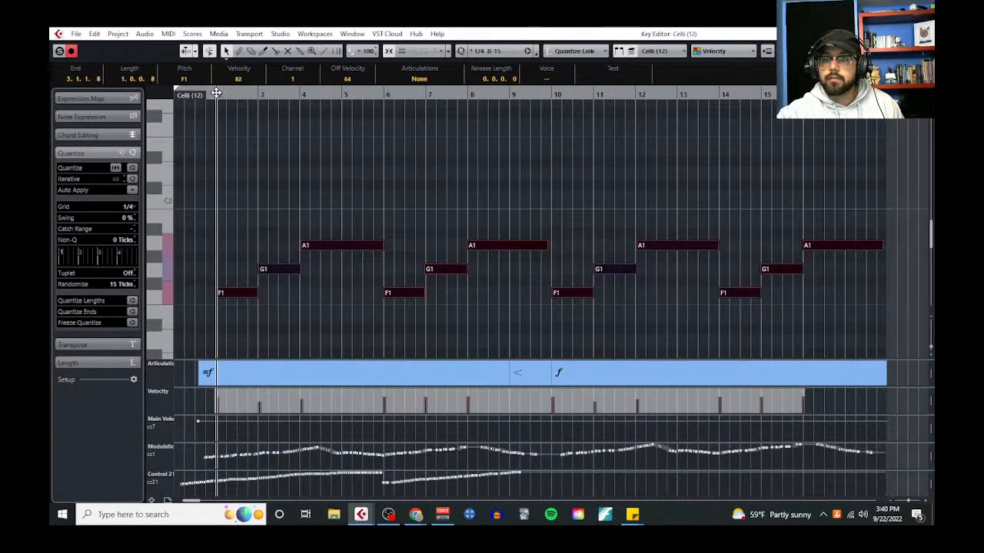
{"action": "key", "text": "Return"}
{"action": "scroll", "coordinate": [380, 236], "scroll_direction": "down", "scroll_amount": 1}
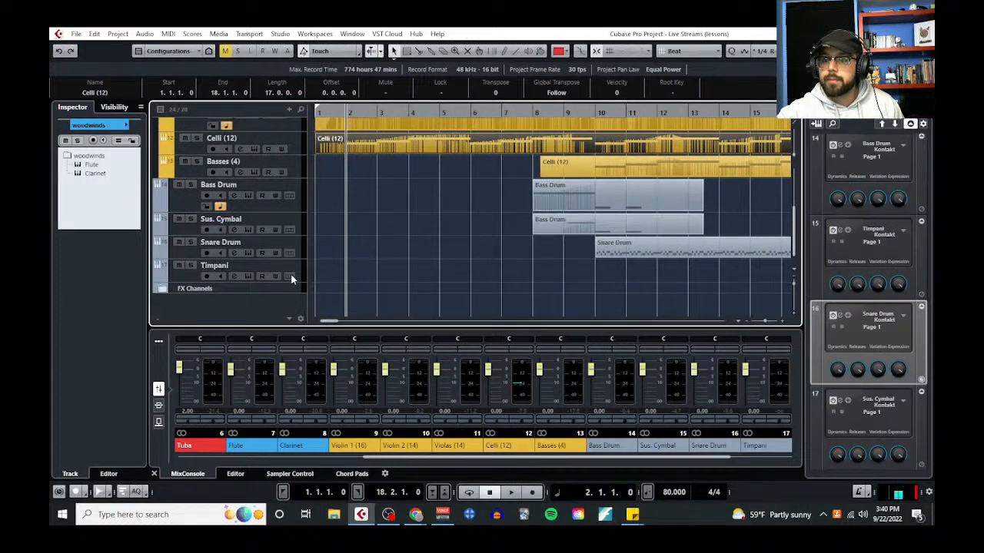
{"action": "left_click", "coordinate": [191, 272]}
{"action": "key", "text": "ctrl+v"}
Solo the Timpani track and play back the pasted bassline, opening the track's instrument during playback, and stop
{"action": "left_click", "coordinate": [191, 265]}
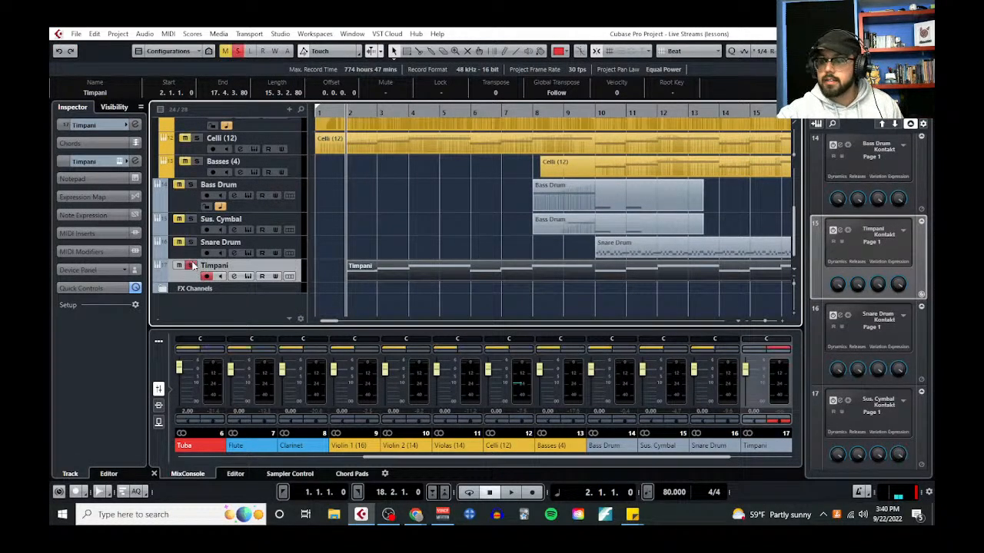
{"action": "key", "text": "space"}
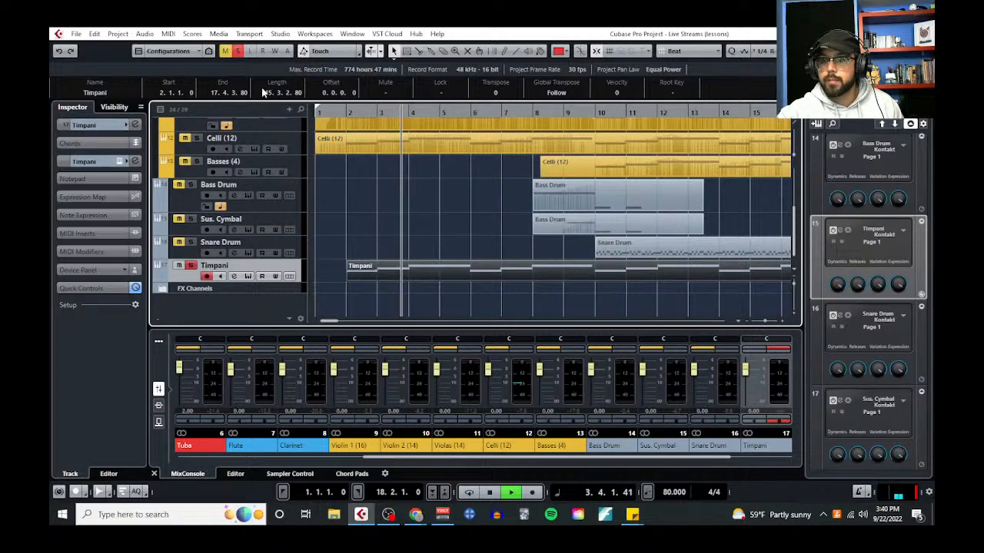
{"action": "scroll", "coordinate": [246, 231], "scroll_direction": "up", "scroll_amount": 5}
{"action": "scroll", "coordinate": [323, 254], "scroll_direction": "down", "scroll_amount": 5}
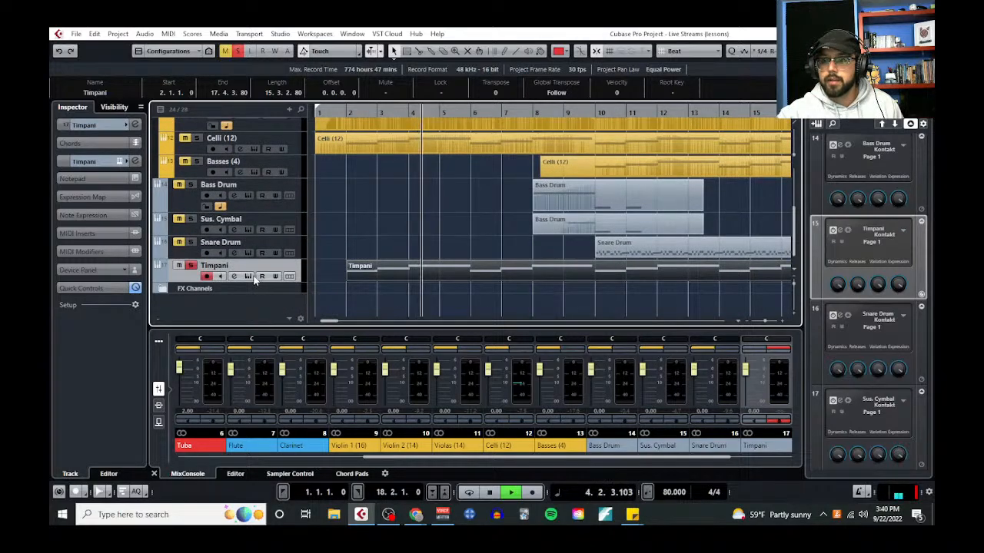
{"action": "left_click", "coordinate": [248, 276]}
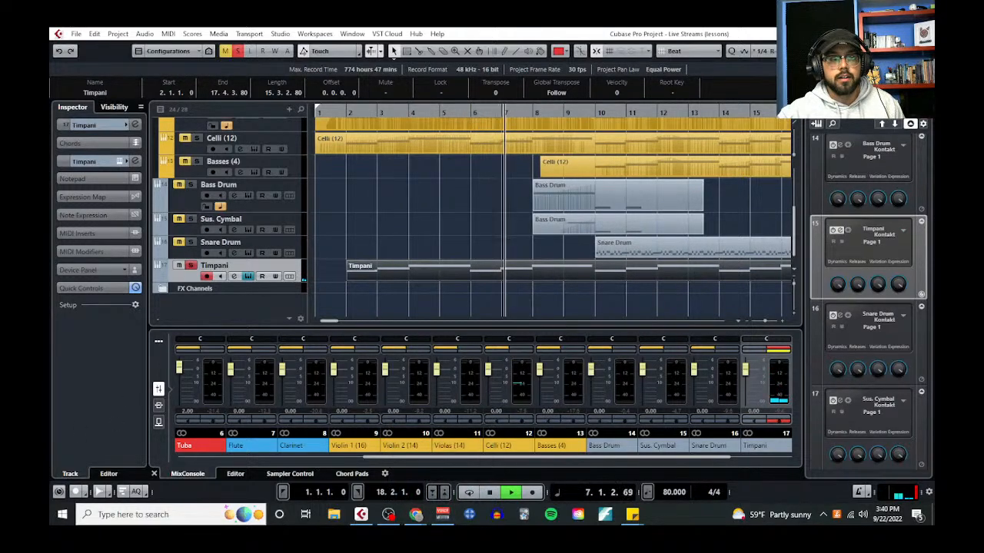
{"action": "left_click", "coordinate": [419, 235]}
{"action": "key", "text": "space"}
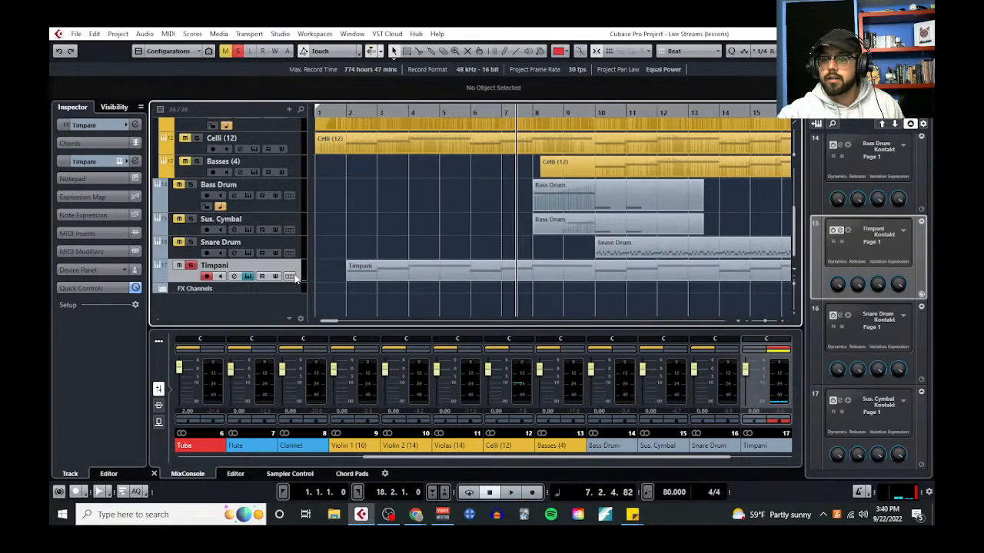
Transpose all notes of the Timpani part up one octave in the Key Editor and play it back from just before the first note
{"action": "left_click", "coordinate": [372, 266]}
{"action": "left_click", "coordinate": [169, 34]}
{"action": "left_click", "coordinate": [192, 48]}
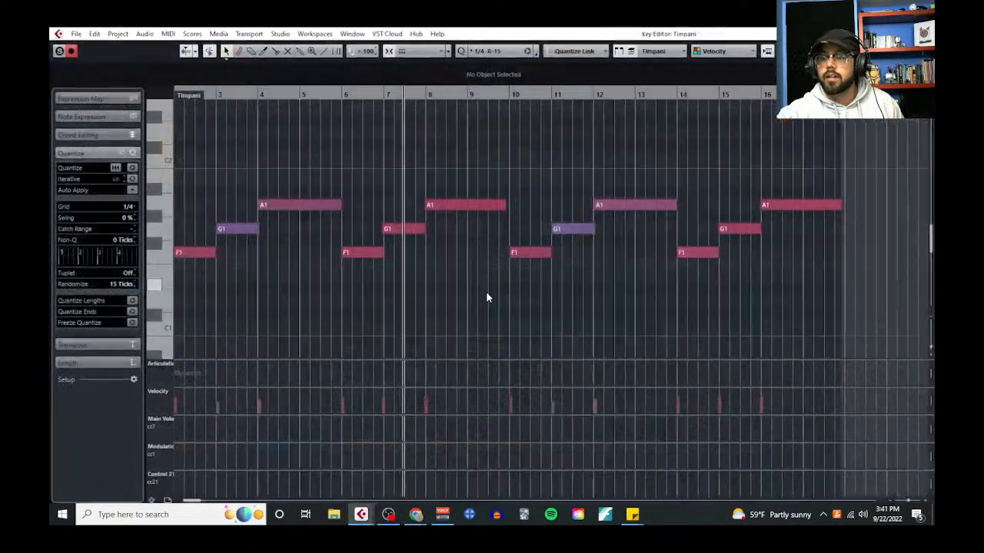
{"action": "scroll", "coordinate": [256, 268], "scroll_direction": "down", "scroll_amount": 1}
{"action": "left_click_drag", "start_coordinate": [202, 175], "coordinate": [817, 297]}
{"action": "key", "text": "shift+Up"}
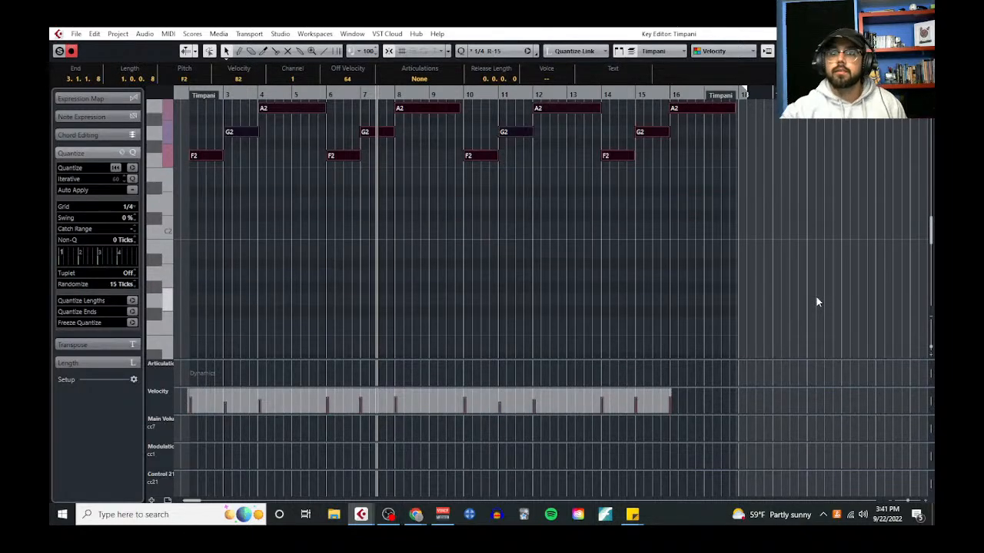
{"action": "left_click", "coordinate": [183, 94]}
{"action": "key", "text": "space"}
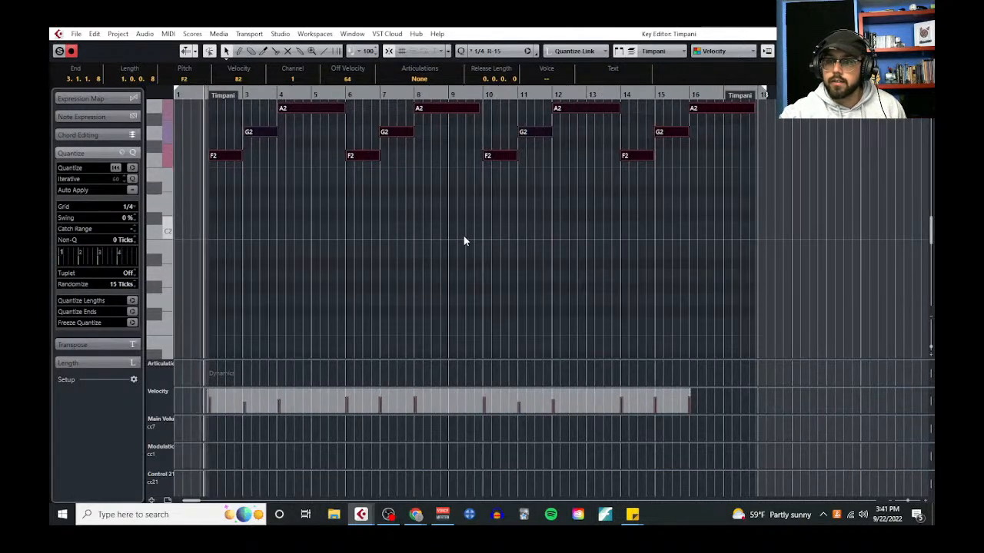
Enlarge the velocity lane of the Timpani part and raise the velocity of the G2 note in bar 3
{"action": "scroll", "coordinate": [476, 244], "scroll_direction": "up", "scroll_amount": 2}
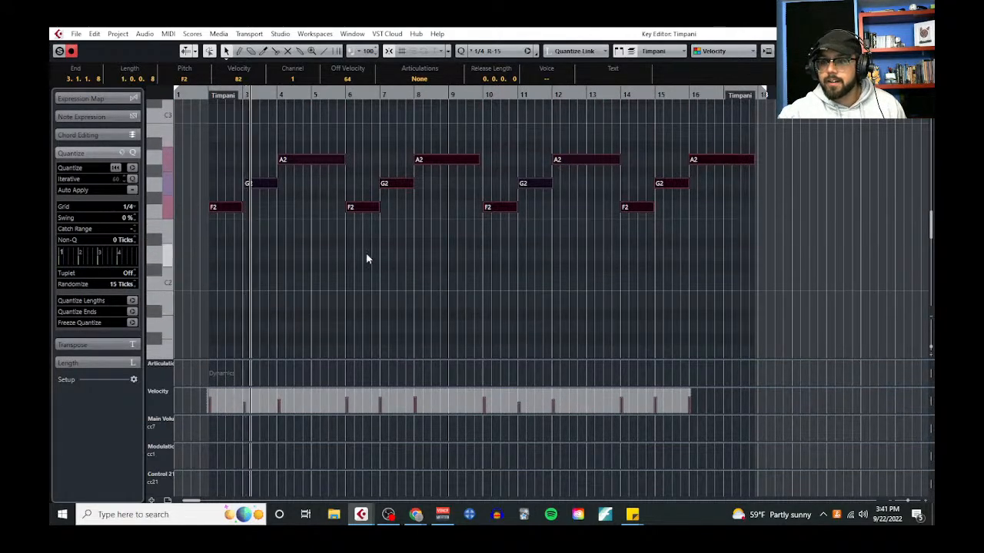
{"action": "left_click", "coordinate": [301, 292]}
{"action": "left_click_drag", "start_coordinate": [268, 387], "coordinate": [283, 287]}
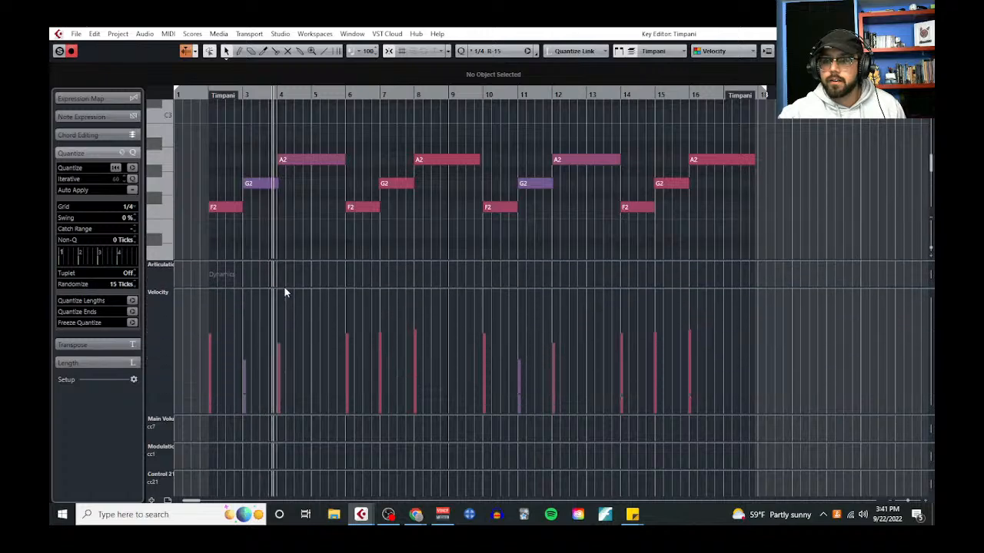
{"action": "left_click", "coordinate": [246, 338]}
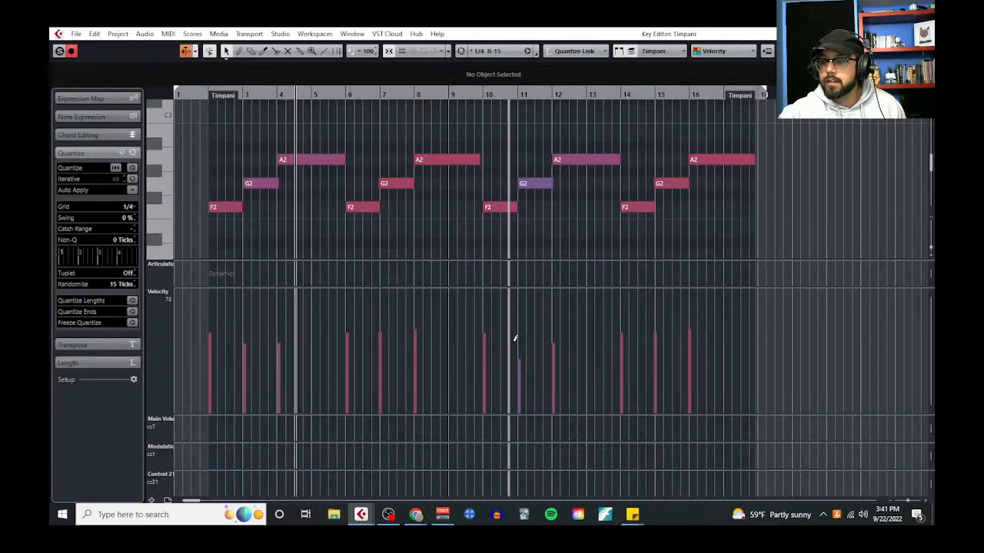
Delete all the Timpani notes from bar 10 onward
{"action": "right_click", "coordinate": [542, 254]}
{"action": "left_click", "coordinate": [547, 254]}
{"action": "left_click_drag", "start_coordinate": [501, 129], "coordinate": [736, 239]}
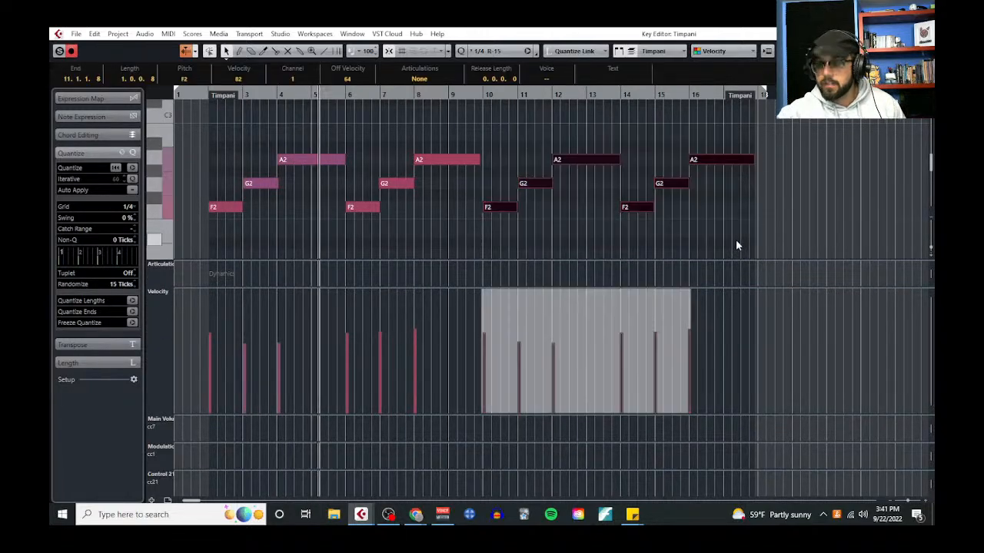
{"action": "key", "text": "Delete"}
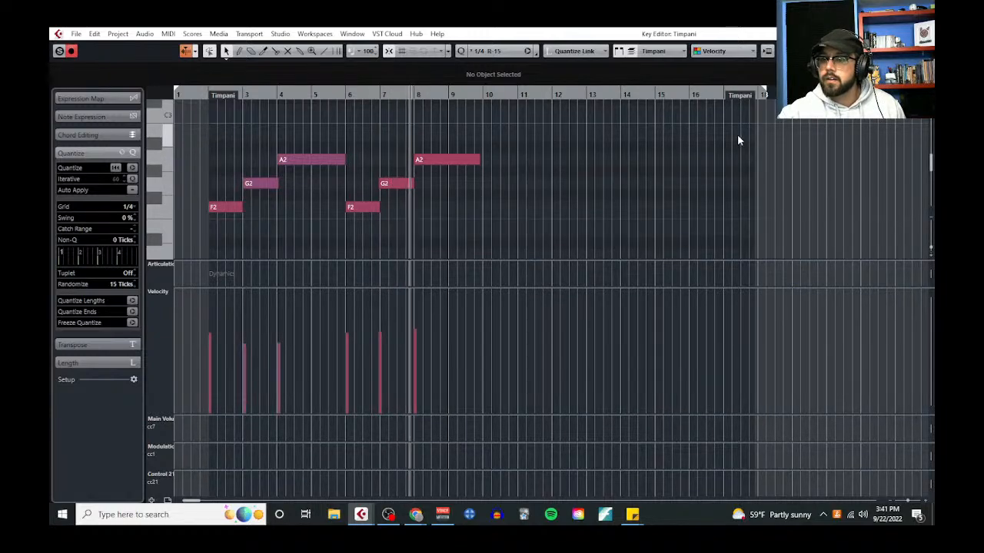
Leave the Key Editor, stop playback and unsolo the Timpani track, placing the playback cursor just before bar 2
{"action": "left_click", "coordinate": [923, 34]}
{"action": "key", "text": "space"}
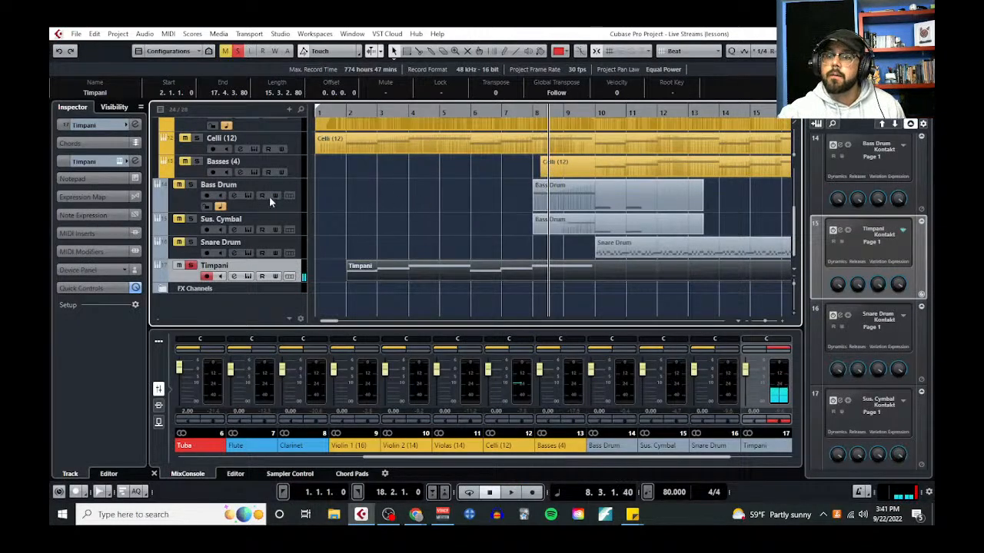
{"action": "left_click", "coordinate": [450, 225]}
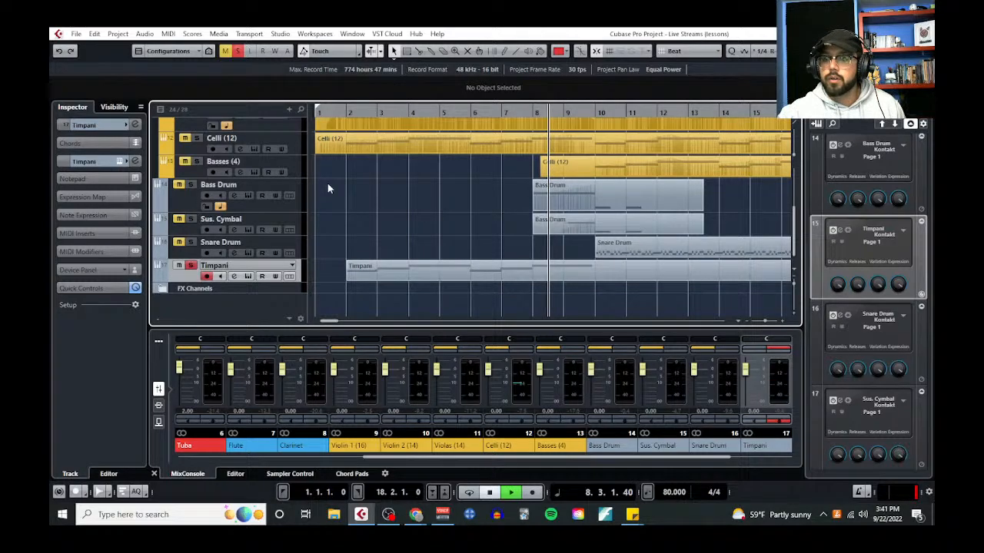
{"action": "left_click", "coordinate": [341, 112]}
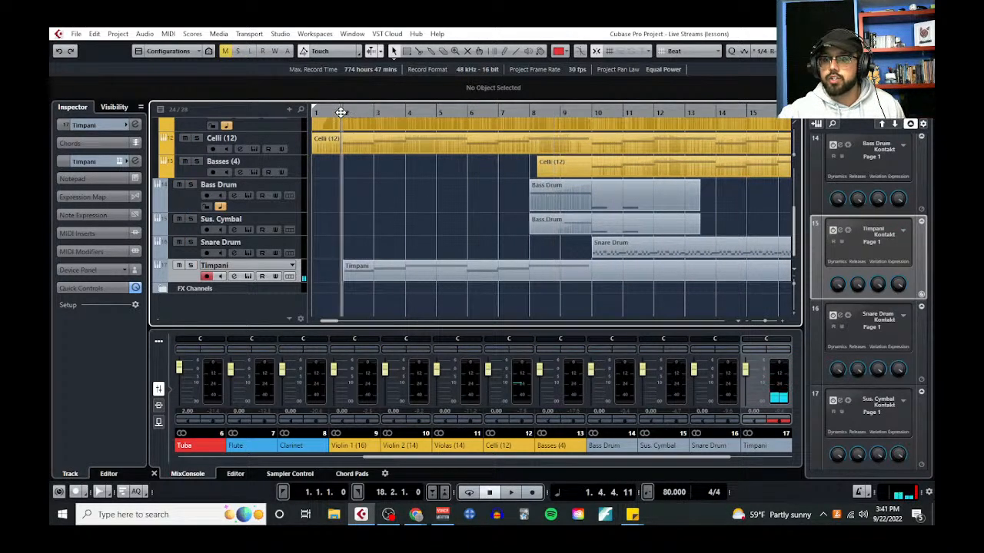
Bring the notes into view, highlight the first two common uses under Timpani, and move the notes out of the way again
{"action": "left_click_drag", "start_coordinate": [51, 56], "coordinate": [466, 68]}
{"action": "left_click_drag", "start_coordinate": [225, 332], "coordinate": [506, 343]}
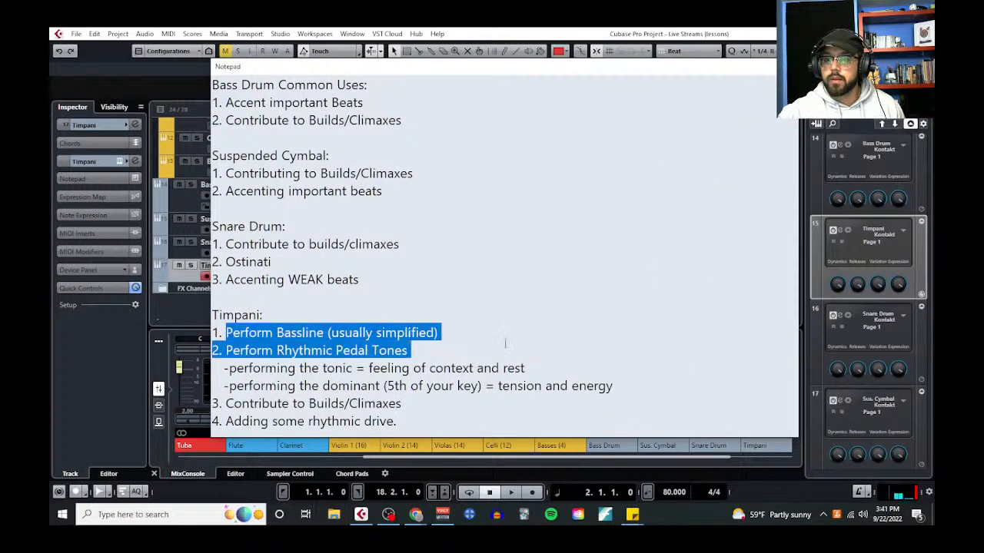
{"action": "left_click_drag", "start_coordinate": [581, 67], "coordinate": [50, 63]}
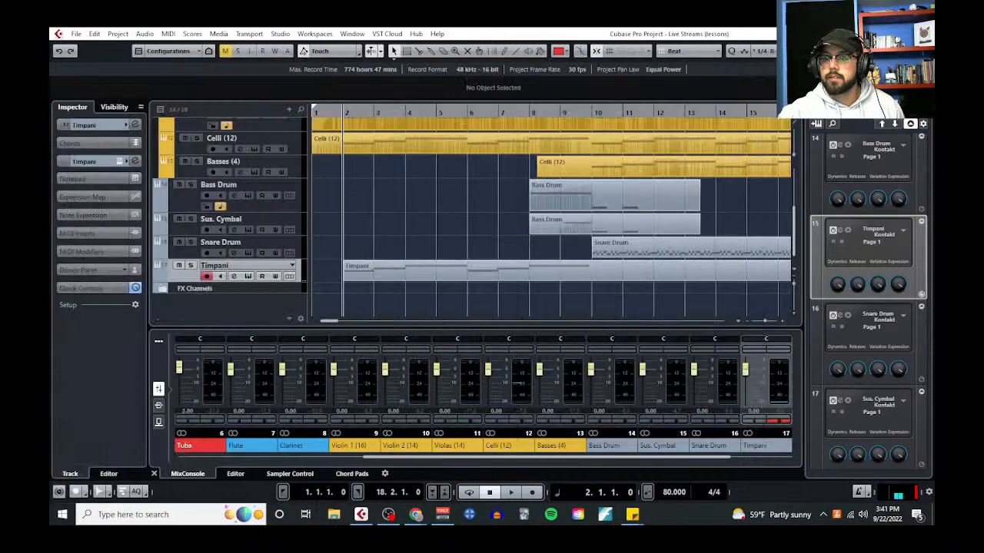
Play the full arrangement from bar 1 and open the Timpani part in the Key Editor during playback
{"action": "left_click", "coordinate": [320, 113]}
{"action": "key", "text": "space"}
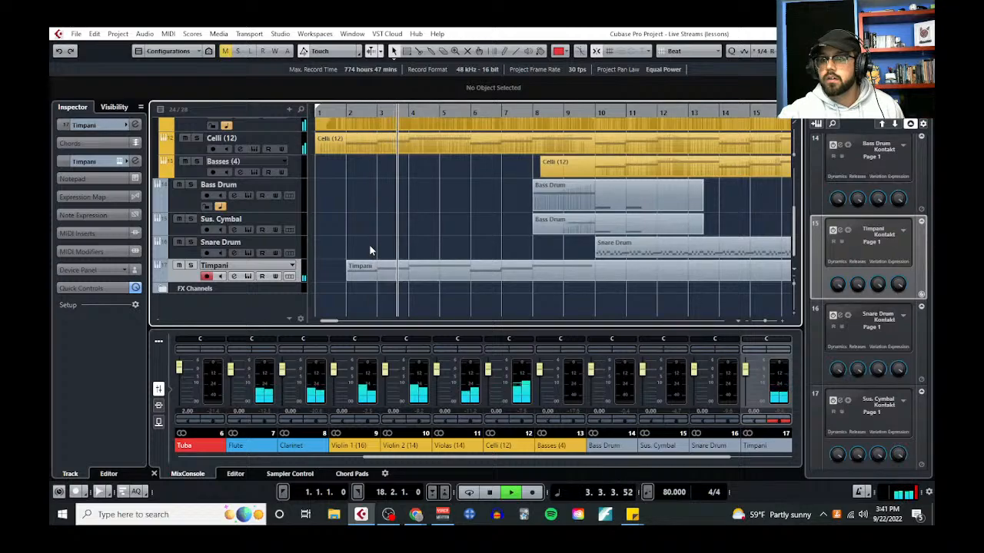
{"action": "left_click", "coordinate": [169, 34]}
{"action": "left_click", "coordinate": [452, 265]}
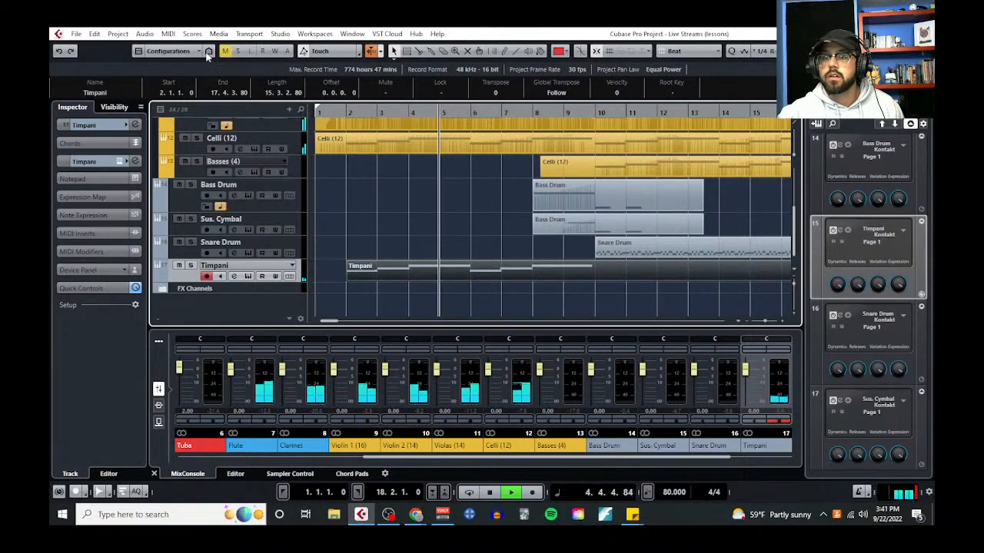
{"action": "left_click", "coordinate": [169, 34]}
{"action": "left_click", "coordinate": [188, 47]}
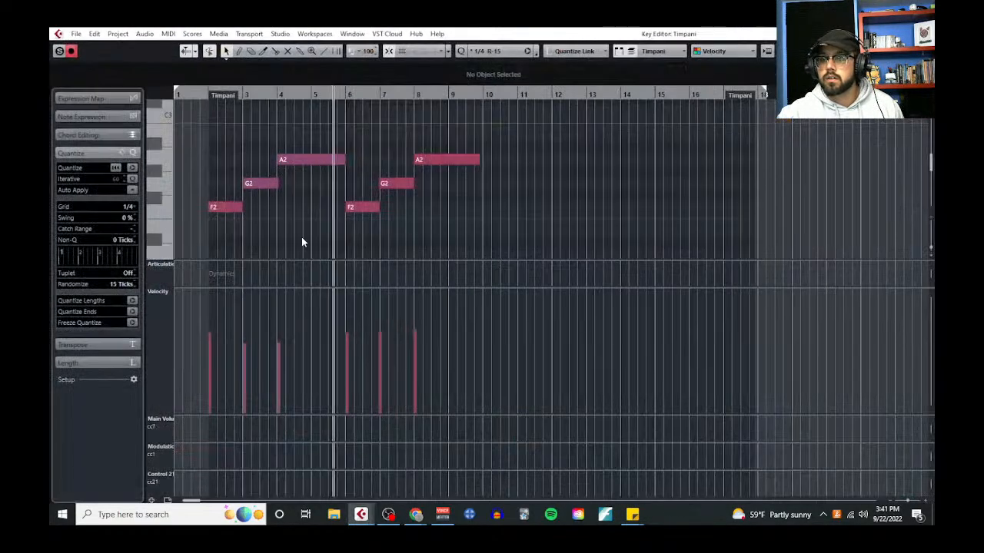
Lower the velocities of both F2 notes and the second phrase's G2 and A2, with the first F2 at 69, and leave the editor
{"action": "left_click", "coordinate": [223, 209]}
{"action": "left_click_drag", "start_coordinate": [361, 128], "coordinate": [441, 225], "text": "shift"}
{"action": "mouse_move", "coordinate": [398, 289]}
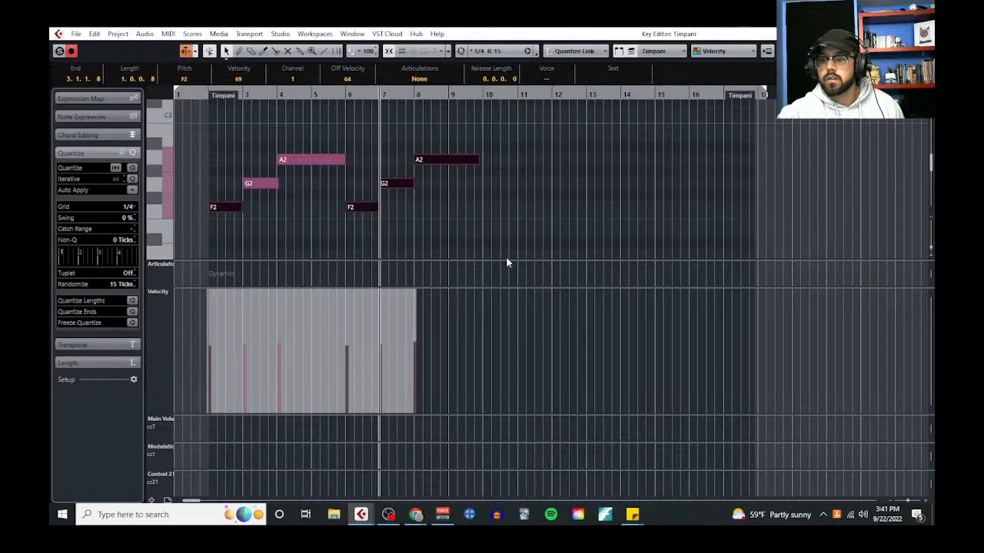
{"action": "left_click", "coordinate": [525, 230]}
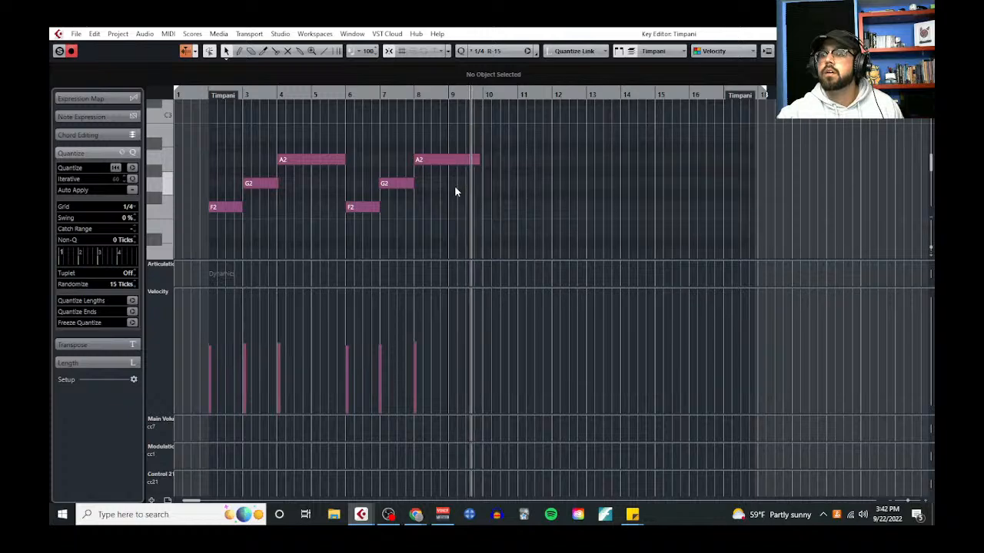
{"action": "left_click", "coordinate": [923, 34]}
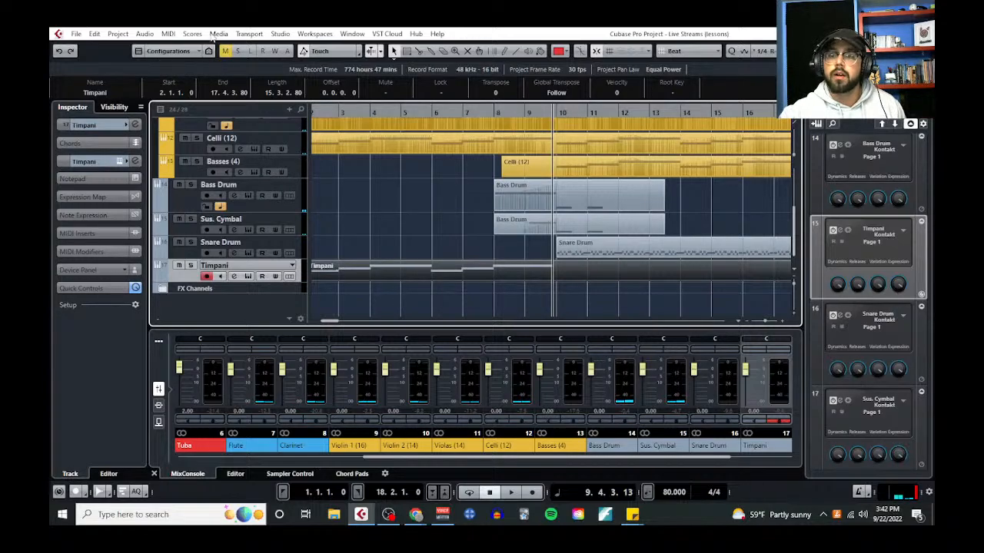
{"action": "left_click", "coordinate": [164, 35]}
{"action": "left_click", "coordinate": [196, 45]}
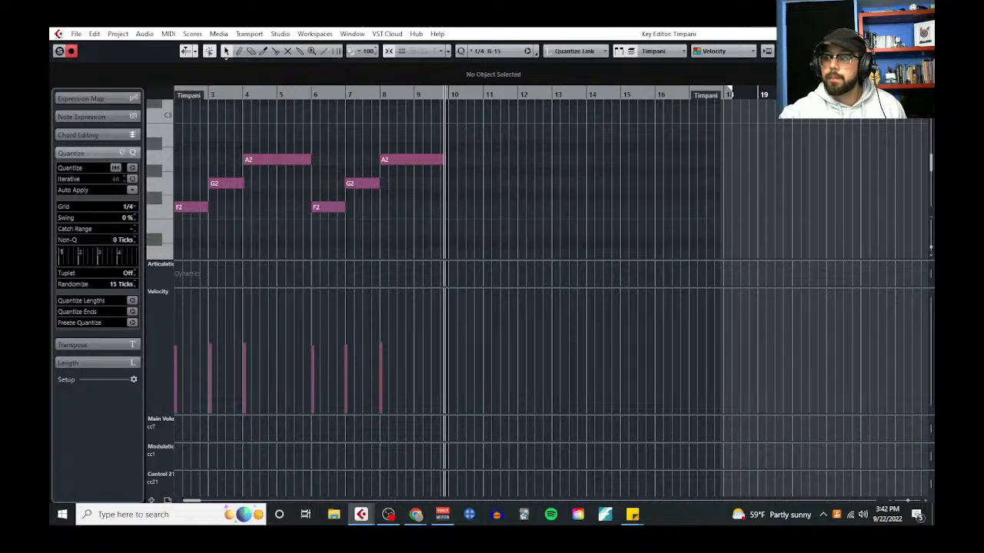
{"action": "key", "text": "Return"}
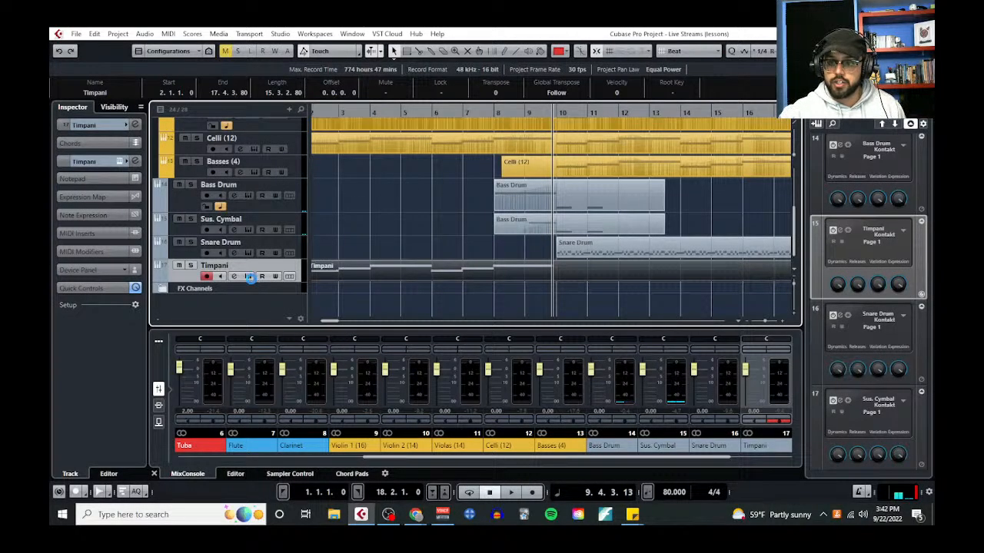
Open the Timpani track's Kontakt instrument and dismiss the Spitfire help message
{"action": "left_click", "coordinate": [249, 276]}
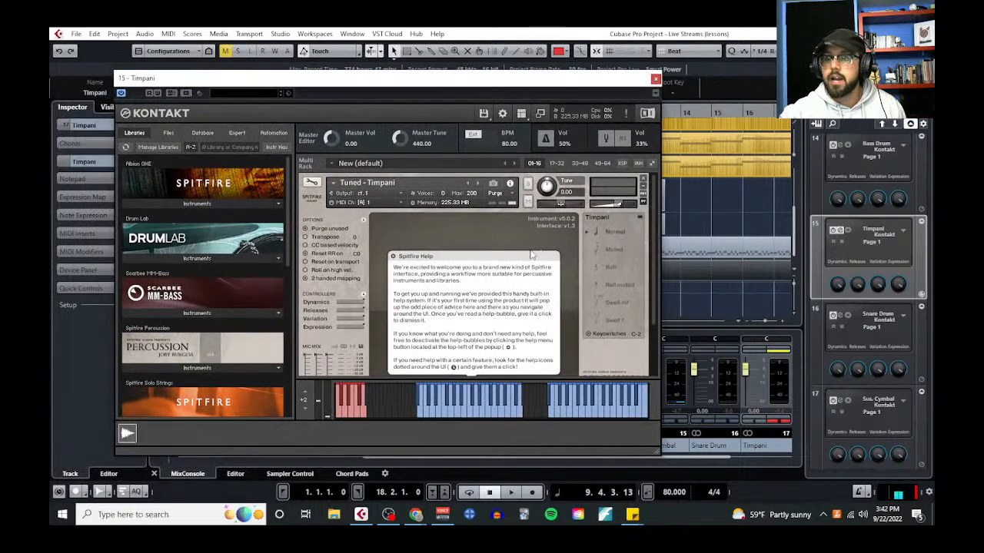
{"action": "left_click", "coordinate": [525, 258]}
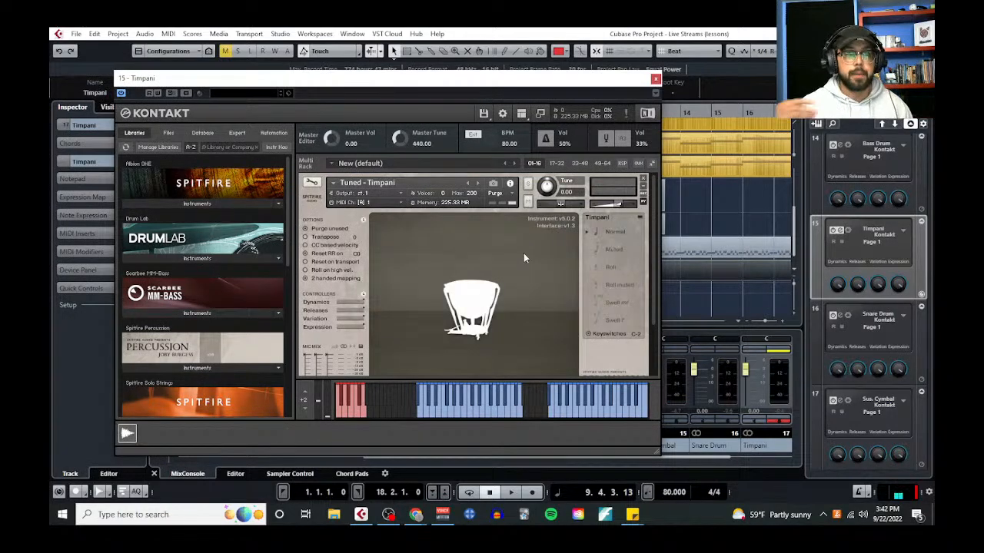
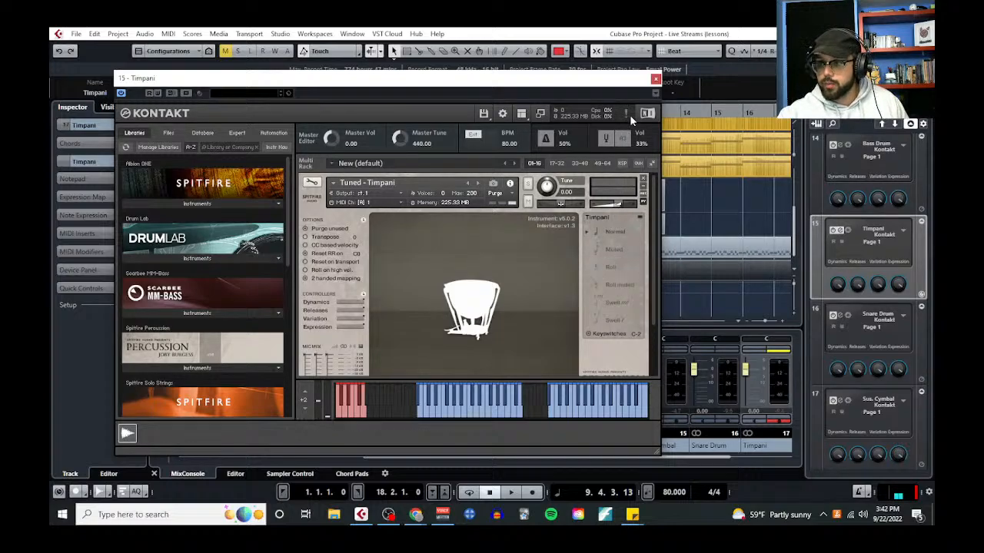
Close the Kontakt instrument, reopen the Timpani part in the Key Editor and bring up the Expression Map Setup
{"action": "left_click", "coordinate": [654, 78]}
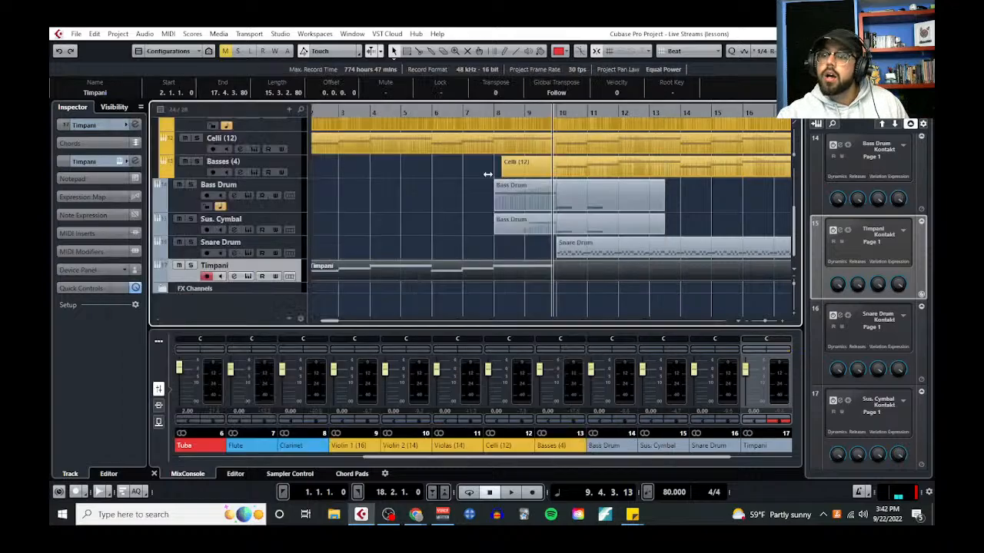
{"action": "left_click", "coordinate": [168, 34]}
{"action": "left_click", "coordinate": [168, 34]}
{"action": "left_click", "coordinate": [168, 34]}
{"action": "left_click", "coordinate": [192, 46]}
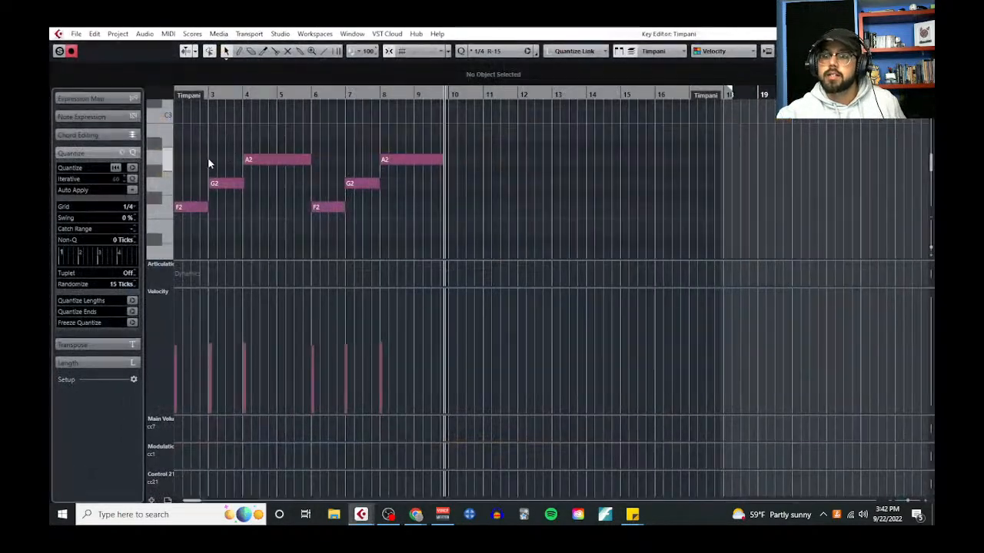
{"action": "left_click", "coordinate": [92, 99]}
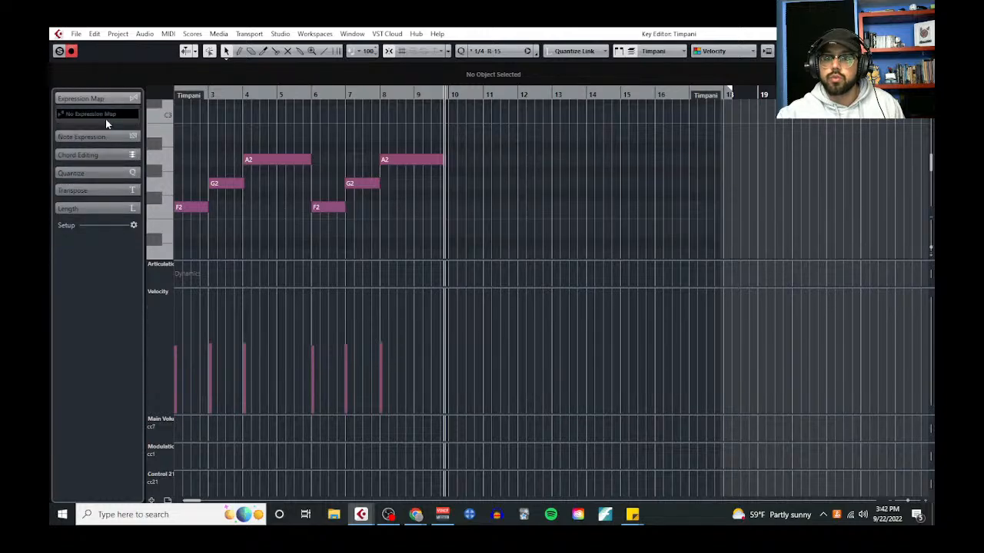
{"action": "left_click", "coordinate": [96, 114]}
{"action": "left_click", "coordinate": [126, 142]}
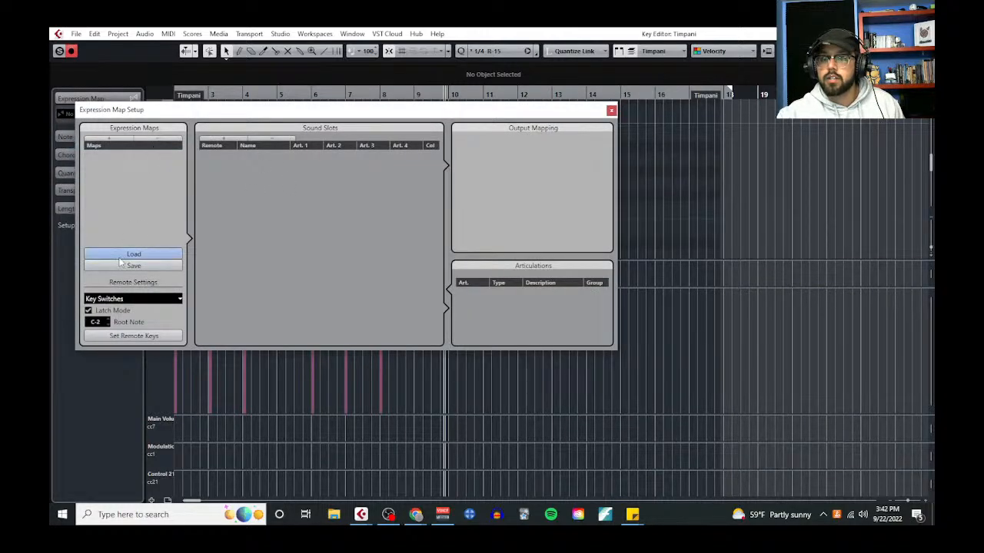
Load the SF-Timpani expression map from the SF-Percussion folder and close the setup window
{"action": "left_click", "coordinate": [134, 254]}
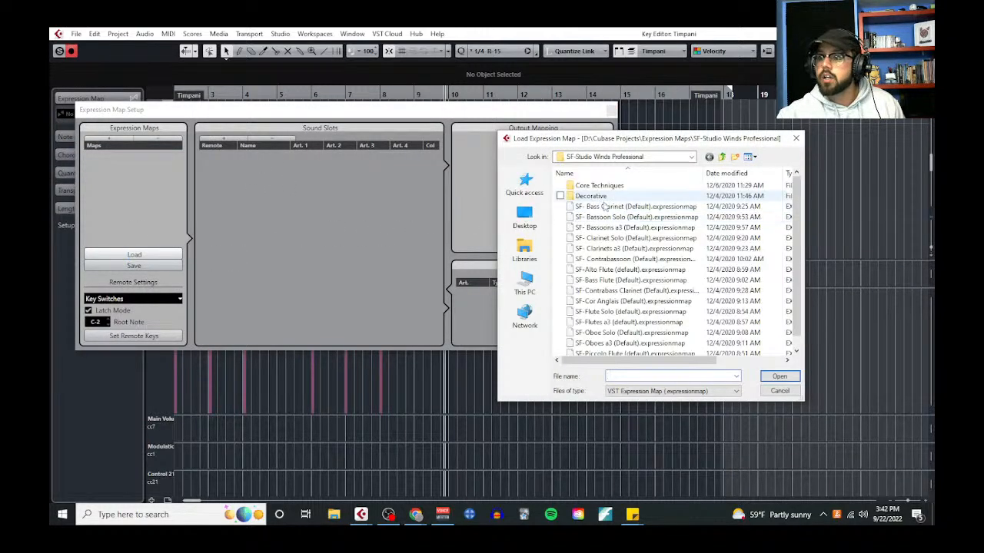
{"action": "left_click", "coordinate": [691, 157]}
{"action": "left_click", "coordinate": [611, 336]}
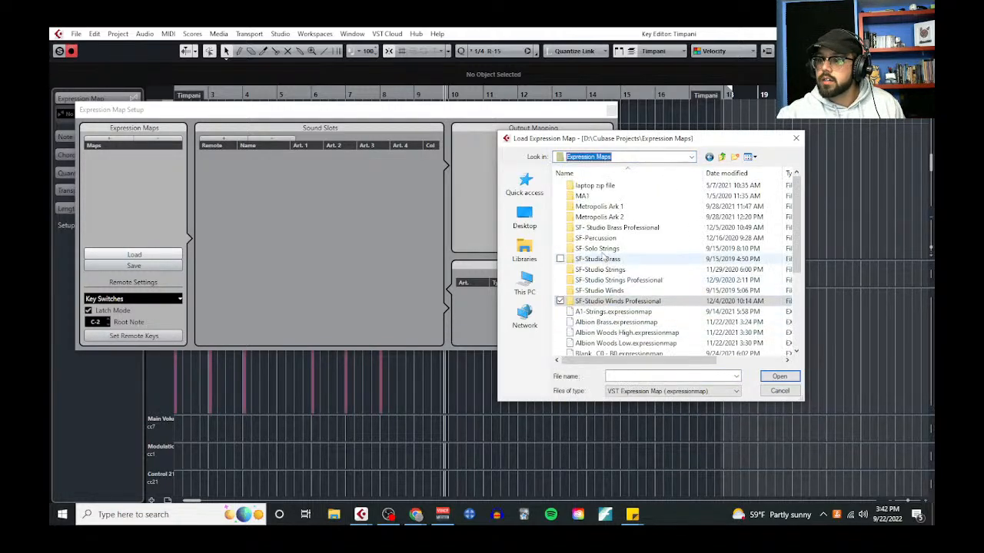
{"action": "double_click", "coordinate": [612, 243]}
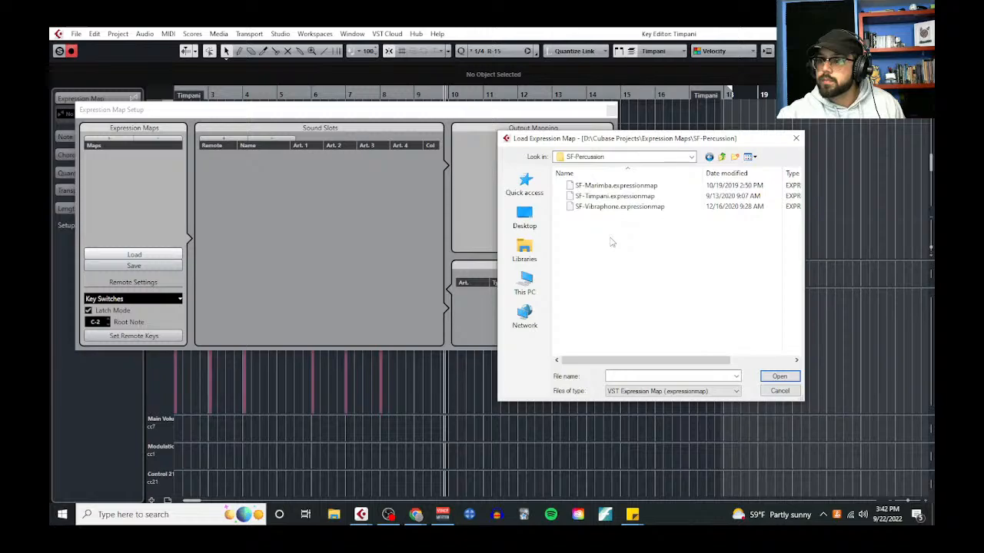
{"action": "double_click", "coordinate": [609, 196]}
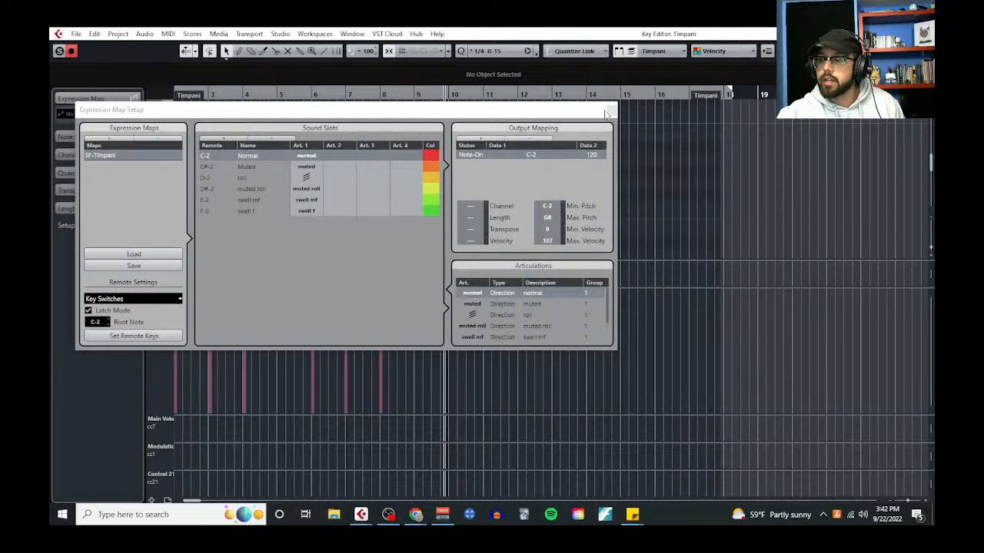
{"action": "left_click", "coordinate": [608, 112]}
Select SF-Timpani in the Expression Map Setup, close it, and assign that map to the Timpani track
{"action": "left_click", "coordinate": [118, 112]}
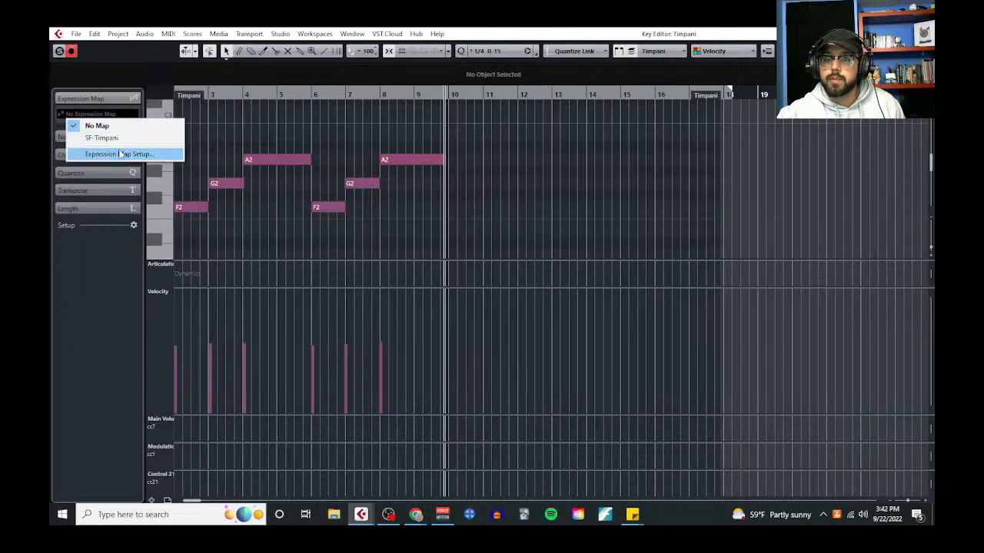
{"action": "left_click", "coordinate": [116, 152]}
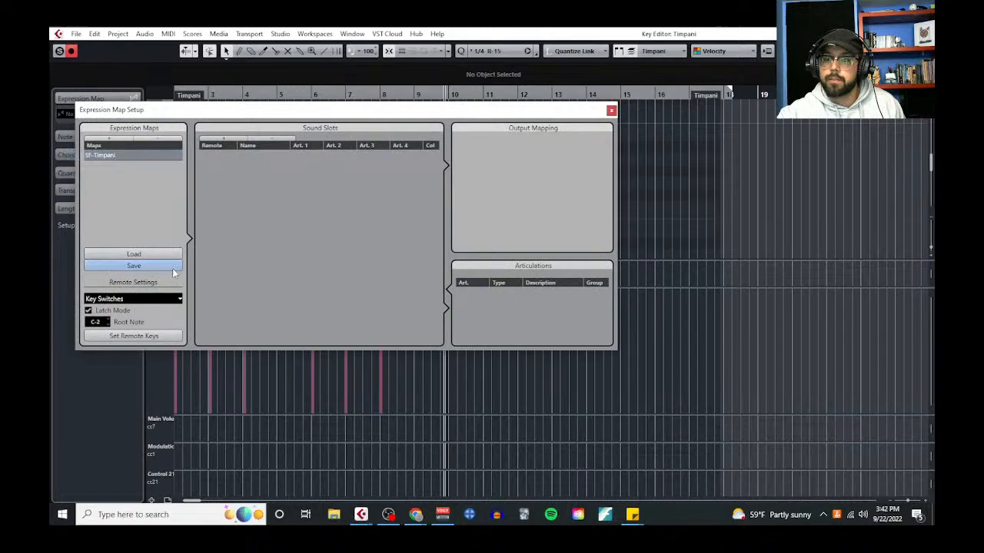
{"action": "left_click", "coordinate": [156, 156]}
{"action": "left_click", "coordinate": [611, 110]}
{"action": "left_click", "coordinate": [105, 112]}
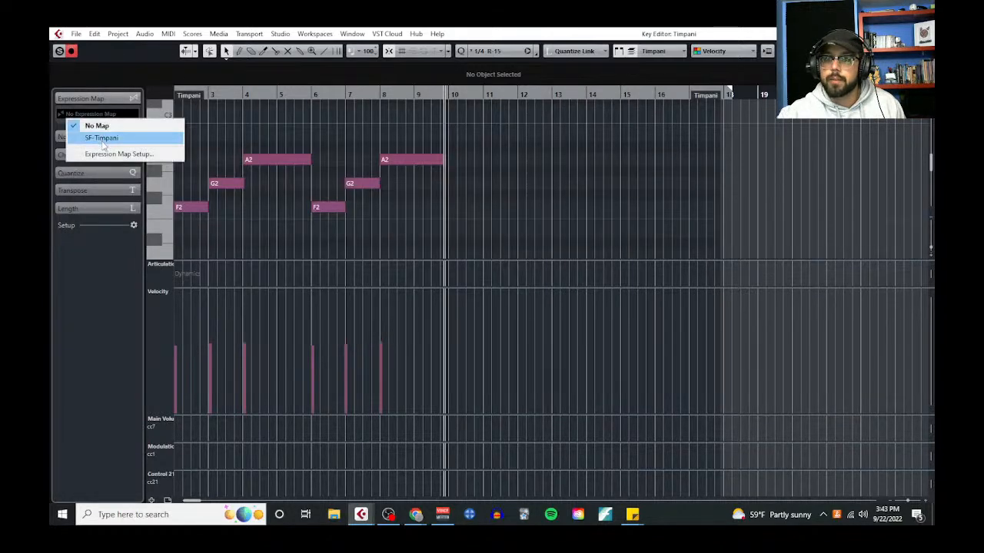
{"action": "left_click", "coordinate": [106, 138]}
Enlarge the articulation lanes, draw the normal articulation from bar 2 and roll from bar 8, and leave the editor
{"action": "left_click_drag", "start_coordinate": [229, 287], "coordinate": [258, 464]}
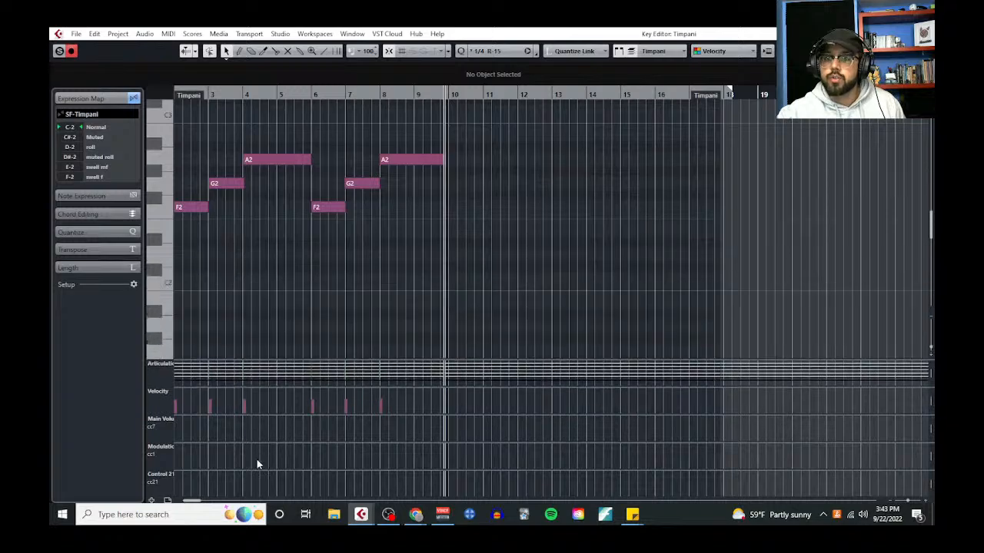
{"action": "left_click_drag", "start_coordinate": [268, 360], "coordinate": [244, 279]}
{"action": "scroll", "coordinate": [215, 258], "scroll_direction": "left", "scroll_amount": 2}
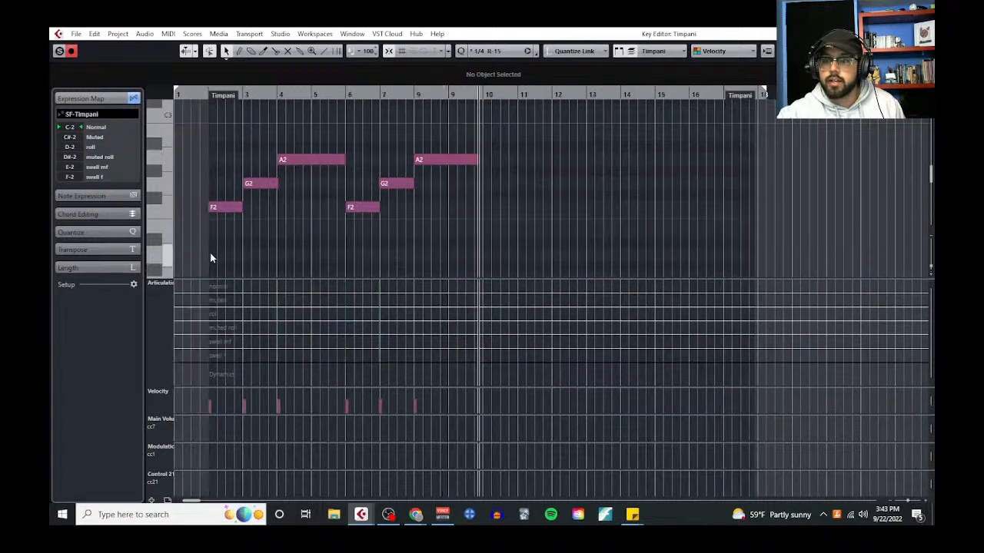
{"action": "scroll", "coordinate": [214, 259], "scroll_direction": "up", "scroll_amount": 3}
{"action": "left_click", "coordinate": [234, 248]}
{"action": "left_click", "coordinate": [215, 286]}
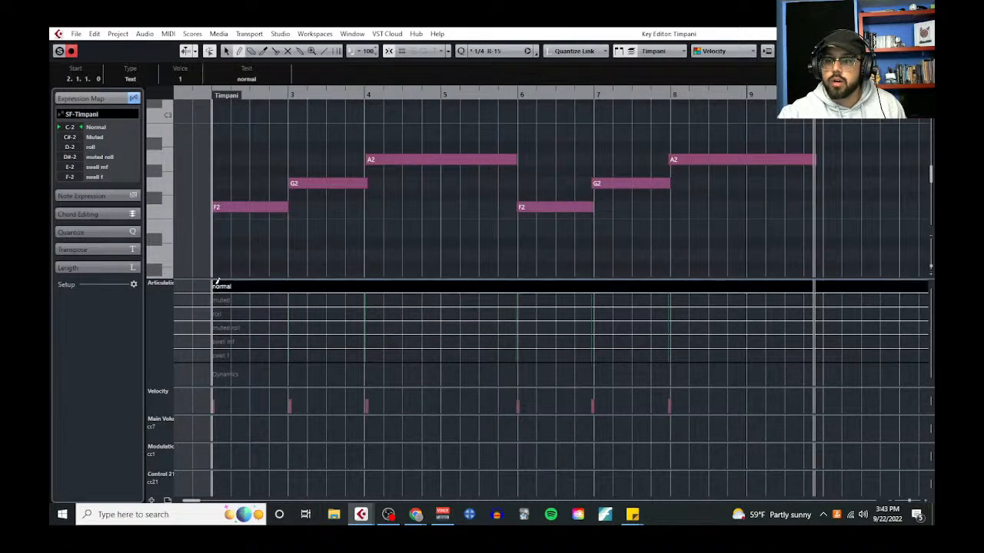
{"action": "left_click", "coordinate": [678, 310]}
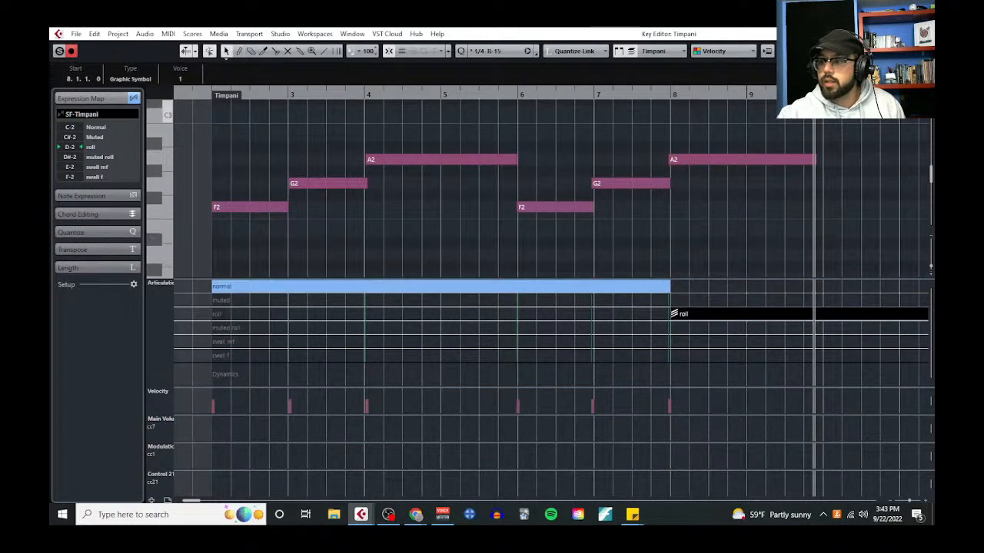
{"action": "key", "text": "Return"}
Open the Bass Drum part in the Key Editor and copy its rising modulation curve over bars 8 and 9
{"action": "left_click", "coordinate": [536, 205]}
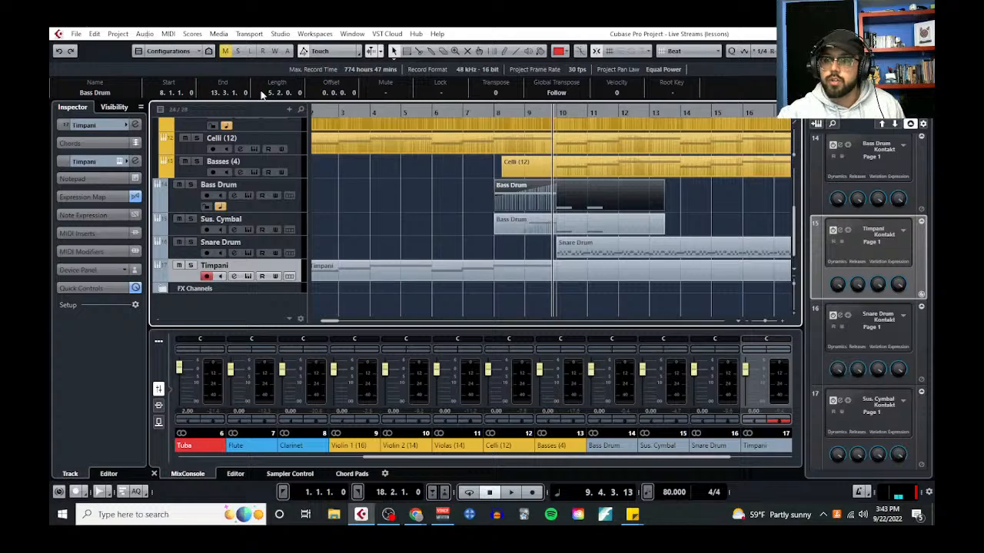
{"action": "left_click", "coordinate": [168, 34]}
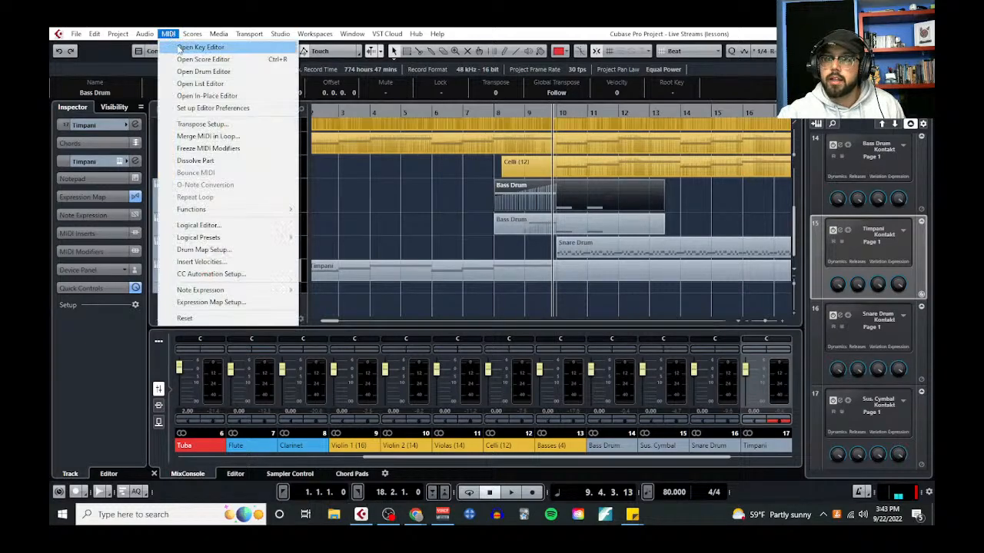
{"action": "left_click", "coordinate": [188, 43]}
{"action": "left_click_drag", "start_coordinate": [371, 414], "coordinate": [395, 246]}
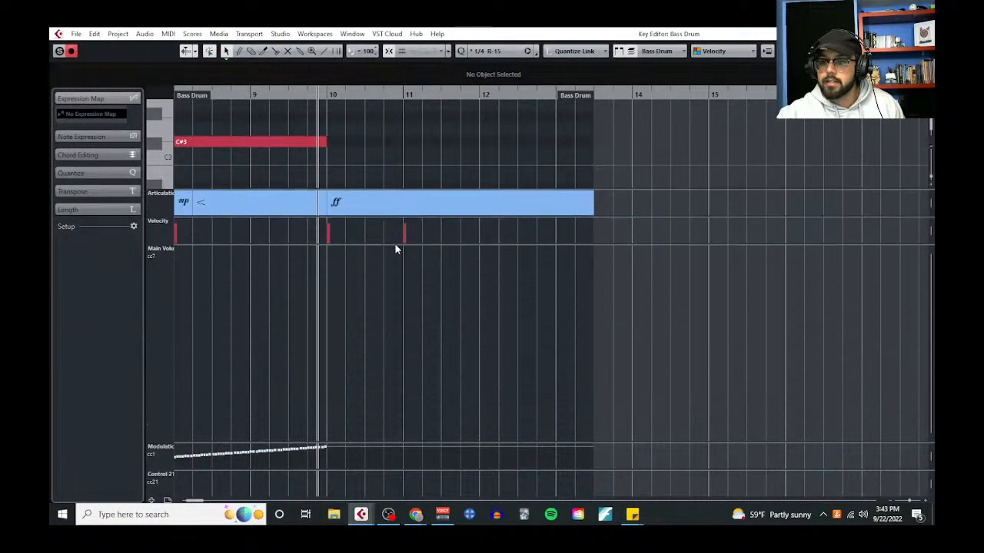
{"action": "scroll", "coordinate": [313, 315], "scroll_direction": "left", "scroll_amount": 3}
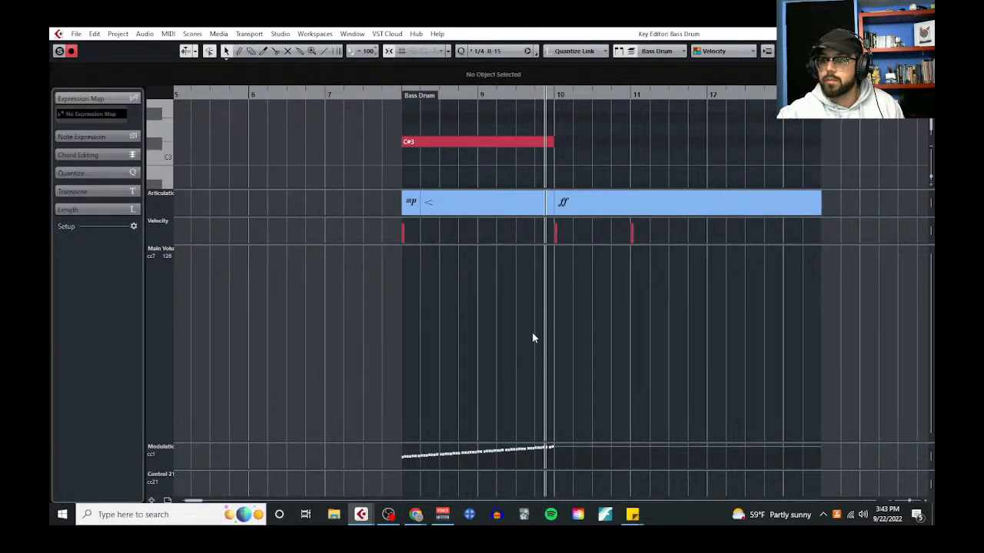
{"action": "left_click_drag", "start_coordinate": [498, 245], "coordinate": [538, 280]}
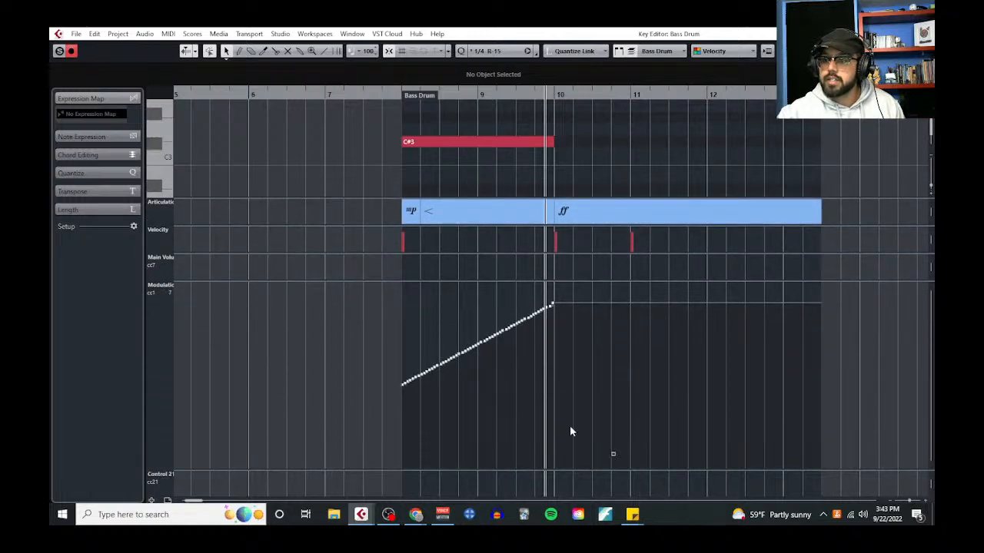
{"action": "left_click_drag", "start_coordinate": [615, 457], "coordinate": [352, 300]}
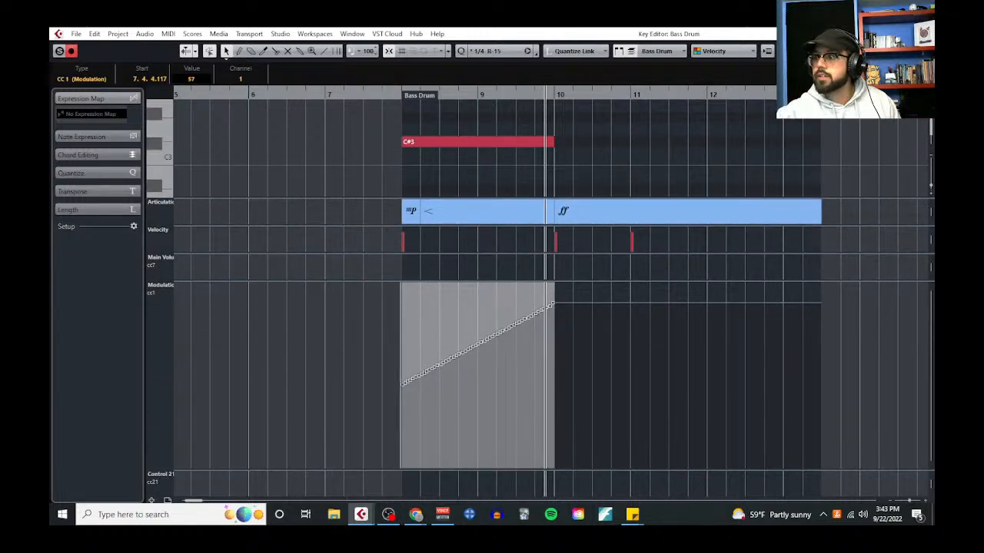
{"action": "left_click", "coordinate": [922, 34]}
Reopen the Timpani part in the Key Editor and paste the copied modulation curve at bar 8
{"action": "left_click", "coordinate": [509, 269]}
{"action": "left_click", "coordinate": [168, 33]}
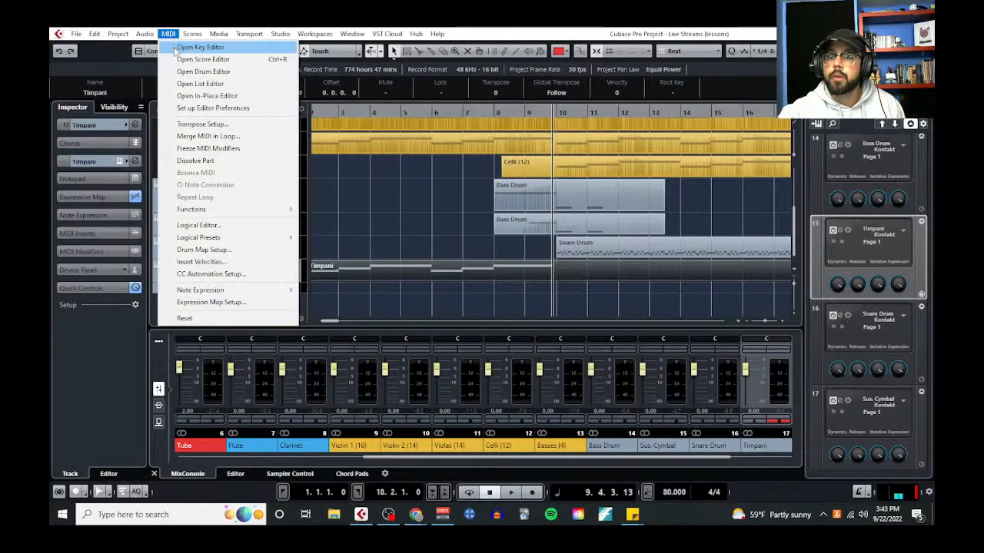
{"action": "left_click", "coordinate": [192, 43]}
{"action": "left_click", "coordinate": [634, 98]}
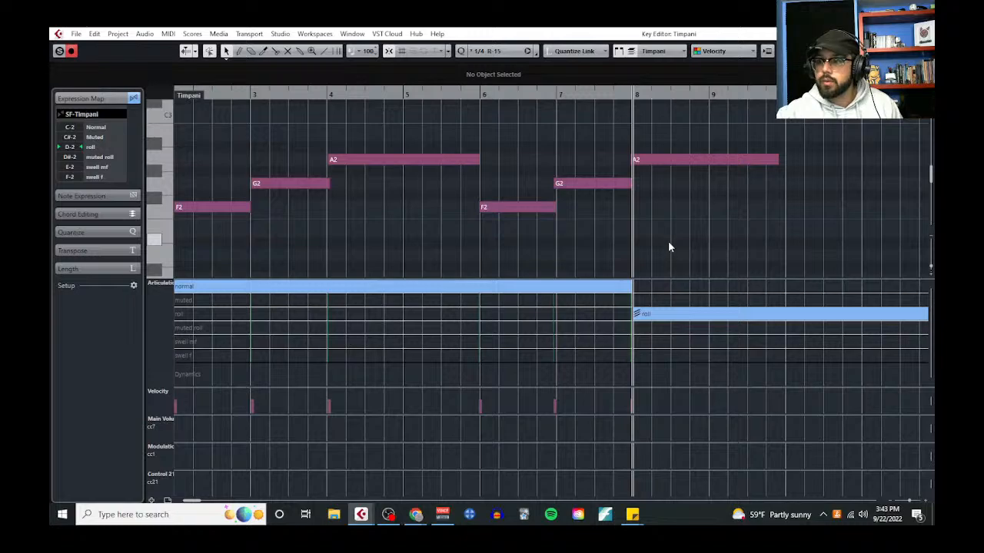
{"action": "key", "text": "ctrl+v"}
{"action": "scroll", "coordinate": [633, 195], "scroll_direction": "up", "scroll_amount": 8}
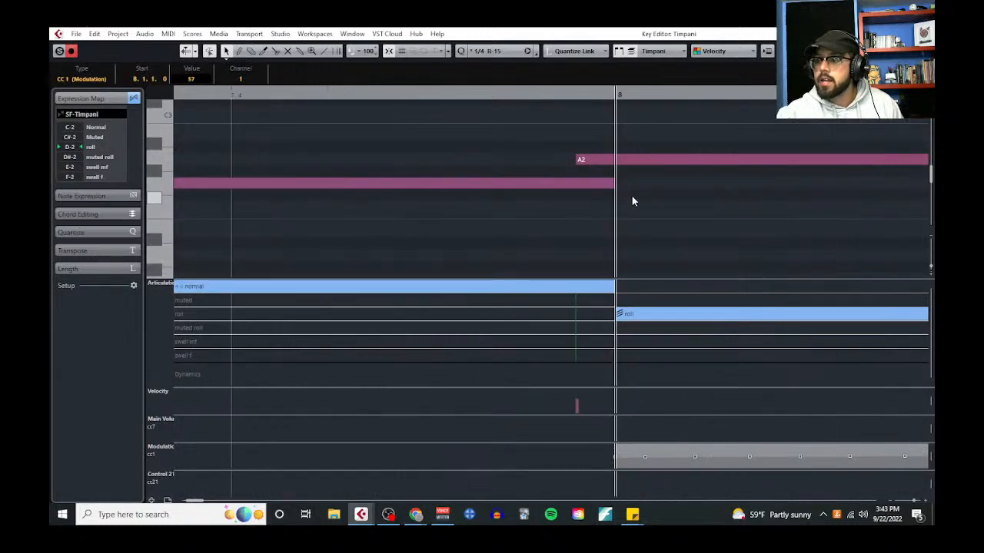
Trim the last A2 note to start exactly at bar 8 and play the timpani line from bar 2
{"action": "left_click_drag", "start_coordinate": [580, 161], "coordinate": [599, 161]}
{"action": "scroll", "coordinate": [645, 236], "scroll_direction": "down", "scroll_amount": 6}
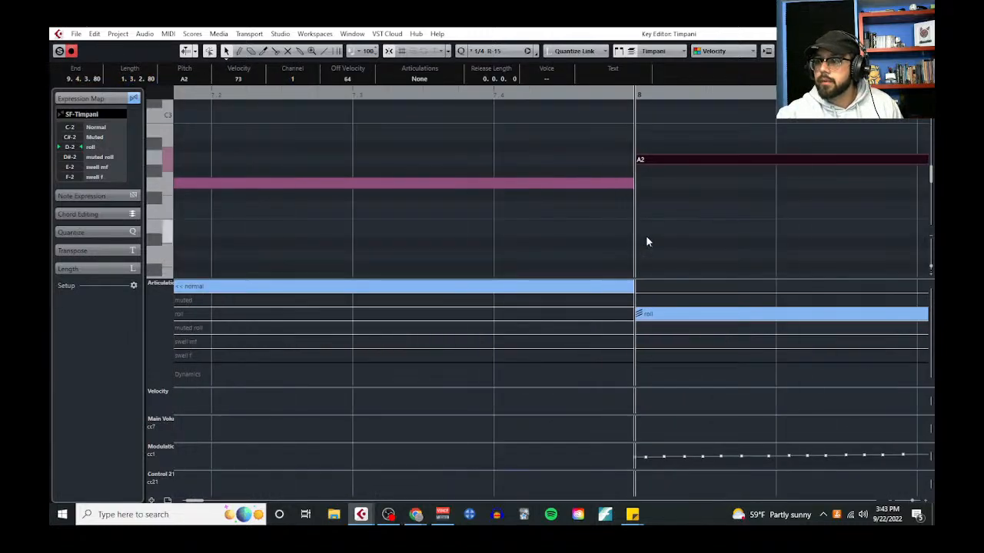
{"action": "left_click", "coordinate": [244, 98]}
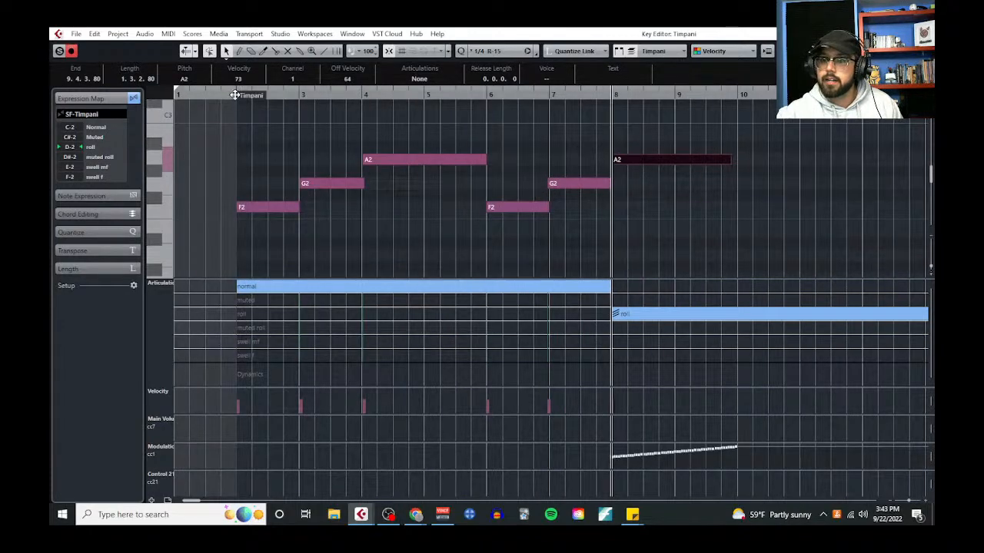
{"action": "key", "text": "space"}
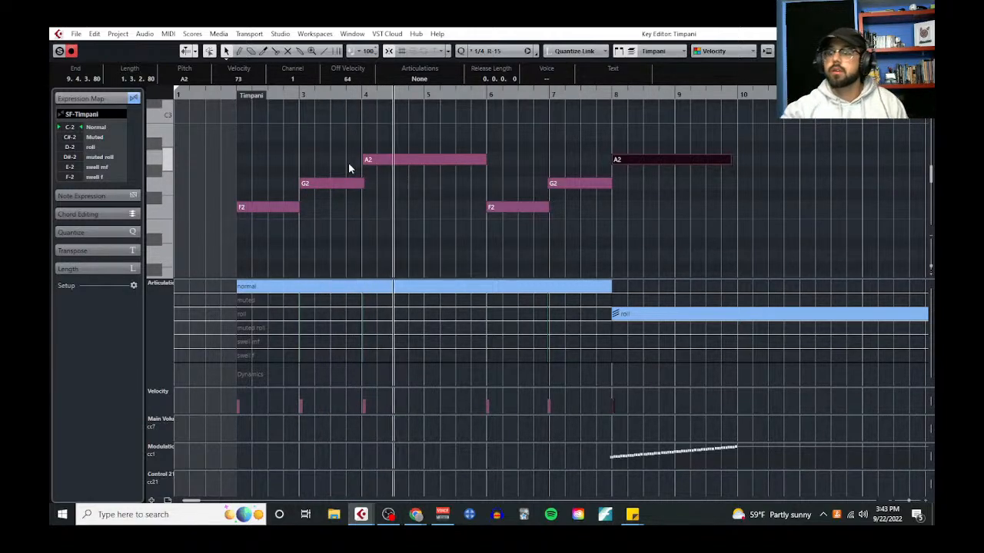
Try splitting the A2 note that begins at bar 4 at the start of bar 5 during playback
{"action": "right_click", "coordinate": [426, 210]}
{"action": "left_click", "coordinate": [481, 207]}
{"action": "left_click", "coordinate": [426, 163]}
{"action": "right_click", "coordinate": [432, 237]}
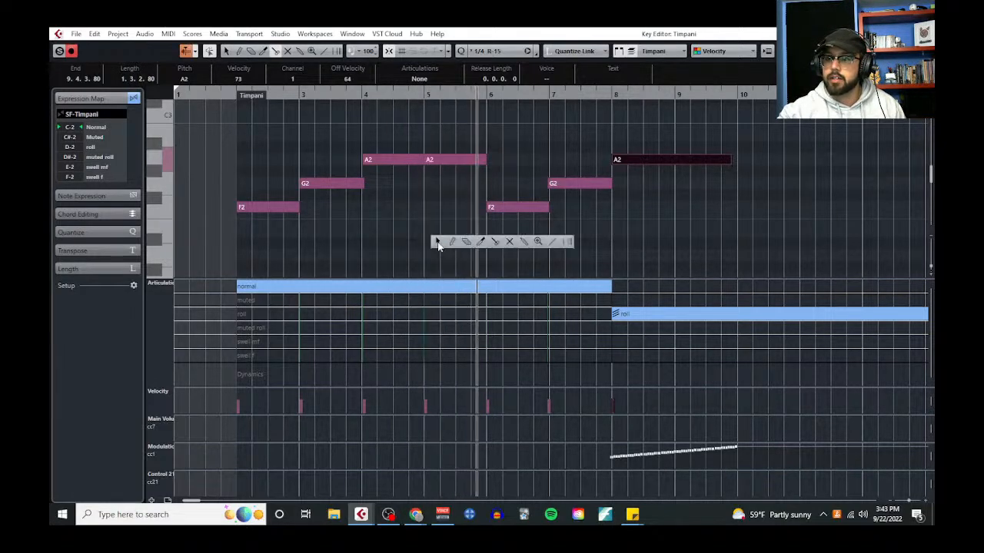
{"action": "left_click", "coordinate": [438, 242]}
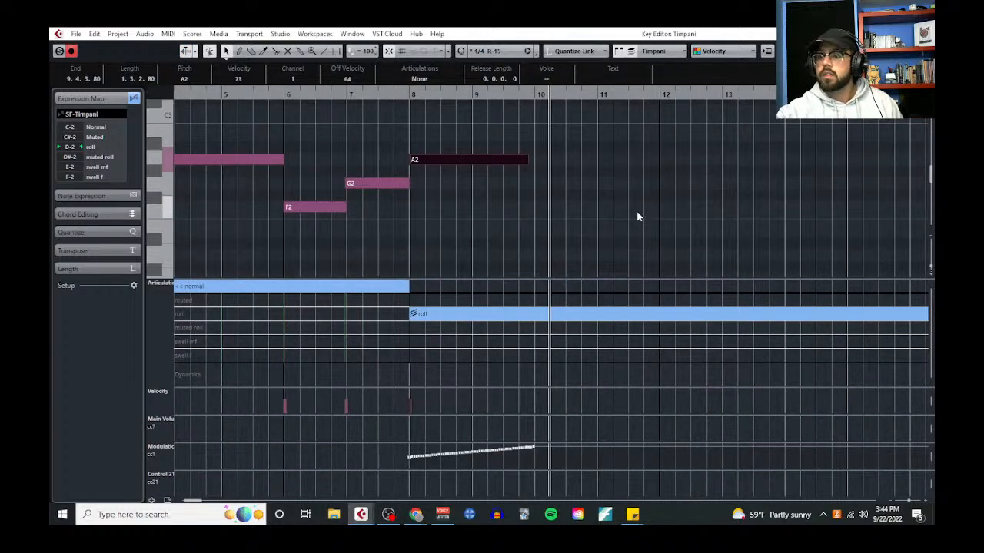
Delete the roll articulation at bar 8 and the pasted modulation curve beneath the last A2 note
{"action": "scroll", "coordinate": [430, 255], "scroll_direction": "left", "scroll_amount": 3}
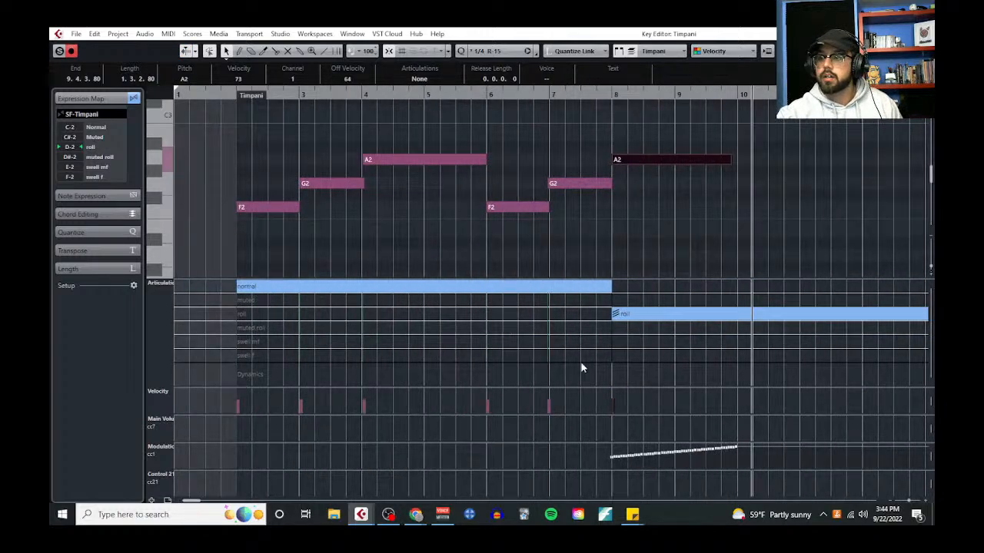
{"action": "left_click", "coordinate": [638, 322]}
{"action": "key", "text": "Delete"}
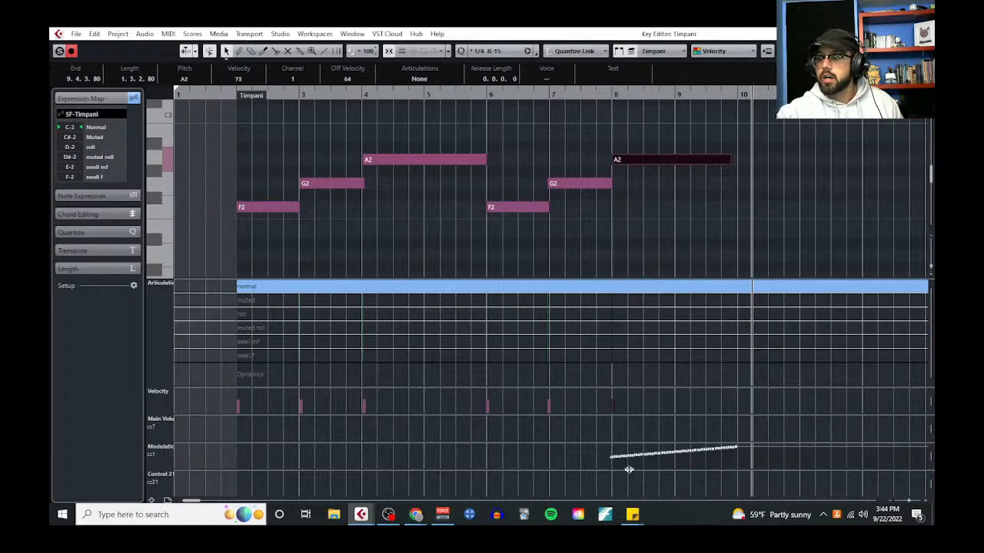
{"action": "left_click_drag", "start_coordinate": [597, 457], "coordinate": [767, 478]}
{"action": "key", "text": "Delete"}
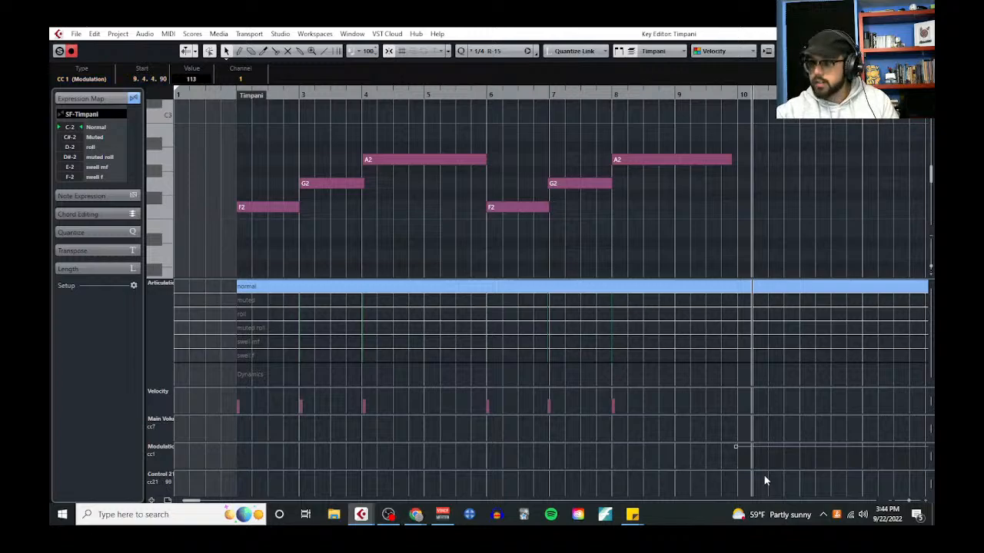
Split the last A2 note at bar 9, enlarge the velocity lane and raise the second half's velocity
{"action": "right_click", "coordinate": [730, 231]}
{"action": "left_click", "coordinate": [710, 231]}
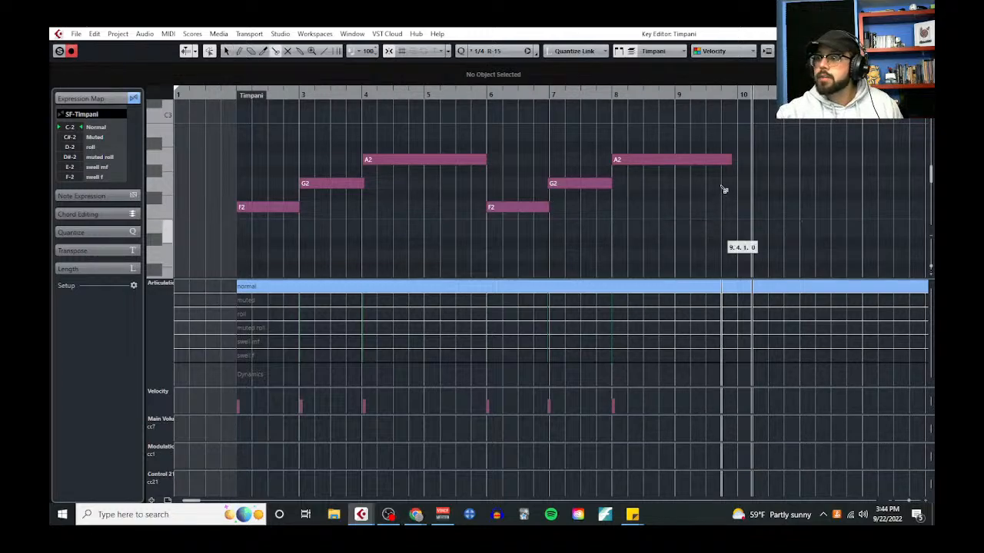
{"action": "left_click", "coordinate": [680, 161]}
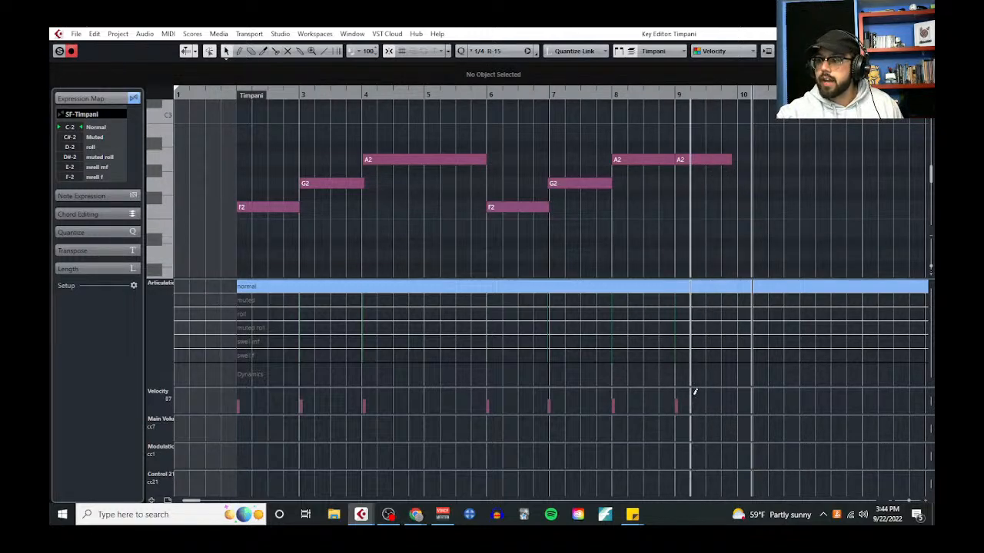
{"action": "left_click_drag", "start_coordinate": [681, 387], "coordinate": [687, 318]}
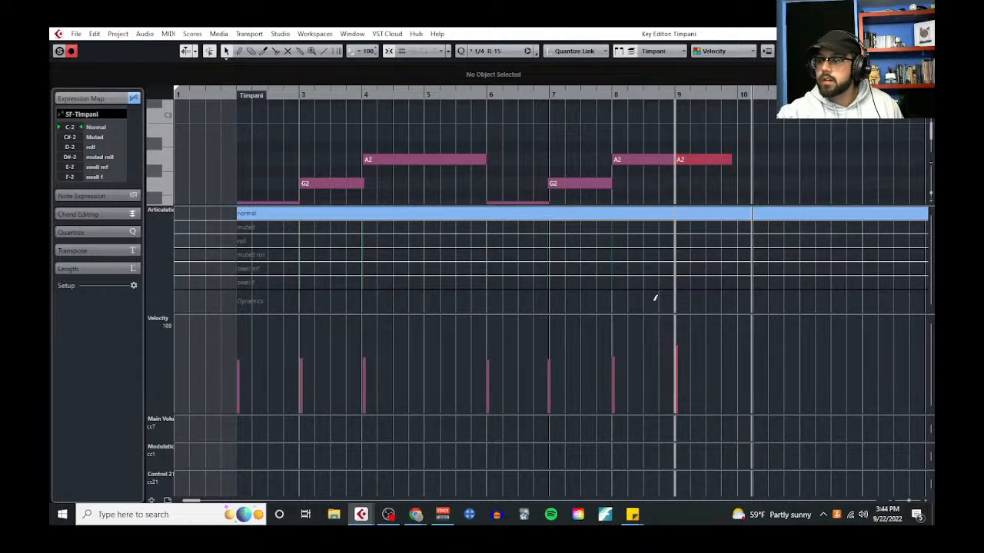
Split the A2 note that begins at bar 4 at bar 5 and raise the second half's velocity
{"action": "left_click", "coordinate": [428, 160], "text": "alt"}
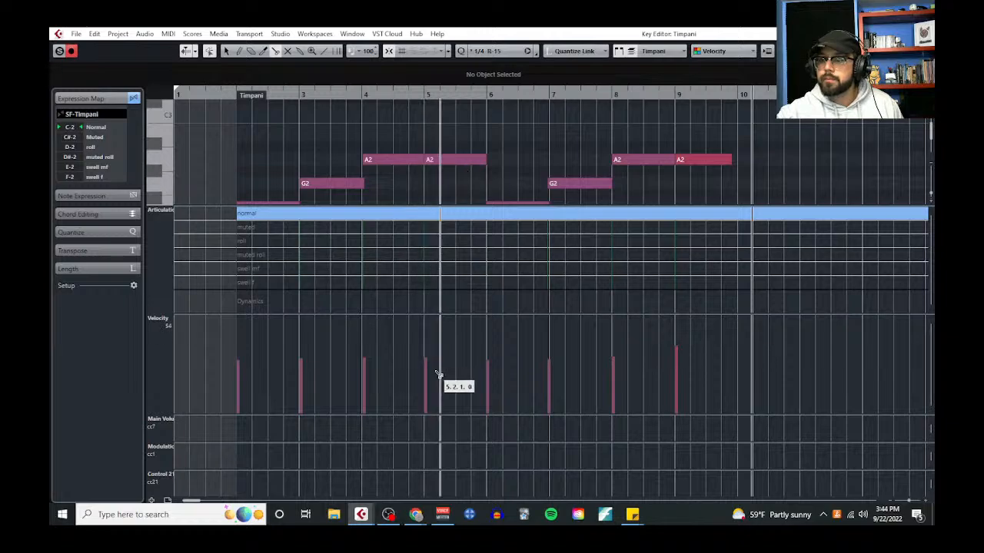
{"action": "right_click", "coordinate": [448, 336]}
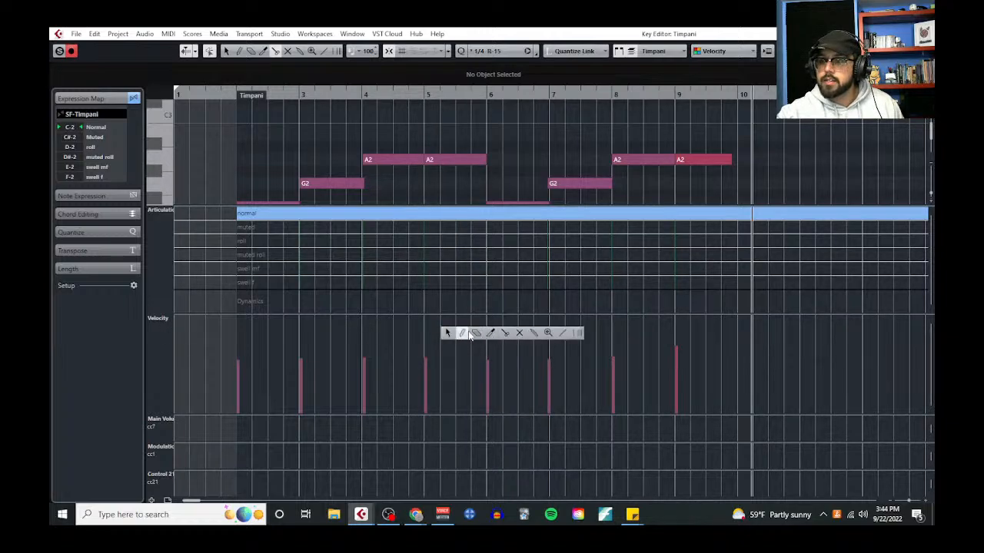
{"action": "left_click", "coordinate": [464, 333]}
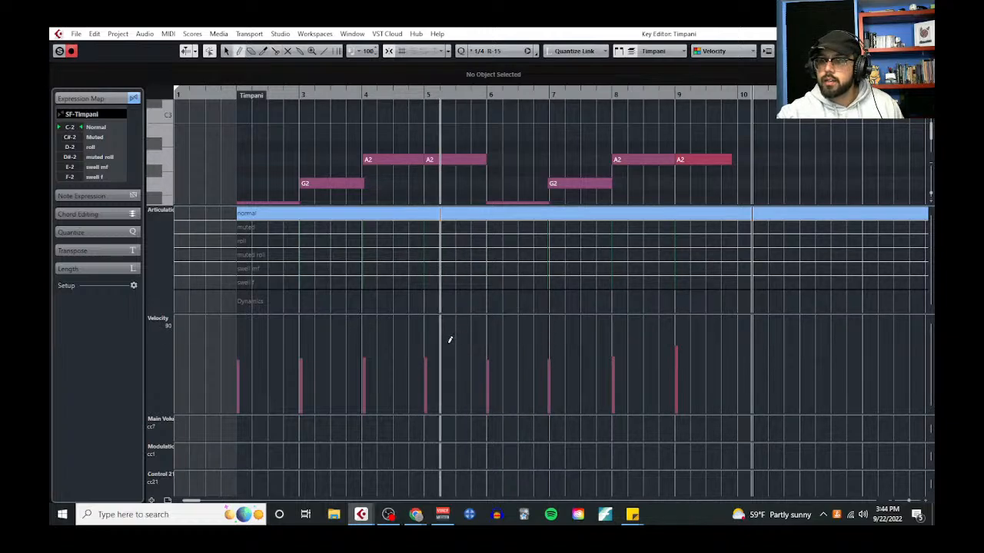
Play the timpani line from just before bar 2 and reduce the height of the velocity lane
{"action": "left_click", "coordinate": [230, 95]}
{"action": "key", "text": "space"}
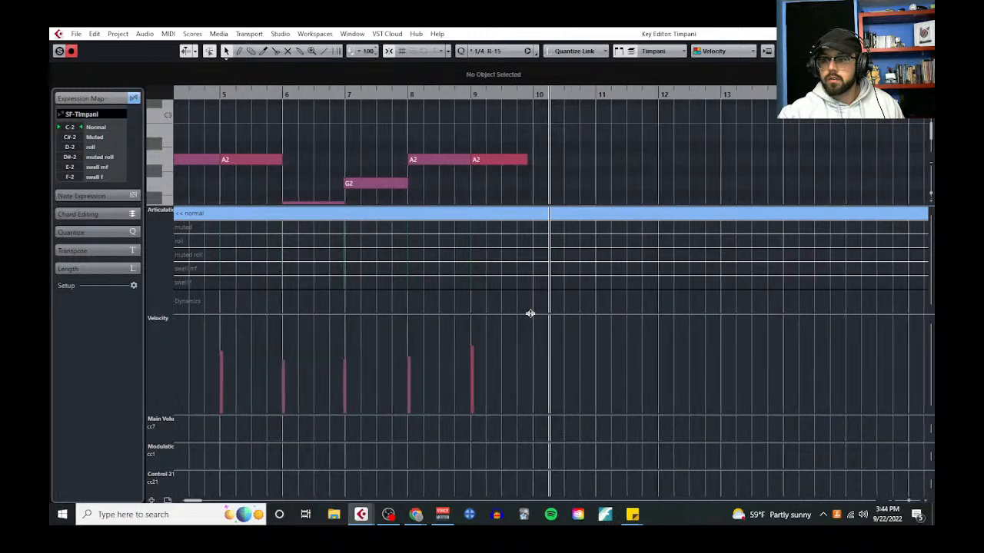
{"action": "left_click_drag", "start_coordinate": [531, 313], "coordinate": [535, 403]}
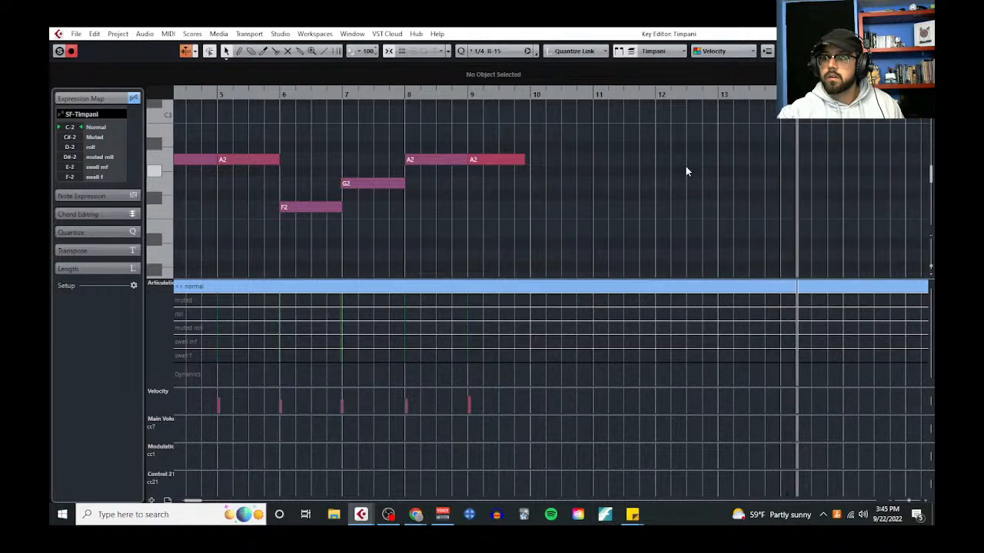
{"action": "key", "text": "g"}
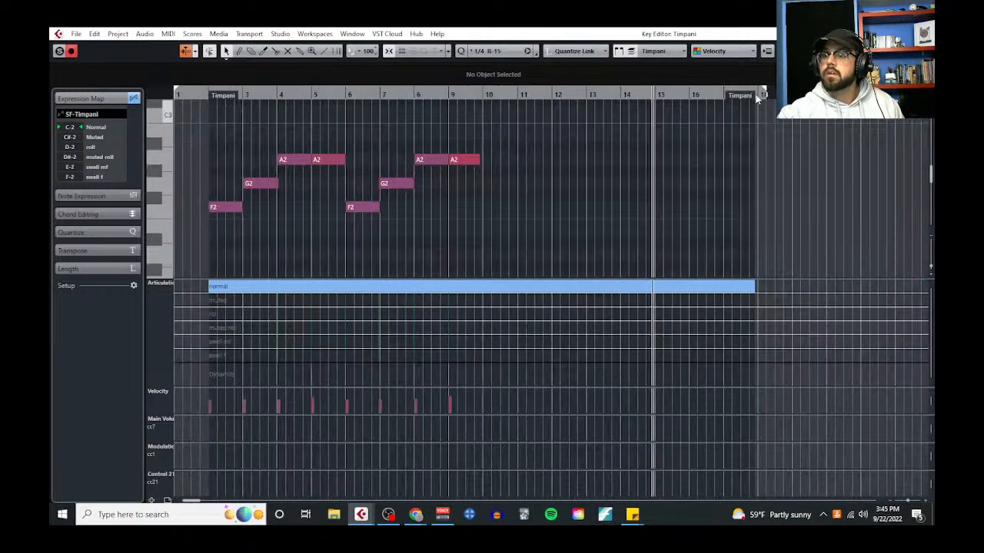
Close the timpani key editor and stop the project playback in bar 17
{"action": "left_click", "coordinate": [920, 34]}
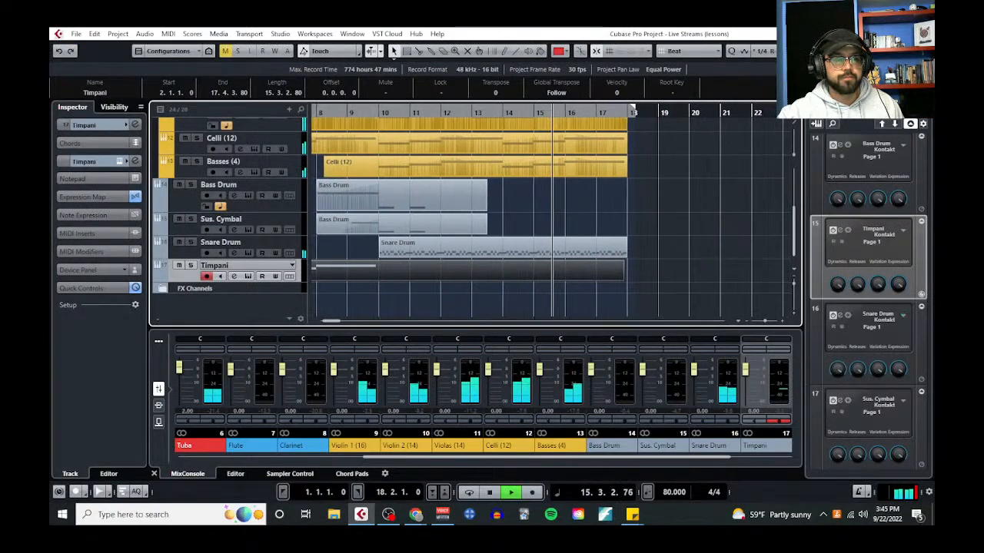
{"action": "key", "text": "f"}
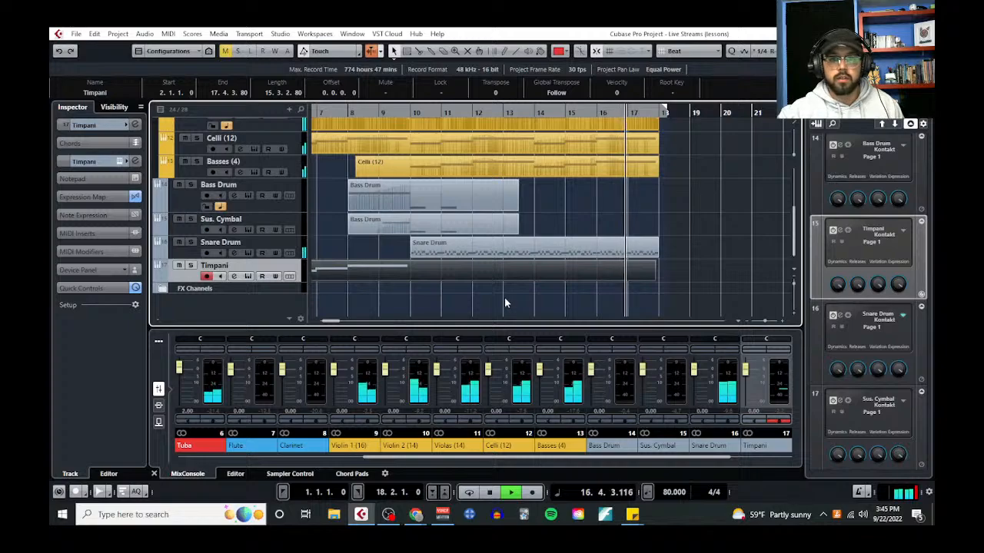
{"action": "key", "text": "space"}
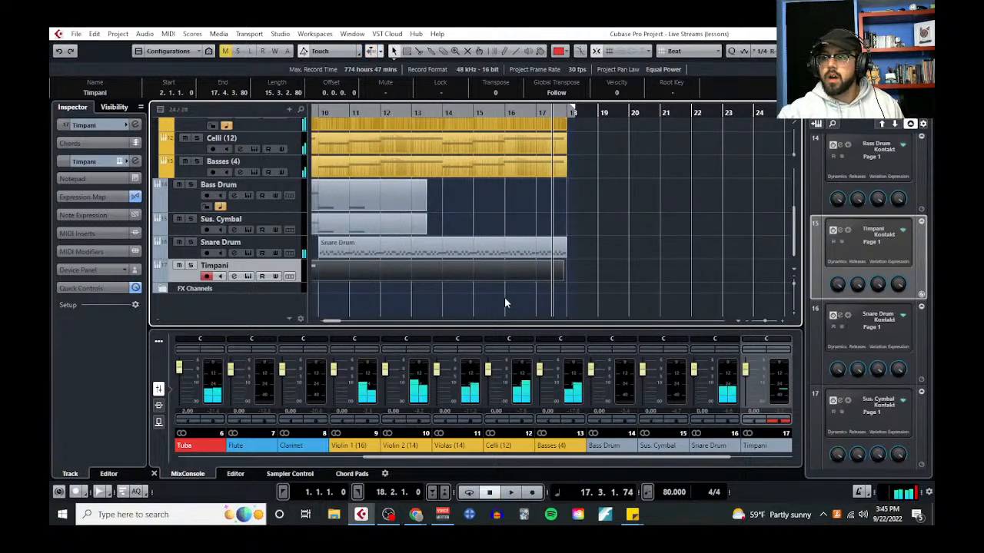
{"action": "scroll", "coordinate": [415, 261], "scroll_direction": "left", "scroll_amount": 4}
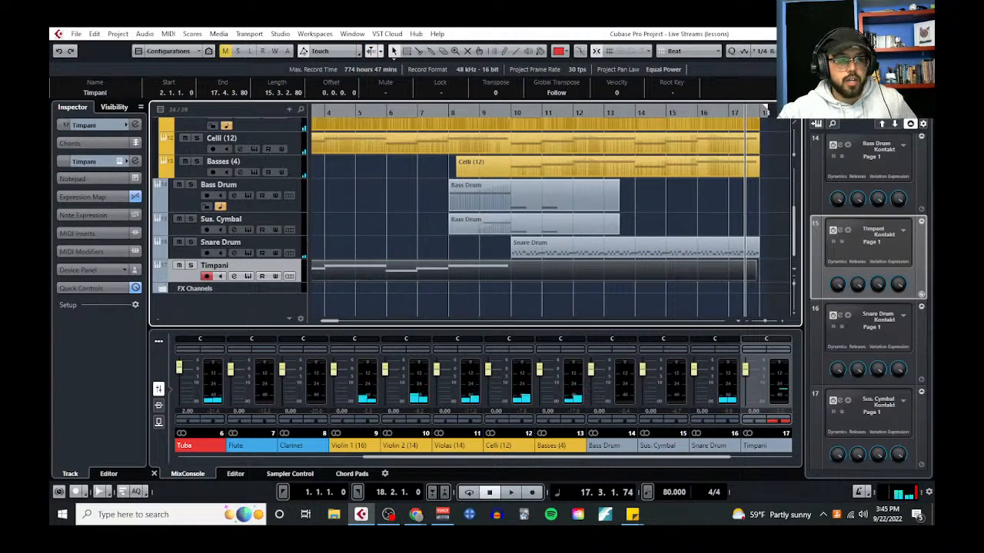
Review the Timpani common uses in the Notepad notes, highlighting "Perform Rhythmic Pedal Tones", and return to the Cubase project
{"action": "key", "text": "alt+Tab"}
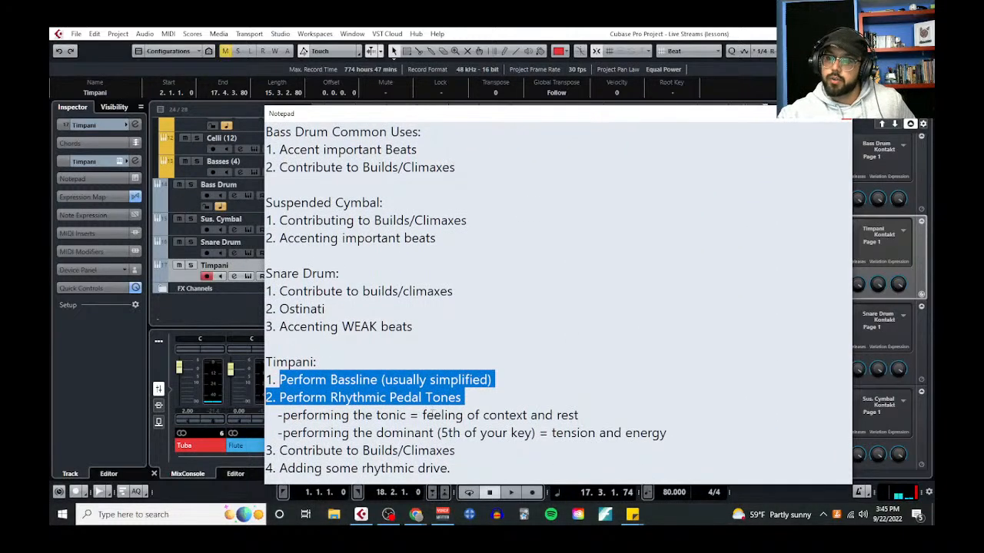
{"action": "left_click", "coordinate": [422, 399]}
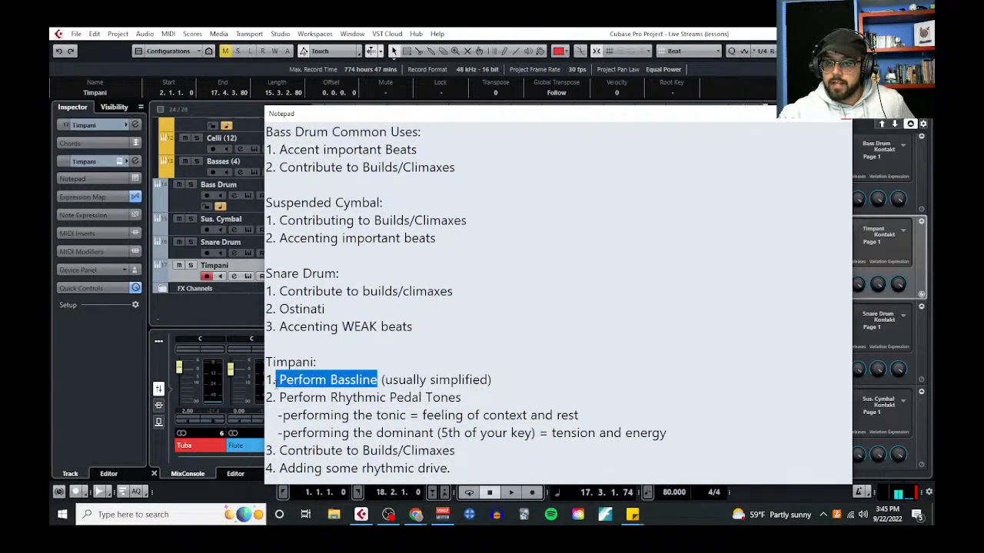
{"action": "left_click_drag", "start_coordinate": [280, 450], "coordinate": [381, 469]}
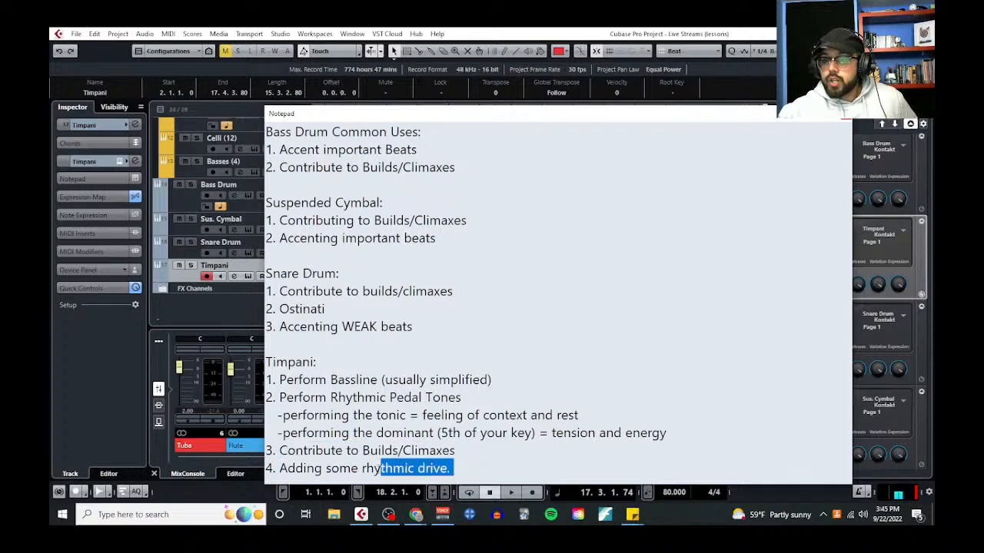
{"action": "left_click_drag", "start_coordinate": [464, 398], "coordinate": [287, 400]}
{"action": "left_click", "coordinate": [843, 113]}
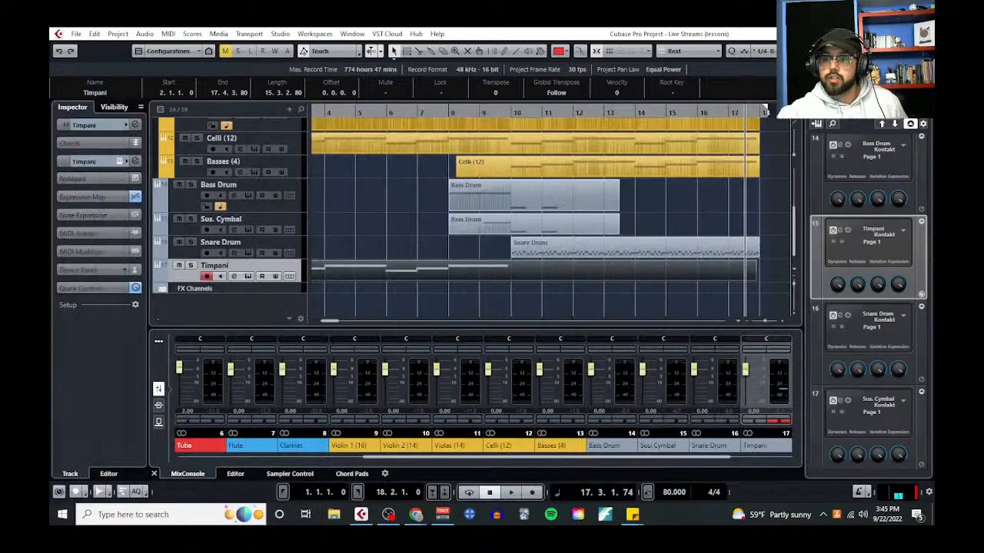
Open the Timpani part in the Key Editor and set the quantize grid to 1/1
{"action": "left_click", "coordinate": [532, 275]}
{"action": "left_click", "coordinate": [169, 35]}
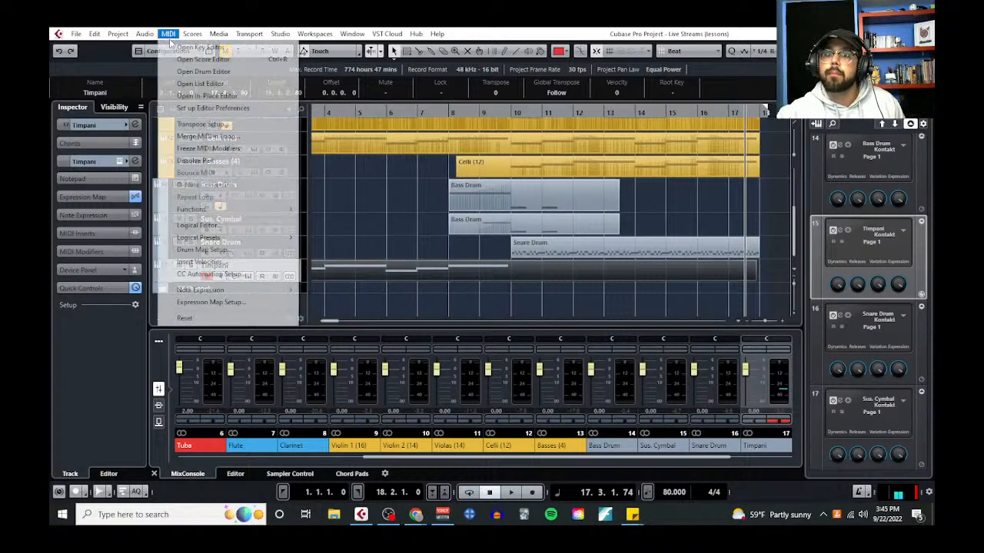
{"action": "left_click", "coordinate": [189, 45]}
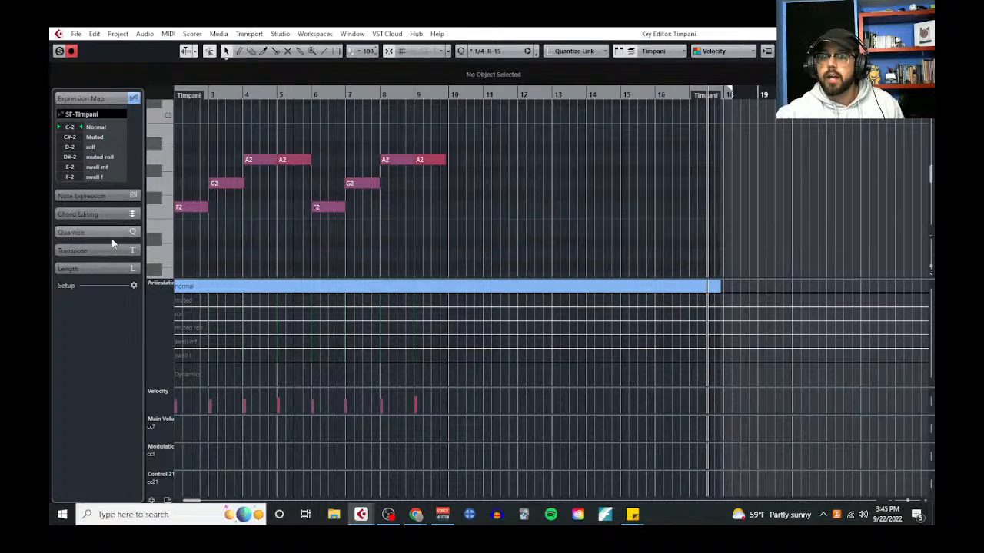
{"action": "left_click", "coordinate": [113, 235]}
{"action": "left_click", "coordinate": [127, 205]}
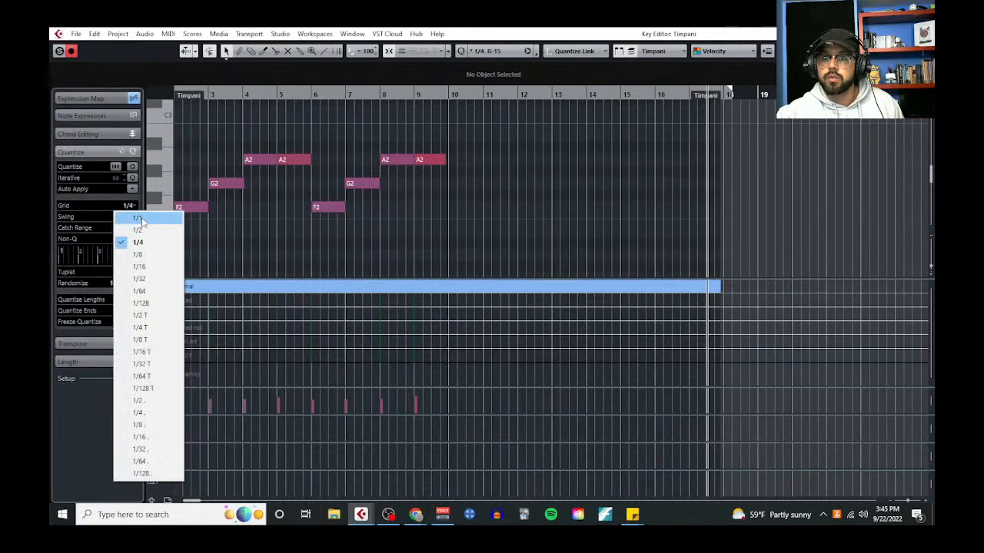
{"action": "left_click", "coordinate": [131, 218]}
Draw an eight-bar E3 note from bar 10 to bar 18 for the timpani pedal tone
{"action": "scroll", "coordinate": [476, 209], "scroll_direction": "up", "scroll_amount": 2}
{"action": "right_click", "coordinate": [458, 176]}
{"action": "left_click", "coordinate": [468, 176]}
{"action": "scroll", "coordinate": [461, 187], "scroll_direction": "up", "scroll_amount": 2}
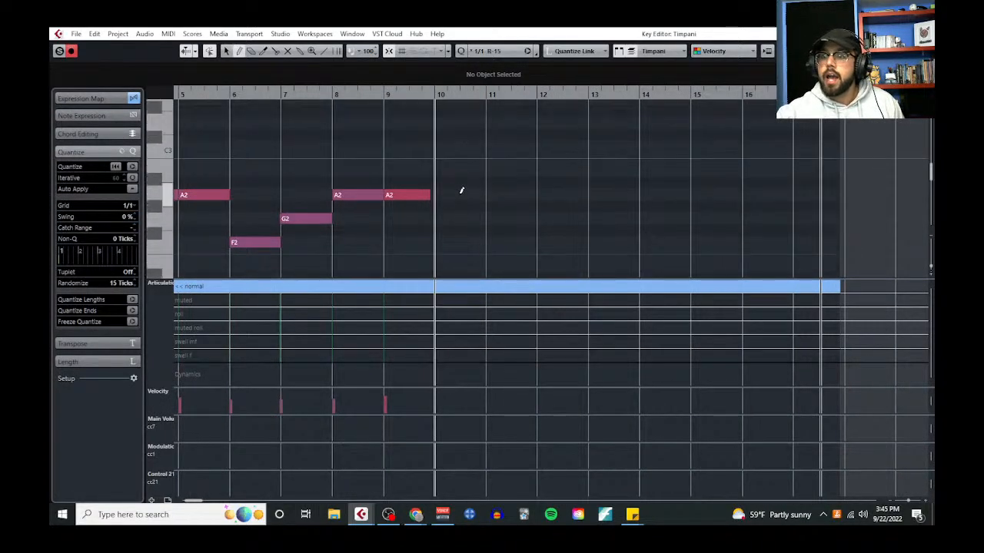
{"action": "left_click_drag", "start_coordinate": [450, 135], "coordinate": [843, 135]}
{"action": "scroll", "coordinate": [472, 226], "scroll_direction": "up", "scroll_amount": 1}
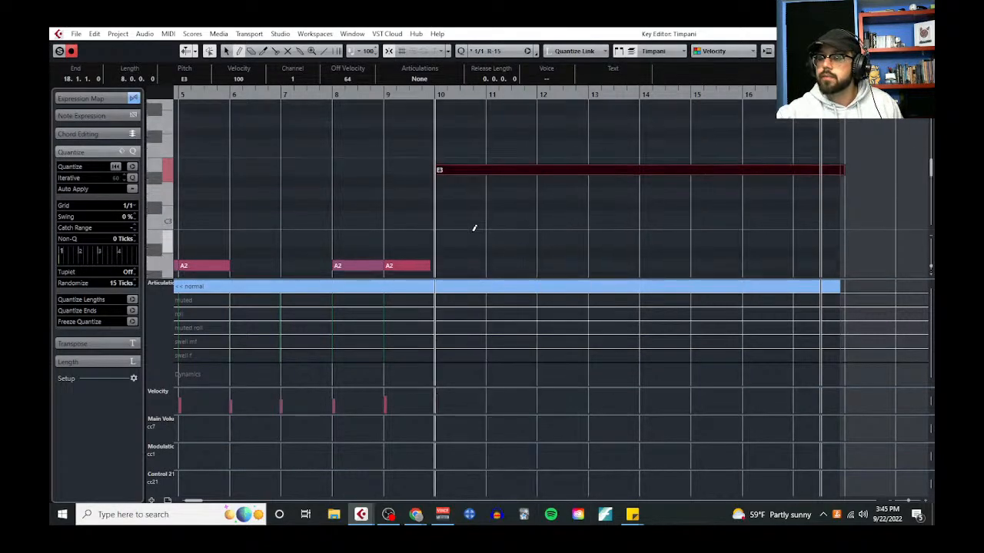
Split the long E3 note at every barline from bar 11, making repeated one-bar notes
{"action": "scroll", "coordinate": [472, 226], "scroll_direction": "up", "scroll_amount": 1}
{"action": "right_click", "coordinate": [472, 224]}
{"action": "left_click", "coordinate": [548, 221]}
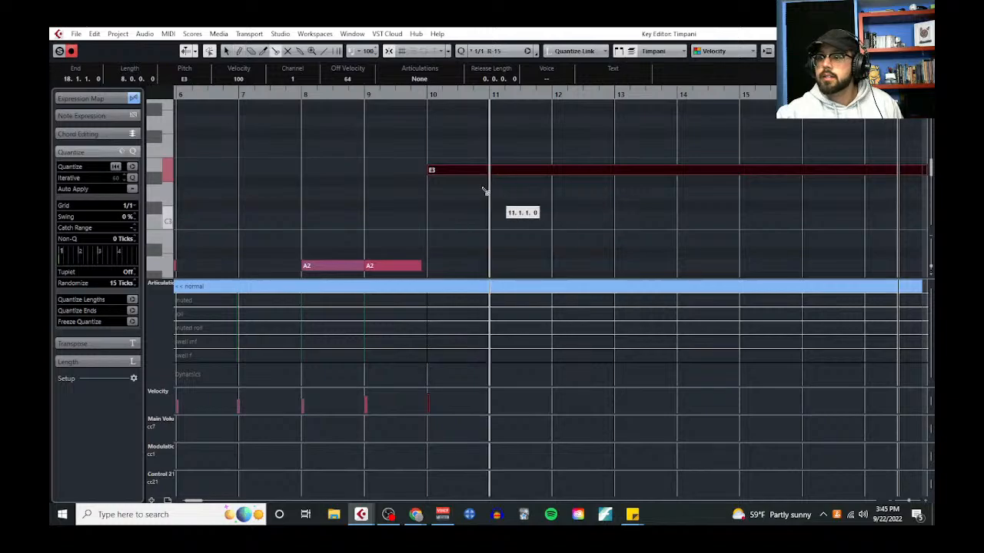
{"action": "left_click", "coordinate": [487, 170], "text": "alt"}
{"action": "scroll", "coordinate": [491, 219], "scroll_direction": "down", "scroll_amount": 2}
{"action": "right_click", "coordinate": [498, 229]}
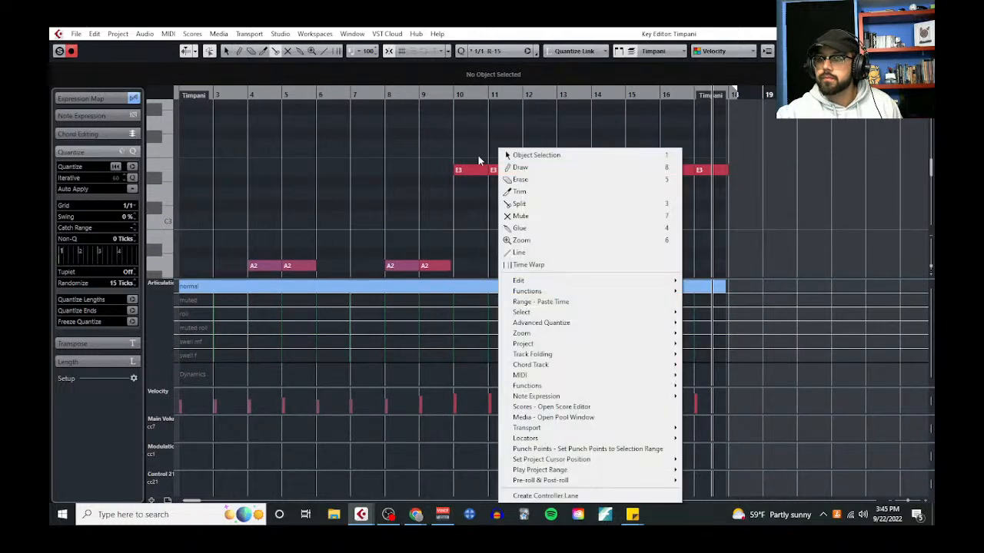
{"action": "left_click", "coordinate": [468, 152]}
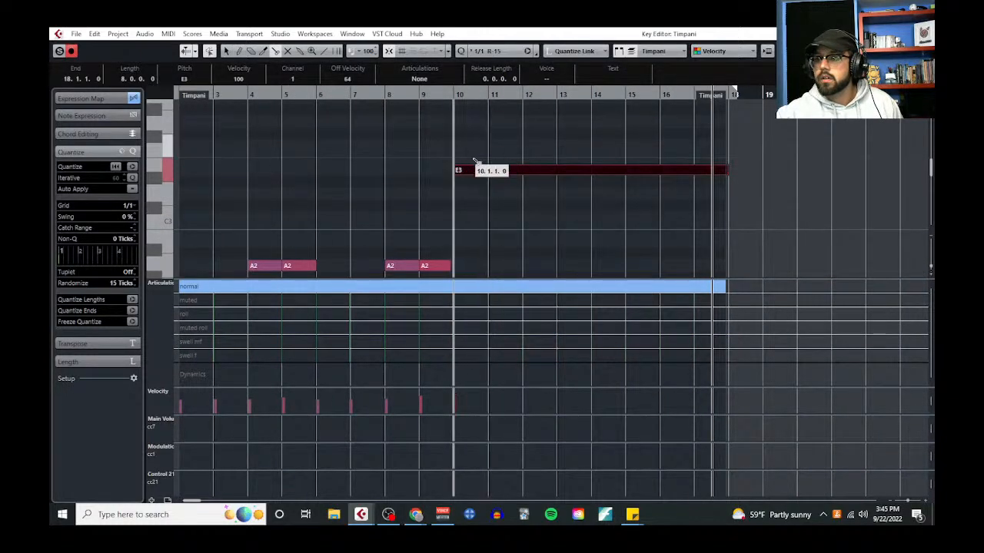
{"action": "key", "text": "1"}
Apply the Velocity 6% Variability logical preset to all the E3 notes and play from bar 10
{"action": "left_click_drag", "start_coordinate": [459, 162], "coordinate": [713, 208]}
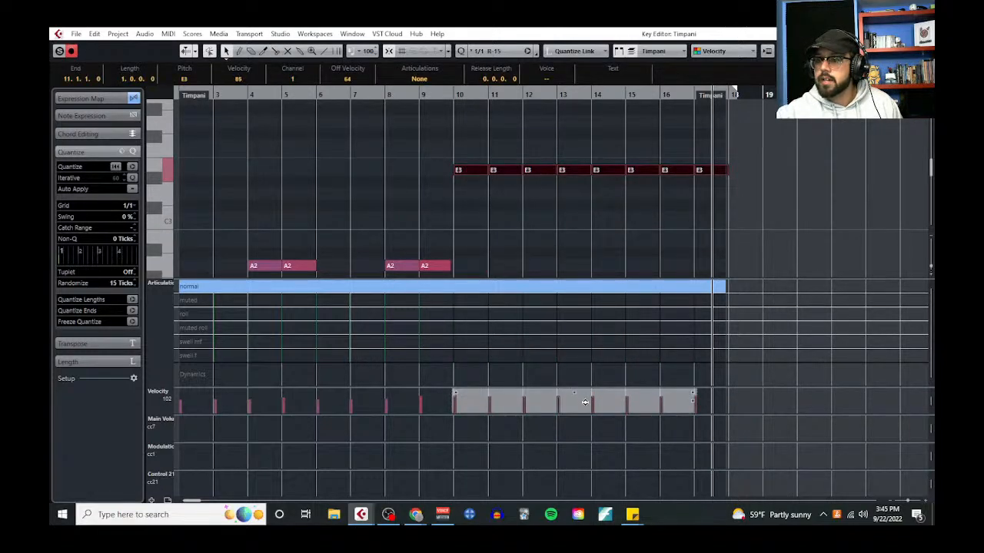
{"action": "left_click", "coordinate": [170, 35]}
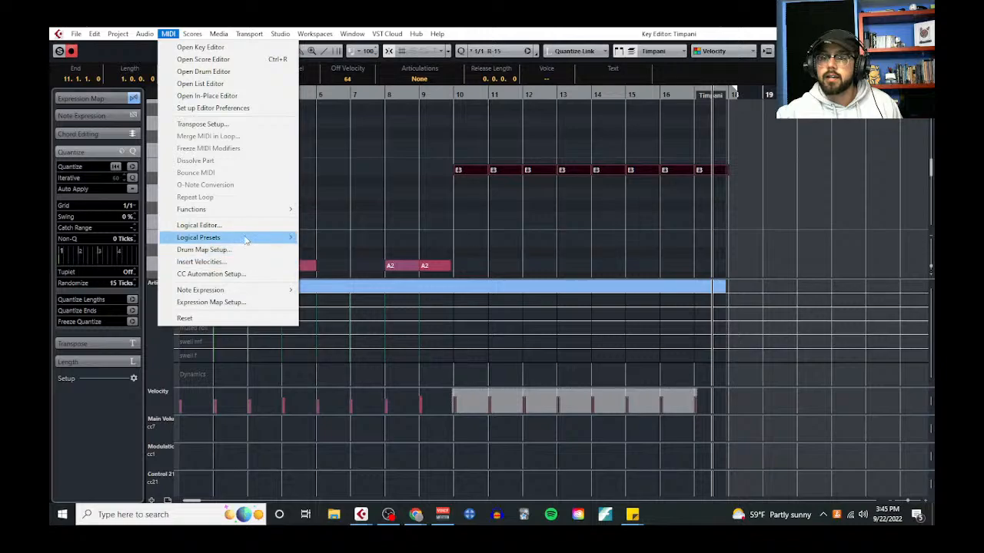
{"action": "mouse_move", "coordinate": [246, 240]}
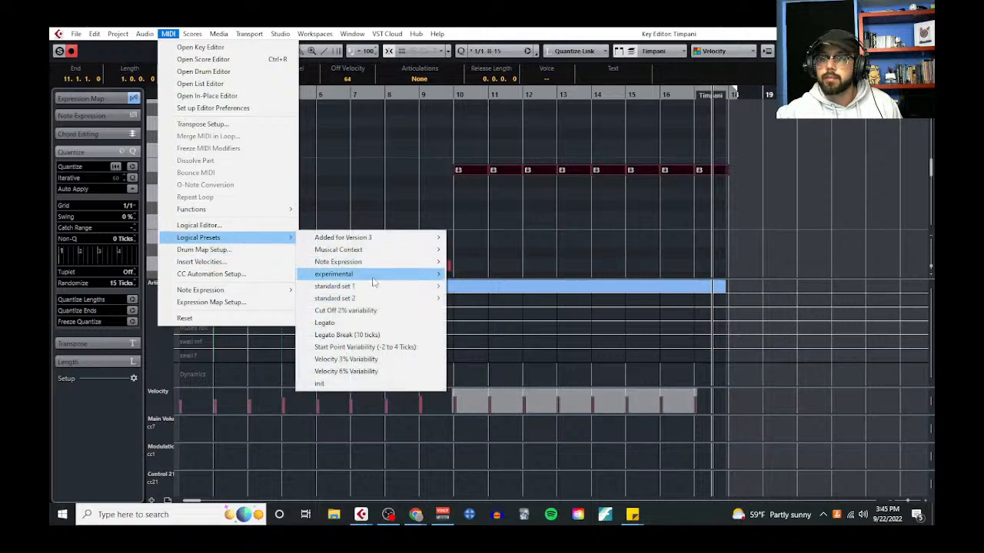
{"action": "left_click", "coordinate": [376, 372]}
{"action": "left_click", "coordinate": [458, 95]}
{"action": "key", "text": "space"}
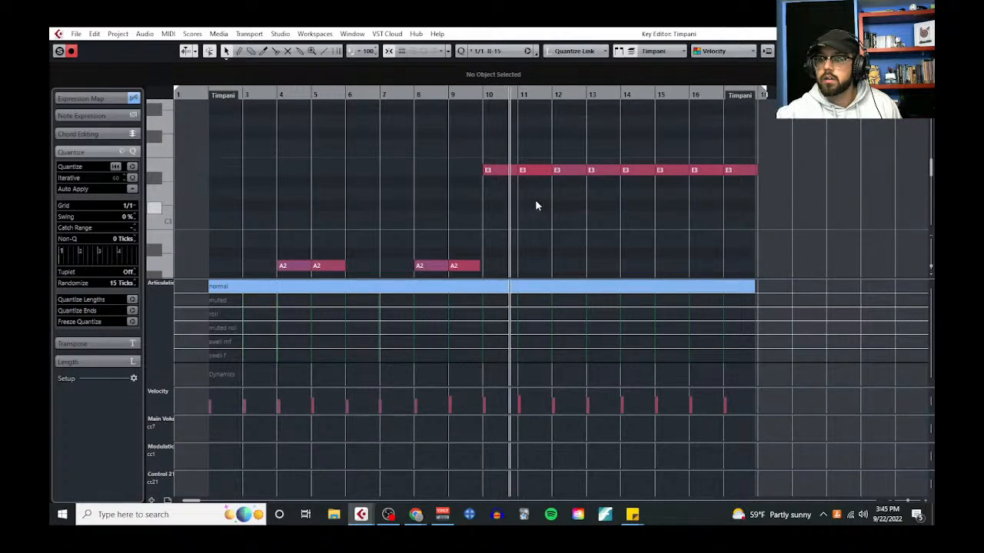
Try splitting the bar 10 E3 note at beat 4 on a 1/4 grid and play it back
{"action": "left_click", "coordinate": [127, 205]}
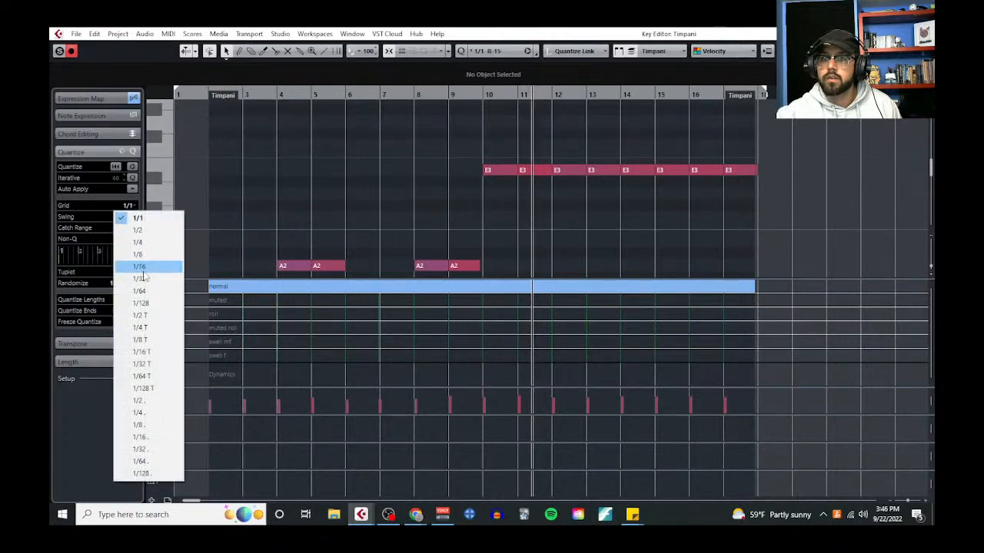
{"action": "left_click", "coordinate": [134, 254]}
{"action": "scroll", "coordinate": [538, 216], "scroll_direction": "up", "scroll_amount": 3}
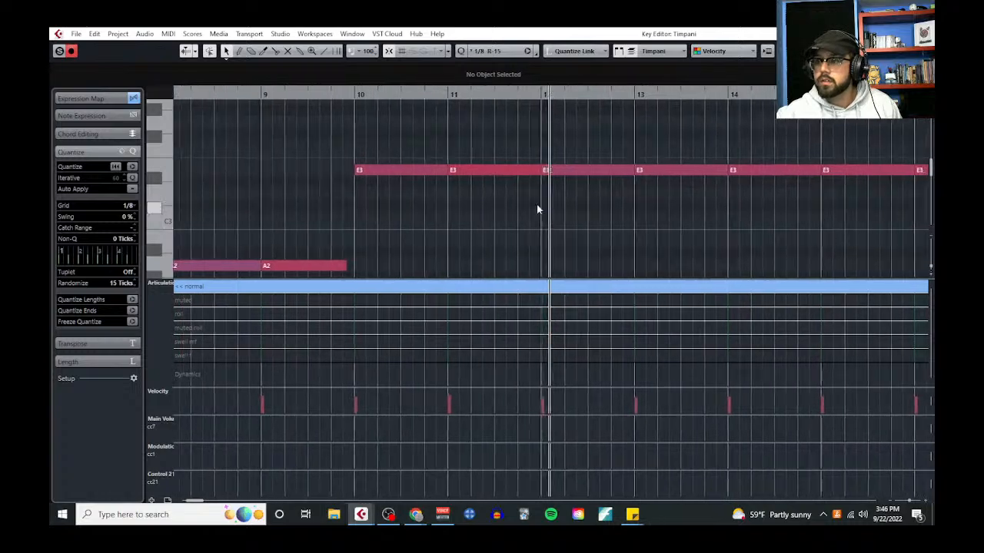
{"action": "left_click", "coordinate": [121, 208]}
{"action": "left_click", "coordinate": [139, 243]}
{"action": "right_click", "coordinate": [472, 228]}
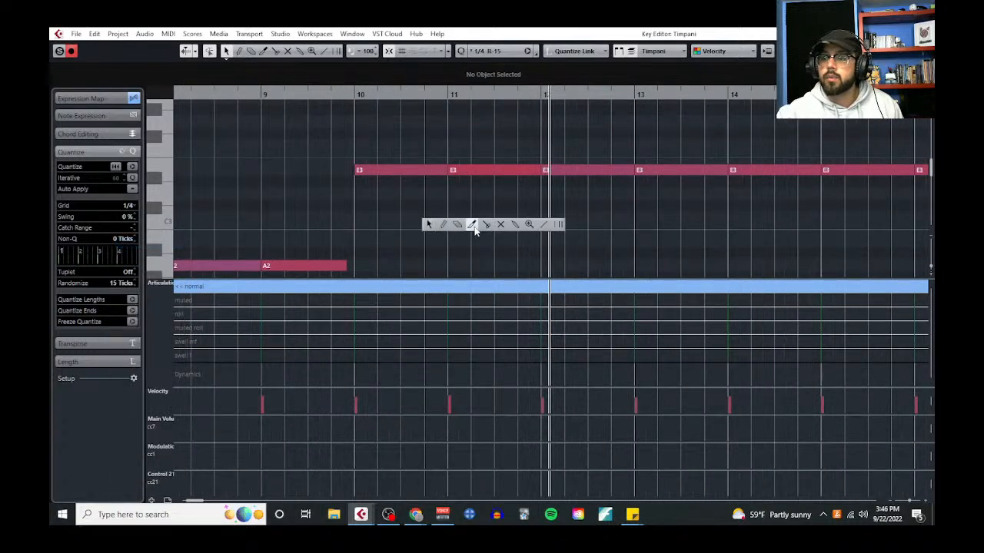
{"action": "left_click", "coordinate": [499, 226]}
{"action": "left_click", "coordinate": [427, 171]}
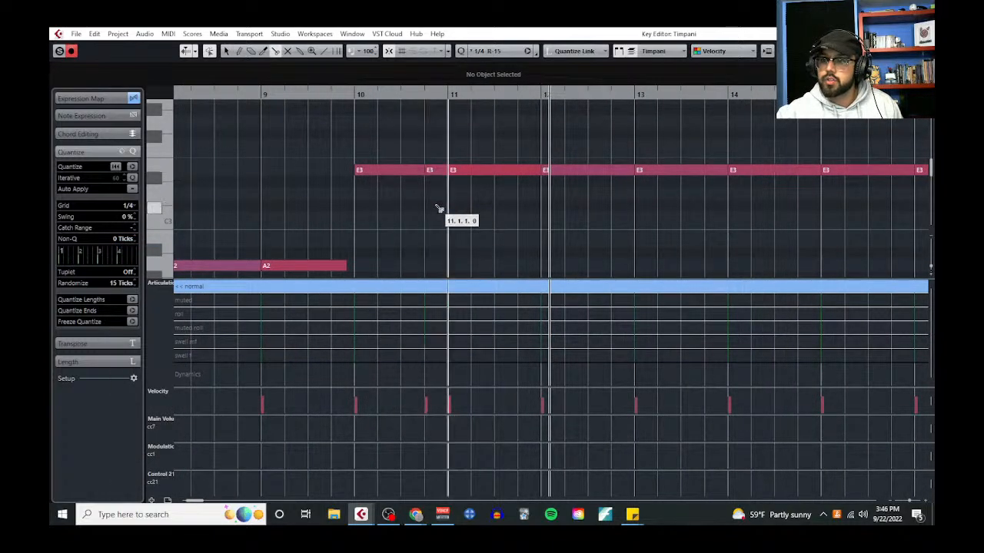
{"action": "left_click", "coordinate": [352, 95]}
{"action": "key", "text": "space"}
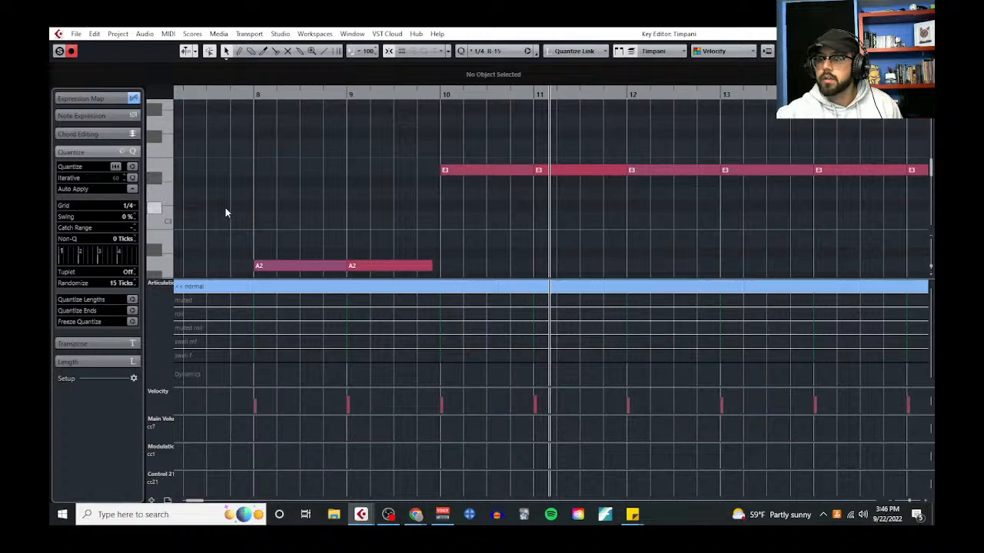
Set the quantize grid to 1/8, split the bar 10 E3 note before its last eighth note and leave the Key Editor
{"action": "left_click", "coordinate": [129, 206]}
{"action": "left_click", "coordinate": [147, 254]}
{"action": "right_click", "coordinate": [526, 209]}
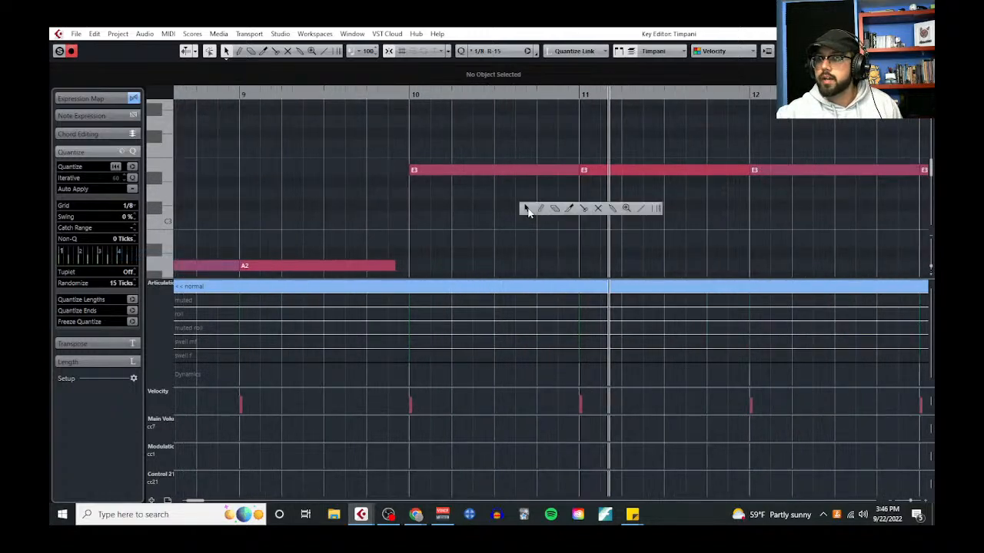
{"action": "left_click", "coordinate": [582, 210]}
{"action": "key", "text": "Return"}
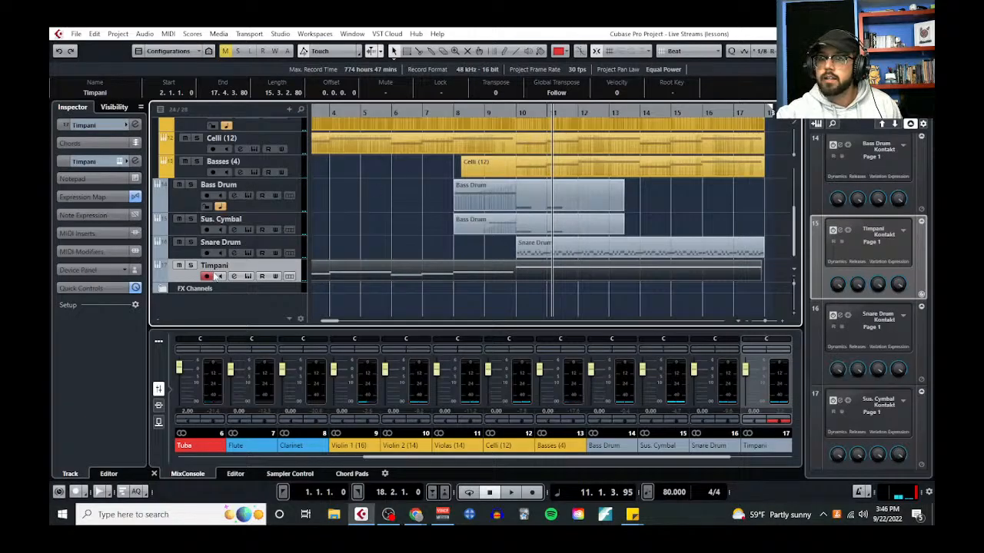
Play the timpani track soloed from bar 10 and reopen its part in the Key Editor
{"action": "left_click", "coordinate": [192, 265]}
{"action": "left_click_drag", "start_coordinate": [518, 111], "coordinate": [515, 112]}
{"action": "key", "text": "space"}
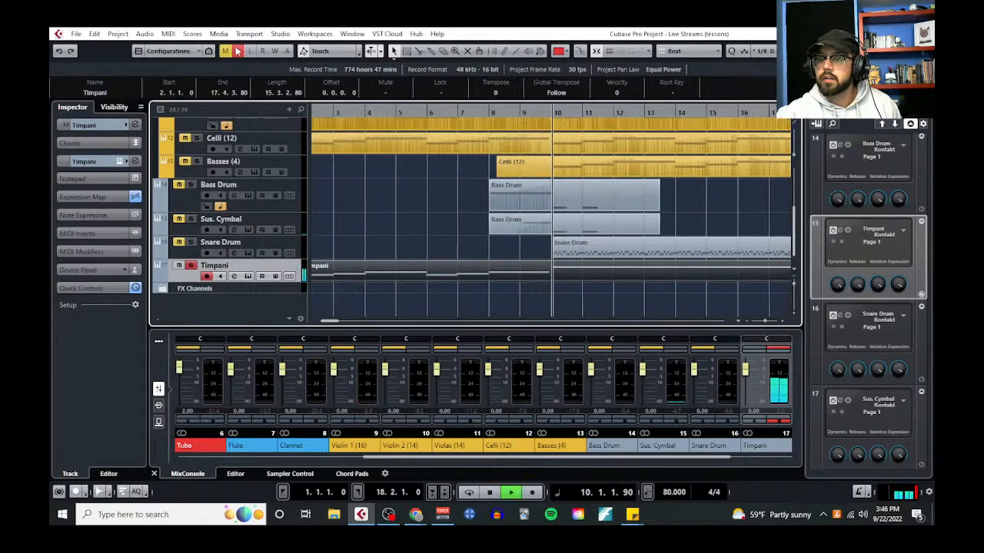
{"action": "left_click", "coordinate": [168, 34]}
{"action": "left_click", "coordinate": [189, 46]}
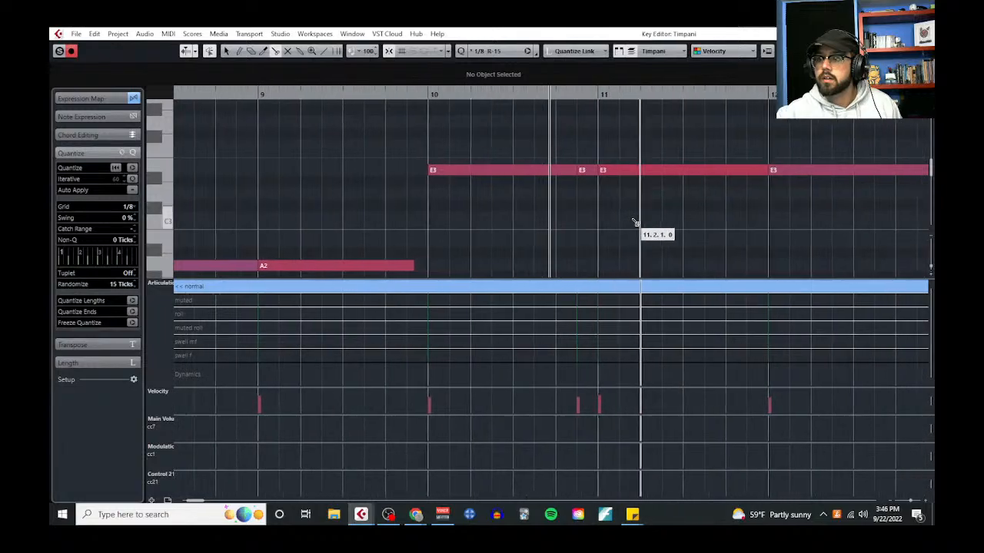
Split the E3 notes in bars 11 through 16 before their last eighth note
{"action": "scroll", "coordinate": [532, 232], "scroll_direction": "down", "scroll_amount": 2}
{"action": "scroll", "coordinate": [532, 231], "scroll_direction": "down", "scroll_amount": 1}
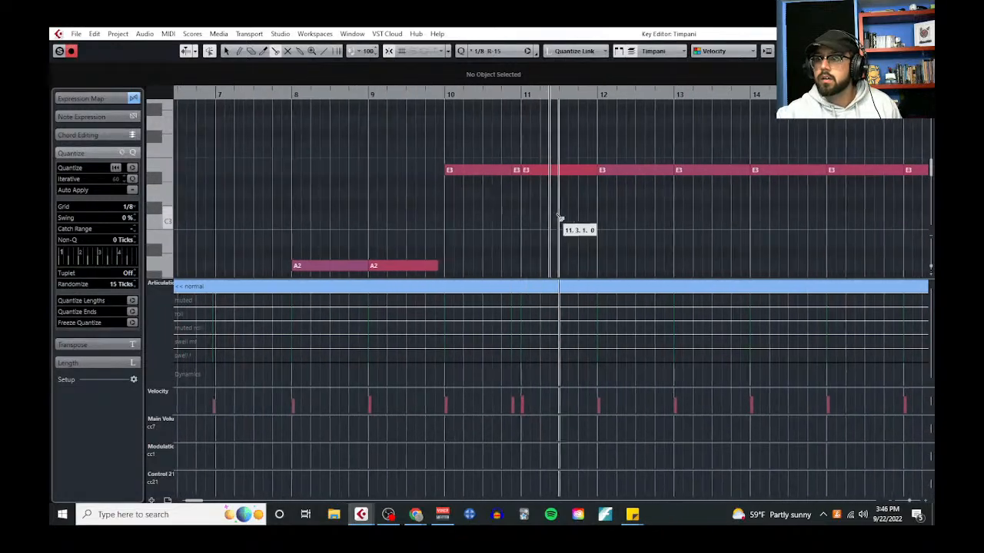
{"action": "left_click", "coordinate": [654, 170]}
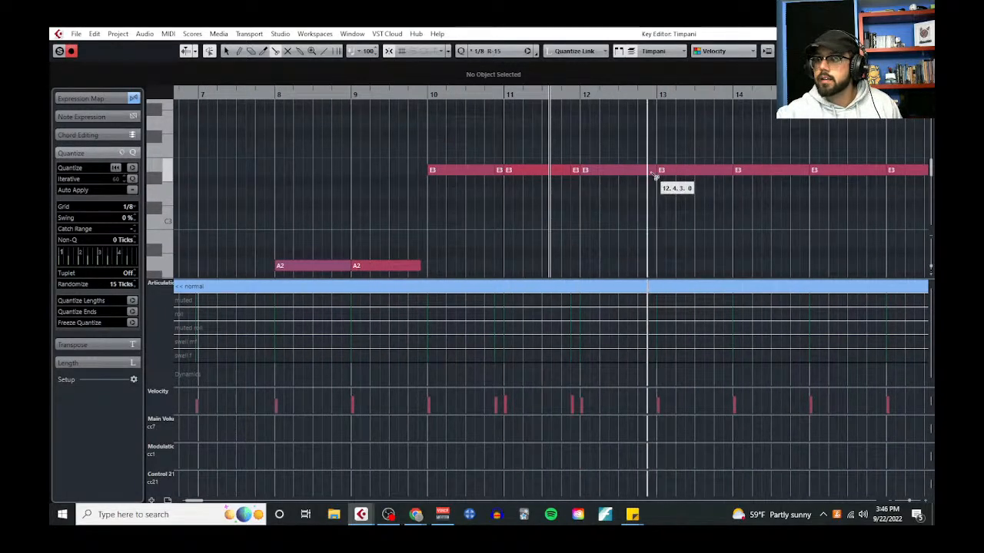
{"action": "left_click", "coordinate": [731, 170]}
{"action": "left_click", "coordinate": [804, 170]}
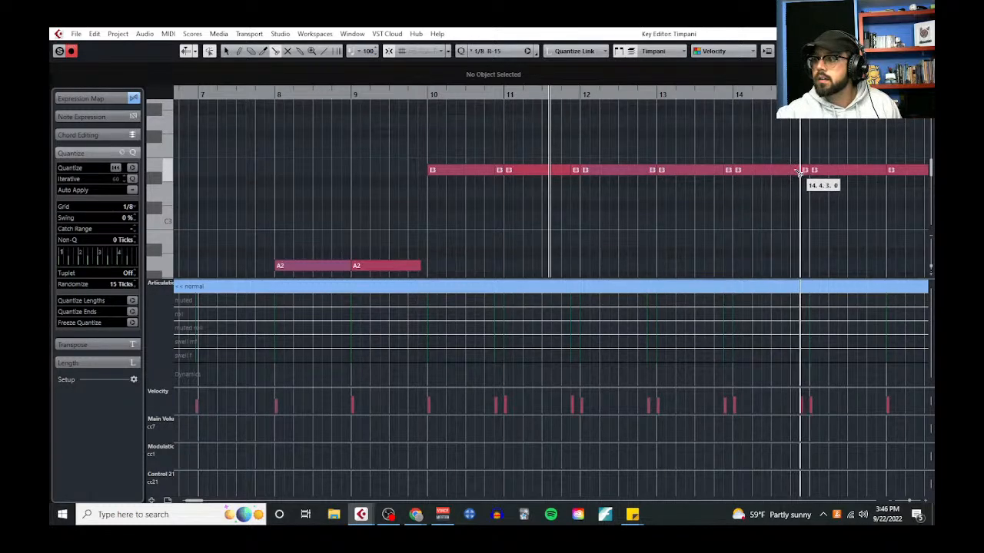
{"action": "scroll", "coordinate": [769, 177], "scroll_direction": "right", "scroll_amount": 3}
{"action": "left_click", "coordinate": [652, 171]}
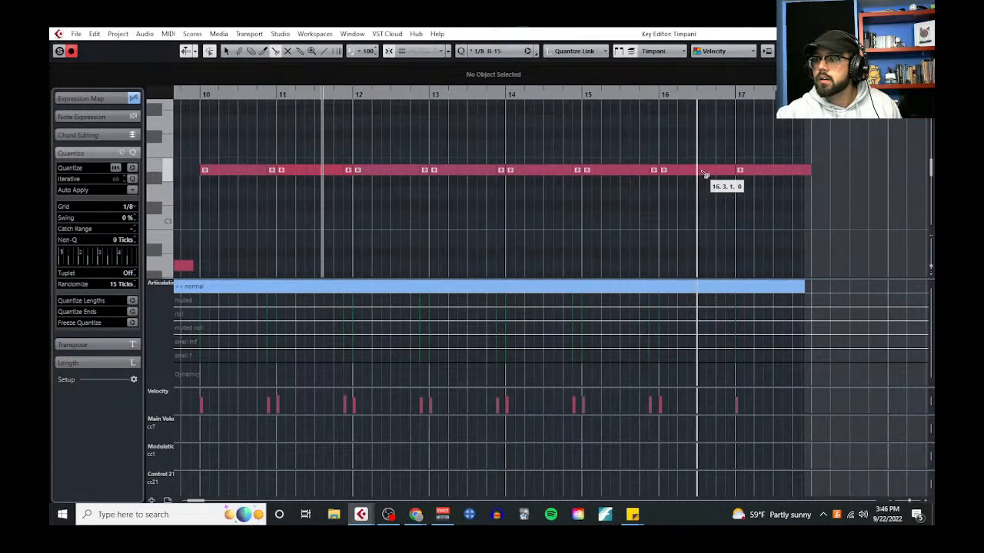
{"action": "left_click", "coordinate": [729, 171]}
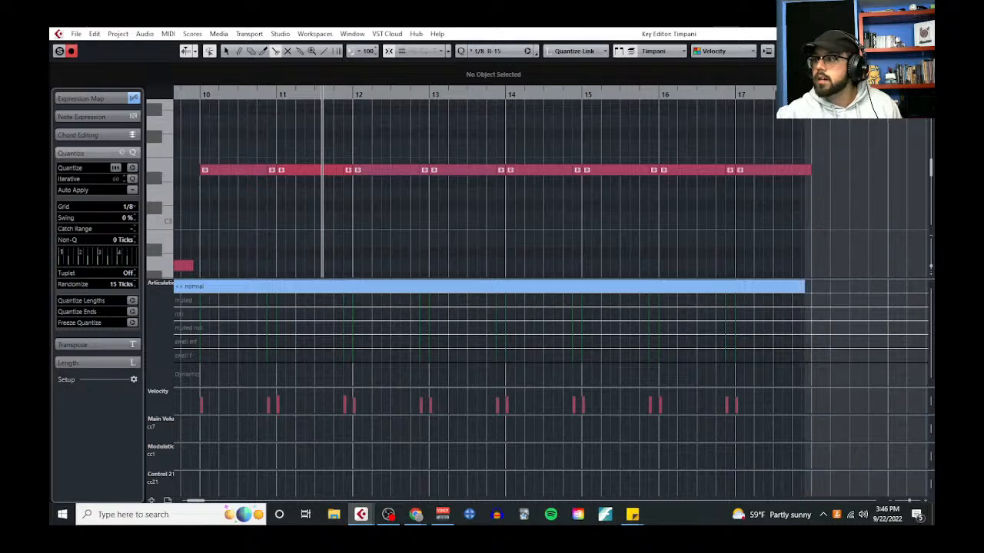
Extend the timpani part's end to 18.2.1.0 and split the bar 17 E3 note before its last eighth note
{"action": "left_click", "coordinate": [924, 34]}
{"action": "left_click_drag", "start_coordinate": [744, 280], "coordinate": [756, 274]}
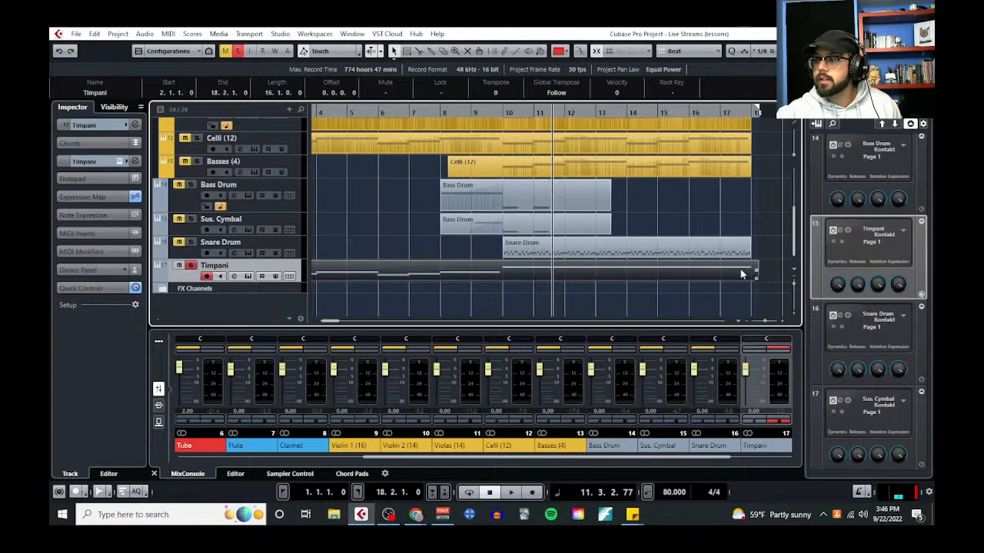
{"action": "left_click", "coordinate": [169, 33]}
{"action": "left_click", "coordinate": [250, 64]}
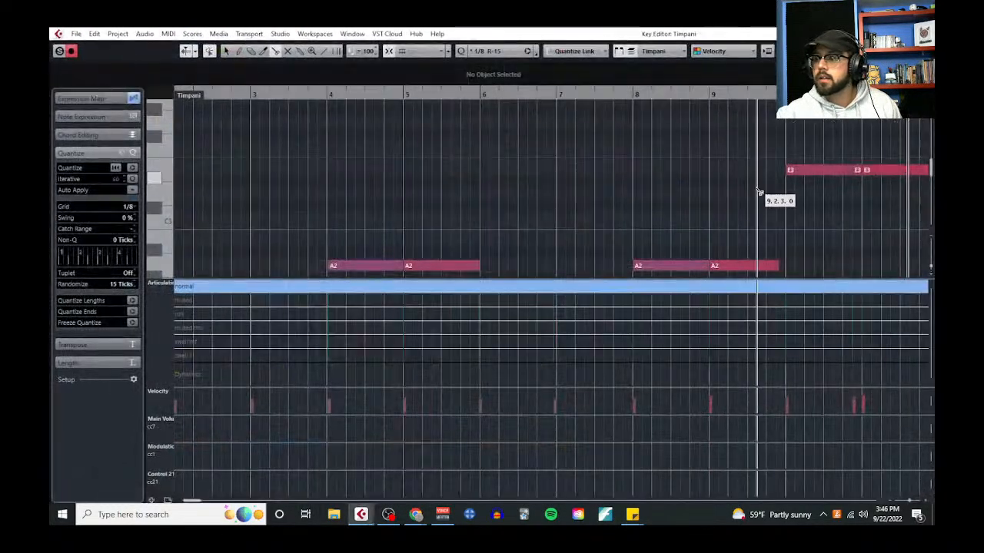
{"action": "left_click", "coordinate": [632, 173]}
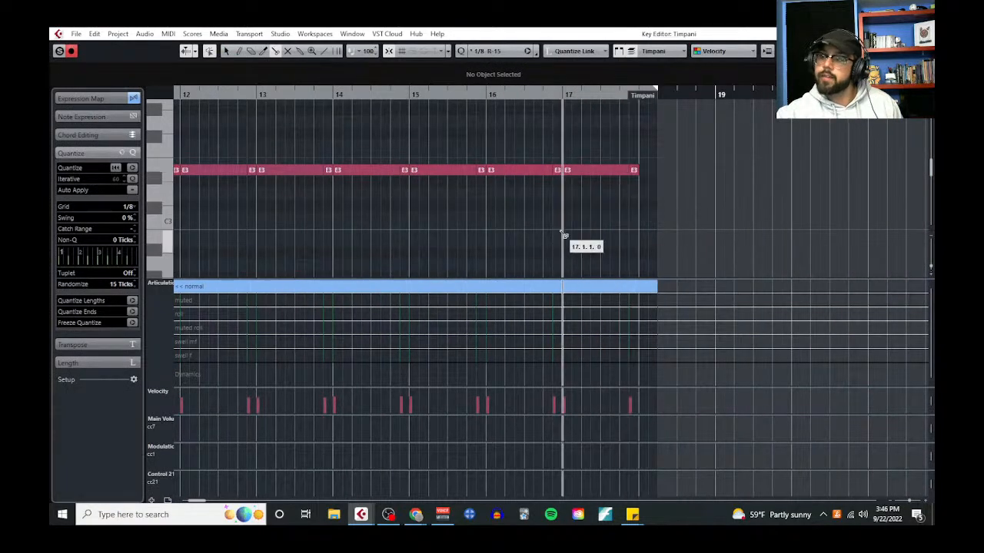
{"action": "right_click", "coordinate": [560, 232]}
{"action": "left_click", "coordinate": [558, 230]}
Try transposing all the E3 notes from bar 10 onward down an octave to E2
{"action": "scroll", "coordinate": [479, 230], "scroll_direction": "down", "scroll_amount": 1}
{"action": "scroll", "coordinate": [469, 229], "scroll_direction": "down", "scroll_amount": 2}
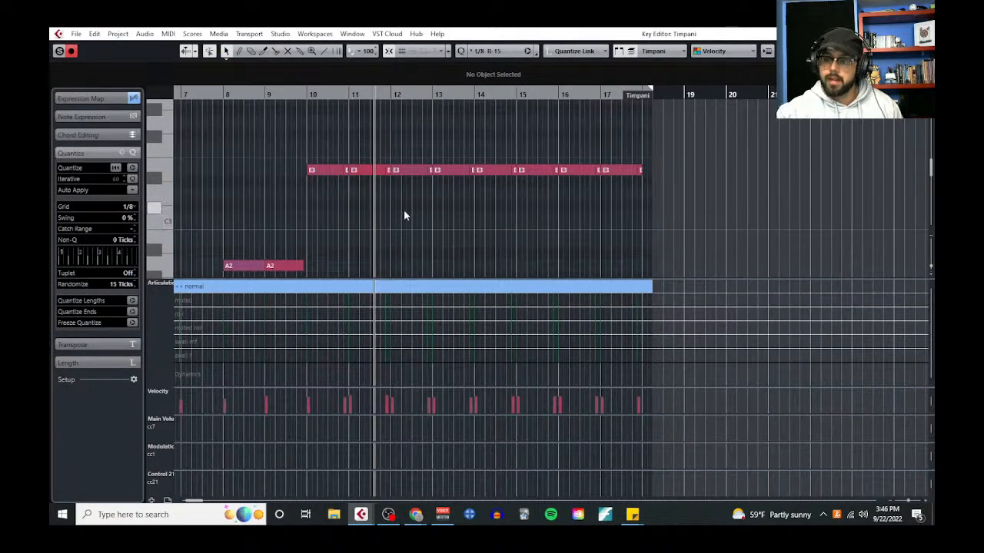
{"action": "scroll", "coordinate": [376, 180], "scroll_direction": "down", "scroll_amount": 2}
{"action": "left_click_drag", "start_coordinate": [324, 116], "coordinate": [766, 180]}
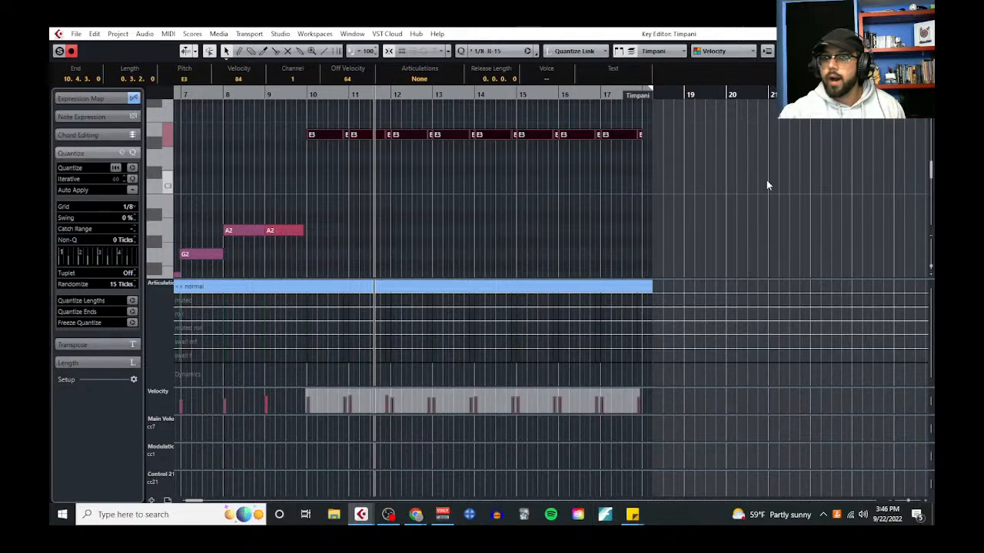
{"action": "key", "text": "shift+Down"}
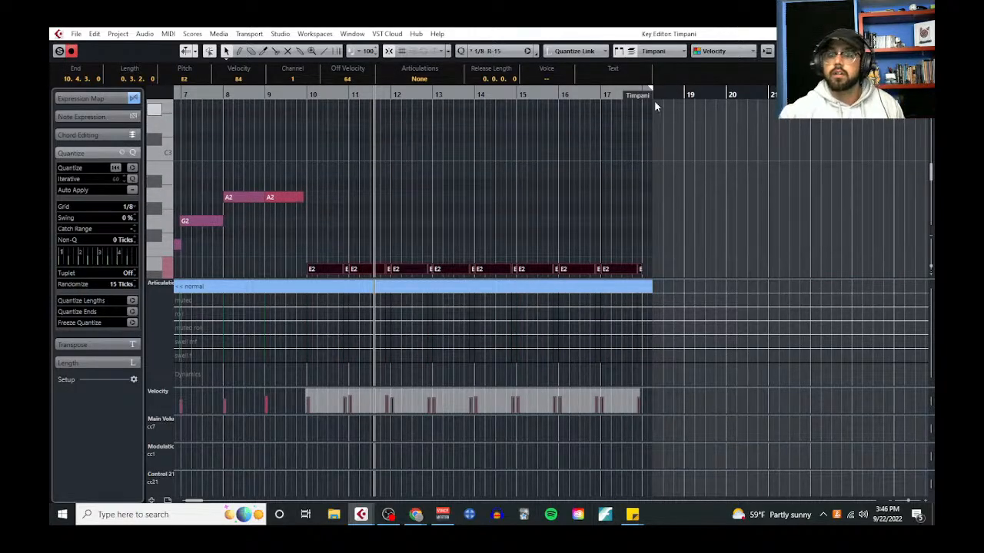
{"action": "scroll", "coordinate": [406, 158], "scroll_direction": "left", "scroll_amount": 3}
{"action": "scroll", "coordinate": [617, 186], "scroll_direction": "down", "scroll_amount": 2}
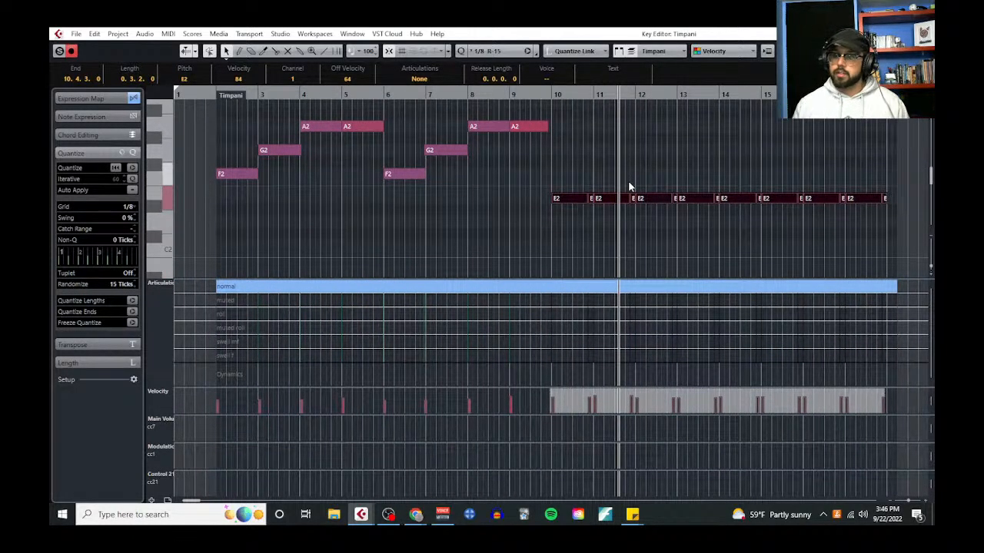
{"action": "key", "text": "shift+Up"}
{"action": "scroll", "coordinate": [628, 181], "scroll_direction": "up", "scroll_amount": 2}
{"action": "left_click", "coordinate": [632, 208]}
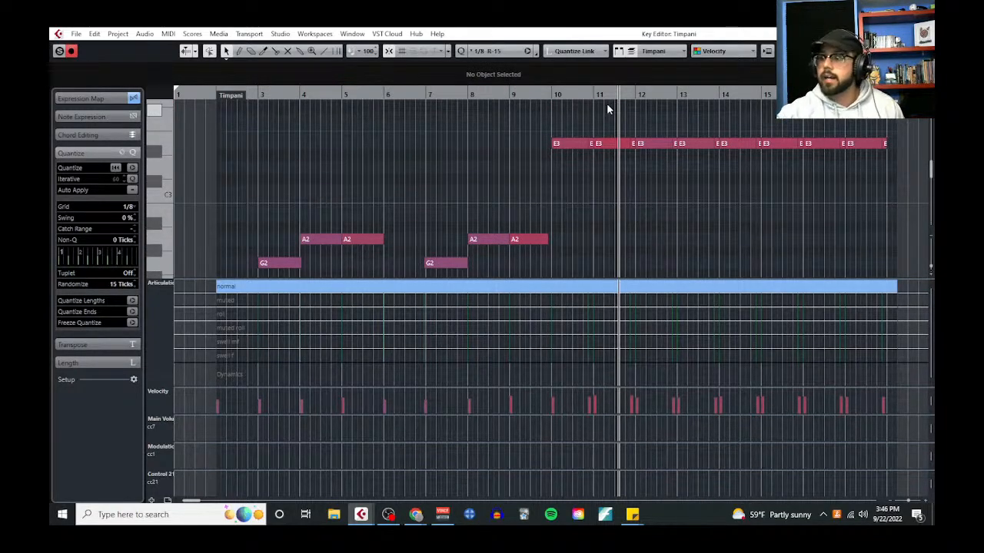
Transpose the E3 notes from bar 14 to the end of the part down to A2
{"action": "left_click_drag", "start_coordinate": [736, 129], "coordinate": [890, 162]}
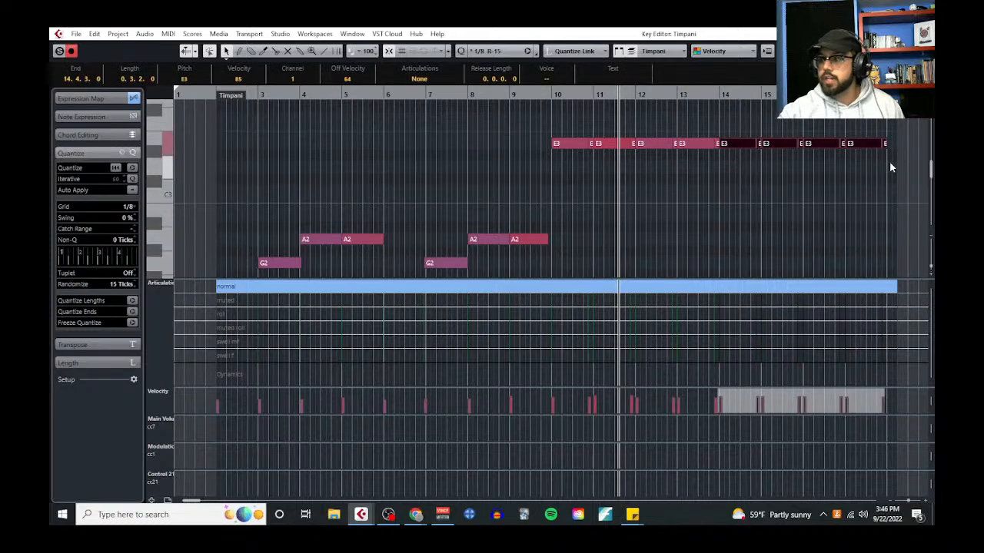
{"action": "key", "text": "Down"}
{"action": "key", "text": "Down"}
{"action": "key", "text": "Down"}
{"action": "key", "text": "Down"}
{"action": "key", "text": "Down"}
{"action": "key", "text": "Down"}
{"action": "key", "text": "Down"}
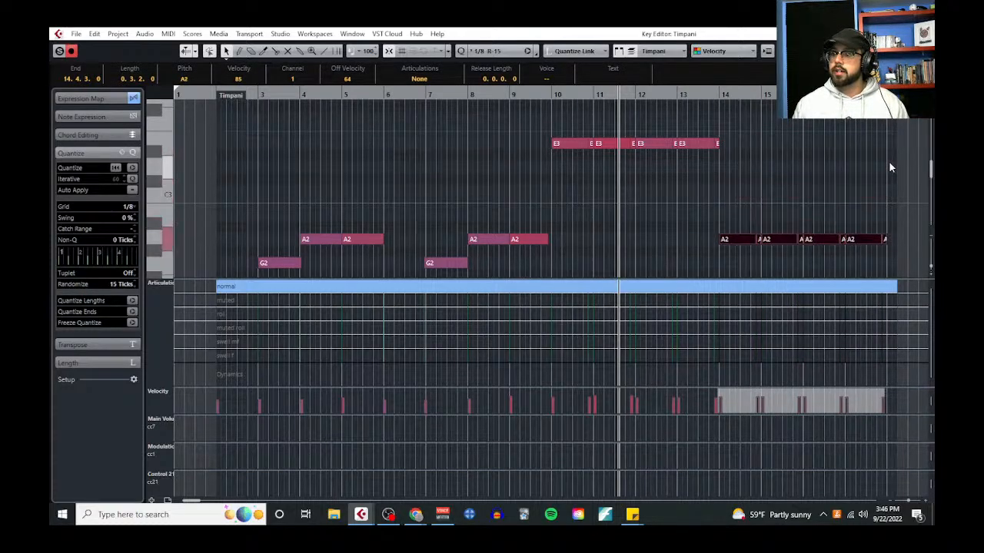
{"action": "left_click", "coordinate": [767, 183]}
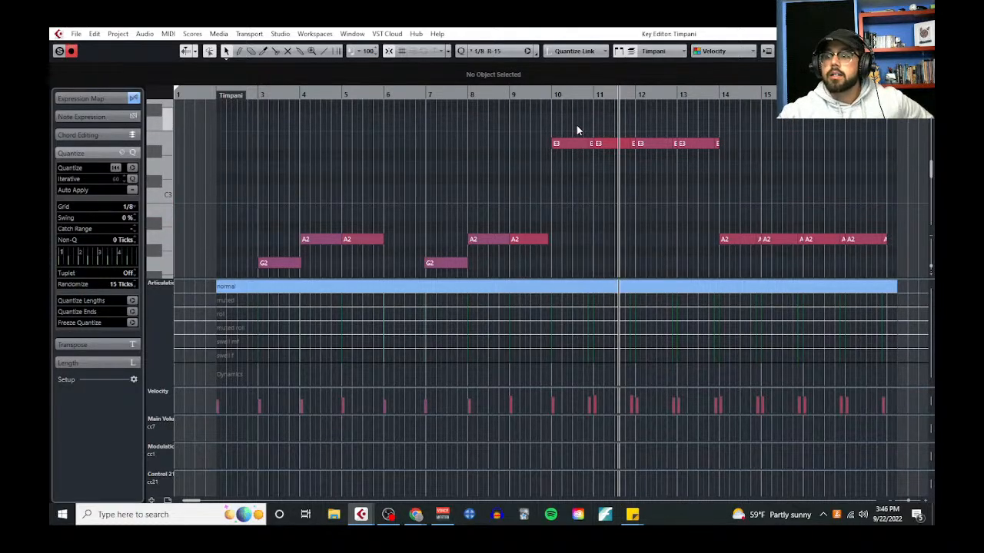
Highlight the E3 and A2 note groups, leave the Key Editor and play the unsoloed arrangement from around bar 10
{"action": "left_click_drag", "start_coordinate": [576, 127], "coordinate": [792, 172]}
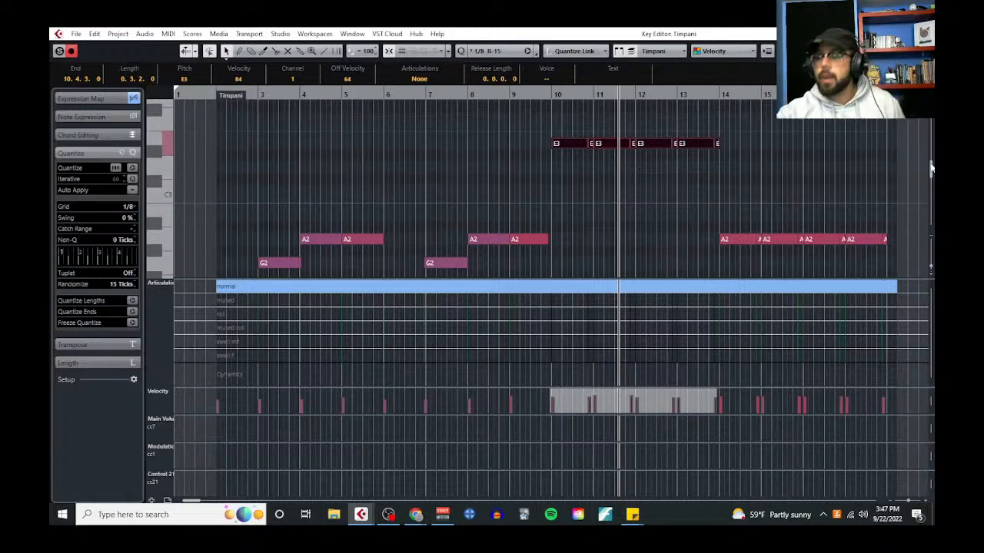
{"action": "left_click_drag", "start_coordinate": [715, 215], "coordinate": [899, 261]}
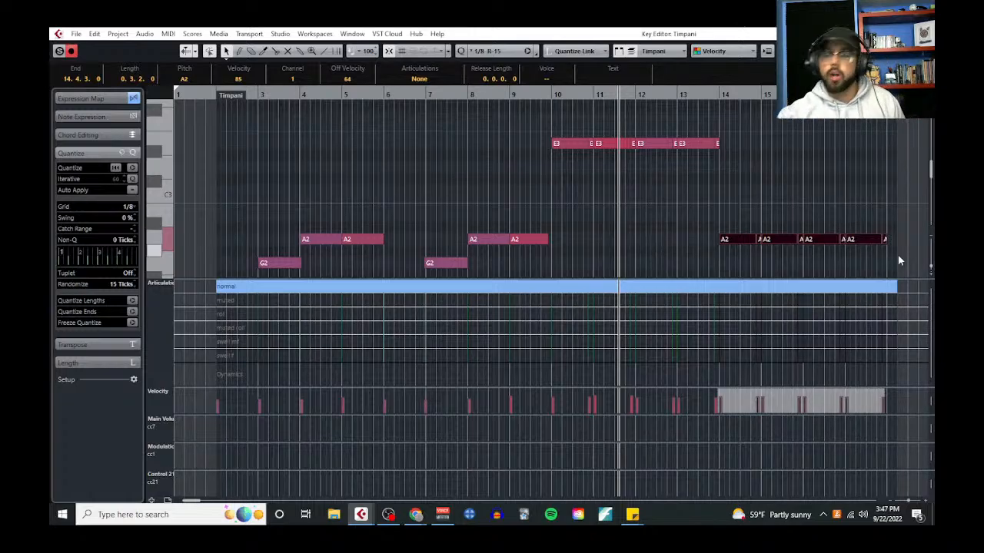
{"action": "left_click", "coordinate": [548, 96]}
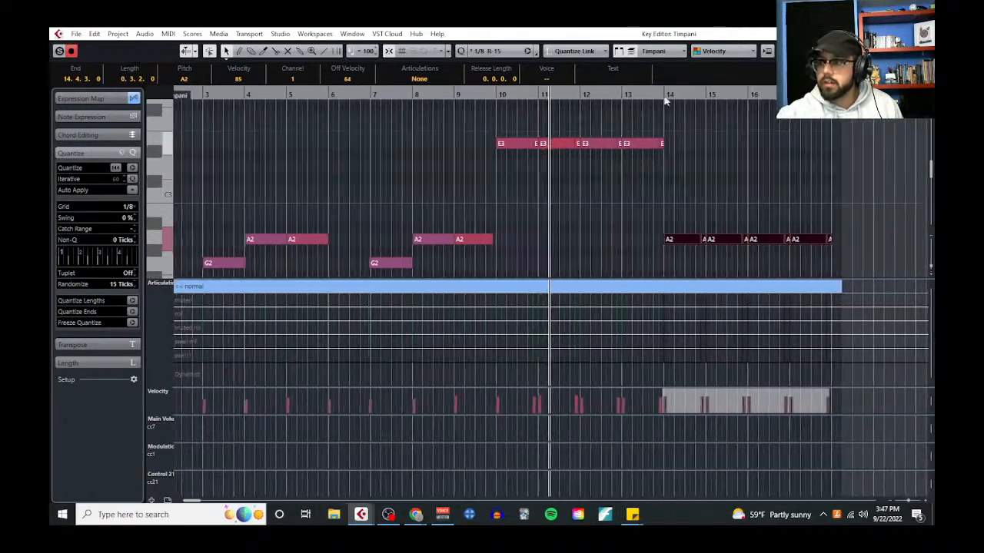
{"action": "left_click", "coordinate": [923, 34]}
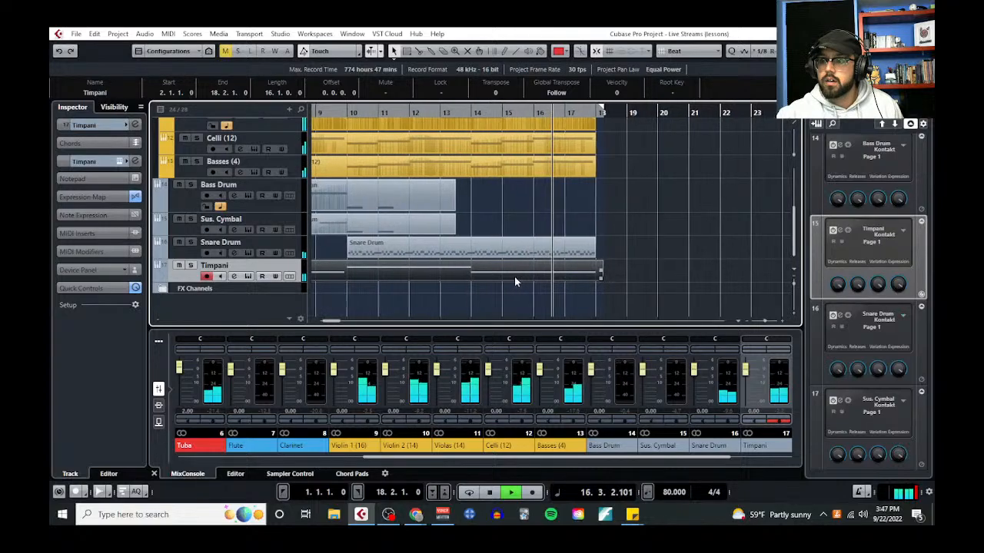
{"action": "key", "text": "space"}
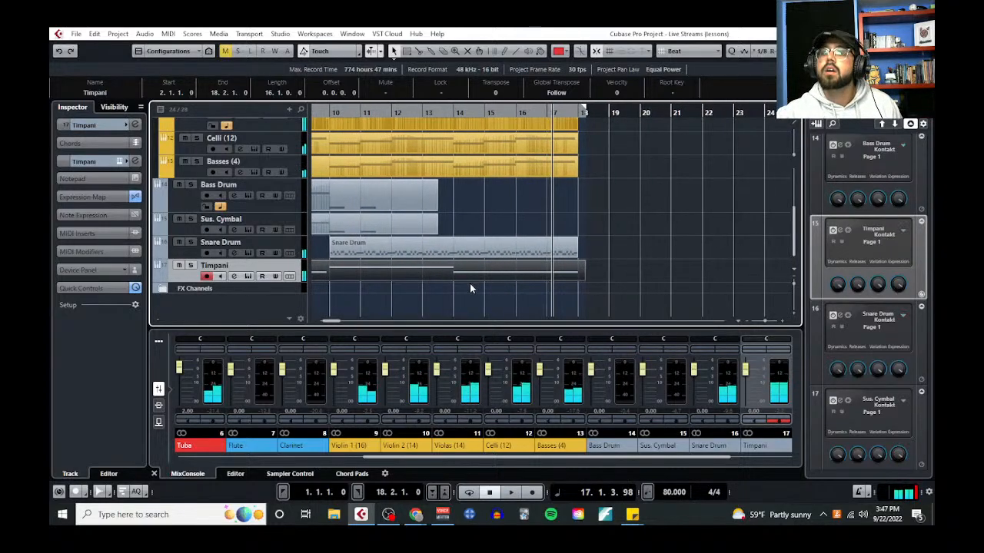
Reopen the timpani part in the Key Editor and transpose both bar 14 A2 notes down to F2
{"action": "scroll", "coordinate": [470, 283], "scroll_direction": "left", "scroll_amount": 2}
{"action": "left_click", "coordinate": [168, 34]}
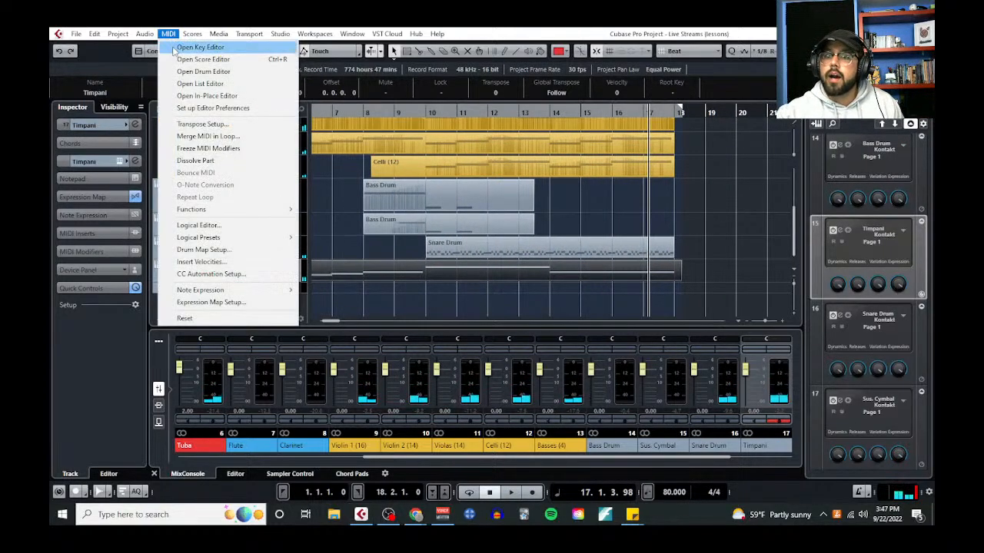
{"action": "left_click", "coordinate": [189, 45]}
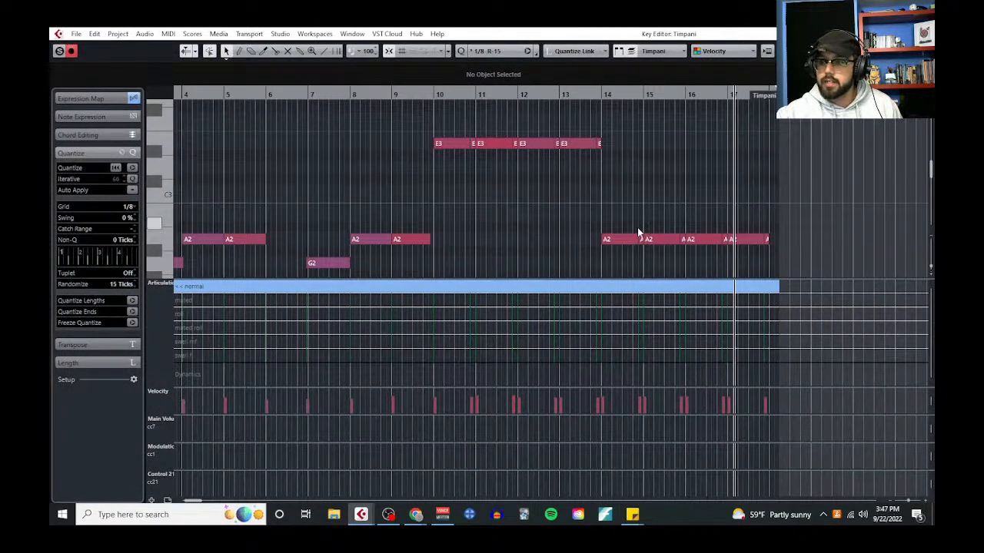
{"action": "scroll", "coordinate": [615, 203], "scroll_direction": "down", "scroll_amount": 2}
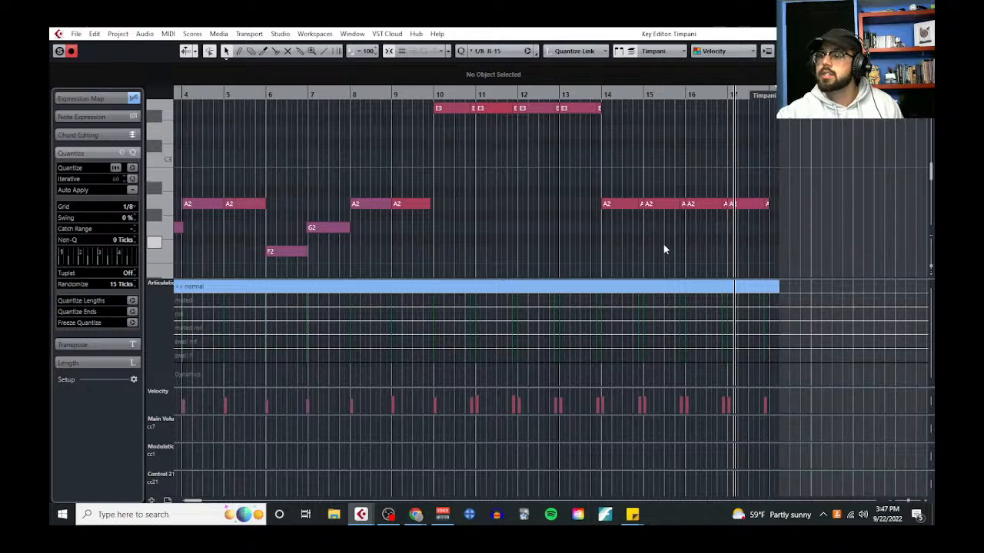
{"action": "scroll", "coordinate": [635, 259], "scroll_direction": "up", "scroll_amount": 1, "text": "ctrl"}
{"action": "scroll", "coordinate": [636, 259], "scroll_direction": "up", "scroll_amount": 2}
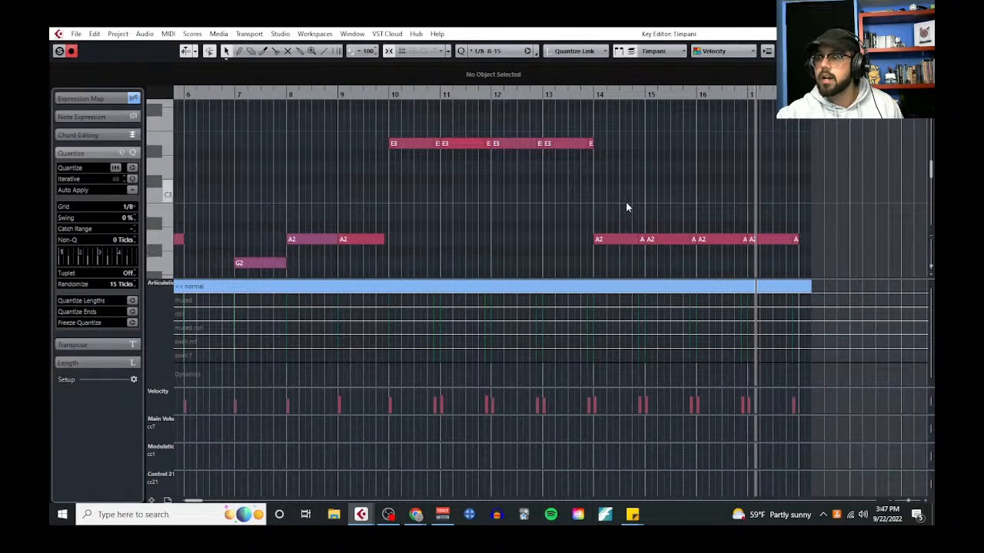
{"action": "scroll", "coordinate": [627, 206], "scroll_direction": "up", "scroll_amount": 2, "text": "ctrl"}
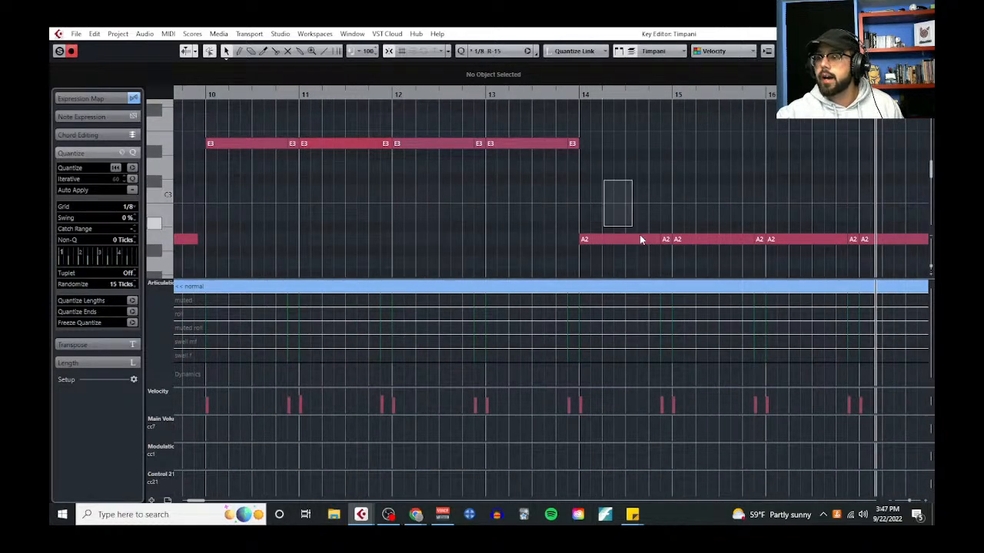
{"action": "left_click_drag", "start_coordinate": [640, 239], "coordinate": [663, 252]}
{"action": "scroll", "coordinate": [617, 195], "scroll_direction": "down", "scroll_amount": 3, "text": "ctrl"}
{"action": "scroll", "coordinate": [614, 198], "scroll_direction": "down", "scroll_amount": 2}
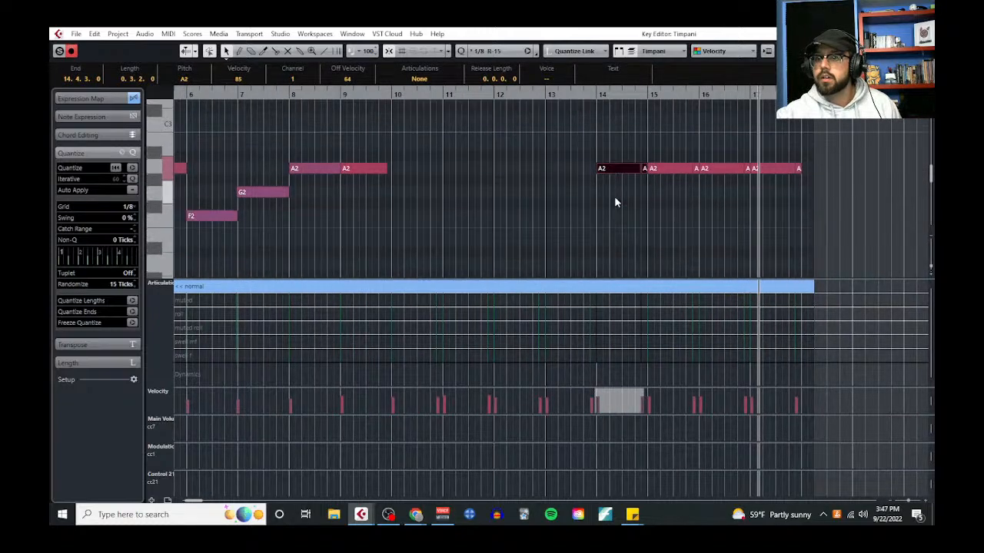
{"action": "key", "text": "Down"}
{"action": "key", "text": "Down"}
{"action": "key", "text": "Down"}
{"action": "key", "text": "Down"}
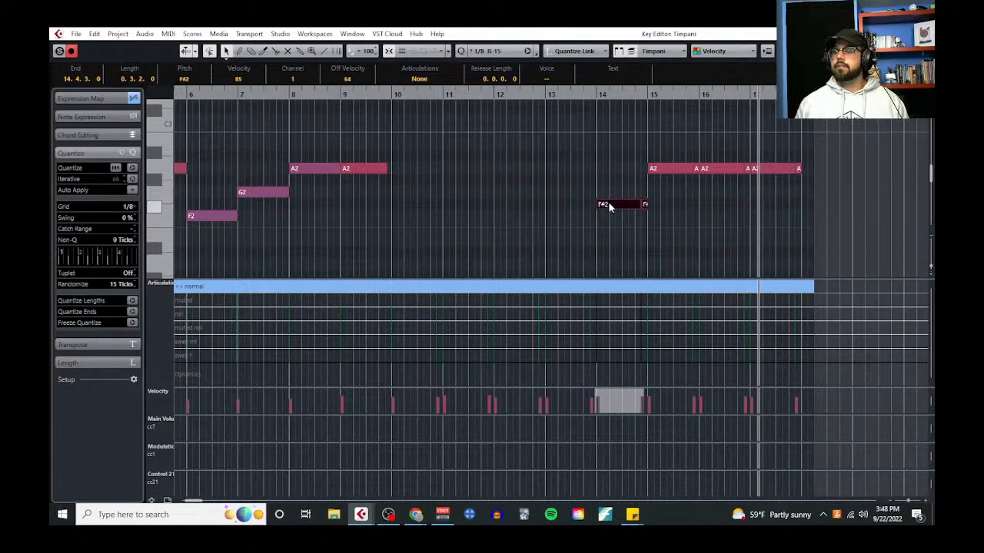
Transpose both A2 notes in bar 15 down to G2
{"action": "key", "text": "Right"}
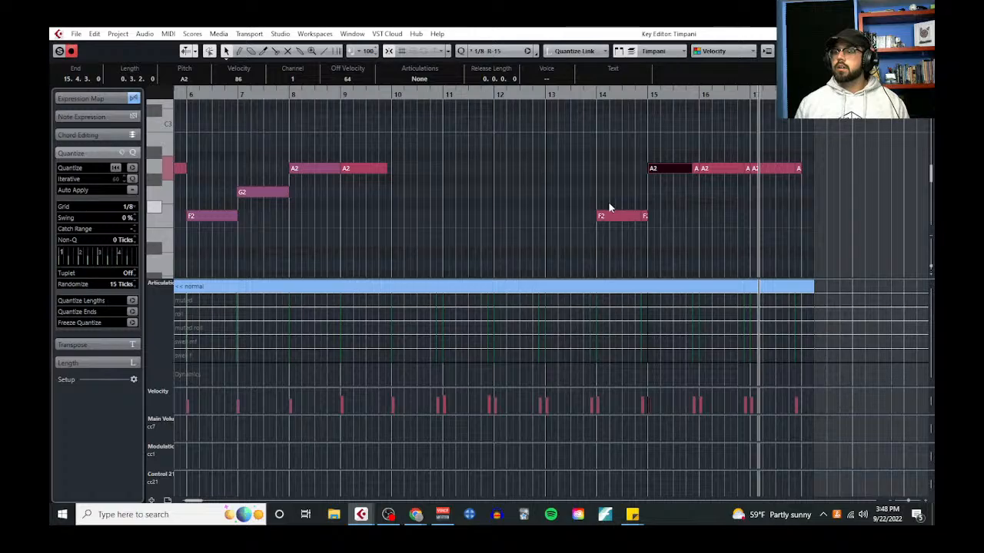
{"action": "key", "text": "Down"}
{"action": "key", "text": "Down"}
{"action": "key", "text": "Down"}
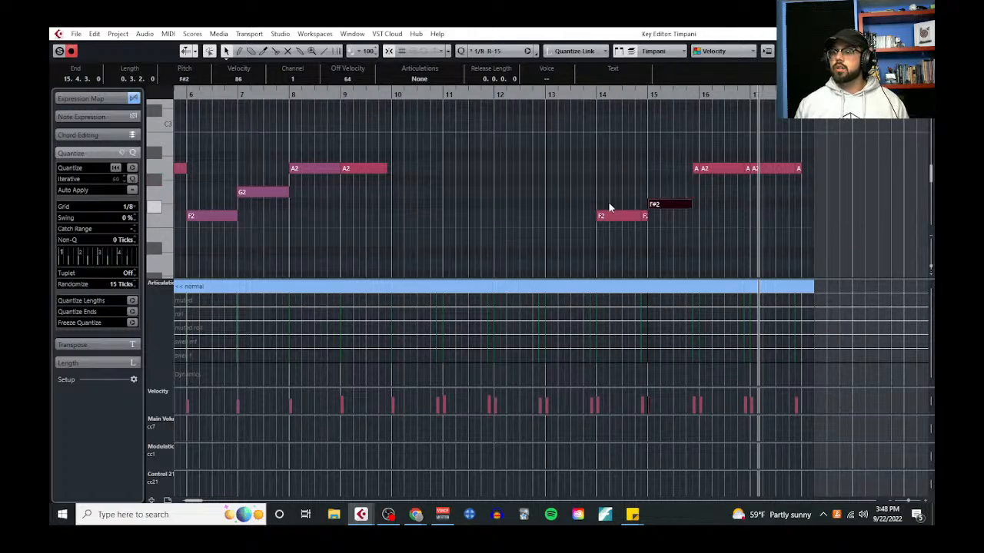
{"action": "key", "text": "Up"}
{"action": "key", "text": "Right"}
{"action": "key", "text": "Down"}
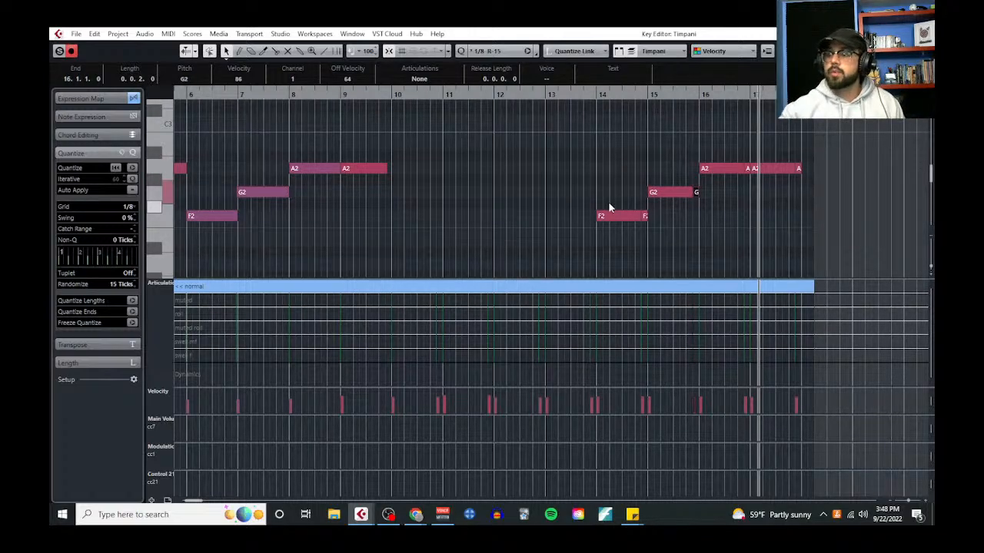
Play the arrangement from just before bar 14 to hear the F2, G2 and A2 timpani line
{"action": "left_click", "coordinate": [591, 96]}
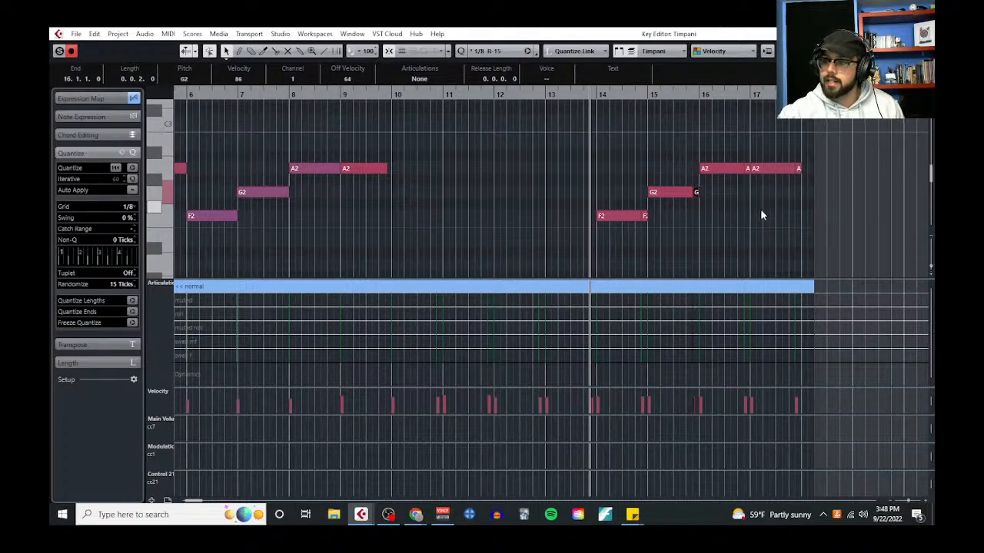
{"action": "scroll", "coordinate": [760, 208], "scroll_direction": "right", "scroll_amount": 1}
{"action": "scroll", "coordinate": [676, 229], "scroll_direction": "up", "scroll_amount": 2}
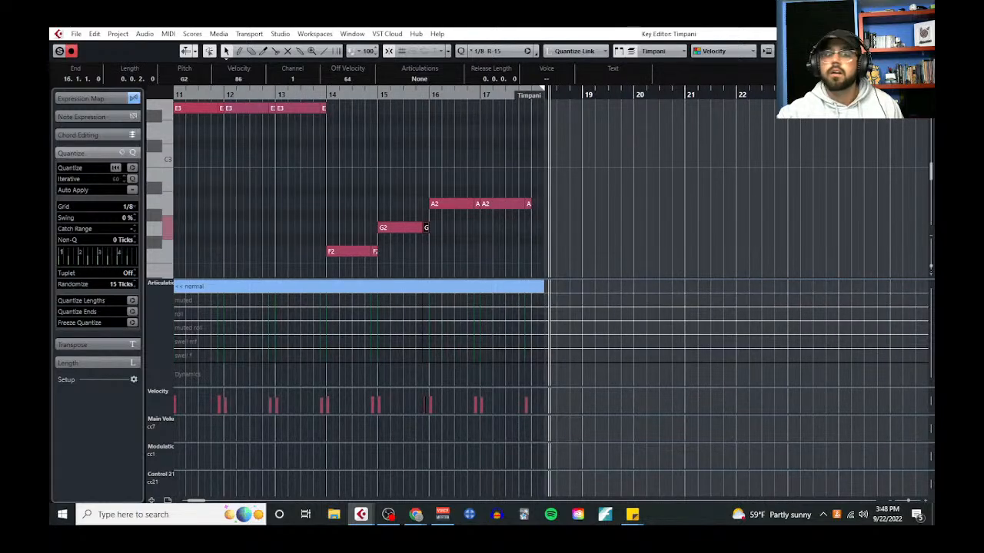
Bring up the notepad and highlight the Timpani entry "Perform Rhythmic Pedal Tones"
{"action": "left_click_drag", "start_coordinate": [51, 127], "coordinate": [843, 107]}
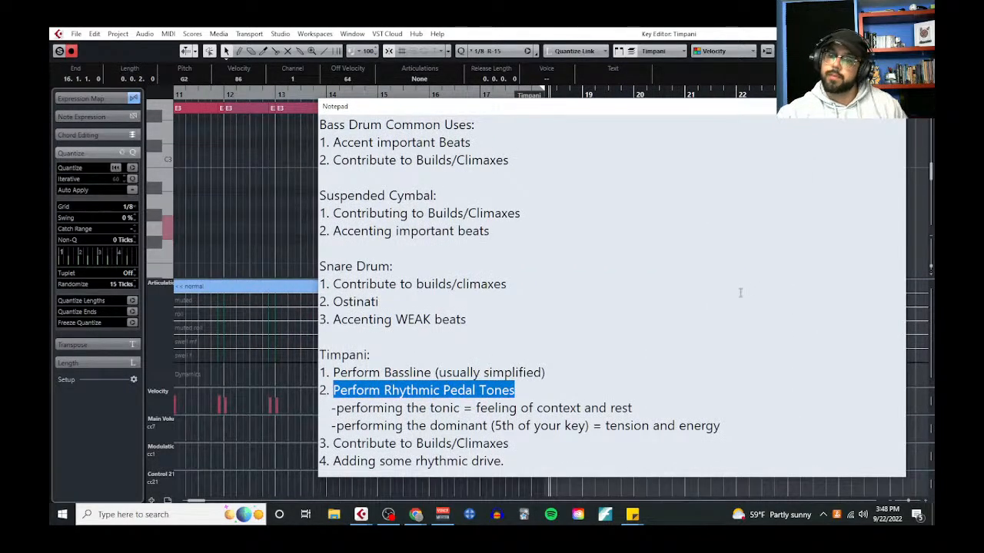
{"action": "left_click_drag", "start_coordinate": [433, 372], "coordinate": [535, 395]}
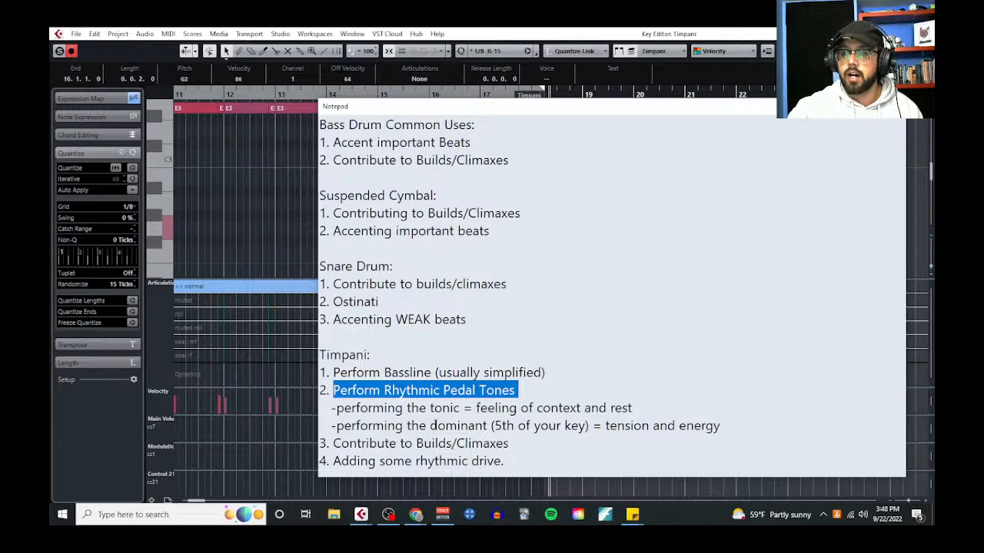
Highlight the Timpani notes on the dominant, "Contribute to Builds/Climaxes" and "Adding some rhythmic drive.", and dismiss the notepad
{"action": "left_click_drag", "start_coordinate": [431, 426], "coordinate": [488, 426]}
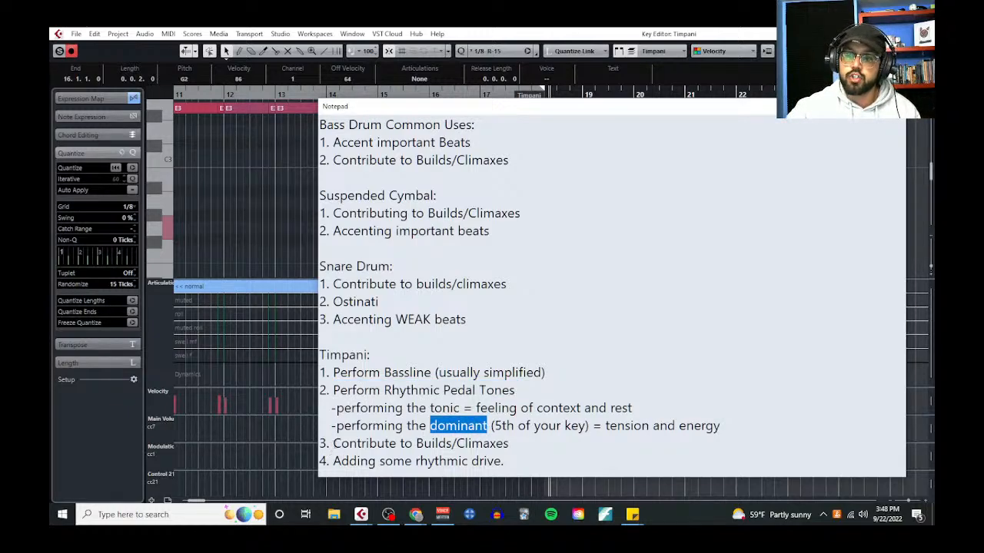
{"action": "left_click_drag", "start_coordinate": [333, 443], "coordinate": [510, 442]}
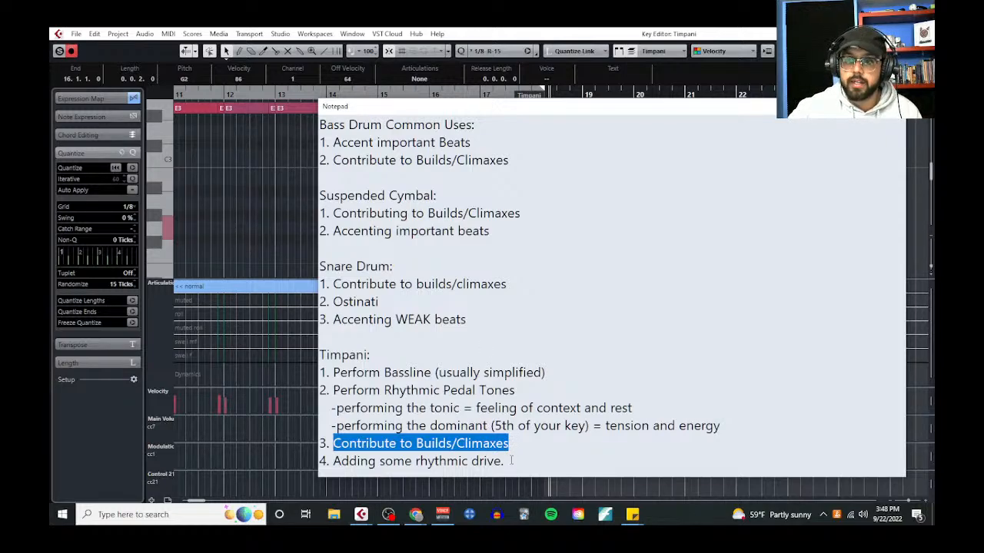
{"action": "left_click_drag", "start_coordinate": [512, 460], "coordinate": [332, 461]}
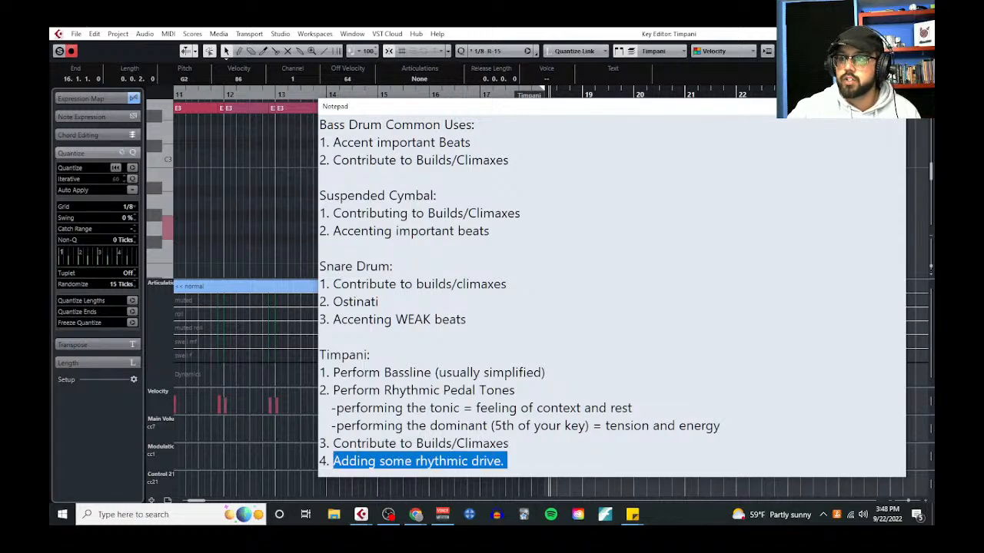
{"action": "left_click", "coordinate": [894, 106]}
Examine the short A2 timpani note at the end of bar 16 and close the Key Editor
{"action": "scroll", "coordinate": [461, 233], "scroll_direction": "up", "scroll_amount": 3}
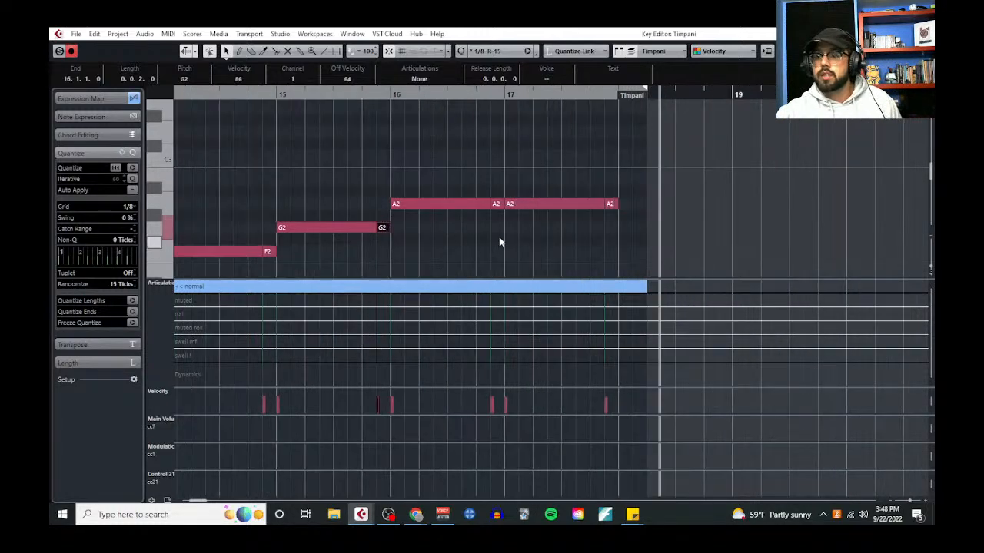
{"action": "left_click", "coordinate": [499, 242]}
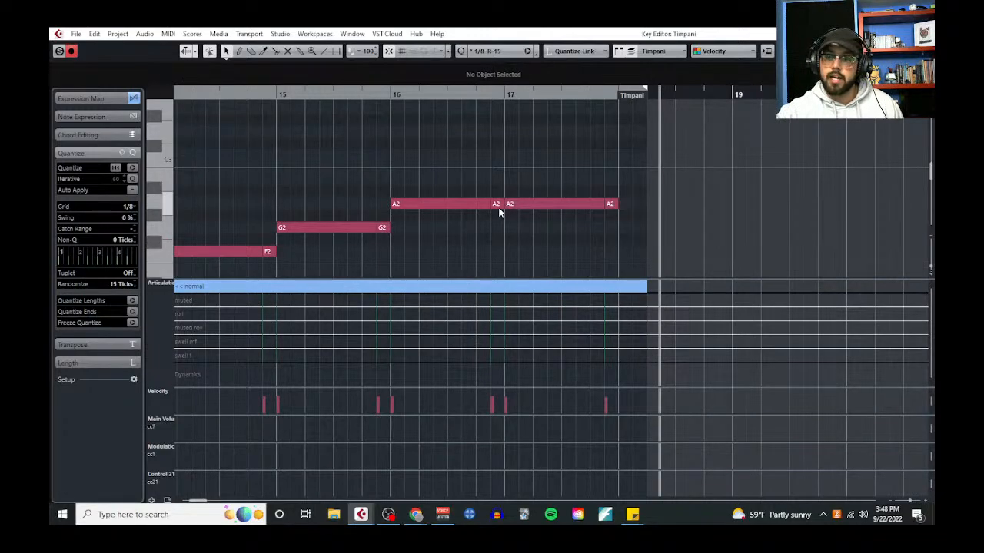
{"action": "left_click", "coordinate": [498, 206]}
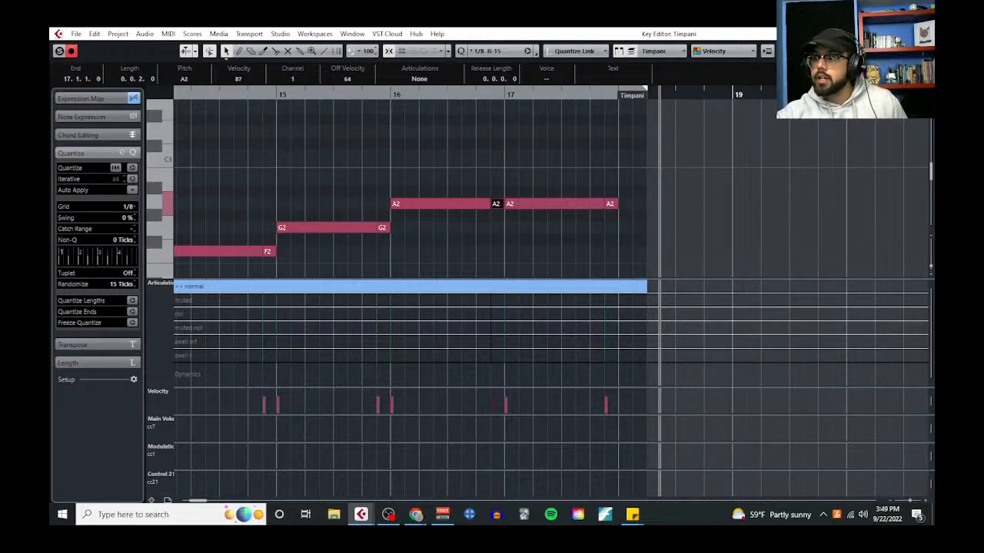
{"action": "left_click", "coordinate": [922, 34]}
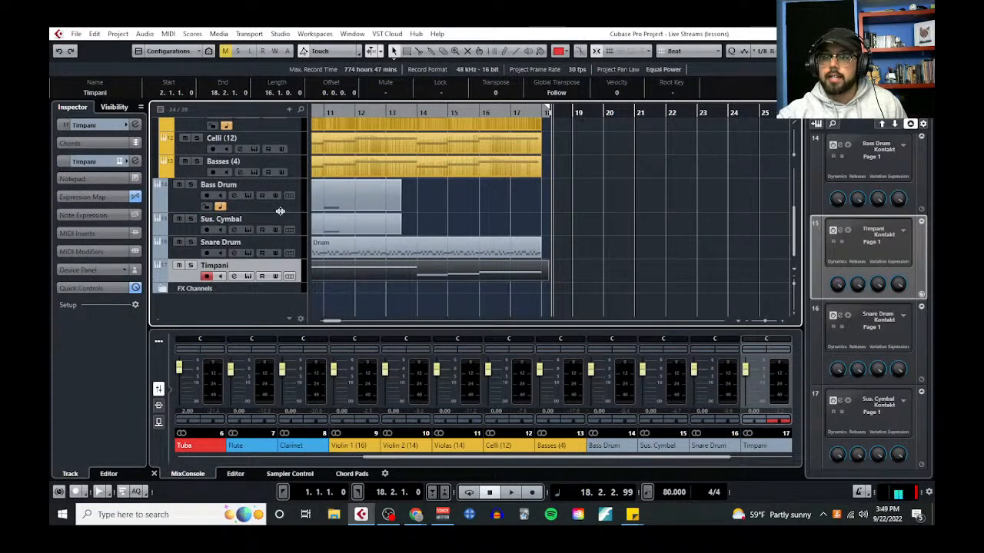
Shrink the Bass Drum, Sus. Cymbal, Snare Drum and Timpani tracks to the minimum row height
{"action": "left_click_drag", "start_coordinate": [281, 212], "coordinate": [285, 190]}
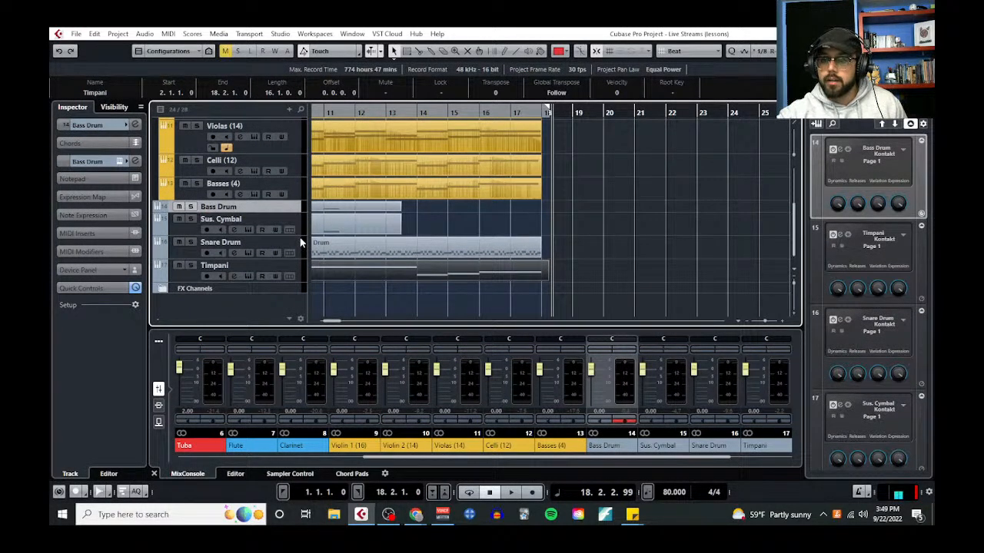
{"action": "left_click_drag", "start_coordinate": [299, 235], "coordinate": [299, 223]}
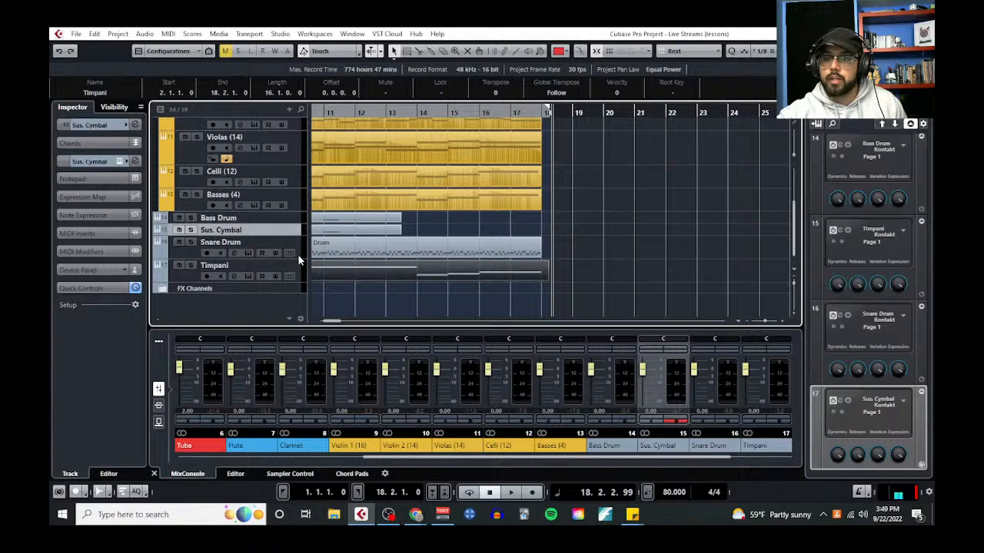
{"action": "left_click", "coordinate": [299, 256]}
{"action": "left_click_drag", "start_coordinate": [299, 258], "coordinate": [299, 247]}
{"action": "left_click", "coordinate": [301, 275]}
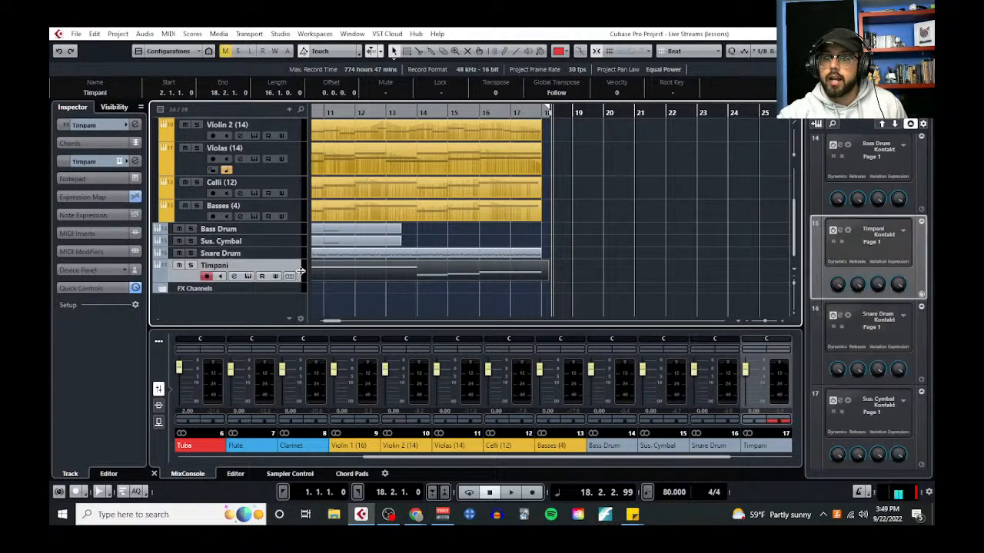
{"action": "left_click_drag", "start_coordinate": [301, 281], "coordinate": [300, 270]}
Add one Kontakt instrument track routed to Stereo Out below the Timpani track
{"action": "left_click", "coordinate": [290, 110]}
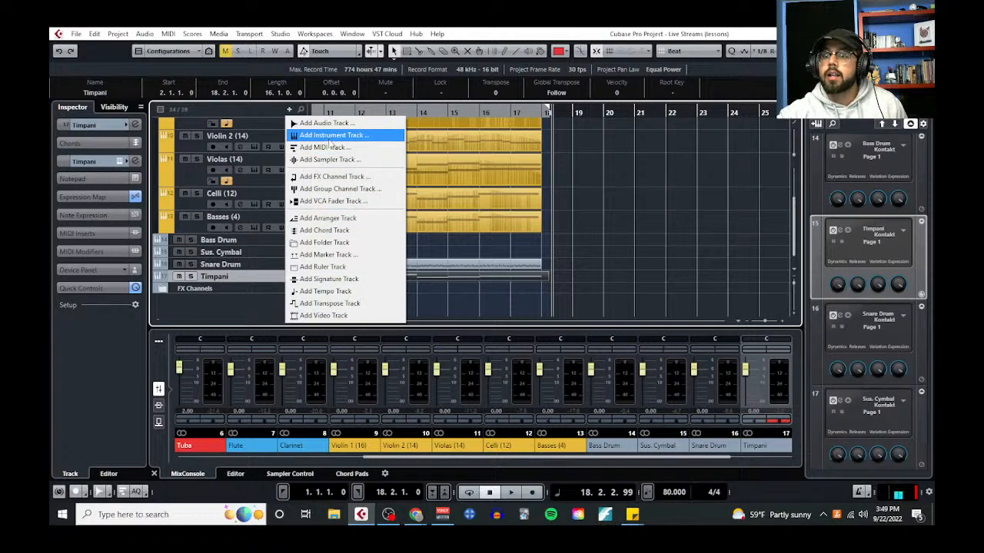
{"action": "left_click", "coordinate": [330, 137]}
{"action": "left_click", "coordinate": [358, 227]}
{"action": "left_click", "coordinate": [341, 342]}
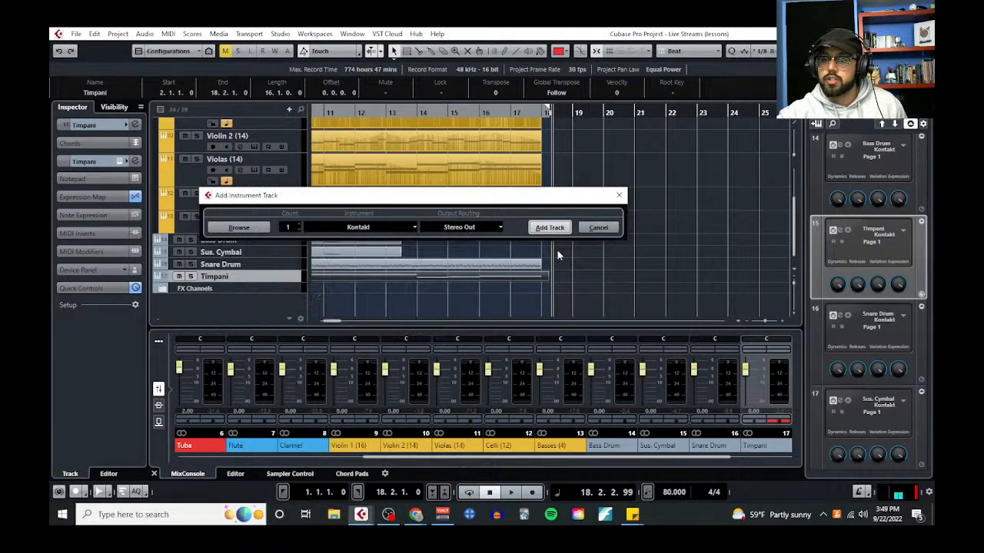
{"action": "left_click", "coordinate": [550, 226]}
Load "Tuned - Tubular Bells" from the Spitfire Percussion library, dismiss the Spitfire help and close the Kontakt window
{"action": "left_click", "coordinate": [404, 401]}
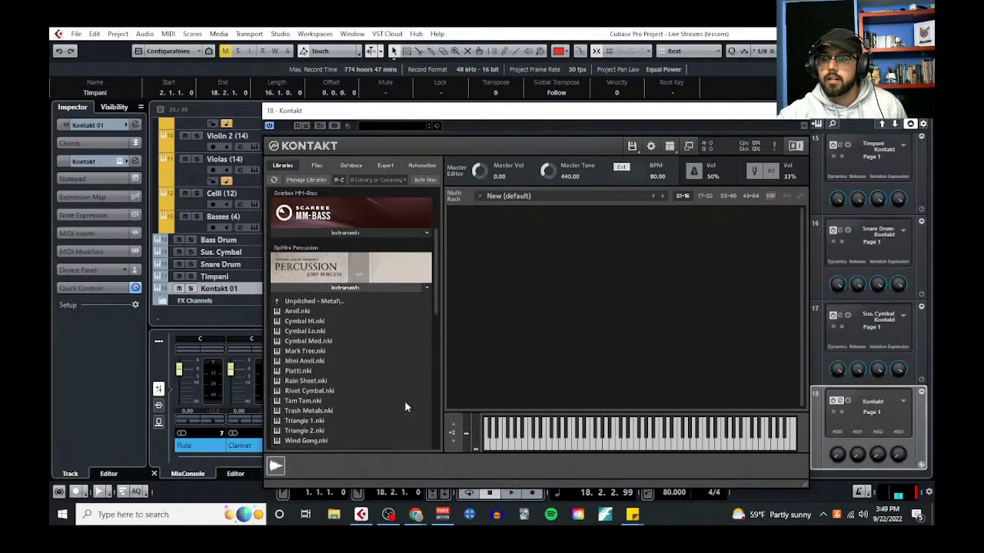
{"action": "left_click", "coordinate": [312, 302]}
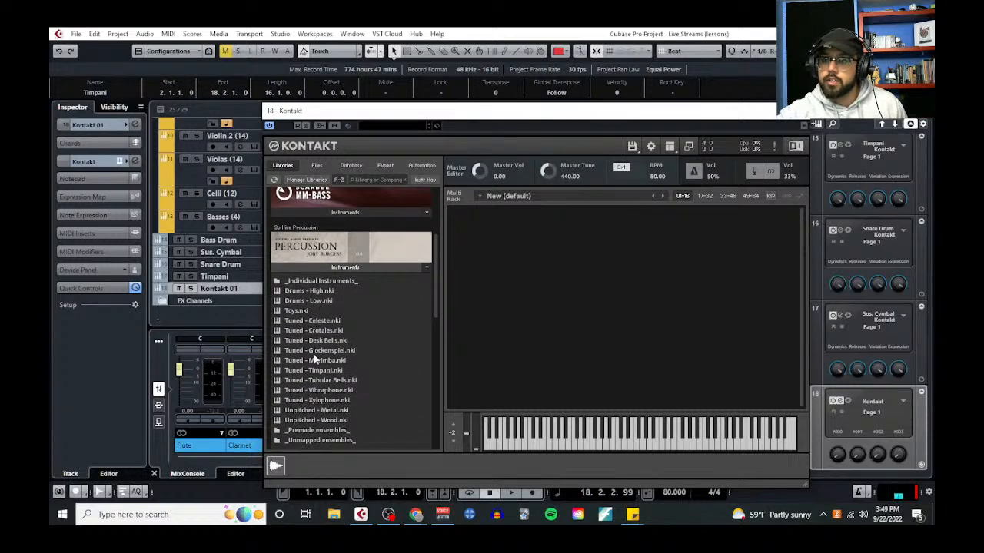
{"action": "double_click", "coordinate": [363, 381]}
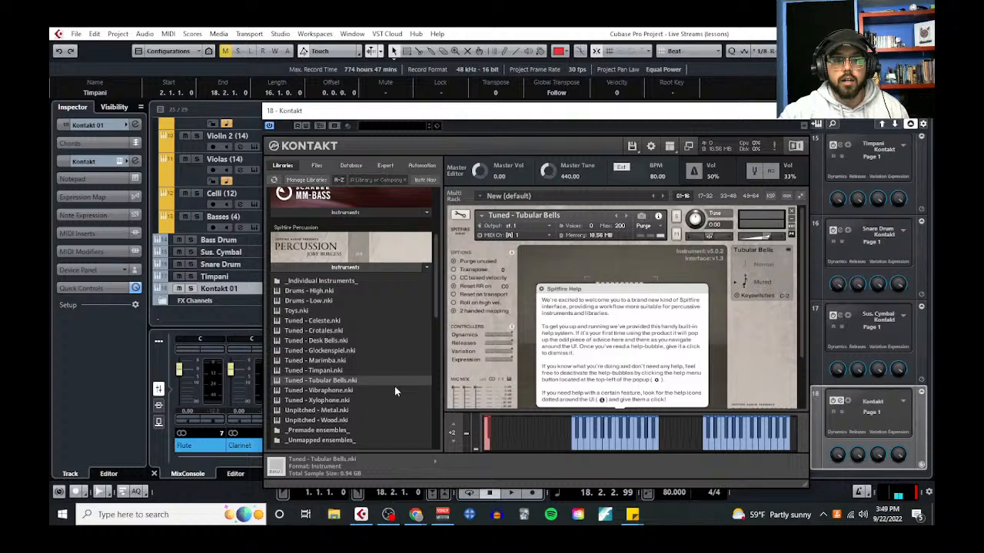
{"action": "left_click", "coordinate": [681, 291]}
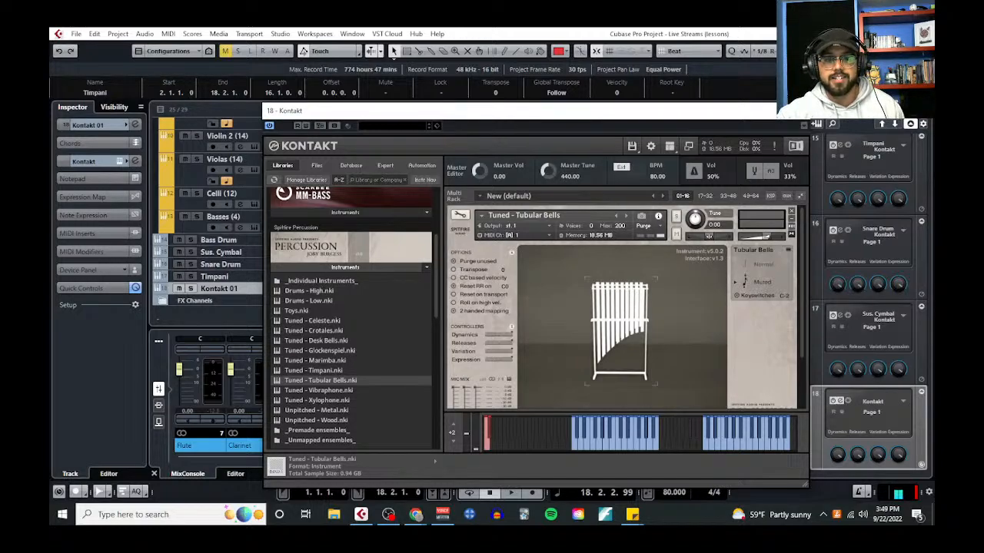
{"action": "left_click", "coordinate": [797, 111]}
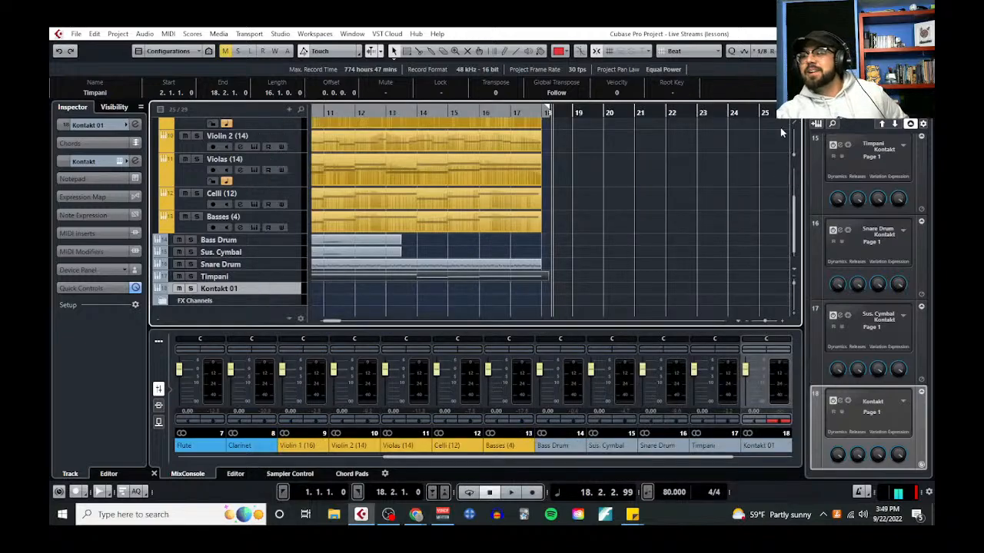
Rename the new Kontakt track as Tubular Bells
{"action": "scroll", "coordinate": [378, 287], "scroll_direction": "left", "scroll_amount": 10}
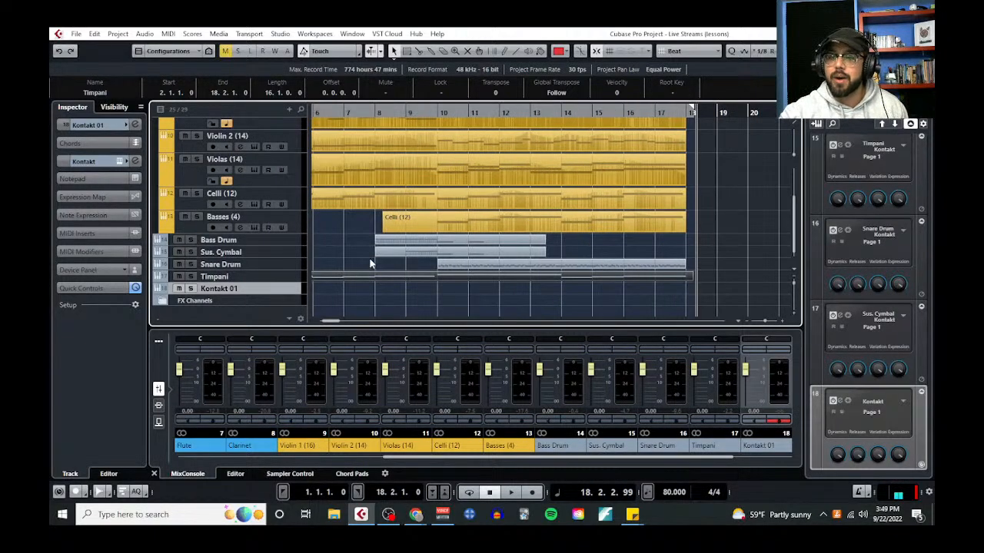
{"action": "double_click", "coordinate": [237, 293]}
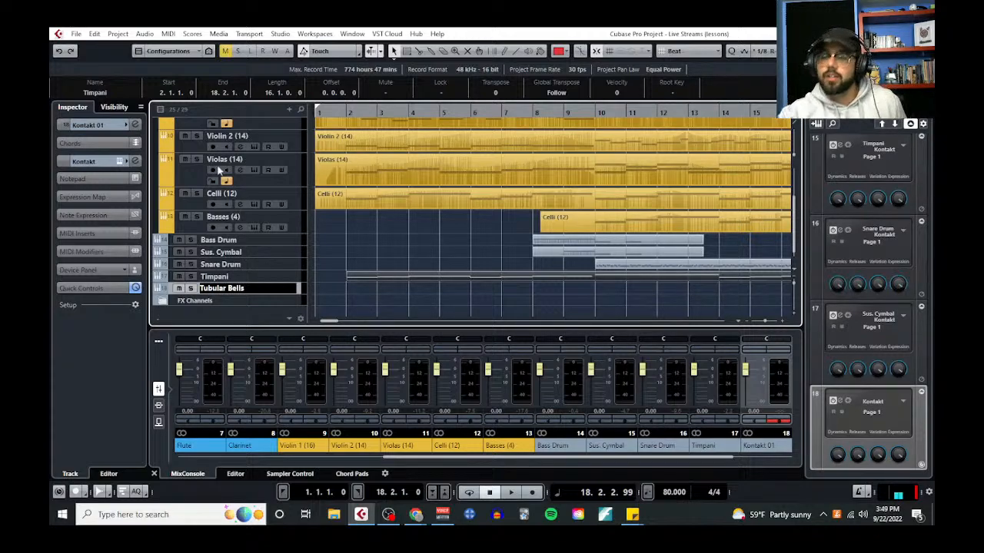
{"action": "left_click", "coordinate": [396, 306]}
Expand the Brass folder and open the F. Horns part in the Key Editor
{"action": "scroll", "coordinate": [477, 281], "scroll_direction": "up", "scroll_amount": 2}
{"action": "scroll", "coordinate": [480, 269], "scroll_direction": "down", "scroll_amount": 2}
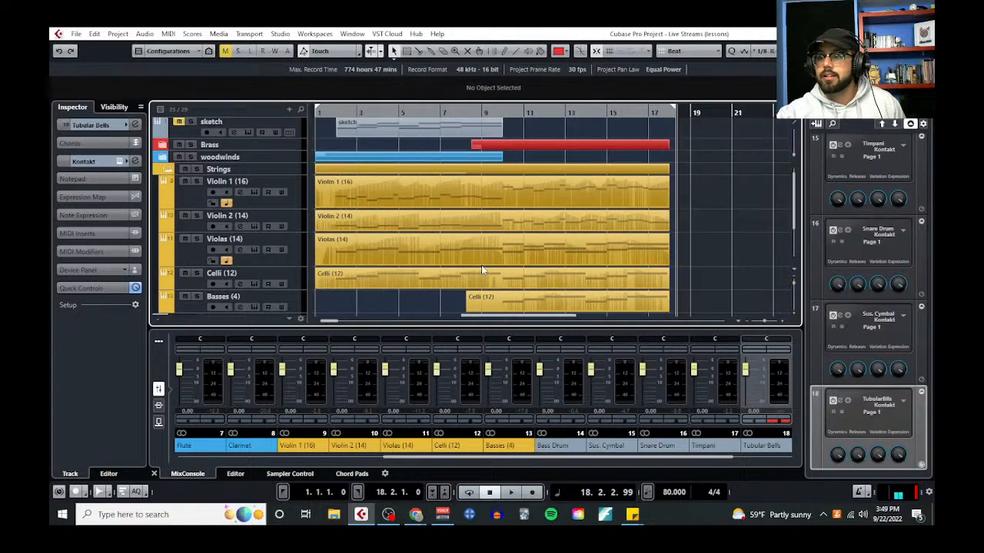
{"action": "left_click", "coordinate": [163, 145]}
{"action": "left_click", "coordinate": [594, 184]}
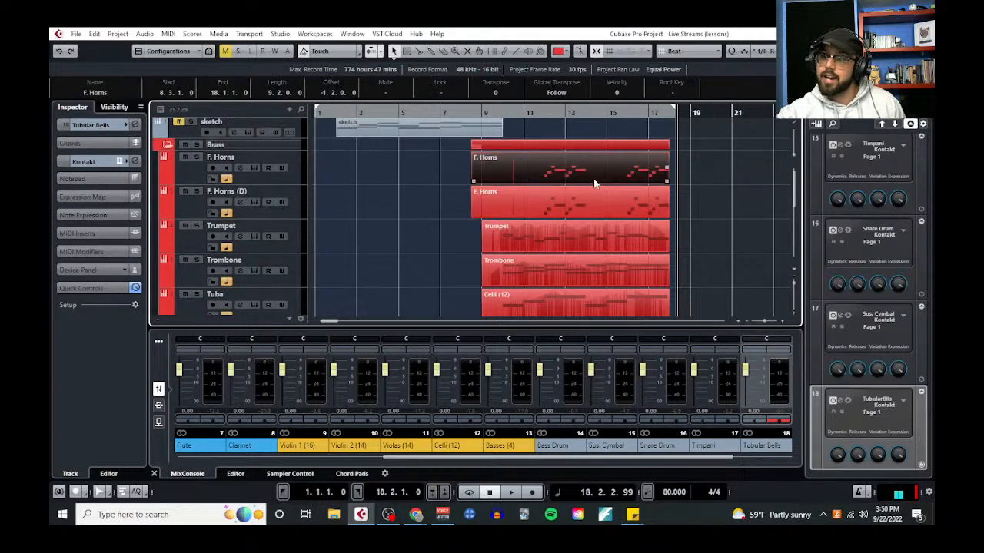
{"action": "left_click", "coordinate": [171, 35]}
{"action": "left_click", "coordinate": [195, 48]}
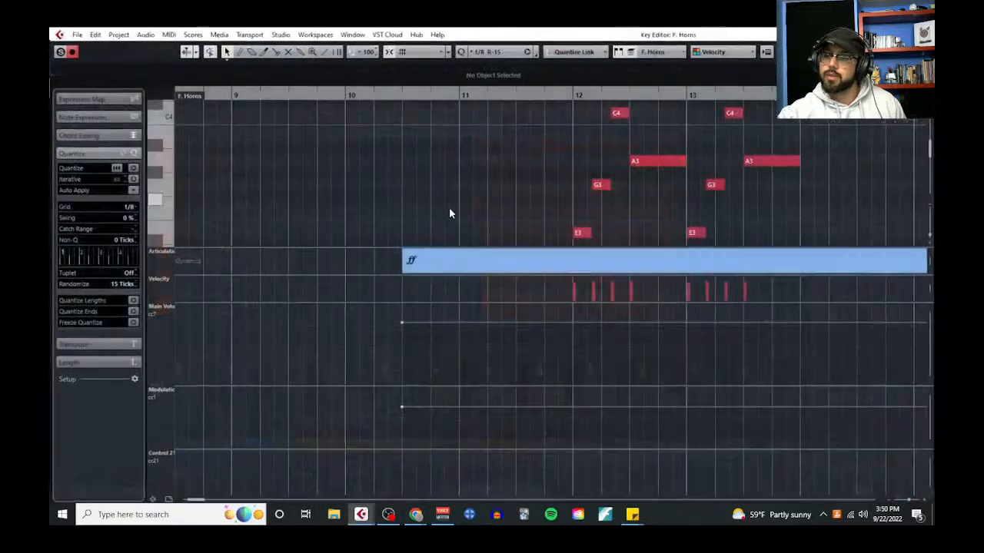
Shrink the controller lanes below the horn melody to enlarge the note display
{"action": "scroll", "coordinate": [448, 201], "scroll_direction": "right", "scroll_amount": 2}
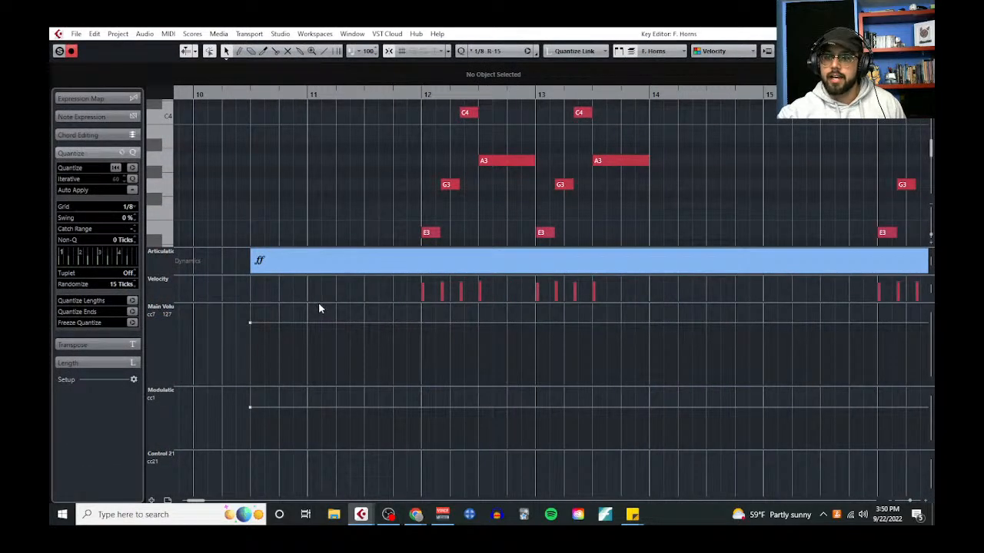
{"action": "left_click_drag", "start_coordinate": [323, 302], "coordinate": [337, 432]}
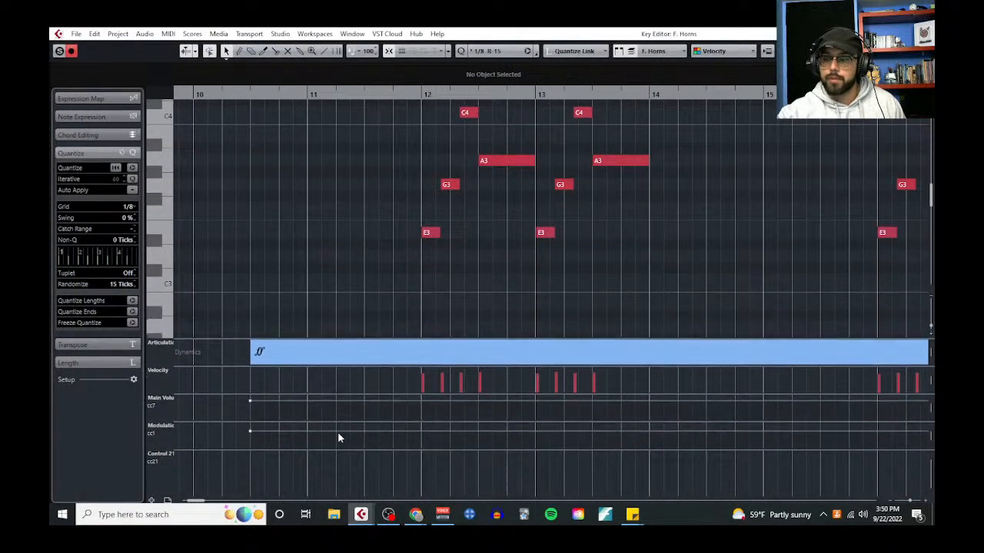
{"action": "scroll", "coordinate": [358, 304], "scroll_direction": "up", "scroll_amount": 1}
Select the horn melody's E3 and A3 notes in bars 12, 13, 16 and 17
{"action": "left_click_drag", "start_coordinate": [380, 271], "coordinate": [441, 300]}
{"action": "left_click", "coordinate": [499, 208], "text": "shift"}
{"action": "left_click_drag", "start_coordinate": [553, 294], "coordinate": [553, 294]}
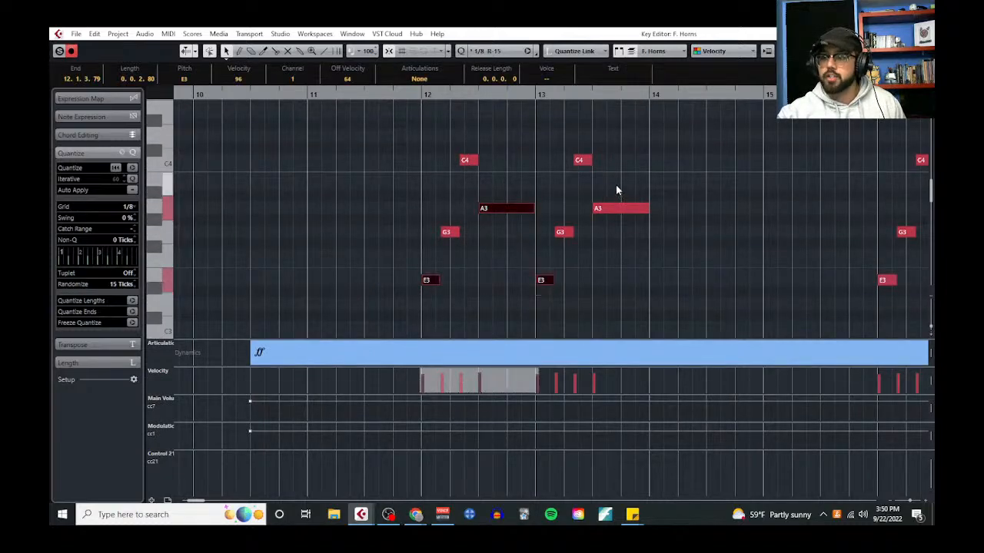
{"action": "left_click", "coordinate": [615, 207], "text": "shift"}
{"action": "scroll", "coordinate": [605, 264], "scroll_direction": "right", "scroll_amount": 3}
{"action": "left_click", "coordinate": [657, 280], "text": "shift"}
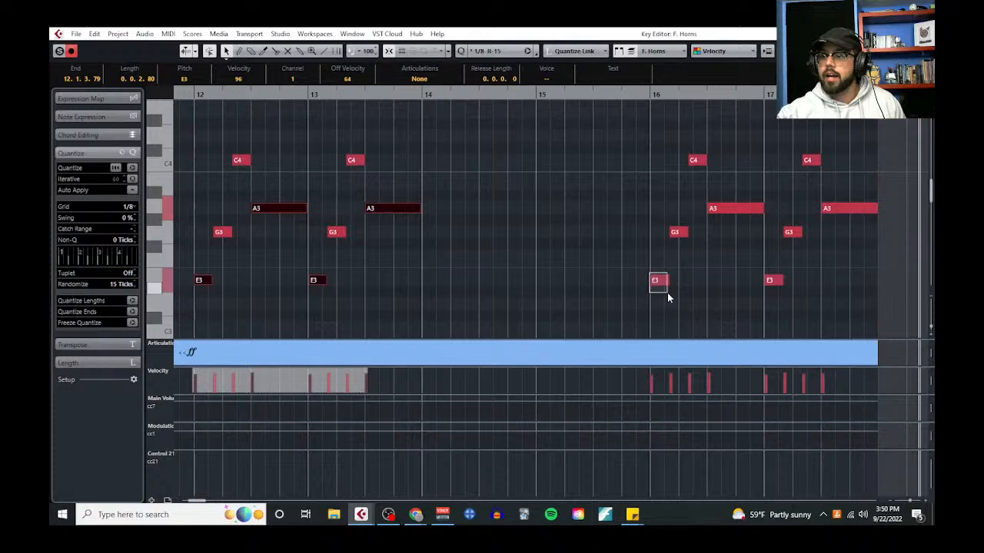
{"action": "left_click", "coordinate": [729, 207], "text": "shift"}
{"action": "left_click_drag", "start_coordinate": [757, 263], "coordinate": [774, 290]}
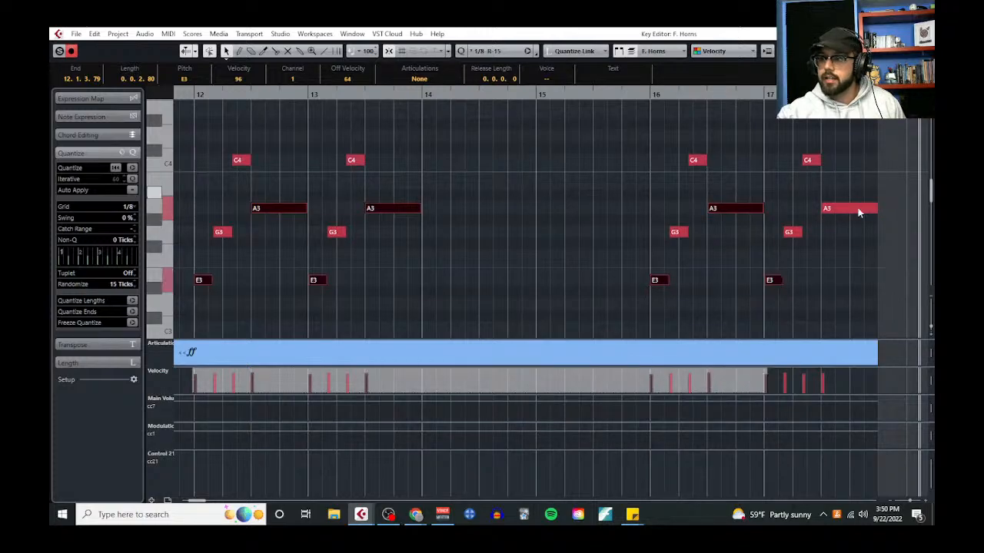
{"action": "left_click", "coordinate": [845, 207], "text": "shift"}
{"action": "scroll", "coordinate": [533, 263], "scroll_direction": "left", "scroll_amount": 2}
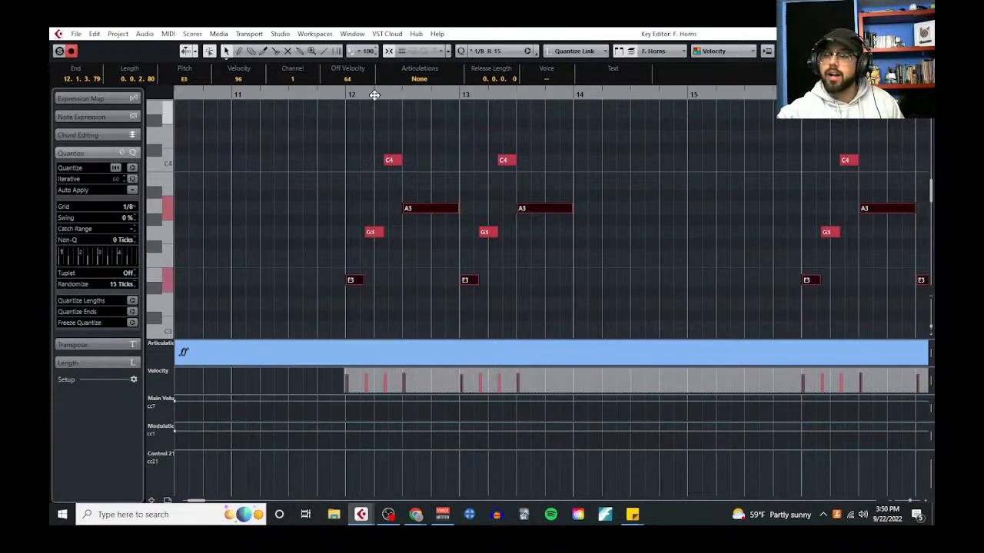
Place the playhead at bar 12, close the Key Editor and paste the horn notes onto the Tubular Bells track
{"action": "left_click", "coordinate": [347, 94]}
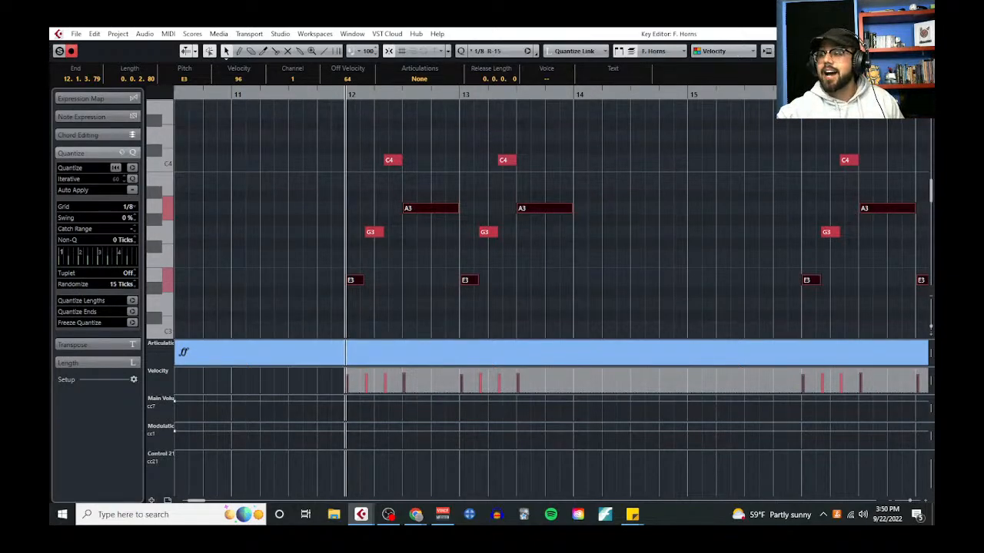
{"action": "left_click", "coordinate": [923, 34]}
{"action": "scroll", "coordinate": [565, 260], "scroll_direction": "down", "scroll_amount": 7}
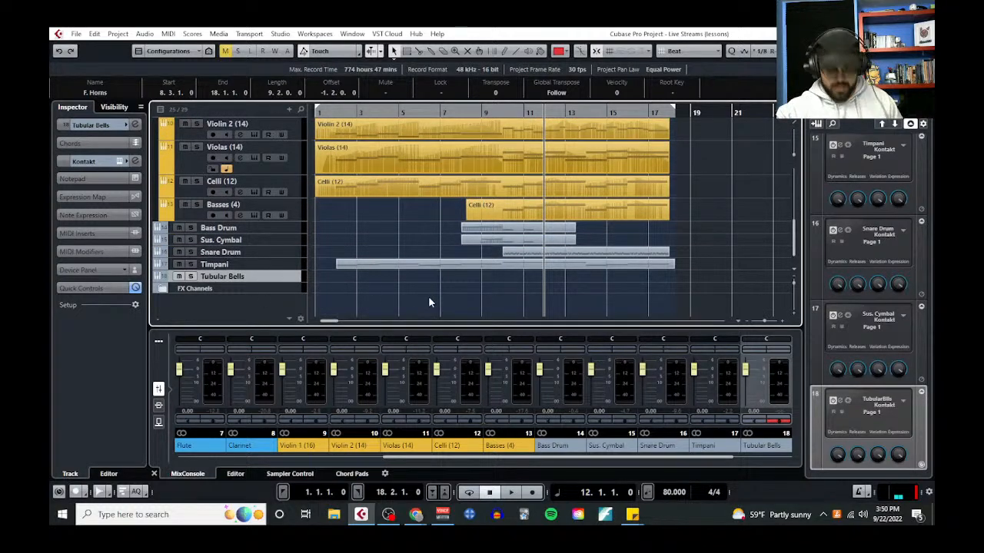
{"action": "key", "text": "ctrl+v"}
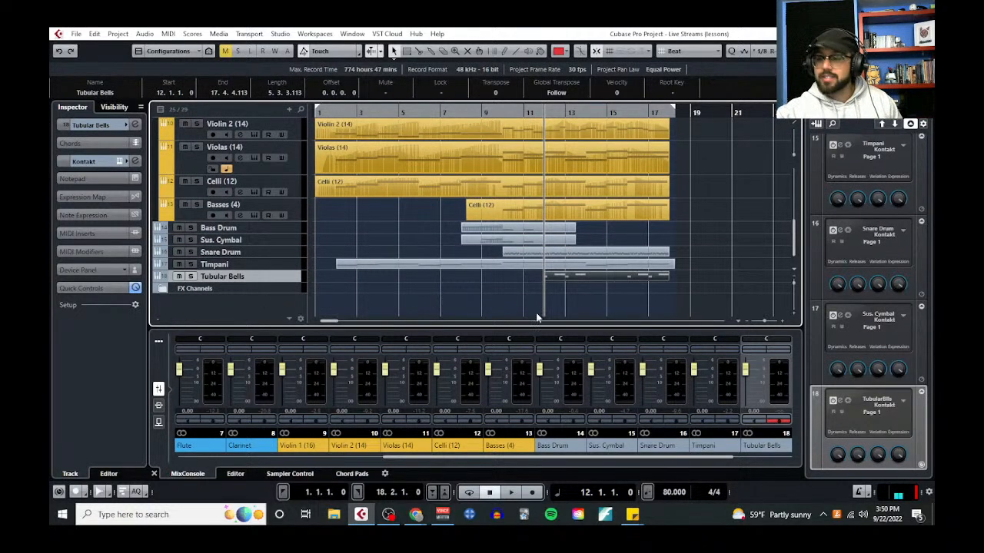
Solo the Tubular Bells track, make it taller and extend its part's start back by three beats
{"action": "left_click", "coordinate": [191, 277]}
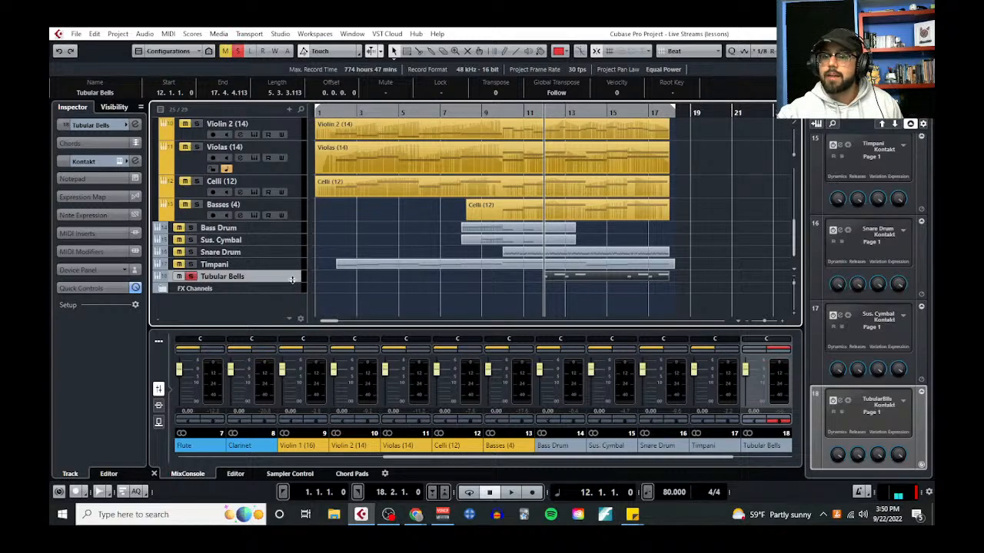
{"action": "left_click_drag", "start_coordinate": [292, 282], "coordinate": [321, 305]}
{"action": "left_click_drag", "start_coordinate": [543, 305], "coordinate": [530, 294]}
Open the Tubular Bells part in the Key Editor and audition its E3 and A3 notes in bars 12 and 13
{"action": "left_click", "coordinate": [168, 34]}
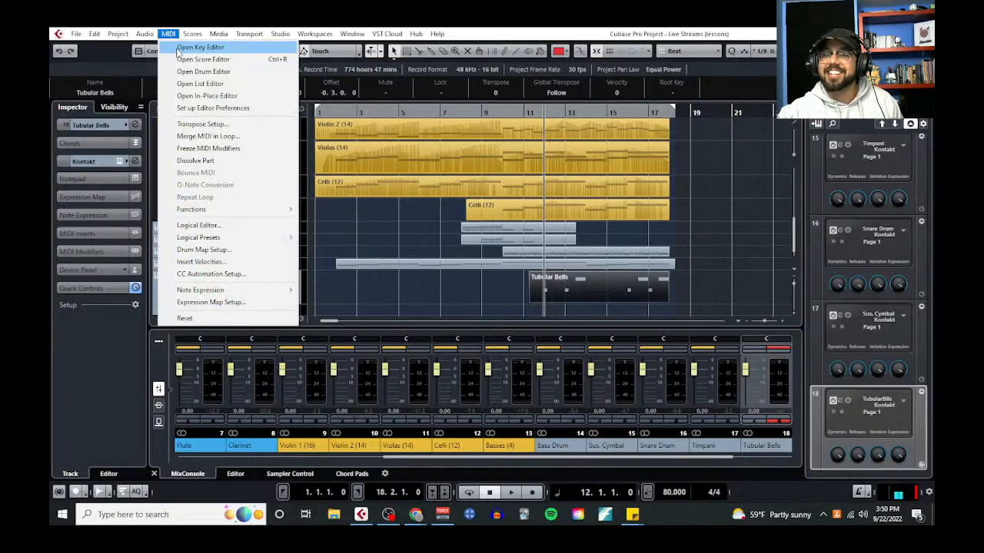
{"action": "left_click", "coordinate": [188, 44]}
{"action": "left_click", "coordinate": [270, 256]}
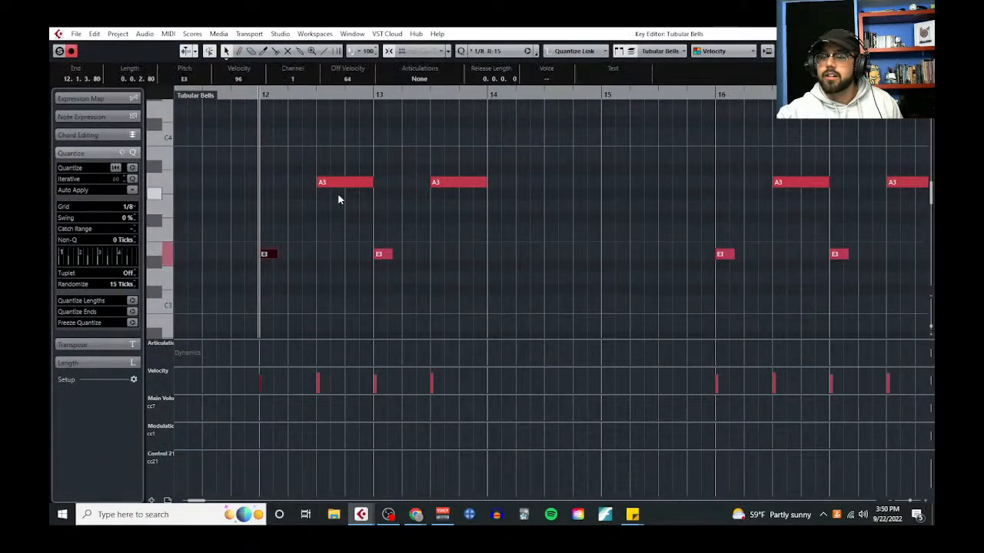
{"action": "left_click", "coordinate": [338, 183]}
{"action": "left_click", "coordinate": [381, 255]}
{"action": "left_click", "coordinate": [474, 185]}
{"action": "scroll", "coordinate": [474, 222], "scroll_direction": "down", "scroll_amount": 4}
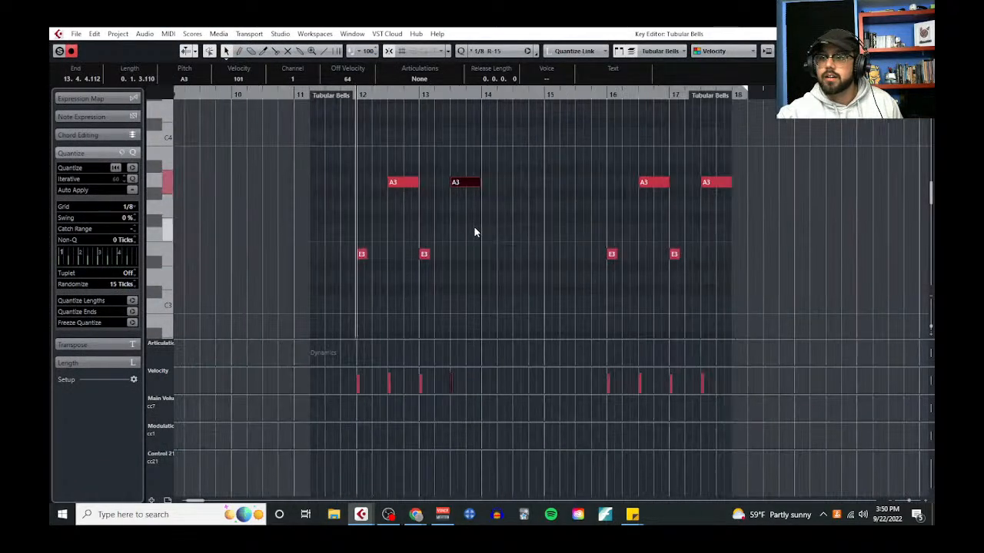
Transpose all tubular bells notes down an octave, return the bar 13 and 17 notes to E3 and A3, and close the Key Editor
{"action": "left_click_drag", "start_coordinate": [346, 139], "coordinate": [668, 265]}
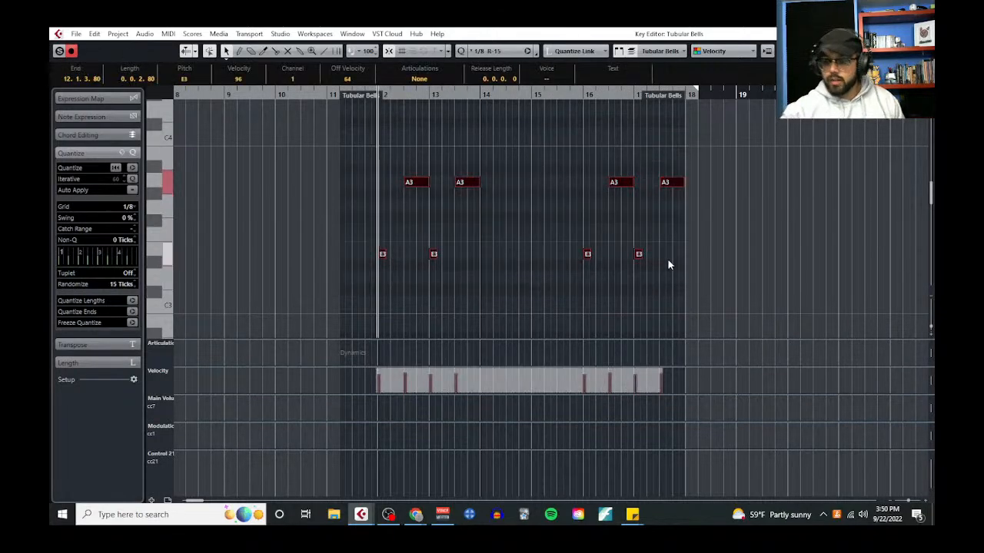
{"action": "key", "text": "shift+Down"}
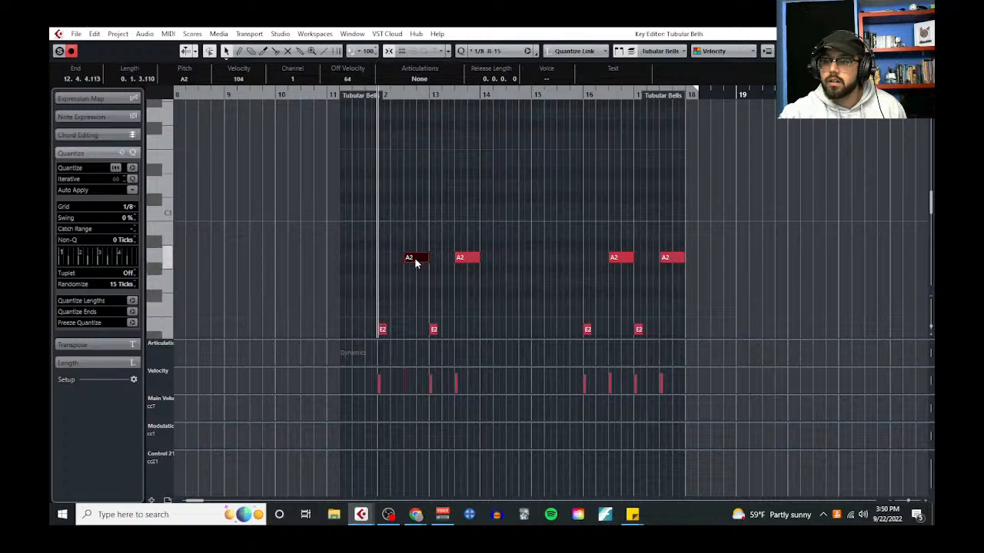
{"action": "left_click_drag", "start_coordinate": [437, 233], "coordinate": [497, 336]}
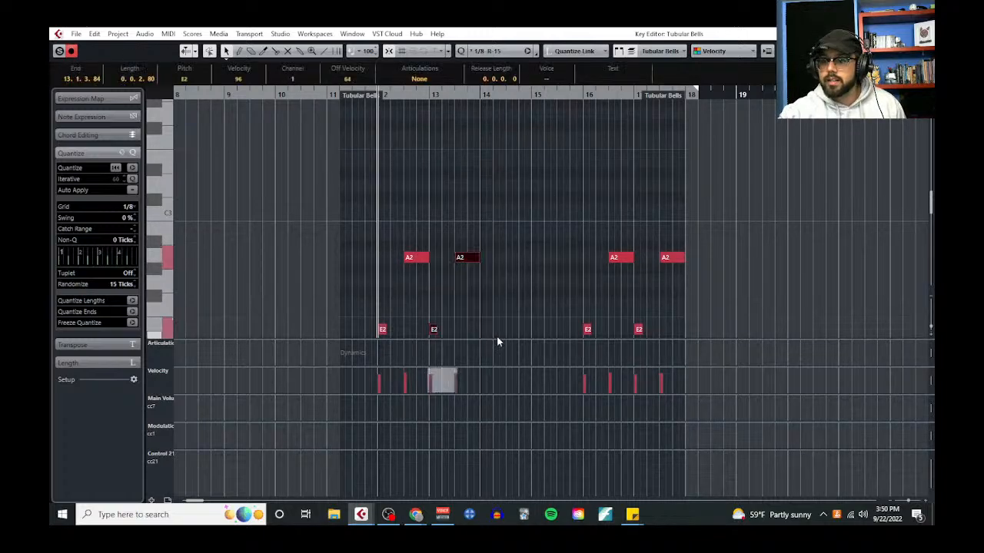
{"action": "key", "text": "shift+Up"}
{"action": "scroll", "coordinate": [615, 161], "scroll_direction": "down", "scroll_amount": 2}
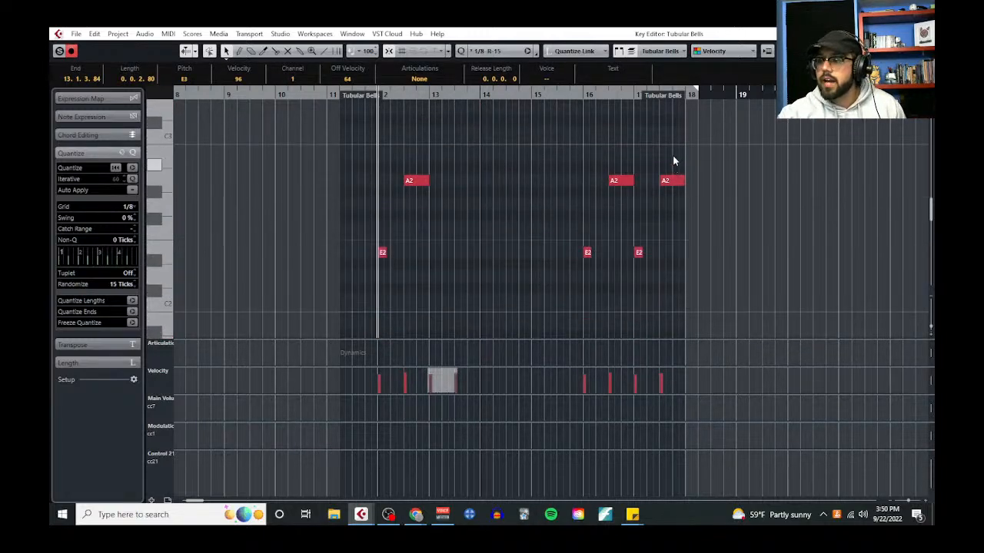
{"action": "left_click_drag", "start_coordinate": [637, 157], "coordinate": [696, 270]}
{"action": "key", "text": "shift+Up"}
{"action": "scroll", "coordinate": [692, 254], "scroll_direction": "up", "scroll_amount": 2}
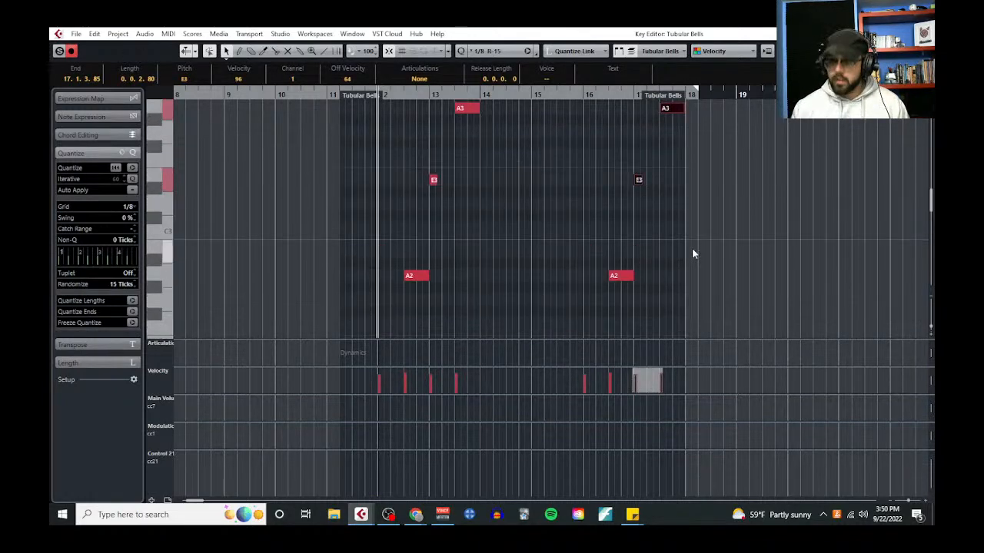
{"action": "left_click", "coordinate": [924, 33]}
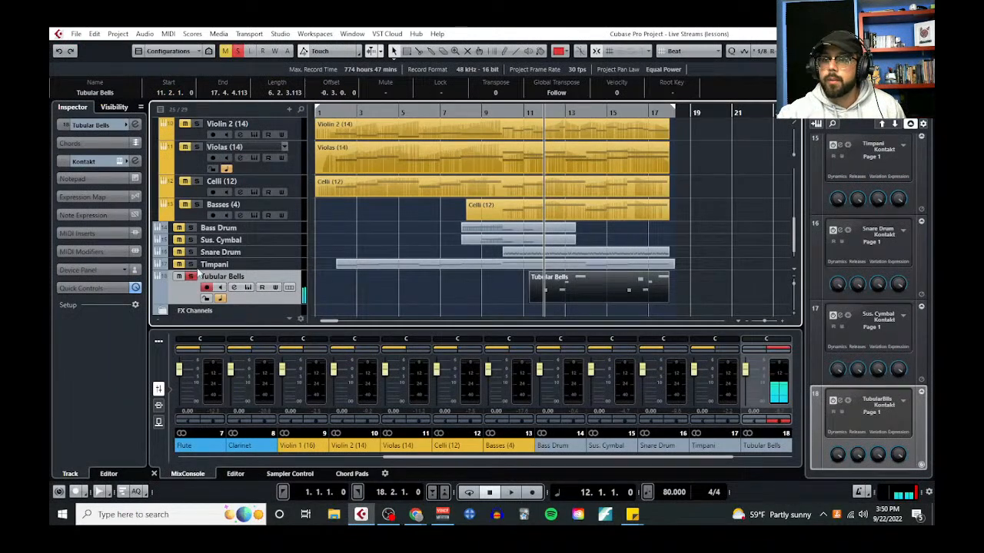
Switch the Tubular Bells patch in Kontakt to the Normal variation and play the part from bar 12
{"action": "left_click", "coordinate": [248, 286]}
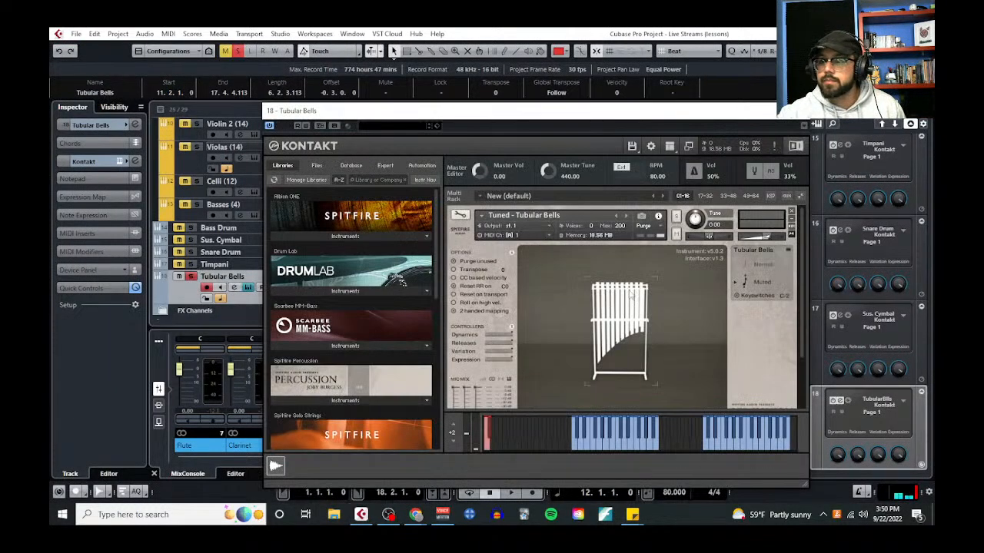
{"action": "left_click", "coordinate": [763, 266]}
{"action": "left_click", "coordinate": [797, 110]}
{"action": "scroll", "coordinate": [622, 184], "scroll_direction": "down", "scroll_amount": 1}
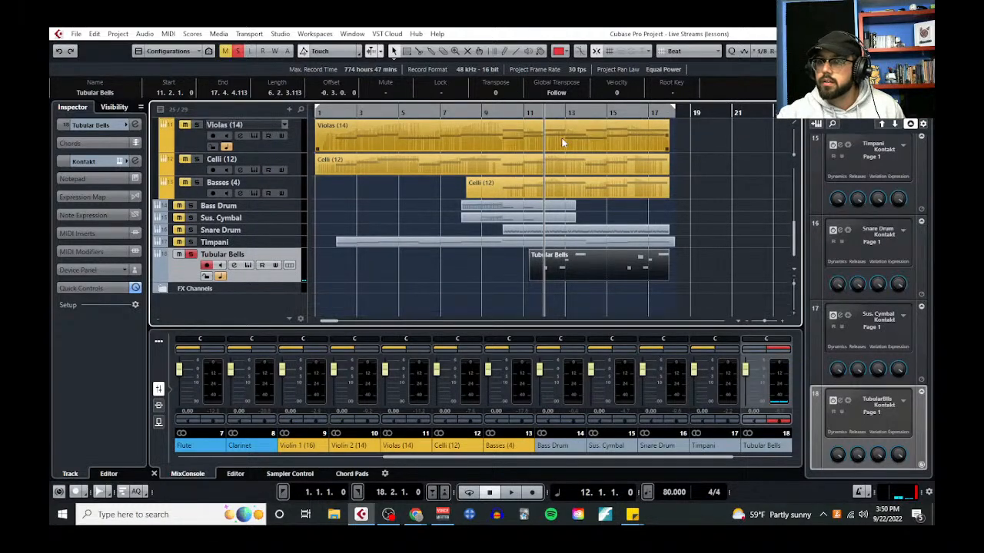
{"action": "key", "text": "space"}
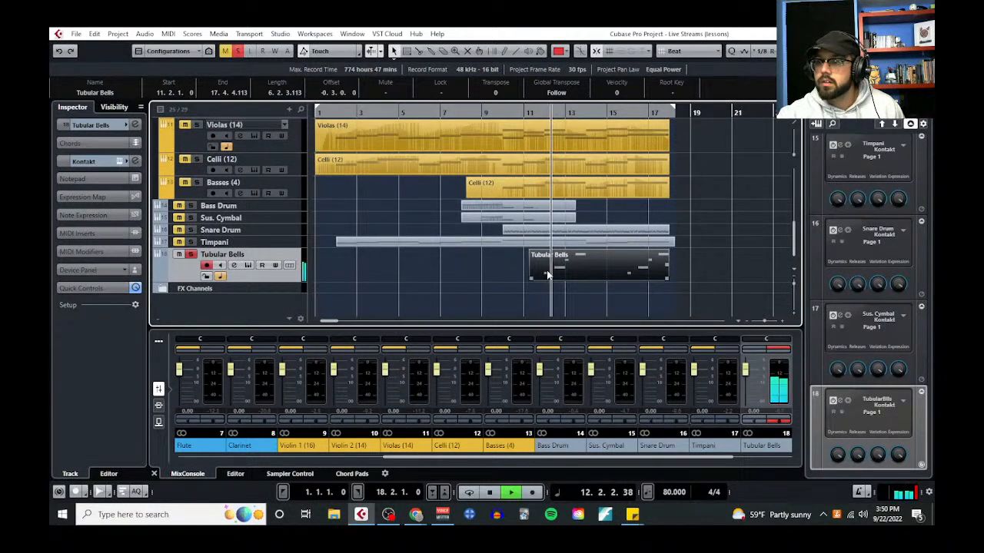
{"action": "left_click", "coordinate": [248, 265]}
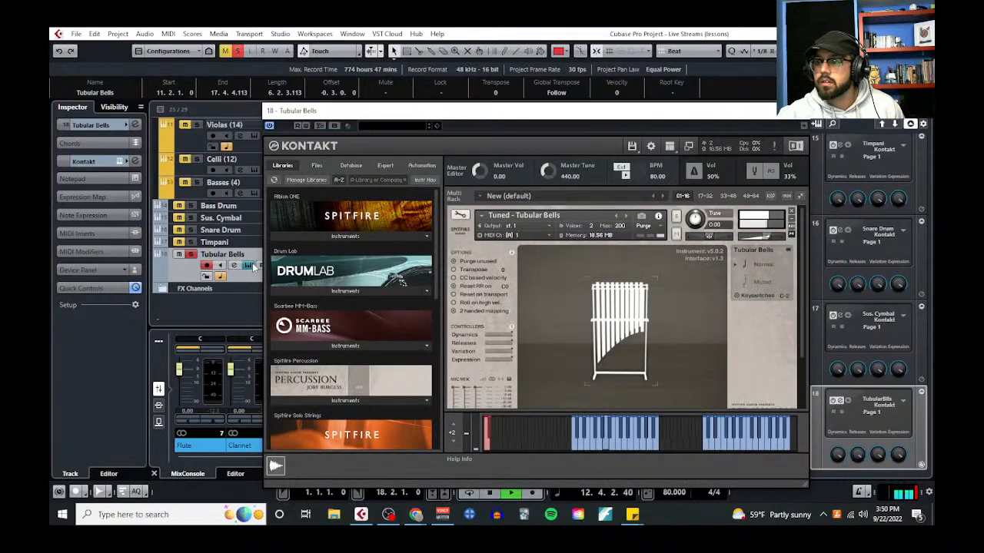
{"action": "left_click", "coordinate": [798, 111]}
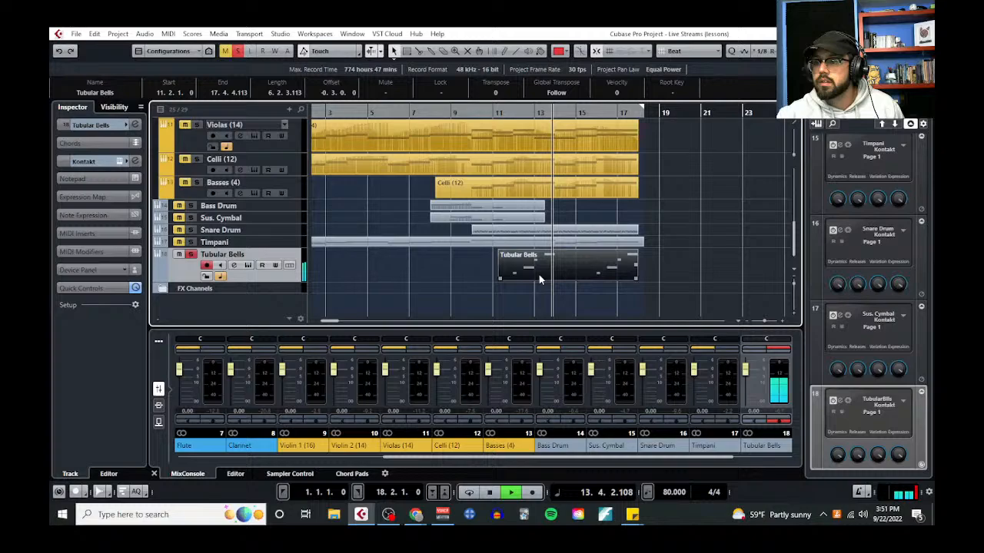
Stop playback and set the Tubular Bells patch in Kontakt to the Muted variation
{"action": "key", "text": "space"}
{"action": "left_click", "coordinate": [248, 266]}
{"action": "left_click", "coordinate": [761, 280]}
{"action": "left_click", "coordinate": [799, 111]}
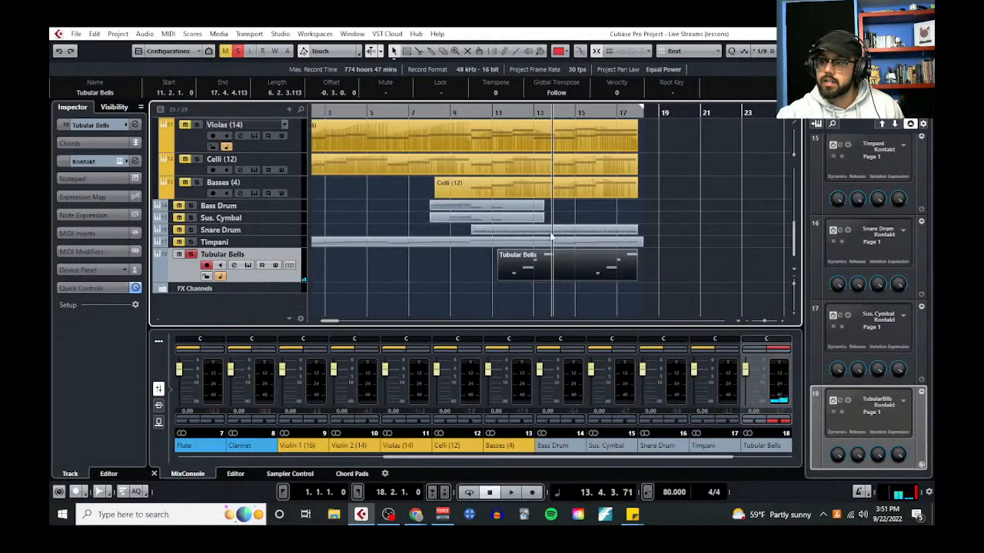
Open the Tubular Bells part in the Key Editor, enlarge the velocity lane and lower all note velocities, bringing the first note to 59
{"action": "left_click", "coordinate": [169, 34]}
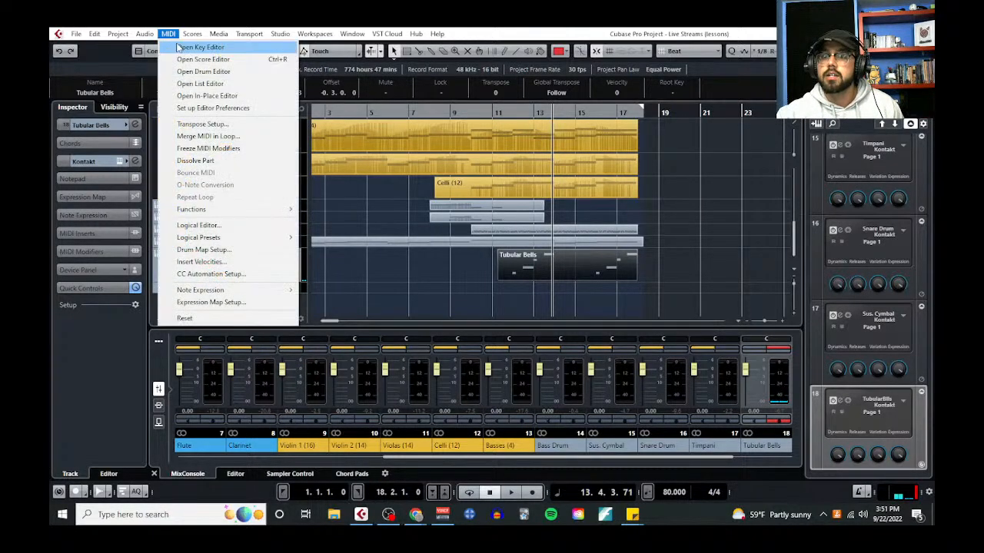
{"action": "left_click", "coordinate": [179, 48]}
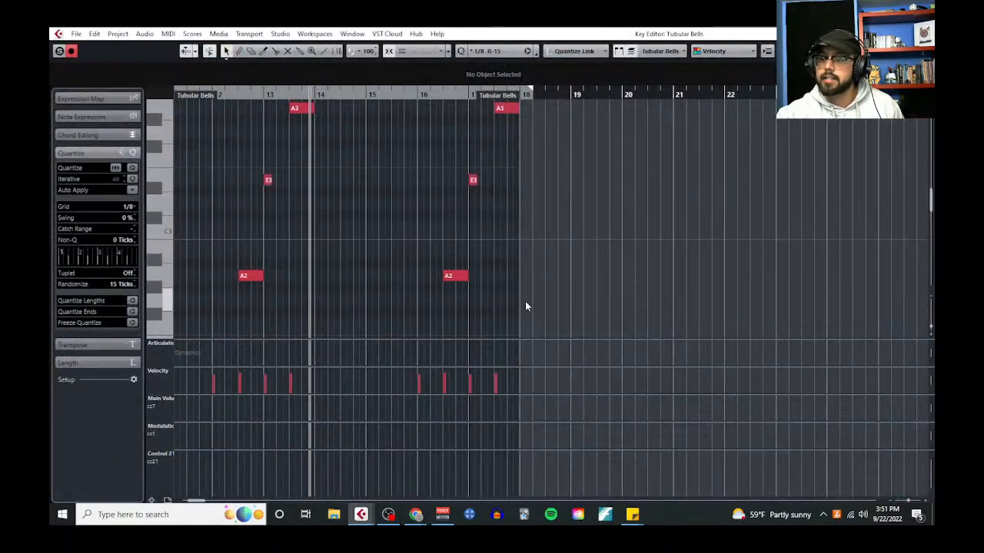
{"action": "left_click_drag", "start_coordinate": [525, 301], "coordinate": [223, 105]}
{"action": "scroll", "coordinate": [202, 238], "scroll_direction": "down", "scroll_amount": 2}
{"action": "left_click_drag", "start_coordinate": [181, 287], "coordinate": [498, 326]}
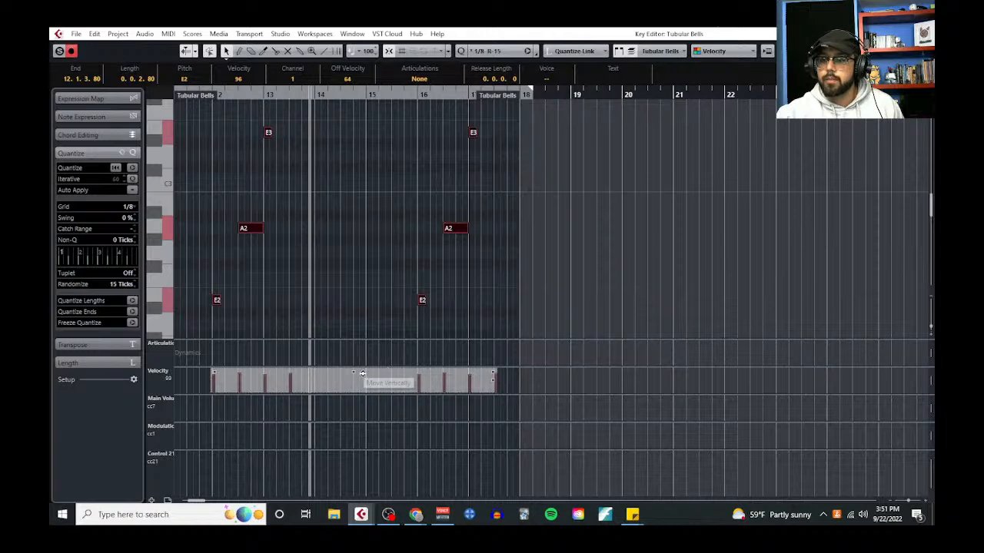
{"action": "left_click_drag", "start_coordinate": [366, 366], "coordinate": [356, 277]}
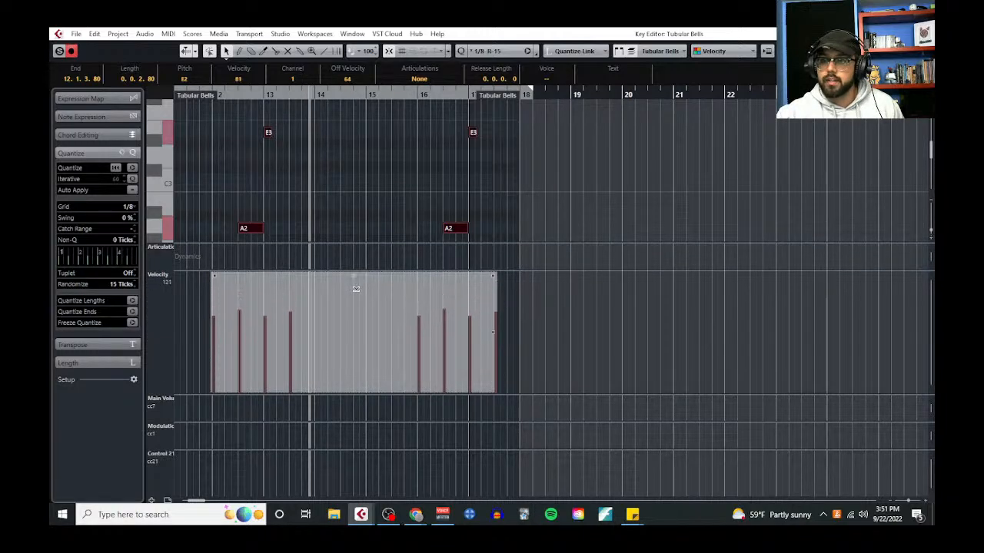
{"action": "scroll", "coordinate": [290, 200], "scroll_direction": "left", "scroll_amount": 2}
{"action": "scroll", "coordinate": [308, 125], "scroll_direction": "down", "scroll_amount": 2}
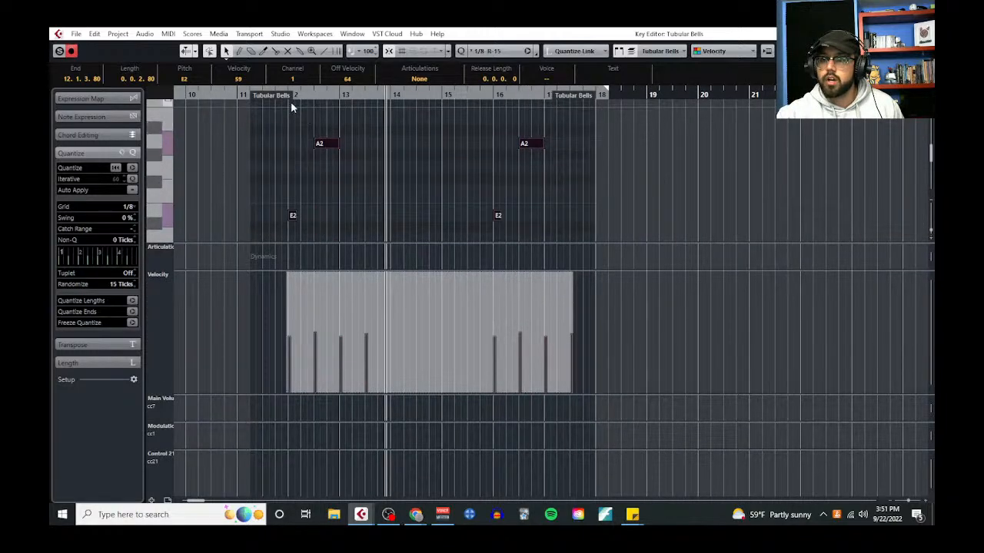
Play the softened tubular bells notes from bar 12 and close the Key Editor
{"action": "scroll", "coordinate": [289, 103], "scroll_direction": "up", "scroll_amount": 2}
{"action": "scroll", "coordinate": [520, 177], "scroll_direction": "left", "scroll_amount": 6}
{"action": "scroll", "coordinate": [519, 177], "scroll_direction": "up", "scroll_amount": 2}
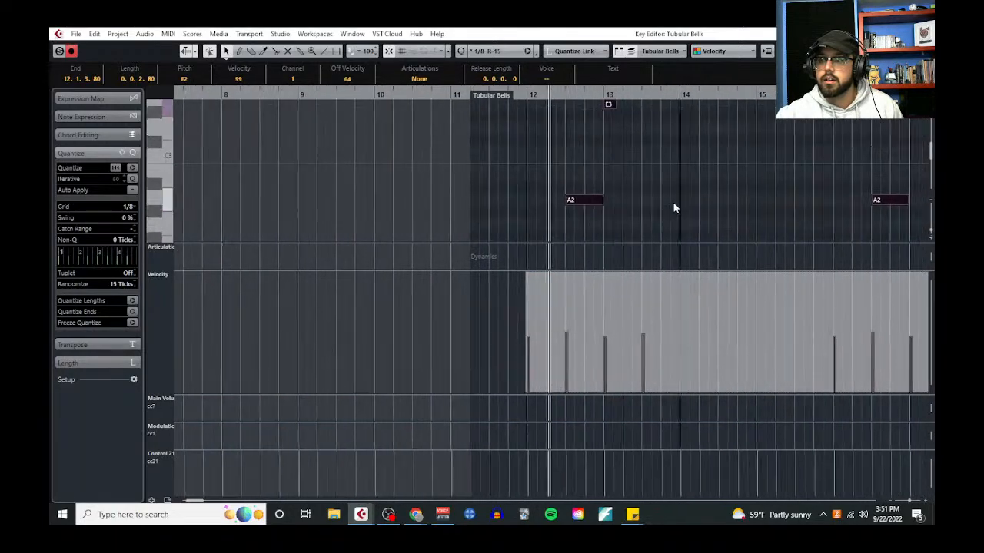
{"action": "left_click", "coordinate": [921, 34]}
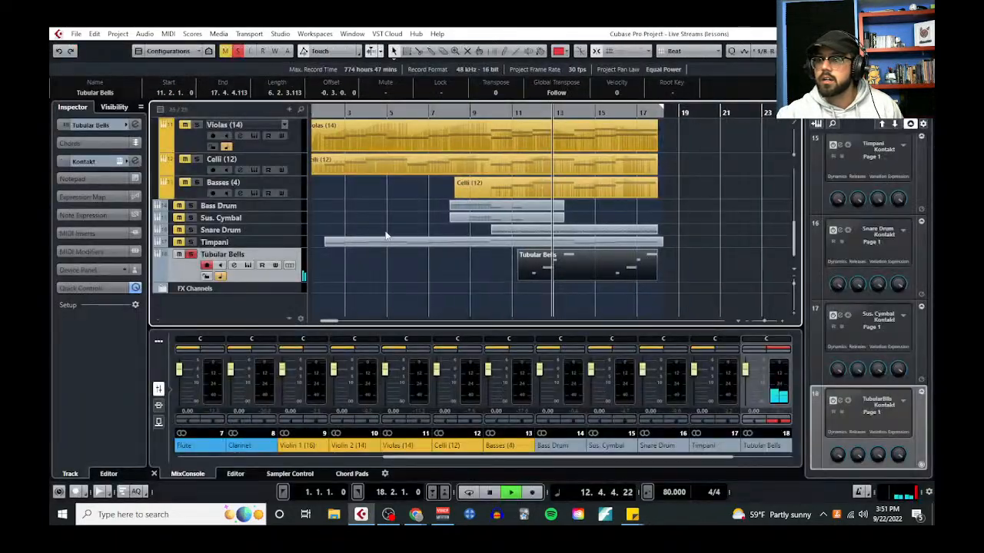
Solo the F. Horns (D) track together with the Tubular Bells and play both from about bar 11
{"action": "scroll", "coordinate": [246, 199], "scroll_direction": "up", "scroll_amount": 8}
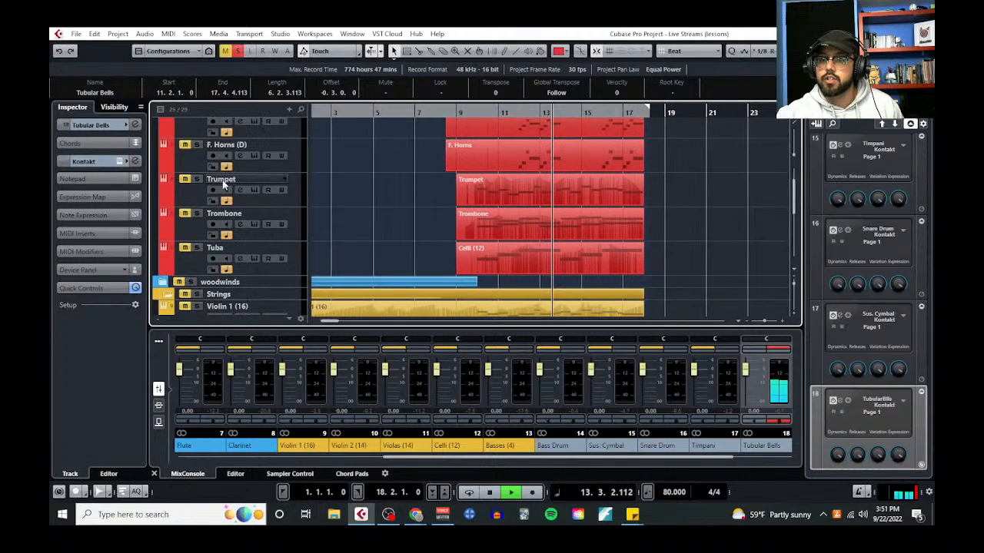
{"action": "scroll", "coordinate": [223, 184], "scroll_direction": "up", "scroll_amount": 2}
{"action": "left_click", "coordinate": [498, 111]}
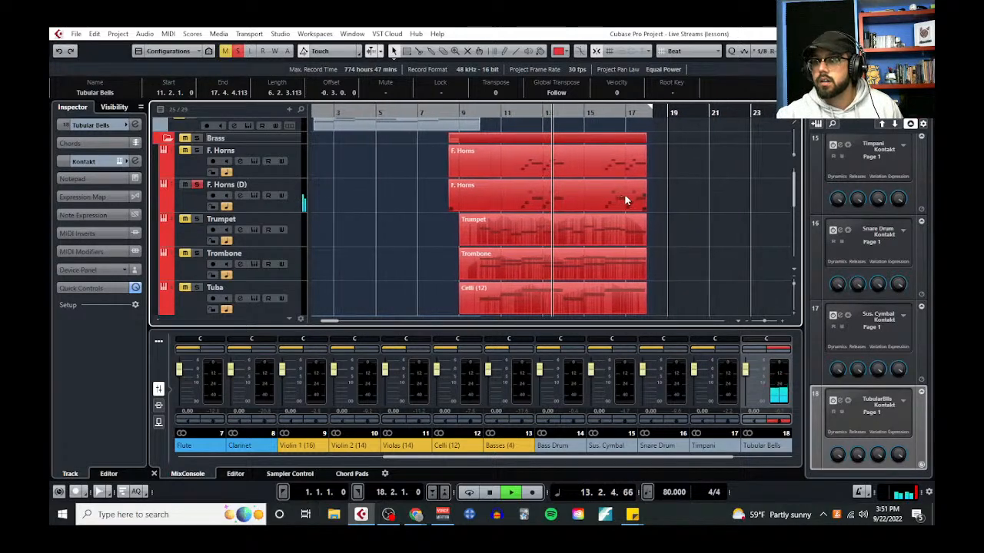
{"action": "scroll", "coordinate": [606, 192], "scroll_direction": "down", "scroll_amount": 10}
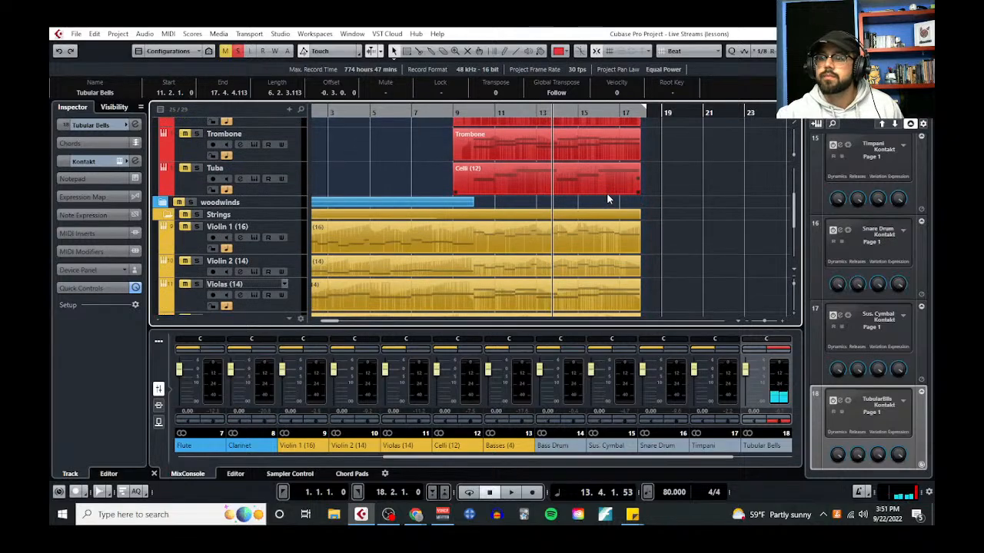
Check the Tubular Bells part in the Key Editor and its selected variation in Kontakt, closing both windows
{"action": "left_click", "coordinate": [168, 34]}
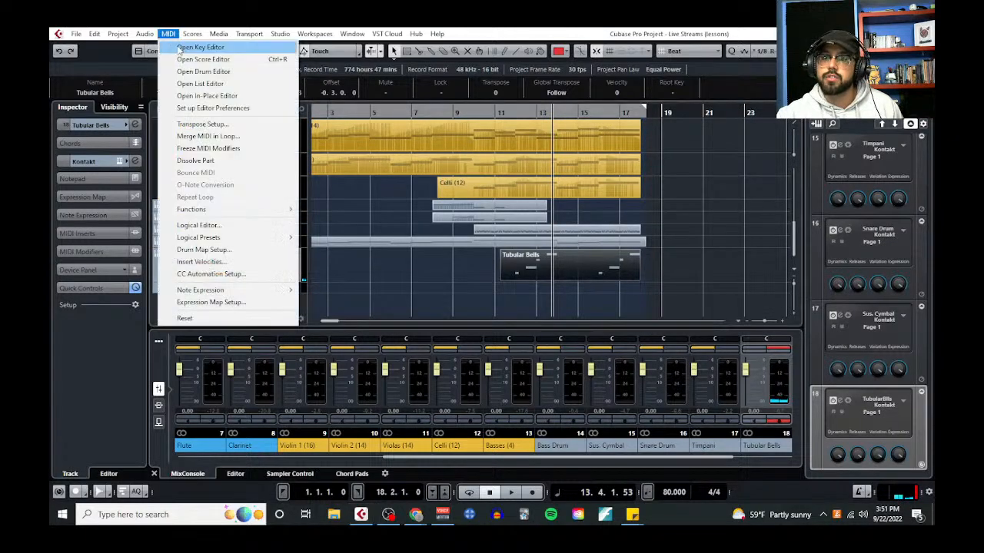
{"action": "left_click", "coordinate": [196, 43]}
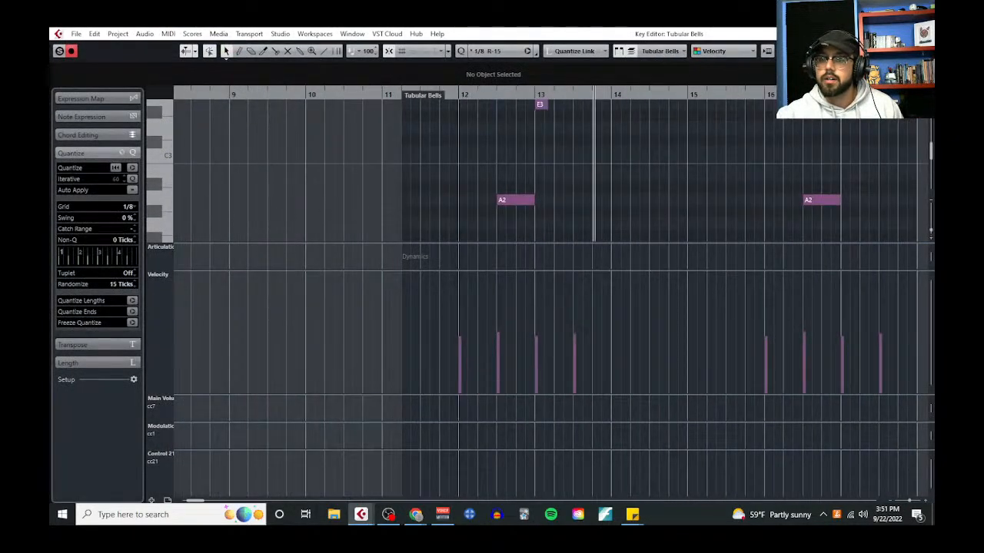
{"action": "left_click", "coordinate": [923, 34]}
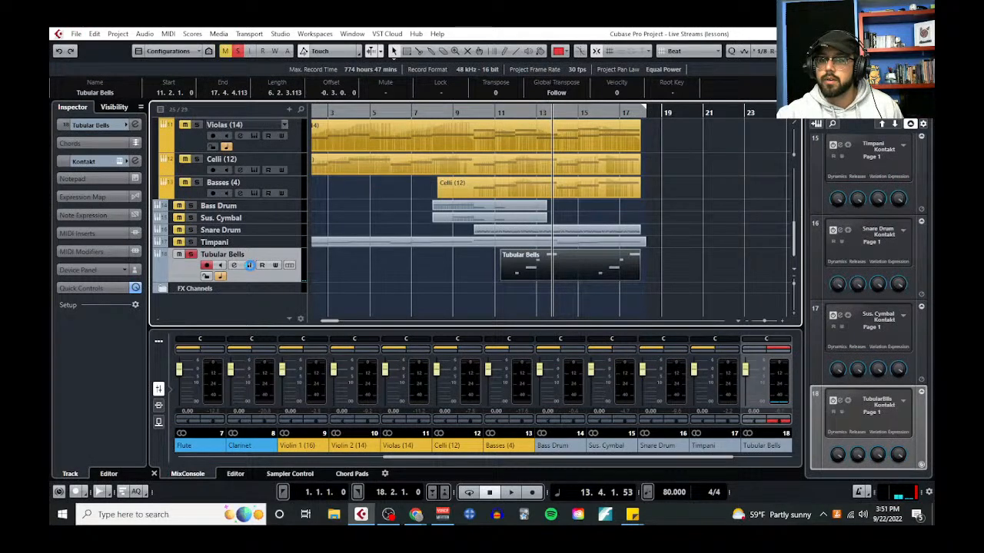
{"action": "left_click", "coordinate": [249, 266]}
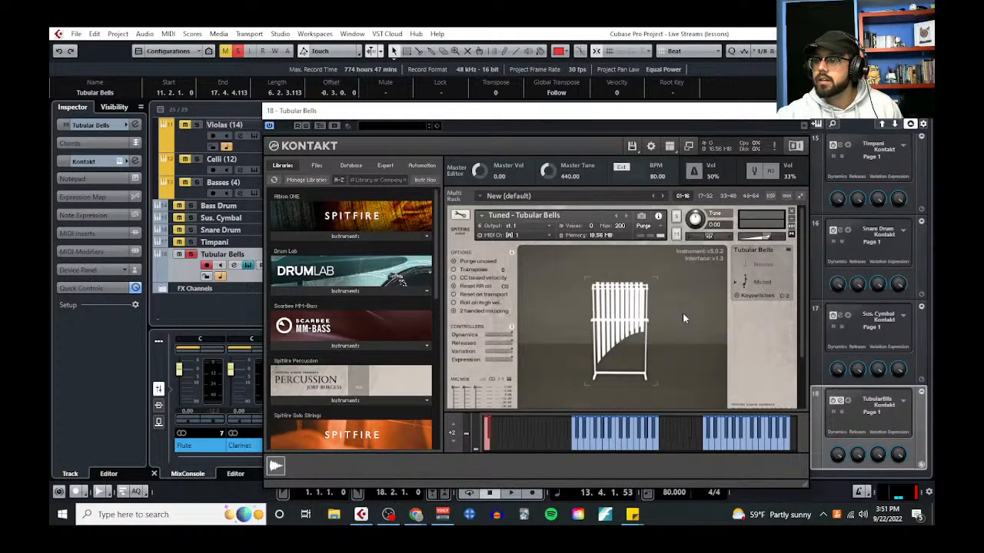
{"action": "left_click", "coordinate": [804, 111]}
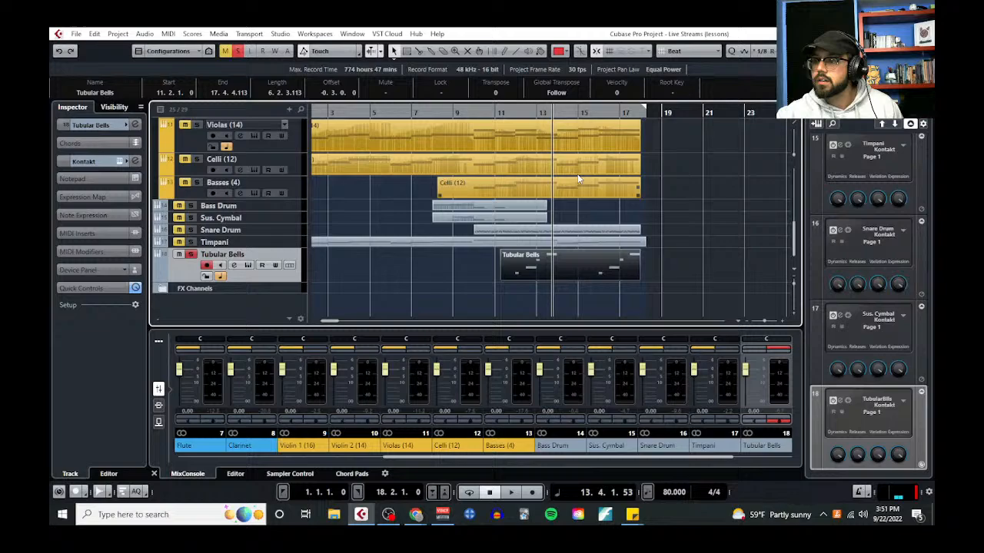
Play the horns and tubular bells from about bar 11 and inspect the bells' microphone mix in Kontakt
{"action": "left_click", "coordinate": [505, 117]}
{"action": "key", "text": "space"}
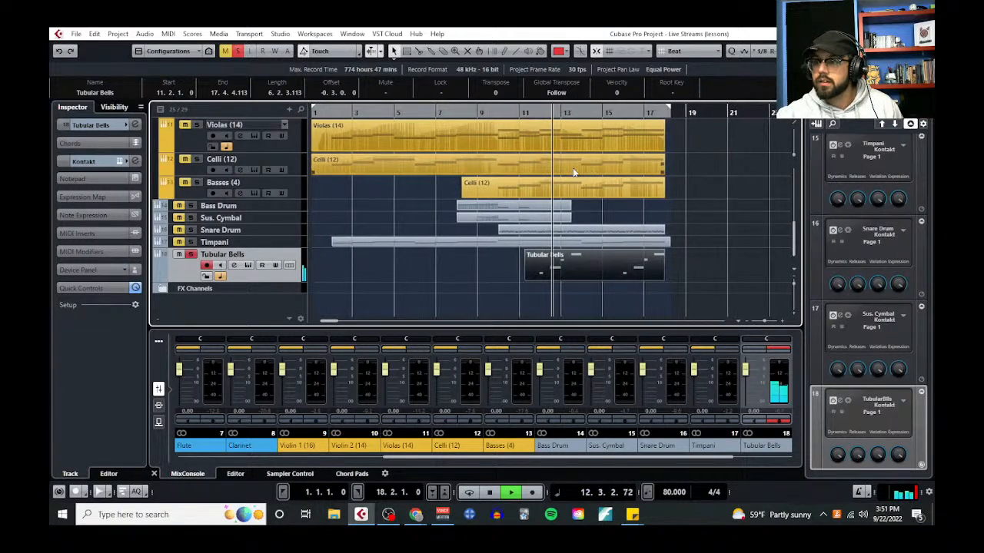
{"action": "left_click", "coordinate": [247, 266]}
{"action": "scroll", "coordinate": [556, 342], "scroll_direction": "down", "scroll_amount": 2}
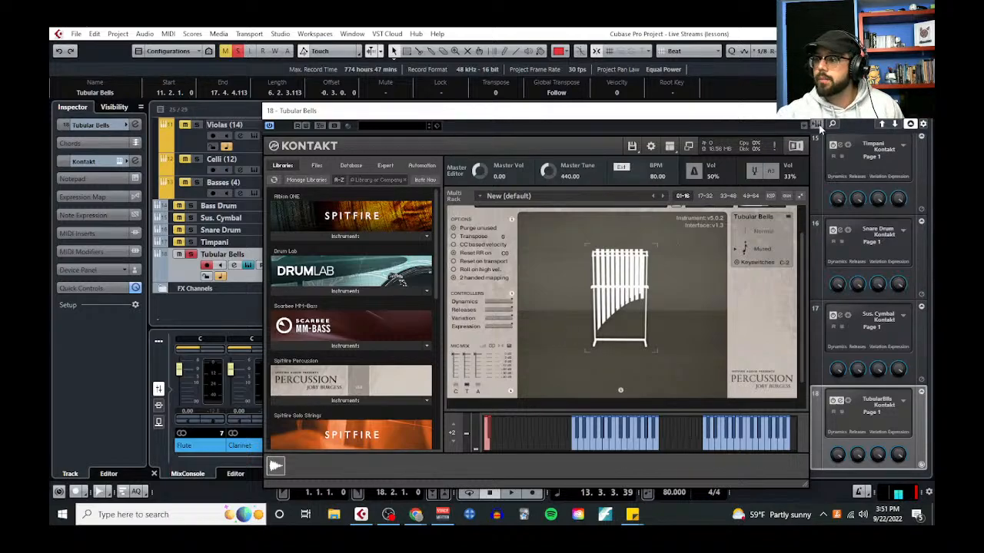
{"action": "left_click", "coordinate": [801, 113]}
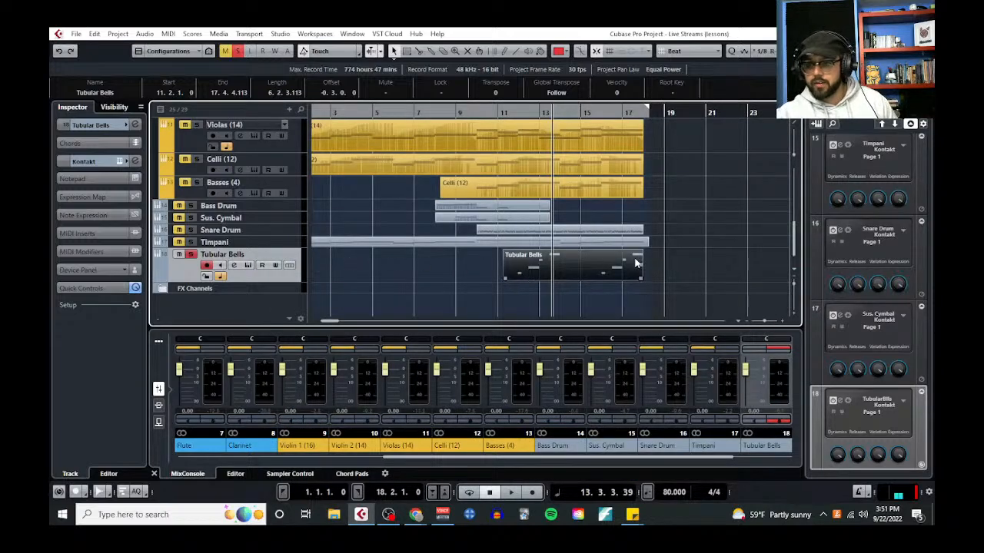
Delete the Tubular Bells part and remove its track from the project
{"action": "key", "text": "Delete"}
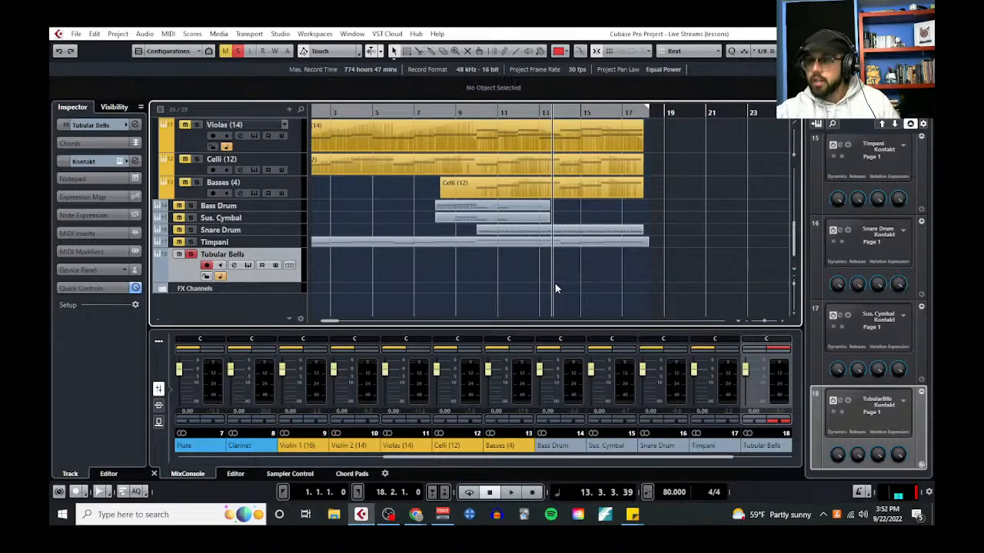
{"action": "right_click", "coordinate": [291, 281]}
{"action": "left_click", "coordinate": [355, 301]}
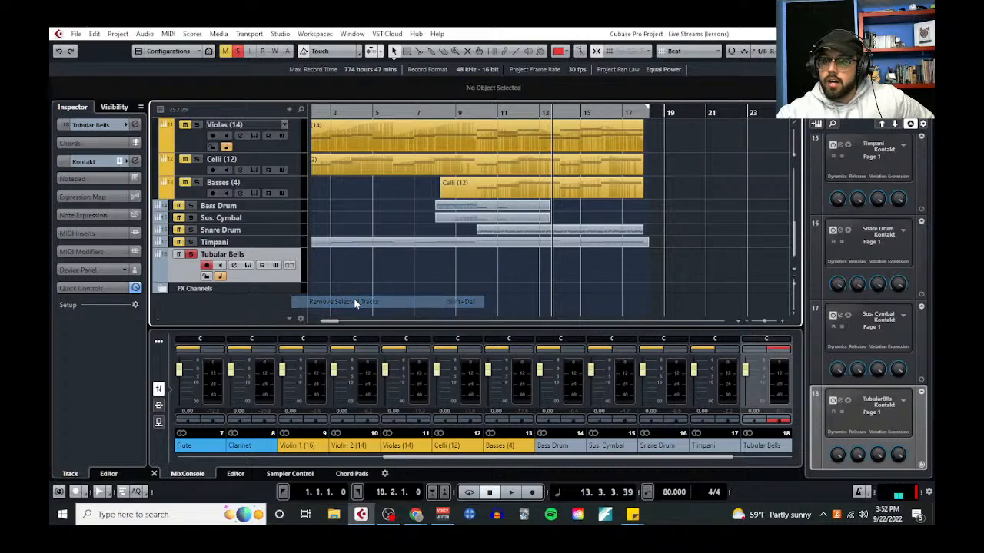
Turn off all solos and place the playhead at the start of bar 1
{"action": "scroll", "coordinate": [387, 293], "scroll_direction": "up", "scroll_amount": 5}
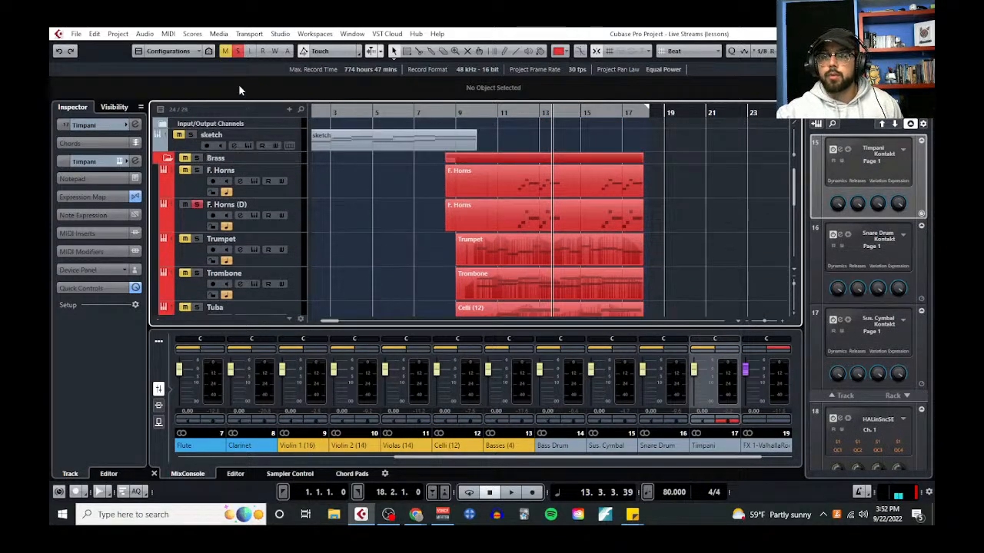
{"action": "scroll", "coordinate": [387, 212], "scroll_direction": "left", "scroll_amount": 2}
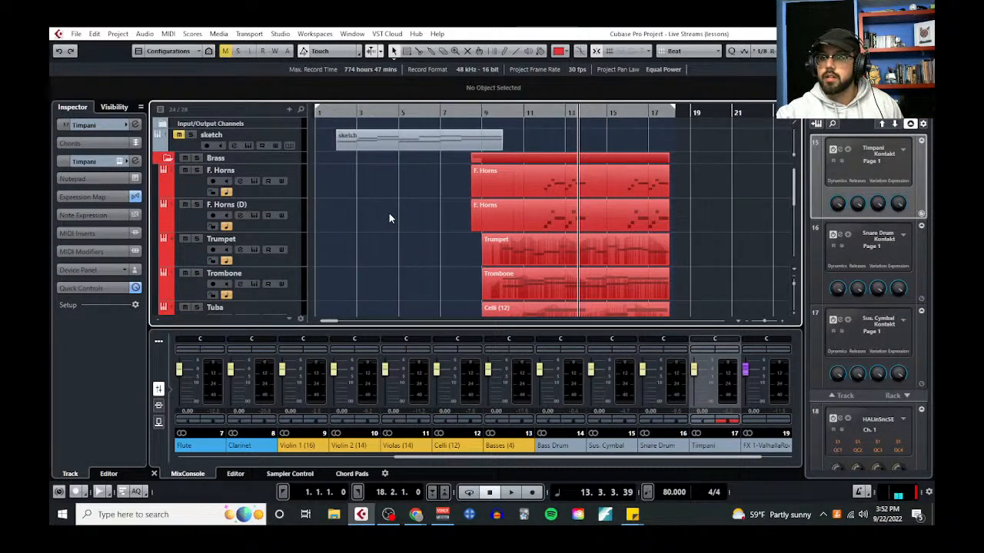
{"action": "scroll", "coordinate": [423, 229], "scroll_direction": "down", "scroll_amount": 5}
{"action": "scroll", "coordinate": [405, 241], "scroll_direction": "up", "scroll_amount": 5}
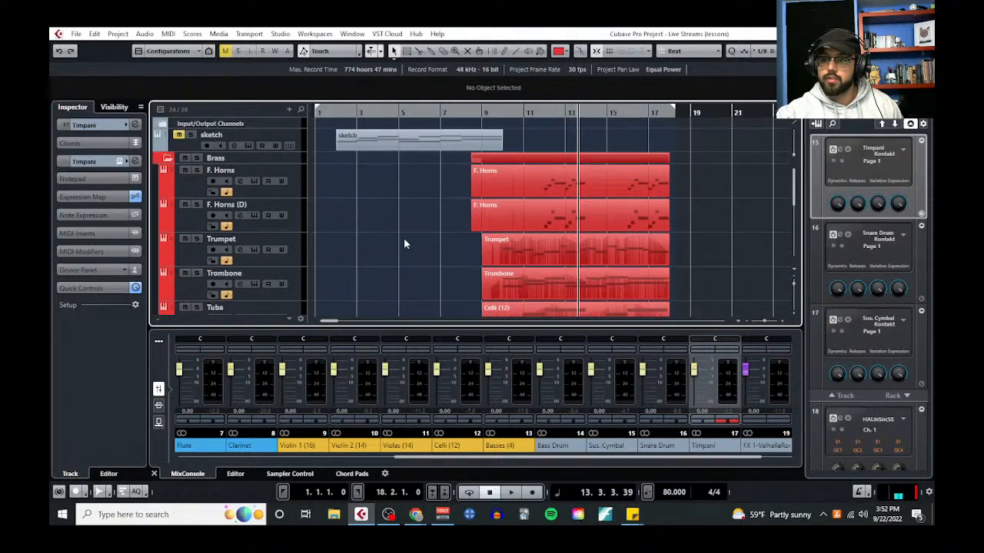
{"action": "left_click", "coordinate": [315, 115]}
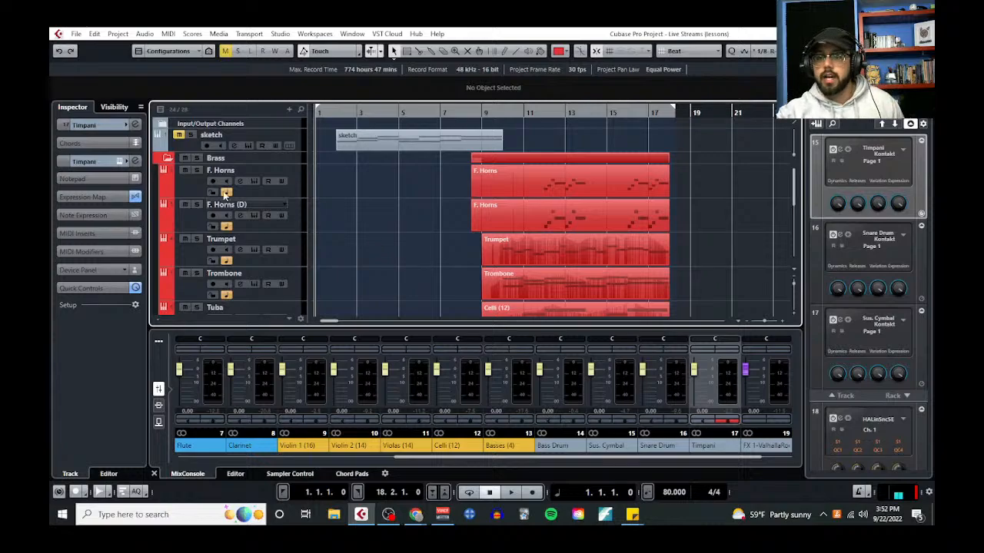
Collapse the Brass and Strings folder tracks and play the arrangement from bar 1 to about bar 14
{"action": "left_click", "coordinate": [167, 158]}
{"action": "left_click", "coordinate": [167, 182]}
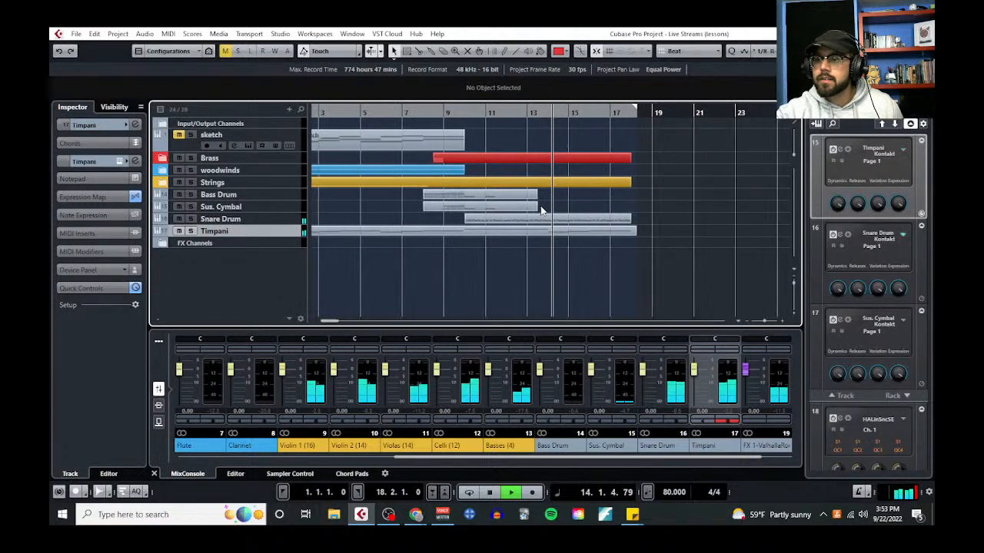
{"action": "key", "text": "space"}
Extend the Sus. Cymbal and Bass Drum parts to bar 18 and open the suspended cymbal part in the Key Editor
{"action": "left_click_drag", "start_coordinate": [532, 207], "coordinate": [630, 208]}
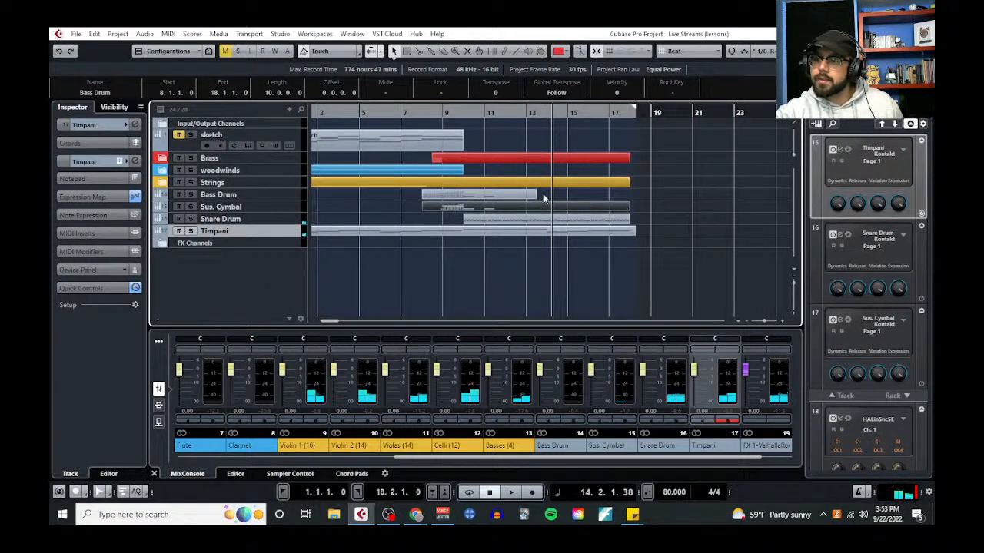
{"action": "left_click_drag", "start_coordinate": [536, 197], "coordinate": [630, 197]}
{"action": "left_click", "coordinate": [463, 207]}
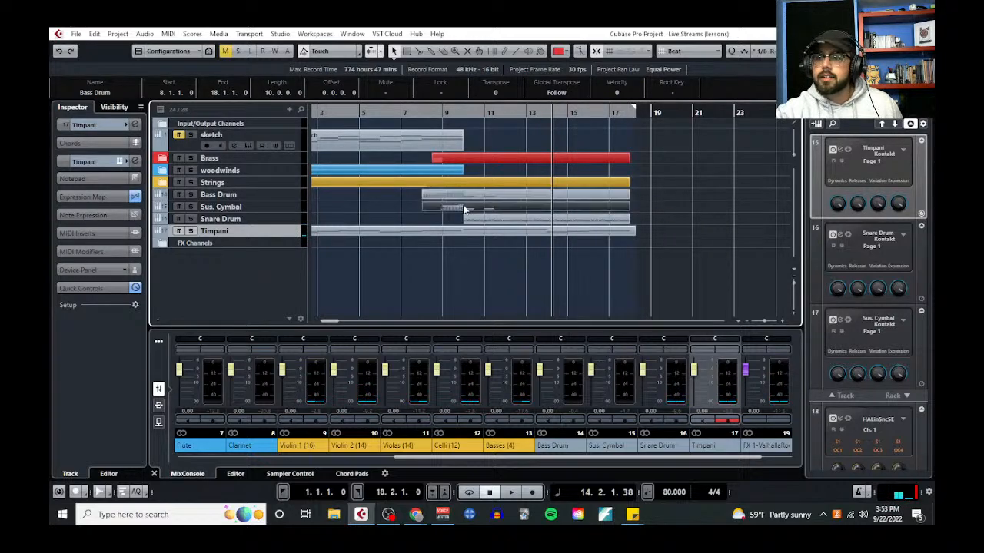
{"action": "left_click", "coordinate": [165, 34]}
{"action": "left_click", "coordinate": [190, 43]}
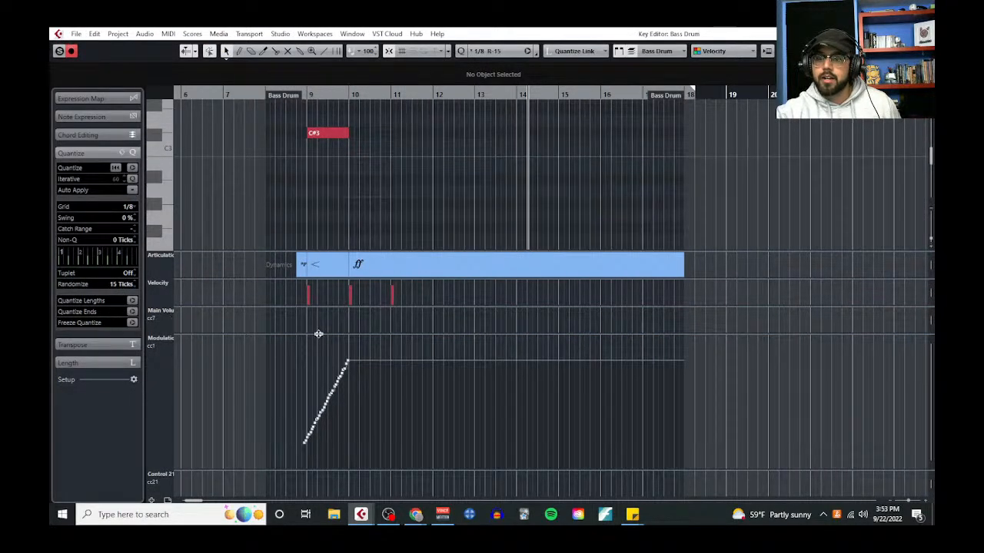
Copy the C2 cymbal hit from bar 11 to the start of bar 13
{"action": "left_click_drag", "start_coordinate": [317, 334], "coordinate": [326, 498]}
{"action": "scroll", "coordinate": [409, 281], "scroll_direction": "down", "scroll_amount": 2}
{"action": "left_click", "coordinate": [405, 263]}
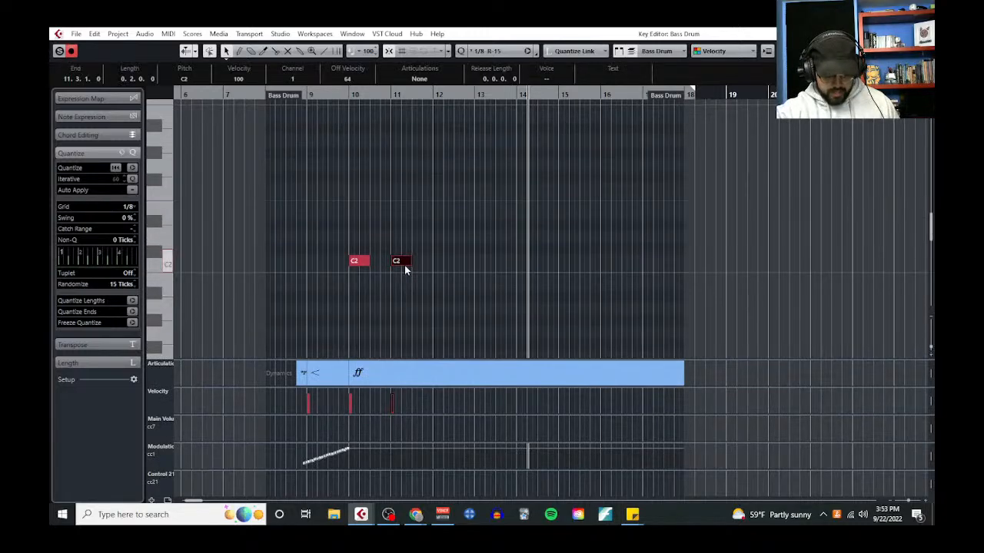
{"action": "left_click_drag", "start_coordinate": [345, 92], "coordinate": [625, 171]}
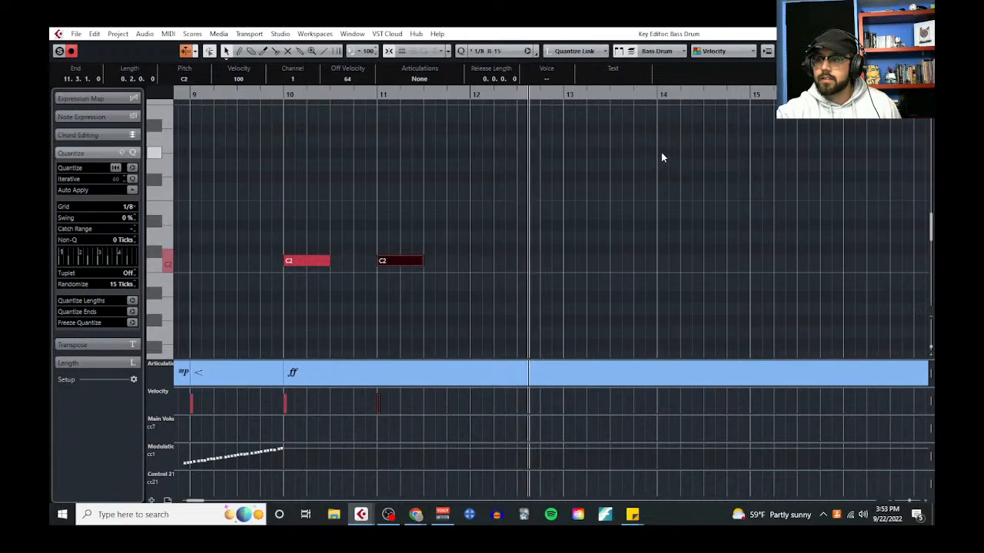
{"action": "key", "text": "space"}
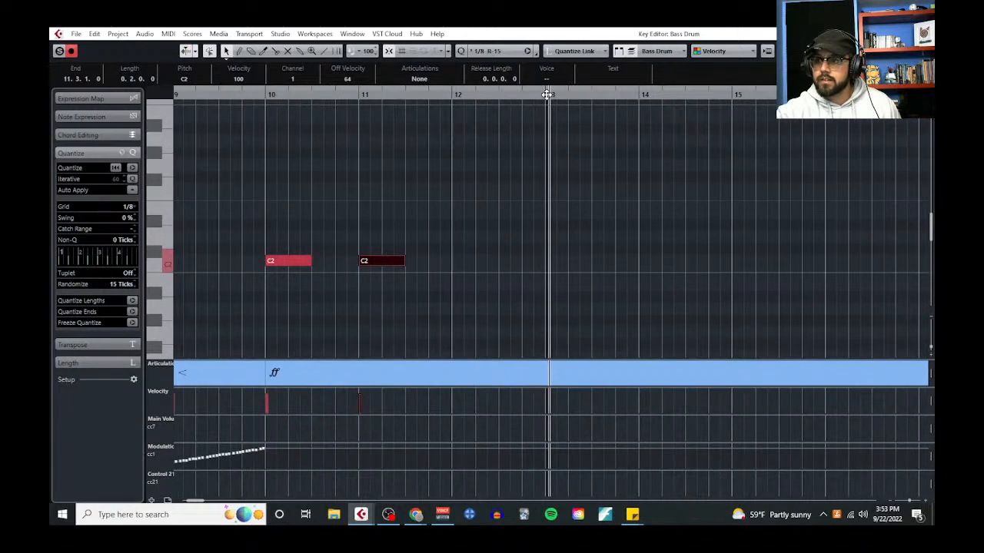
{"action": "left_click", "coordinate": [543, 94]}
{"action": "key", "text": "ctrl+v"}
Copy the C#3 roll from bar 9 to beat 3 of bar 13 and shorten it to two beats, ending at bar 14
{"action": "scroll", "coordinate": [385, 243], "scroll_direction": "up", "scroll_amount": 5}
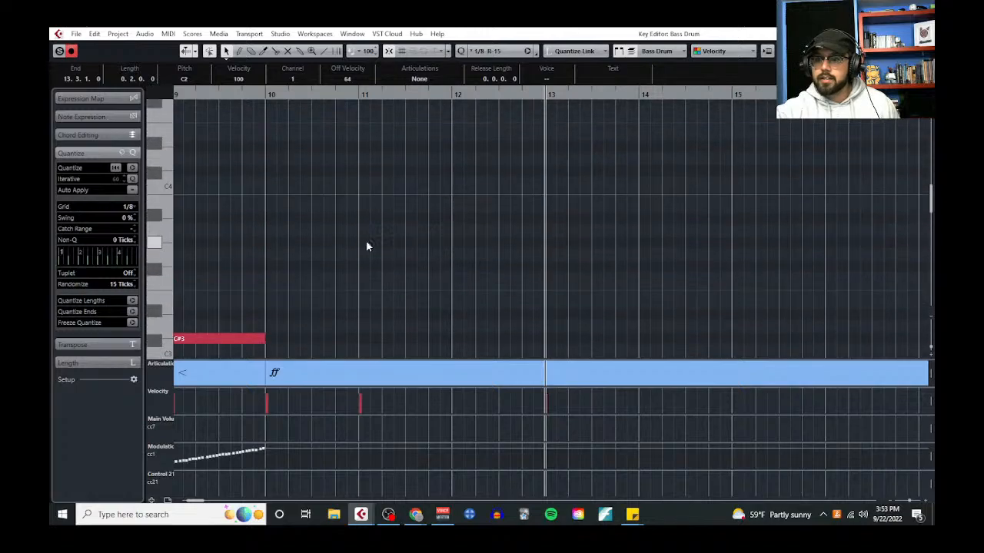
{"action": "scroll", "coordinate": [366, 238], "scroll_direction": "down", "scroll_amount": 2}
{"action": "scroll", "coordinate": [365, 212], "scroll_direction": "left", "scroll_amount": 1}
{"action": "left_click", "coordinate": [296, 236]}
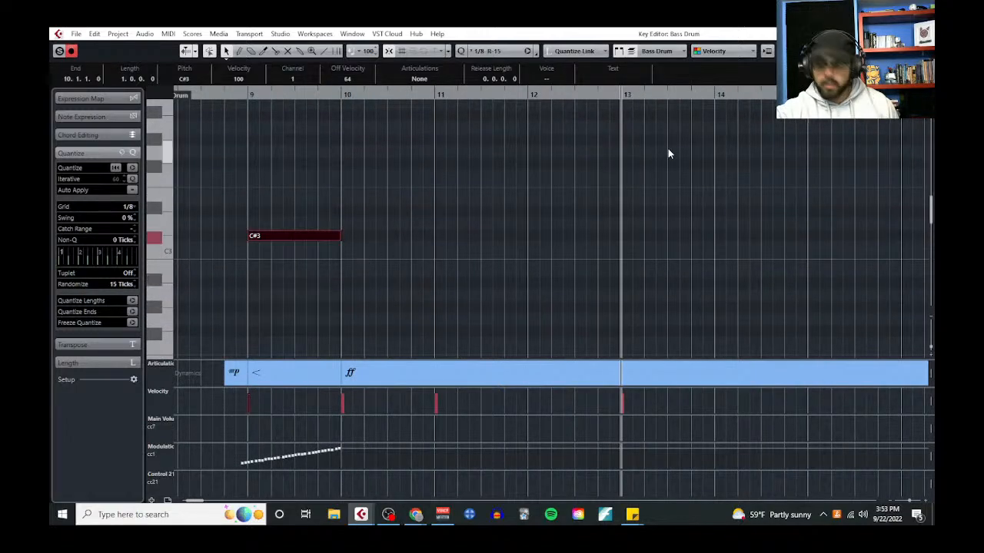
{"action": "scroll", "coordinate": [672, 148], "scroll_direction": "down", "scroll_amount": 3}
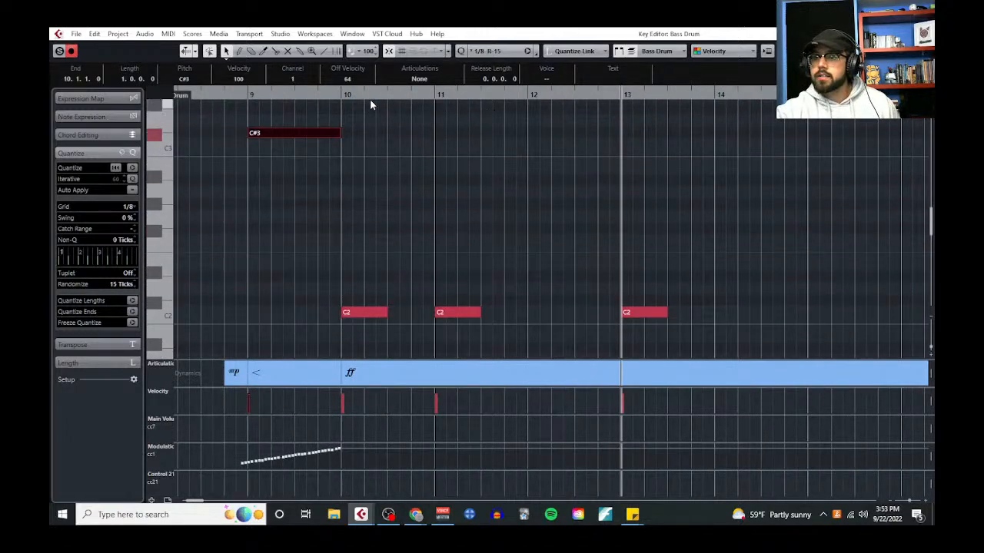
{"action": "scroll", "coordinate": [275, 135], "scroll_direction": "left", "scroll_amount": 1}
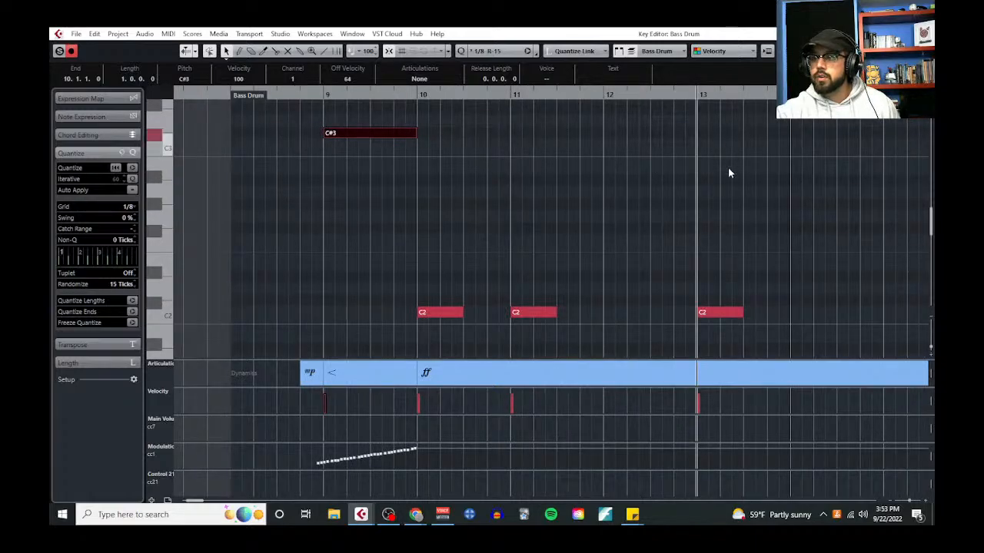
{"action": "scroll", "coordinate": [730, 173], "scroll_direction": "right", "scroll_amount": 2}
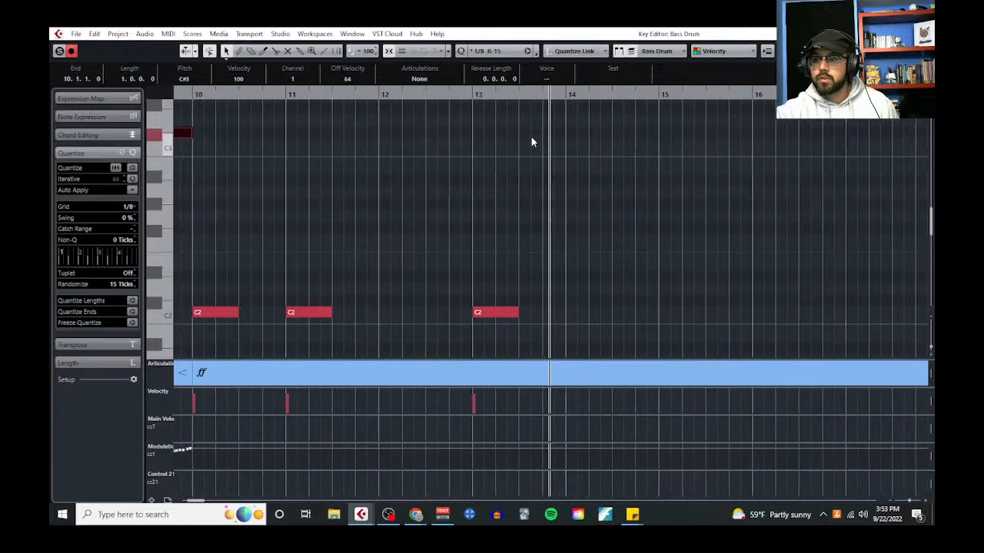
{"action": "key", "text": "space"}
{"action": "left_click", "coordinate": [509, 94]}
{"action": "key", "text": "ctrl+v"}
{"action": "left_click", "coordinate": [629, 136]}
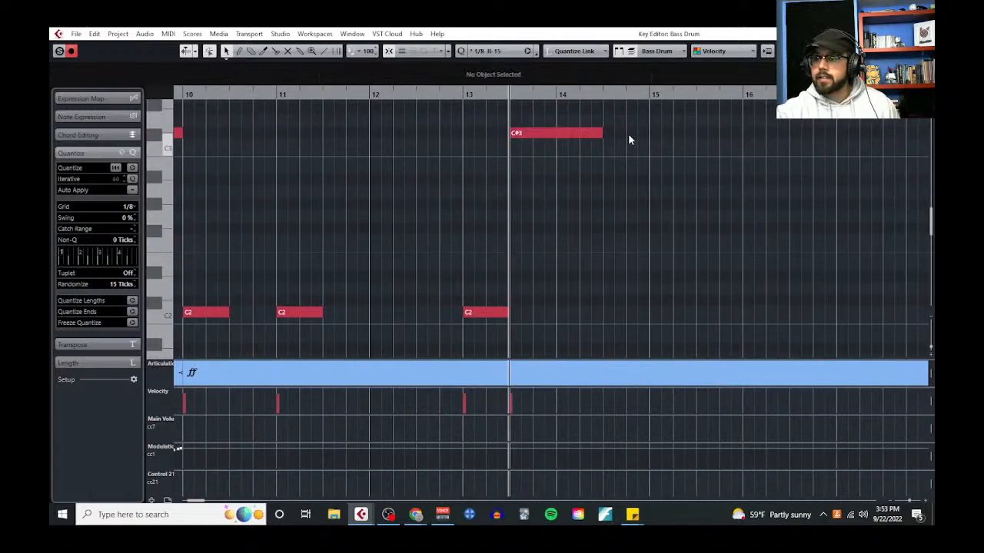
{"action": "left_click_drag", "start_coordinate": [601, 134], "coordinate": [561, 134]}
Draw a rising modulation (cc1) ramp with the Line tool from beat 3 of bar 13 to the start of bar 14
{"action": "scroll", "coordinate": [502, 298], "scroll_direction": "down", "scroll_amount": 3}
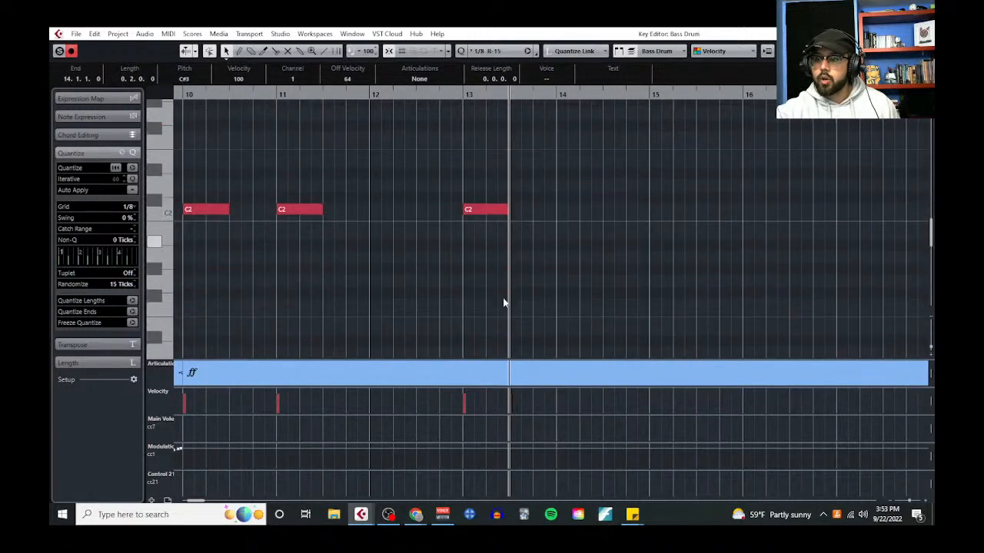
{"action": "left_click_drag", "start_coordinate": [493, 442], "coordinate": [503, 292]}
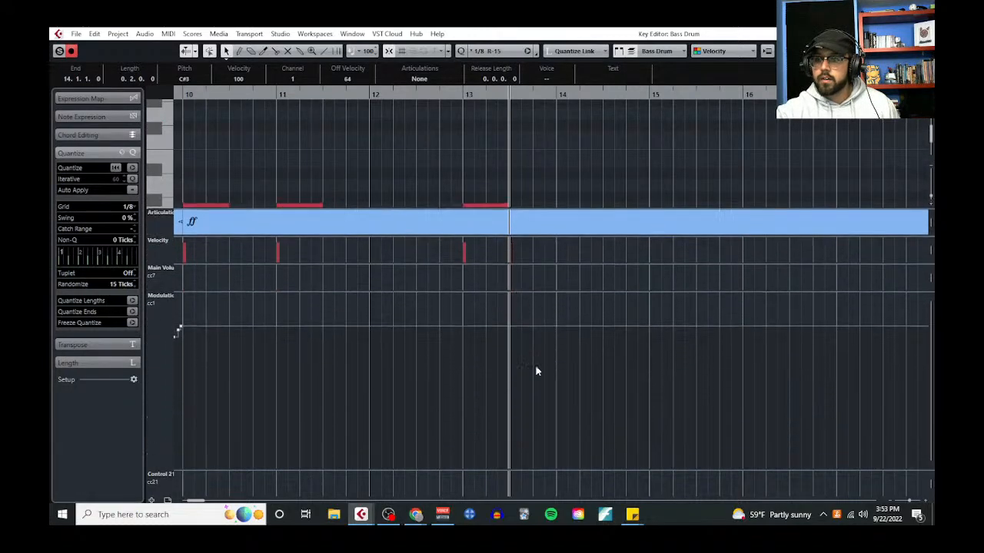
{"action": "right_click", "coordinate": [514, 435]}
{"action": "left_click", "coordinate": [472, 435]}
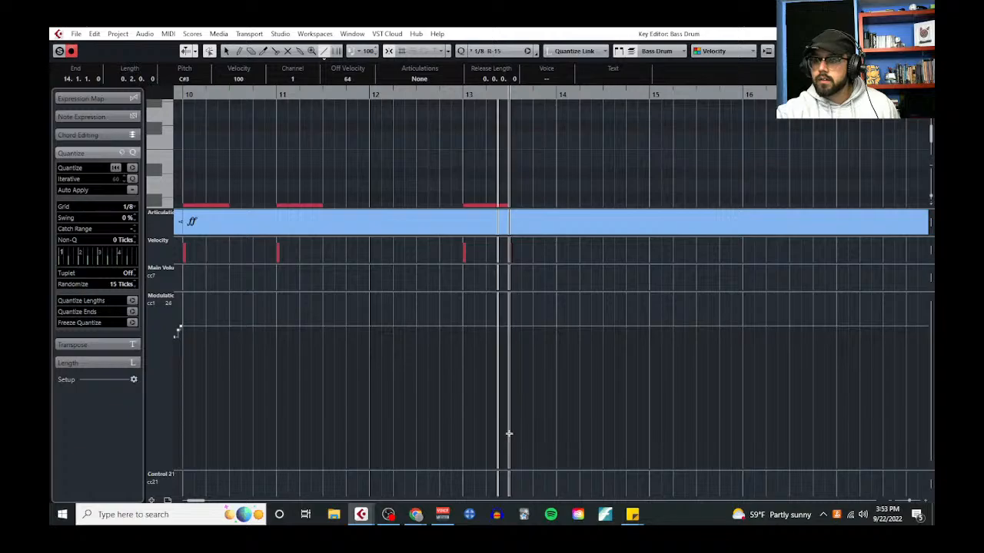
{"action": "mouse_move", "coordinate": [509, 435]}
{"action": "left_mouse_down"}
{"action": "mouse_move", "coordinate": [543, 391]}
{"action": "mouse_move", "coordinate": [555, 352]}
{"action": "left_mouse_up"}
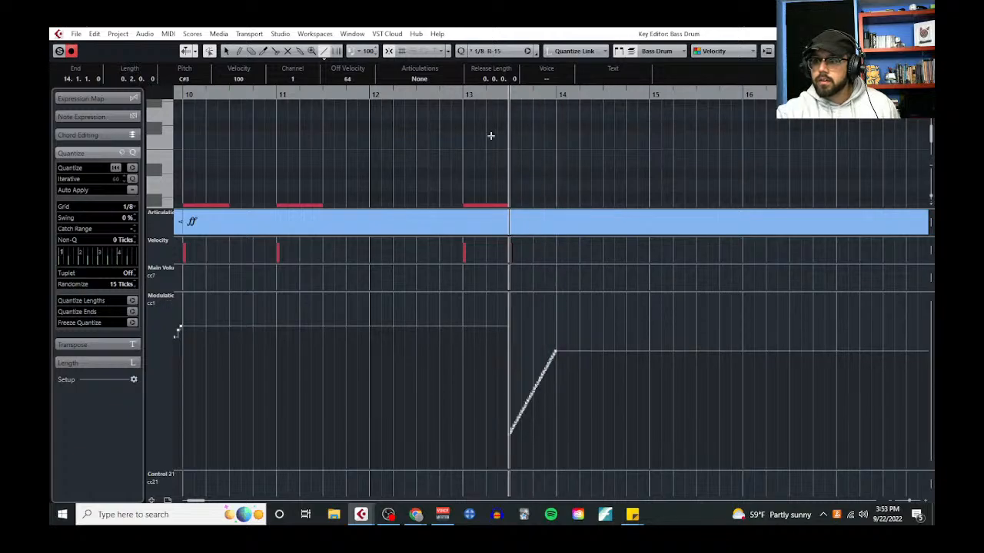
Play back the cymbal roll from around bar 13 and switch back to the Object Selection tool
{"action": "left_click", "coordinate": [450, 98]}
{"action": "key", "text": "space"}
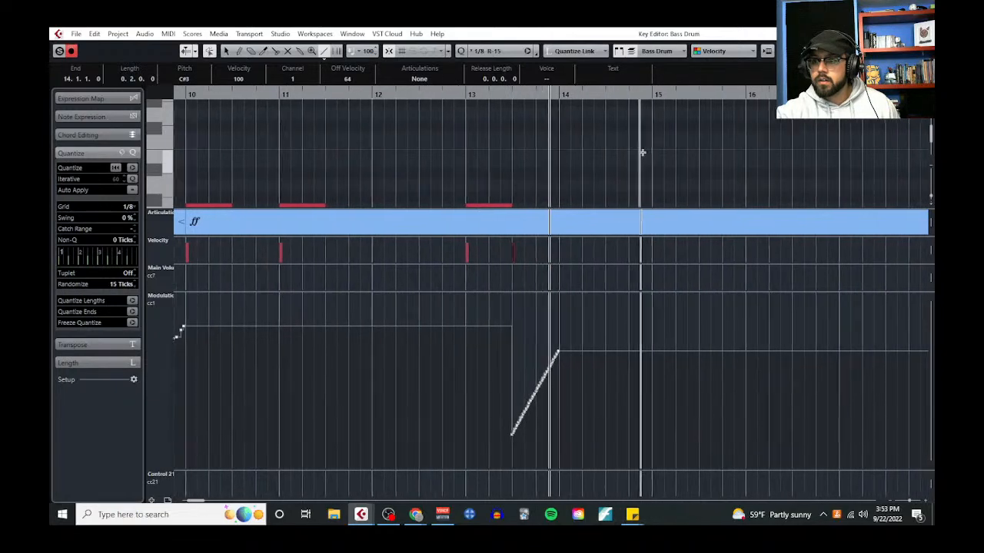
{"action": "right_click", "coordinate": [565, 185]}
{"action": "left_click", "coordinate": [561, 166]}
{"action": "key", "text": "space"}
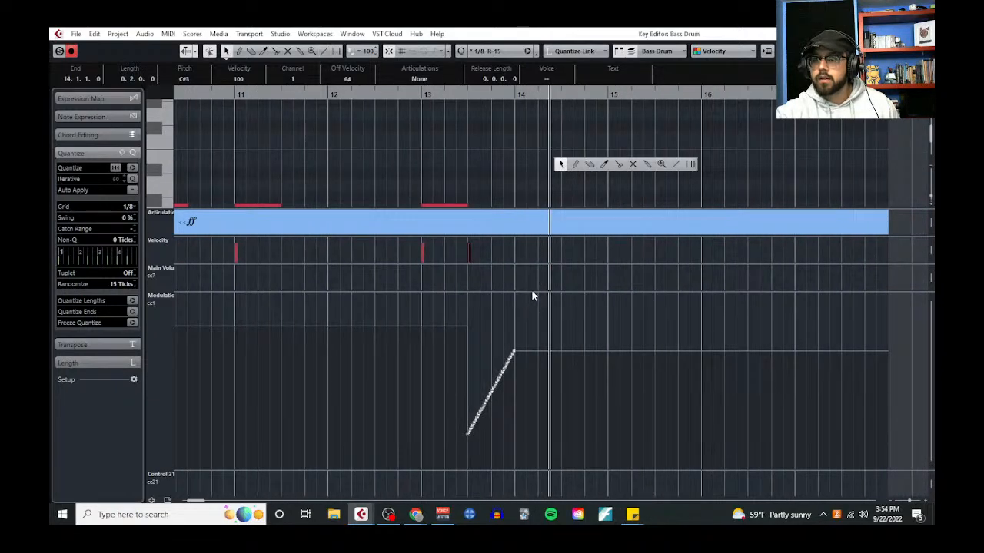
Shrink the modulation lane and copy the bar 11 C2 cymbal hit to the starts of bars 14 and 15
{"action": "left_click_drag", "start_coordinate": [535, 291], "coordinate": [567, 461]}
{"action": "left_click", "coordinate": [405, 233]}
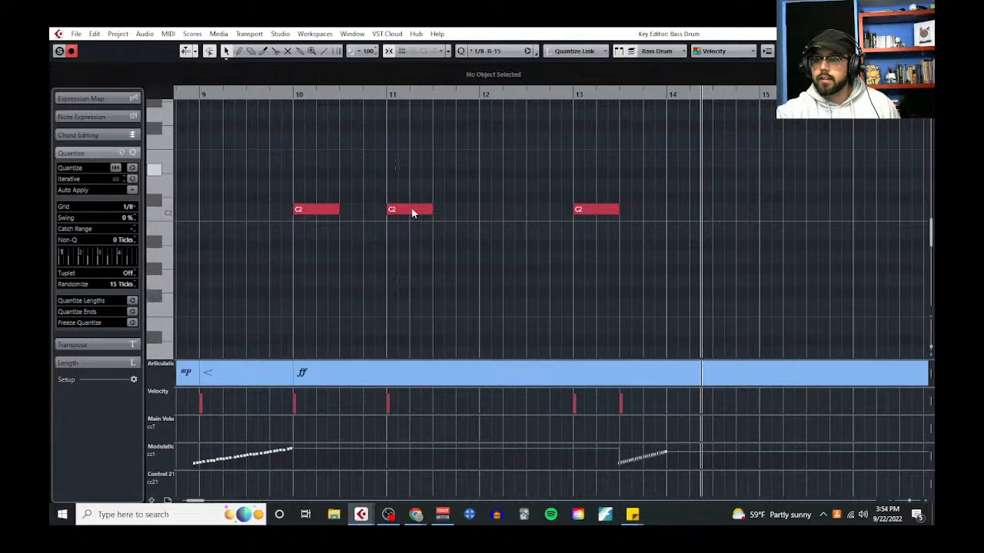
{"action": "left_click", "coordinate": [411, 210]}
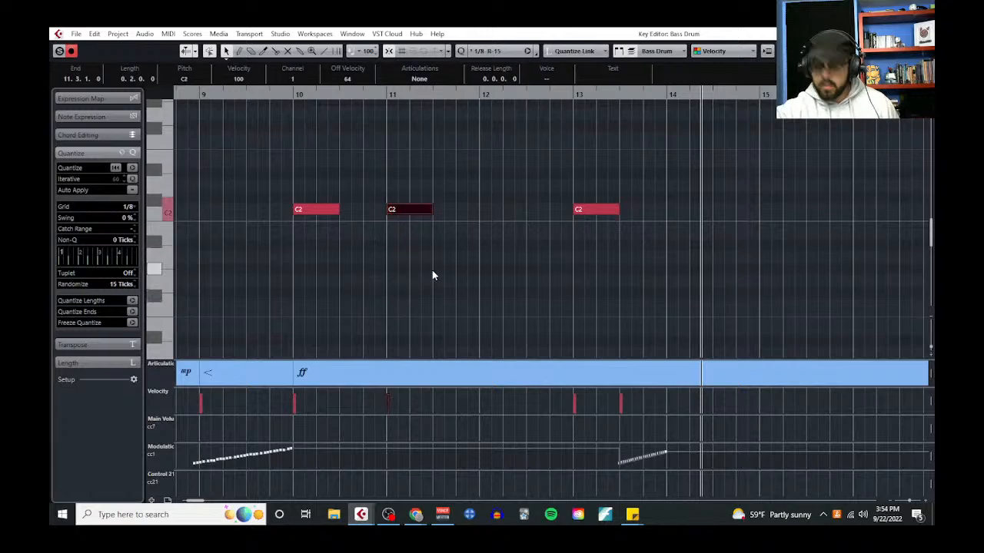
{"action": "left_click", "coordinate": [671, 92]}
{"action": "key", "text": "ctrl+v"}
{"action": "left_click", "coordinate": [762, 93]}
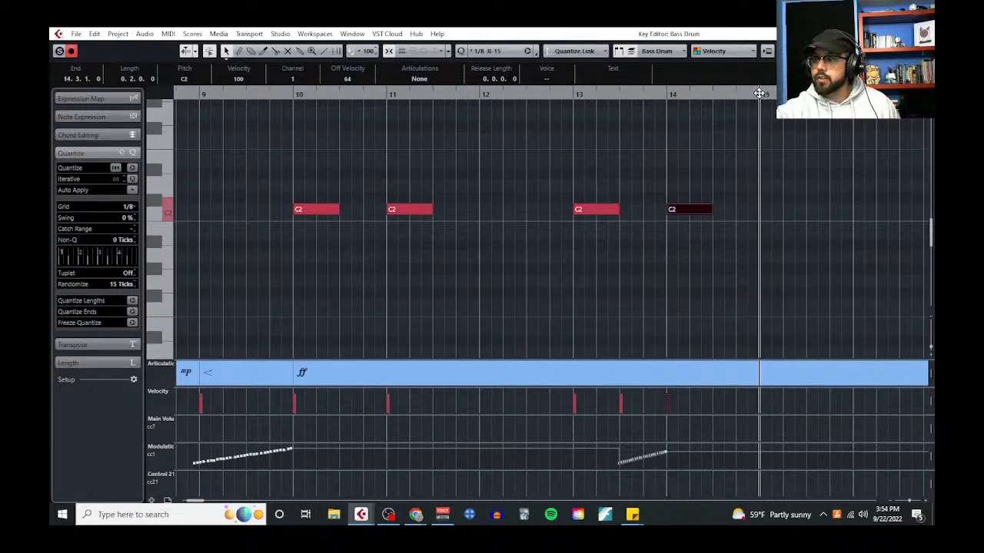
{"action": "key", "text": "ctrl+v"}
Play the arrangement from bar 9 to about bar 18 to hear the new cymbal hits, closing the Key Editor
{"action": "scroll", "coordinate": [523, 233], "scroll_direction": "down", "scroll_amount": 4}
{"action": "left_click", "coordinate": [424, 97]}
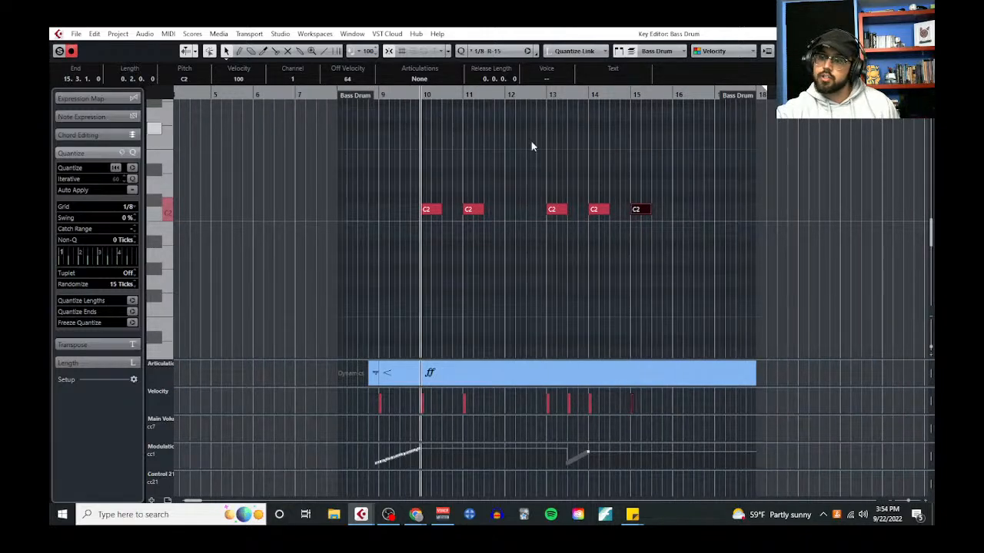
{"action": "left_click", "coordinate": [376, 92]}
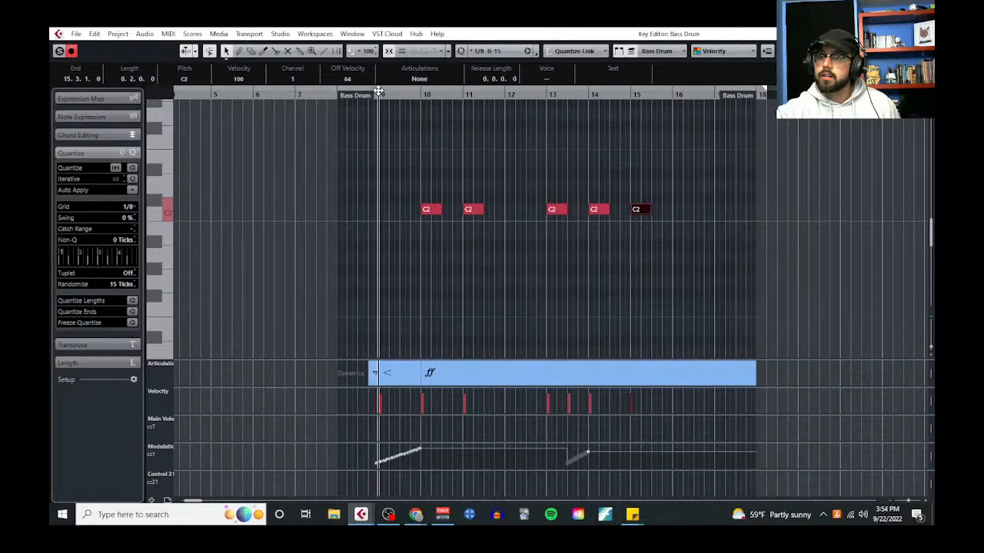
{"action": "key", "text": "space"}
{"action": "scroll", "coordinate": [855, 143], "scroll_direction": "up", "scroll_amount": 3}
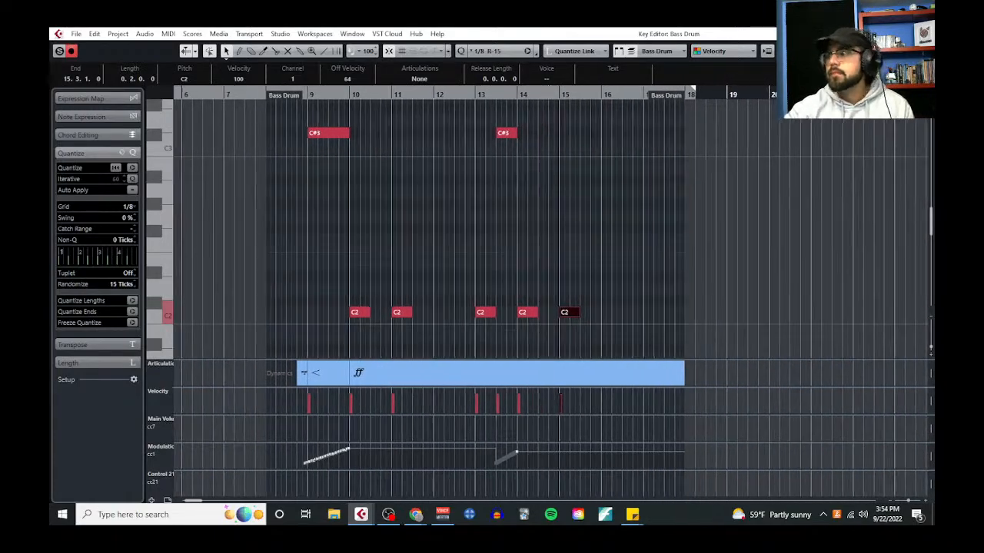
{"action": "key", "text": "Return"}
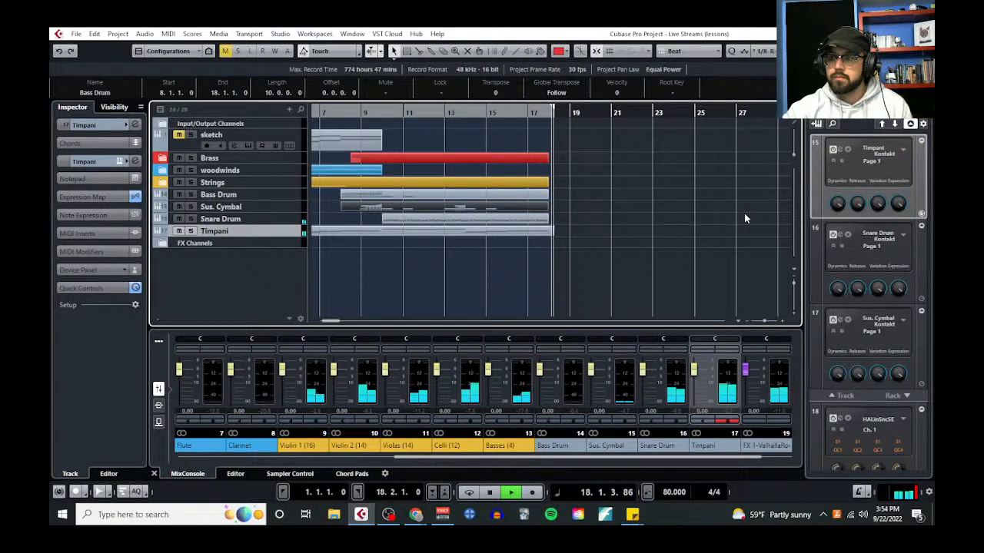
{"action": "key", "text": "space"}
{"action": "scroll", "coordinate": [589, 262], "scroll_direction": "left", "scroll_amount": 3}
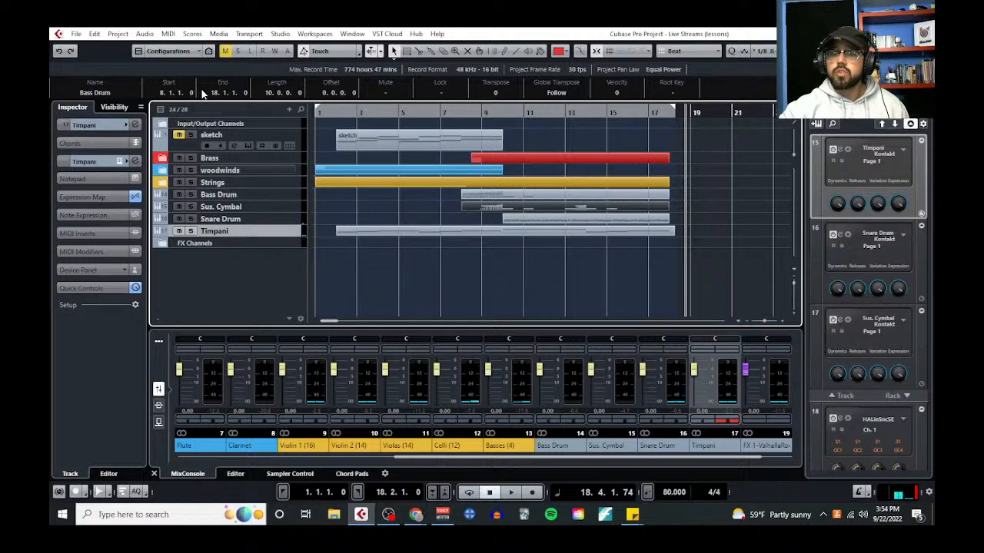
Replace all text in the project Notepad with the heading "Seven Traditional Roles of the Percussion Section:"
{"action": "left_click", "coordinate": [117, 34]}
{"action": "left_click", "coordinate": [267, 235]}
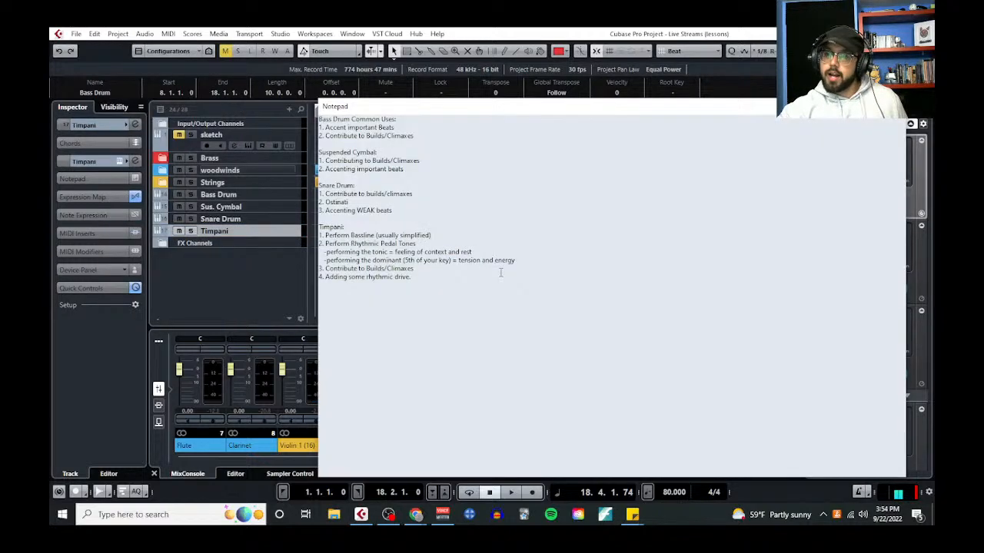
{"action": "key", "text": "ctrl+a"}
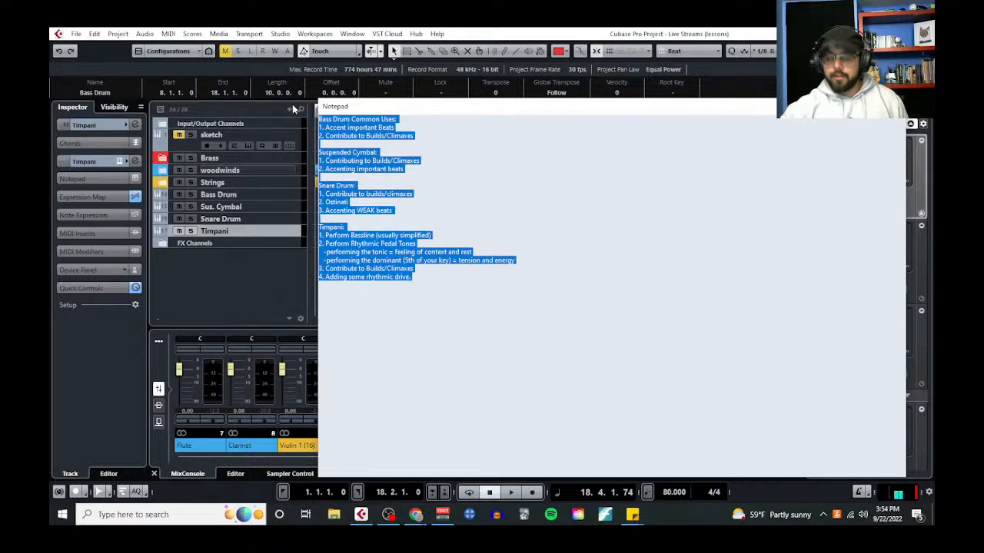
{"action": "key", "text": "BackSpace"}
{"action": "type", "text": "Seven"}
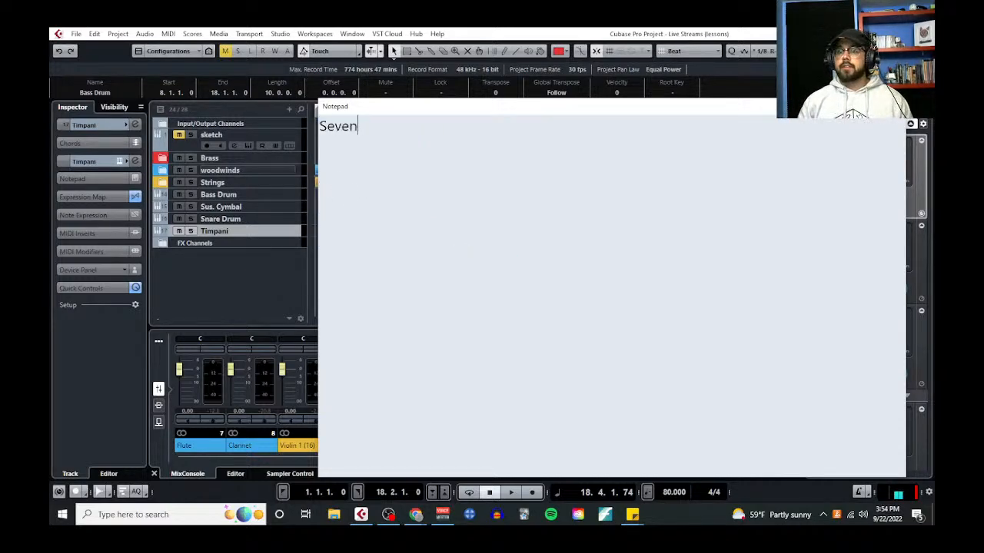
{"action": "type", "text": " Traditional Roles of"}
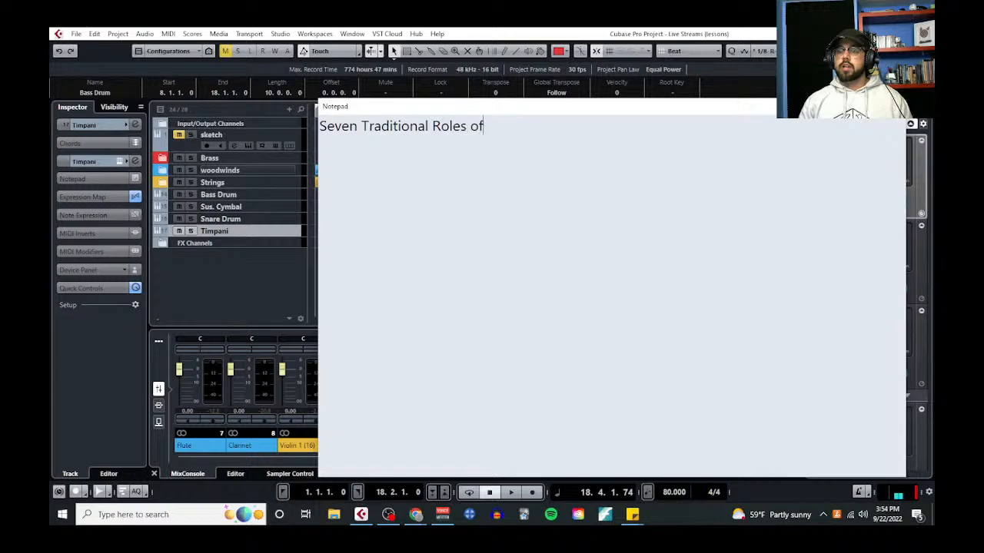
{"action": "type", "text": " the Percussion Section:"}
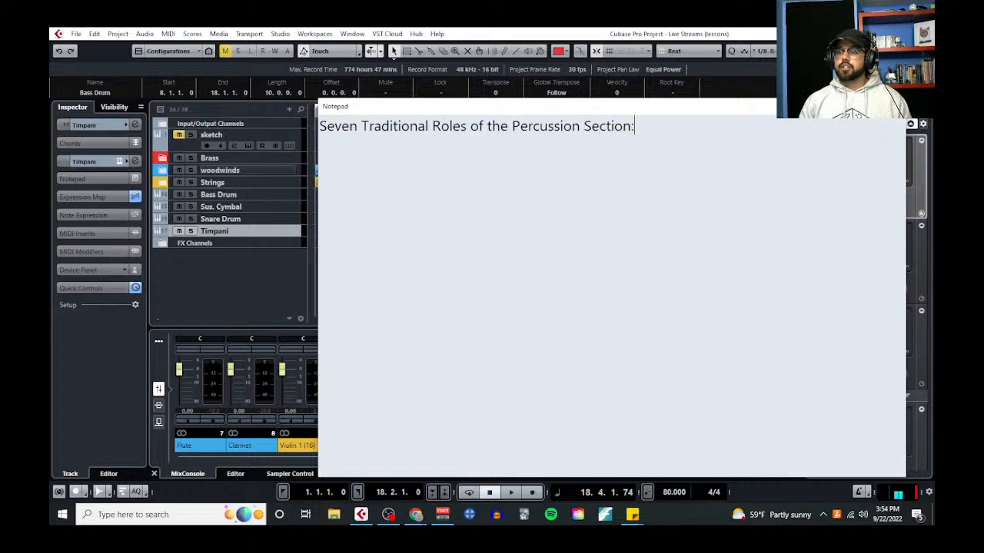
List the first three roles under the Notepad heading: "1. Doubling for Color", "2. Ostinati" and "3. Extreme Dynamics"
{"action": "key", "text": "Return"}
{"action": "type", "text": "1. Doubling for Color"}
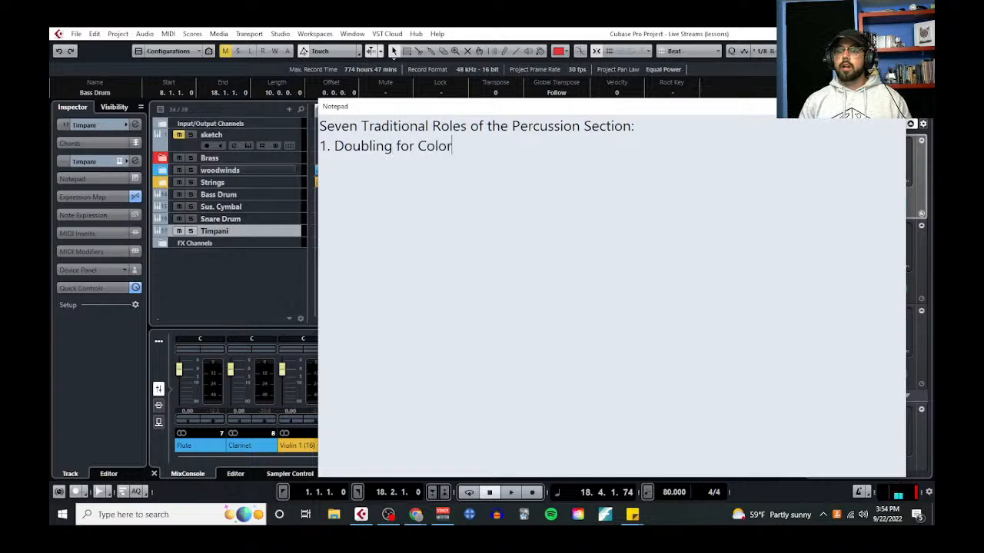
{"action": "key", "text": "Return"}
{"action": "type", "text": "2"}
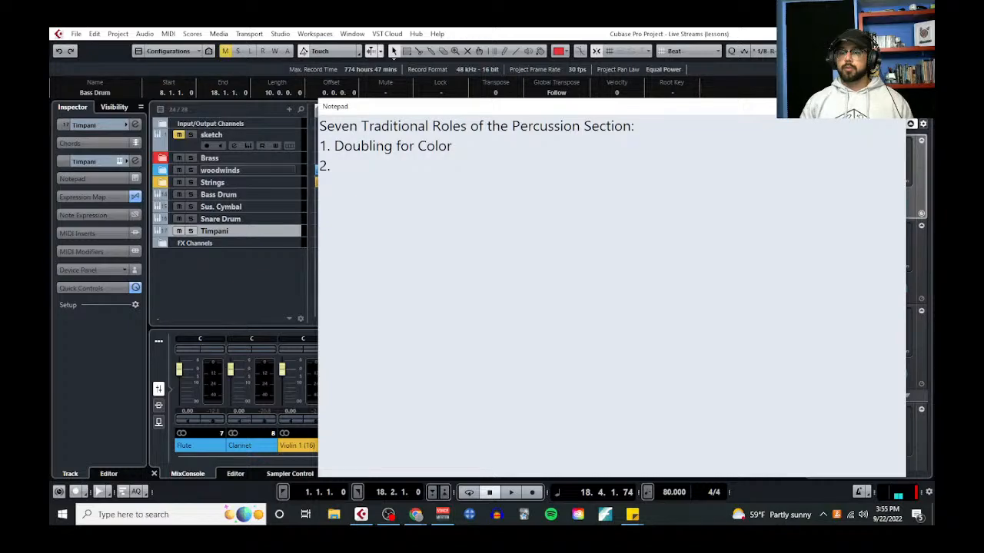
{"action": "type", "text": ". O"}
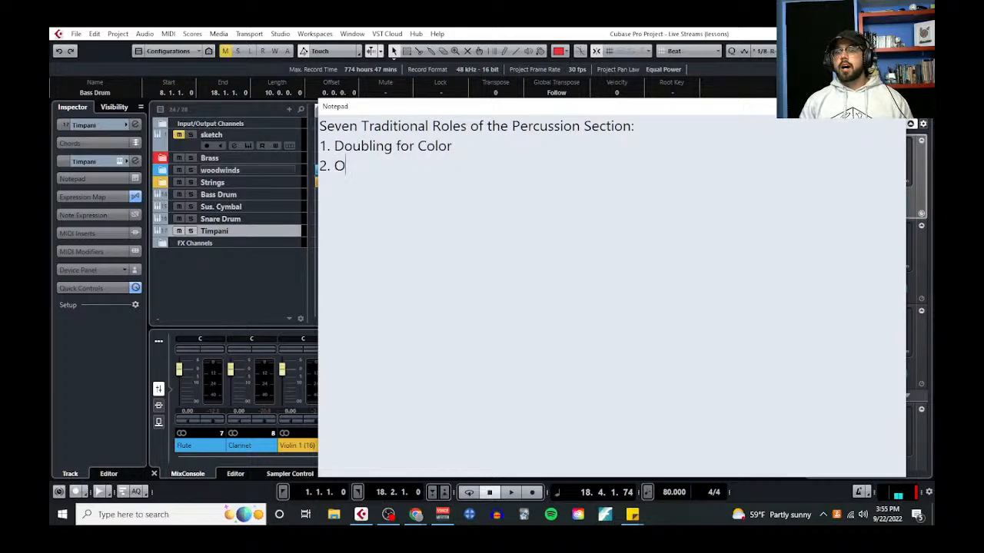
{"action": "type", "text": "stinati 3. "}
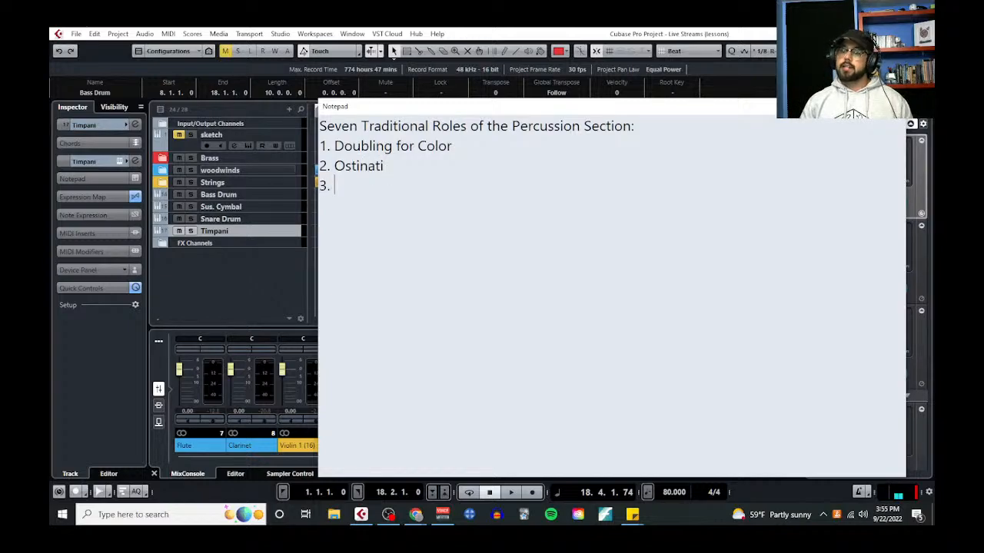
{"action": "type", "text": "Extreme Dynamics"}
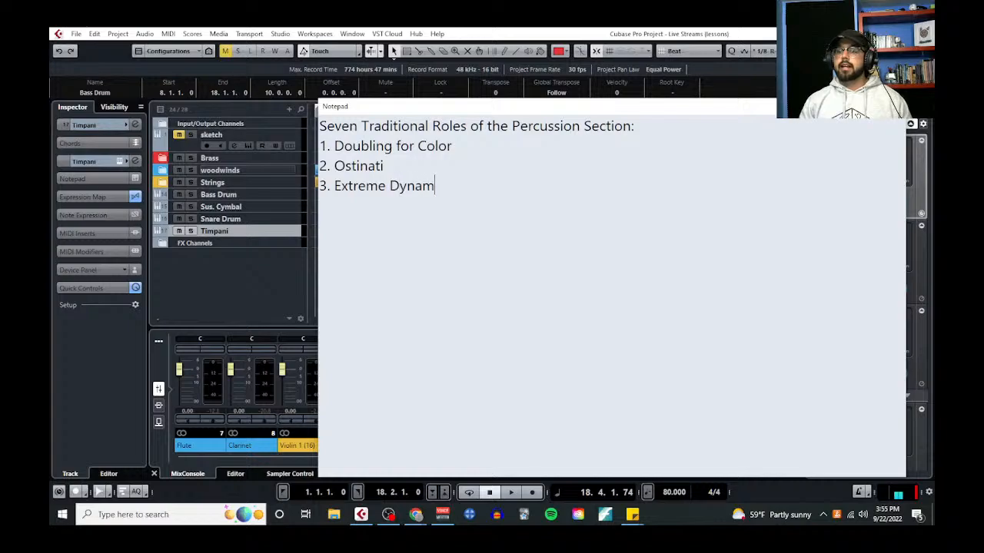
Add "4. Solo Statements" and "5. Highlighting Accents" to the numbered list of percussion roles
{"action": "key", "text": "Return"}
{"action": "type", "text": "4. So"}
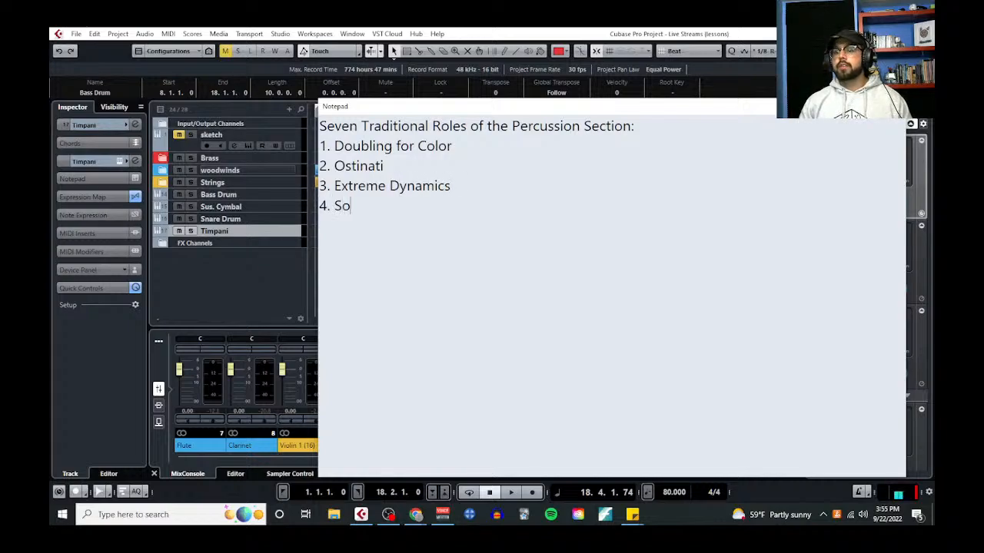
{"action": "type", "text": "lo Statements"}
{"action": "key", "text": "Return"}
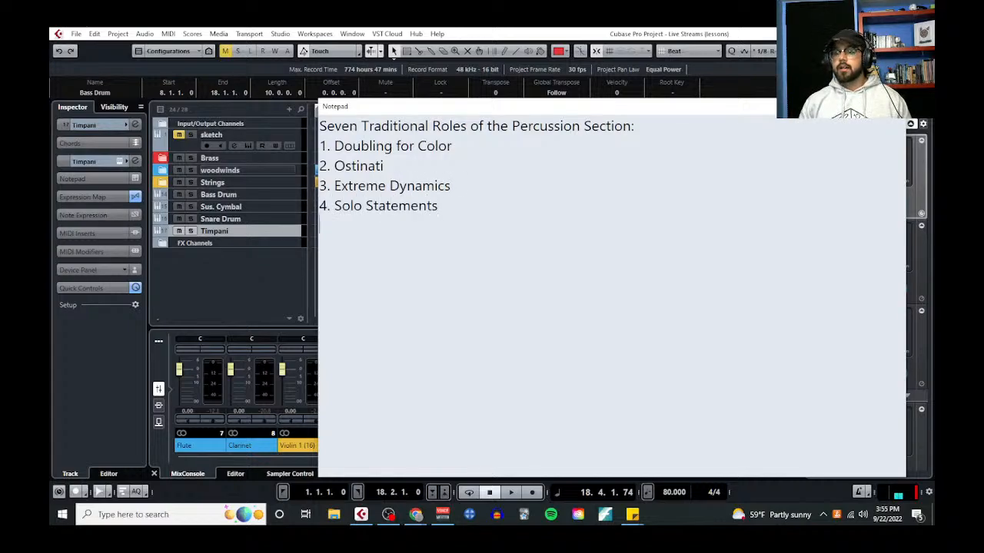
{"action": "type", "text": "5. H"}
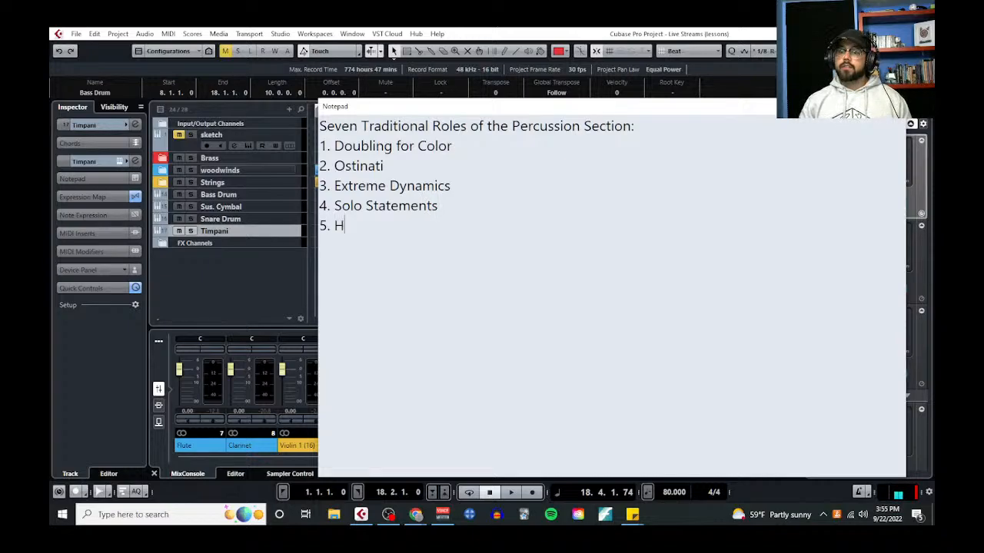
{"action": "type", "text": "ighlighting "}
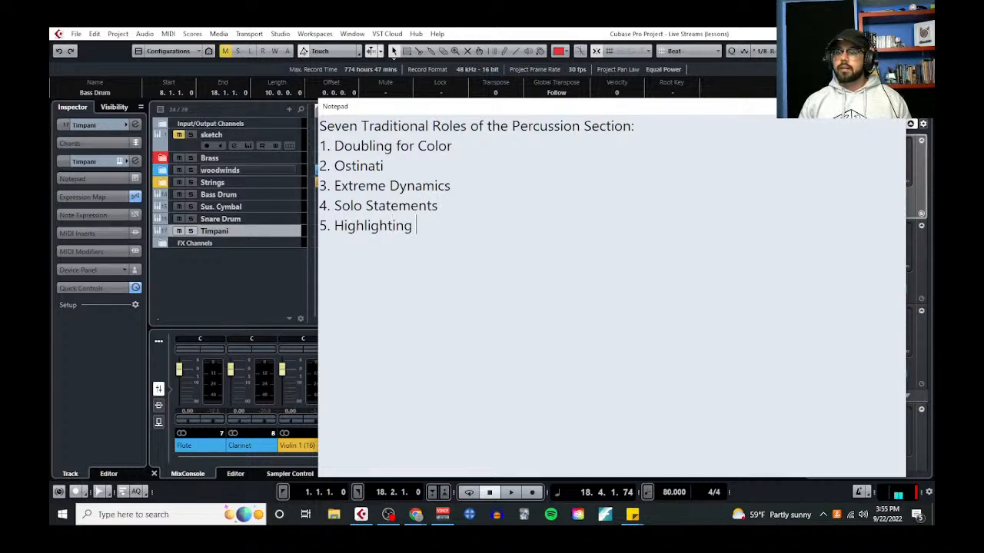
{"action": "type", "text": "Accents "}
{"action": "type", "text": "6. Builds and "}
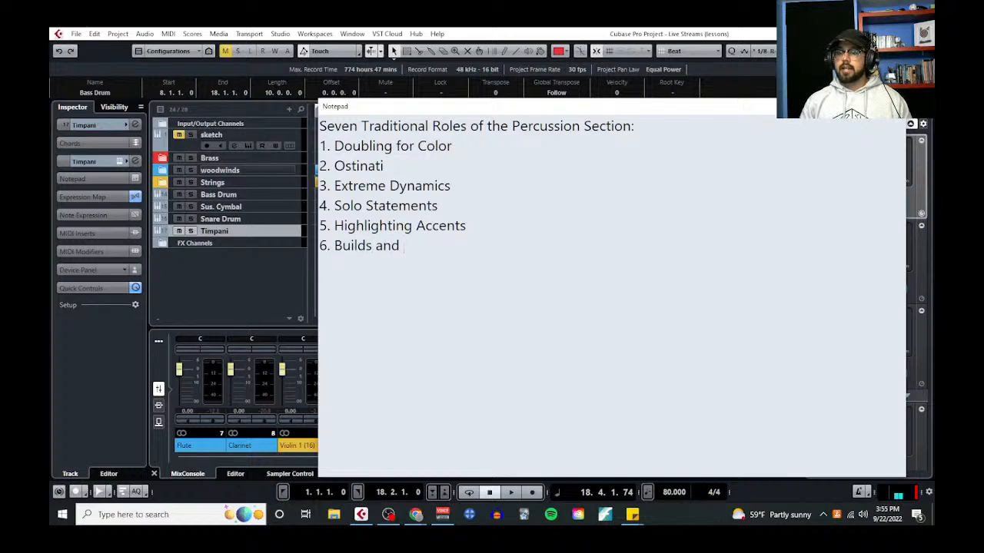
{"action": "type", "text": "Climaxes "}
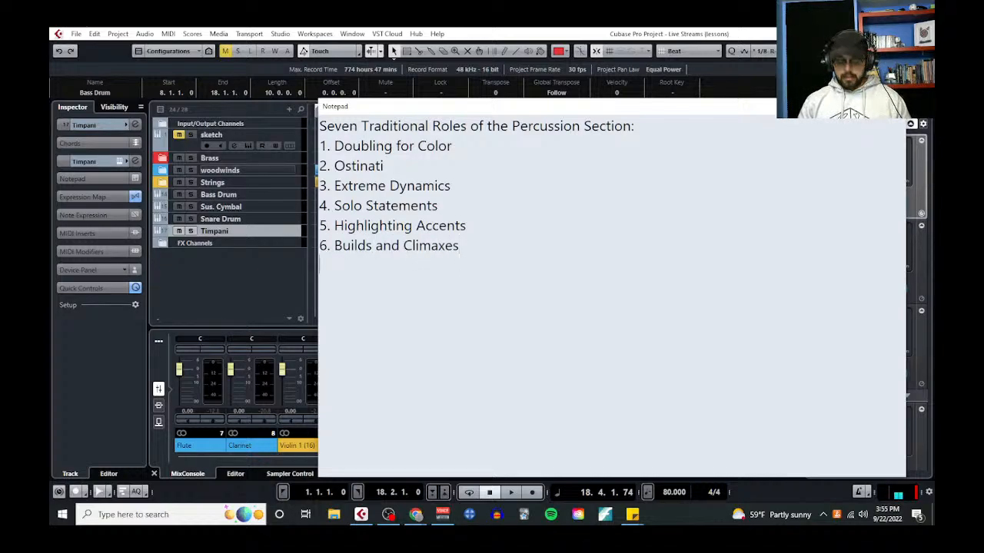
{"action": "type", "text": "7. H"}
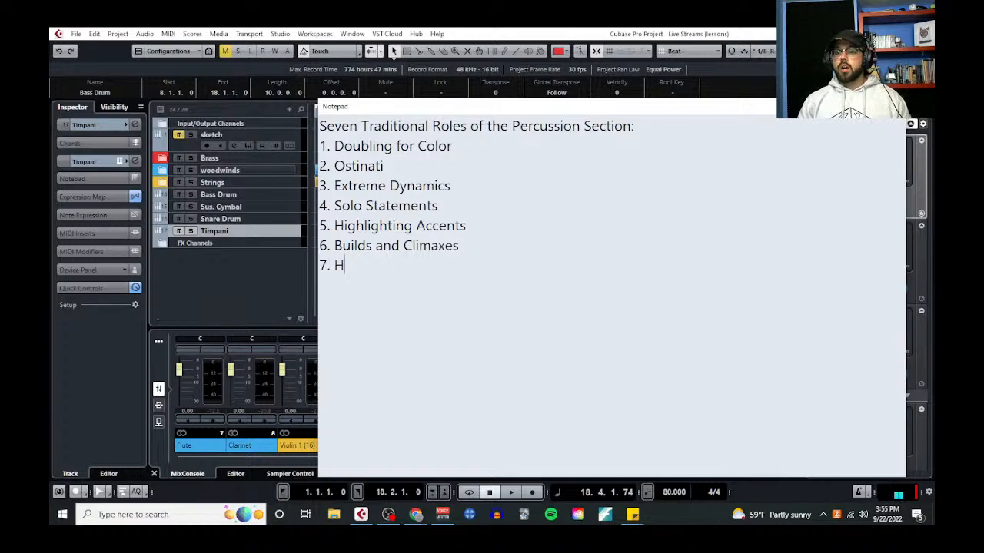
{"action": "type", "text": "armonic Support."}
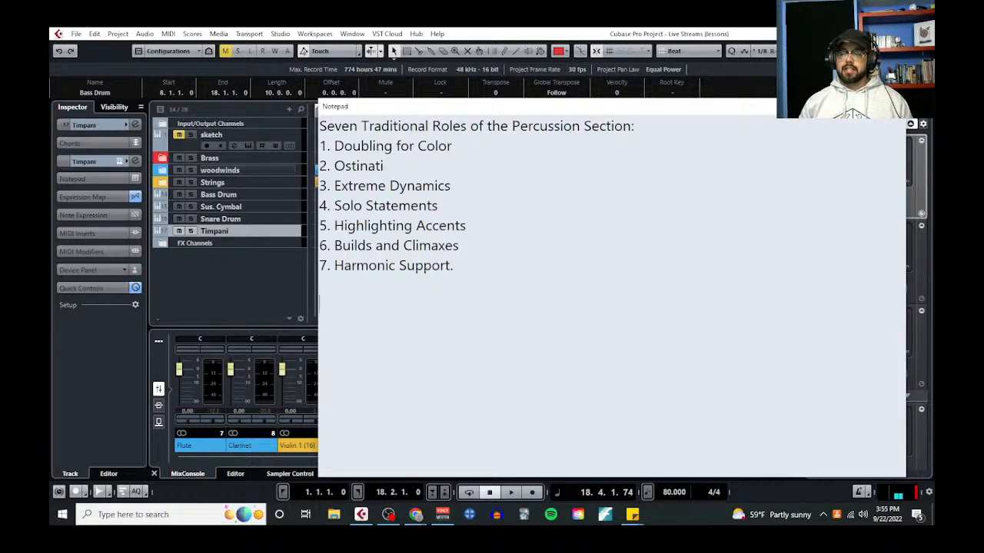
Complete the list with "6. Builds and Climaxes" and "7. Harmonic Support.", and write the acronym "DOES HBH" below it
{"action": "type", "text": "DOES HBH"}
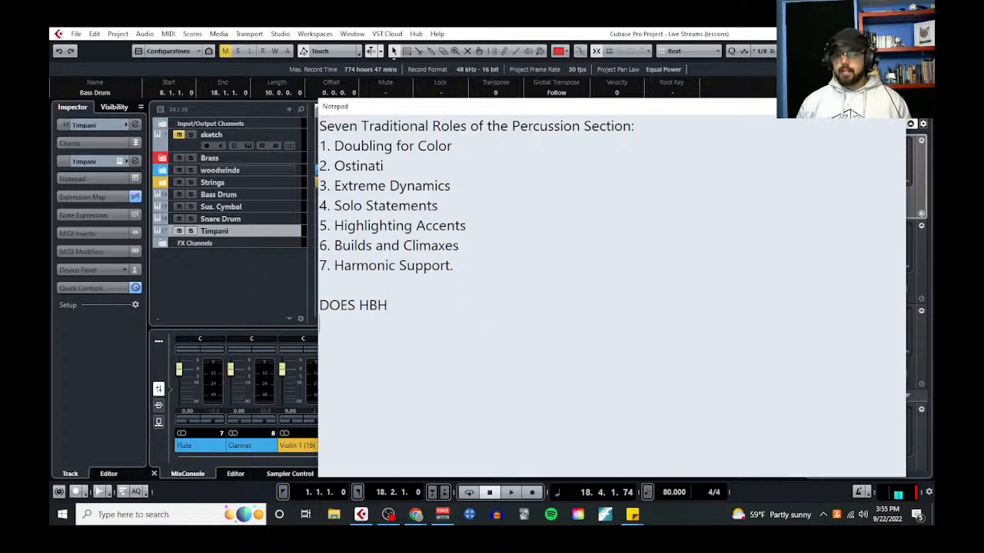
Add the instrument line "Bass Drum, Timpani, Snare Drum, Suspended Cymbal" below the acronym, highlight it, and close the Notepad
{"action": "type", "text": "Bass "}
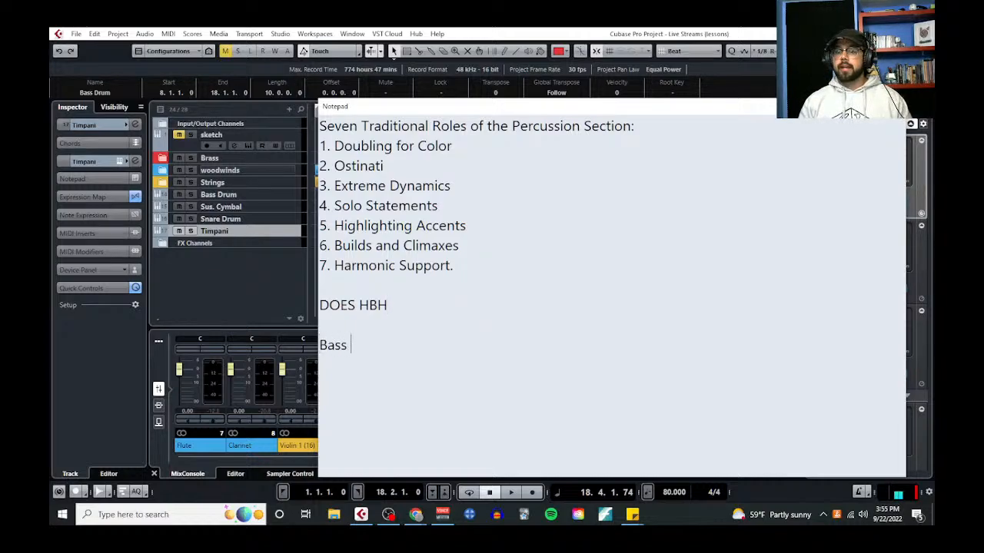
{"action": "type", "text": "Drum, Tim"}
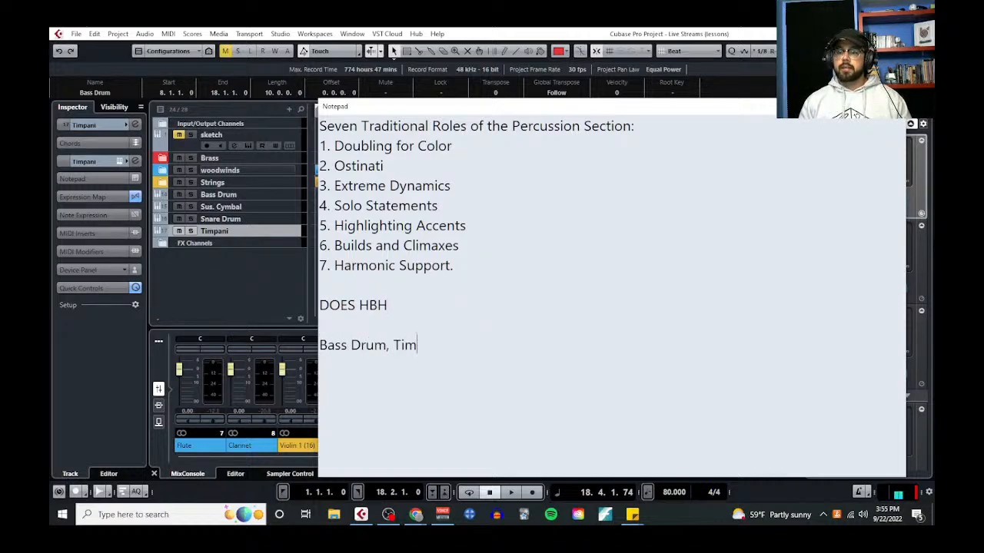
{"action": "type", "text": "pani, snare Drumr"}
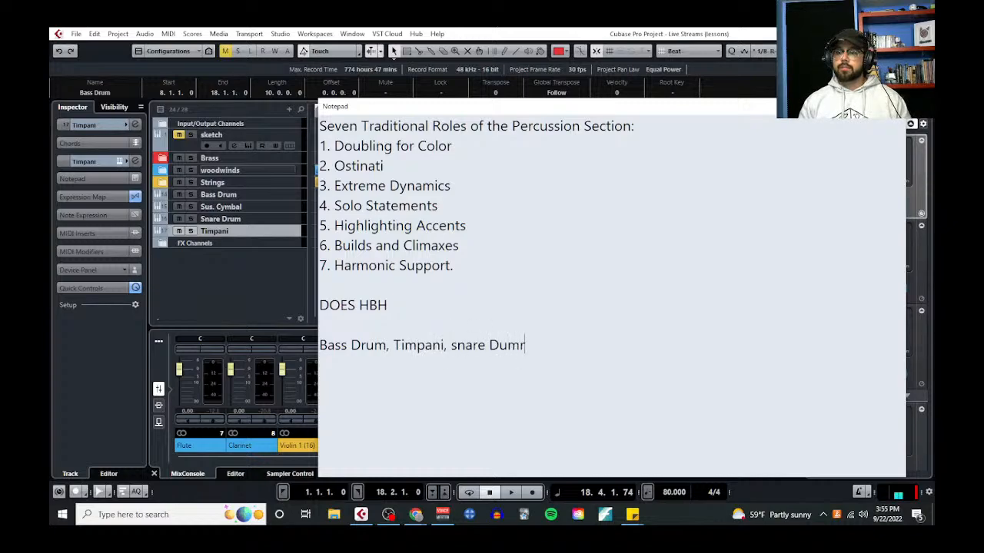
{"action": "key", "text": "BackSpace"}
{"action": "key", "text": "BackSpace"}
{"action": "key", "text": "BackSpace"}
{"action": "key", "text": "BackSpace"}
{"action": "key", "text": "BackSpace"}
{"action": "key", "text": "BackSpace"}
{"action": "key", "text": "BackSpace"}
{"action": "key", "text": "BackSpace"}
{"action": "key", "text": "BackSpace"}
{"action": "key", "text": "BackSpace"}
{"action": "type", "text": "S"}
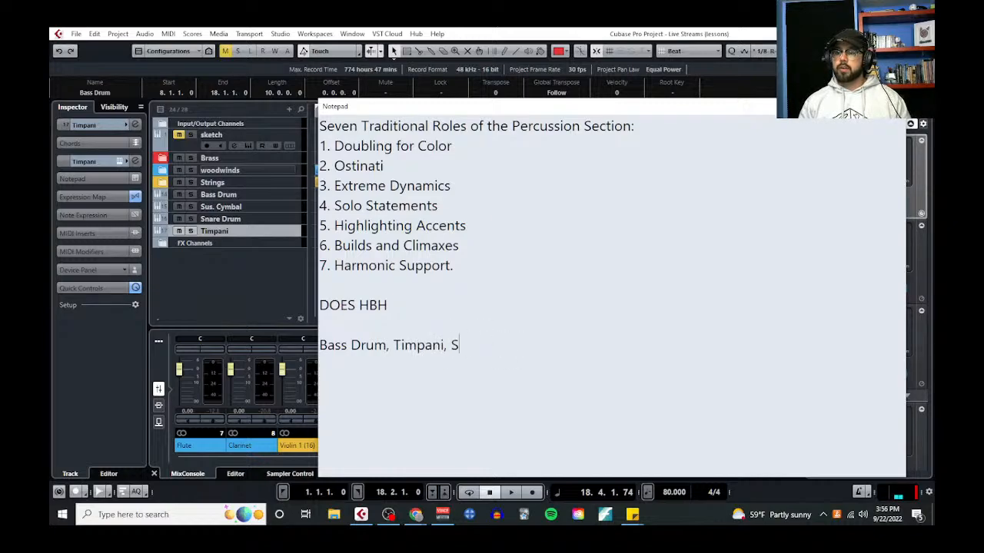
{"action": "type", "text": "nare Drum, "}
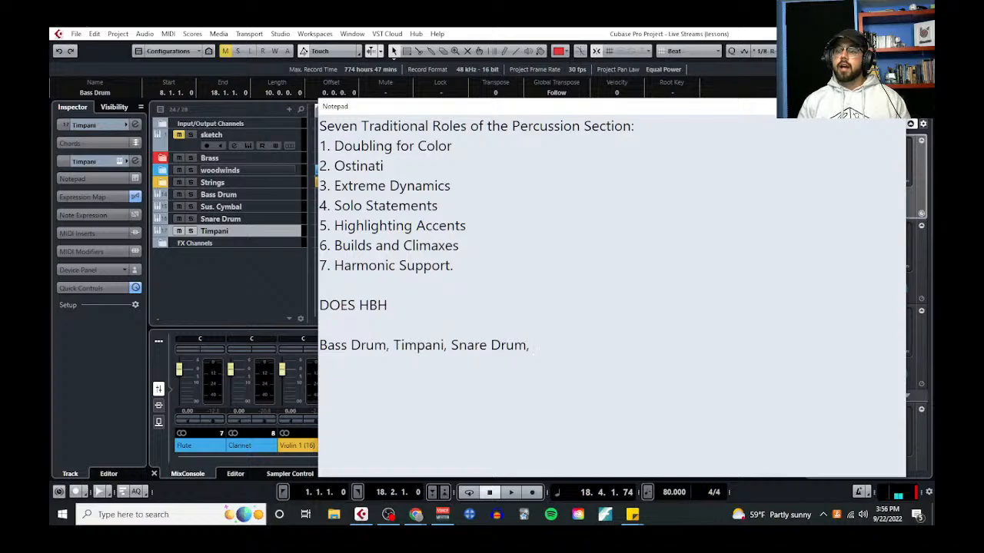
{"action": "type", "text": "Suspended S"}
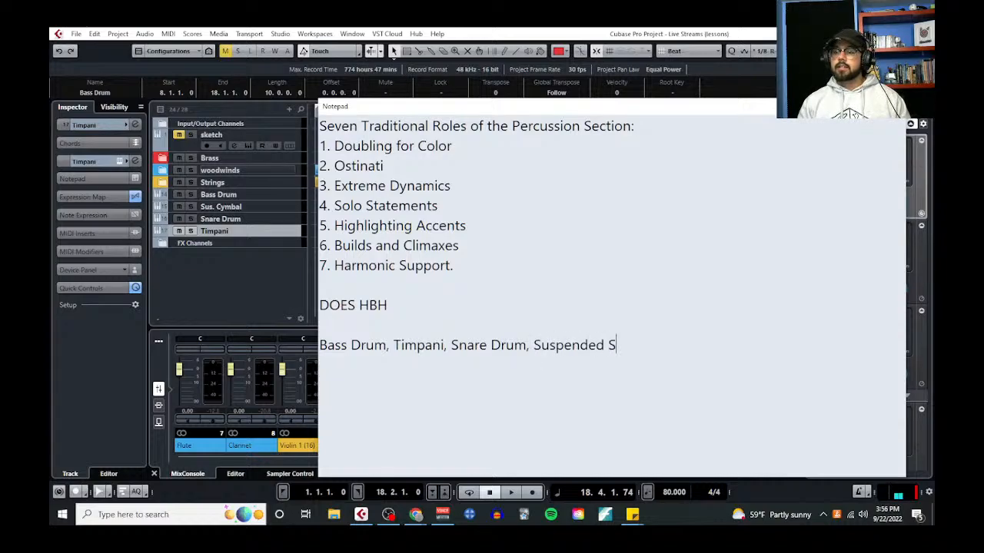
{"action": "key", "text": "BackSpace"}
{"action": "type", "text": "Cymbal"}
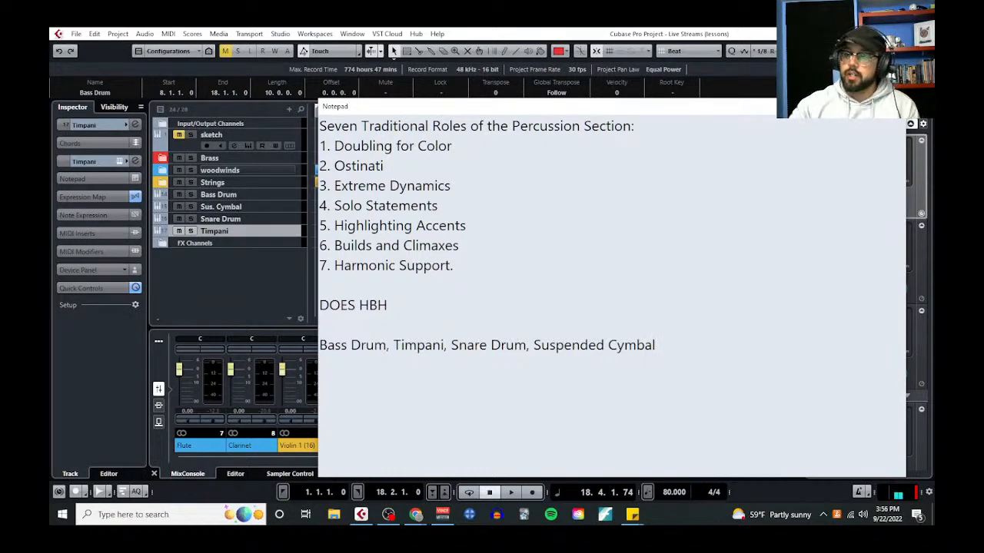
{"action": "triple_click", "coordinate": [700, 348]}
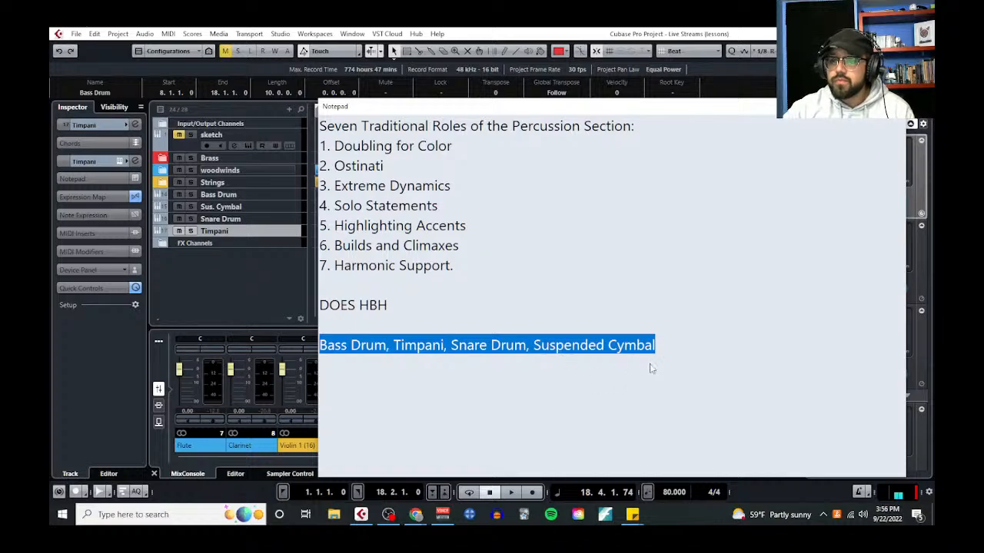
{"action": "left_click", "coordinate": [896, 106]}
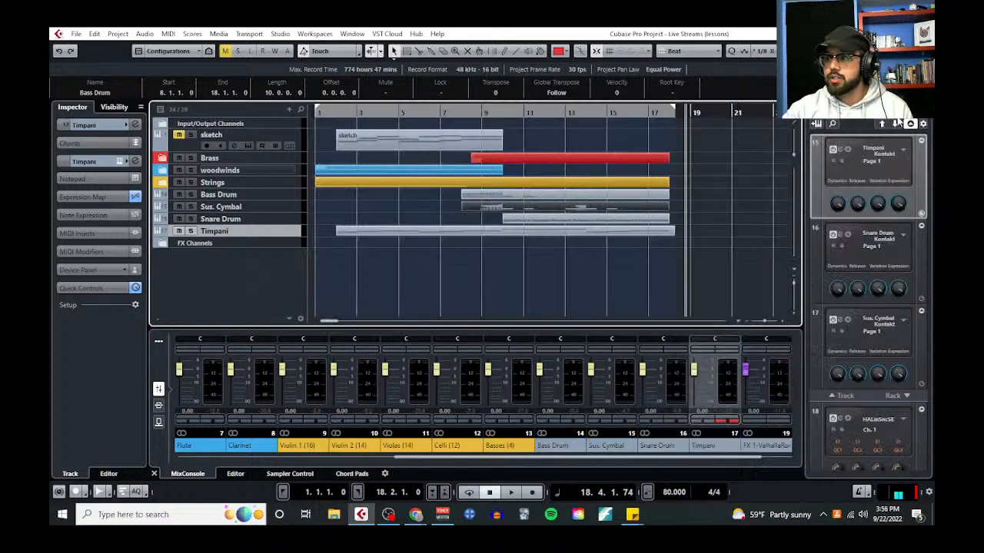
Play the arrangement from bar 1 and open the Flute track's part from the woodwinds folder in the Key Editor
{"action": "left_click", "coordinate": [314, 110]}
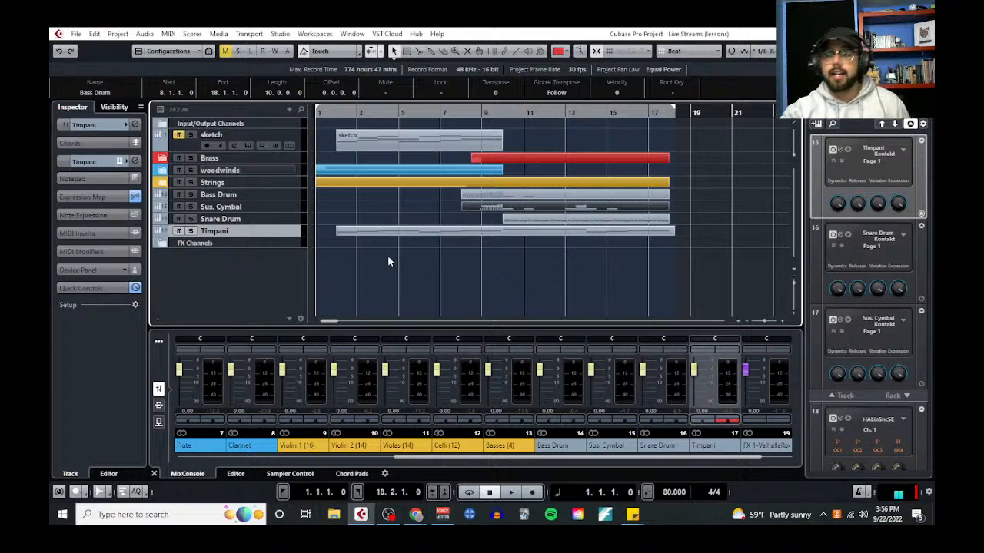
{"action": "key", "text": "space"}
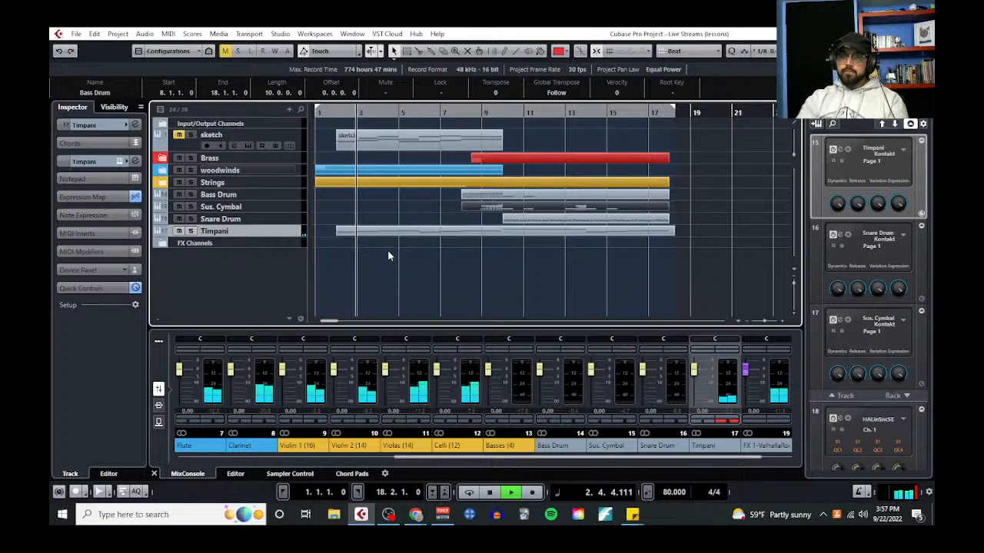
{"action": "left_click", "coordinate": [162, 170]}
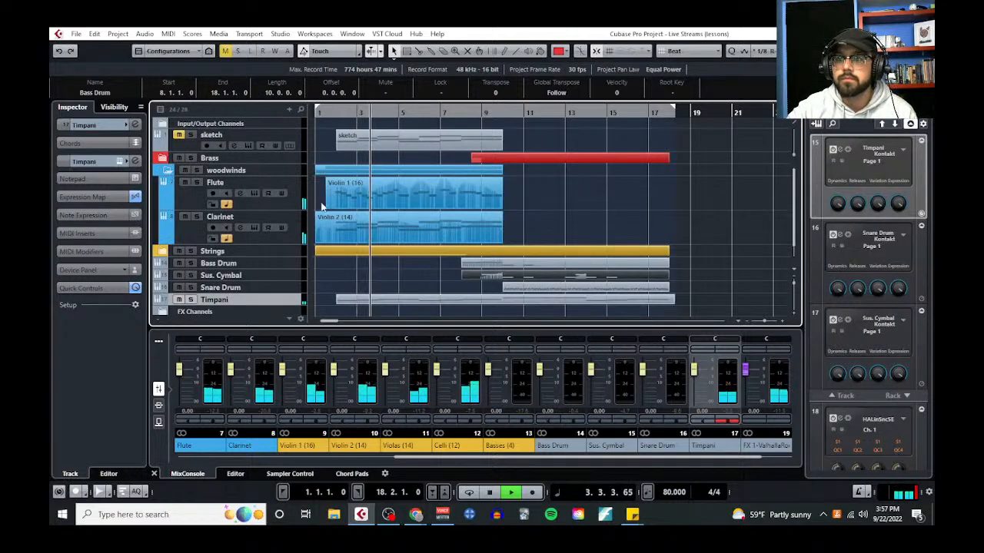
{"action": "double_click", "coordinate": [322, 207]}
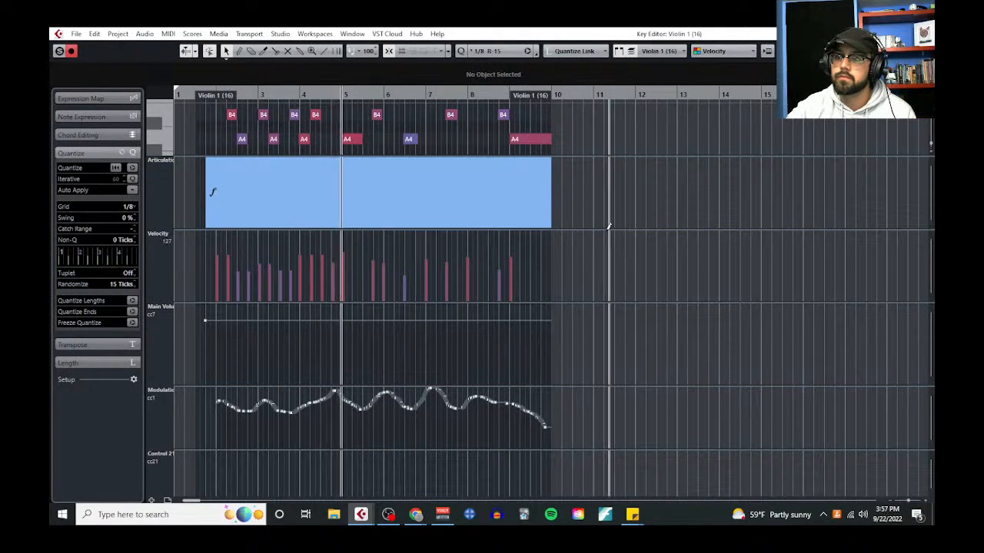
Shrink the controller lanes to enlarge the note display, view the flute melody during playback, and close the Key Editor
{"action": "left_click_drag", "start_coordinate": [608, 228], "coordinate": [611, 274]}
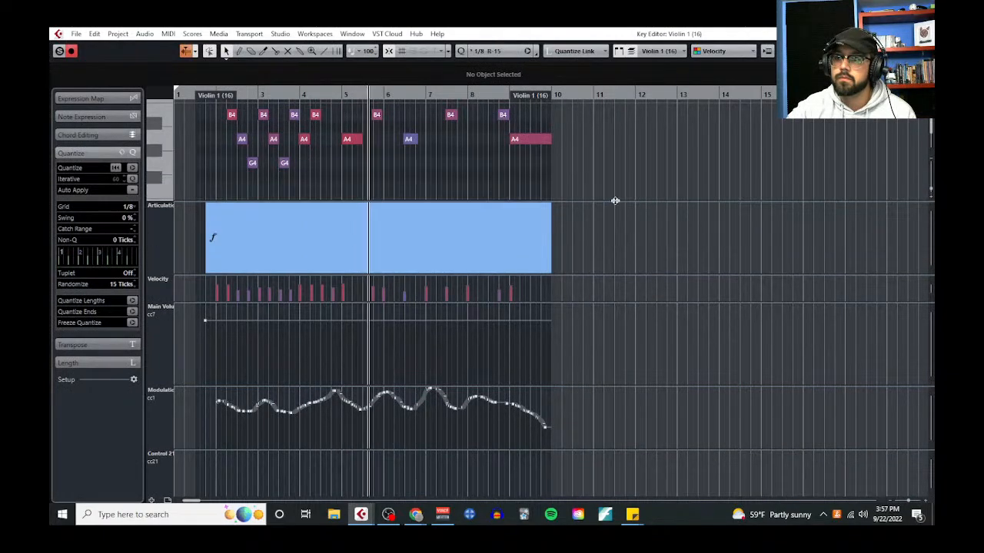
{"action": "left_click_drag", "start_coordinate": [615, 201], "coordinate": [653, 500]}
{"action": "scroll", "coordinate": [653, 338], "scroll_direction": "up", "scroll_amount": 5}
{"action": "scroll", "coordinate": [653, 338], "scroll_direction": "down", "scroll_amount": 2}
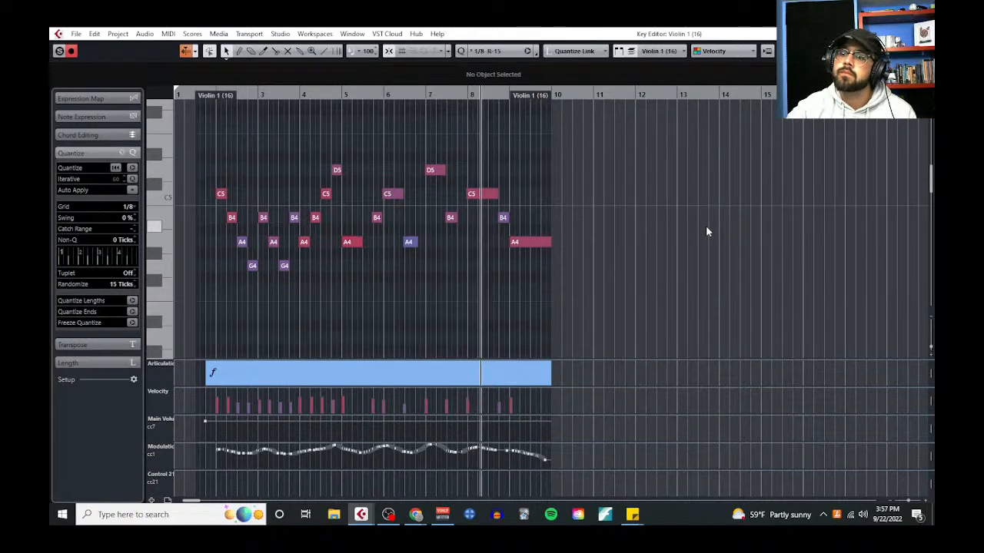
{"action": "left_click", "coordinate": [924, 34]}
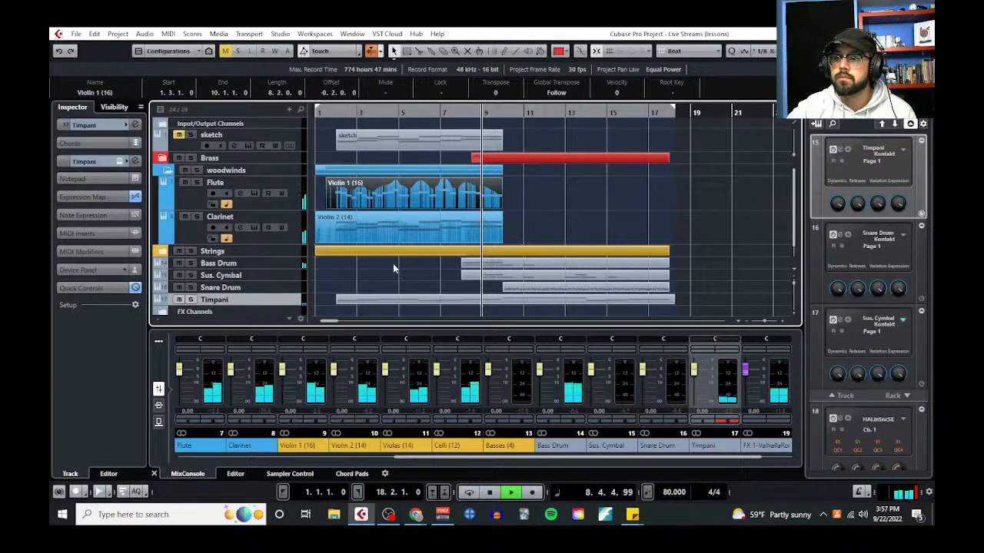
Expand the Strings folder and open the Violin 1, Violin 2, Violas, Celli and Basses parts together in the Key Editor
{"action": "left_click", "coordinate": [163, 251]}
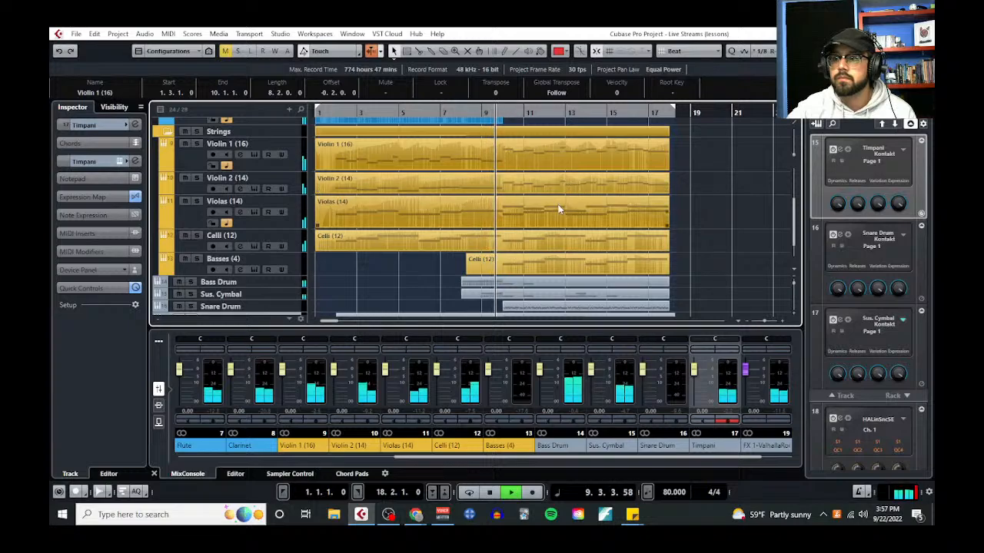
{"action": "left_click", "coordinate": [559, 162]}
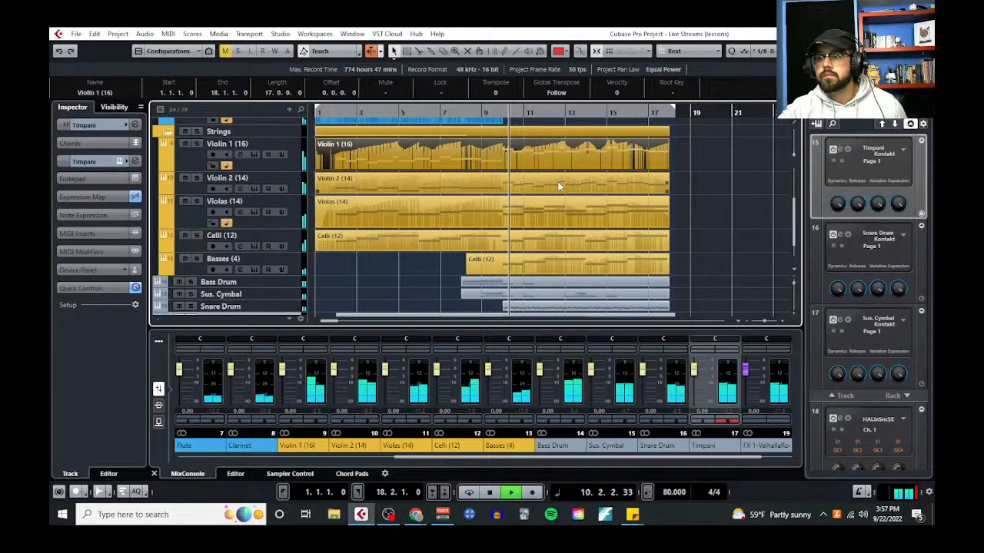
{"action": "left_click", "coordinate": [559, 187], "text": "shift"}
{"action": "left_click", "coordinate": [561, 210], "text": "shift"}
{"action": "left_click", "coordinate": [562, 242], "text": "shift"}
{"action": "left_click", "coordinate": [562, 263], "text": "shift"}
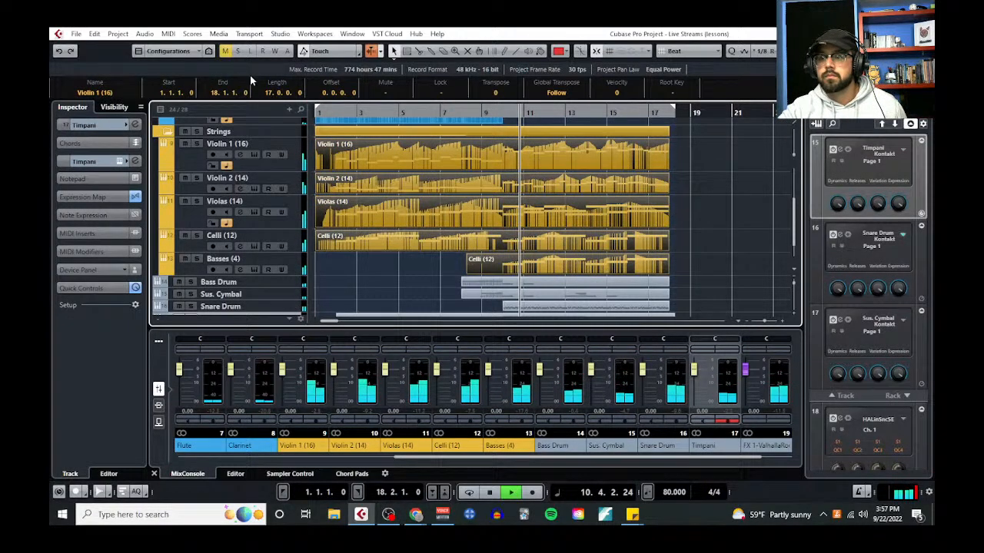
{"action": "left_click", "coordinate": [168, 33]}
{"action": "left_click", "coordinate": [203, 57]}
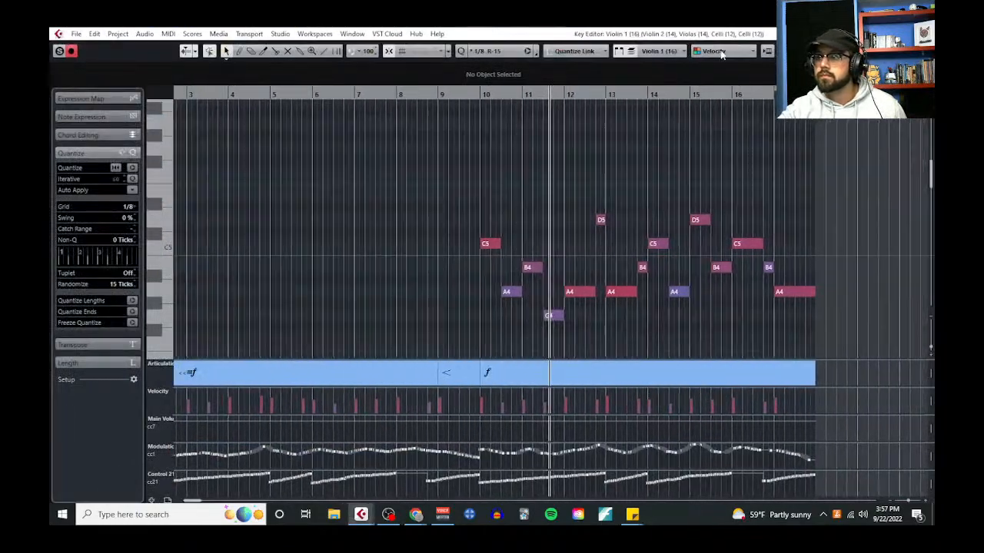
Color the notes by Part to view all string parts together during playback, and close the Key Editor and stop playback
{"action": "left_click", "coordinate": [676, 52]}
{"action": "left_click", "coordinate": [731, 54]}
{"action": "left_click", "coordinate": [732, 51]}
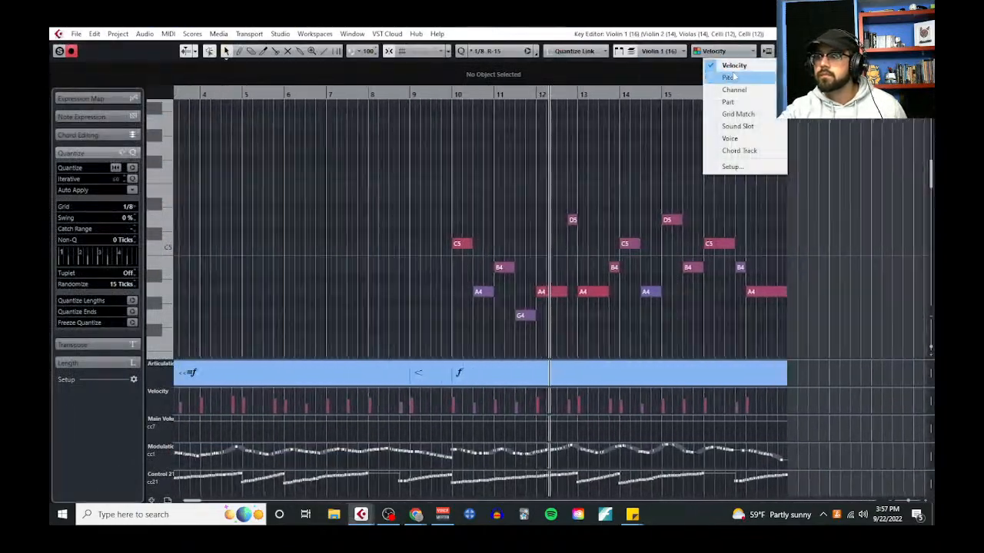
{"action": "left_click", "coordinate": [730, 101]}
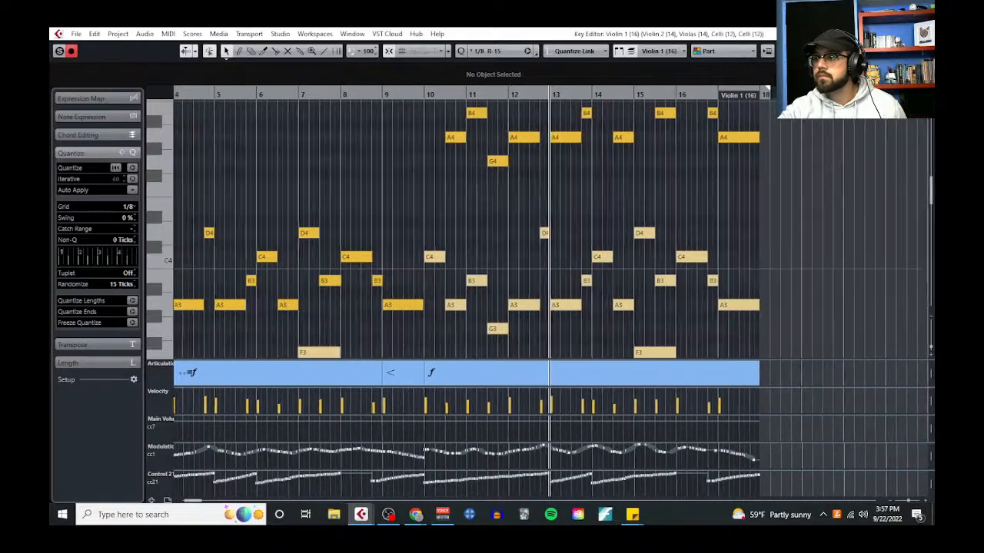
{"action": "left_click_drag", "start_coordinate": [931, 347], "coordinate": [933, 329]}
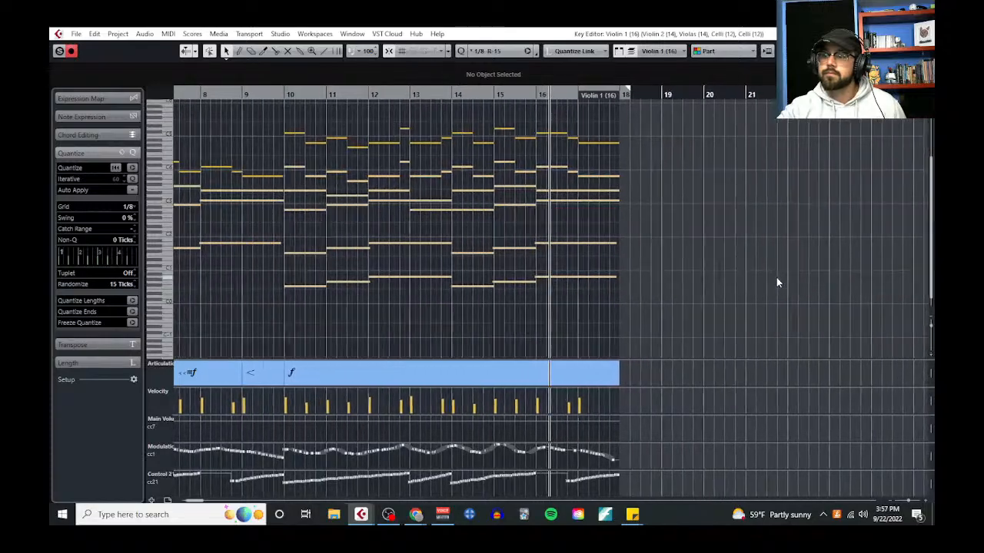
{"action": "scroll", "coordinate": [777, 282], "scroll_direction": "down", "scroll_amount": 3}
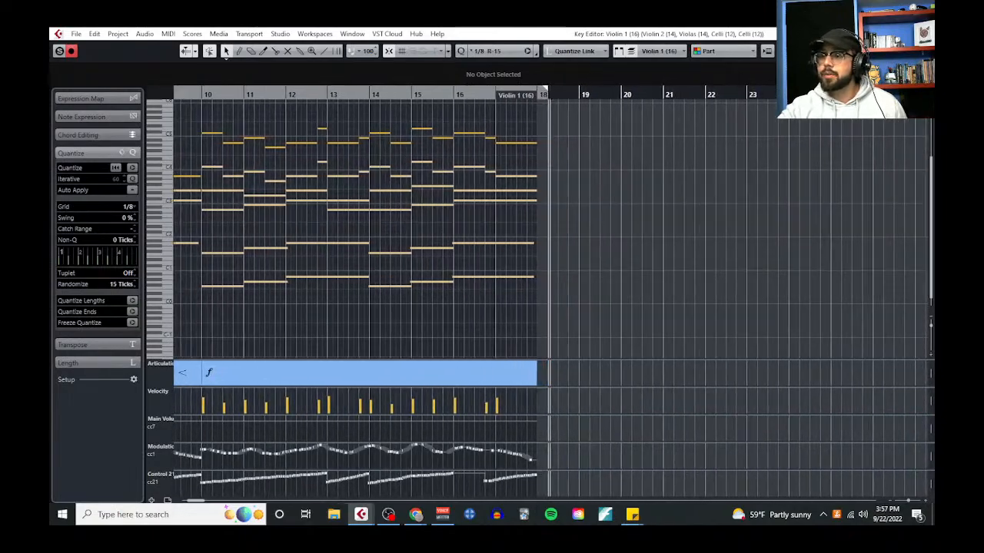
{"action": "left_click", "coordinate": [924, 33]}
{"action": "key", "text": "space"}
Collapse the Strings and woodwinds folders in the track list
{"action": "scroll", "coordinate": [597, 242], "scroll_direction": "left", "scroll_amount": 3}
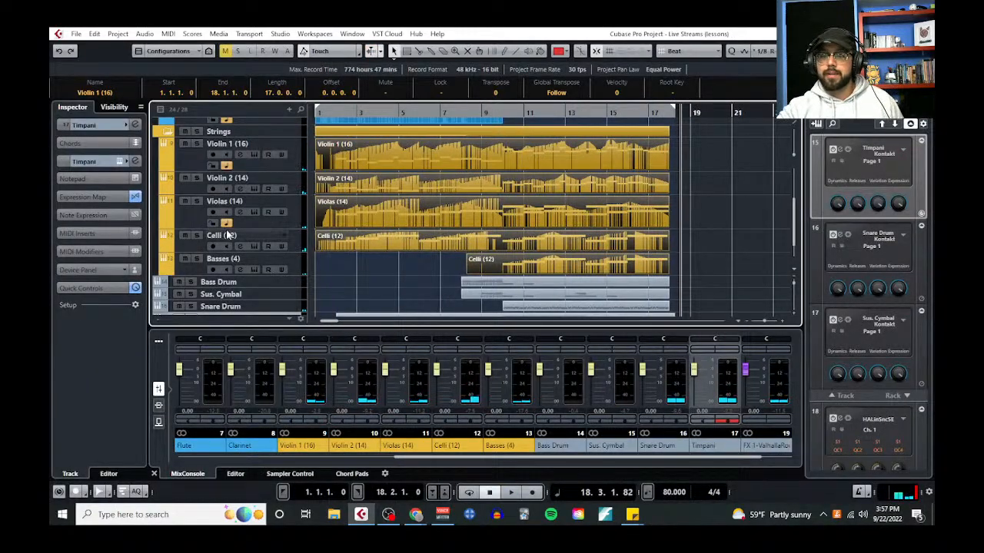
{"action": "left_click", "coordinate": [167, 131]}
{"action": "scroll", "coordinate": [176, 184], "scroll_direction": "up", "scroll_amount": 1}
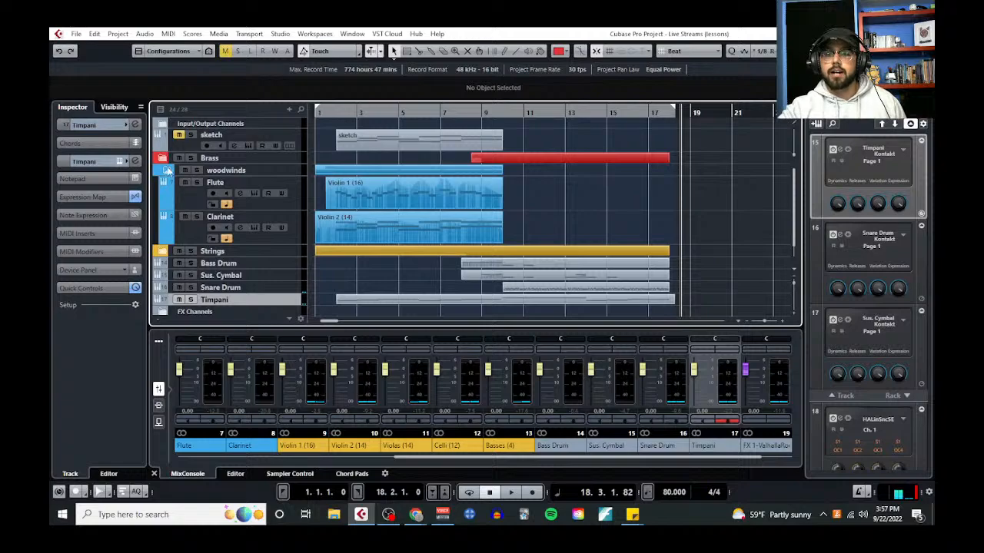
{"action": "left_click", "coordinate": [171, 171]}
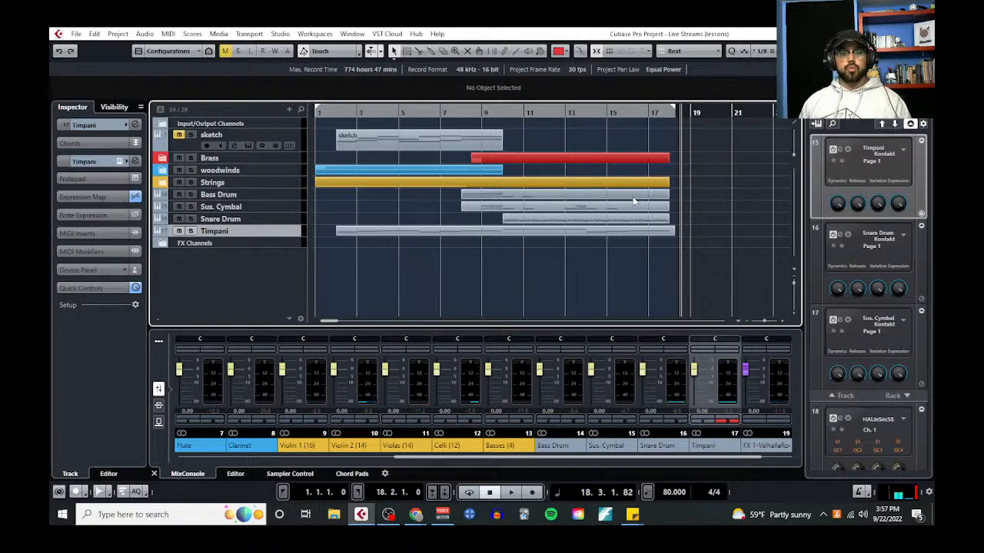